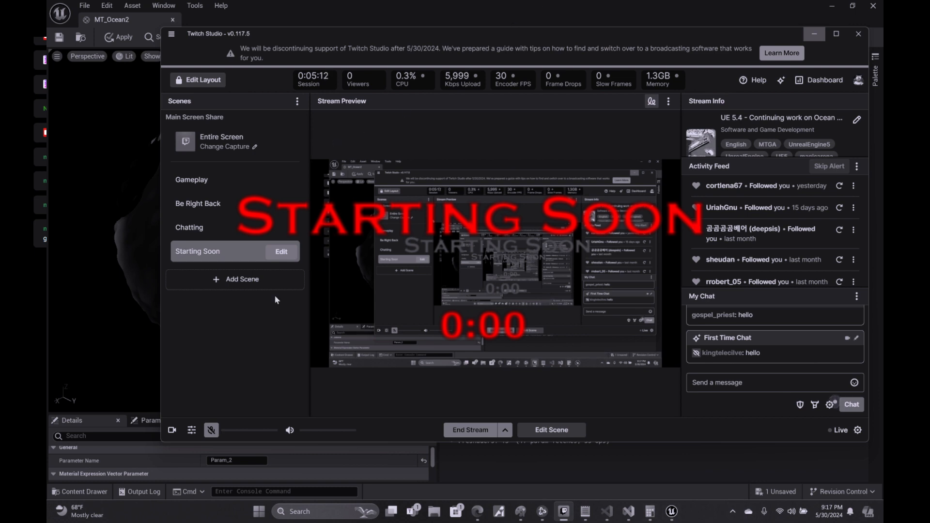
# - Unmute the primary microphone and switch the stream to the Gameplay scene before returning to Unreal Editor
pyautogui.click(212, 431)
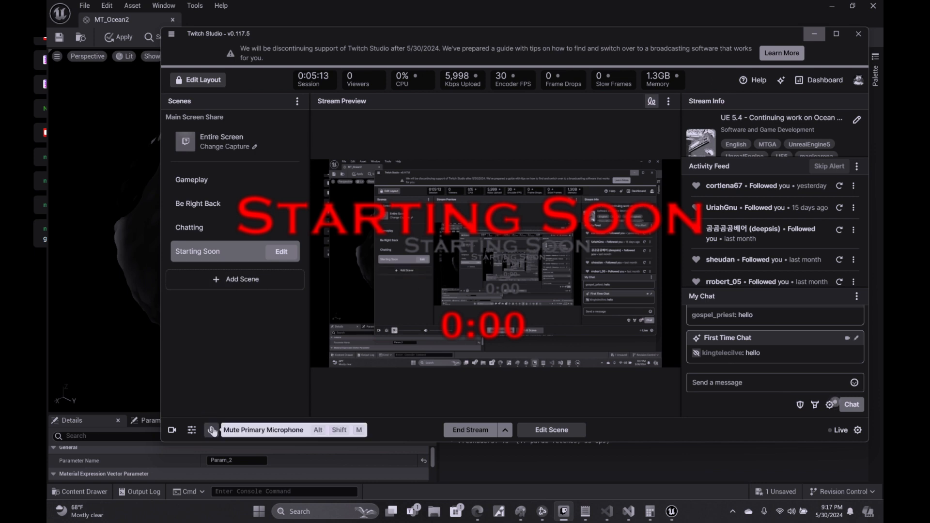
pyautogui.click(231, 180)
pyautogui.click(97, 267)
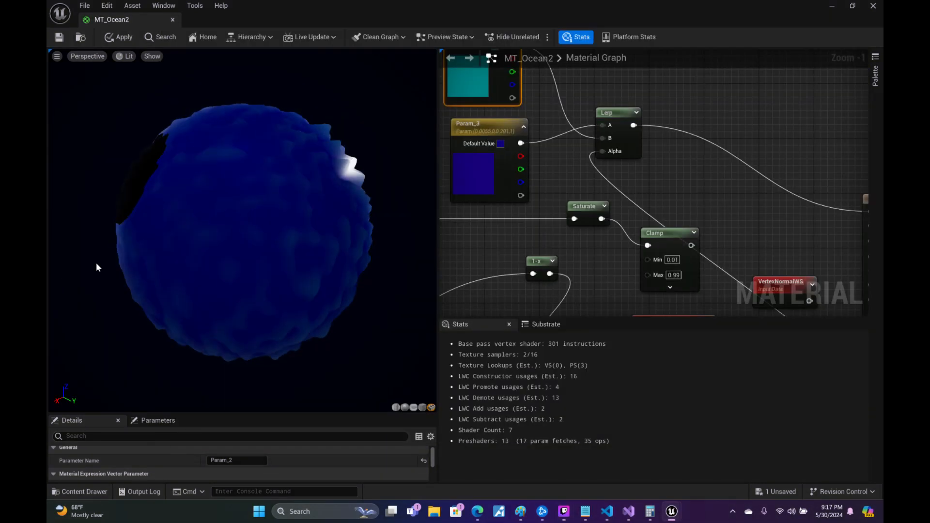
# - Switch the material preview to Wireframe and inspect the displaced sphere mesh from several angles
pyautogui.click(129, 55)
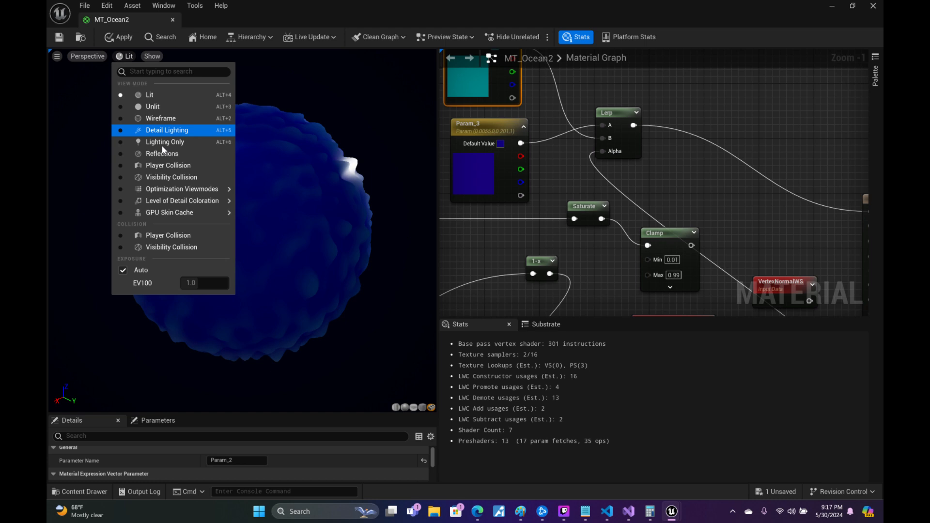
pyautogui.click(160, 118)
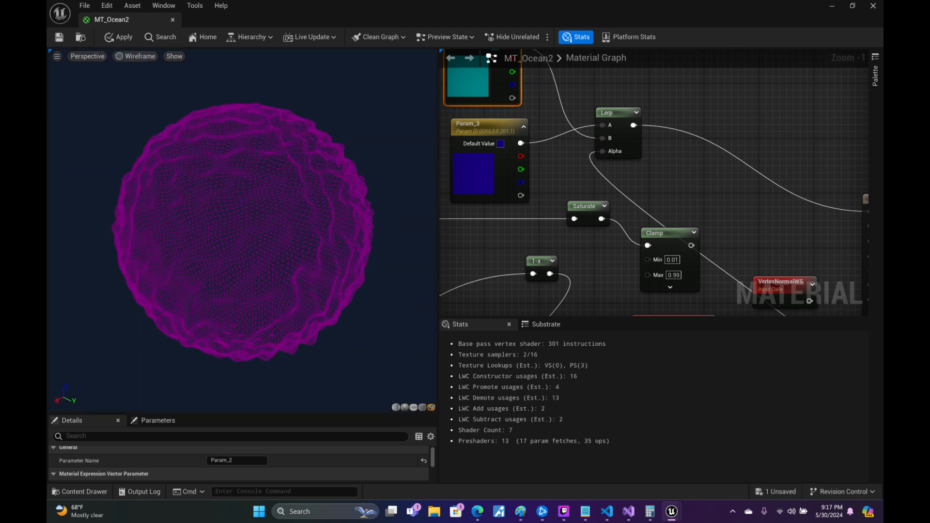
pyautogui.moveTo(271, 233); pyautogui.dragTo(135, 232)
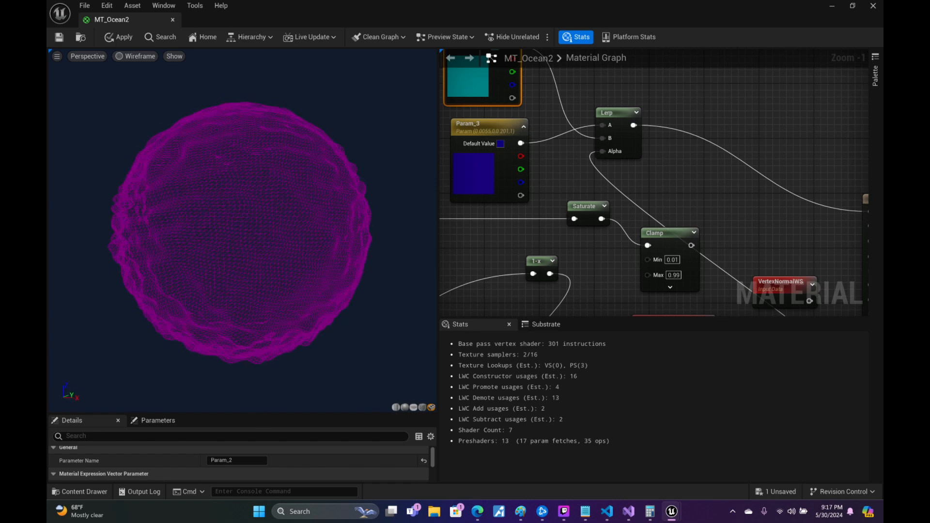
pyautogui.moveTo(308, 197); pyautogui.dragTo(297, 197)
pyautogui.moveTo(305, 151); pyautogui.dragTo(262, 139)
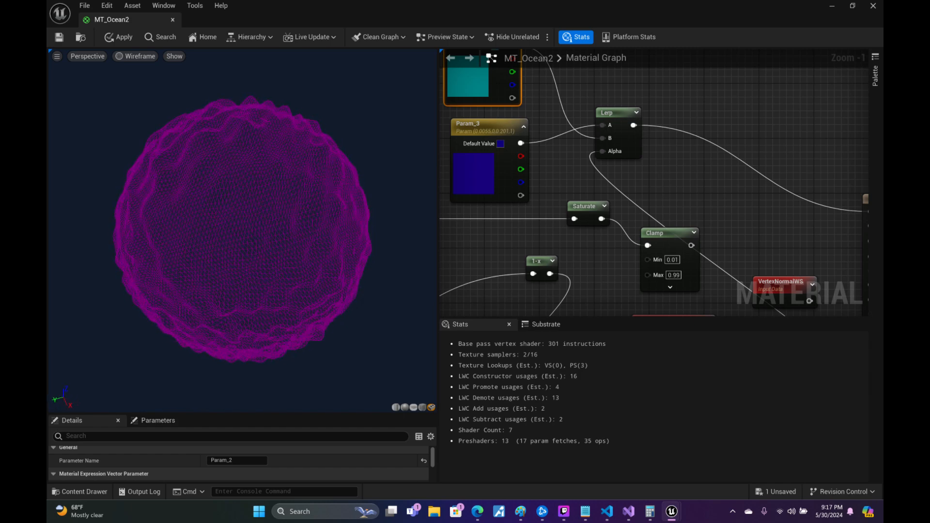
pyautogui.moveTo(252, 187); pyautogui.dragTo(301, 162)
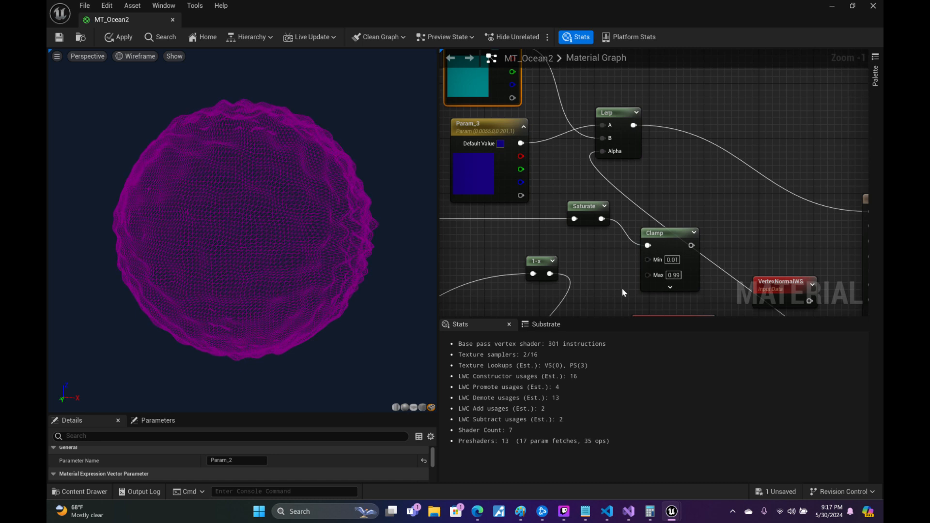
# - Copy the entire HLSL code of the Custom node in the MT_Ocean2 material graph
pyautogui.moveTo(624, 293); pyautogui.dragTo(785, 52, button='right')
pyautogui.moveTo(686, 288); pyautogui.dragTo(758, 148, button='right')
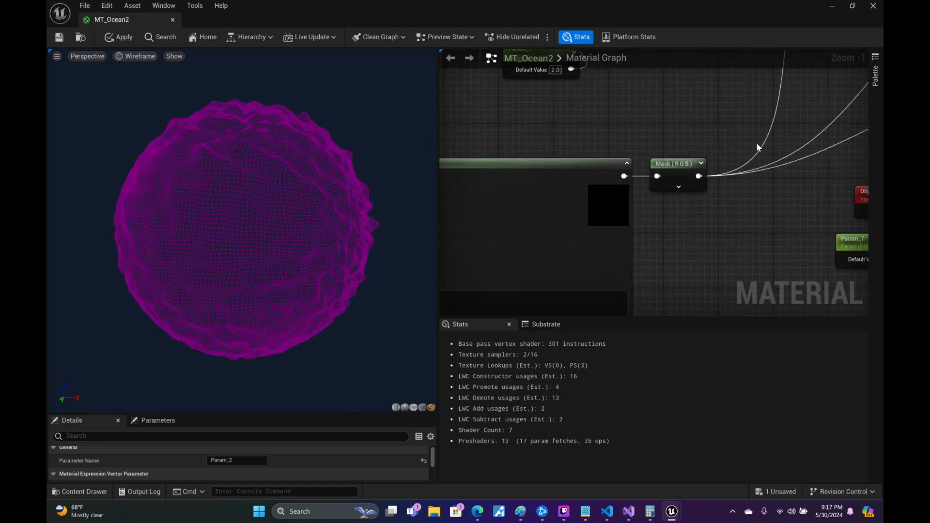
pyautogui.scroll(-5, 751, 192)
pyautogui.moveTo(698, 254); pyautogui.dragTo(625, 94, button='right')
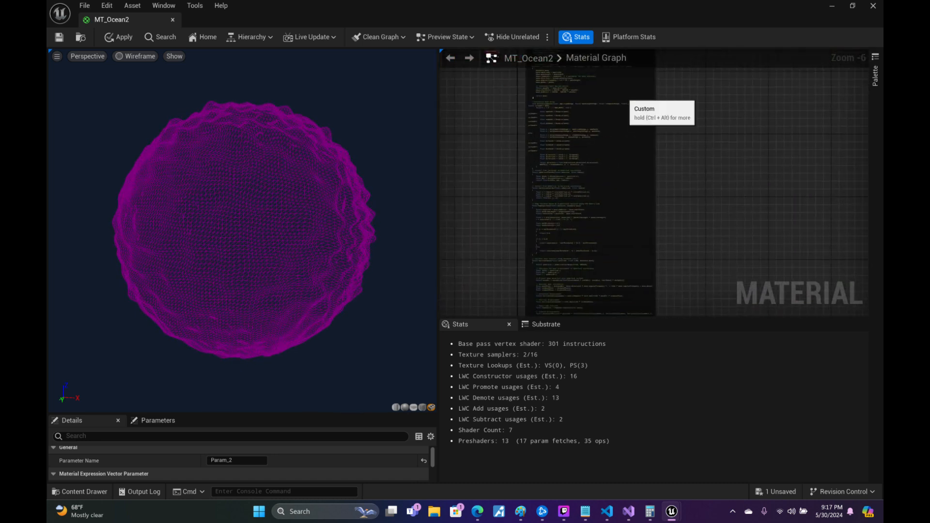
# - In ChatGPT, submit the copied modified code for checking, explaining the late realization that gerstner waves also displace on the x/y axes
pyautogui.click(478, 512)
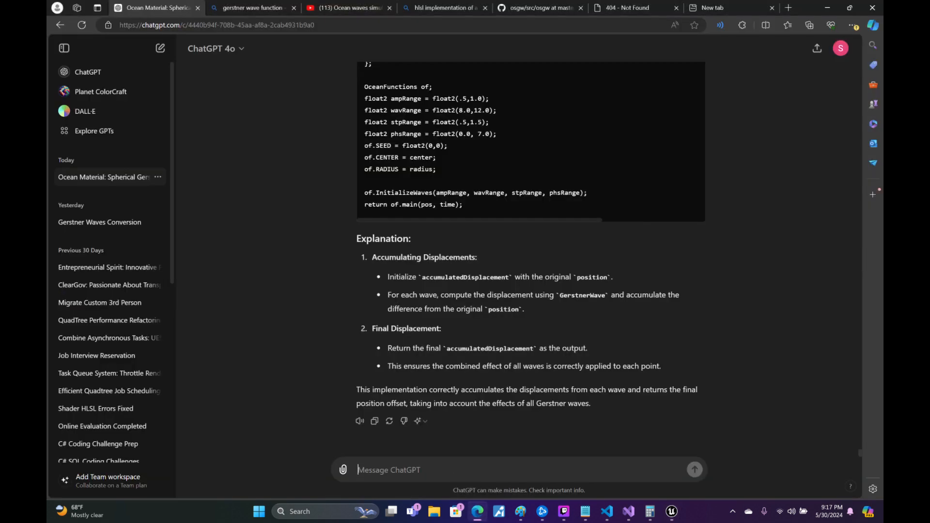
pyautogui.write('ok i did not')
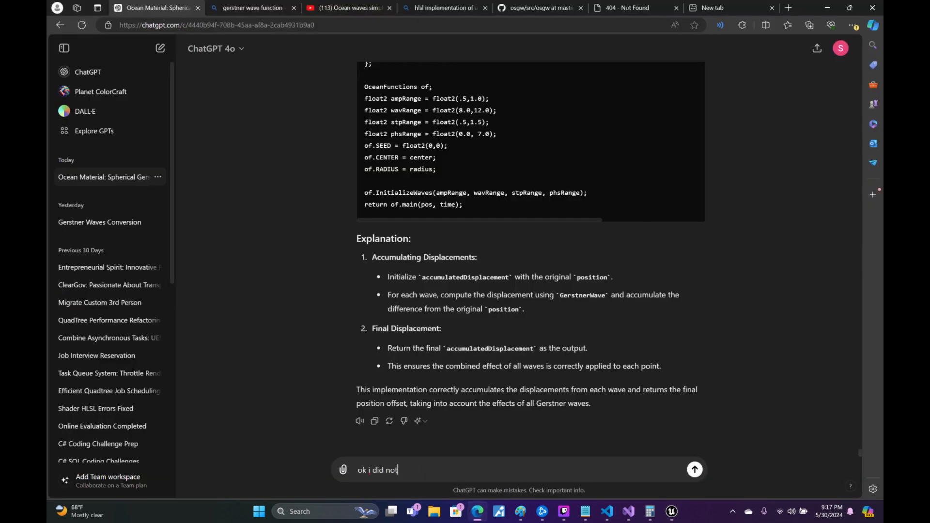
pyautogui.write(' understand at first that the ')
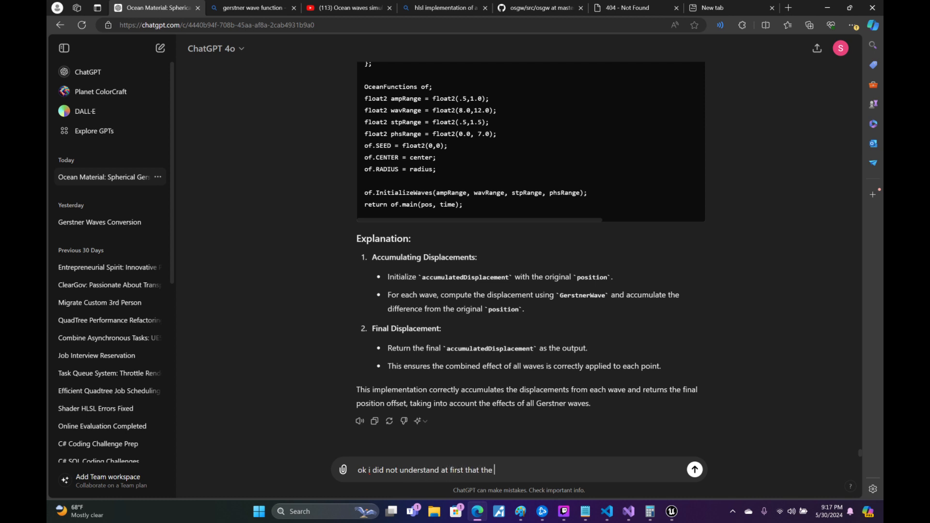
pyautogui.write('gerstner waves also di')
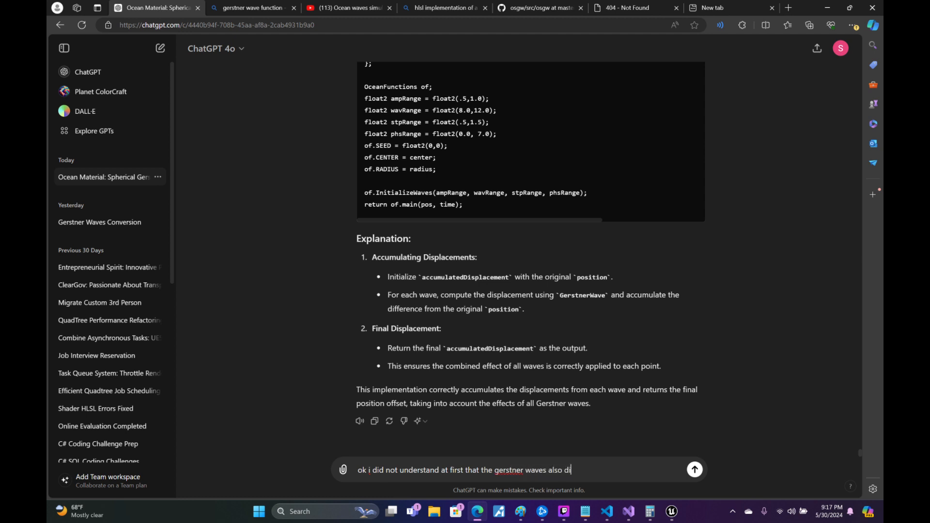
pyautogui.write('splace on the x/y axes. here i')
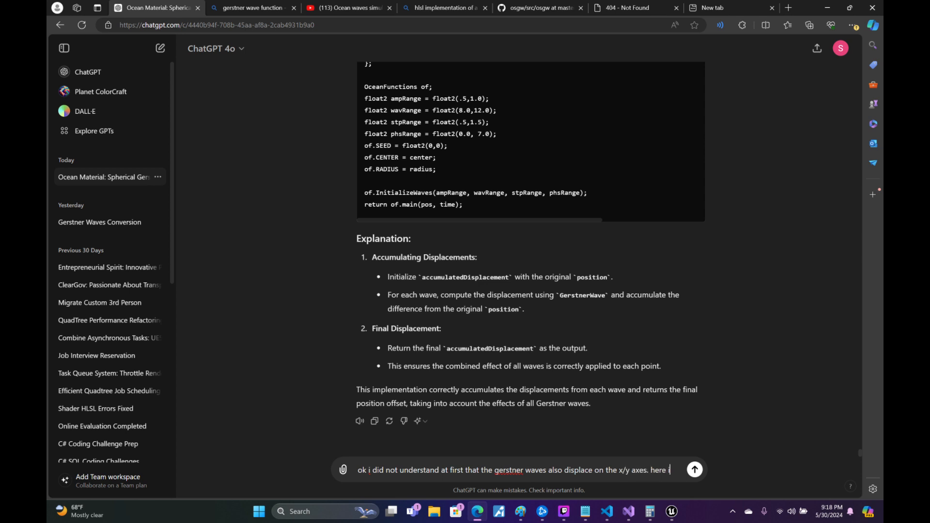
pyautogui.write('s the modified code')
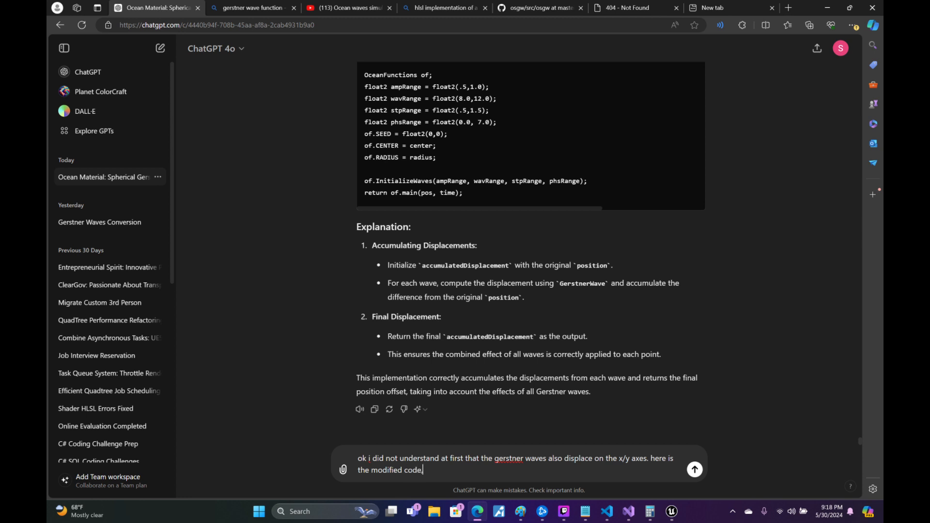
pyautogui.write(', please check it:')
pyautogui.hotkey('ctrl', 'v')
pyautogui.press('Return')
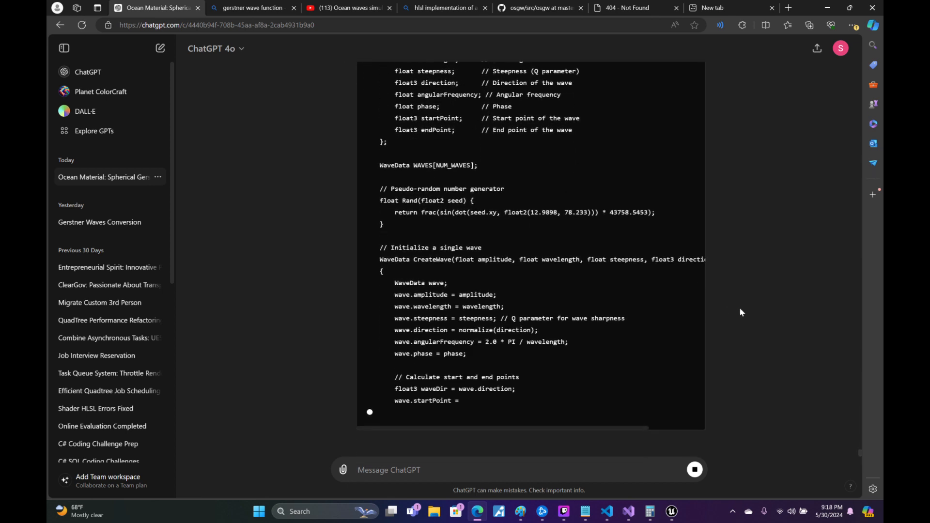
# - Examine the refined OceanFunctions HLSL code in ChatGPT's reply, including the wave initialization and spherical coordinate functions
pyautogui.scroll(8, 718, 302)
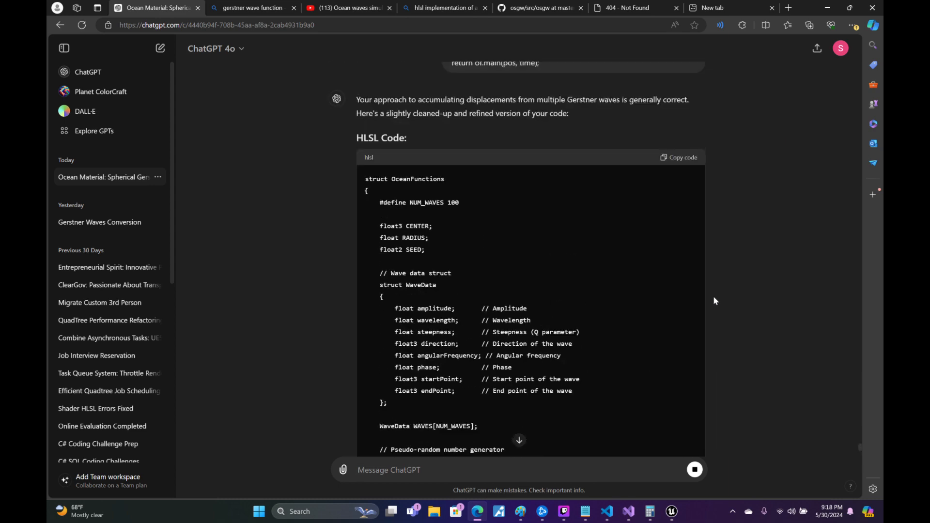
pyautogui.scroll(-8, 713, 294)
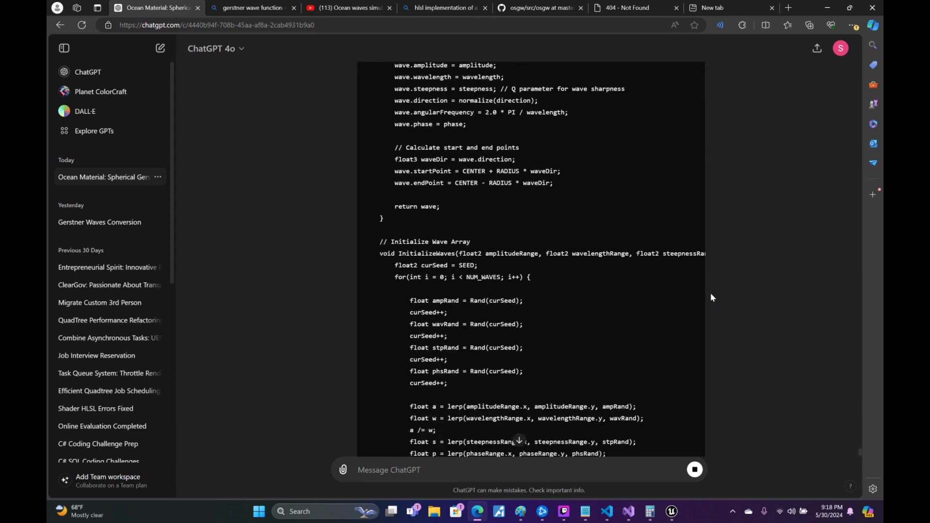
pyautogui.scroll(-3, 711, 292)
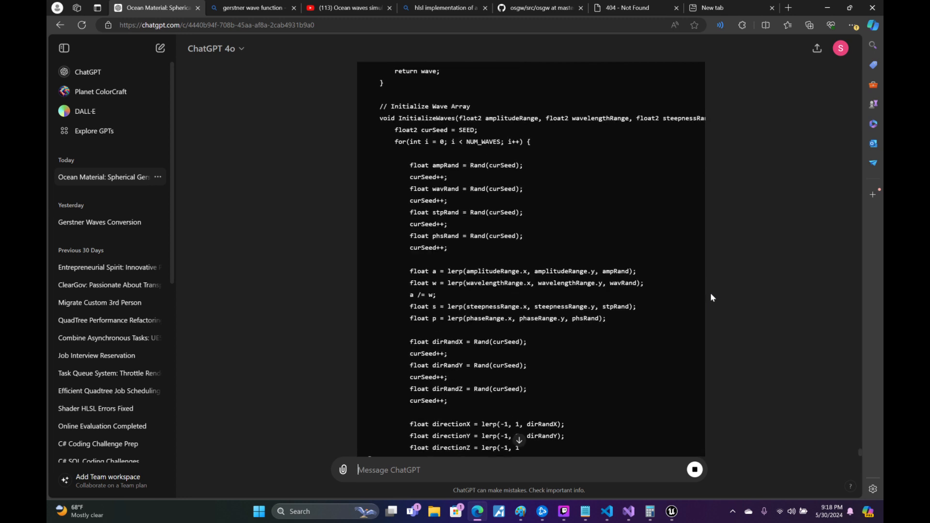
pyautogui.scroll(-3, 710, 293)
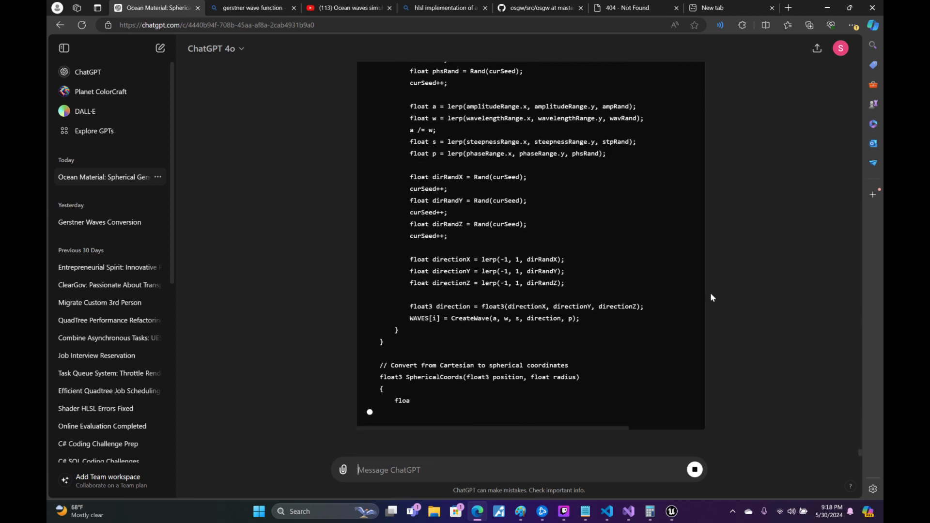
pyautogui.scroll(5, 695, 287)
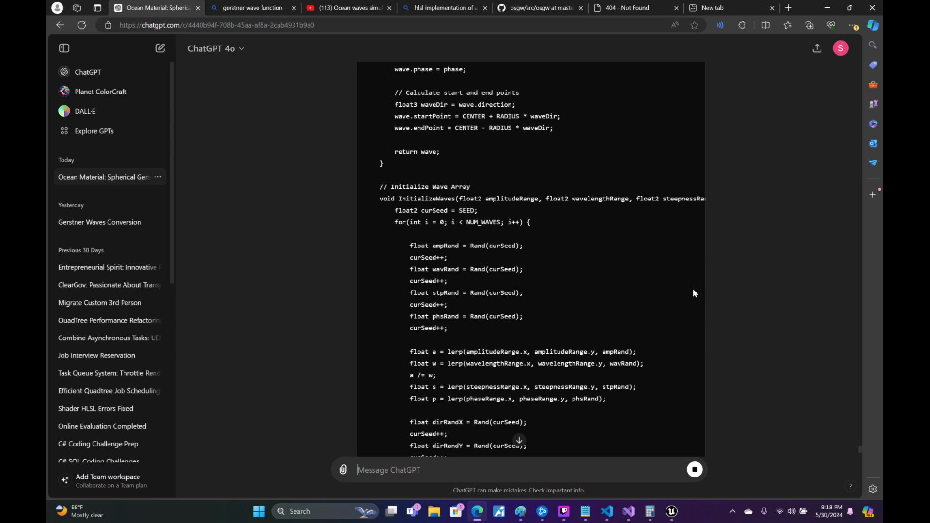
pyautogui.scroll(-5, 693, 293)
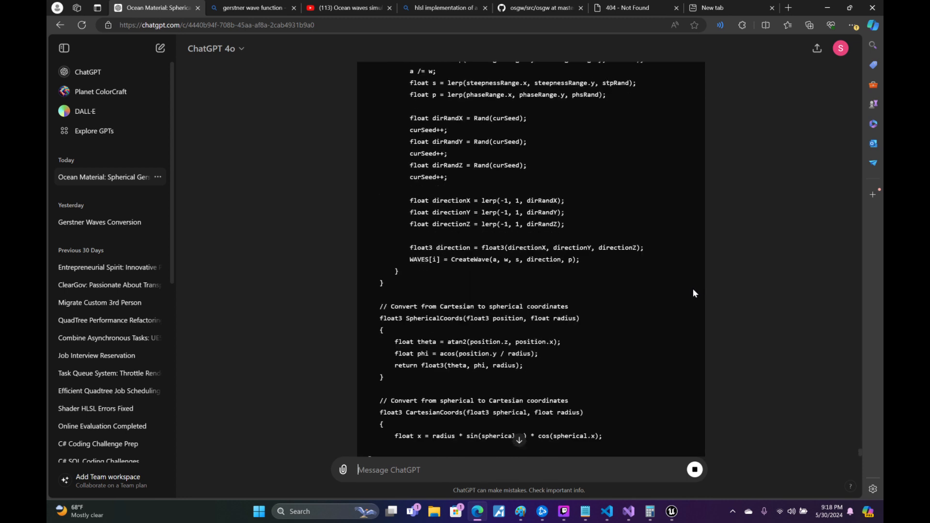
pyautogui.scroll(-3, 693, 291)
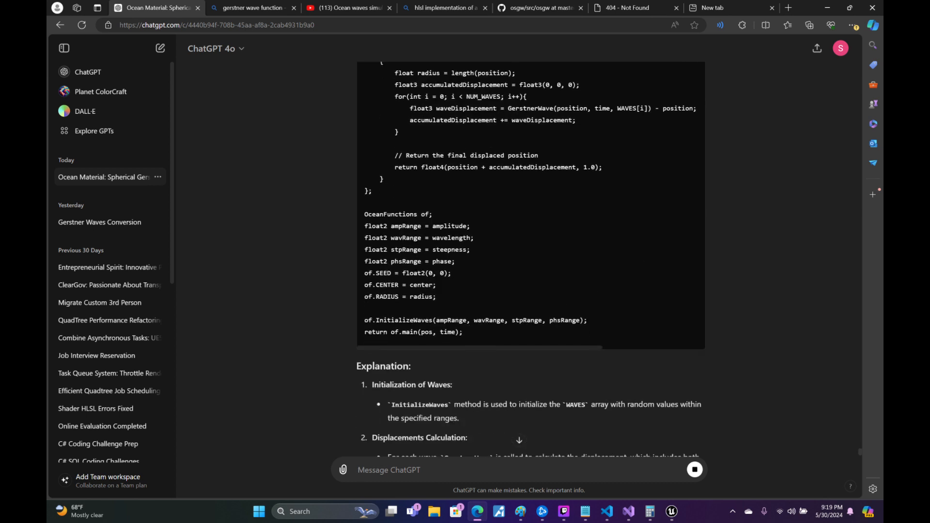
# - Copy the full HLSL code from ChatGPT's reply, from struct OceanFunctions through the final return statement
pyautogui.moveTo(470, 331); pyautogui.dragTo(364, 294)
pyautogui.scroll(15, 468, 291)
pyautogui.scroll(15, 450, 308)
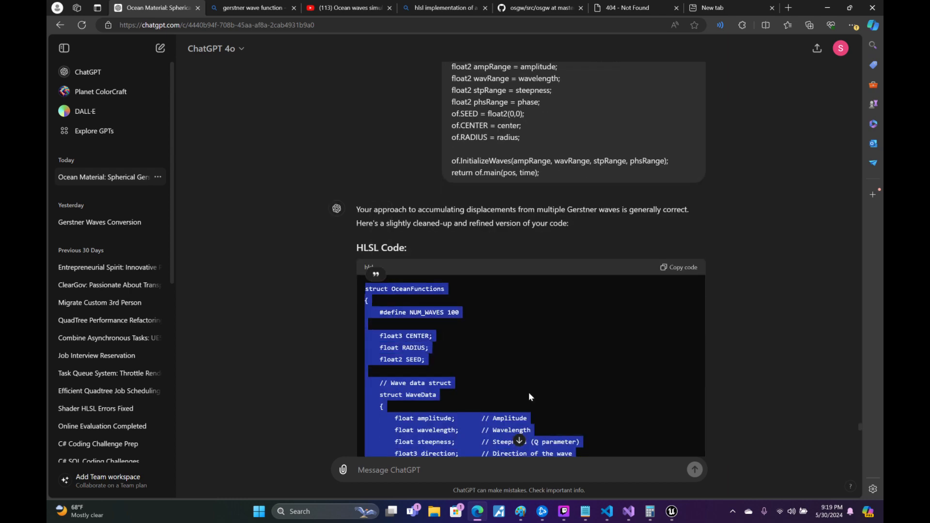
# - In Unreal Editor, replace the Custom node's entire code with the copied ChatGPT version and apply it
pyautogui.click(652, 513)
pyautogui.moveTo(671, 512)
pyautogui.click(722, 475)
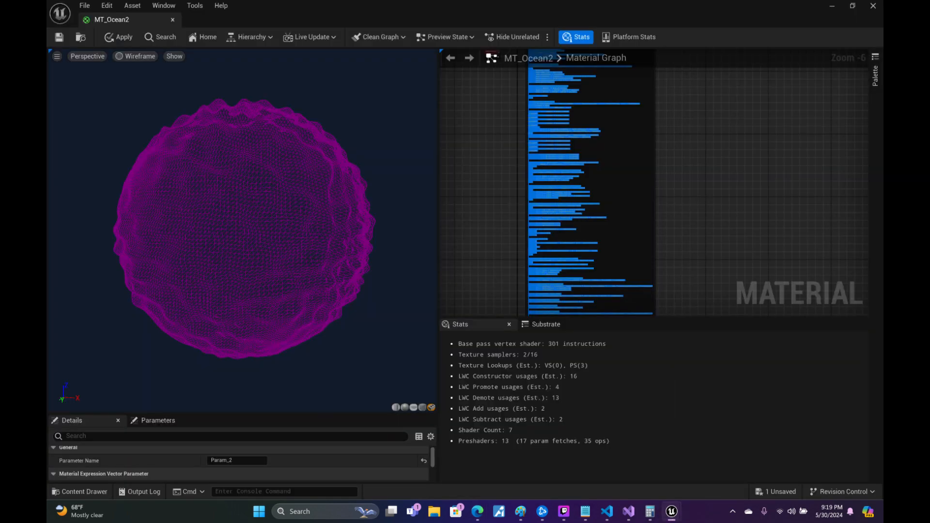
pyautogui.click(743, 141)
pyautogui.hotkey('ctrl', 'a')
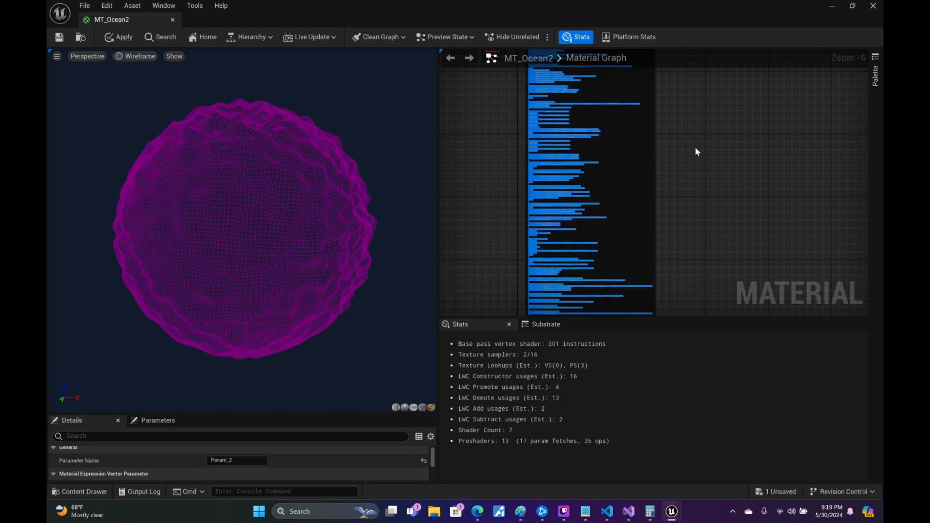
pyautogui.hotkey('ctrl', 'v')
pyautogui.click(696, 148)
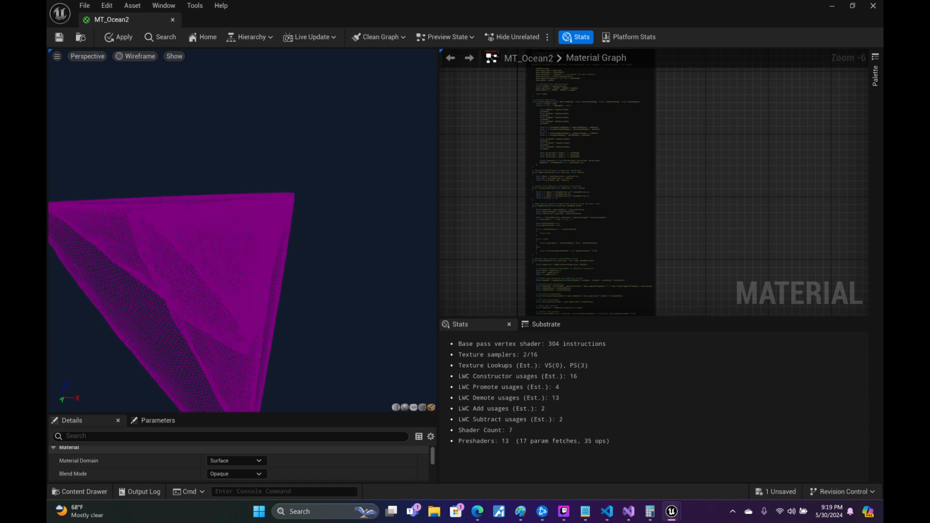
# - Inspect the distorted preview mesh and divide waveDisplacement by 10 in the main function's accumulatedDisplacement line
pyautogui.moveTo(204, 233); pyautogui.dragTo(422, 233)
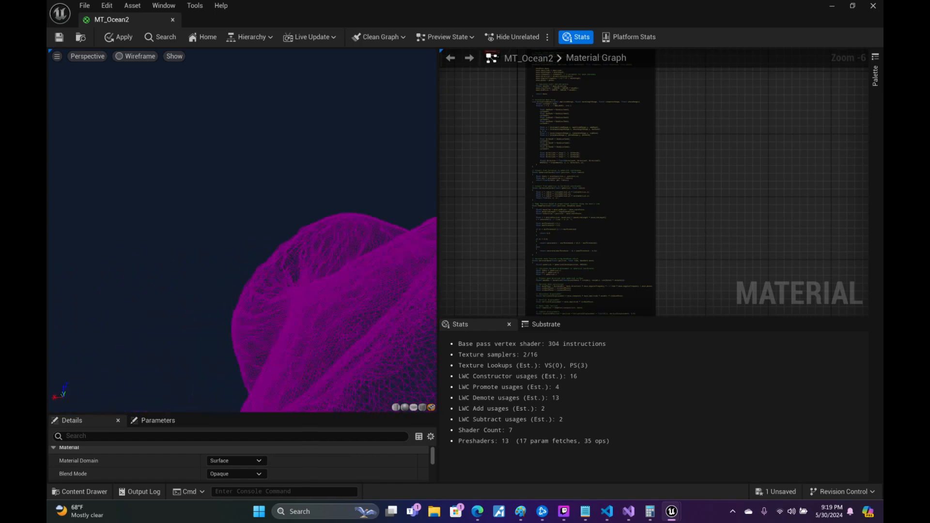
pyautogui.moveTo(261, 249); pyautogui.dragTo(399, 276)
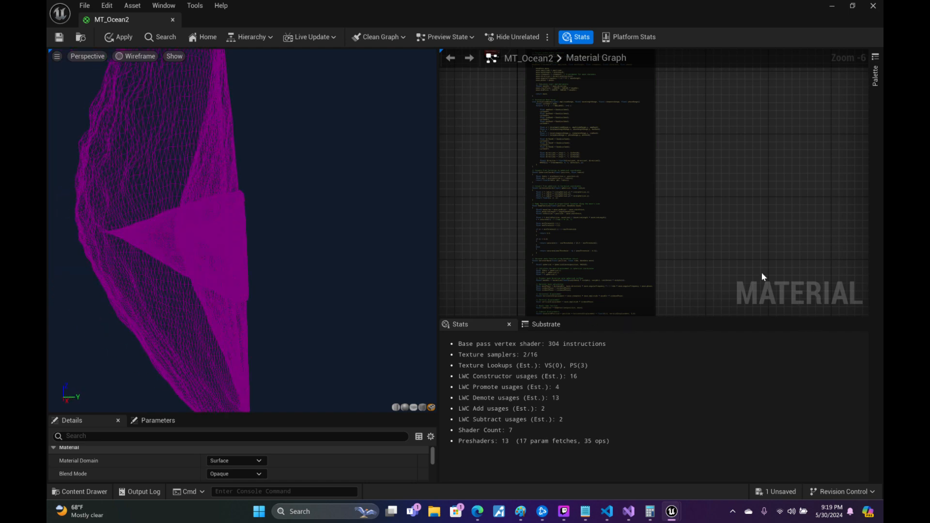
pyautogui.scroll(5, 731, 160)
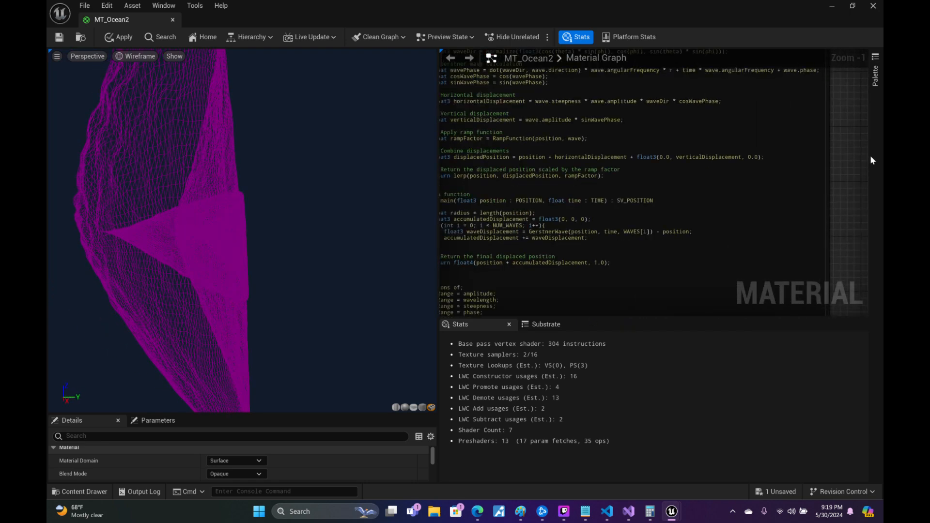
pyautogui.moveTo(831, 167); pyautogui.dragTo(859, 149, button='right')
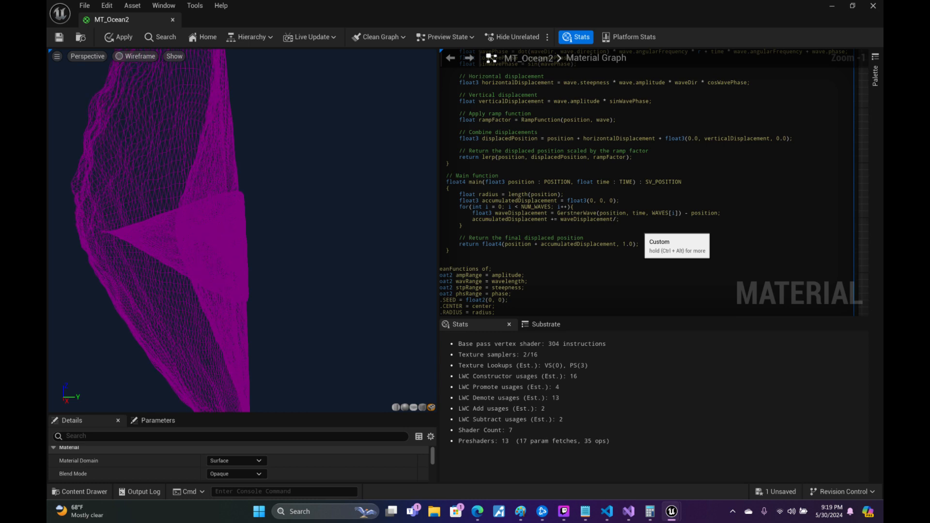
pyautogui.write('10')
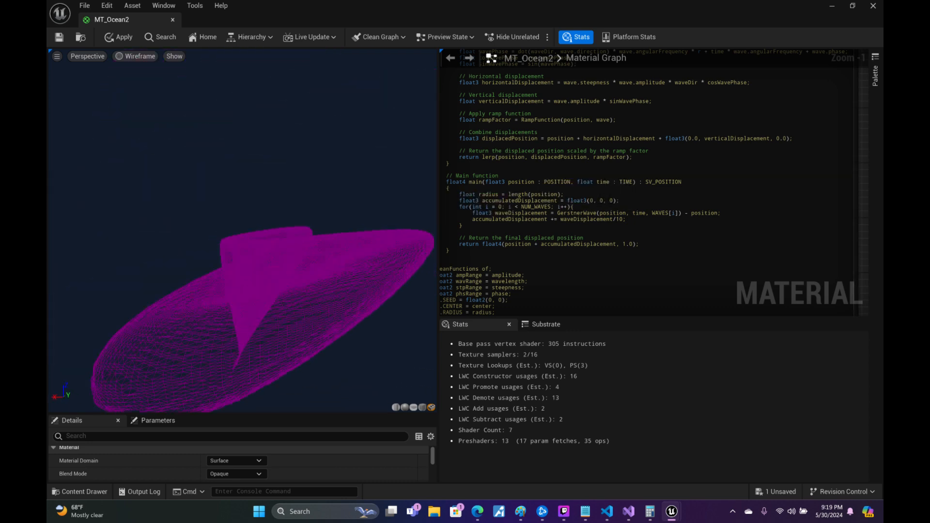
# - Set the waveDisplacement divisor to 100 in the Custom node's accumulatedDisplacement line and apply the code
pyautogui.moveTo(213, 233); pyautogui.dragTo(383, 232)
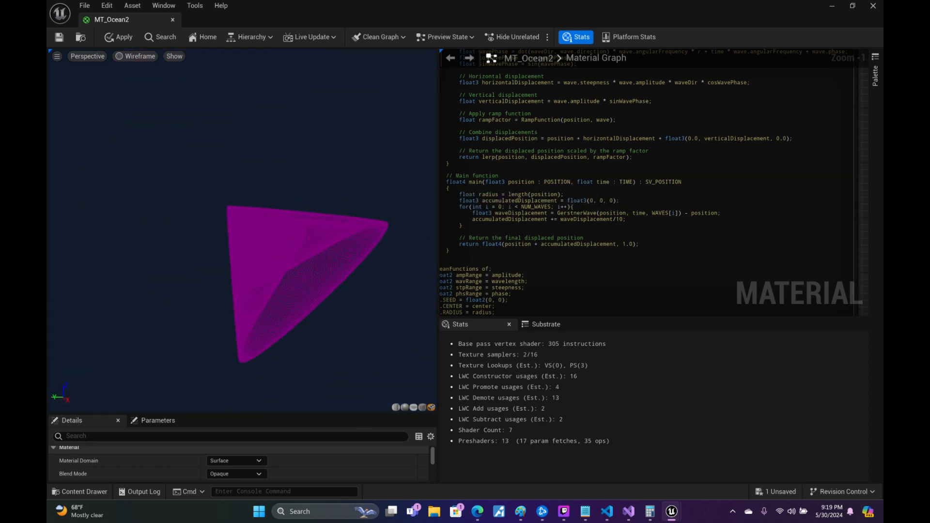
pyautogui.click(622, 219)
pyautogui.write('0')
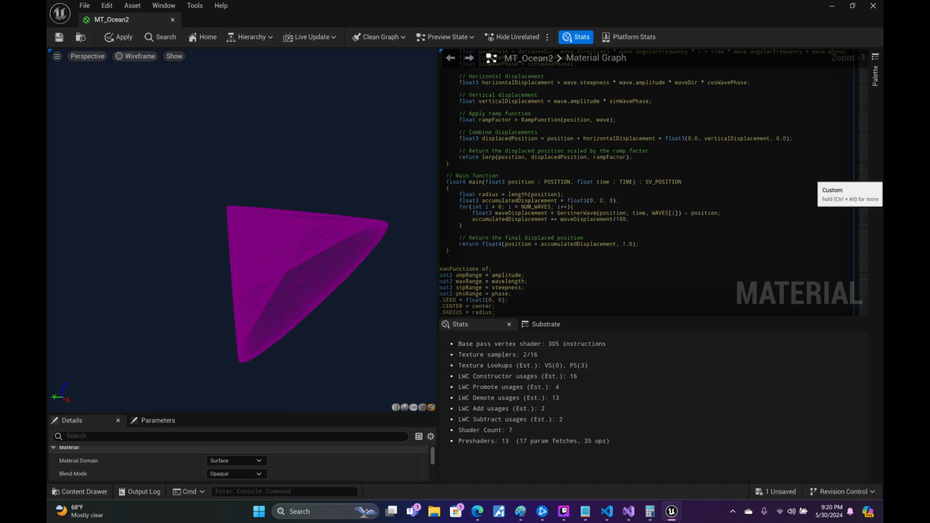
pyautogui.click(864, 174)
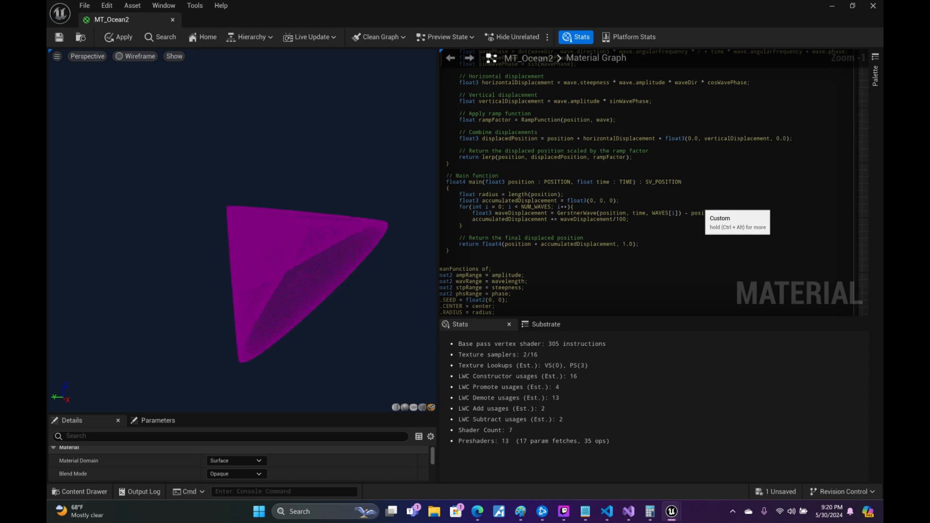
# - In the Custom node's main function, remove the position term from the final float4 return value and apply the code
pyautogui.doubleClick(518, 243)
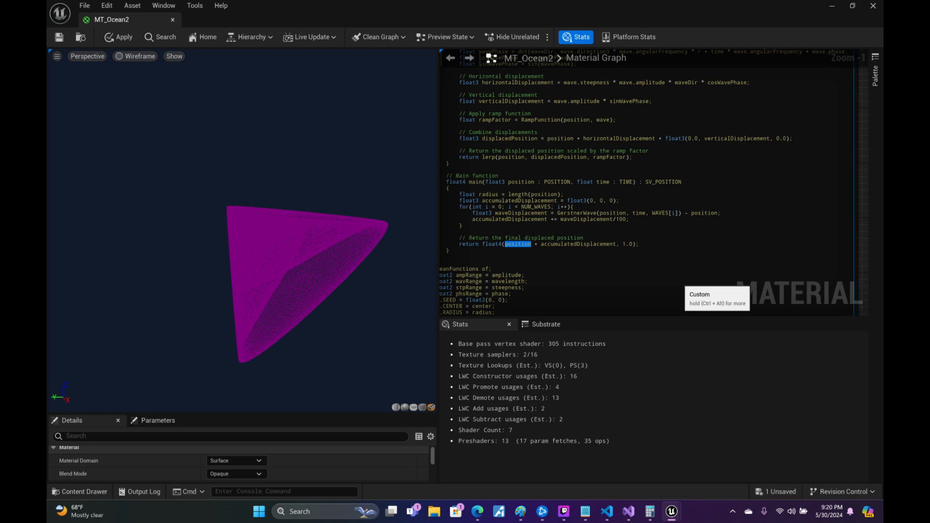
pyautogui.press('Delete')
pyautogui.press('Delete')
pyautogui.press('Delete')
pyautogui.press('Delete')
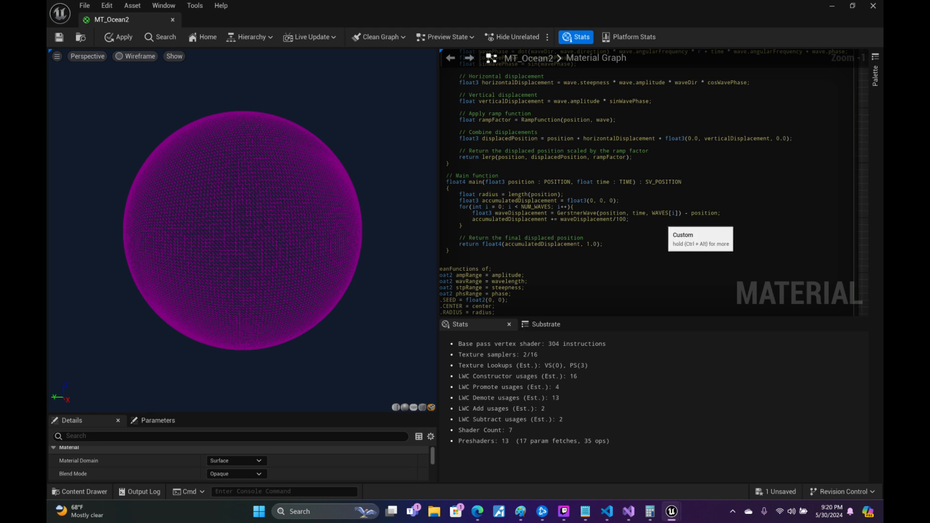
# - Reduce the waveDisplacement divisor to 10 and finally to 1 in the accumulatedDisplacement line, inspecting the wireframe sphere after each change
pyautogui.press('BackSpace')
pyautogui.press('BackSpace')
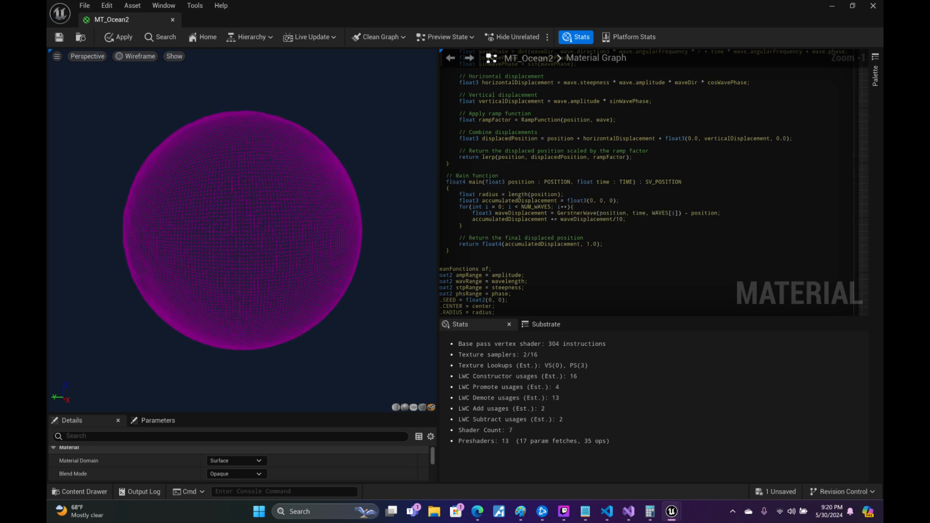
pyautogui.moveTo(305, 142); pyautogui.dragTo(451, 141)
pyautogui.moveTo(308, 313); pyautogui.dragTo(261, 297)
pyautogui.scroll(6, 308, 313)
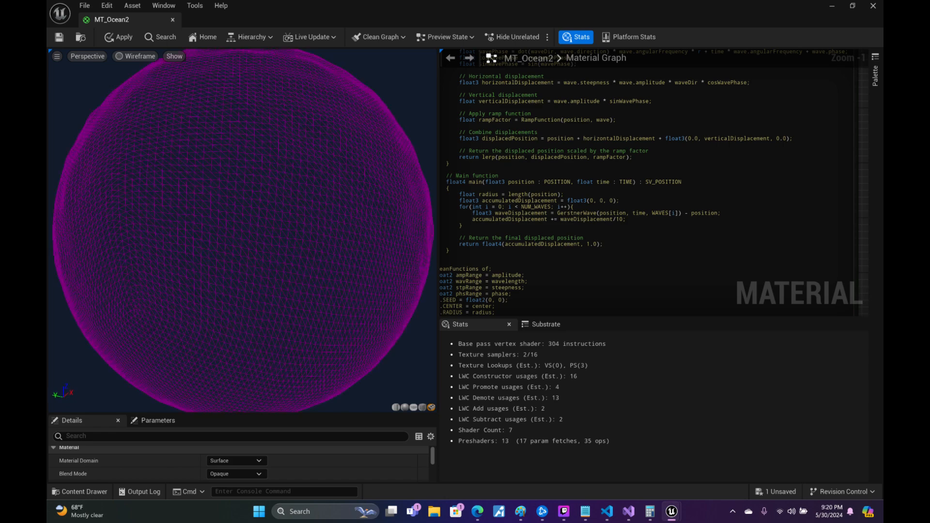
pyautogui.scroll(-2, 308, 312)
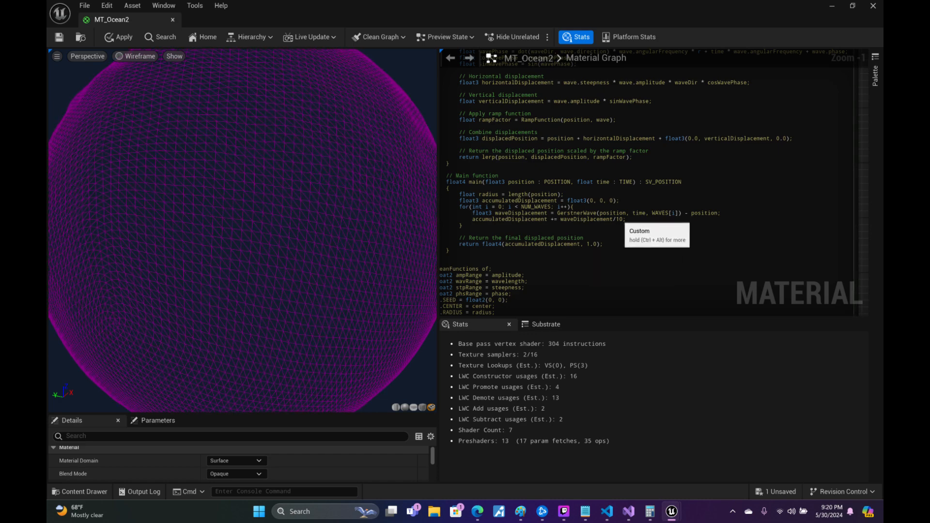
pyautogui.click(865, 179)
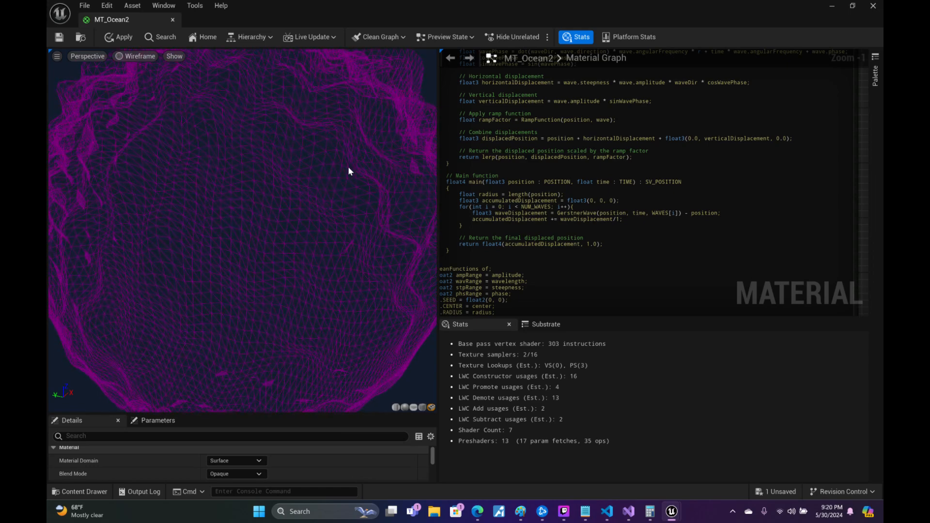
pyautogui.moveTo(348, 167); pyautogui.dragTo(364, 174)
pyautogui.moveTo(347, 167); pyautogui.dragTo(347, 204, button='right')
pyautogui.moveTo(347, 167); pyautogui.dragTo(348, 159)
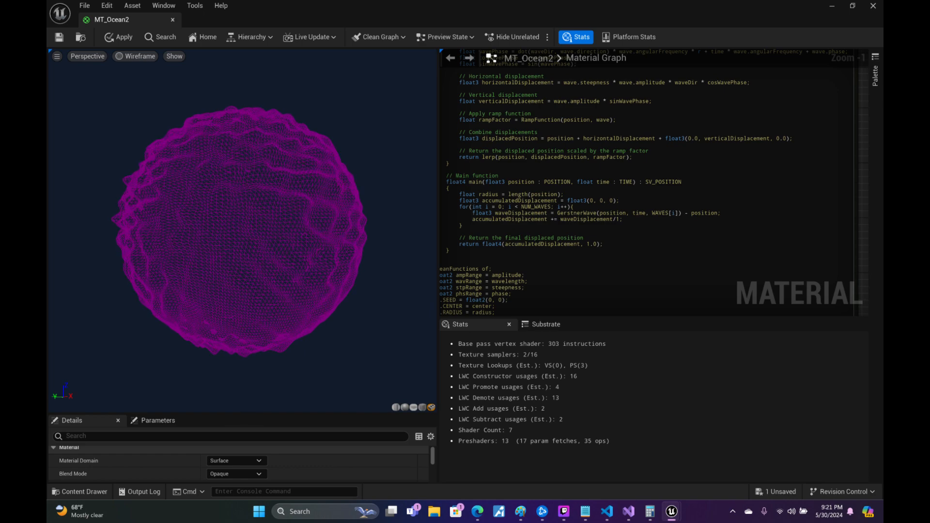
# - Lower the X default value of the StpRange/PhsRange parameter to 1 and finally to 0
pyautogui.scroll(-2, 816, 224)
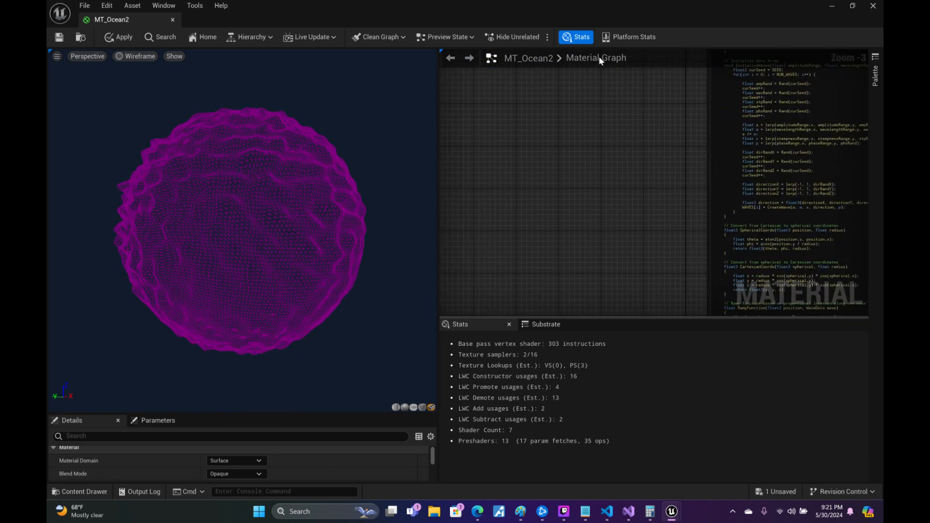
pyautogui.moveTo(599, 57); pyautogui.dragTo(636, 233, button='right')
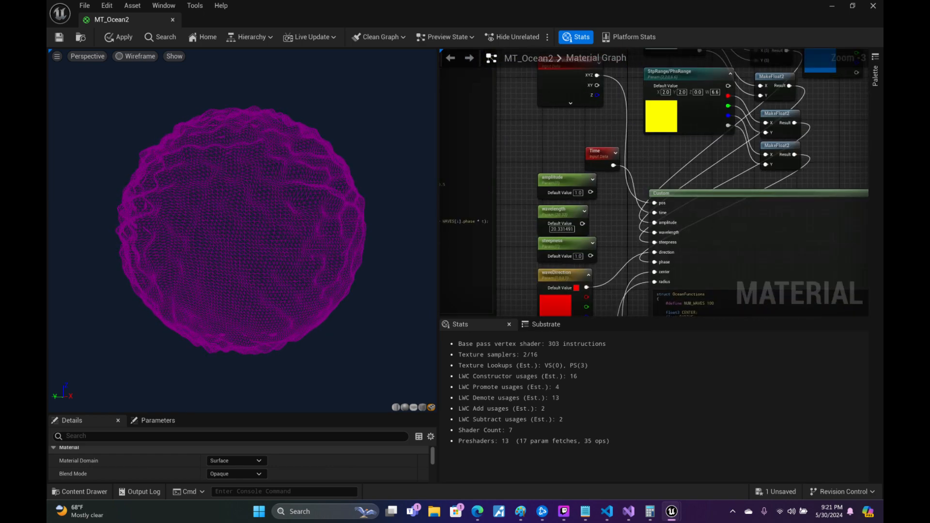
pyautogui.moveTo(667, 142); pyautogui.dragTo(588, 203, button='right')
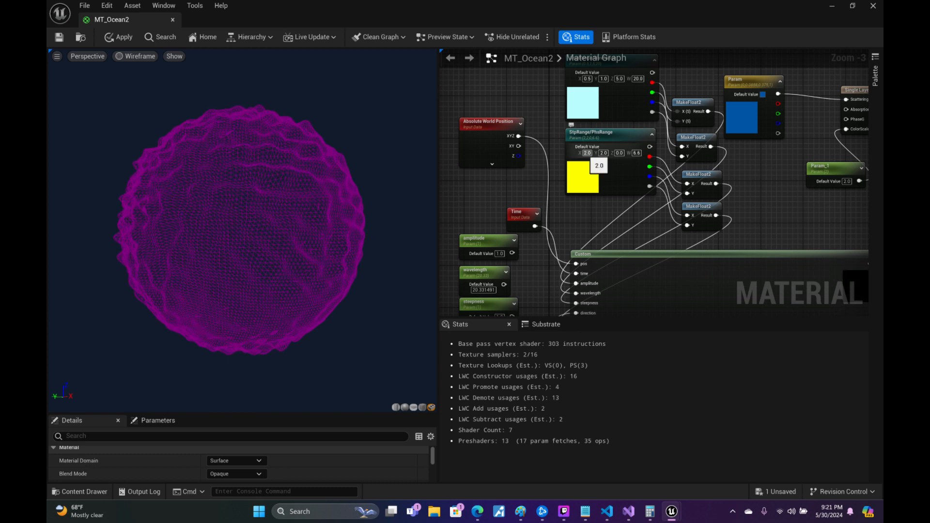
pyautogui.click(587, 153)
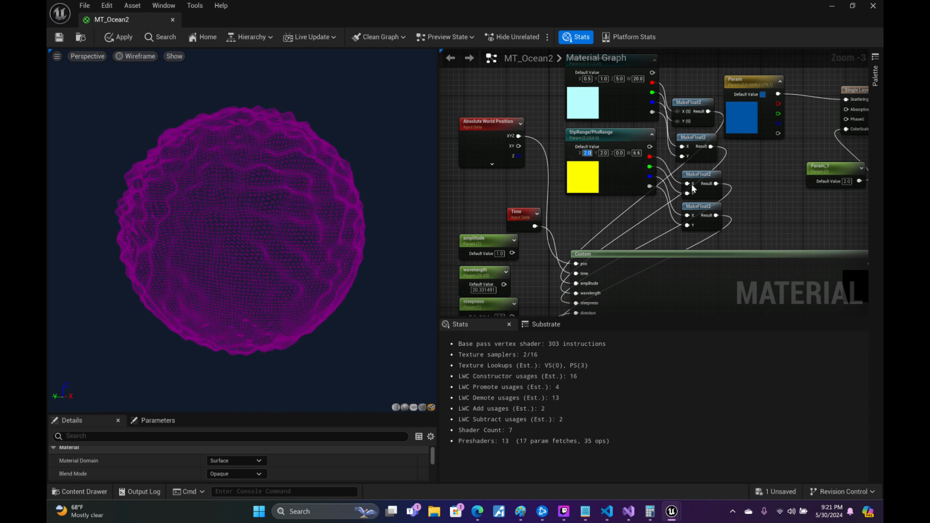
pyautogui.write('1')
pyautogui.press('Return')
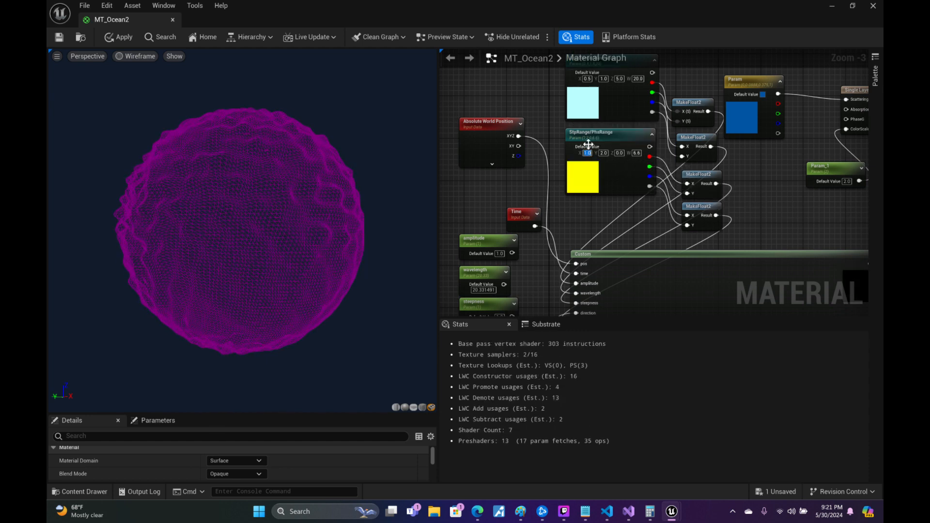
pyautogui.write('0')
pyautogui.press('Return')
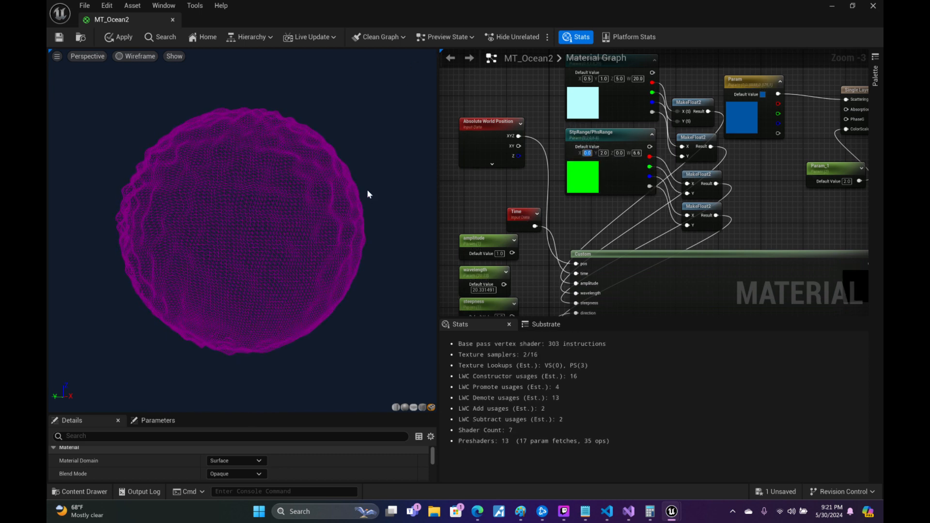
# - Set the Y default value of the StpRange/PhsRange parameter to 1 and inspect the preview sphere's waves from several sides
pyautogui.click(604, 153)
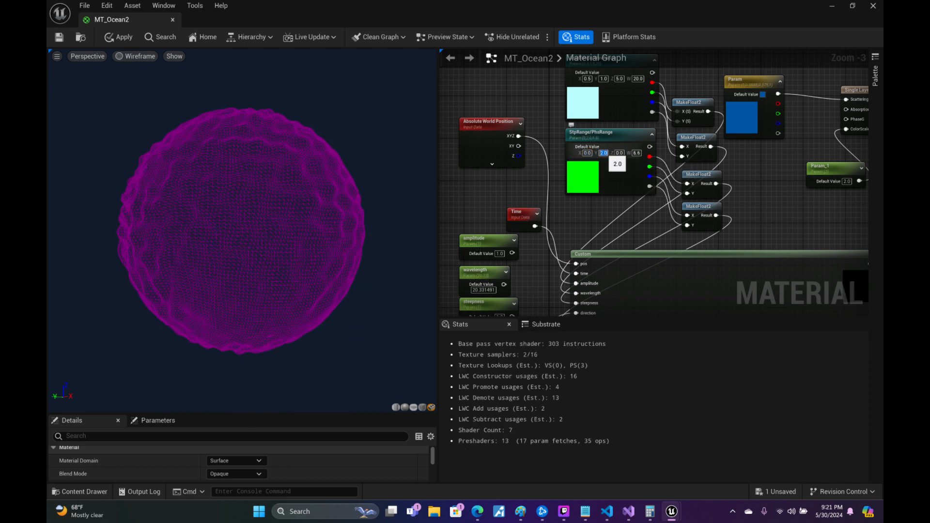
pyautogui.write('1')
pyautogui.press('Return')
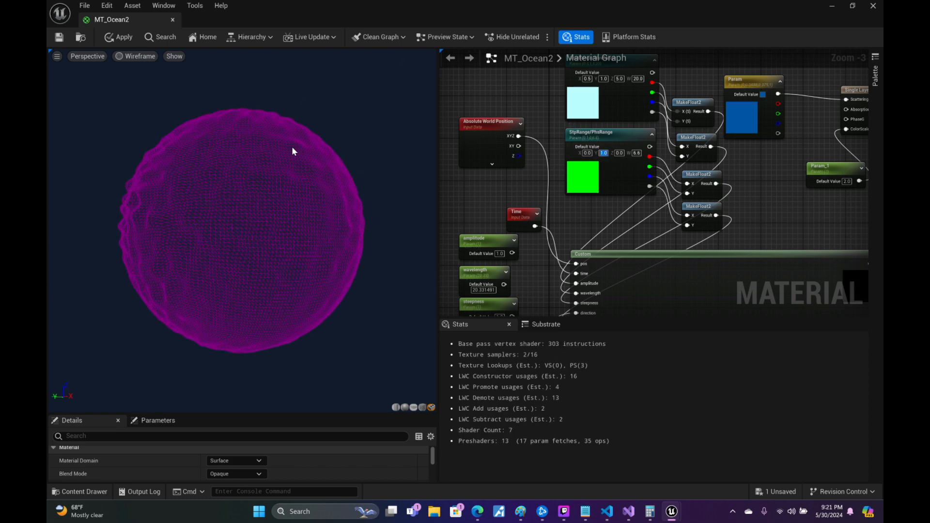
pyautogui.moveTo(303, 153); pyautogui.dragTo(243, 174)
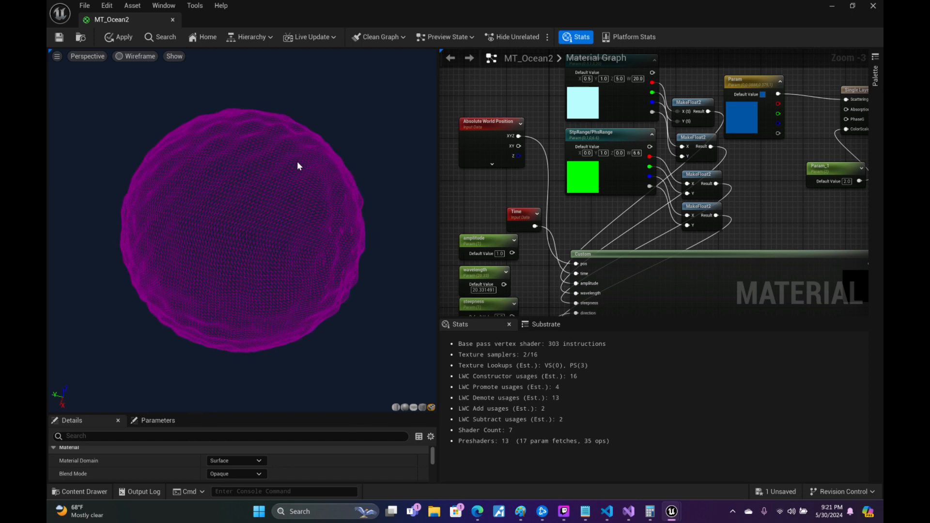
pyautogui.moveTo(313, 179); pyautogui.dragTo(373, 180)
pyautogui.moveTo(295, 202); pyautogui.dragTo(330, 189)
pyautogui.moveTo(271, 218); pyautogui.dragTo(265, 248)
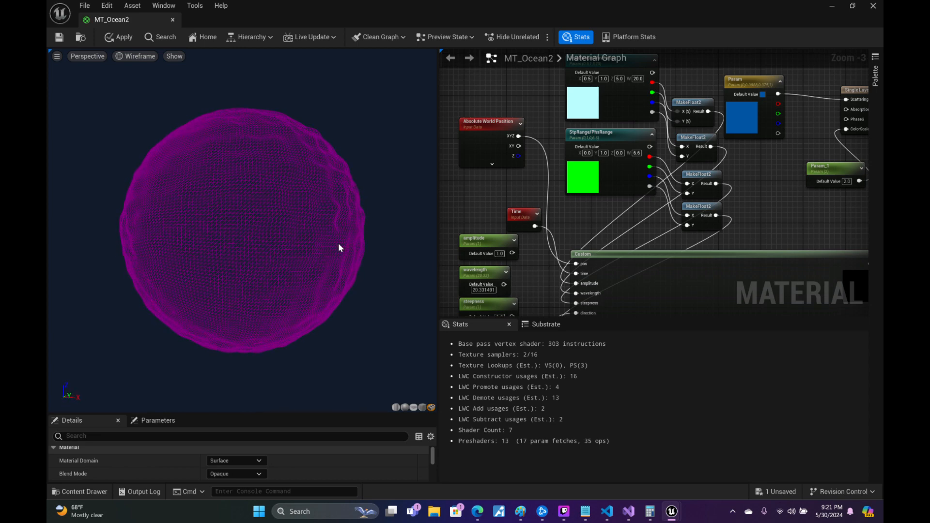
pyautogui.moveTo(339, 247); pyautogui.dragTo(345, 292)
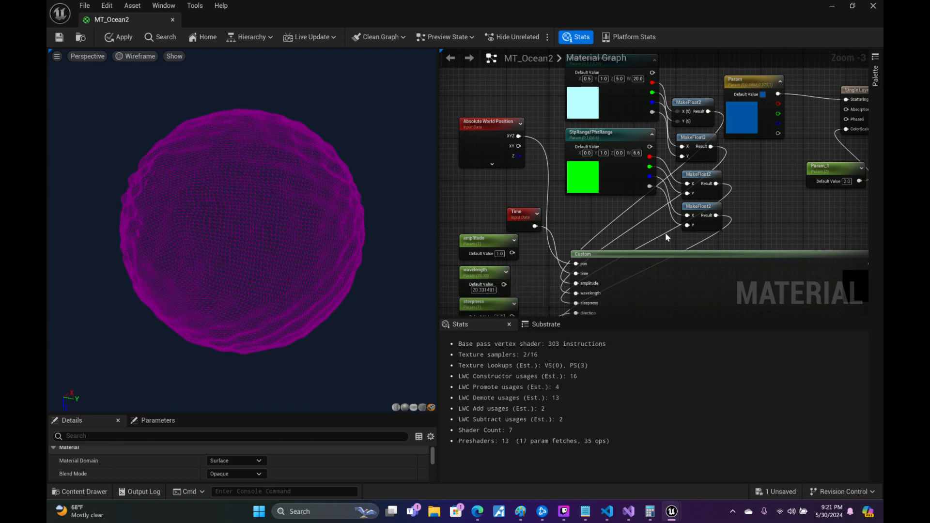
# - Try 200 for NUM_WAVES in the Custom node's code, restore it to 100, and inspect the wave mesh up close
pyautogui.moveTo(665, 232); pyautogui.dragTo(581, 40, button='right')
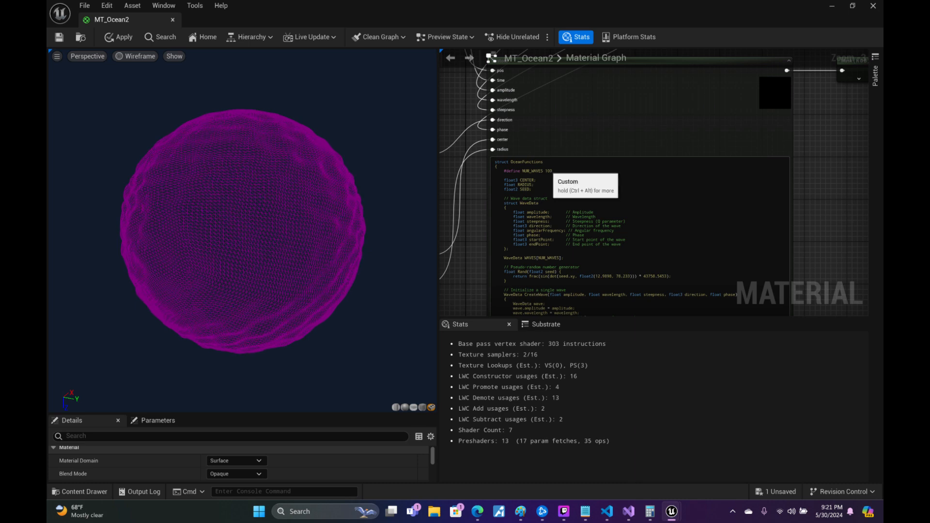
pyautogui.moveTo(549, 171); pyautogui.dragTo(545, 171)
pyautogui.write('2')
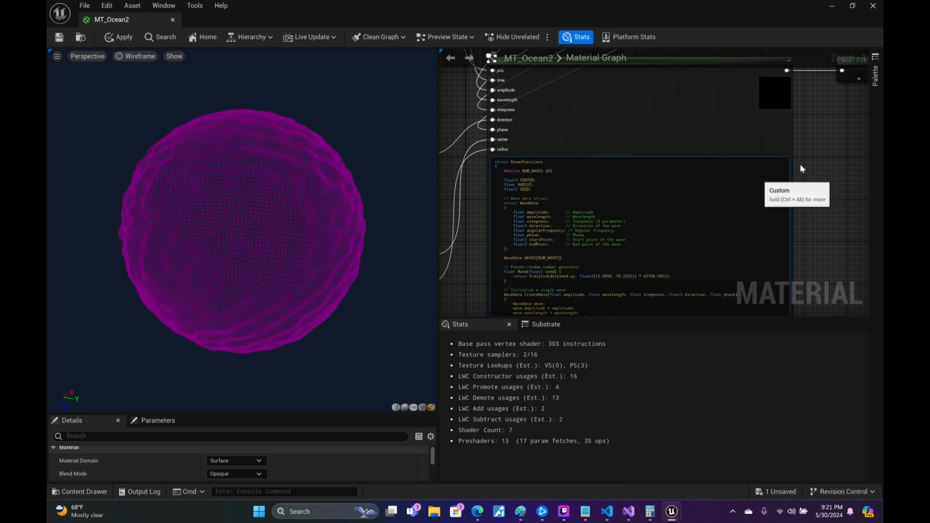
pyautogui.click(800, 164)
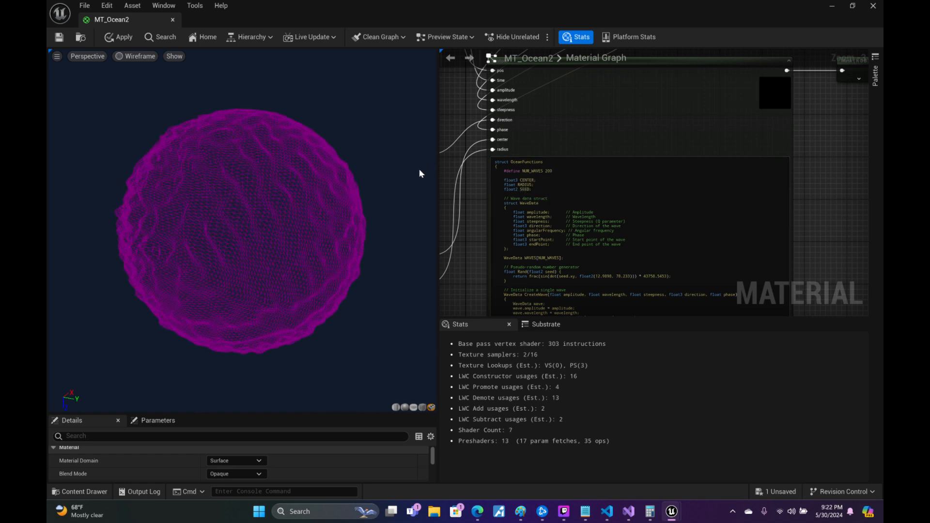
pyautogui.moveTo(342, 166); pyautogui.dragTo(264, 211)
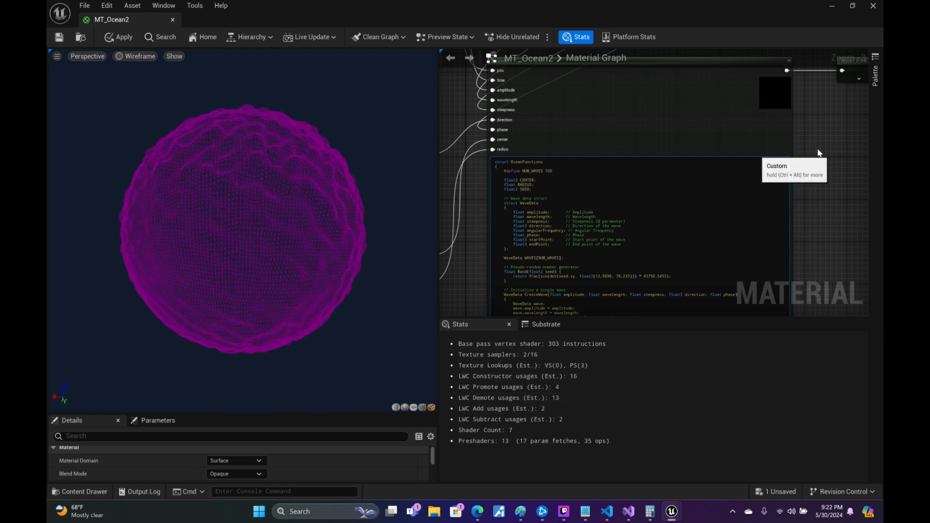
pyautogui.moveTo(242, 230); pyautogui.dragTo(254, 208)
pyautogui.moveTo(243, 230); pyautogui.dragTo(243, 178, button='right')
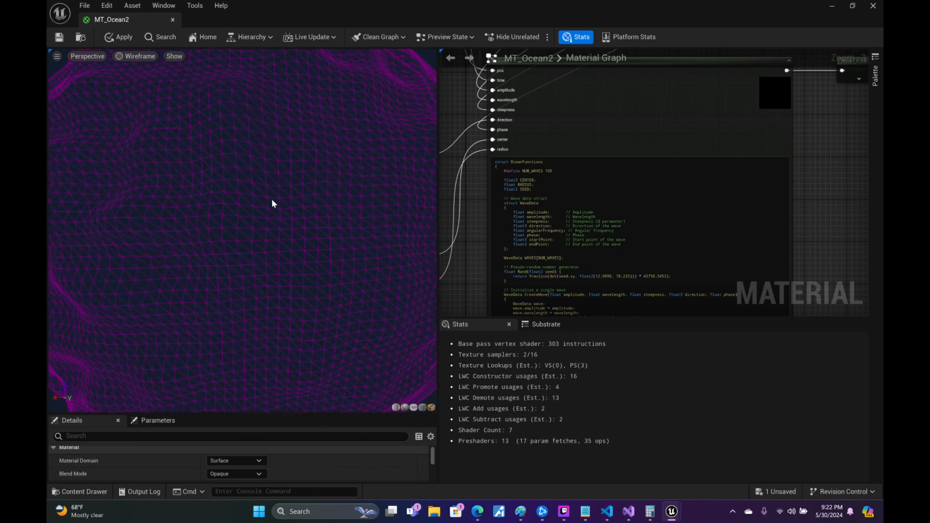
# - Switch to ChatGPT in Edge and review its HLSL reply down to the main function and the closing return statement
pyautogui.click(478, 512)
pyautogui.click(783, 291)
pyautogui.scroll(-20, 783, 292)
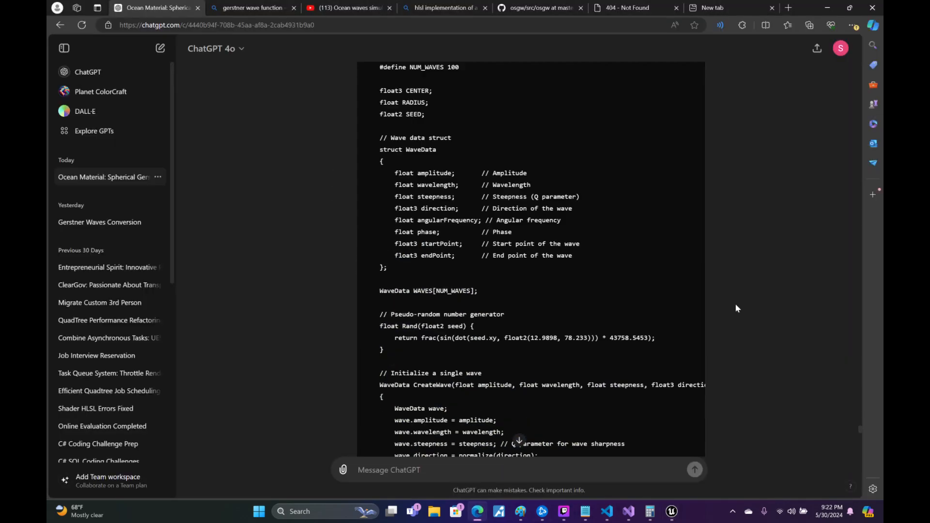
pyautogui.scroll(-15, 664, 319)
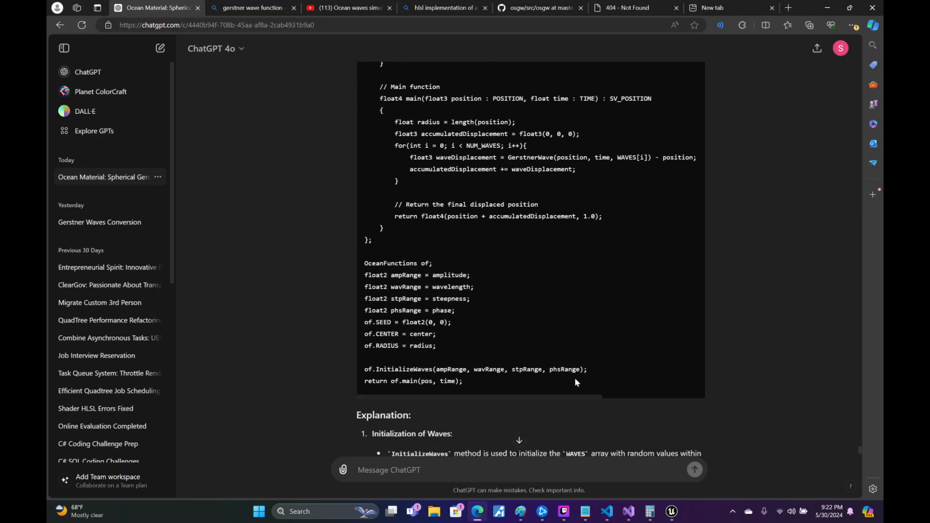
# - Begin a ChatGPT message: "ok thats wrong, we are returning the offset only for use in world position offset."
pyautogui.write('ok th')
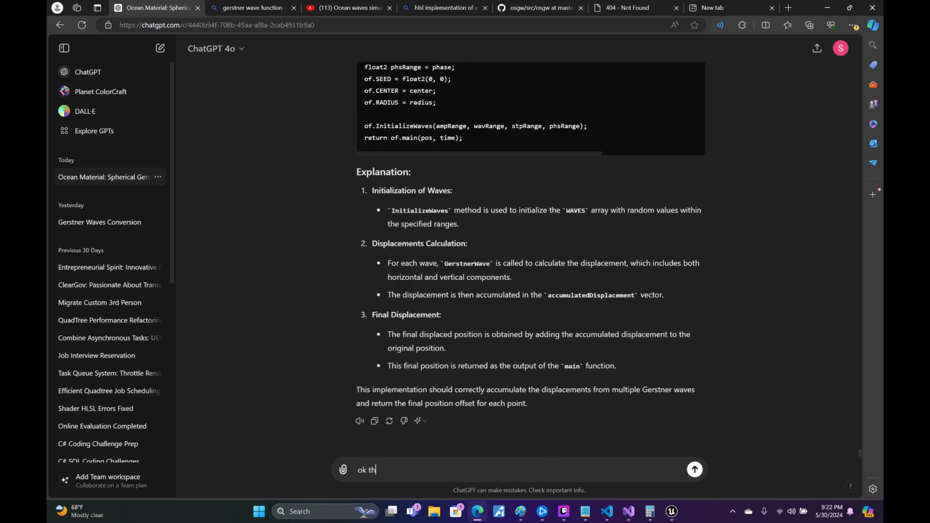
pyautogui.write('ats wrong, we are retunrning th')
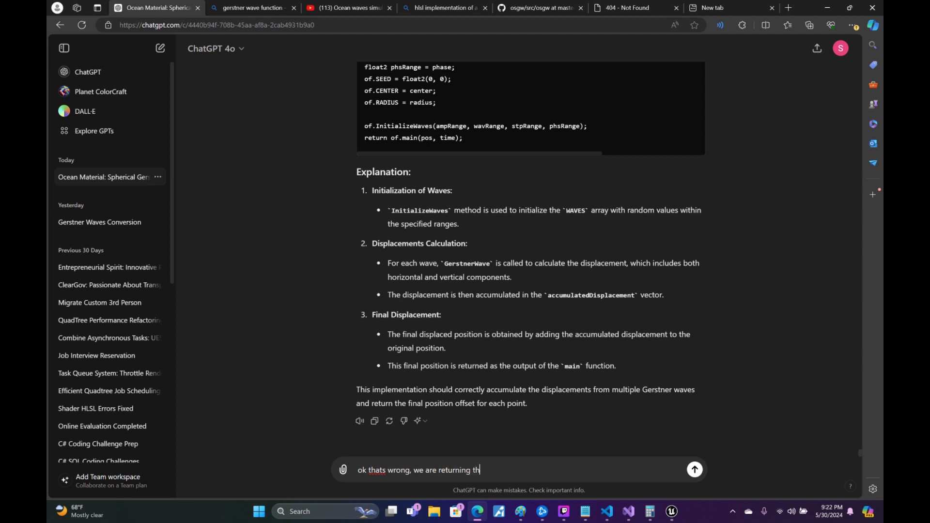
pyautogui.write('e offset only for use in world position offs')
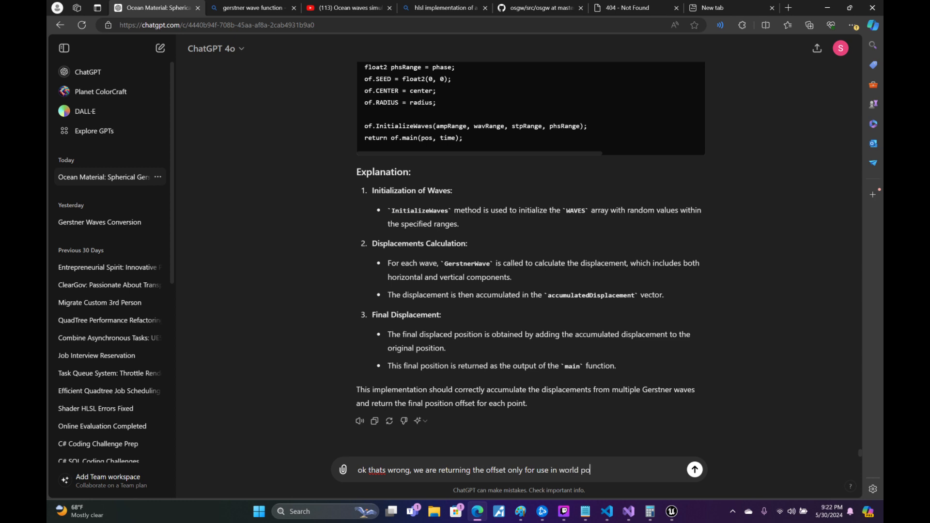
pyautogui.press('BackSpace')
pyautogui.press('BackSpace')
pyautogui.write('se')
pyautogui.write('t. another thin')
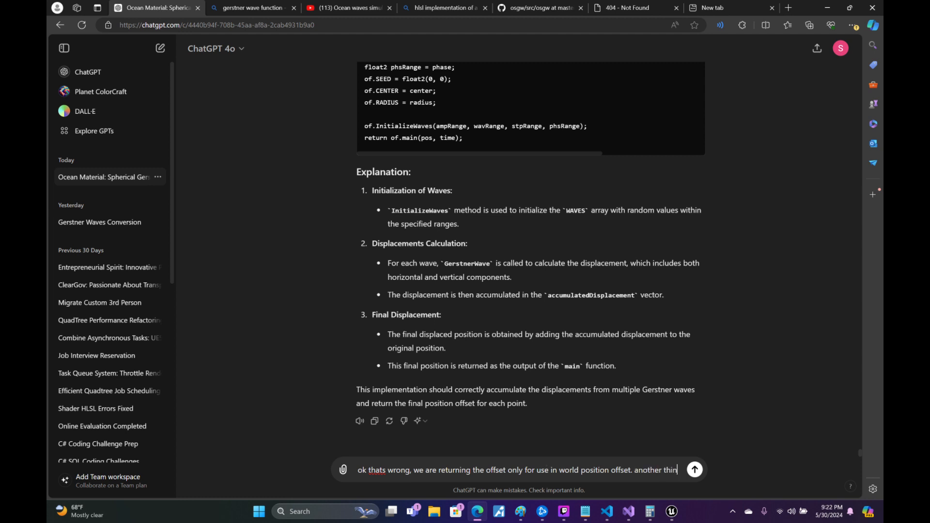
# - Add to the message: "another thing we want to fix, is we need to make the amplitude dependant on the wave length.", starting another sentence about larger wavelengths
pyautogui.write('g we want to fi')
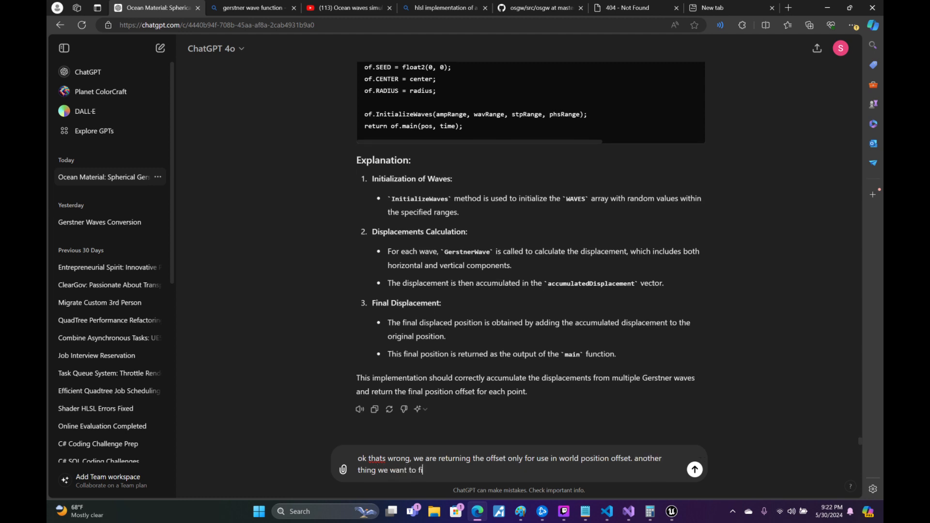
pyautogui.write('x, is we need to make the amplitude ')
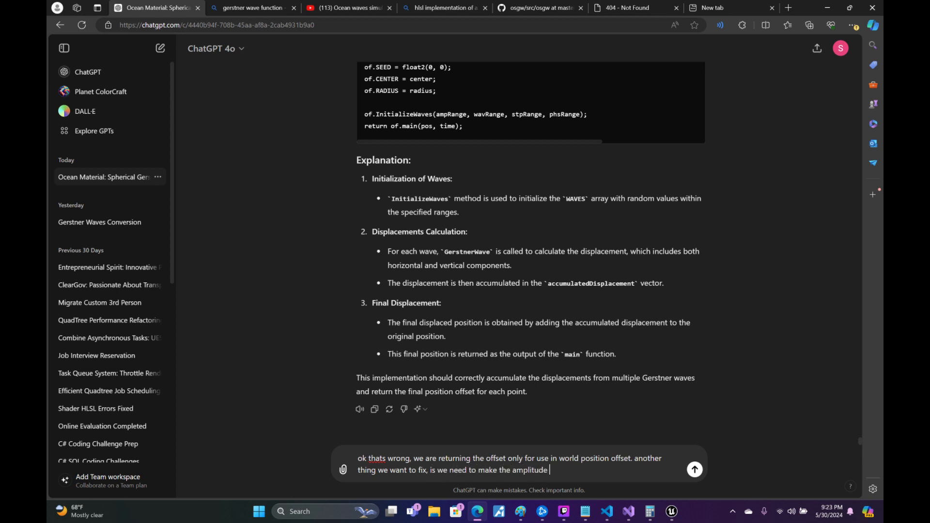
pyautogui.write('dependant on the wave length.')
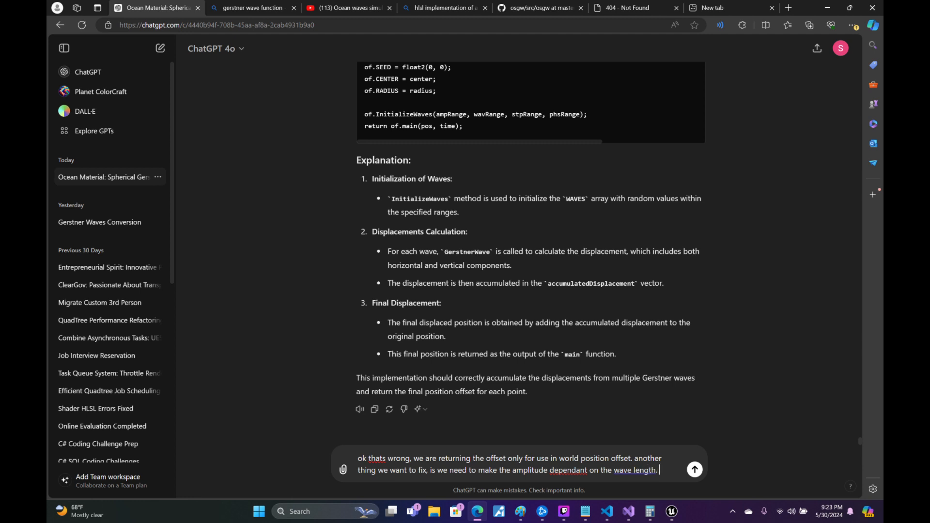
pyautogui.write(' larger wavele')
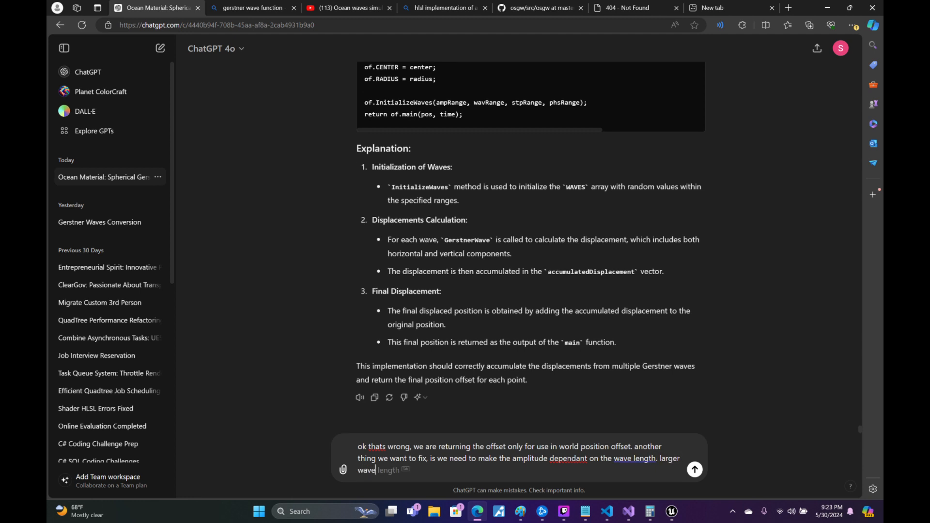
pyautogui.press('BackSpace')
pyautogui.press('BackSpace')
pyautogui.write('le')
# - Switch to the MT_Ocean2 material and change the amplitude line in InitializeWaves to "a *= w;" in the Custom node's code
pyautogui.moveTo(672, 512)
pyautogui.click(719, 470)
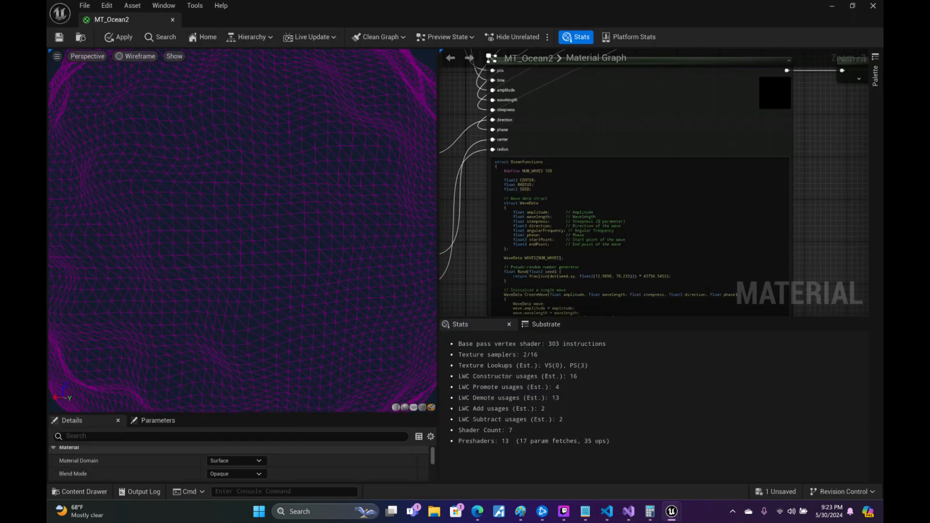
pyautogui.moveTo(538, 286); pyautogui.dragTo(527, 51, button='right')
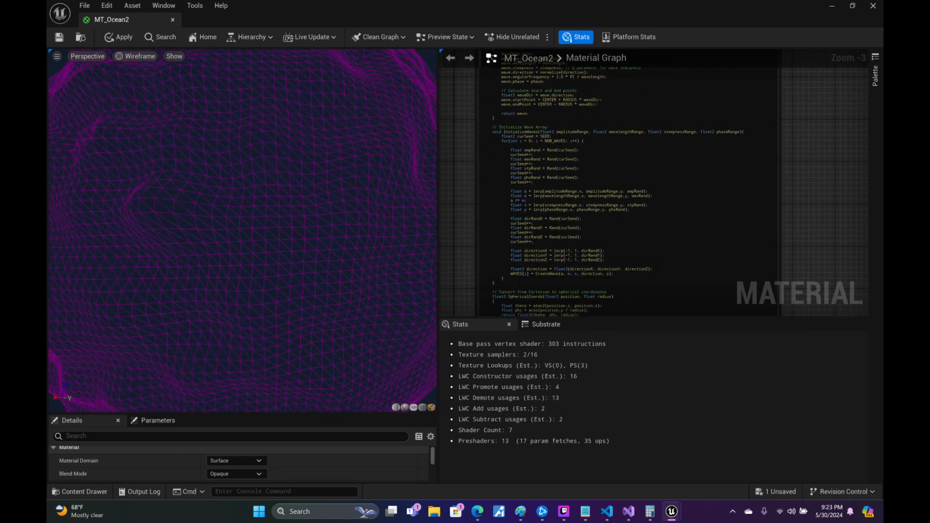
pyautogui.scroll(3, 521, 207)
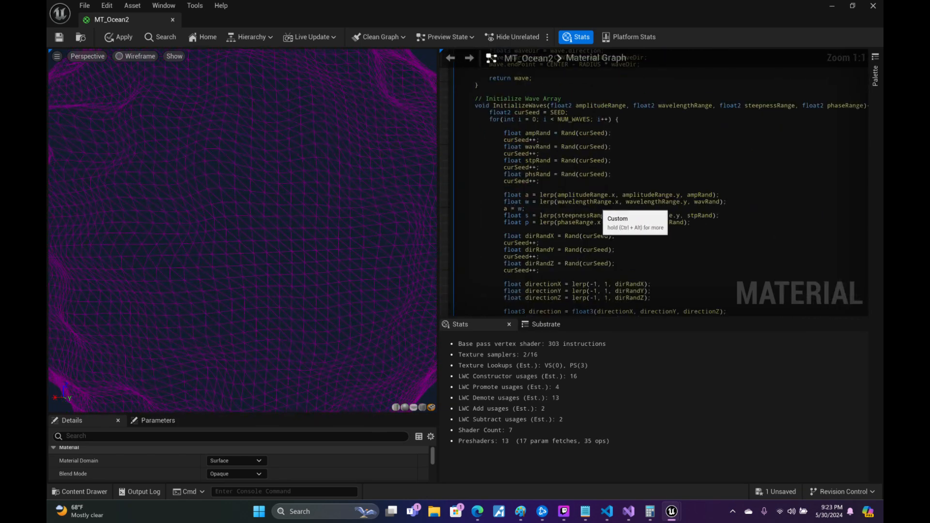
pyautogui.click(444, 196)
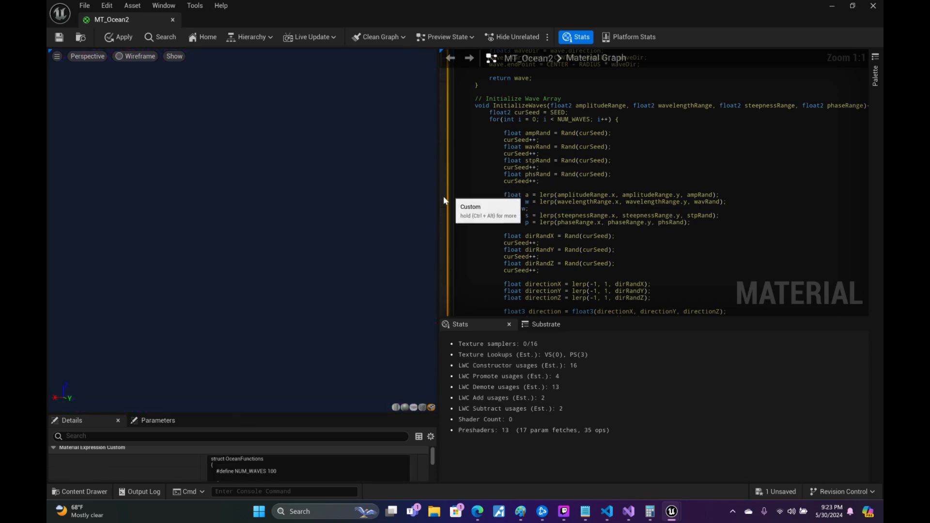
# - Set the AmpRange/WavRange parameter's X to 0.01 and Y to 0.1, and check the wave mesh in the preview
pyautogui.scroll(-4, 538, 206)
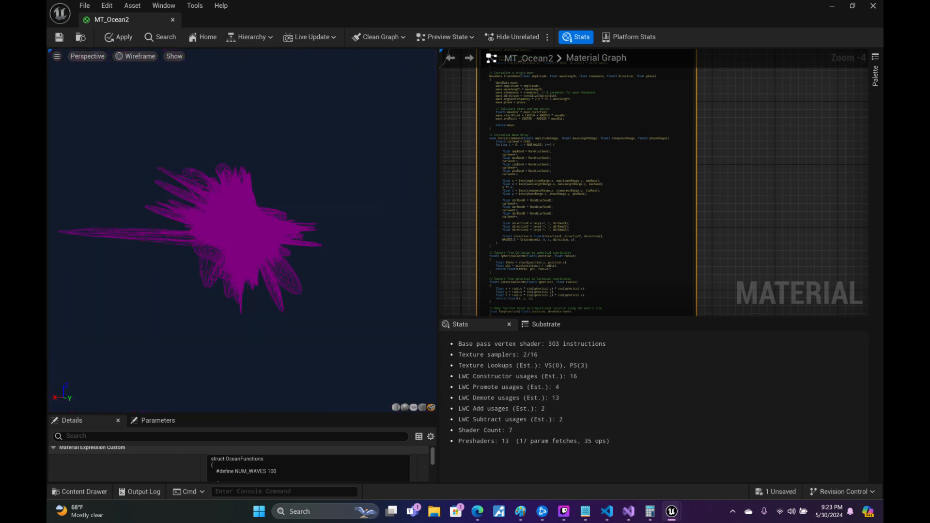
pyautogui.moveTo(805, 285); pyautogui.dragTo(853, 51, button='right')
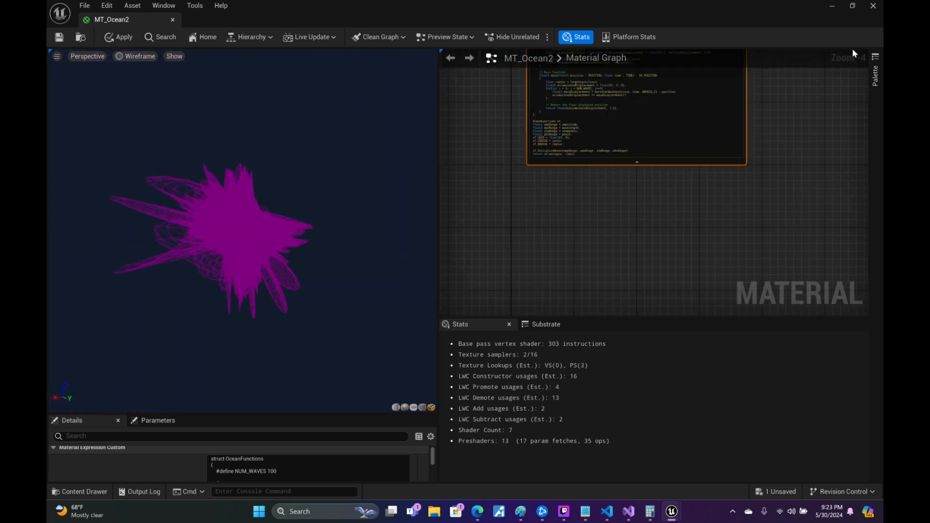
pyautogui.moveTo(652, 249); pyautogui.dragTo(642, 171, button='right')
pyautogui.scroll(5, 643, 172)
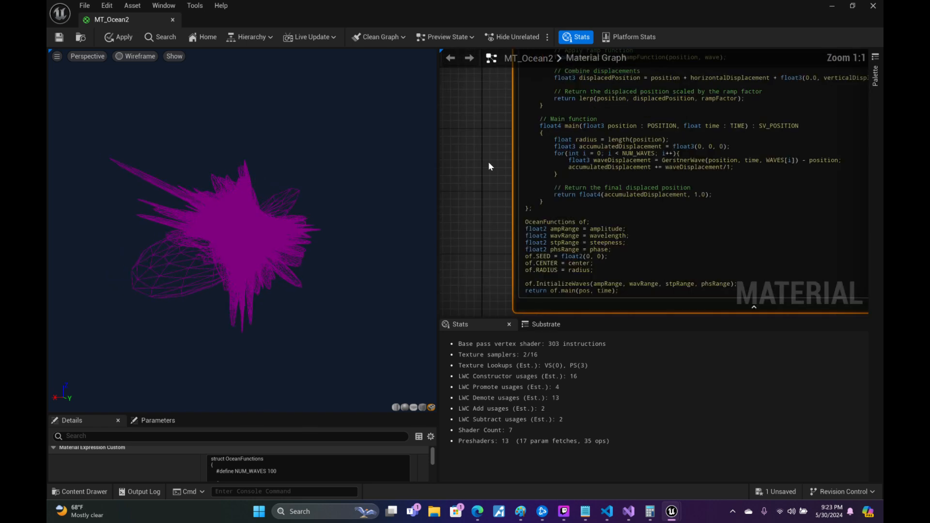
pyautogui.moveTo(525, 88); pyautogui.dragTo(573, 315, button='right')
pyautogui.moveTo(581, 73); pyautogui.dragTo(618, 314, button='right')
pyautogui.moveTo(630, 132); pyautogui.dragTo(651, 314, button='right')
pyautogui.moveTo(679, 83); pyautogui.dragTo(652, 163, button='right')
pyautogui.click(624, 165)
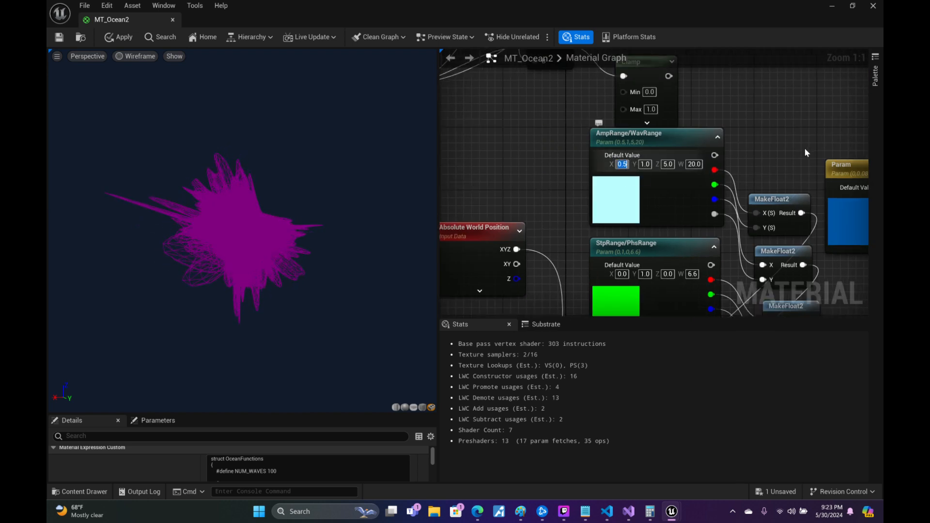
pyautogui.write('0')
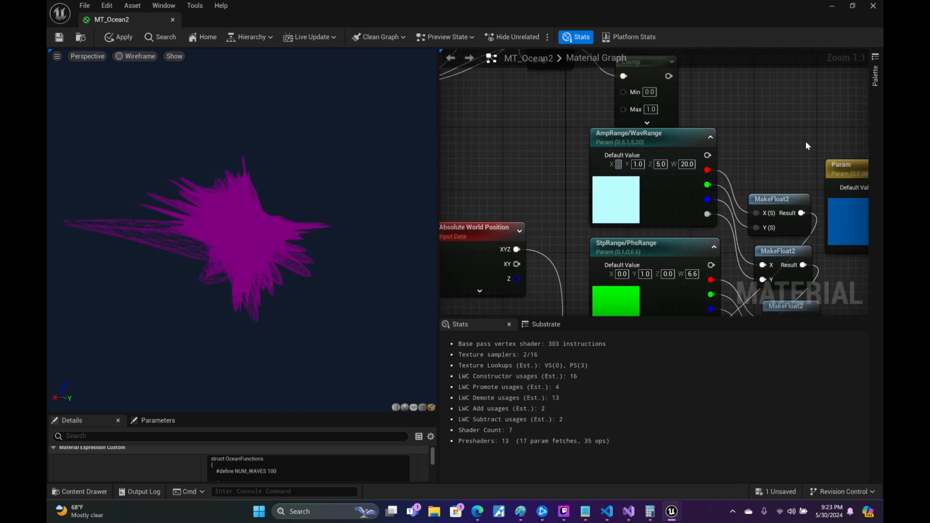
pyautogui.write('.01')
pyautogui.press('Tab')
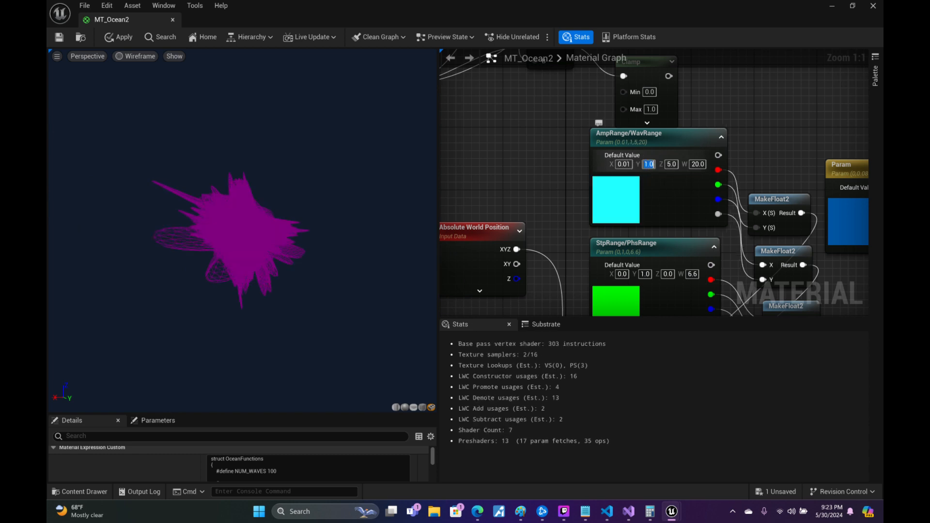
pyautogui.write('0.1')
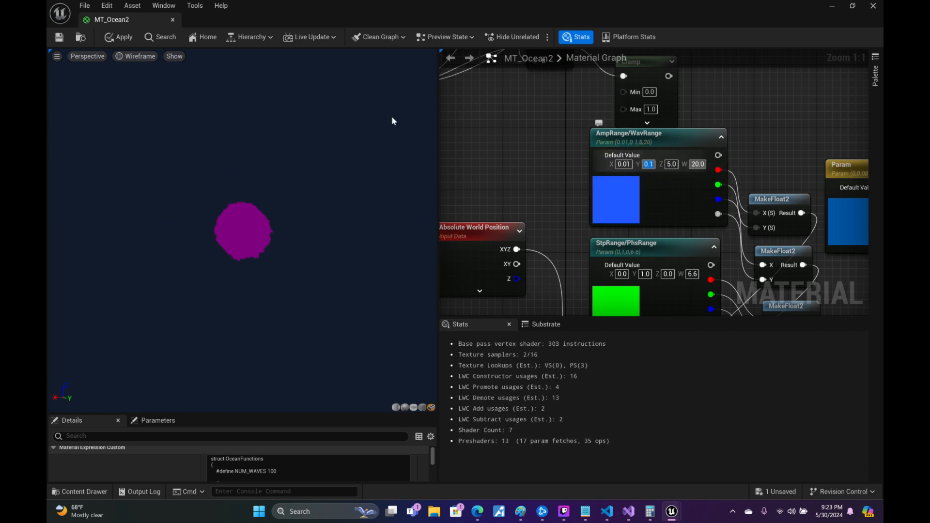
pyautogui.press('Return')
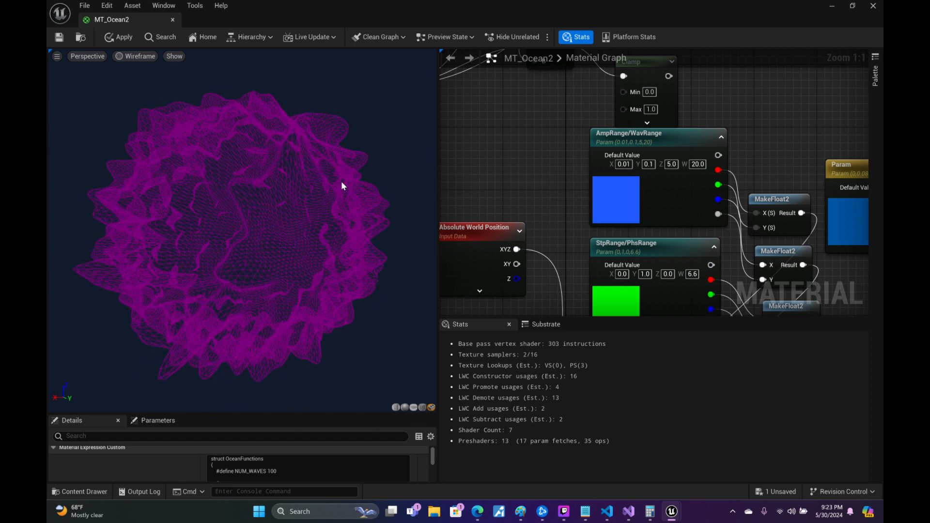
pyautogui.moveTo(342, 182); pyautogui.dragTo(390, 184)
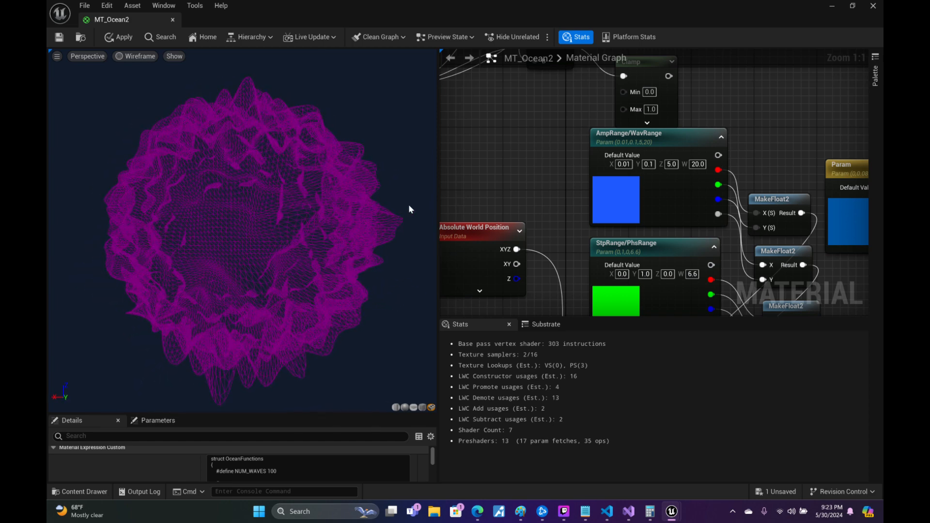
# - Lower the AmpRange/WavRange parameter's Y value to 0.02
pyautogui.click(648, 164)
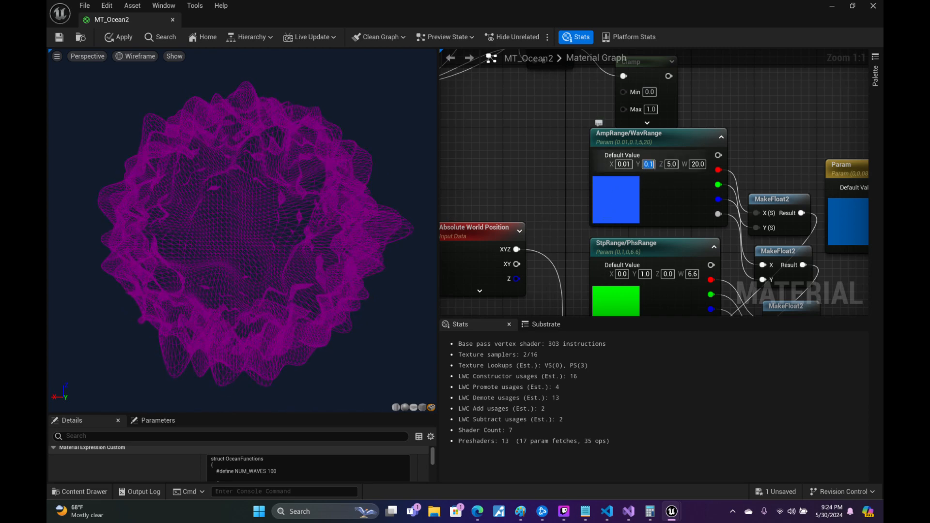
pyautogui.write('0.02')
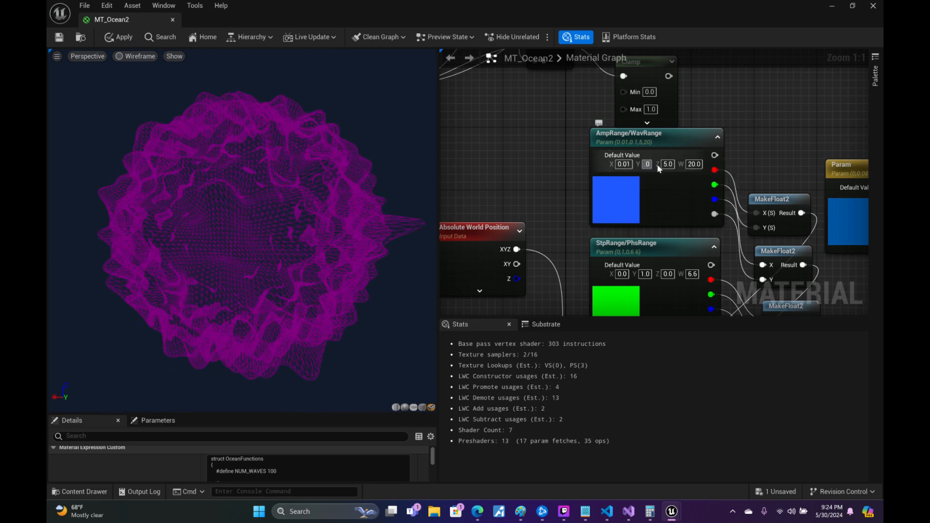
pyautogui.press('Return')
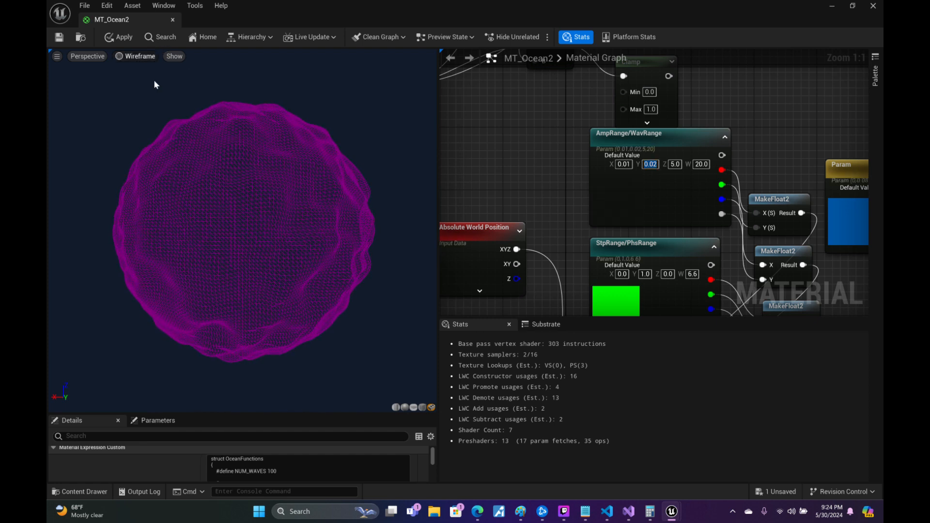
# - Switch the preview to Lit shading and inspect the ocean sphere's surface
pyautogui.click(138, 57)
pyautogui.click(144, 94)
pyautogui.moveTo(214, 223); pyautogui.dragTo(297, 160)
# - Set the B value of the Divide node after the Distance and Subtract nodes to 50
pyautogui.moveTo(850, 259); pyautogui.dragTo(453, 157, button='right')
pyautogui.moveTo(693, 236); pyautogui.dragTo(192, 421, button='right')
pyautogui.moveTo(833, 310); pyautogui.dragTo(475, 74, button='right')
pyautogui.moveTo(344, 207); pyautogui.dragTo(402, 249, button='right')
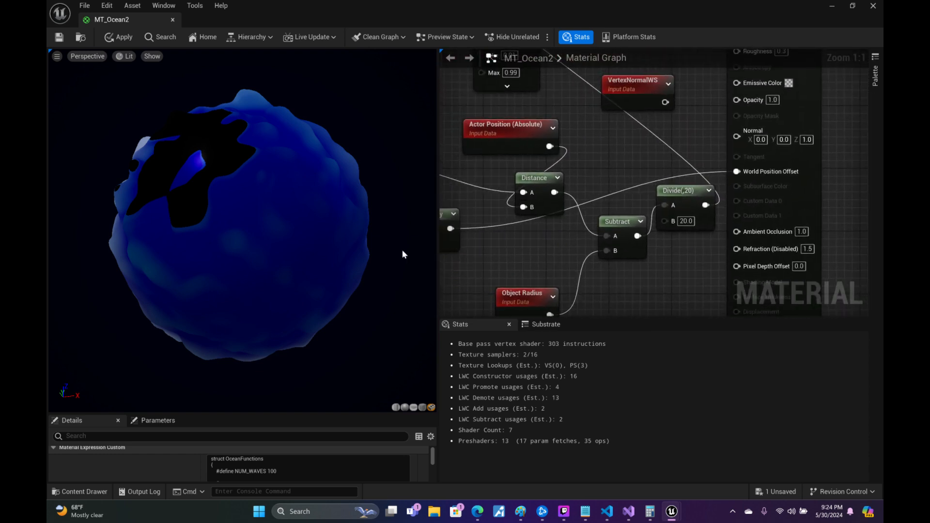
pyautogui.moveTo(692, 152); pyautogui.dragTo(715, 167, button='right')
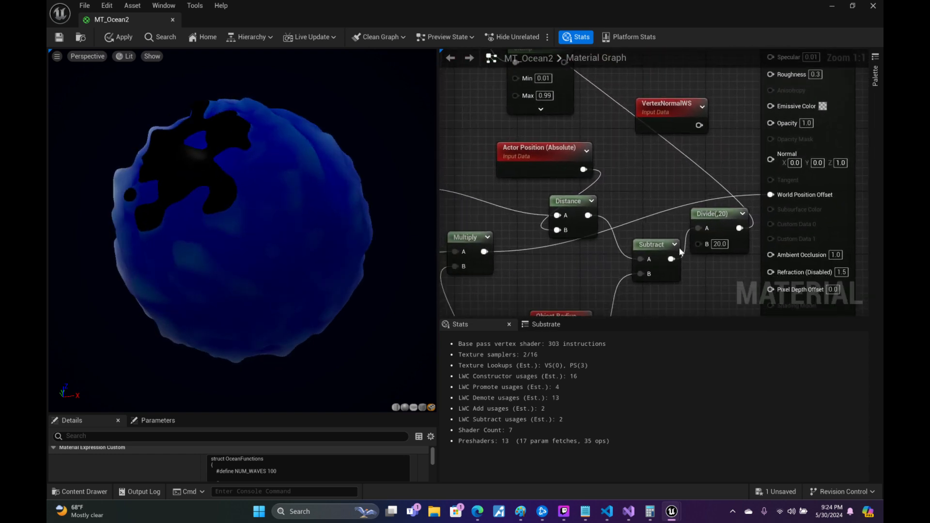
pyautogui.click(718, 245)
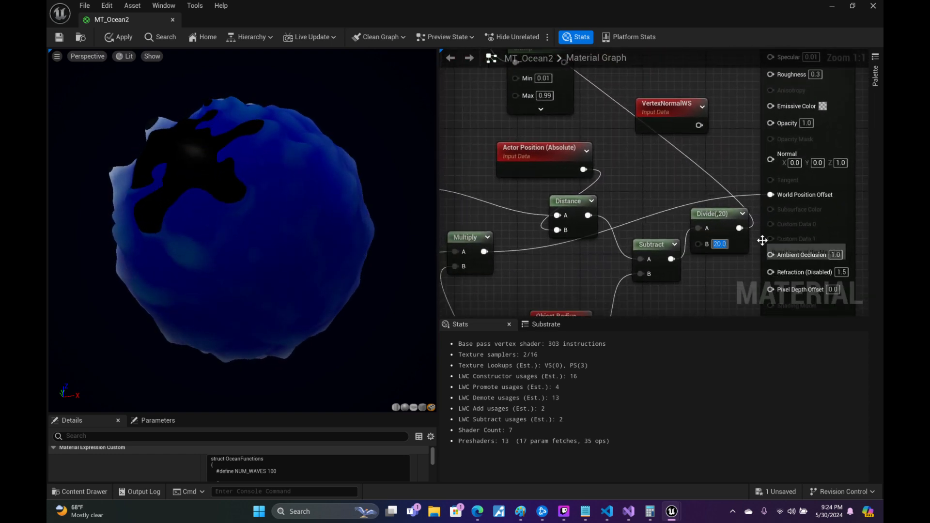
pyautogui.write('50')
pyautogui.press('Return')
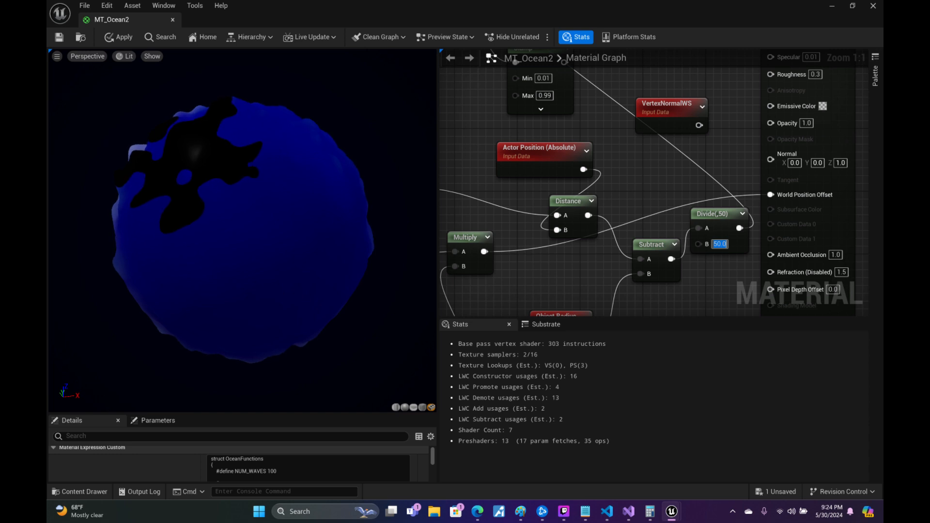
# - Inspect the lit ocean sphere from several sides and distances after the Divide change
pyautogui.moveTo(371, 157); pyautogui.dragTo(577, 220)
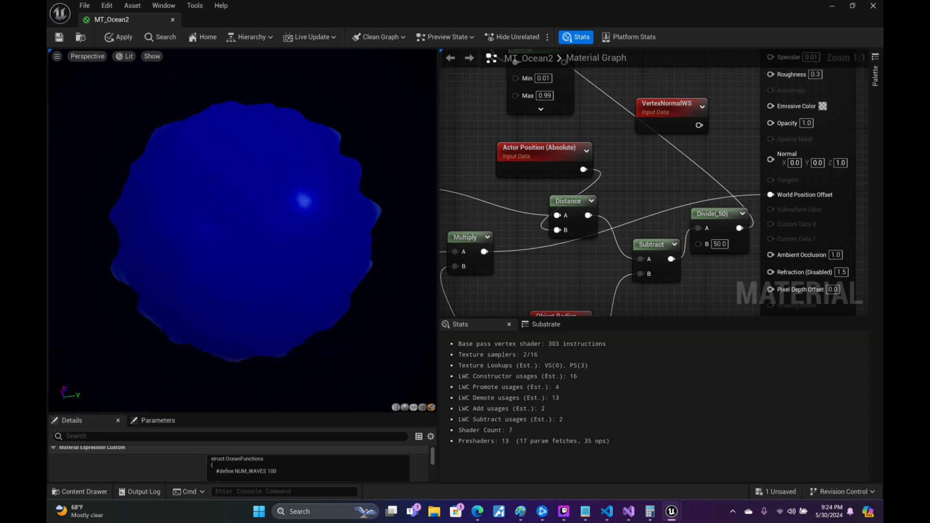
pyautogui.moveTo(233, 271); pyautogui.dragTo(387, 219)
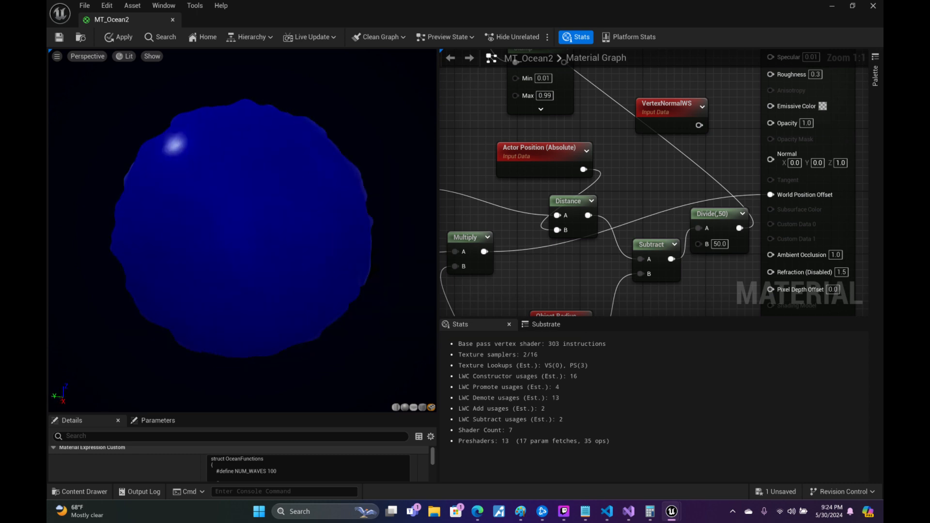
pyautogui.moveTo(247, 131); pyautogui.dragTo(264, 135)
pyautogui.moveTo(204, 108); pyautogui.dragTo(253, 155)
pyautogui.moveTo(248, 120); pyautogui.dragTo(250, 159, button='right')
pyautogui.moveTo(154, 83); pyautogui.dragTo(154, 54, button='right')
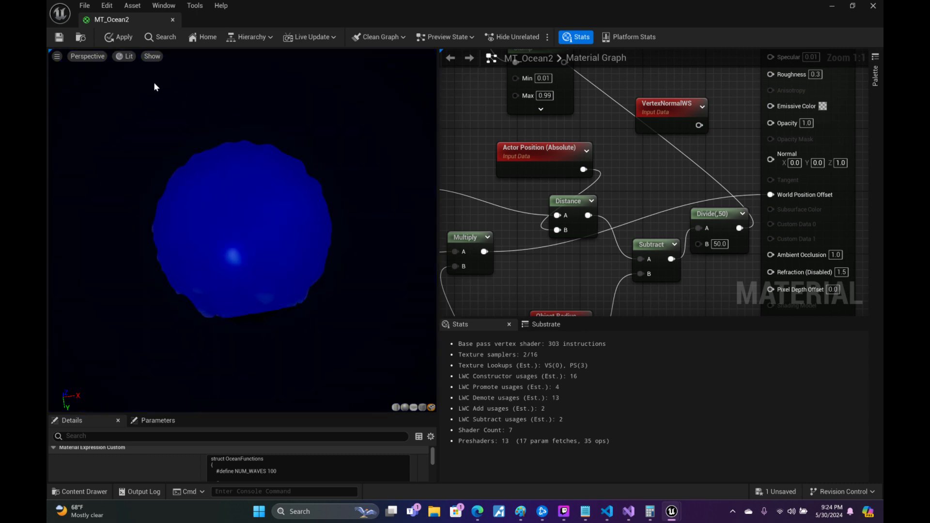
# - Switch the preview back to Wireframe and examine the wave mesh up close and from several sides
pyautogui.click(117, 57)
pyautogui.click(145, 118)
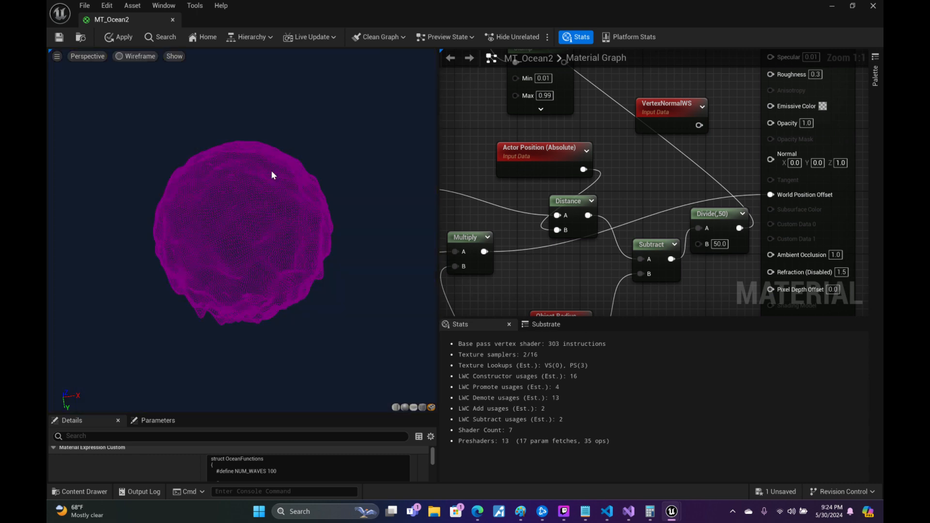
pyautogui.moveTo(193, 146); pyautogui.dragTo(194, 218, button='right')
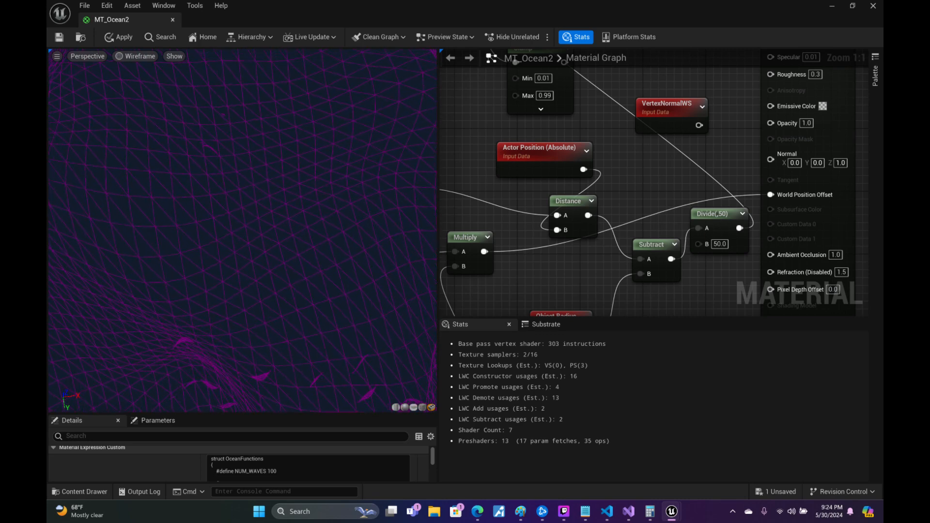
pyautogui.moveTo(242, 230); pyautogui.dragTo(278, 150, button='right')
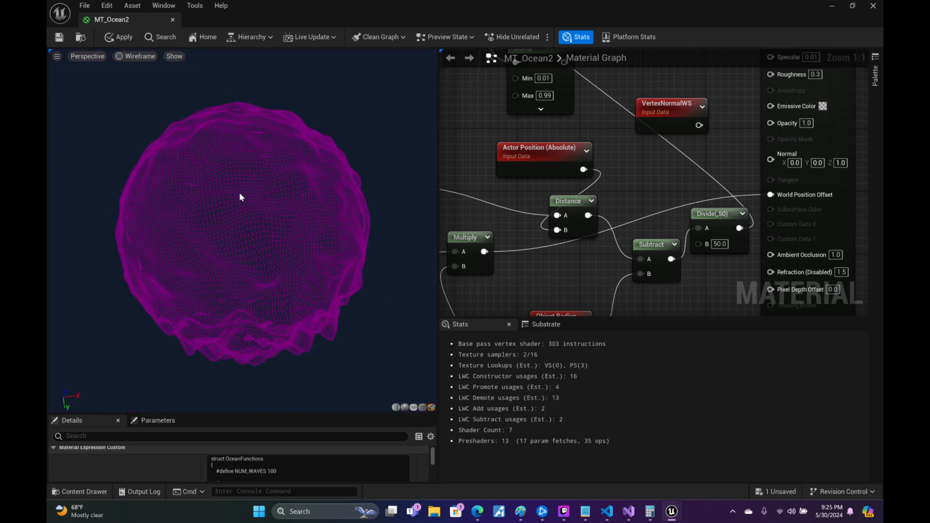
pyautogui.moveTo(244, 210); pyautogui.dragTo(363, 160)
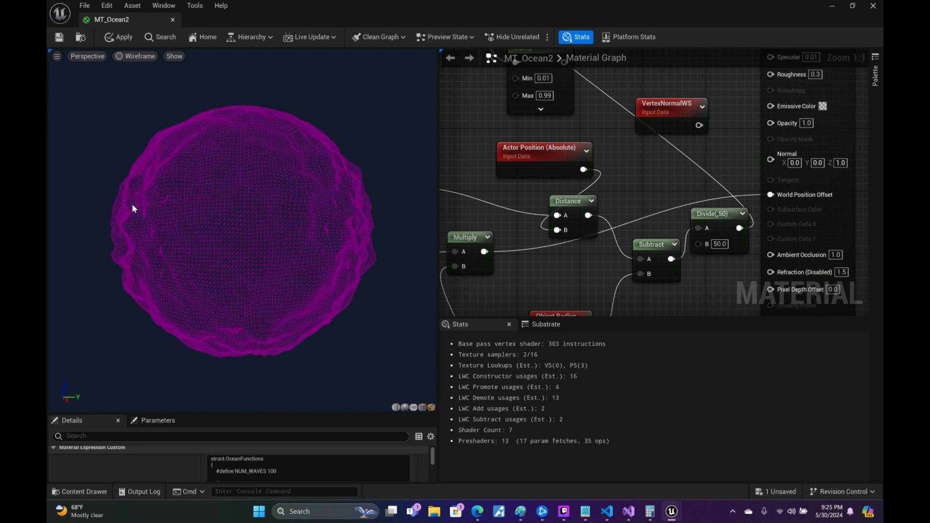
pyautogui.moveTo(203, 233); pyautogui.dragTo(361, 233)
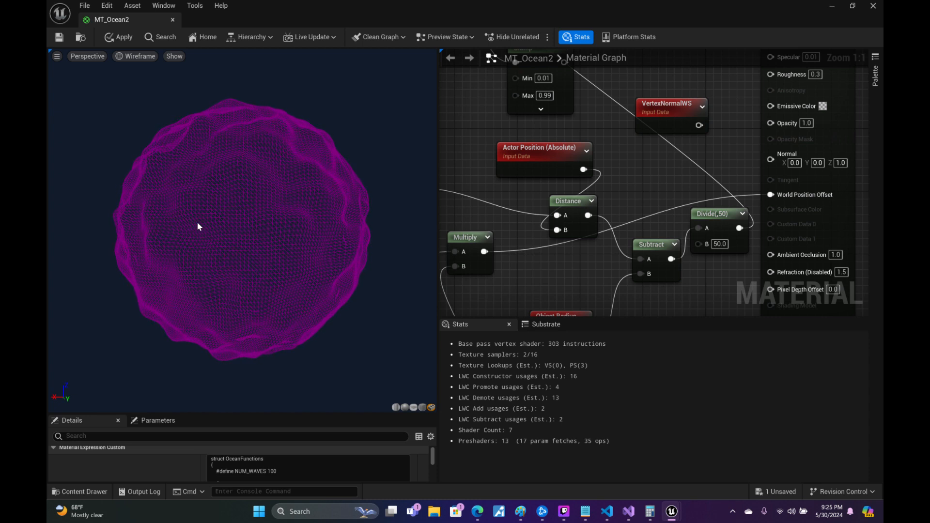
# - Switch to ChatGPT in Edge and insert ", we dont pre combine with the position. it is" after "the offset only" in the unsent message
pyautogui.click(477, 512)
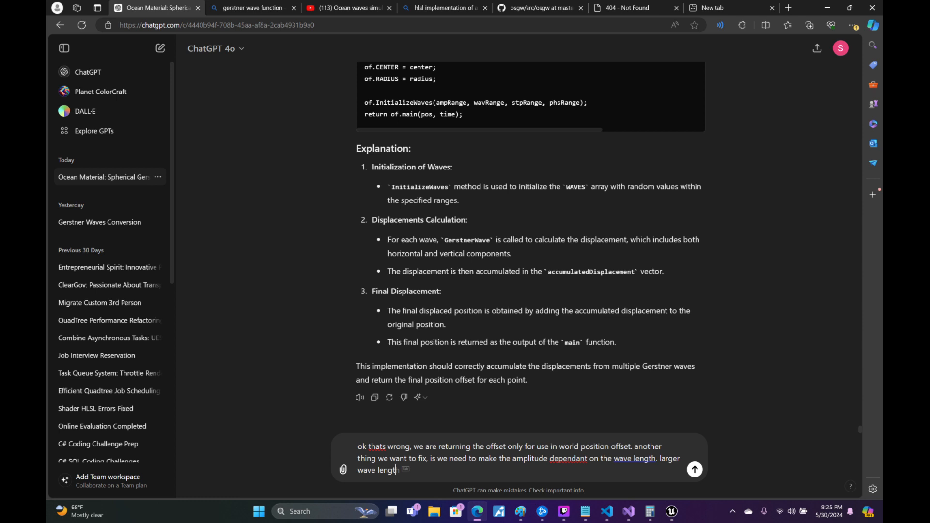
pyautogui.press('BackSpace')
pyautogui.hotkey('ctrl', 'a')
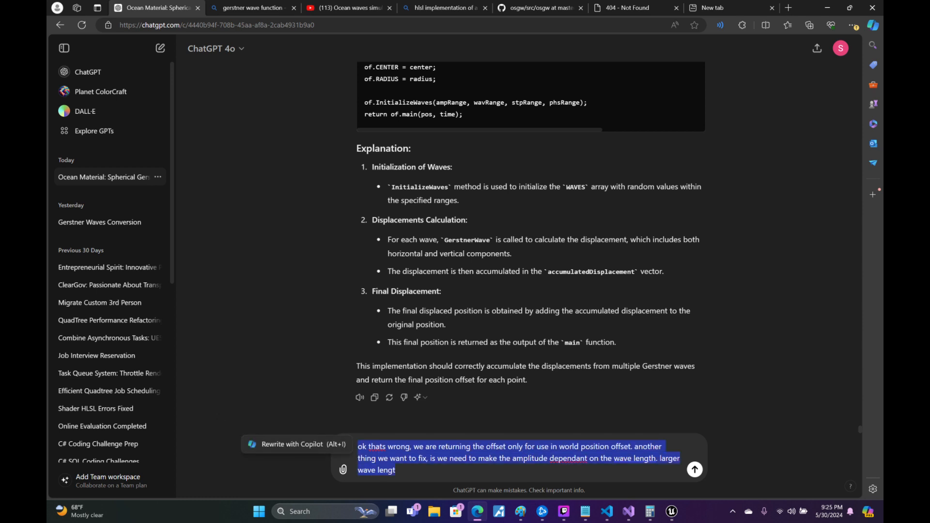
pyautogui.click(523, 447)
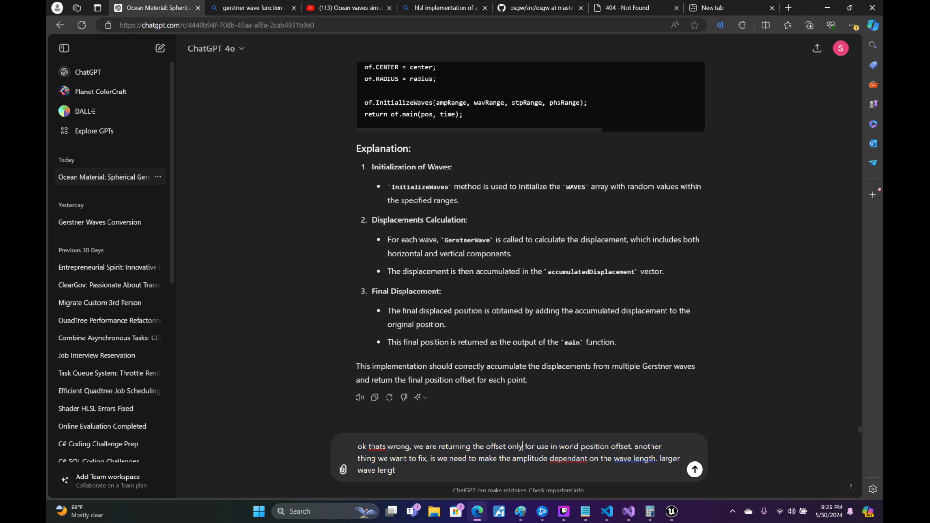
pyautogui.write(', we dont pr')
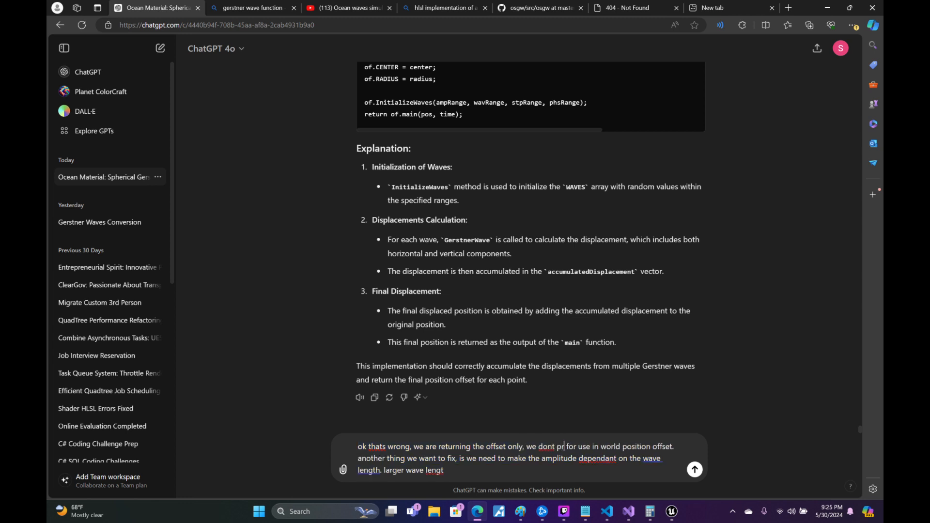
pyautogui.write('e combine with t')
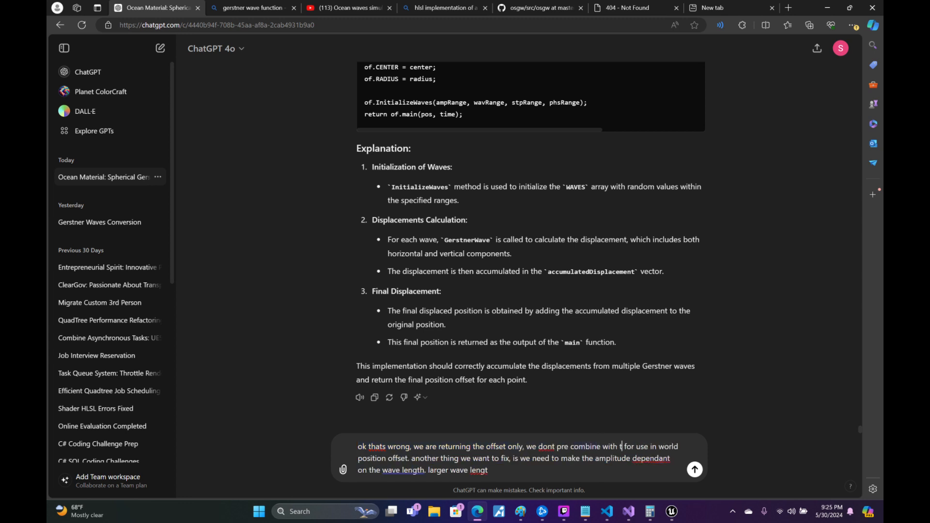
pyautogui.write('he positio')
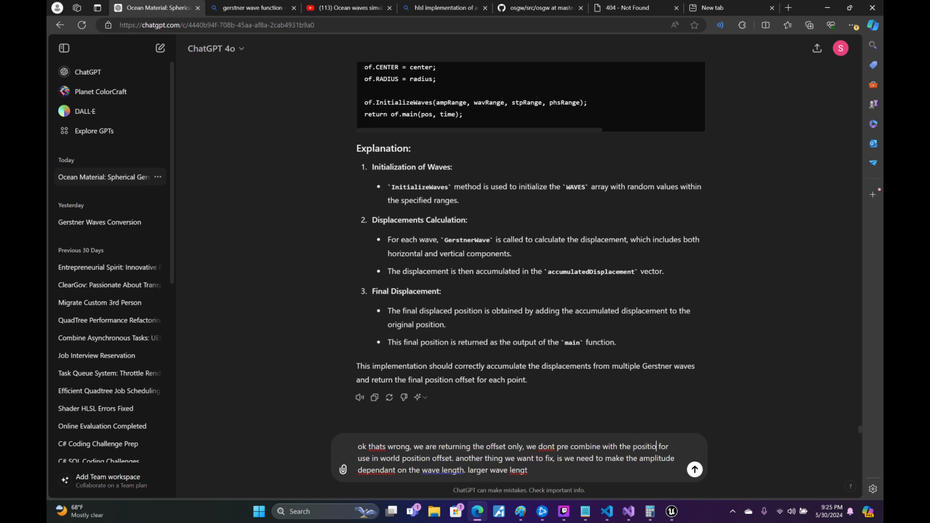
pyautogui.write('n. I')
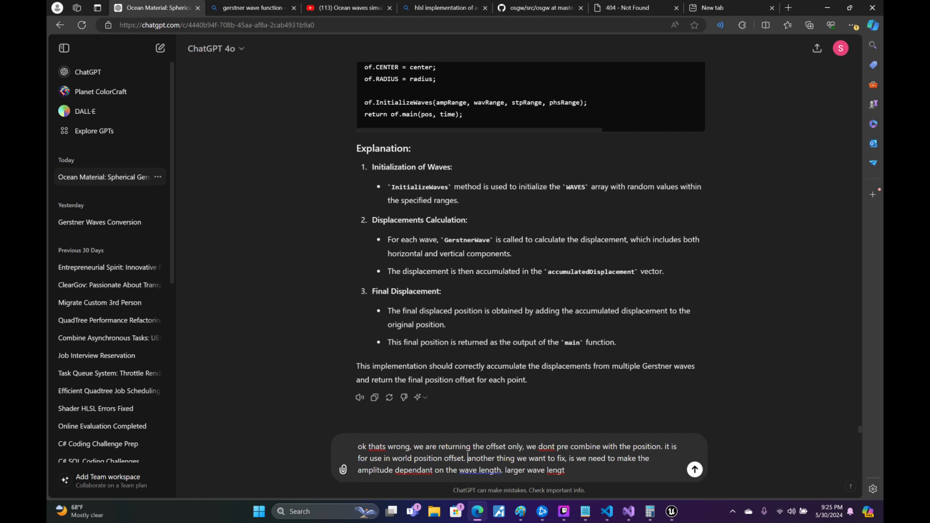
# - Delete the unfinished request about making the amplitude dependent on the wave length from the unsent ChatGPT message
pyautogui.moveTo(469, 459); pyautogui.dragTo(566, 471)
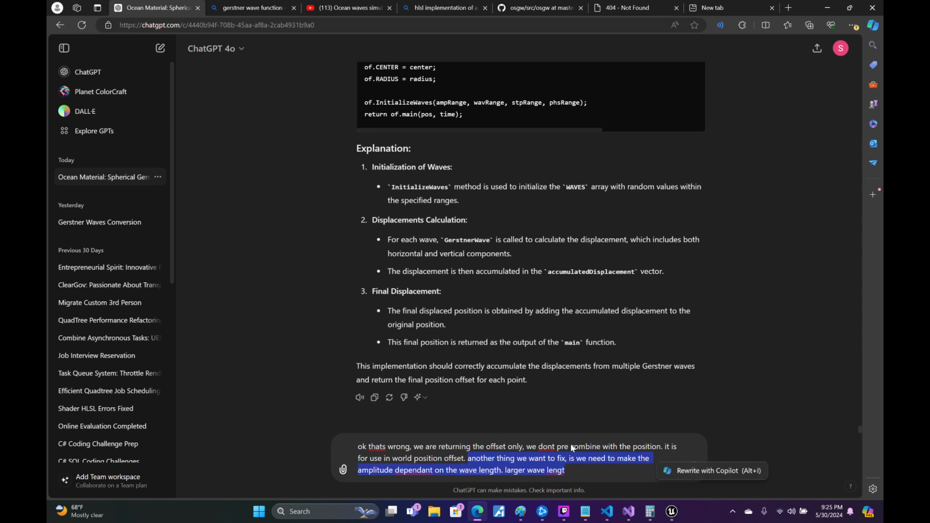
pyautogui.press('BackSpace')
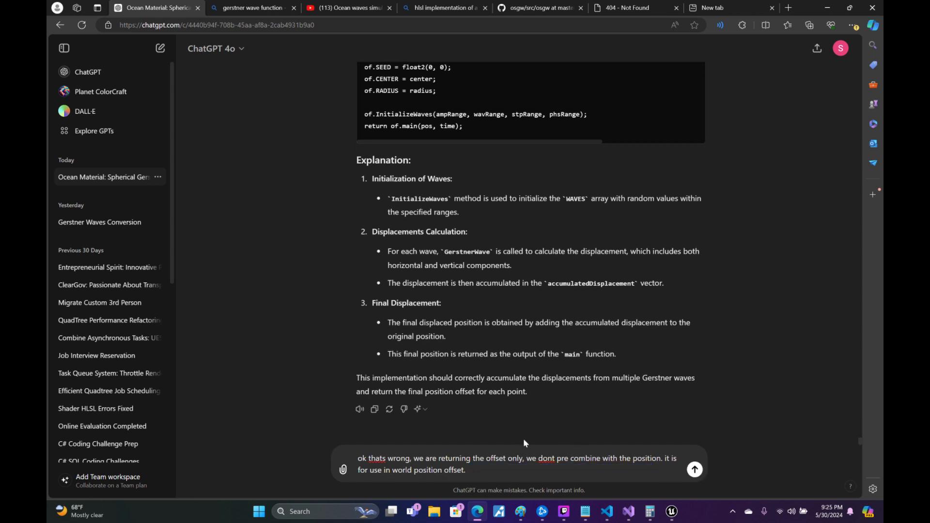
# - Switch to MT_Ocean2 in Unreal and set minThreshold to 0.3 and maxThreshold to 0.7 in the Custom node's RampFunction
pyautogui.moveTo(671, 512)
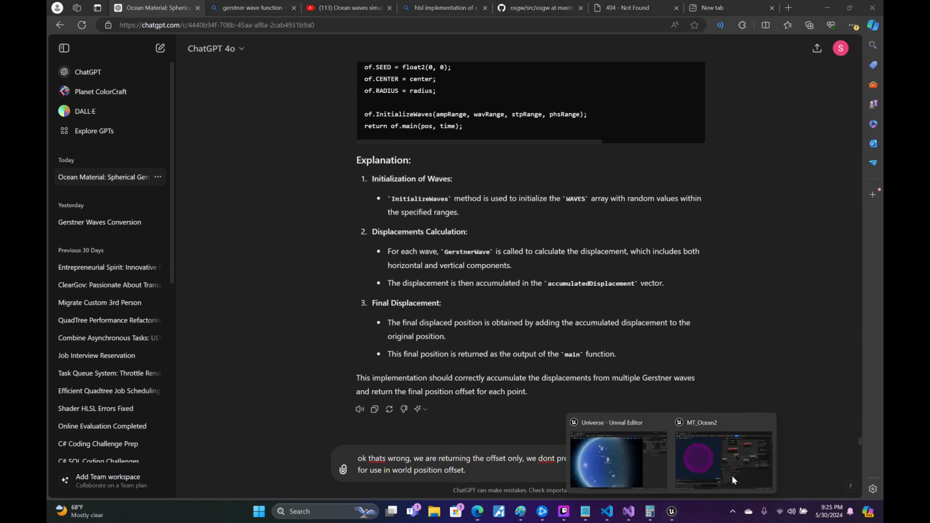
pyautogui.click(733, 474)
pyautogui.moveTo(578, 264); pyautogui.dragTo(929, 243, button='right')
pyautogui.moveTo(679, 310); pyautogui.dragTo(861, 54, button='right')
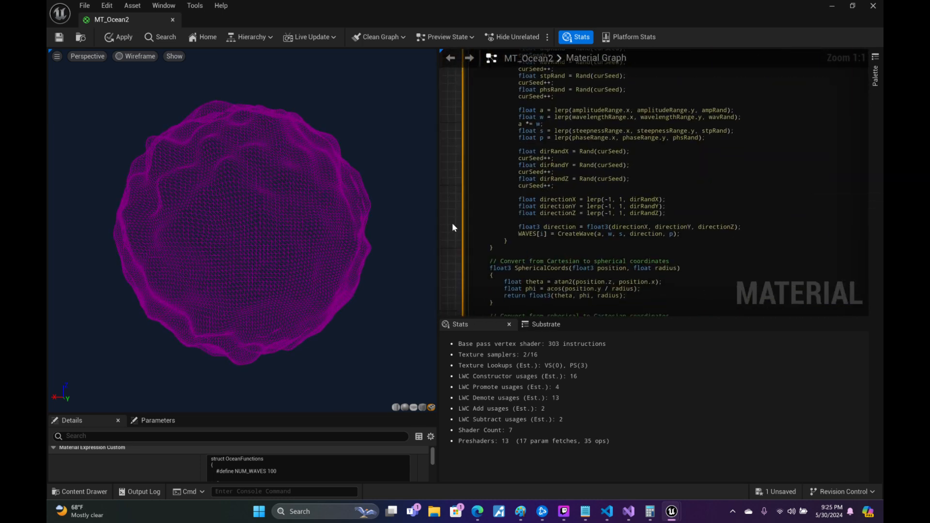
pyautogui.moveTo(455, 224); pyautogui.dragTo(479, 5, button='right')
pyautogui.moveTo(573, 259); pyautogui.dragTo(577, 208, button='right')
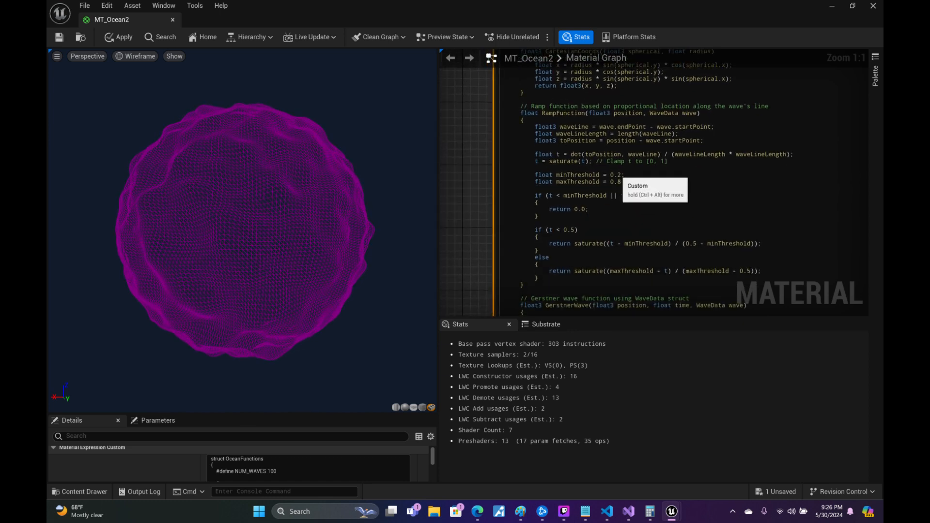
pyautogui.moveTo(621, 175); pyautogui.dragTo(618, 174)
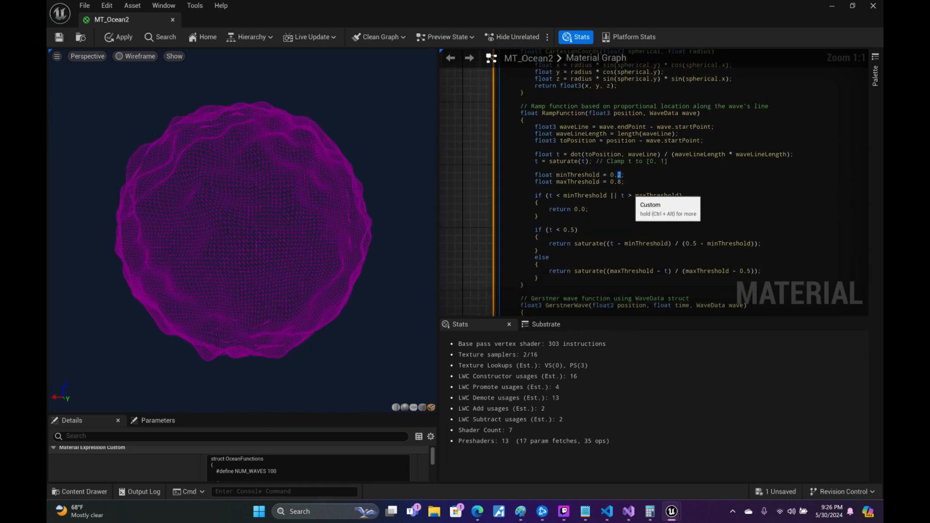
pyautogui.write('3')
pyautogui.moveTo(618, 182); pyautogui.dragTo(621, 181)
pyautogui.write('7')
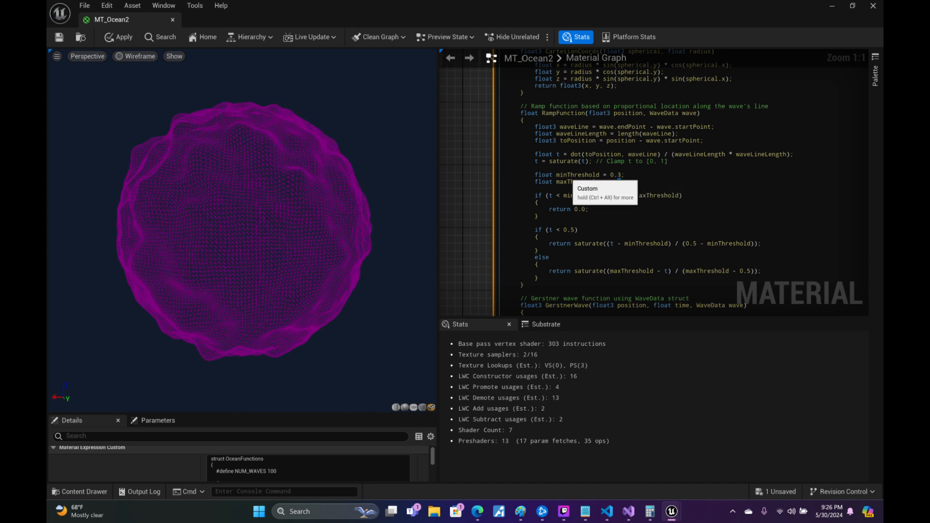
pyautogui.click(484, 168)
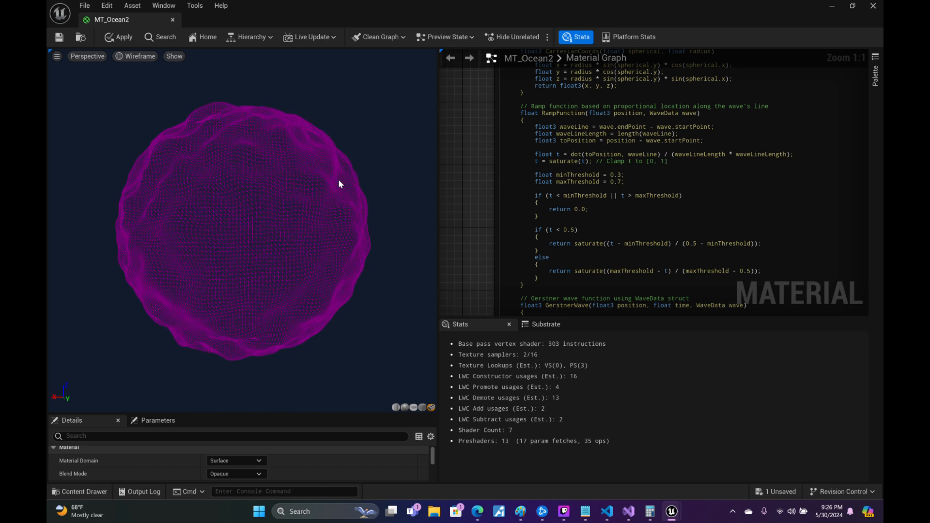
# - Inspect the wireframe ocean sphere from several sides with the narrowed ramp thresholds
pyautogui.moveTo(302, 181); pyautogui.dragTo(465, 85)
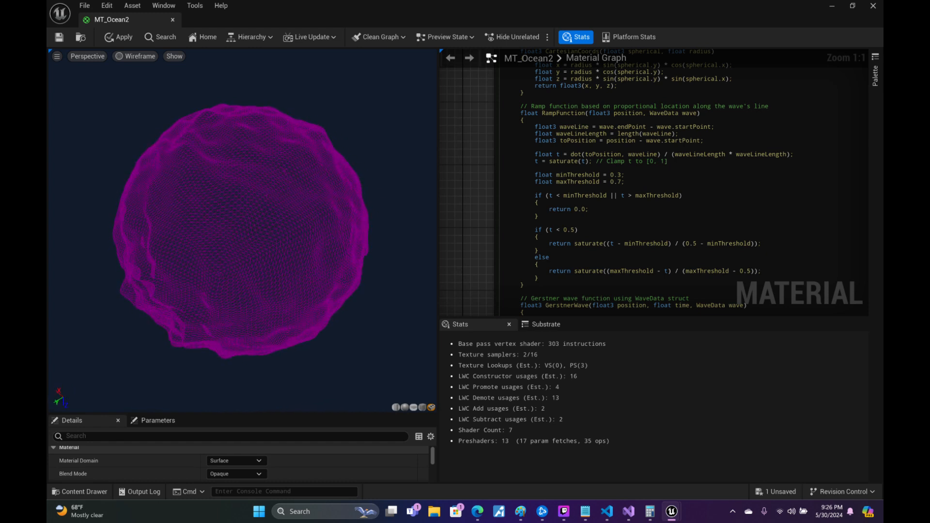
pyautogui.moveTo(315, 224); pyautogui.dragTo(287, 265)
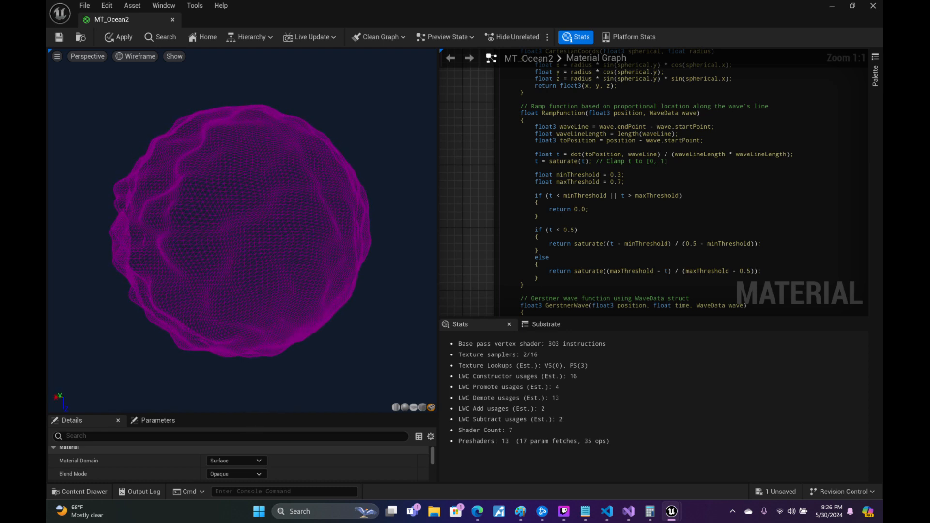
pyautogui.moveTo(271, 243); pyautogui.dragTo(419, 242)
pyautogui.moveTo(274, 259); pyautogui.dragTo(293, 262)
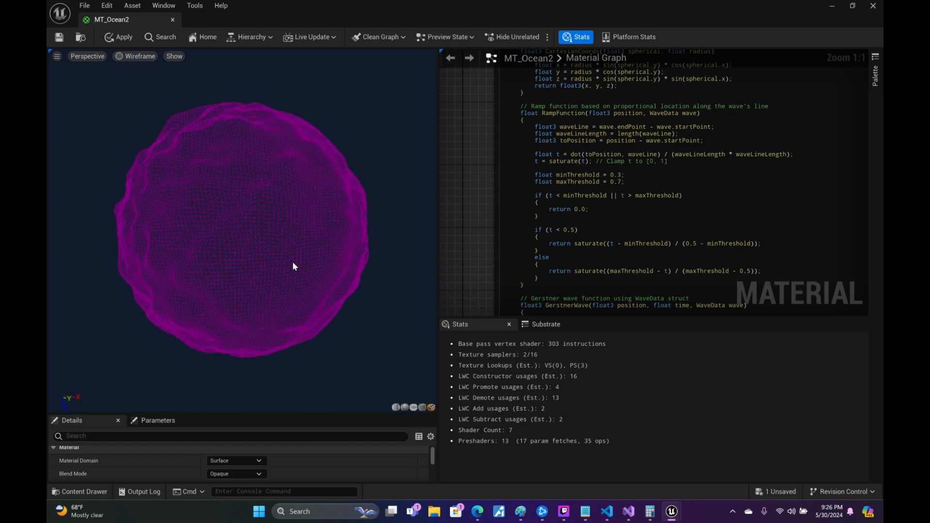
# - Set the Y default value of StpRange/PhsRange to 4 and examine the wireframe waves from several sides
pyautogui.moveTo(456, 152); pyautogui.dragTo(570, 292, button='right')
pyautogui.moveTo(575, 116); pyautogui.dragTo(607, 310, button='right')
pyautogui.moveTo(658, 175); pyautogui.dragTo(628, 259, button='right')
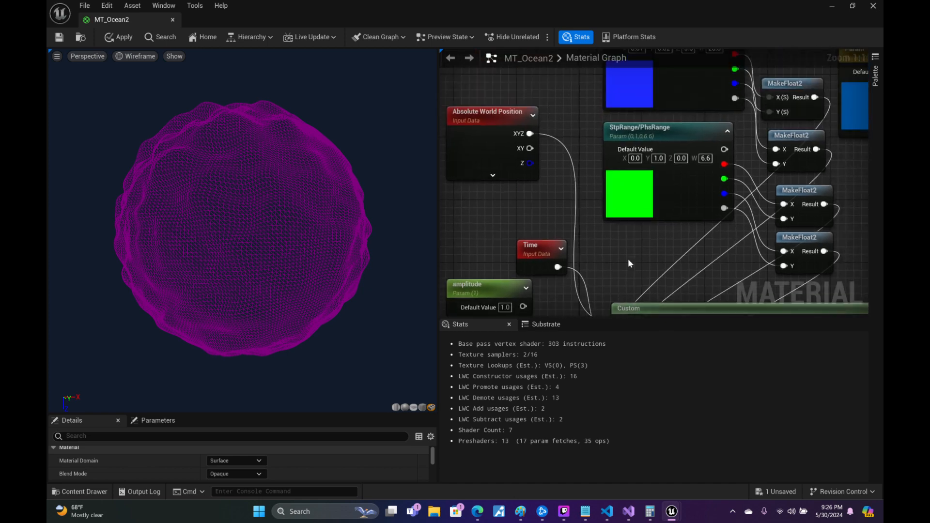
pyautogui.moveTo(654, 166); pyautogui.dragTo(566, 193, button='right')
pyautogui.click(571, 186)
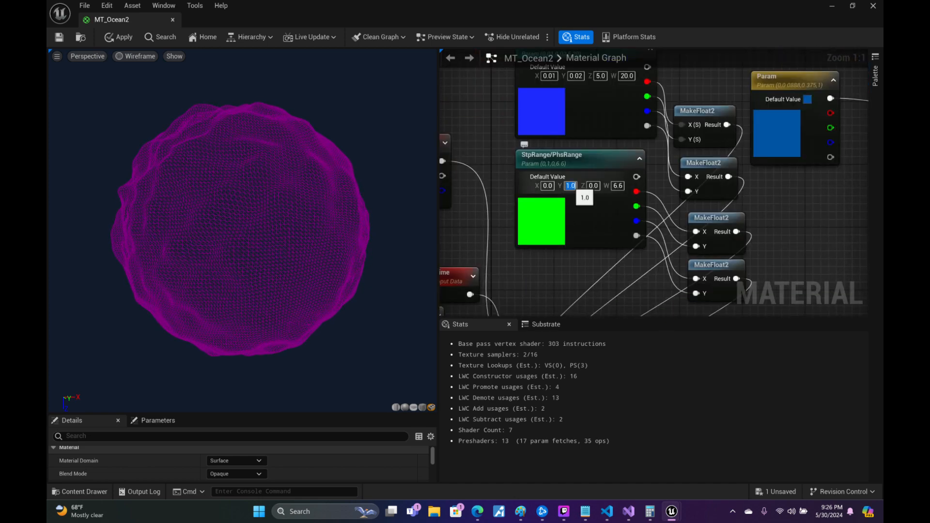
pyautogui.write('4')
pyautogui.press('Return')
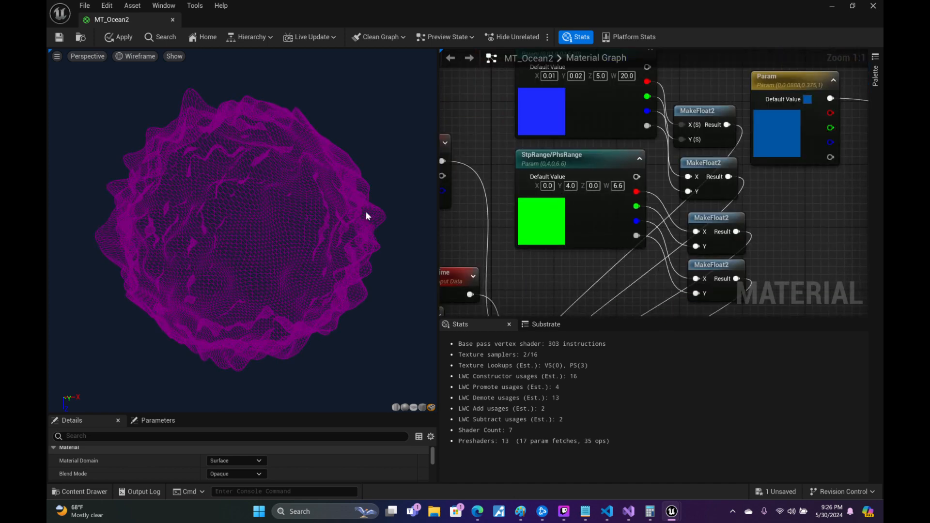
pyautogui.moveTo(303, 200); pyautogui.dragTo(361, 202)
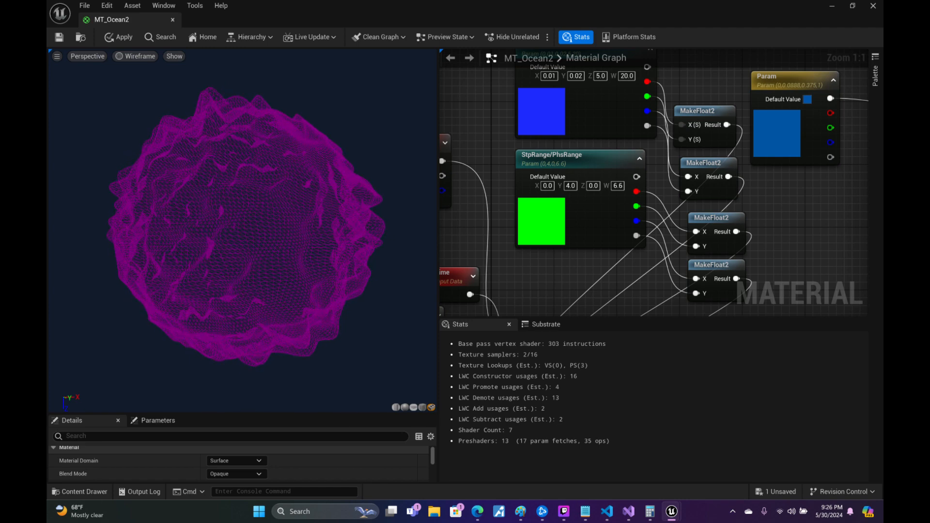
pyautogui.moveTo(360, 202); pyautogui.dragTo(376, 202)
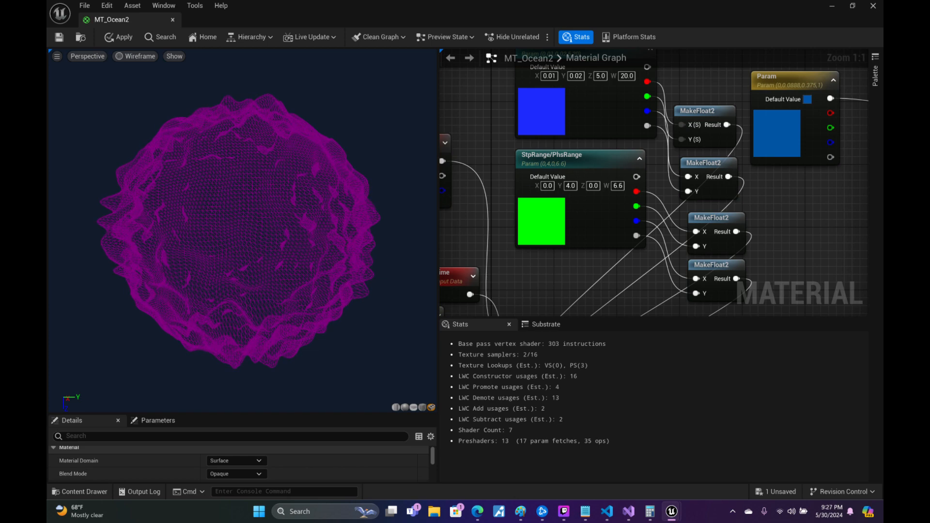
pyautogui.moveTo(376, 202); pyautogui.dragTo(175, 276)
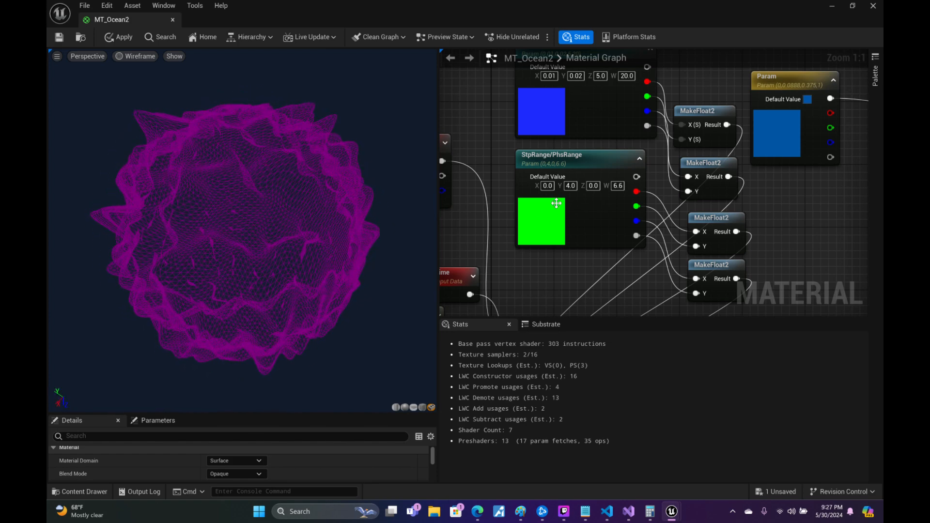
# - Set the StpRange/PhsRange default values to 1 for Y and 0.5 for X
pyautogui.click(571, 185)
pyautogui.write('1')
pyautogui.press('Return')
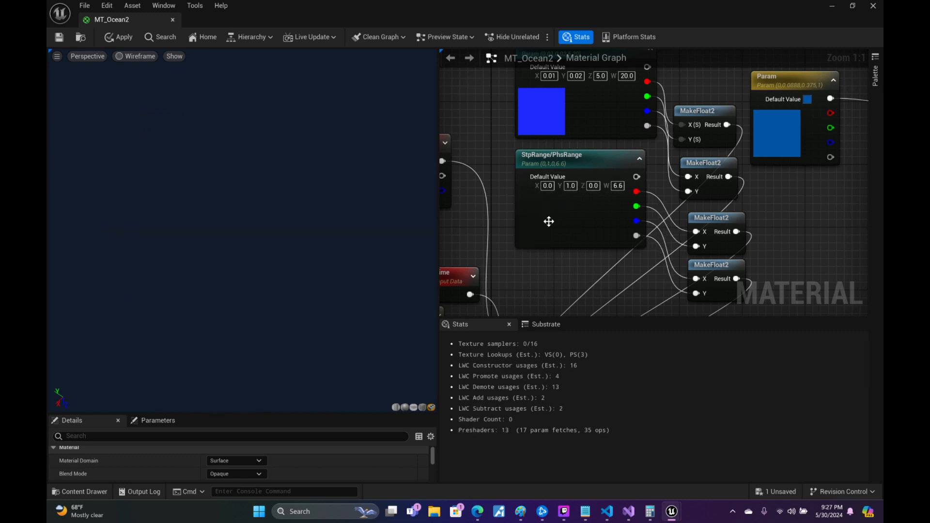
pyautogui.write('.5')
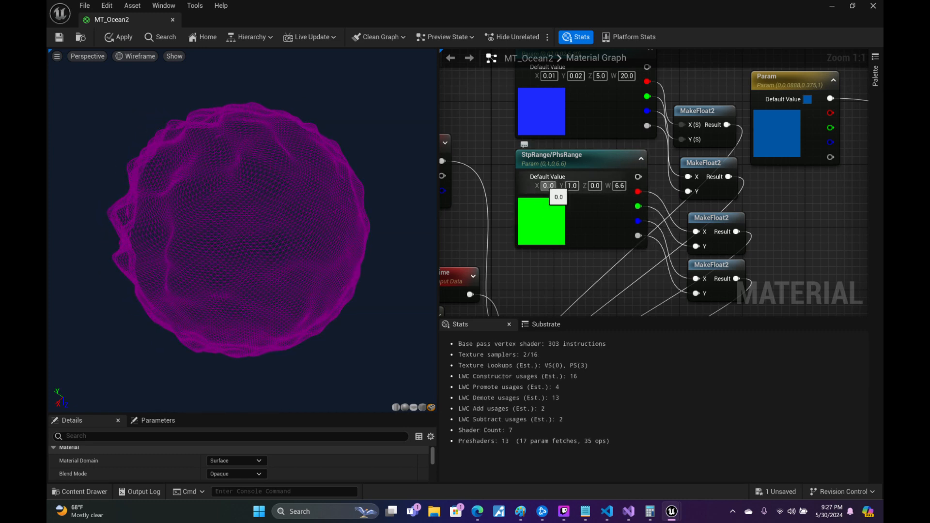
pyautogui.press('Return')
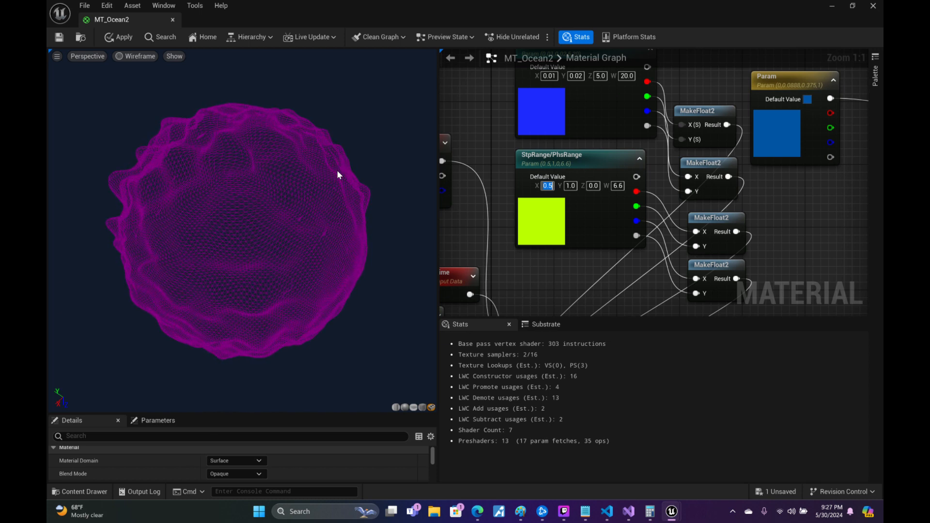
# - Rotate the preview sphere to another side and switch its view mode to Lit
pyautogui.moveTo(246, 186); pyautogui.dragTo(296, 189)
pyautogui.click(138, 56)
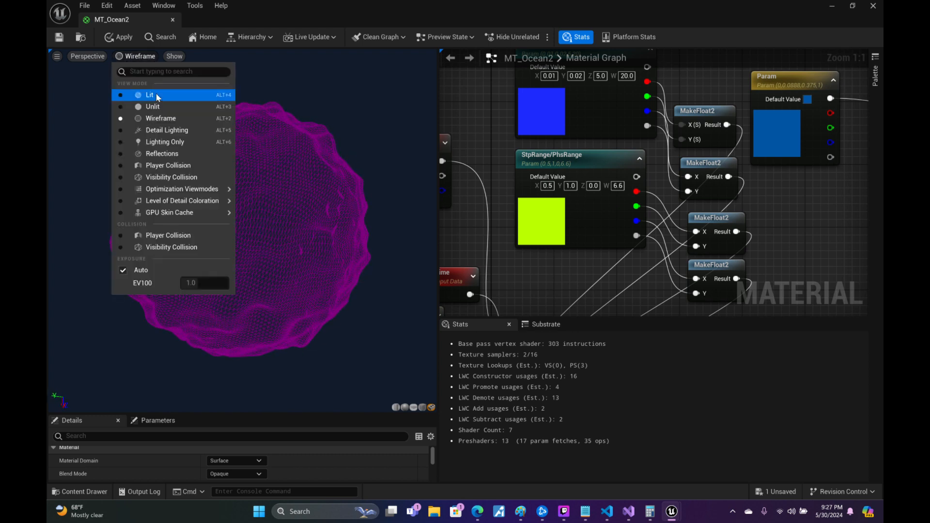
pyautogui.click(144, 94)
# - Select the main MT_Ocean2 output node and enlarge the details area to show its material settings
pyautogui.moveTo(818, 218); pyautogui.dragTo(0, 268, button='right')
pyautogui.moveTo(655, 194); pyautogui.dragTo(670, 172, button='right')
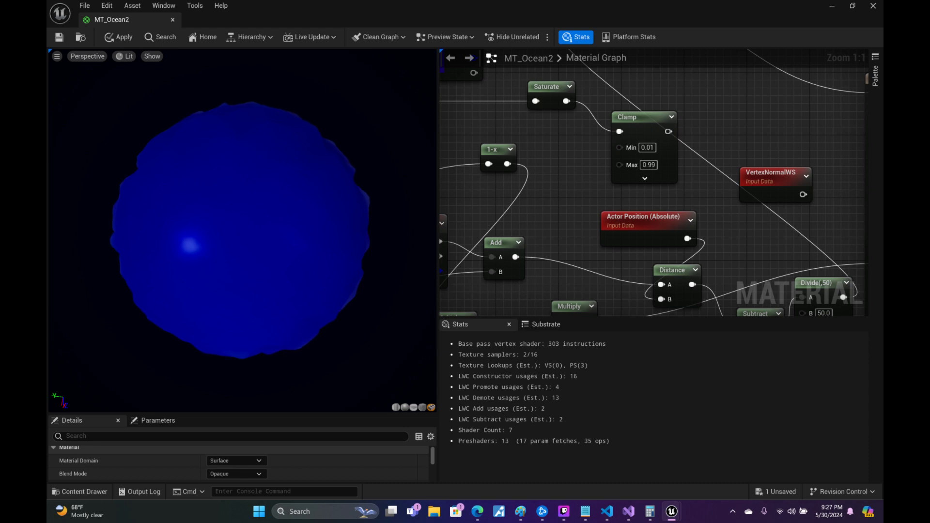
pyautogui.moveTo(787, 230); pyautogui.dragTo(546, 86, button='right')
pyautogui.scroll(-5, 608, 130)
pyautogui.moveTo(663, 217); pyautogui.dragTo(929, 68, button='right')
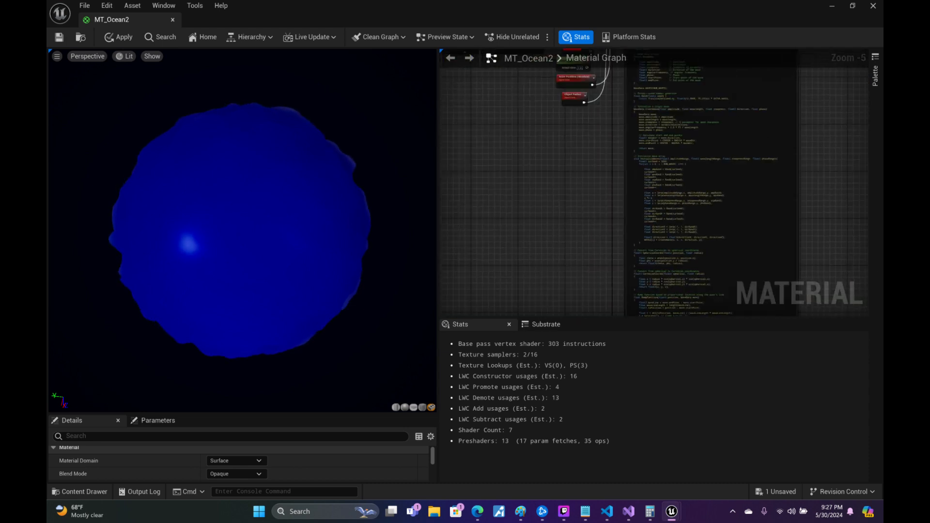
pyautogui.moveTo(929, 242); pyautogui.dragTo(664, 252, button='right')
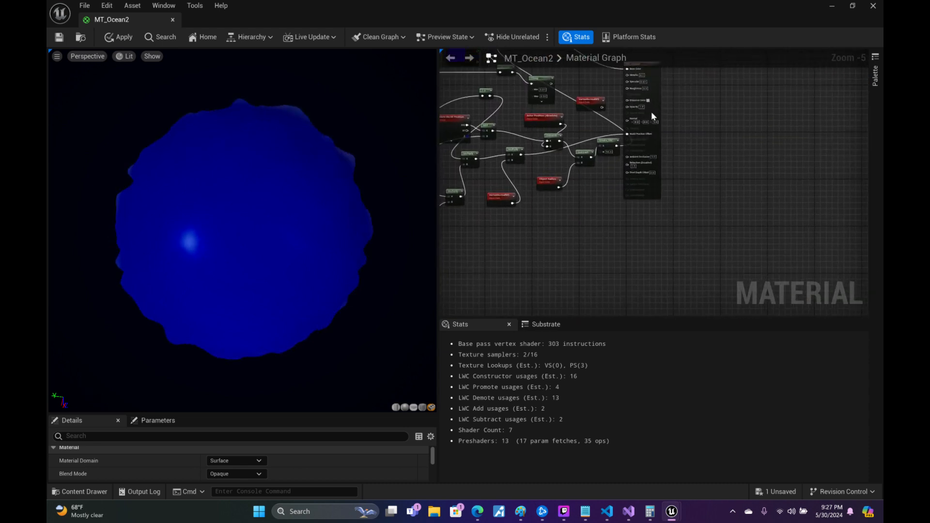
pyautogui.click(653, 117)
pyautogui.moveTo(335, 415); pyautogui.dragTo(335, 321)
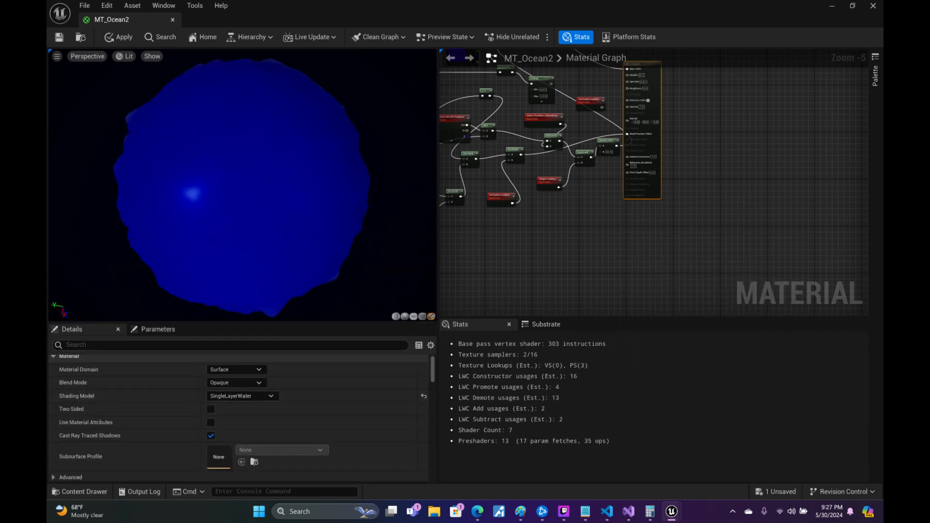
# - Move the Single Layer Water output node and its two connected parameters to just below the main material node
pyautogui.moveTo(604, 223); pyautogui.dragTo(788, 315, button='right')
pyautogui.moveTo(738, 257); pyautogui.dragTo(807, 234, button='right')
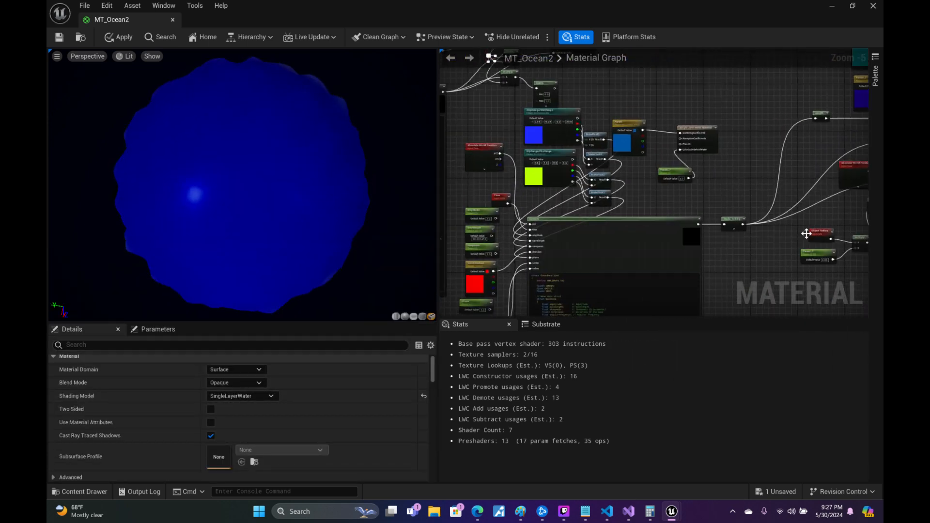
pyautogui.moveTo(633, 114); pyautogui.dragTo(688, 178)
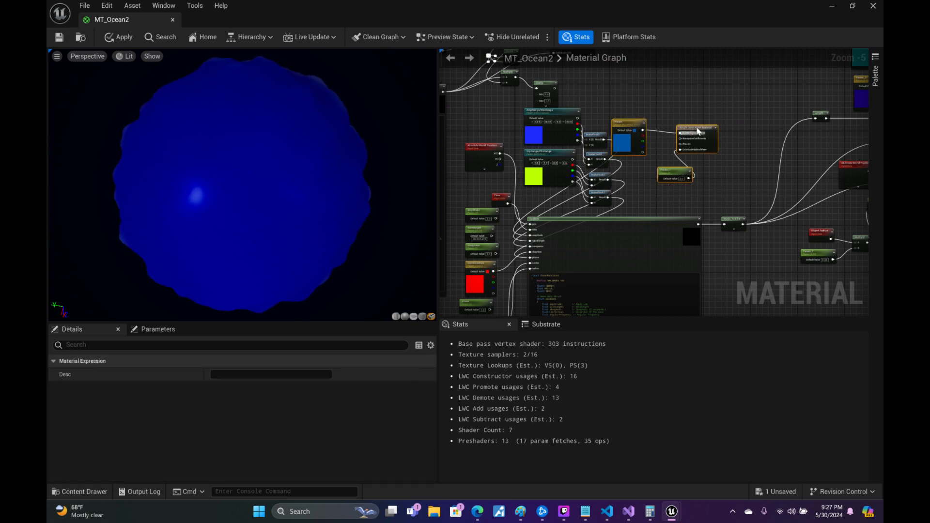
pyautogui.moveTo(695, 129); pyautogui.dragTo(620, 251)
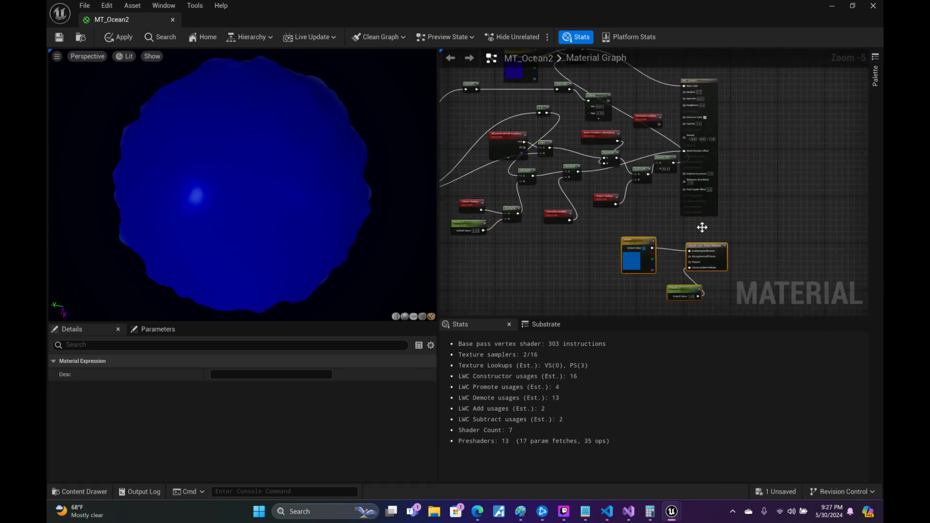
# - Set the shading model of the MT_Ocean2 material to Default Lit
pyautogui.click(708, 160)
pyautogui.click(260, 374)
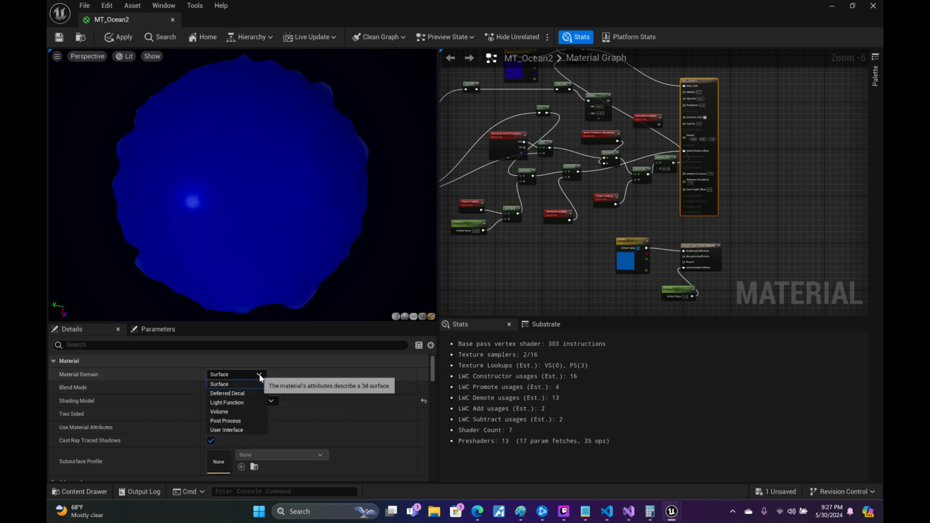
pyautogui.click(270, 376)
pyautogui.click(270, 401)
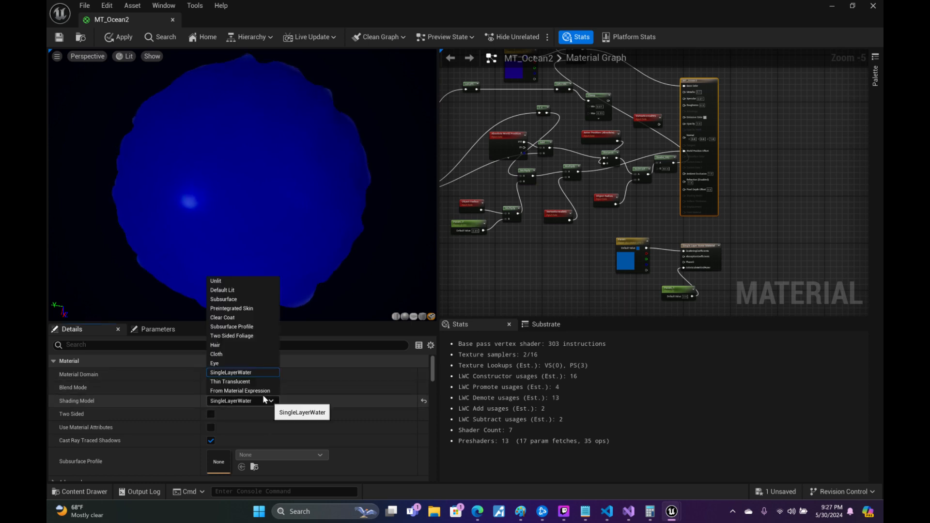
pyautogui.click(228, 290)
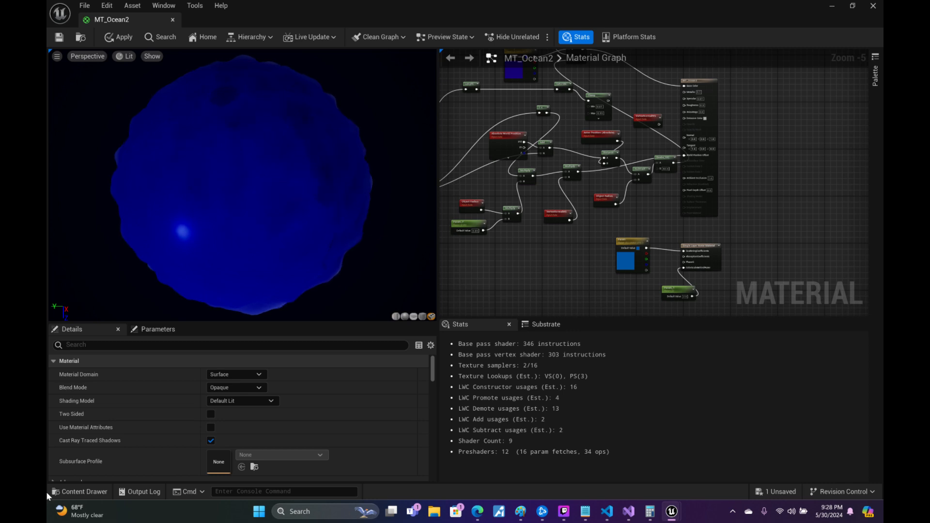
# - Switch to Twitch Studio to check the running stream, and return to the MT_Ocean2 material
pyautogui.click(565, 513)
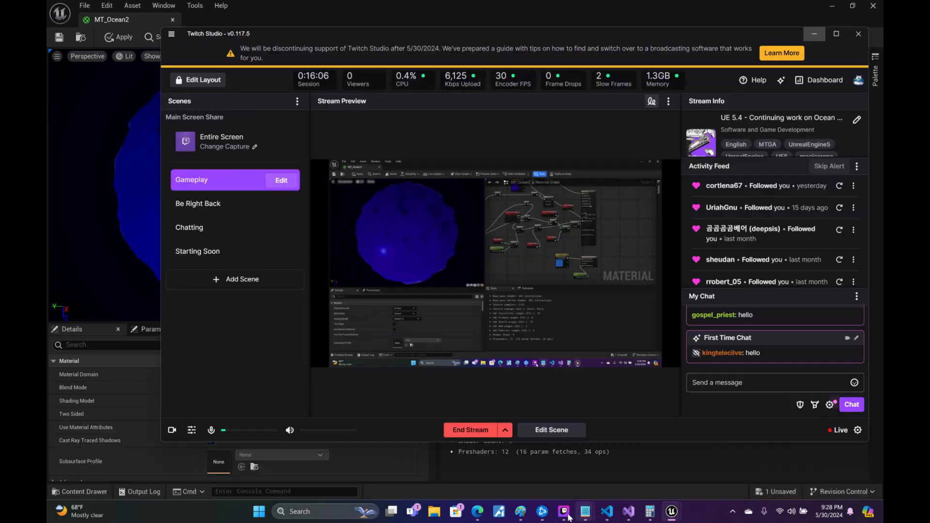
pyautogui.click(565, 512)
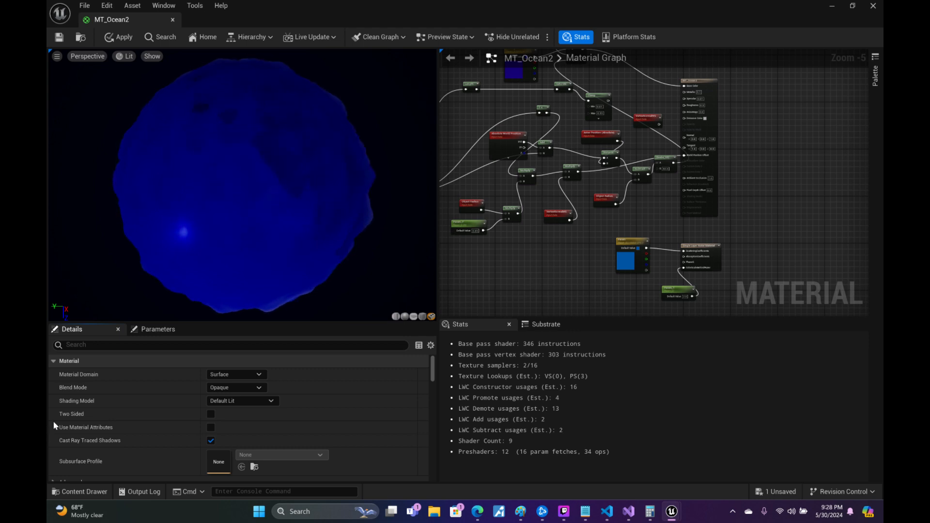
# - Examine the ocean sphere with Default Lit shading from another side, both close up and from a distance
pyautogui.moveTo(243, 185); pyautogui.dragTo(301, 189)
pyautogui.scroll(5, 242, 184)
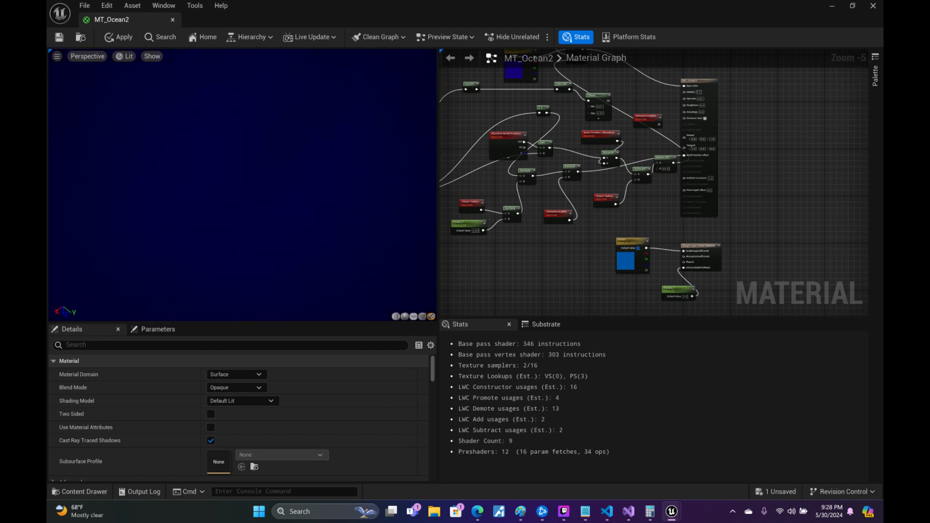
pyautogui.scroll(-5, 343, 129)
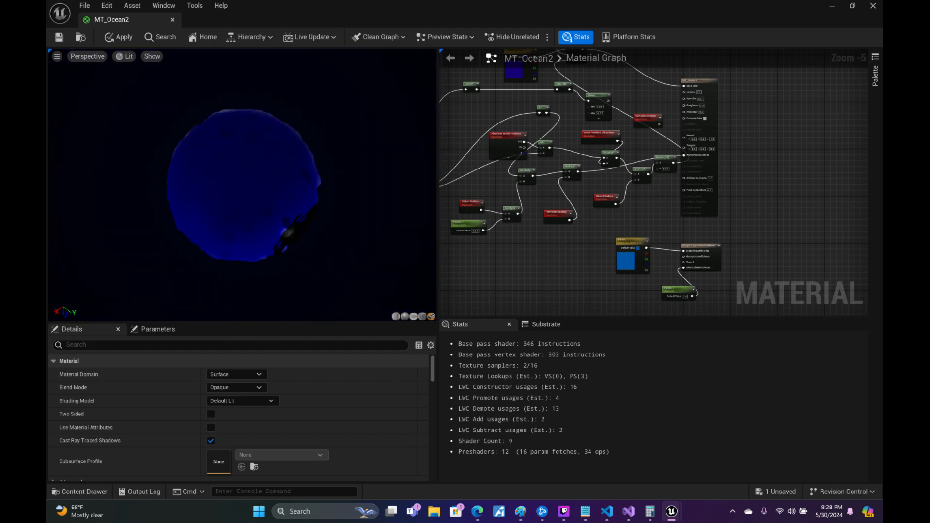
# - Set the Z value of the AmpRange/WavRange parameter node to 10
pyautogui.moveTo(352, 216); pyautogui.dragTo(387, 243)
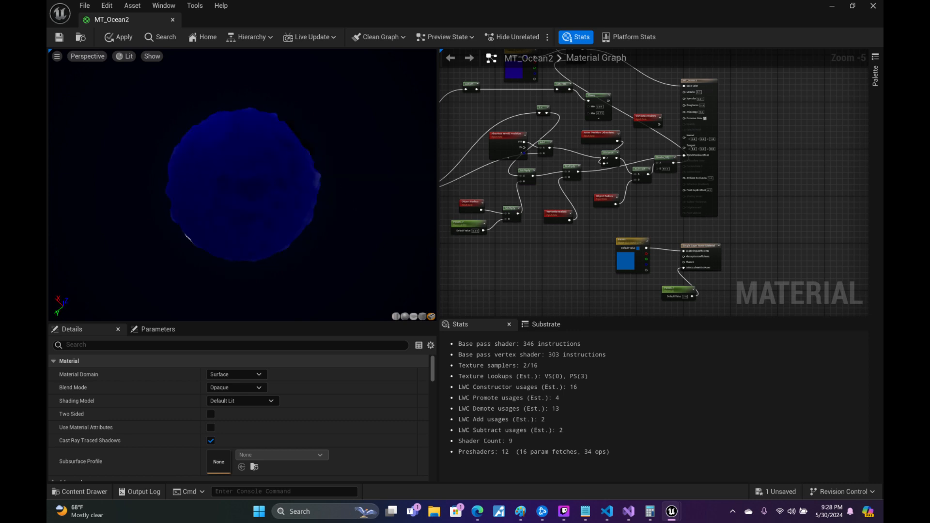
pyautogui.scroll(5, 266, 143)
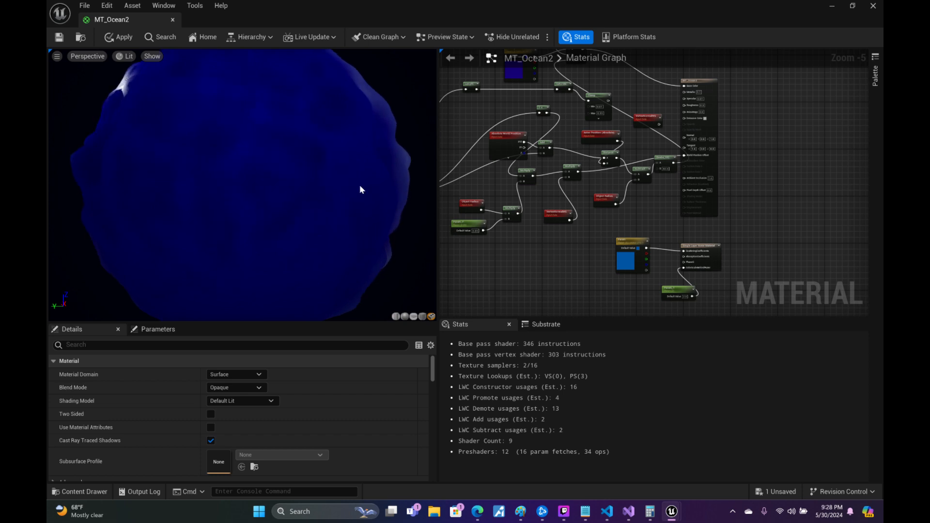
pyautogui.moveTo(531, 264); pyautogui.dragTo(849, 299, button='right')
pyautogui.scroll(2, 635, 118)
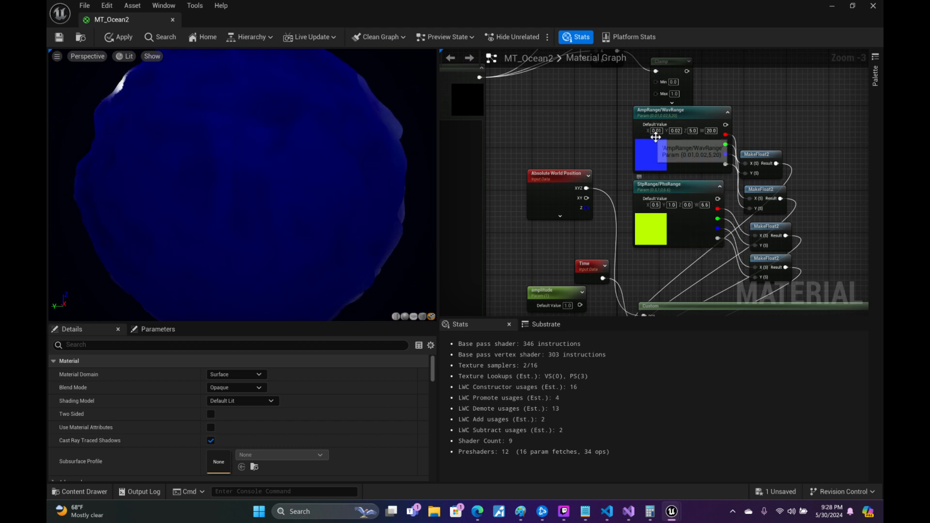
pyautogui.click(693, 131)
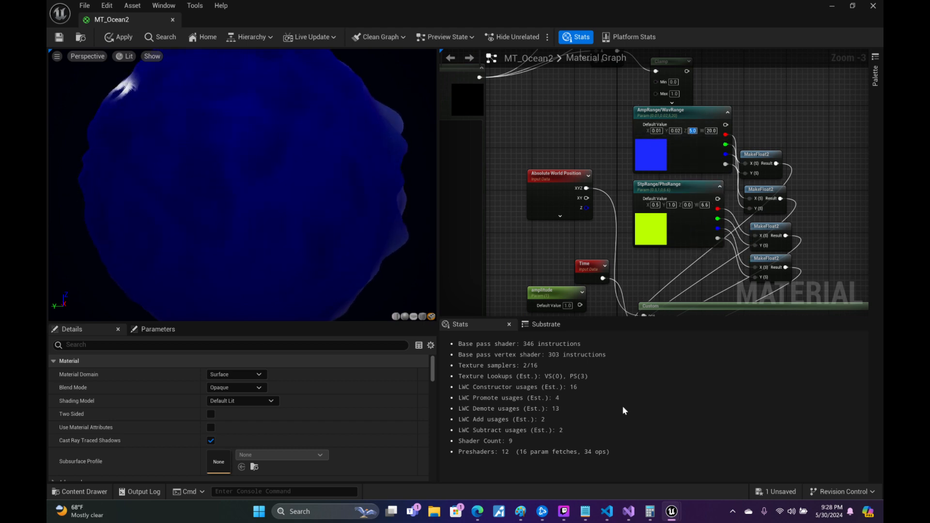
pyautogui.write('10')
pyautogui.press('Return')
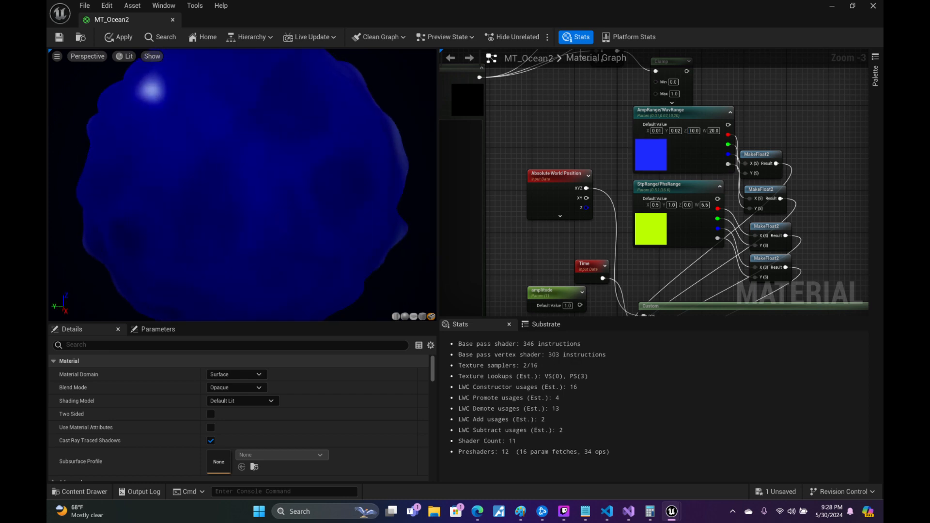
# - Examine the wave shapes on the lit ocean sphere from several sides, both close up and from a distance
pyautogui.moveTo(218, 185); pyautogui.dragTo(384, 131)
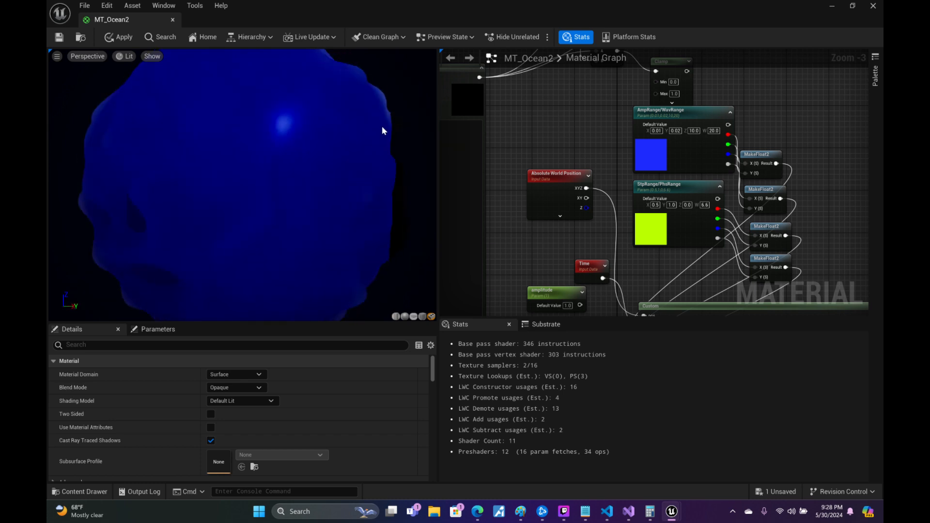
pyautogui.moveTo(384, 131); pyautogui.dragTo(383, 165, button='right')
pyautogui.moveTo(242, 184); pyautogui.dragTo(305, 125)
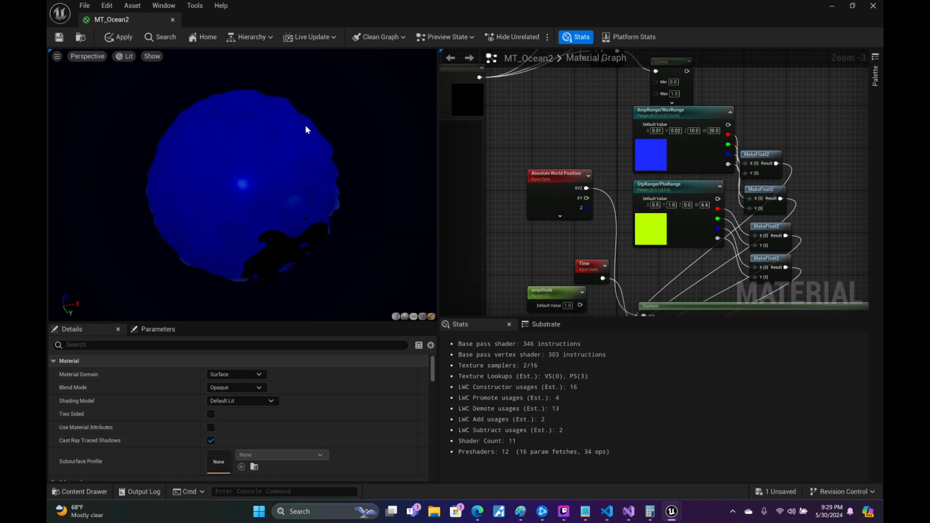
pyautogui.scroll(5, 243, 185)
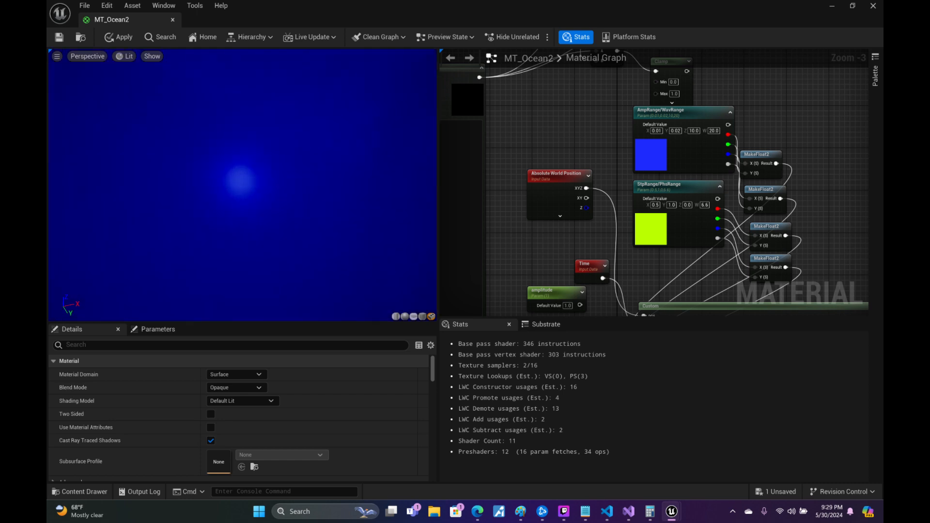
pyautogui.scroll(-5, 158, 104)
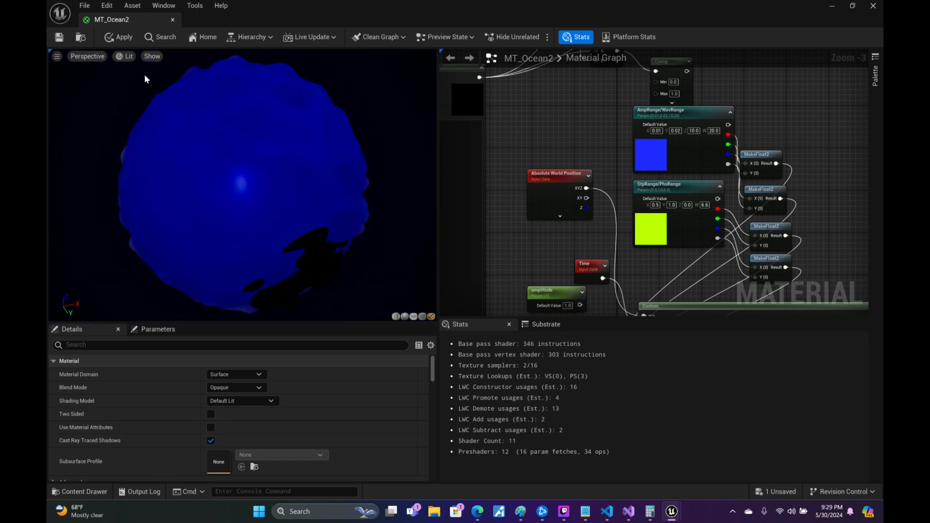
# - Switch the preview to Wireframe view and inspect the displaced sphere mesh from several sides
pyautogui.click(124, 56)
pyautogui.click(148, 118)
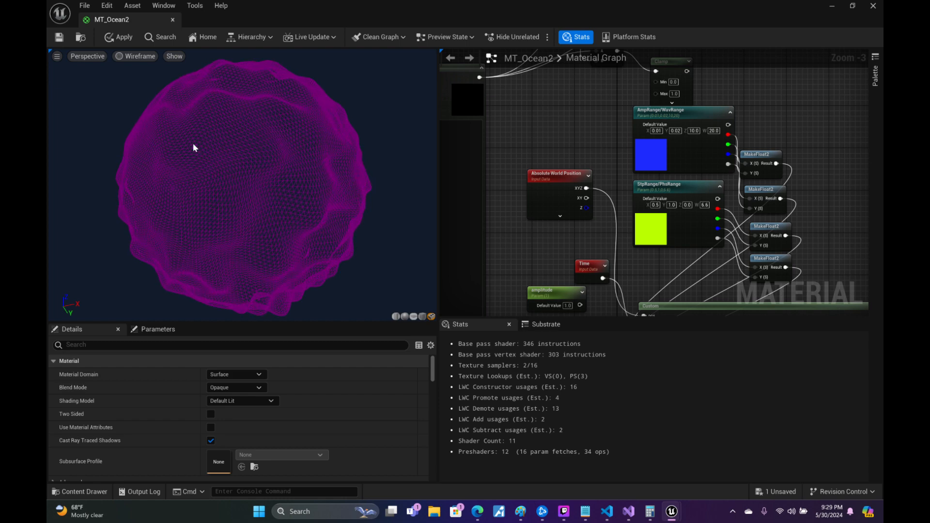
pyautogui.moveTo(242, 189); pyautogui.dragTo(155, 121)
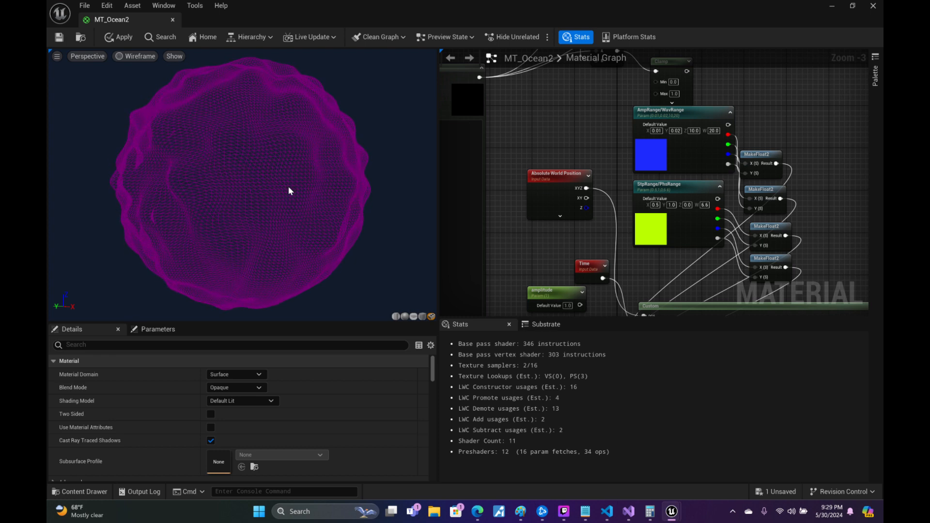
pyautogui.moveTo(242, 193); pyautogui.dragTo(301, 140)
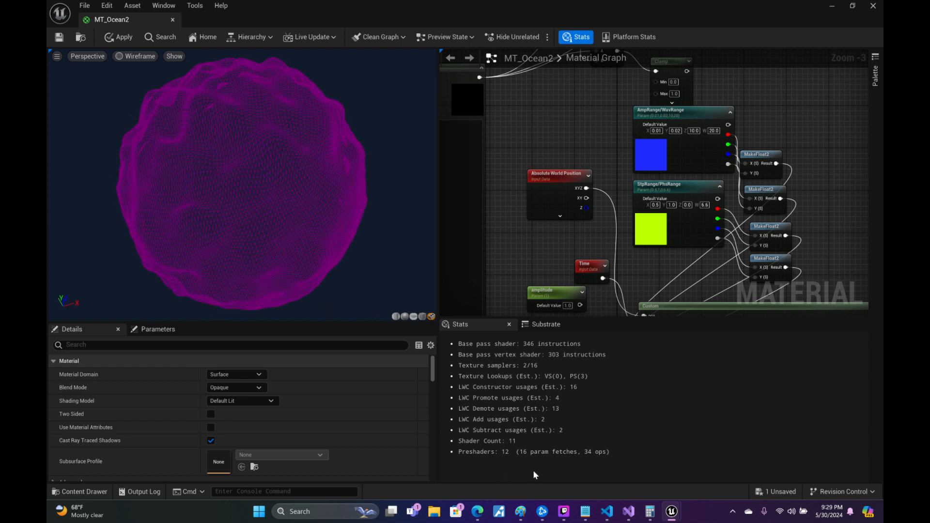
# - In ChatGPT, extend the drafted message to ask whether each wave's x/y offsets are in the tangent plane to its start and end points; send it
pyautogui.click(478, 511)
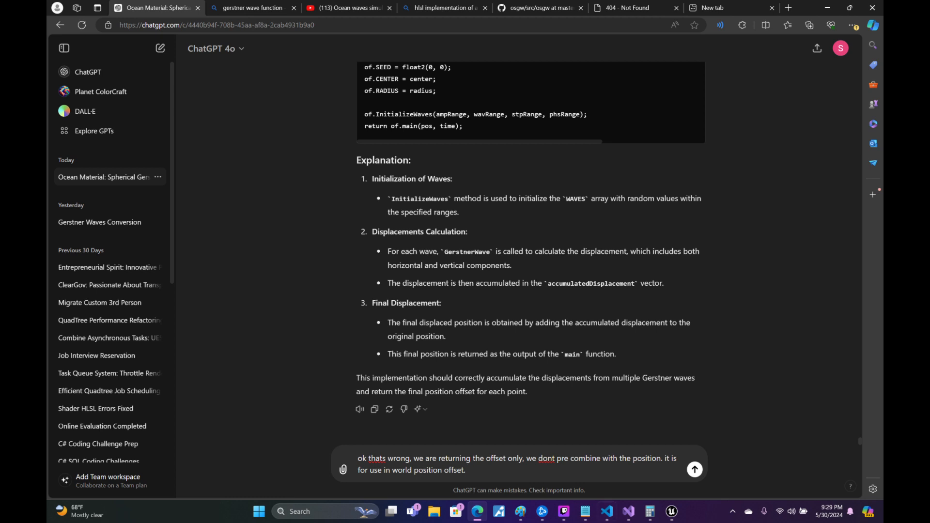
pyautogui.write('also can we confirm')
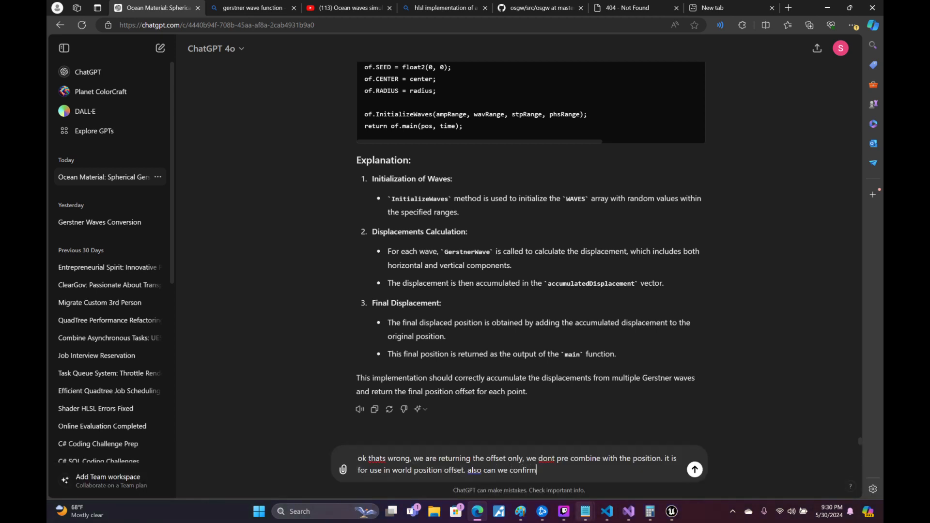
pyautogui.write(' that the x/y offsets being calc')
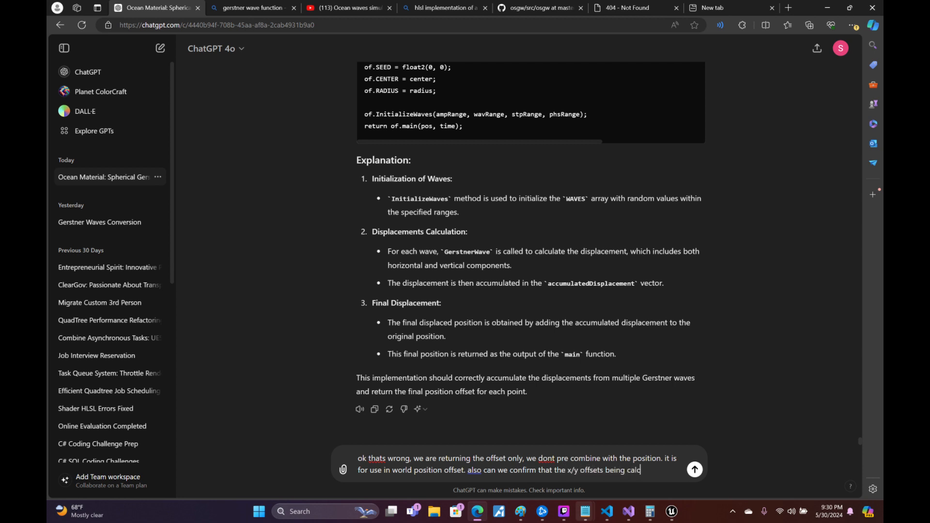
pyautogui.write('ulated for a give')
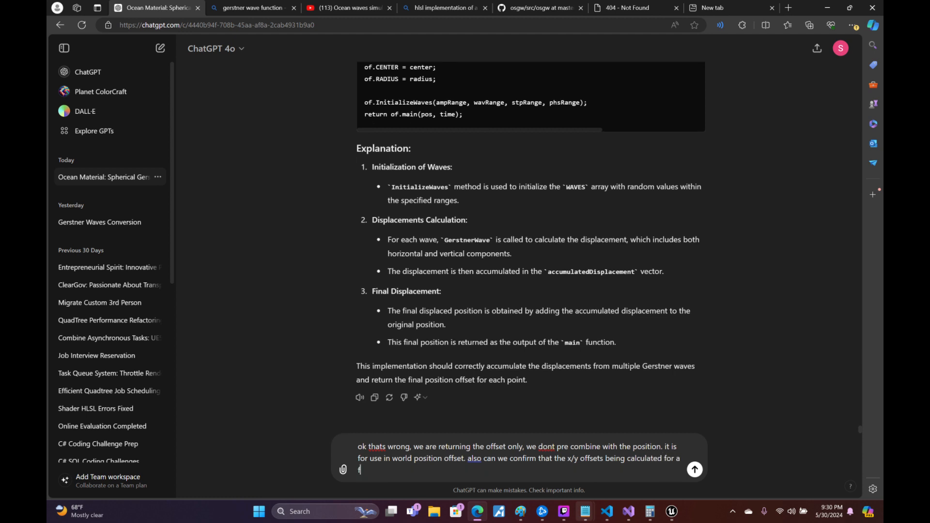
pyautogui.write('n wave would be in the ')
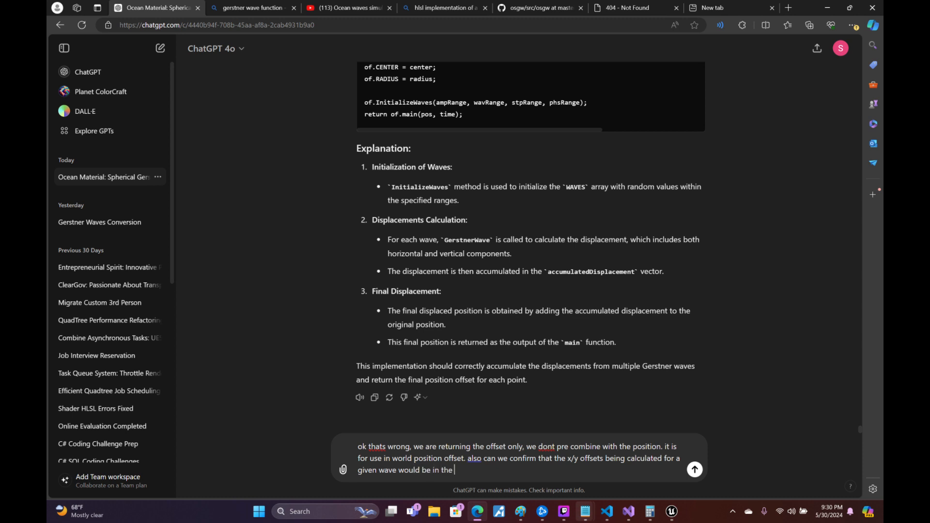
pyautogui.write('tangelnt plane to its start a')
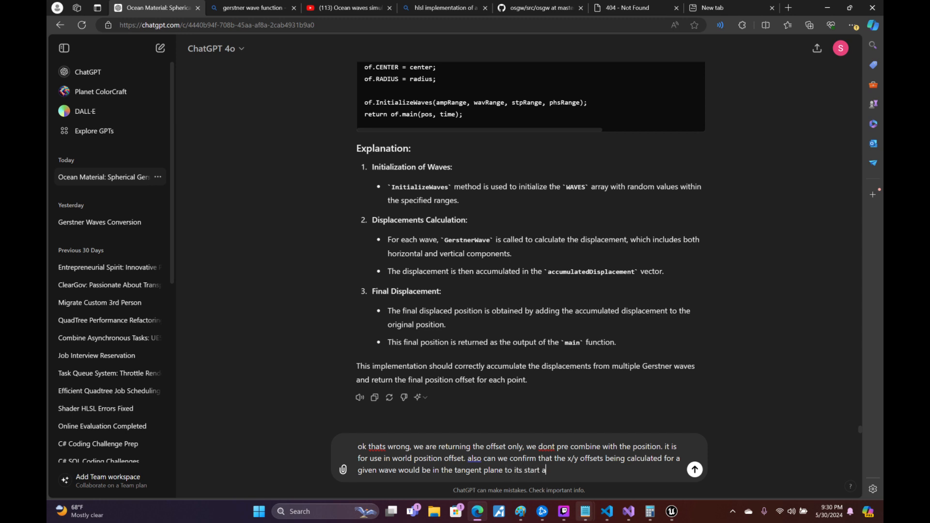
pyautogui.write('nd end points?')
pyautogui.press('Return')
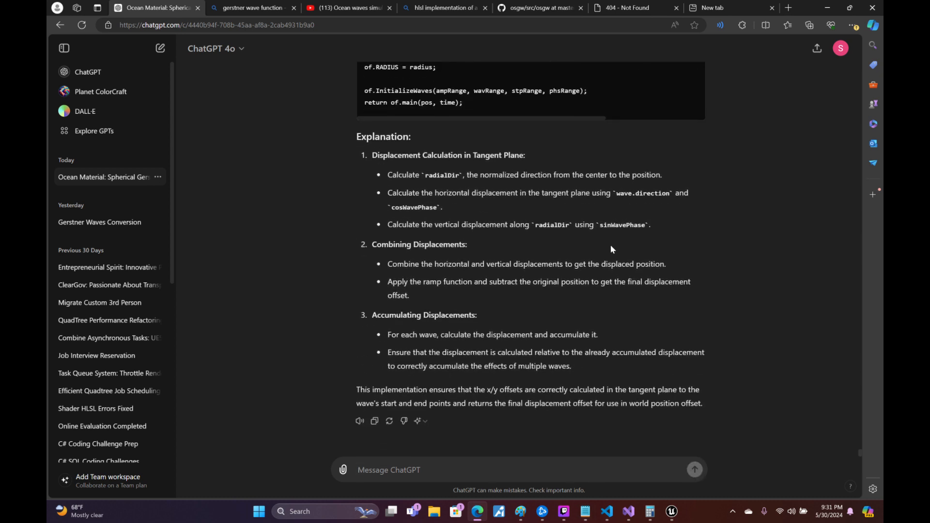
# - Copy ChatGPT's revised OceanFunctions code and paste it over the wave_functions code in the Custom node beside Absolute World Position in MT_Ocean2
pyautogui.scroll(3, 600, 256)
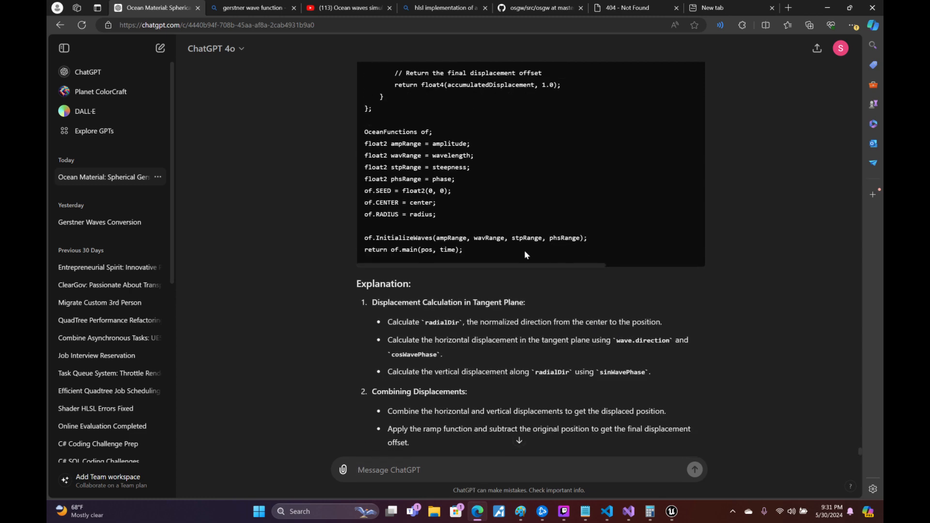
pyautogui.moveTo(493, 219); pyautogui.dragTo(376, 345)
pyautogui.moveTo(671, 515)
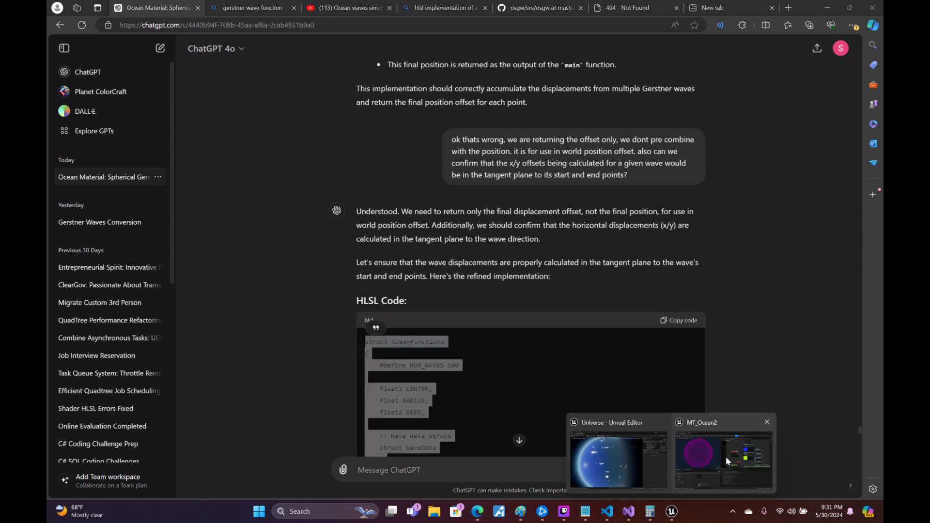
pyautogui.click(725, 456)
pyautogui.click(701, 107)
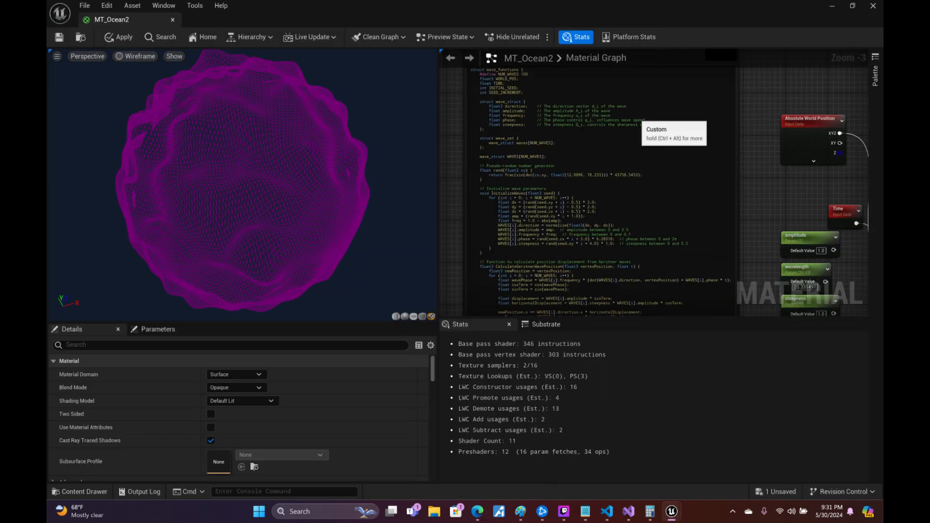
pyautogui.hotkey('ctrl', 'a')
pyautogui.hotkey('ctrl', 'v')
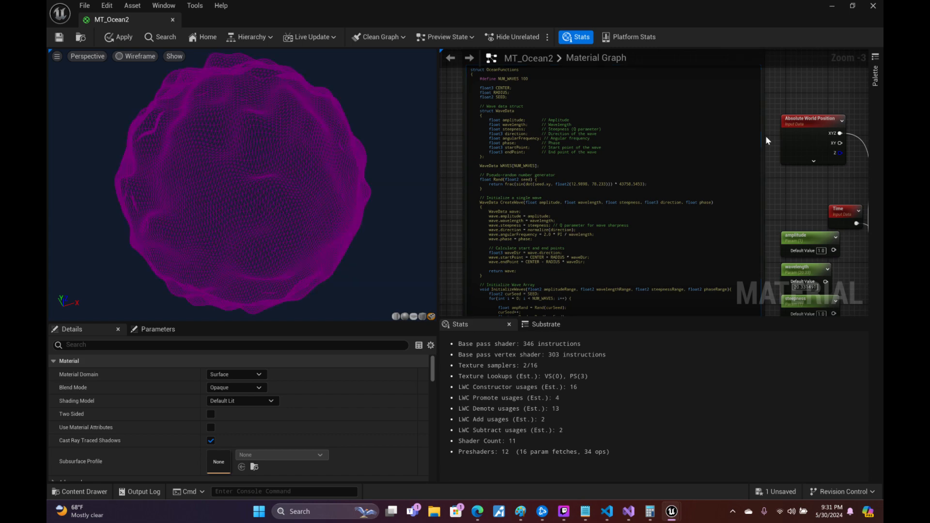
# - Review the pasted wave initialization code in the Custom node and inspect the wireframe sphere's waves from several sides
pyautogui.moveTo(299, 159); pyautogui.dragTo(237, 135)
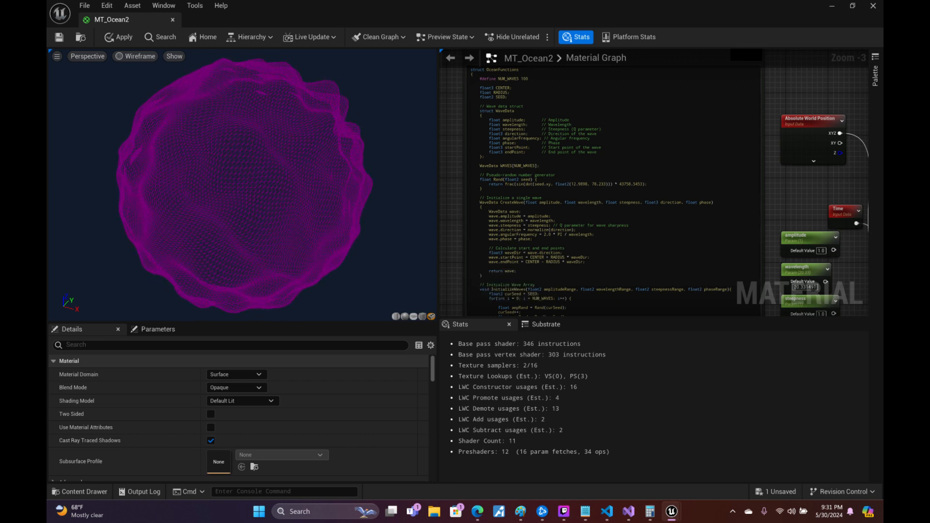
pyautogui.moveTo(464, 282); pyautogui.dragTo(471, 210, button='right')
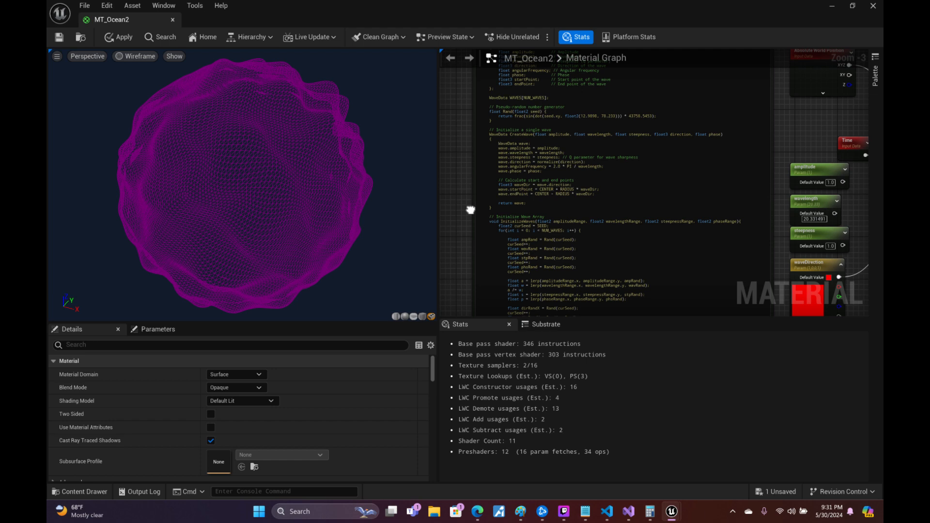
pyautogui.moveTo(471, 210); pyautogui.dragTo(470, 111, button='right')
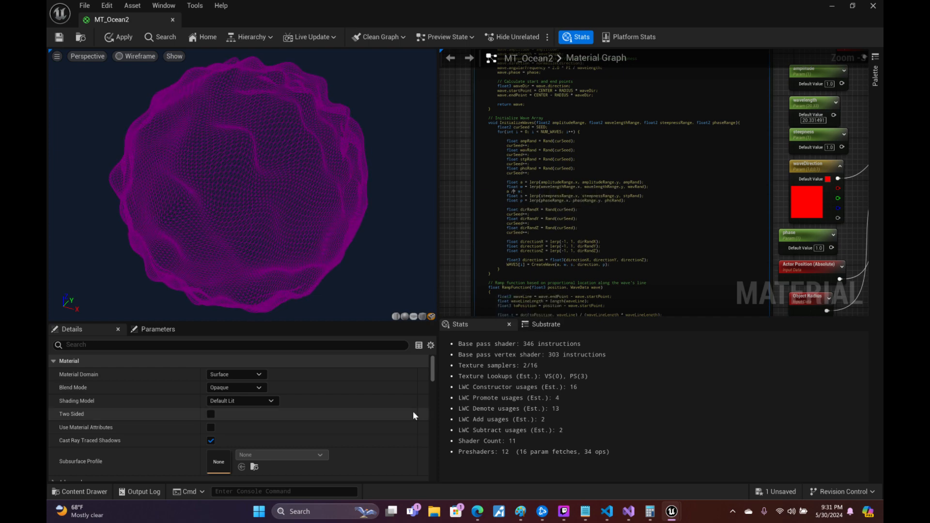
pyautogui.click(462, 173)
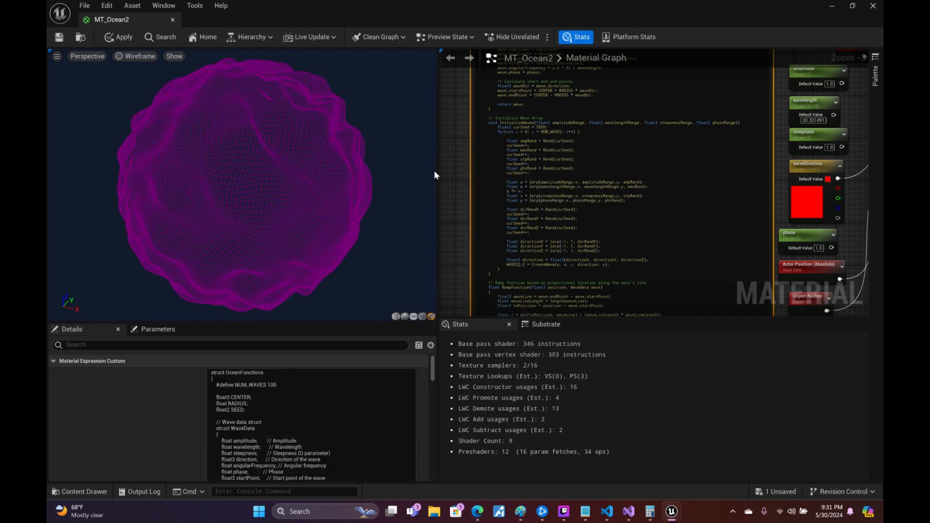
pyautogui.click(454, 171)
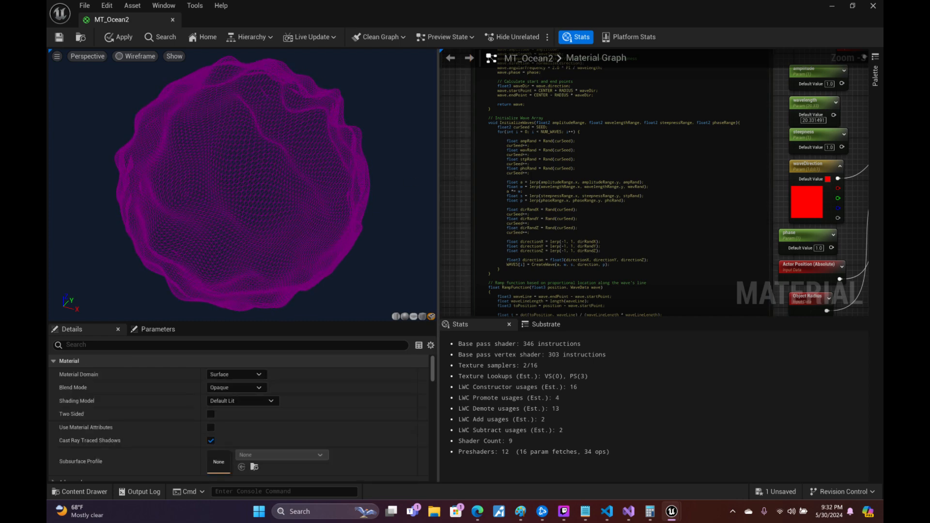
pyautogui.moveTo(291, 194); pyautogui.dragTo(233, 174)
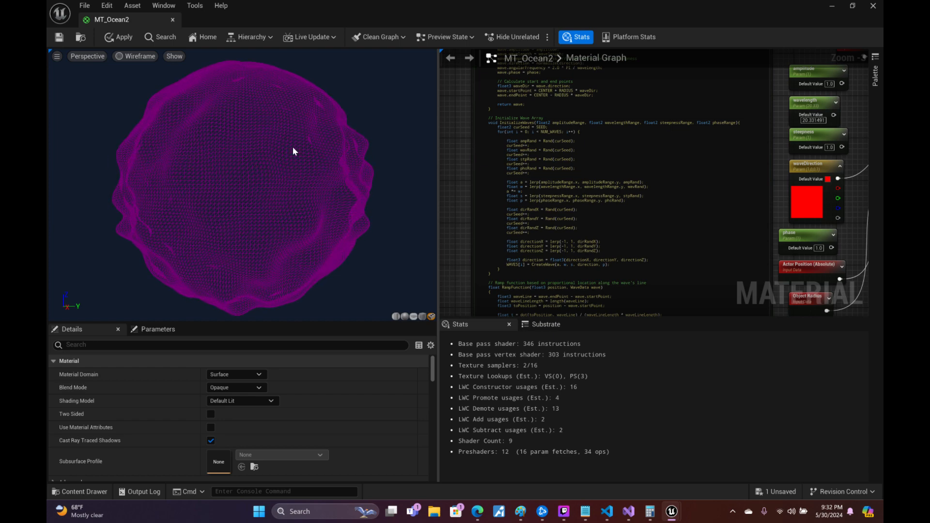
pyautogui.moveTo(243, 184); pyautogui.dragTo(194, 184)
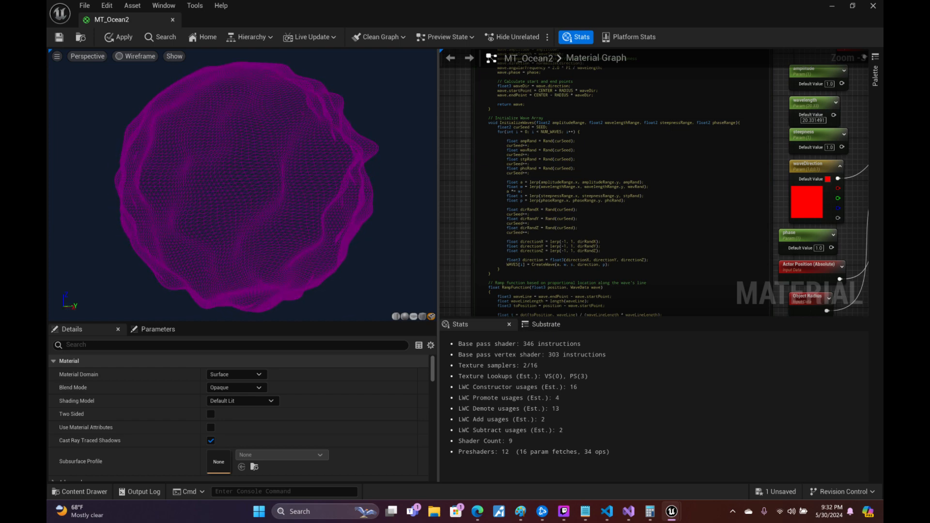
pyautogui.moveTo(272, 187); pyautogui.dragTo(61, 123)
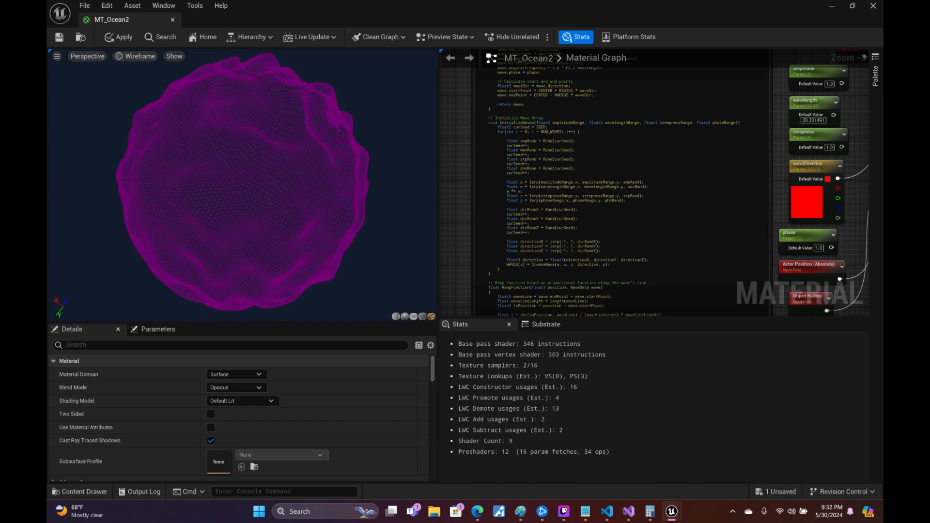
# - Replace all the code in the Custom node fed by the MakeFloat2 nodes with the revised OceanFunctions code
pyautogui.moveTo(480, 51); pyautogui.dragTo(547, 218, button='right')
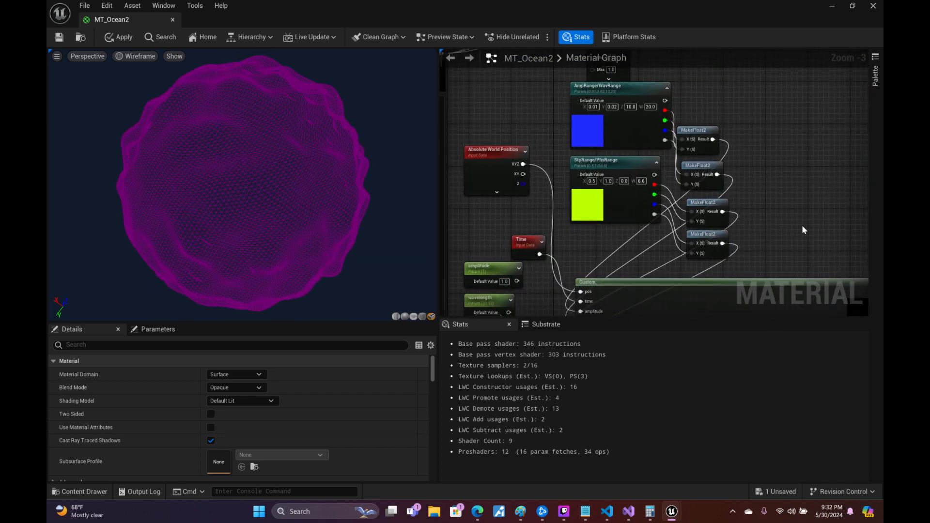
pyautogui.moveTo(802, 225); pyautogui.dragTo(664, 72, button='right')
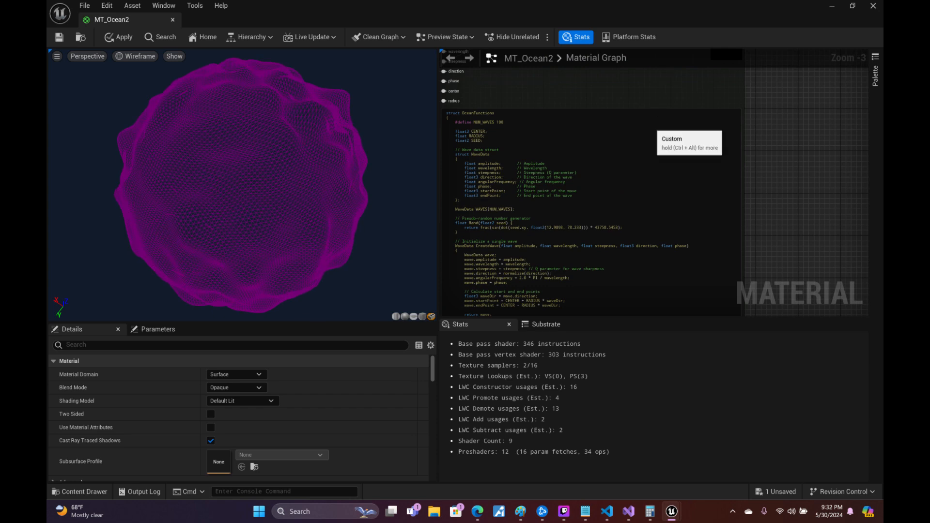
pyautogui.hotkey('ctrl', 'a')
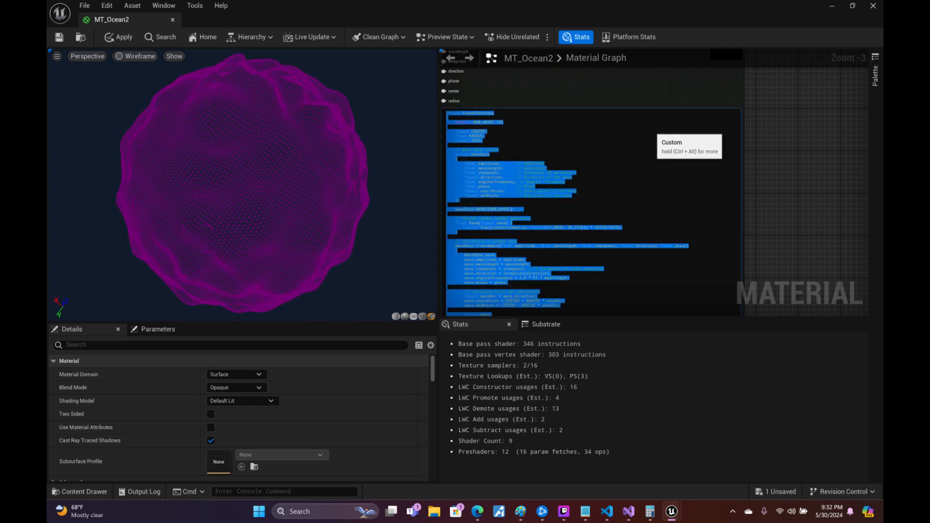
pyautogui.click(798, 173)
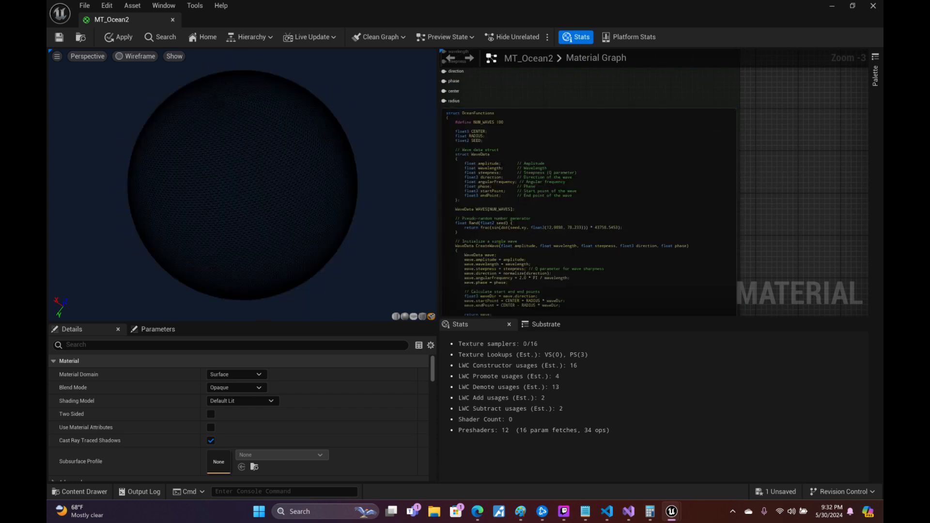
# - Set the wavelength range in AmpRange/WavRange to Z 5 and W 10 after checking the Custom node's code and the wireframe sphere
pyautogui.moveTo(780, 226); pyautogui.dragTo(830, 57, button='right')
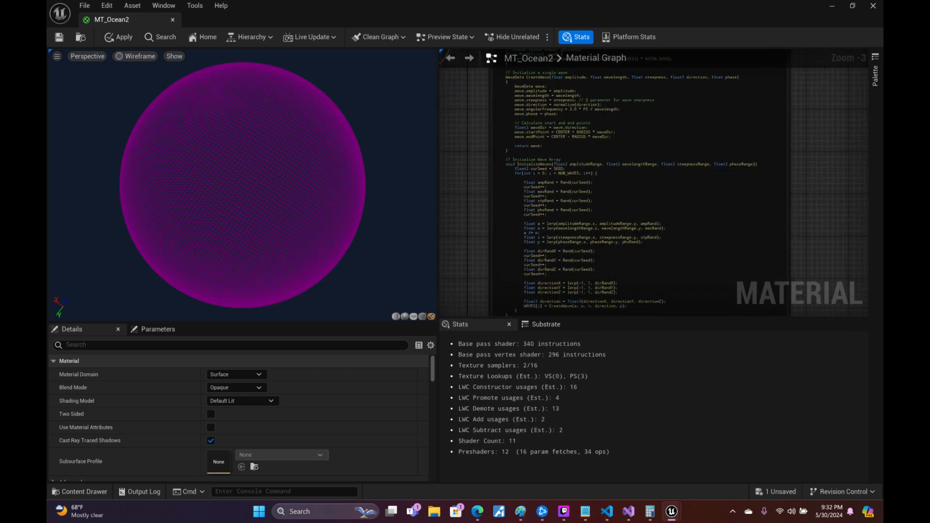
pyautogui.moveTo(465, 192); pyautogui.dragTo(476, 129, button='right')
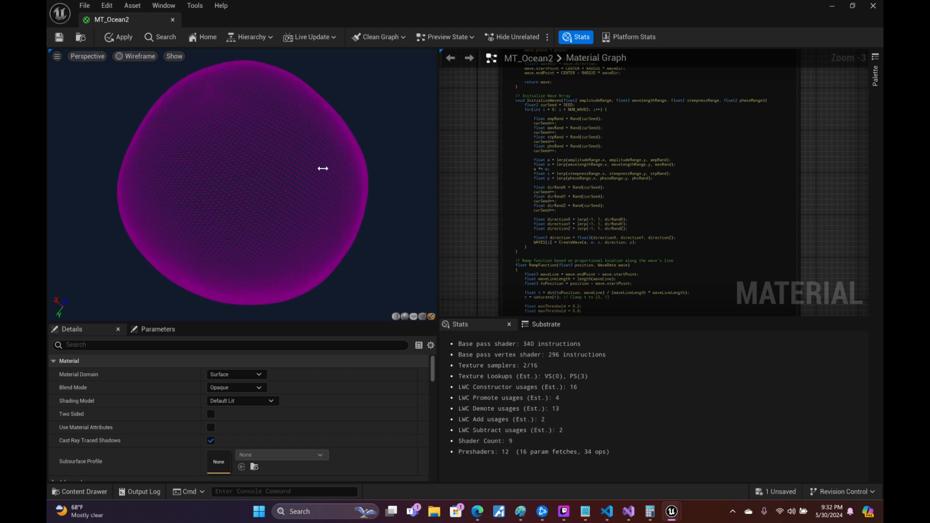
pyautogui.moveTo(313, 158); pyautogui.dragTo(370, 191)
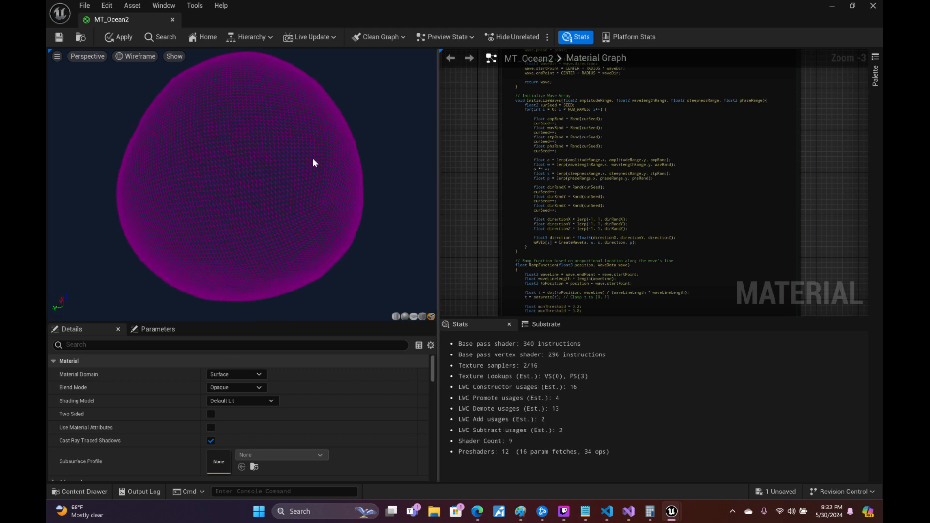
pyautogui.moveTo(495, 123); pyautogui.dragTo(547, 306, button='right')
pyautogui.moveTo(640, 103); pyautogui.dragTo(566, 358, button='right')
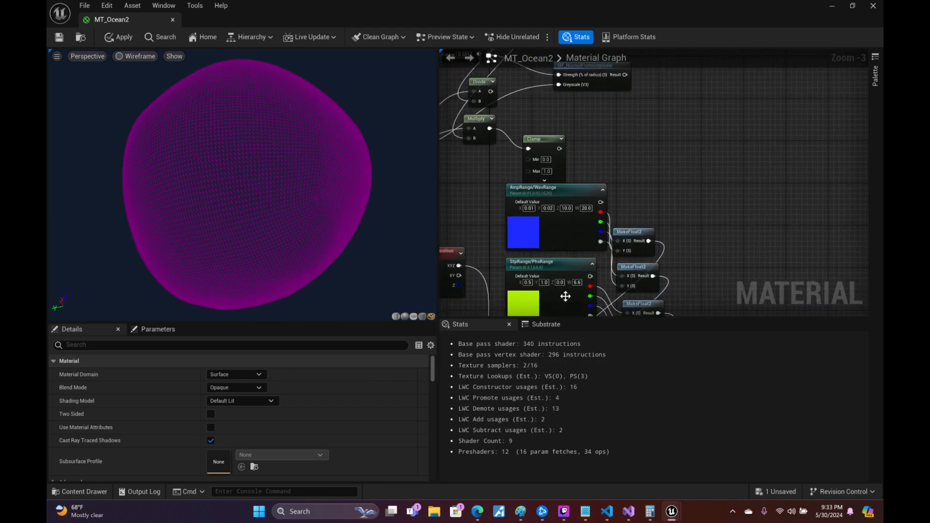
pyautogui.click(566, 209)
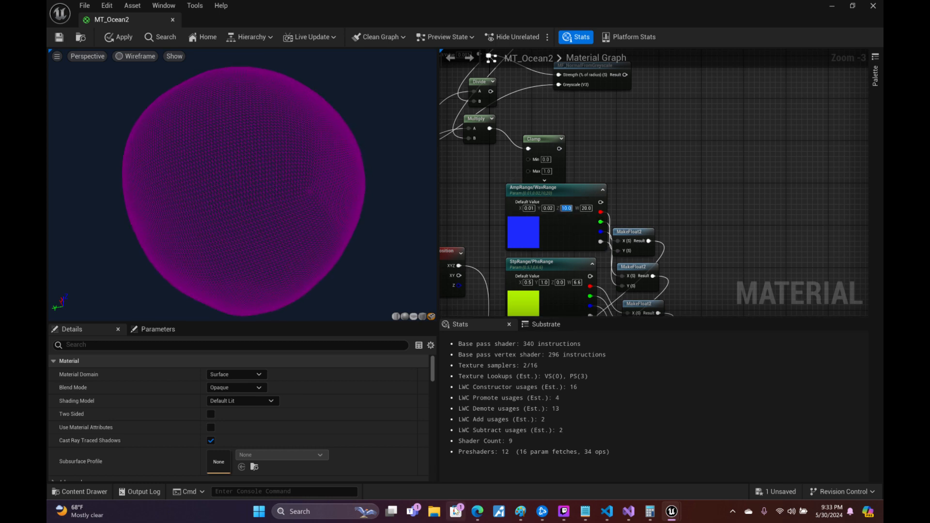
pyautogui.write('5')
pyautogui.press('Return')
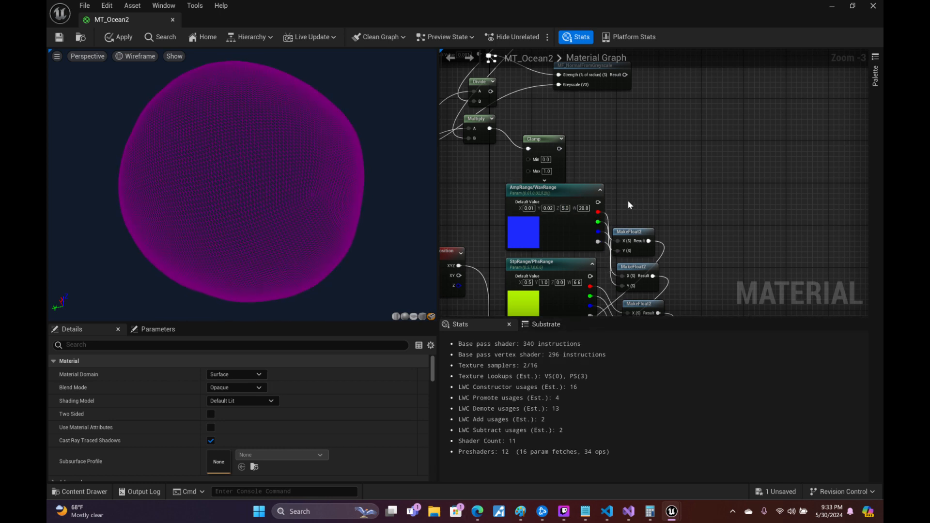
pyautogui.click(583, 208)
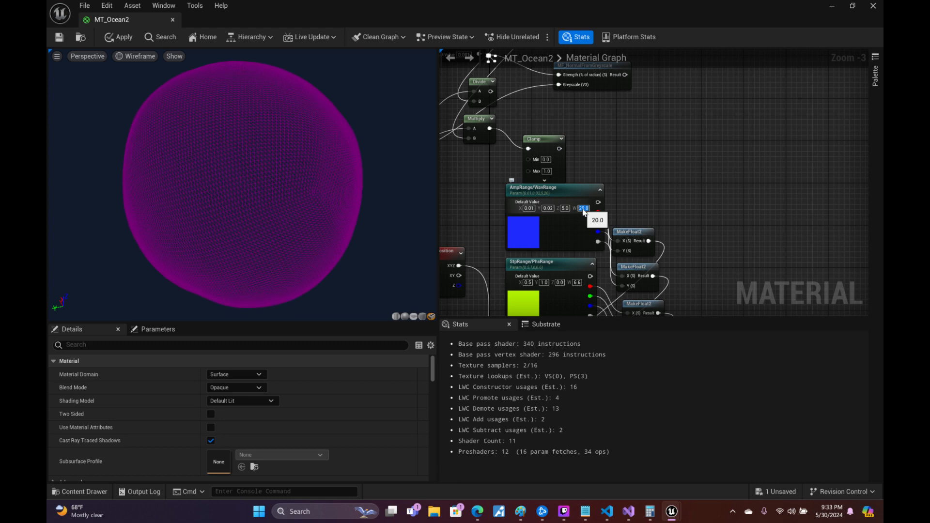
pyautogui.write('10')
pyautogui.press('Return')
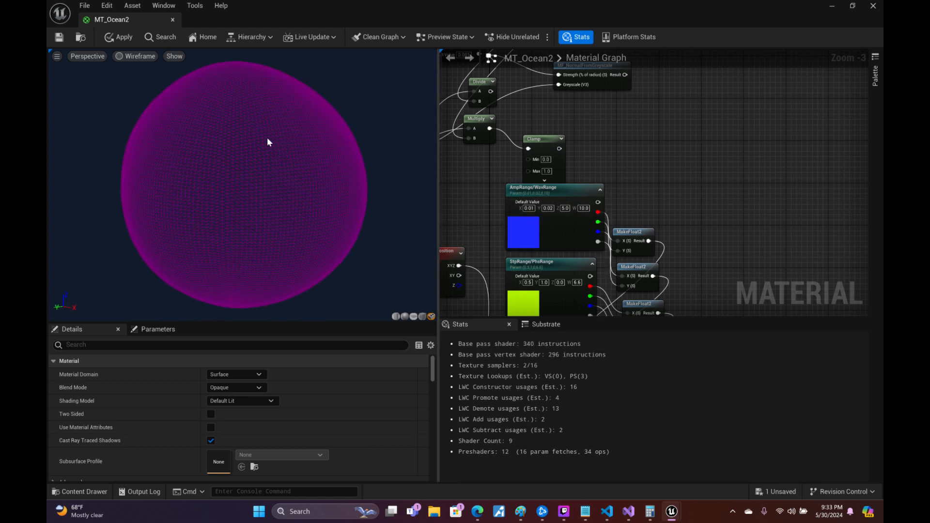
# - In AmpRange/WavRange, set the wavelength minimum Z to 1 and the amplitude range to X 0.1 and Y 0.2
pyautogui.moveTo(268, 139); pyautogui.dragTo(296, 194)
pyautogui.moveTo(677, 215); pyautogui.dragTo(706, 175, button='right')
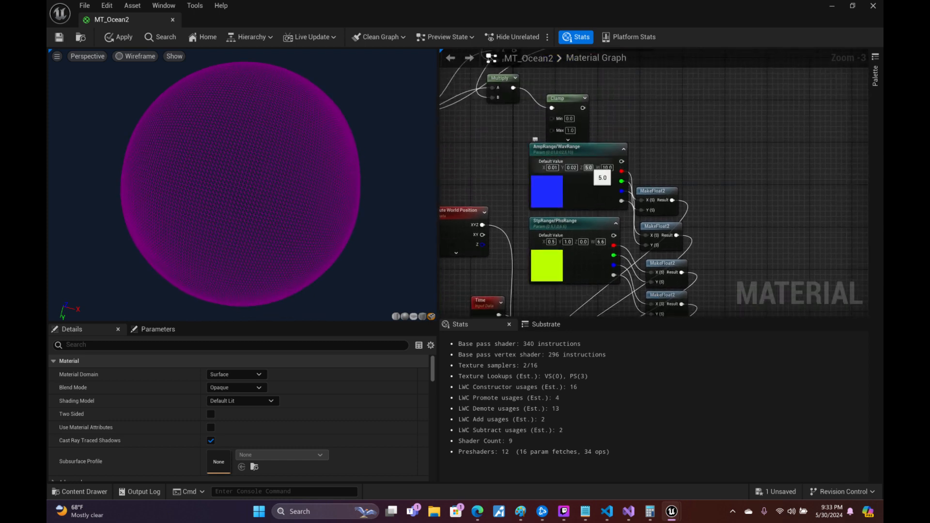
pyautogui.write('1')
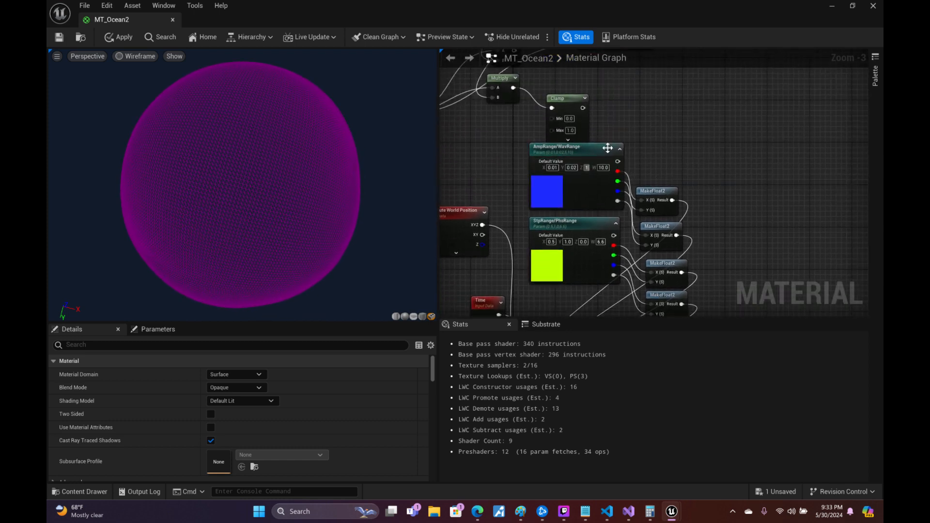
pyautogui.click(641, 149)
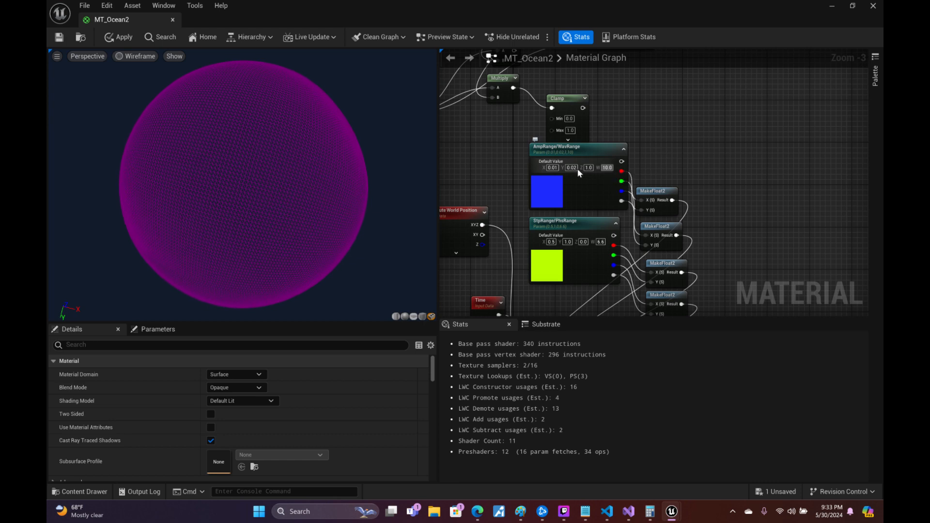
pyautogui.write('.1')
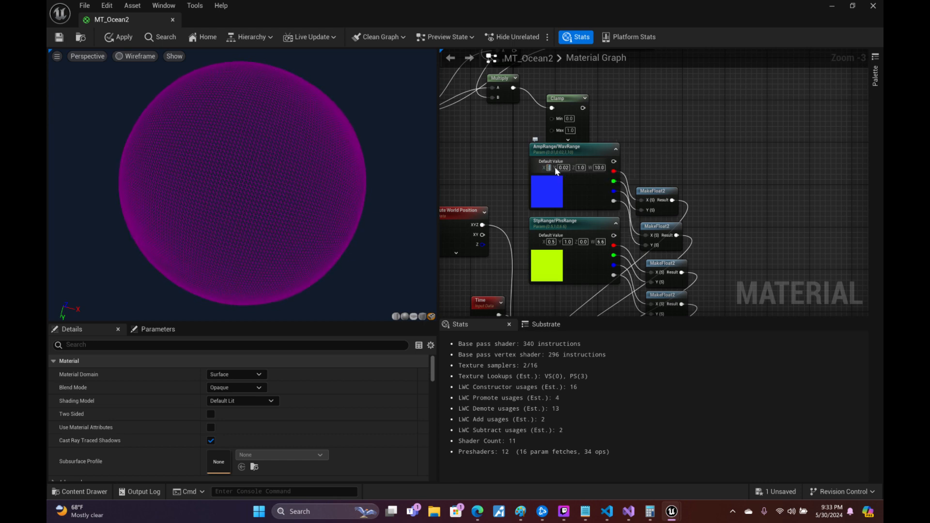
pyautogui.click(566, 168)
pyautogui.write('.2')
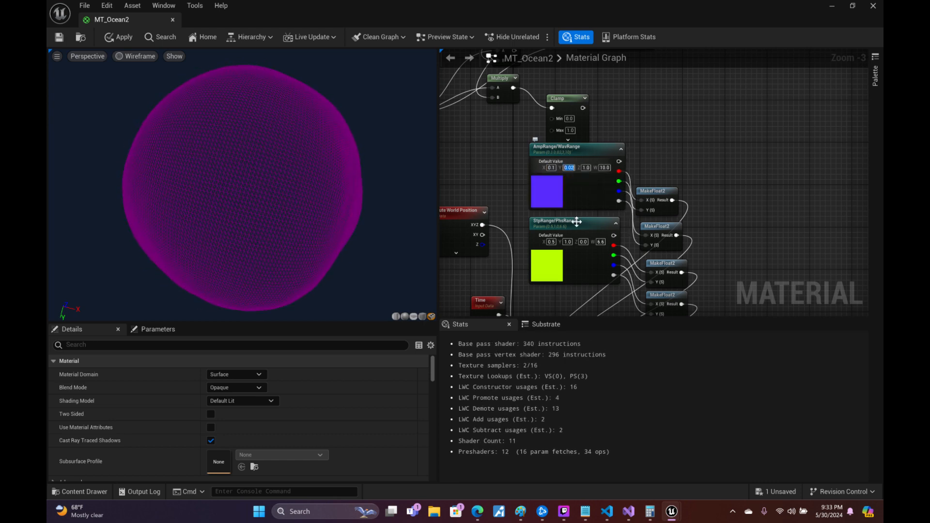
pyautogui.press('Return')
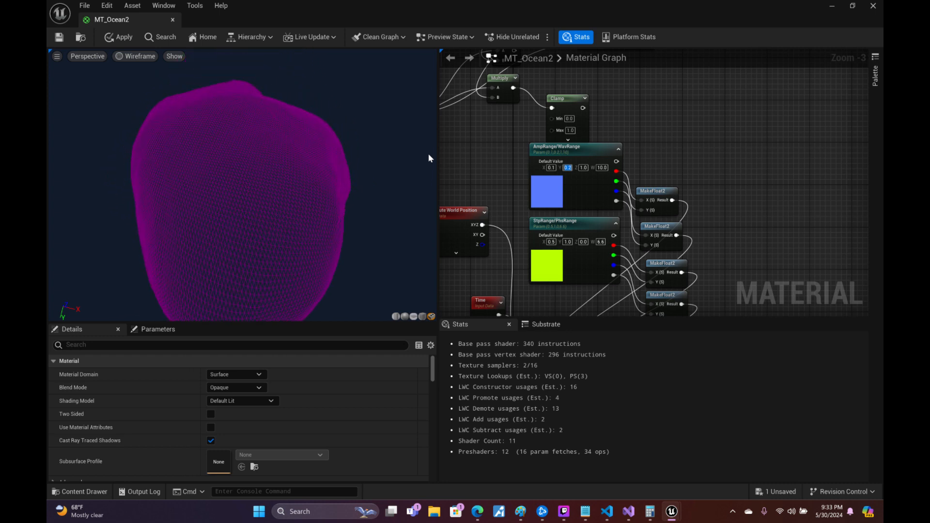
# - Set the wavelength maximum W in AmpRange/WavRange to 2 and inspect the wireframe sphere from another side
pyautogui.click(602, 168)
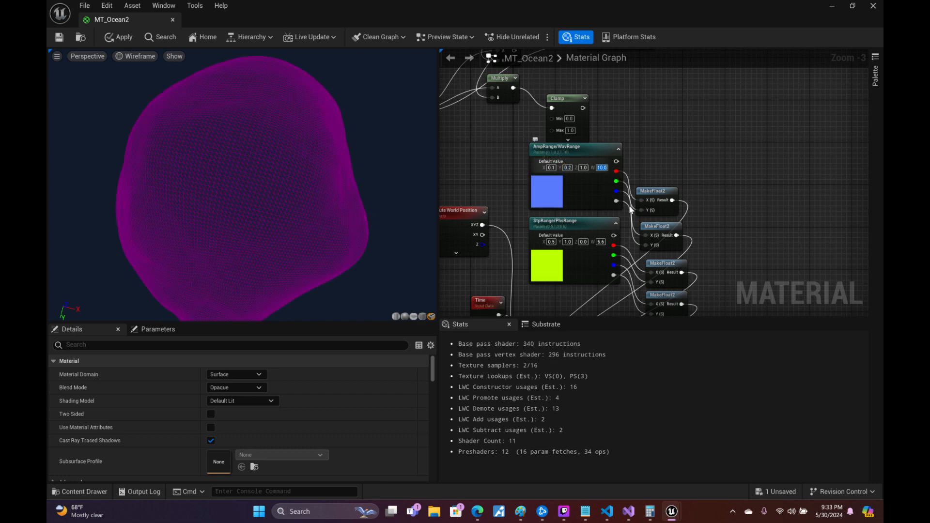
pyautogui.write('2')
pyautogui.click(685, 78)
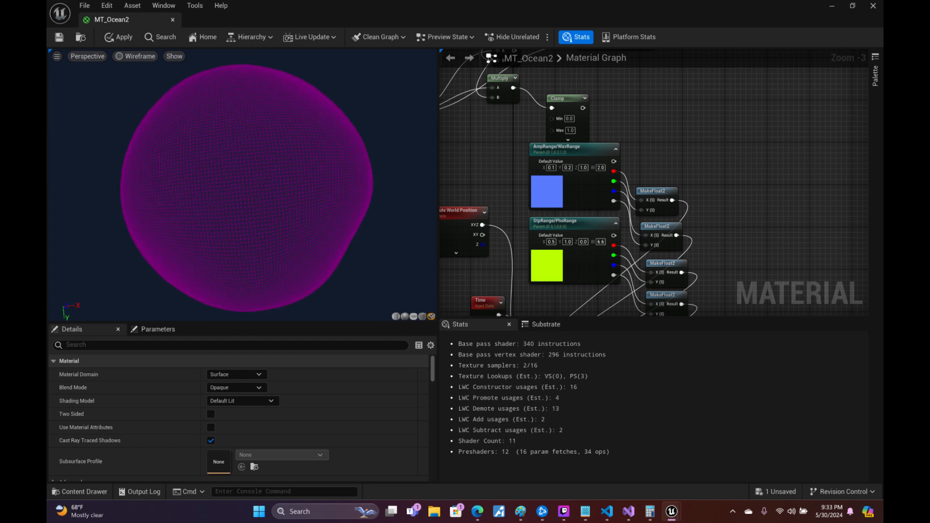
pyautogui.moveTo(243, 189); pyautogui.dragTo(359, 135)
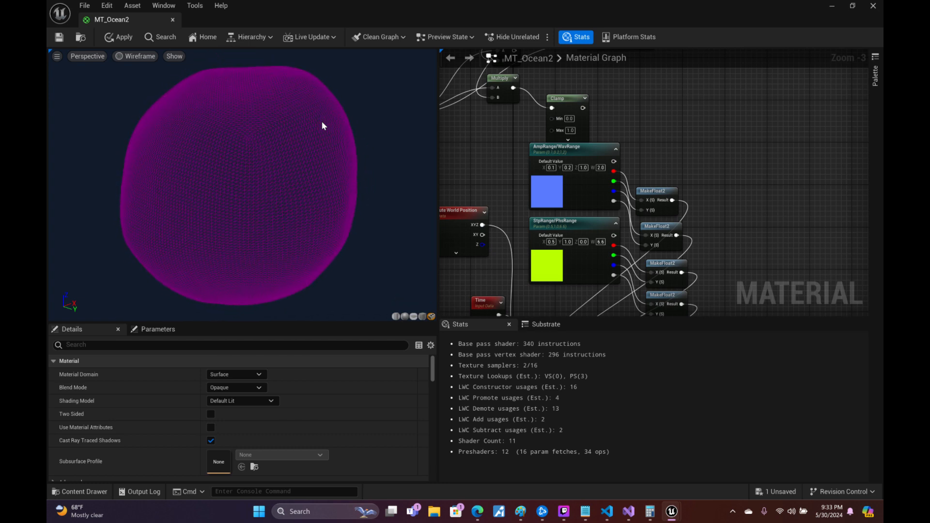
# - Set the wavelength range in AmpRange/WavRange to Z 0.1 and W 0.2
pyautogui.click(583, 168)
pyautogui.write('0.1')
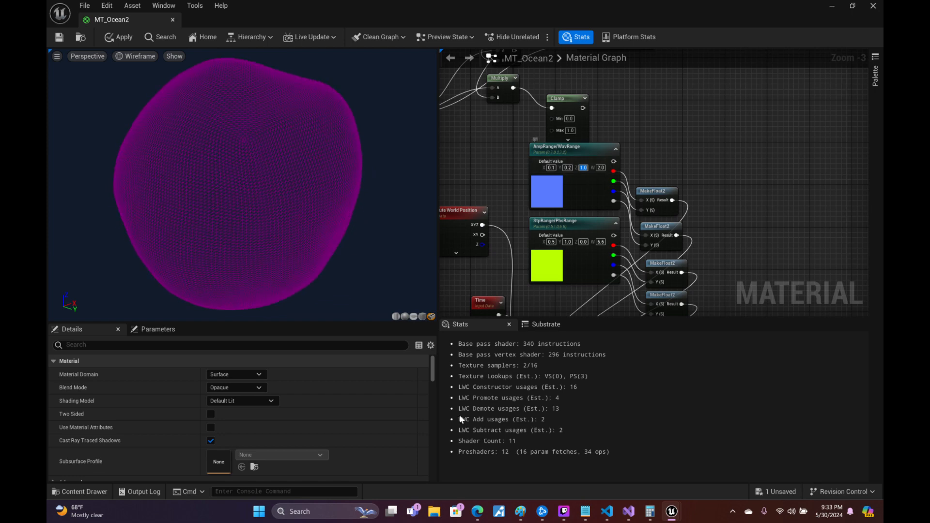
pyautogui.press('Return')
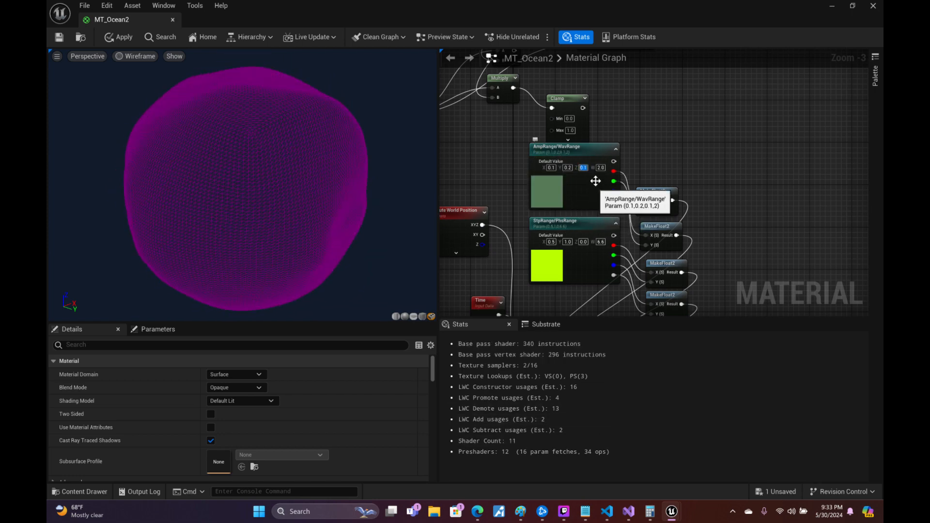
pyautogui.click(602, 168)
pyautogui.write('0.2')
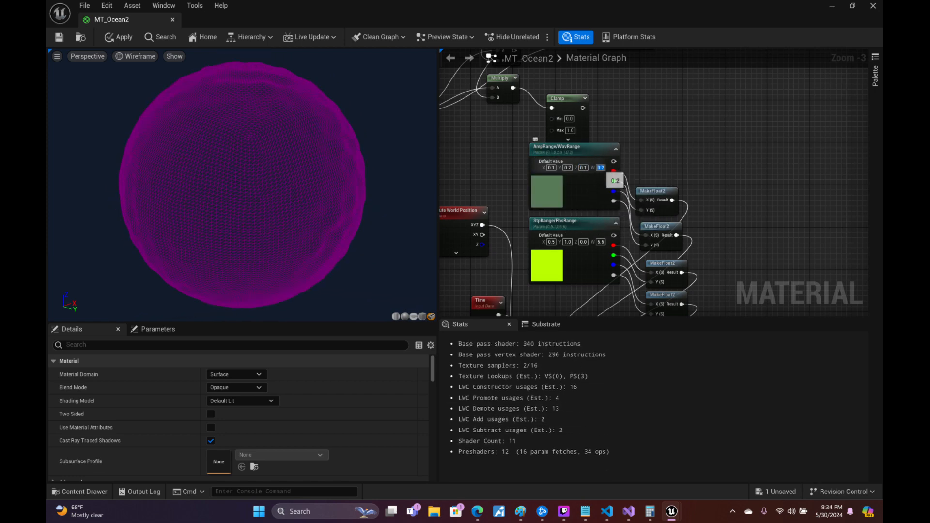
pyautogui.press('Return')
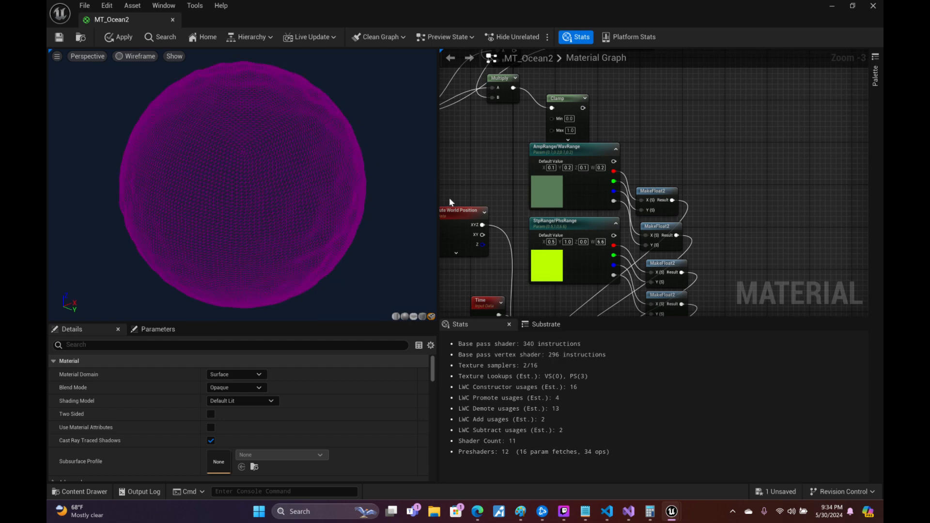
# - Add a Divide node after Time with B set to 10 and connect its output to the Custom node's time input
pyautogui.moveTo(487, 277); pyautogui.dragTo(519, 92, button='right')
pyautogui.moveTo(551, 158); pyautogui.dragTo(541, 297, button='right')
pyautogui.moveTo(521, 112); pyautogui.dragTo(478, 86)
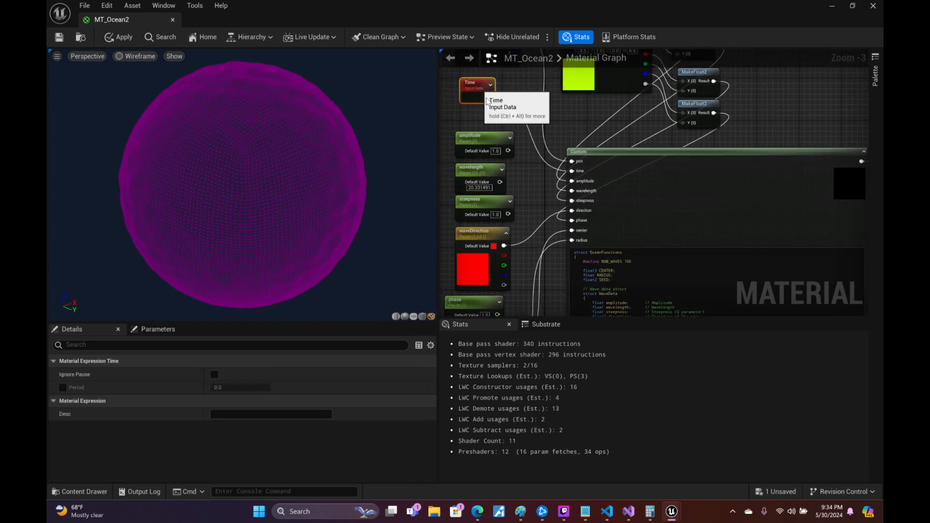
pyautogui.rightClick(529, 101)
pyautogui.write('/')
pyautogui.press('Return')
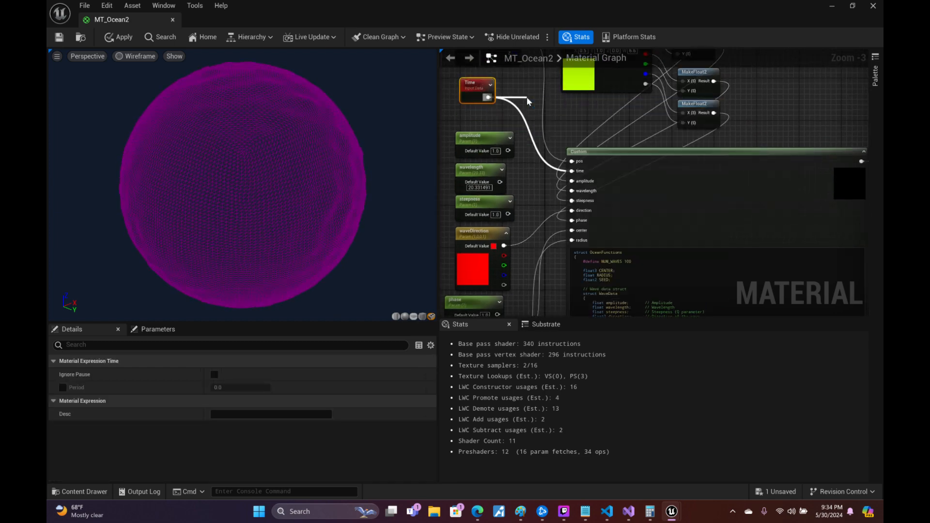
pyautogui.moveTo(559, 113); pyautogui.dragTo(572, 161)
pyautogui.click(546, 123)
pyautogui.write('10')
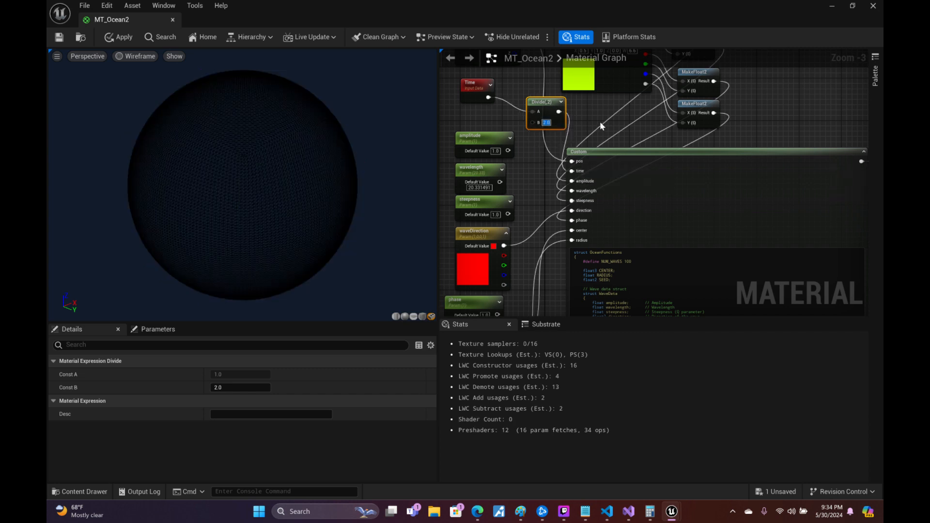
pyautogui.press('Return')
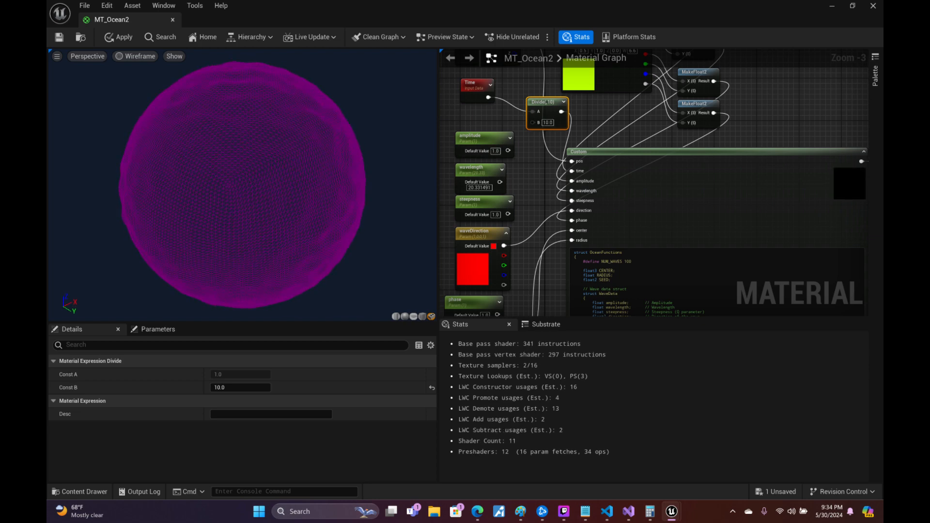
# - Preview the sphere in Lit mode from several angles, then return the preview to Wireframe mode
pyautogui.moveTo(243, 184); pyautogui.dragTo(135, 184)
pyautogui.click(143, 56)
pyautogui.click(154, 91)
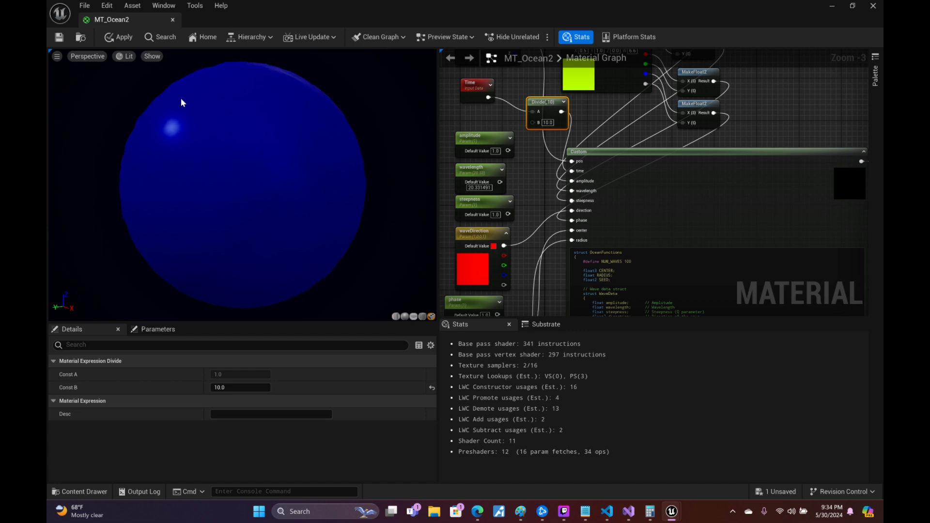
pyautogui.moveTo(181, 99); pyautogui.dragTo(300, 135)
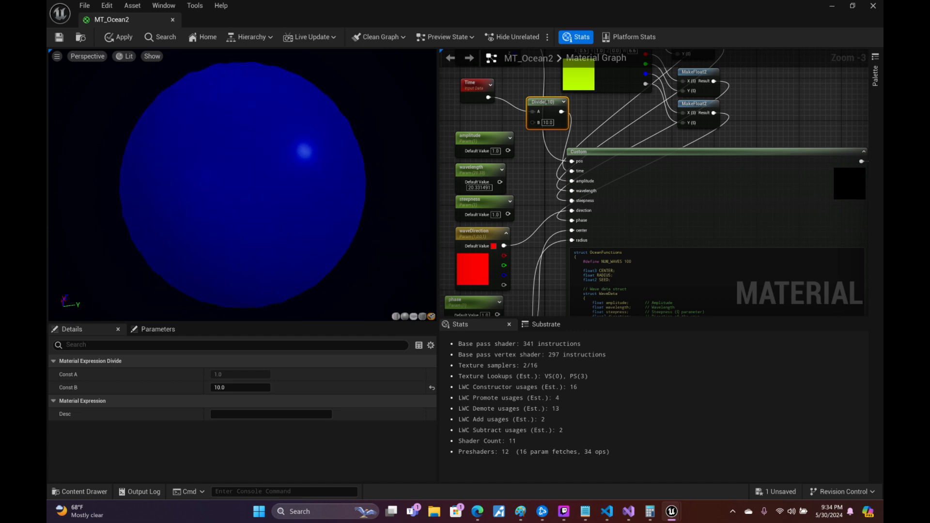
pyautogui.moveTo(183, 127); pyautogui.dragTo(184, 101)
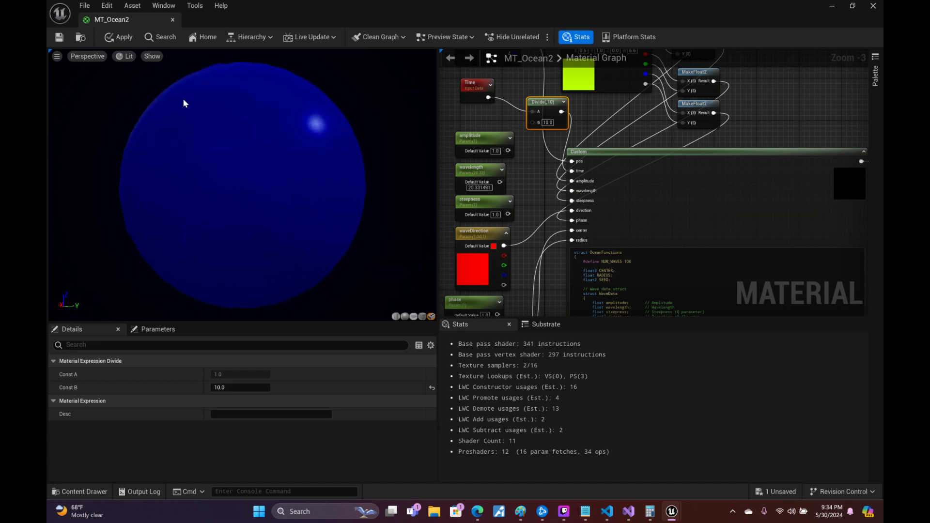
pyautogui.click(125, 56)
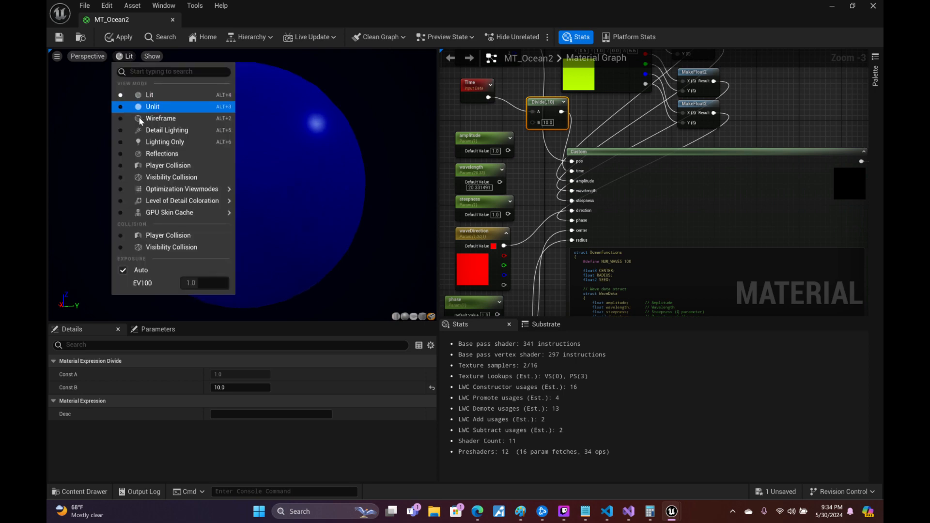
pyautogui.click(140, 119)
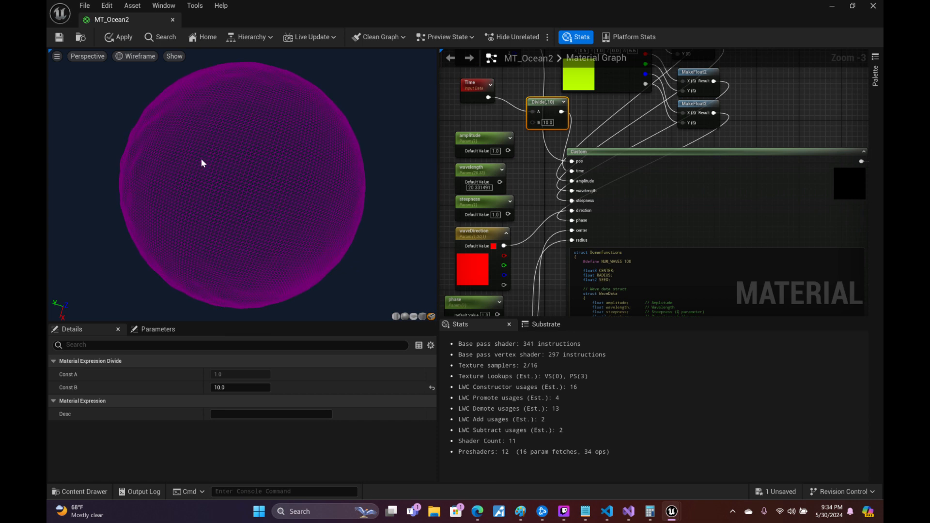
# - Set the Divide node's B value to 20 and move the node closer to Time
pyautogui.moveTo(774, 124); pyautogui.dragTo(791, 190, button='right')
pyautogui.moveTo(562, 189); pyautogui.dragTo(554, 189)
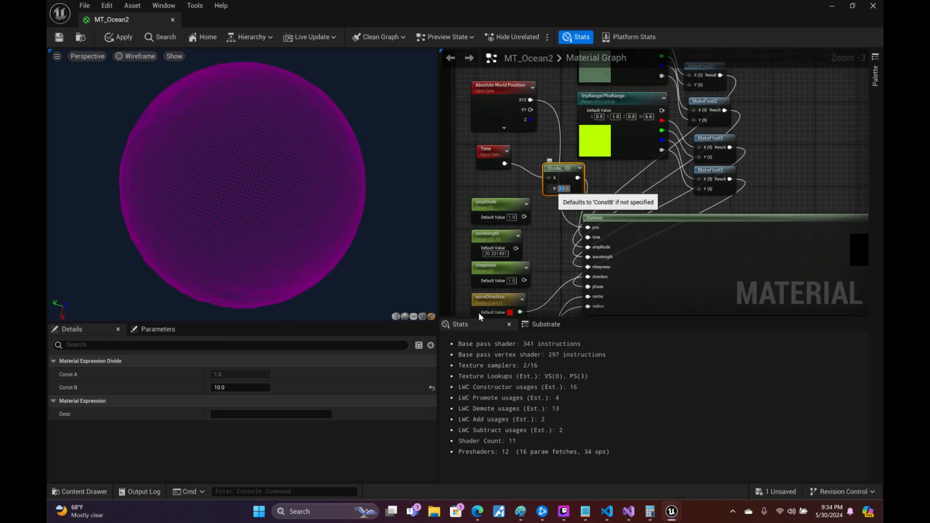
pyautogui.write('2')
pyautogui.click(614, 191)
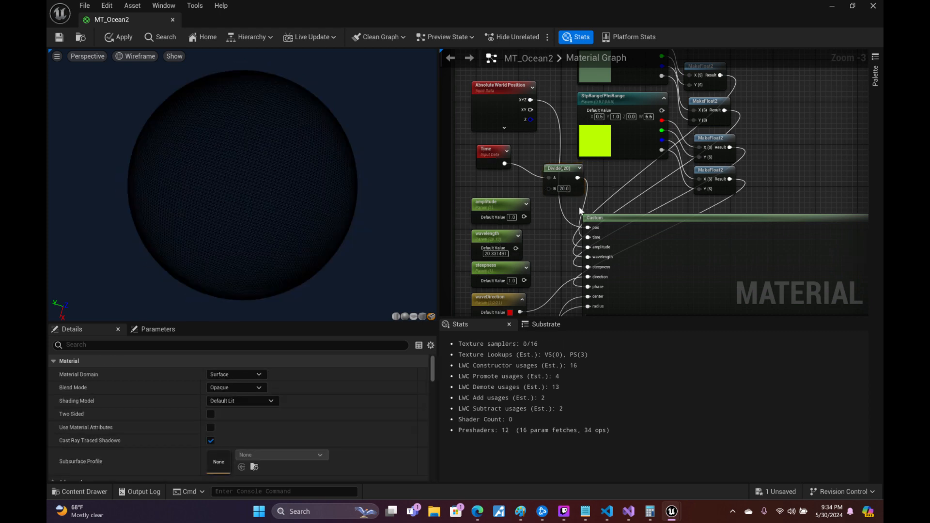
pyautogui.moveTo(558, 190); pyautogui.dragTo(534, 181)
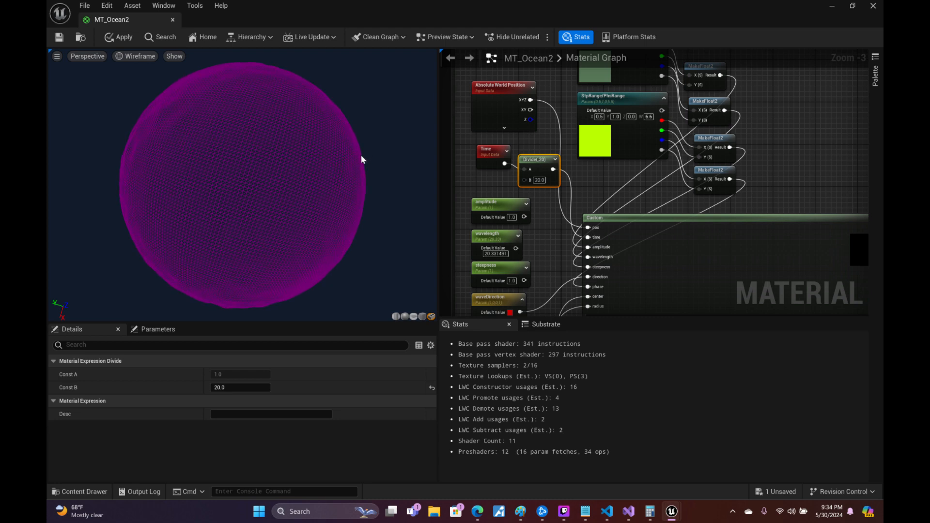
# - Set the amplitude range in AmpRange/WavRange to X 0.3 and Y 0.4
pyautogui.moveTo(666, 178); pyautogui.dragTo(639, 280, button='right')
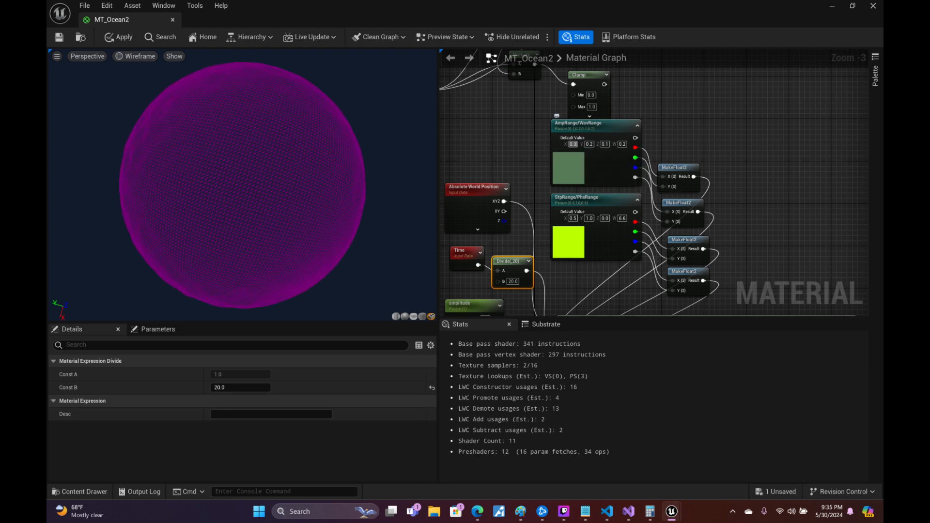
pyautogui.write('0.3')
pyautogui.press('Tab')
pyautogui.write('0.4')
pyautogui.click(740, 130)
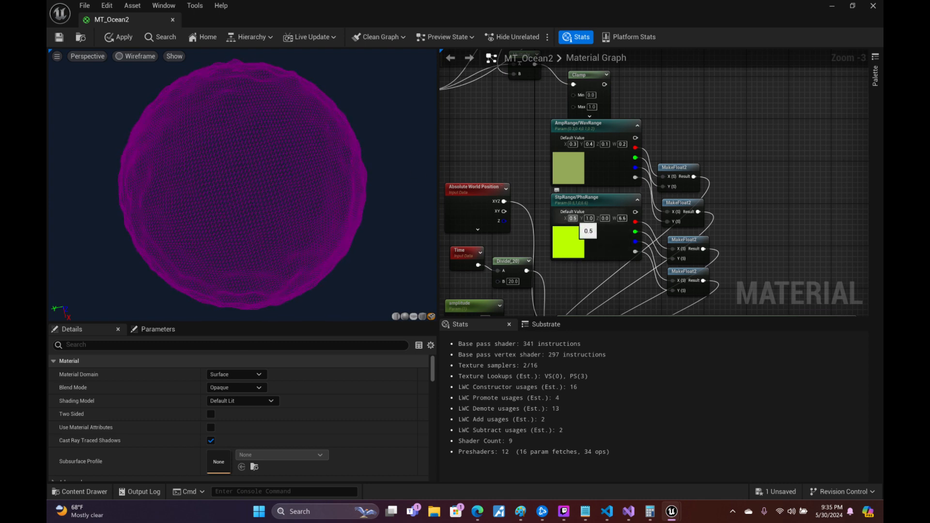
# - Set X in the StpRange/PhsRange parameter to 1.0 and examine the wireframe sphere at several distances
pyautogui.write('1')
pyautogui.press('Return')
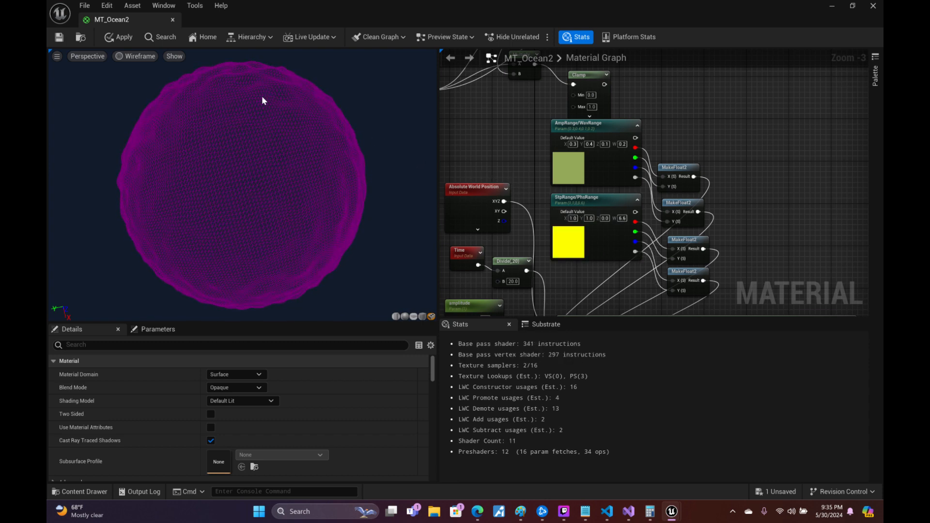
pyautogui.moveTo(261, 97); pyautogui.dragTo(343, 129)
pyautogui.moveTo(261, 97); pyautogui.dragTo(261, 68, button='right')
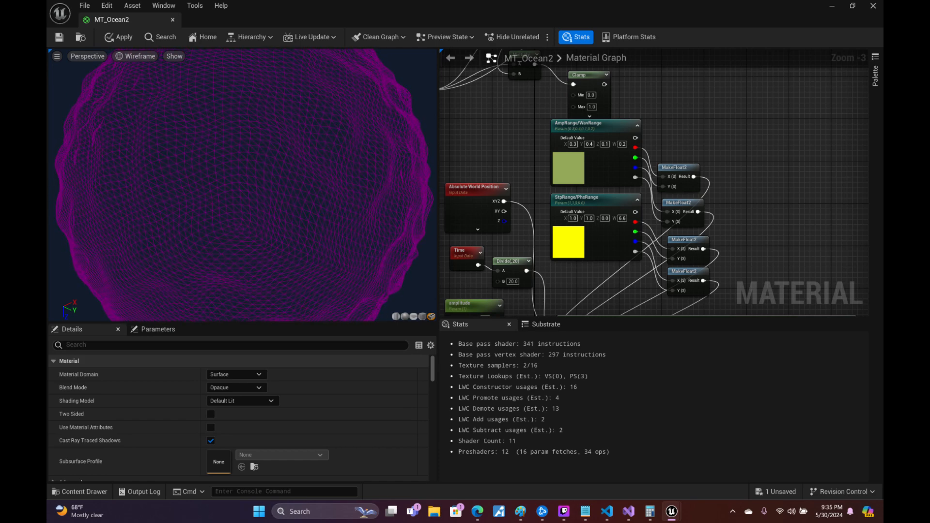
pyautogui.moveTo(242, 184); pyautogui.dragTo(242, 227, button='right')
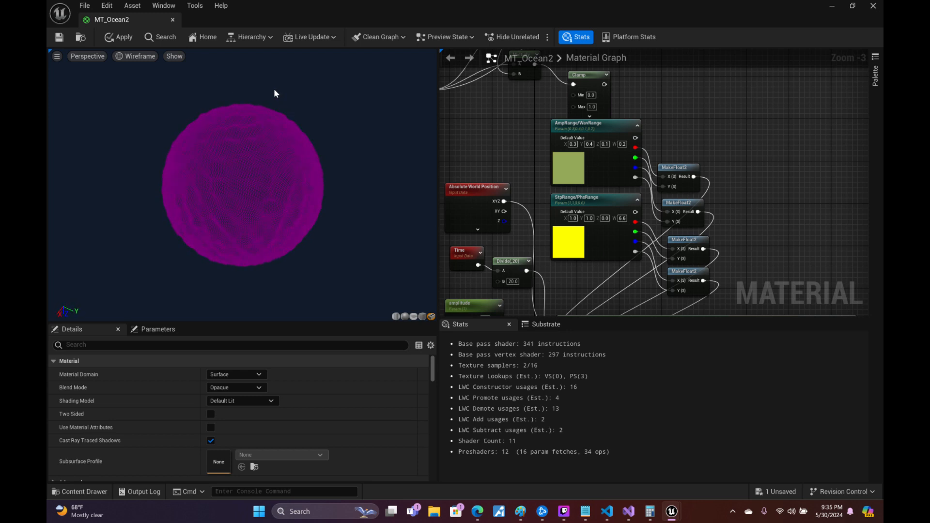
pyautogui.moveTo(242, 185); pyautogui.dragTo(242, 147, button='right')
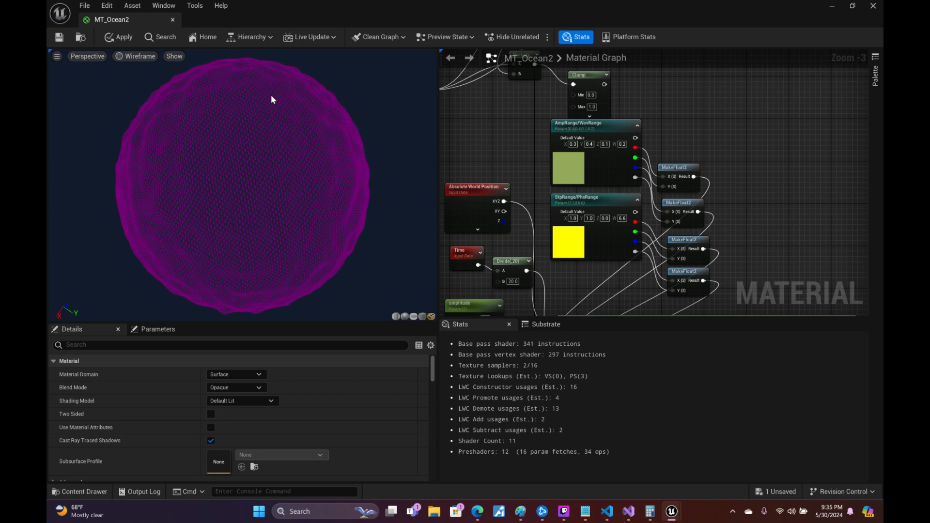
pyautogui.moveTo(287, 112); pyautogui.dragTo(298, 87)
# - Switch the preview to Lit mode and set X and Y in StpRange/PhsRange to 2.0 each
pyautogui.click(140, 56)
pyautogui.click(154, 94)
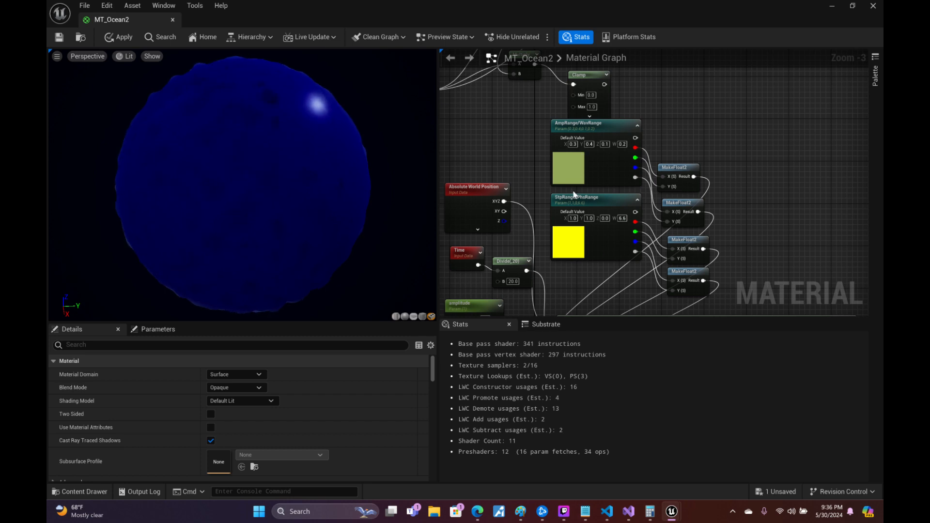
pyautogui.click(573, 219)
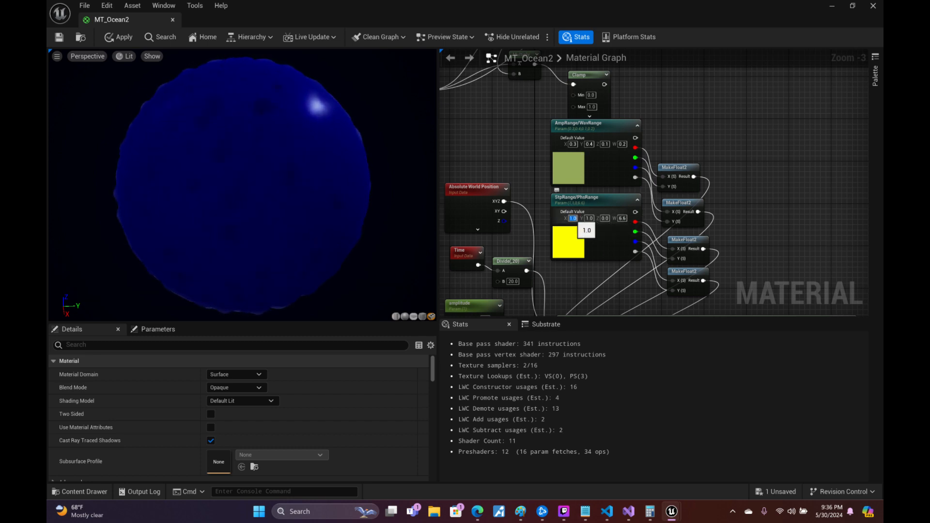
pyautogui.write('2')
pyautogui.click(588, 219)
pyautogui.write('2')
pyautogui.click(740, 170)
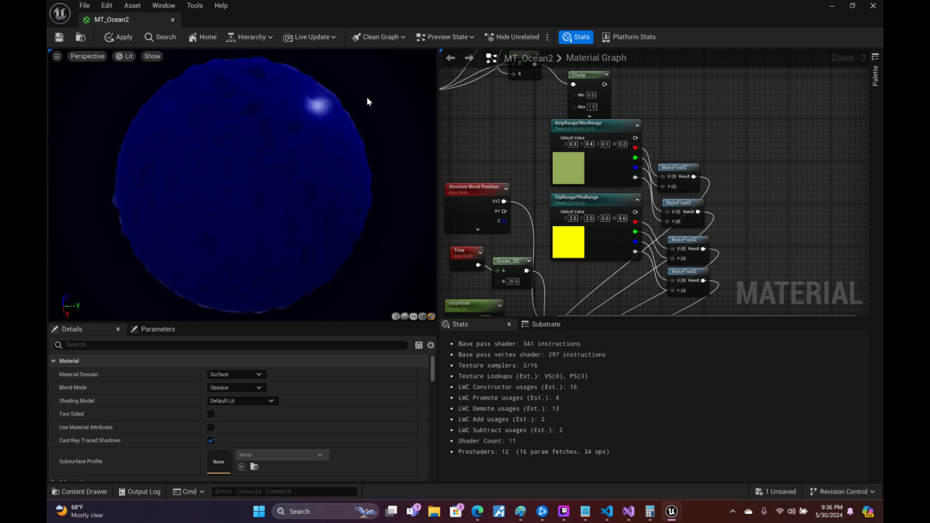
# - Set Y in StpRange/PhsRange to 8.0 and look at the displaced sphere from another angle
pyautogui.click(590, 218)
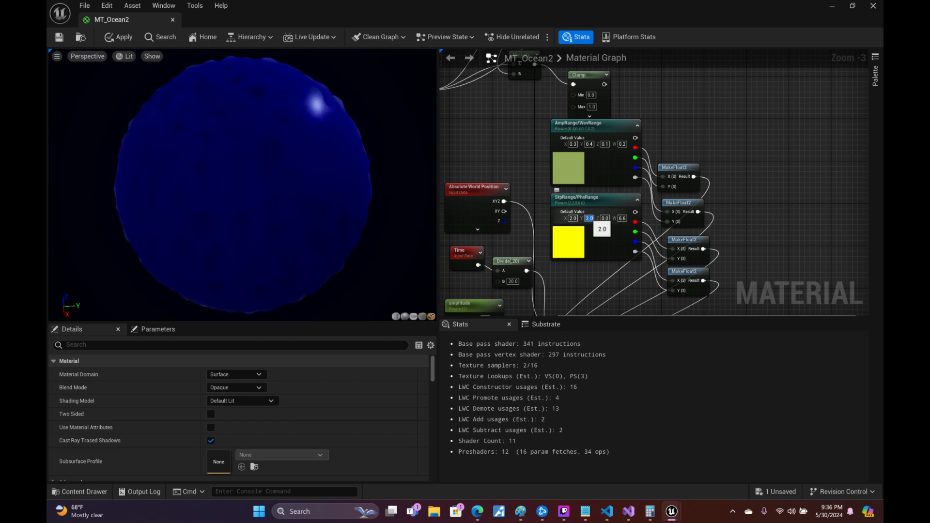
pyautogui.write('8')
pyautogui.click(755, 154)
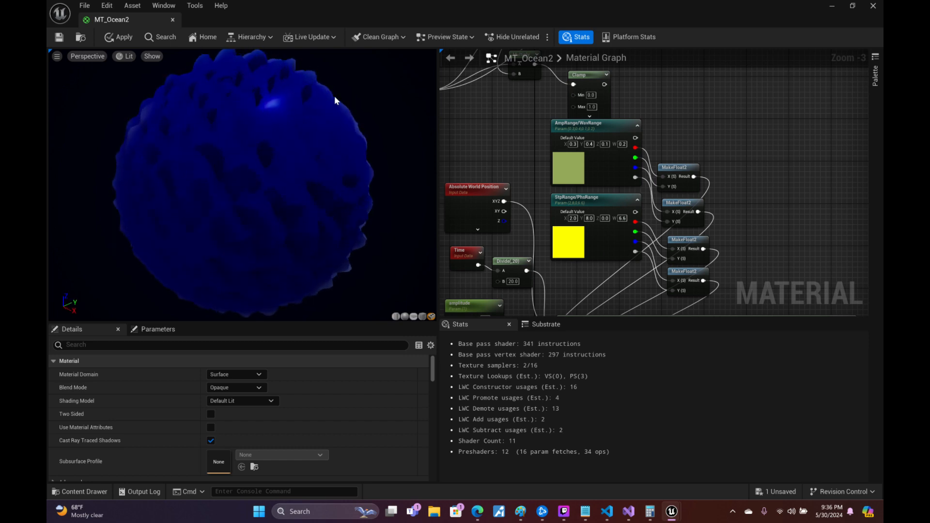
pyautogui.moveTo(328, 104); pyautogui.dragTo(318, 131)
# - Connect the output of the Mask (R G B) node directly to World Position Offset and check the sphere
pyautogui.moveTo(727, 218); pyautogui.dragTo(142, 208, button='right')
pyautogui.moveTo(628, 83); pyautogui.dragTo(622, 81, button='right')
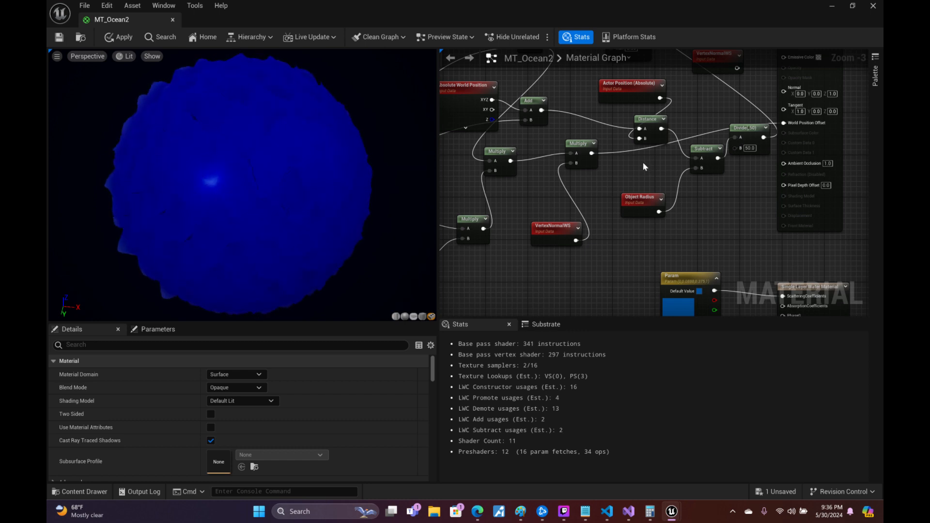
pyautogui.moveTo(643, 162); pyautogui.dragTo(929, 52, button='right')
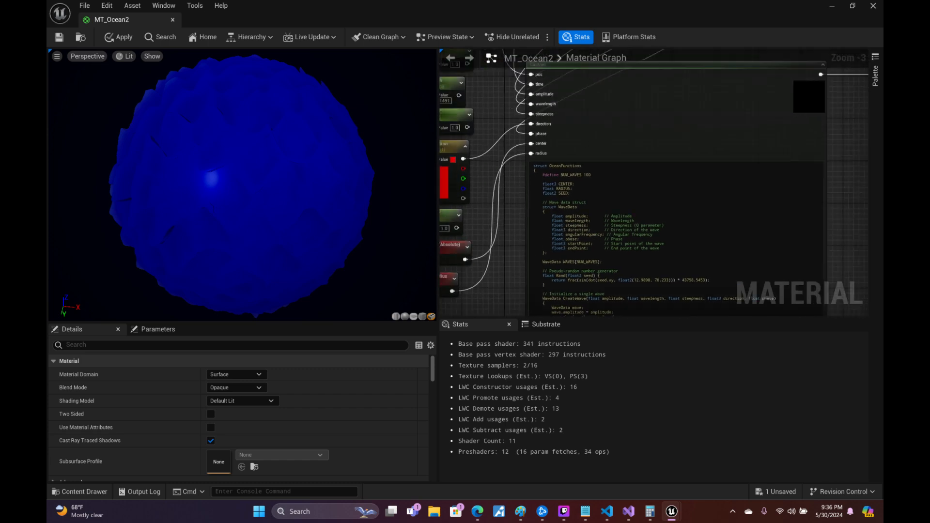
pyautogui.moveTo(865, 63); pyautogui.dragTo(244, 234, button='right')
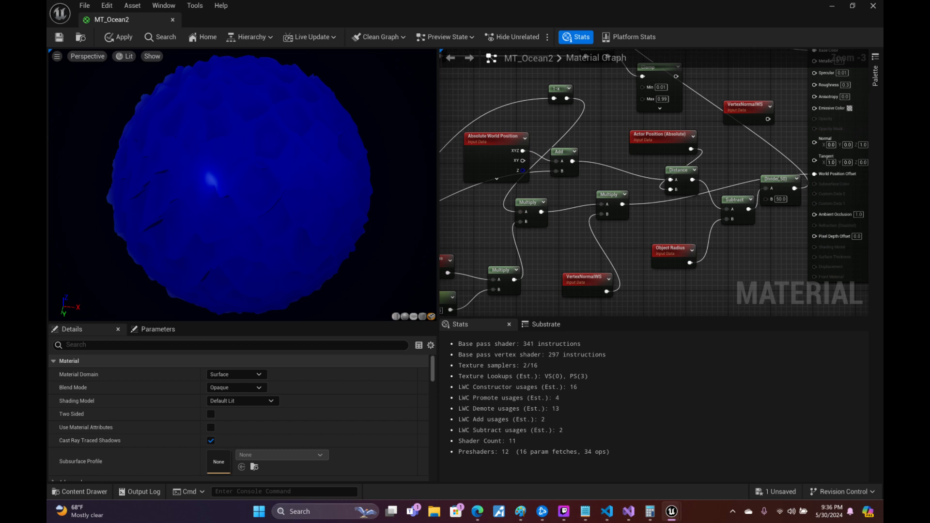
pyautogui.moveTo(412, 248); pyautogui.dragTo(558, 239, button='right')
pyautogui.moveTo(579, 211); pyautogui.dragTo(676, 204, button='right')
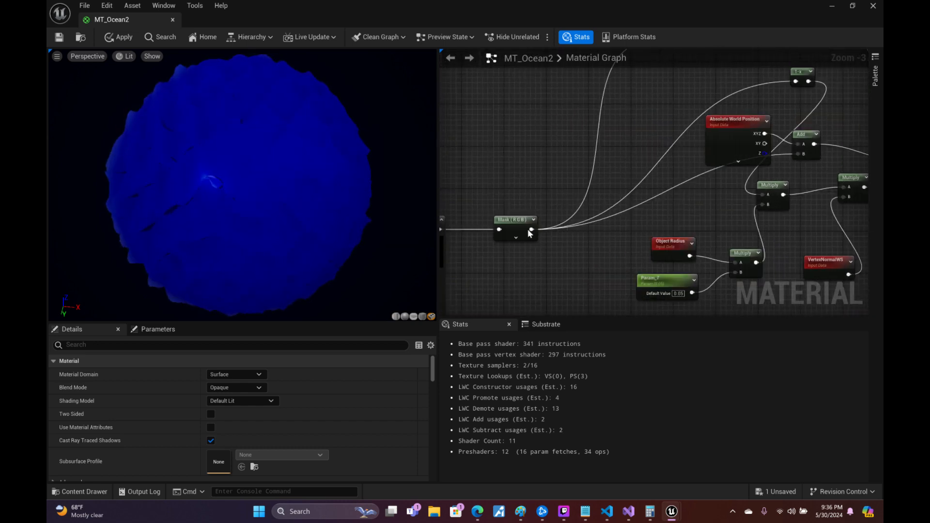
pyautogui.moveTo(532, 231); pyautogui.dragTo(731, 157)
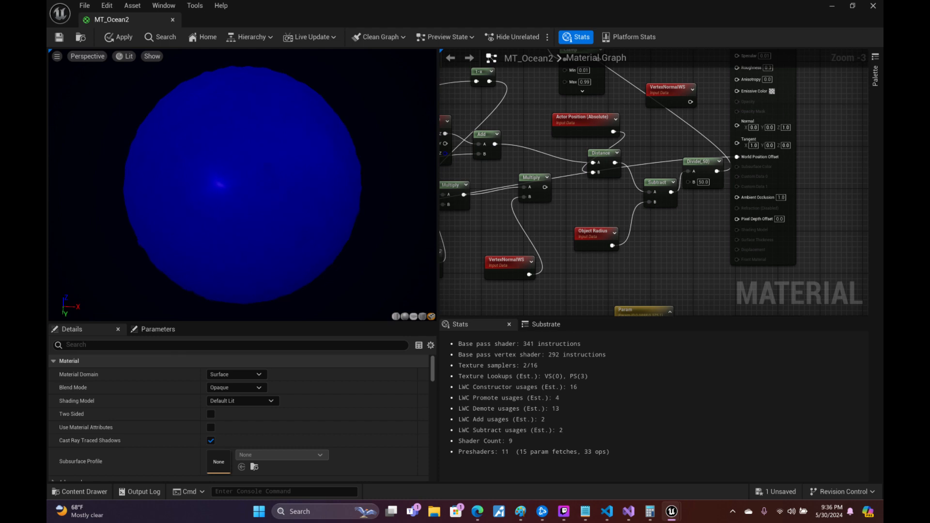
pyautogui.moveTo(219, 184); pyautogui.dragTo(286, 127)
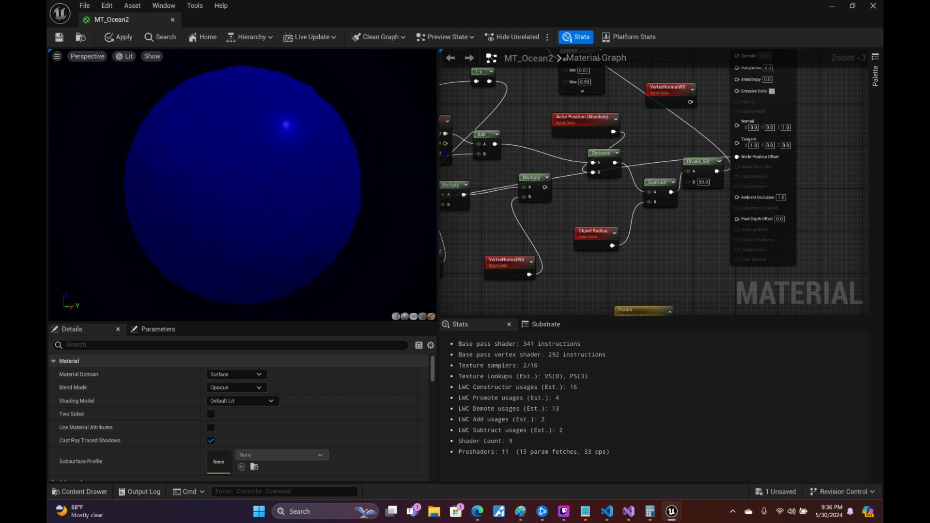
# - Switch the preview to Wireframe mode and set Y in StpRange/PhsRange to 2.0
pyautogui.moveTo(513, 164); pyautogui.dragTo(867, 112, button='right')
pyautogui.moveTo(722, 113); pyautogui.dragTo(847, 193, button='right')
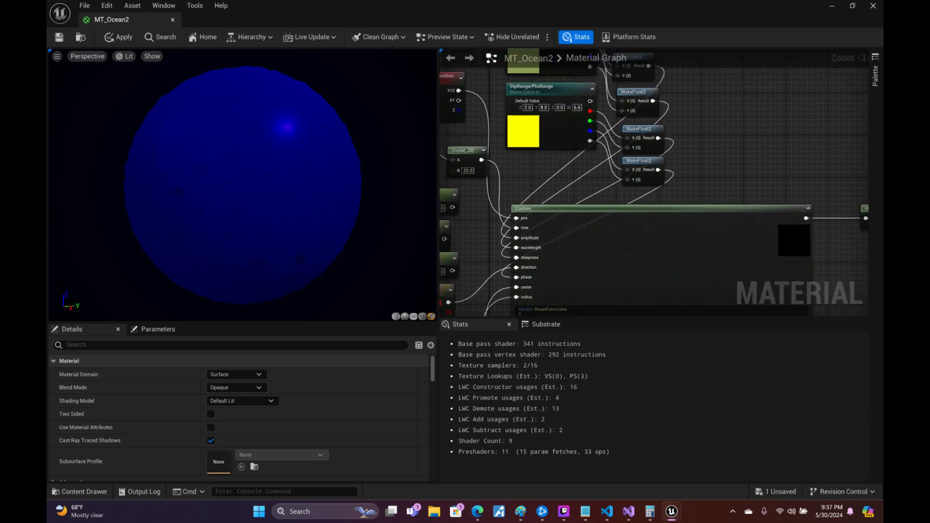
pyautogui.moveTo(526, 110); pyautogui.dragTo(657, 228, button='right')
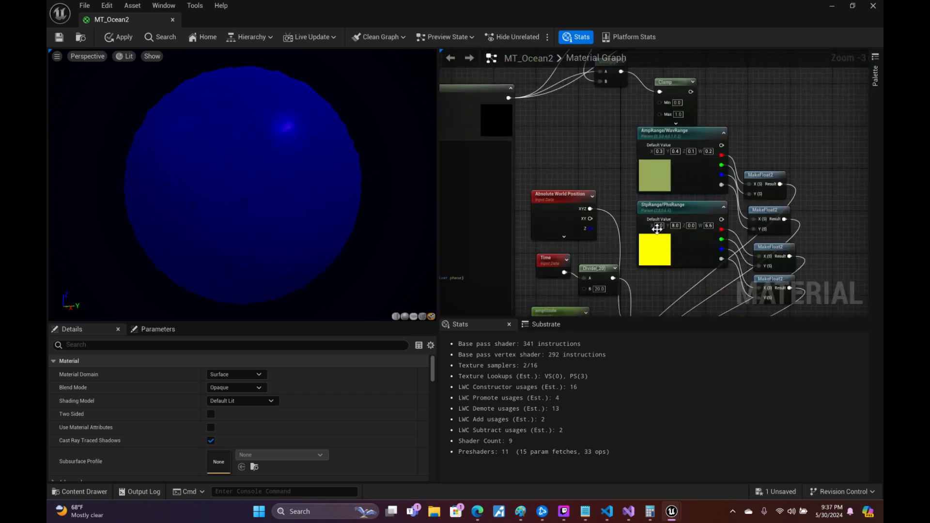
pyautogui.click(124, 56)
pyautogui.click(141, 117)
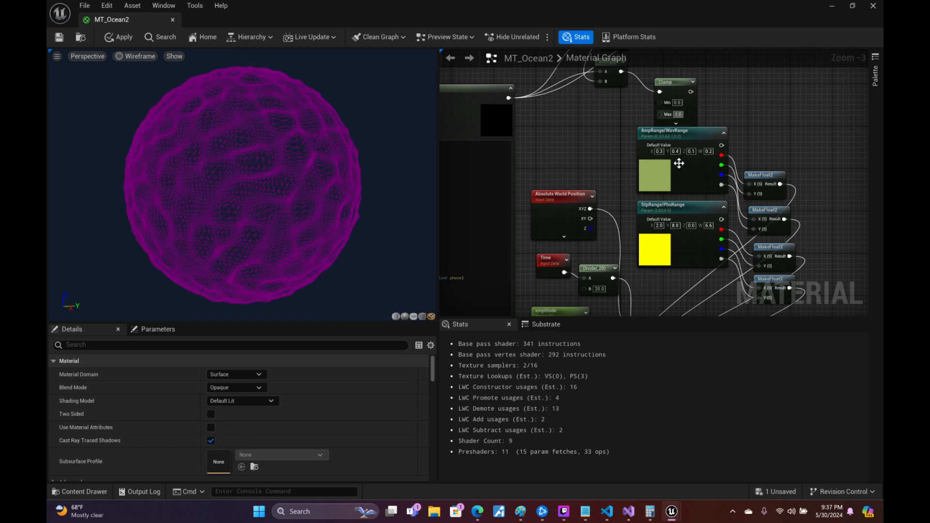
pyautogui.click(675, 226)
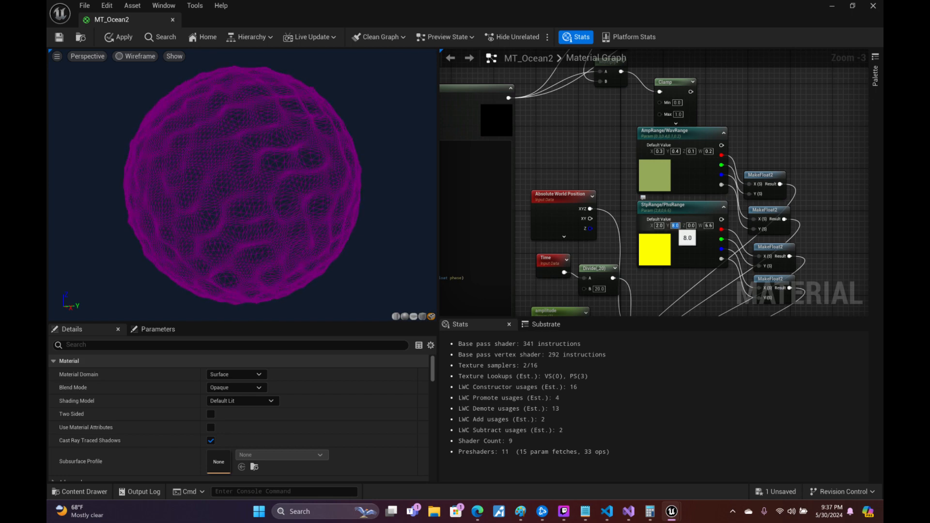
pyautogui.write('2')
pyautogui.press('Return')
pyautogui.click(675, 208)
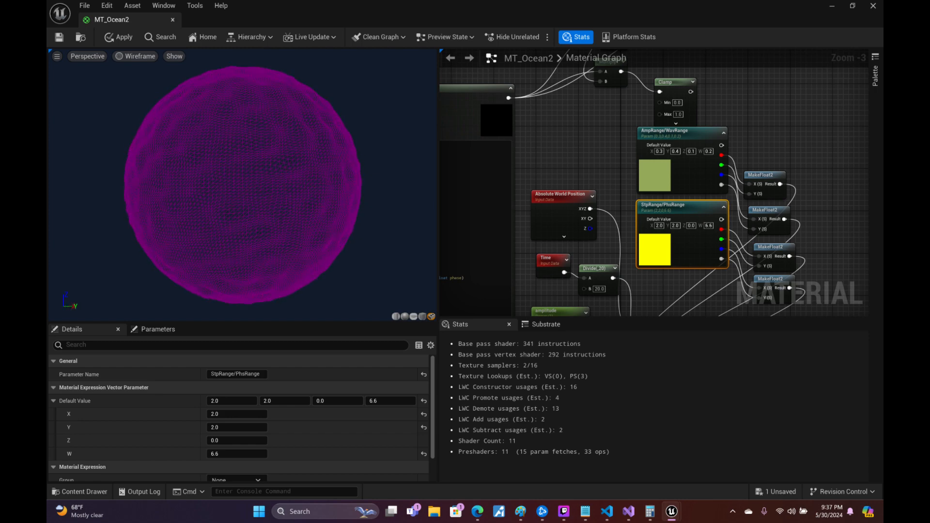
pyautogui.moveTo(270, 95); pyautogui.dragTo(220, 133)
# - Set X in StpRange/PhsRange to 0.0, trying Y at 3.0 before settling on 4.0
pyautogui.click(659, 226)
pyautogui.write('0')
pyautogui.click(586, 126)
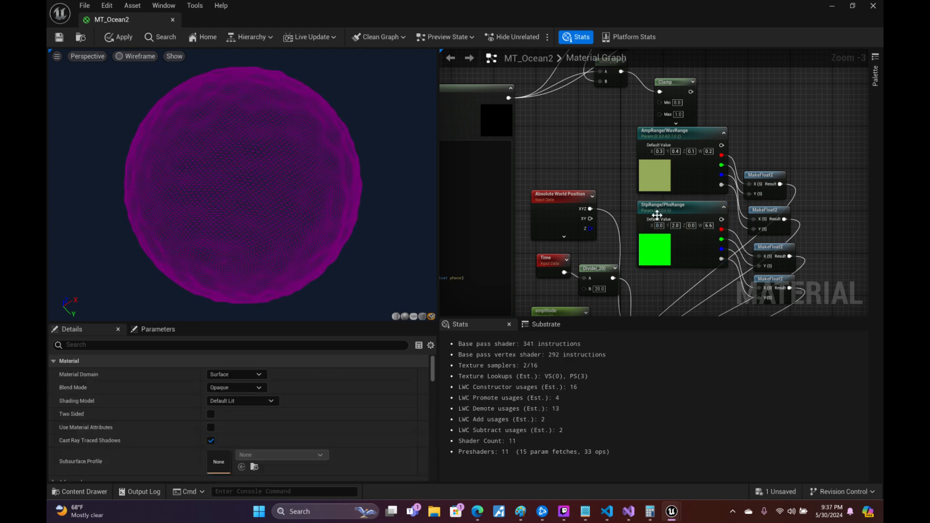
pyautogui.click(676, 226)
pyautogui.write('3')
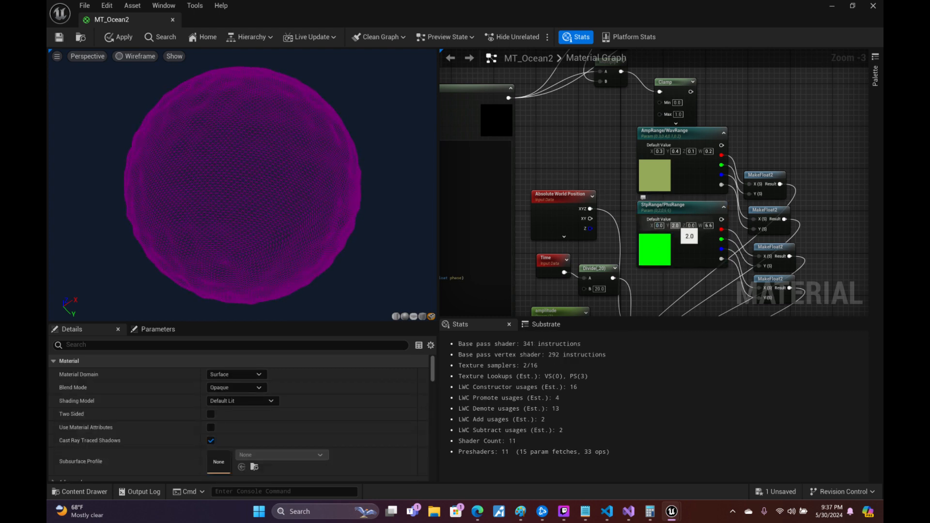
pyautogui.click(572, 138)
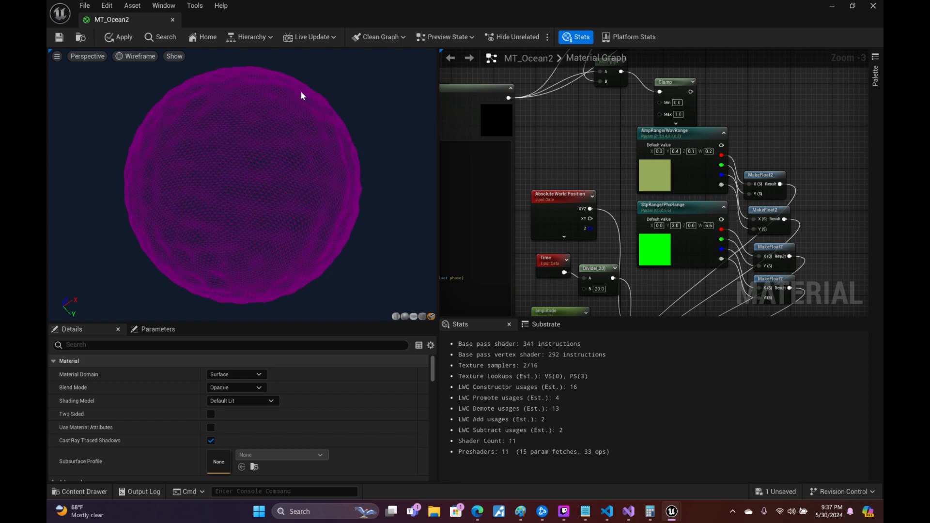
pyautogui.click(676, 226)
pyautogui.write('4')
pyautogui.click(564, 143)
# - Examine the wireframe sphere up close and from afar, then switch the preview to Lit mode and turn it
pyautogui.moveTo(274, 106); pyautogui.dragTo(274, 107)
pyautogui.moveTo(253, 100); pyautogui.dragTo(253, 126, button='right')
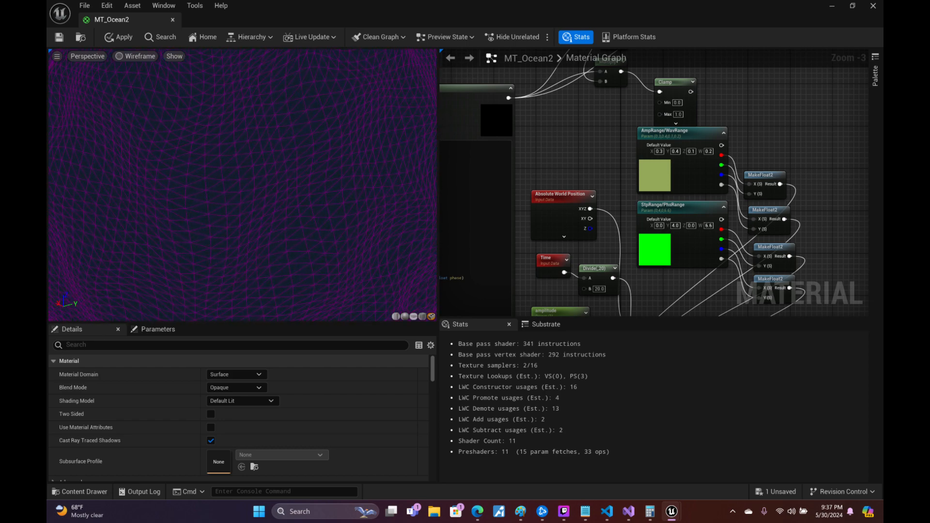
pyautogui.moveTo(253, 126); pyautogui.dragTo(253, 104, button='right')
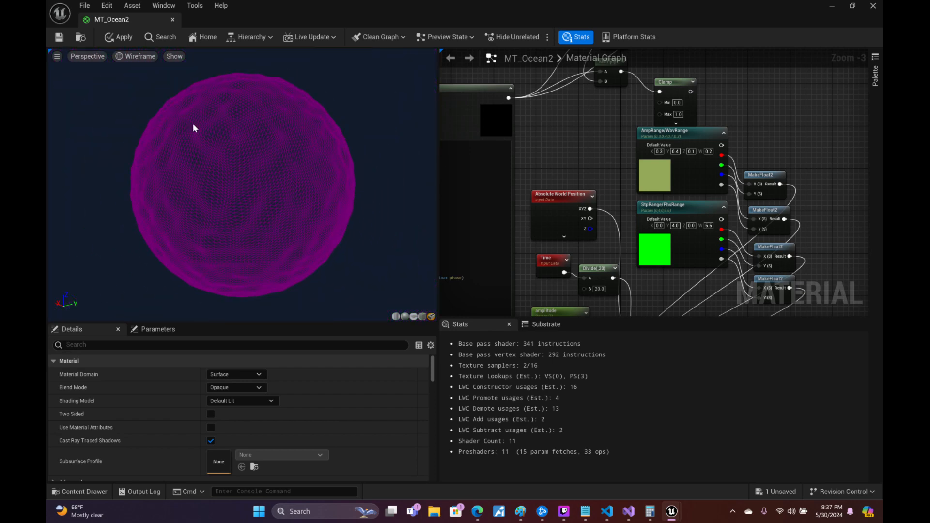
pyautogui.moveTo(164, 145); pyautogui.dragTo(218, 143)
pyautogui.click(136, 56)
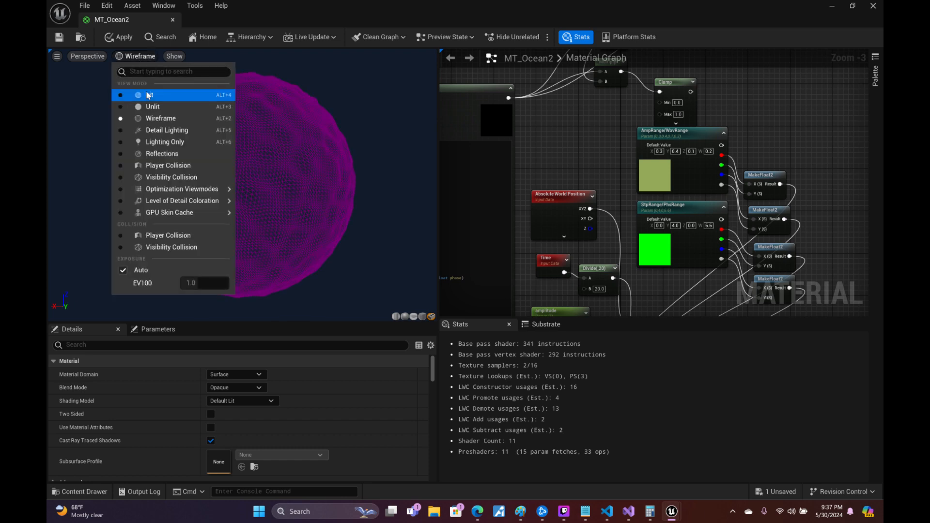
pyautogui.click(146, 92)
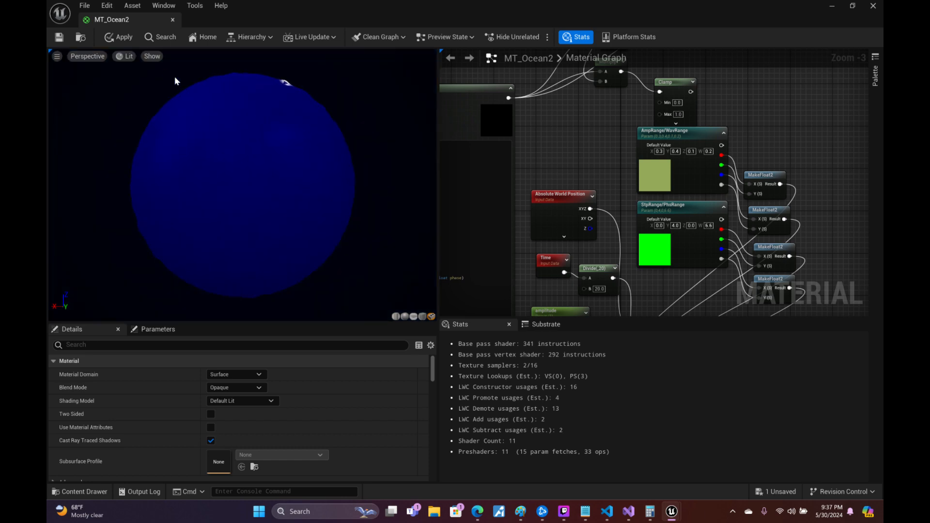
pyautogui.moveTo(170, 92); pyautogui.dragTo(78, 93)
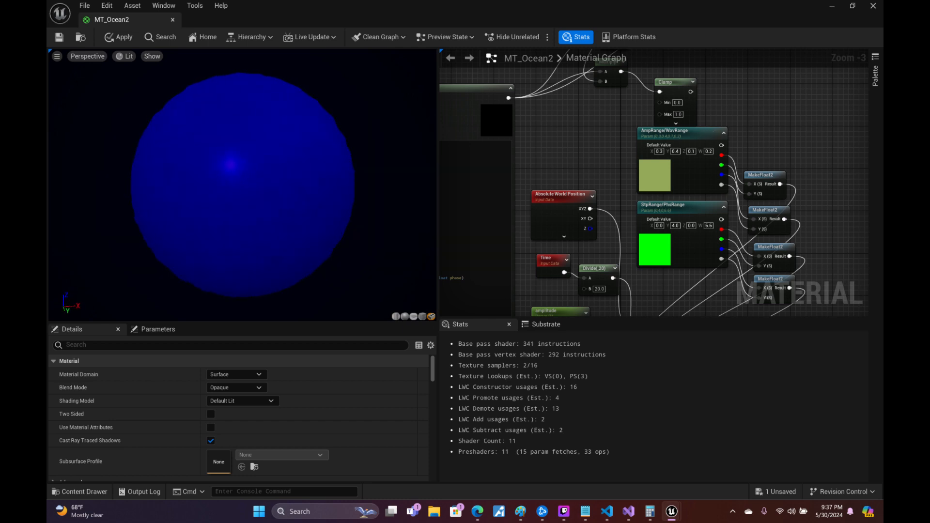
# - Move the Distance node beside the Add node and place Actor Position (Absolute) just above it
pyautogui.moveTo(819, 194); pyautogui.dragTo(446, 187, button='right')
pyautogui.moveTo(857, 191); pyautogui.dragTo(591, 168, button='right')
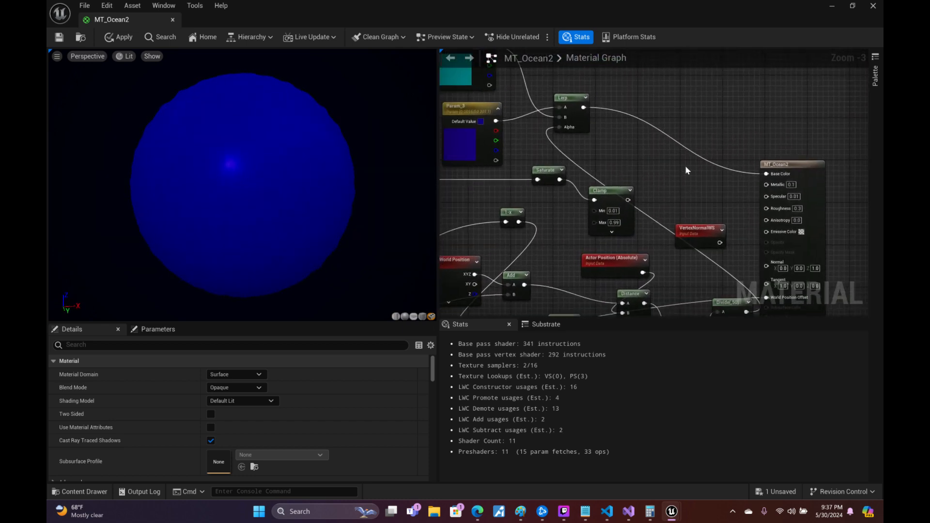
pyautogui.moveTo(689, 188); pyautogui.dragTo(640, 76, button='right')
pyautogui.moveTo(678, 193); pyautogui.dragTo(636, 210)
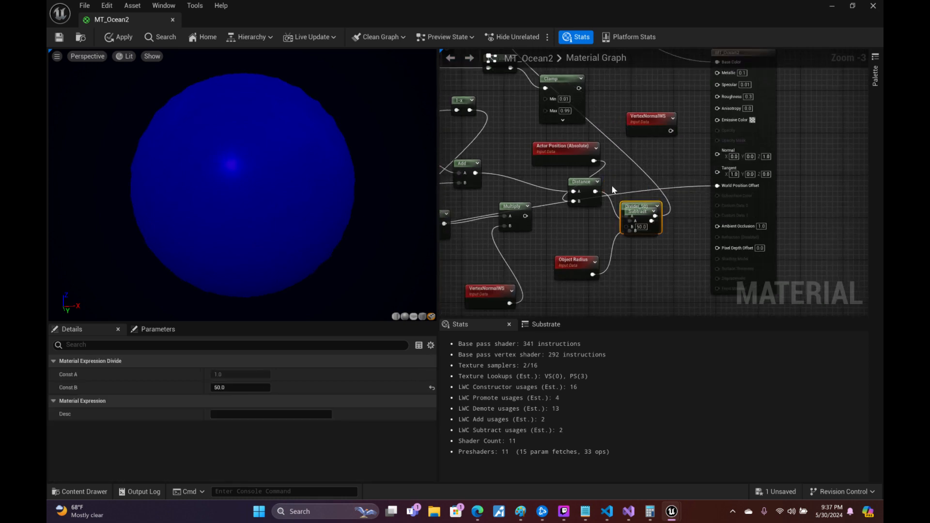
pyautogui.moveTo(570, 180)
pyautogui.mouseDown()
pyautogui.moveTo(570, 168)
pyautogui.moveTo(558, 168)
pyautogui.mouseUp()
pyautogui.moveTo(508, 154); pyautogui.dragTo(702, 159, button='right')
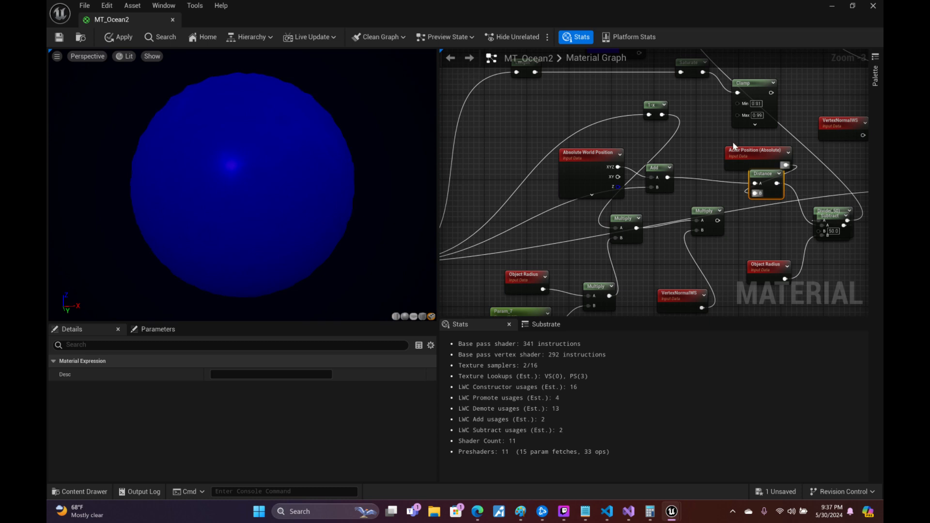
pyautogui.moveTo(733, 142); pyautogui.dragTo(709, 165)
pyautogui.moveTo(807, 168); pyautogui.dragTo(744, 164, button='right')
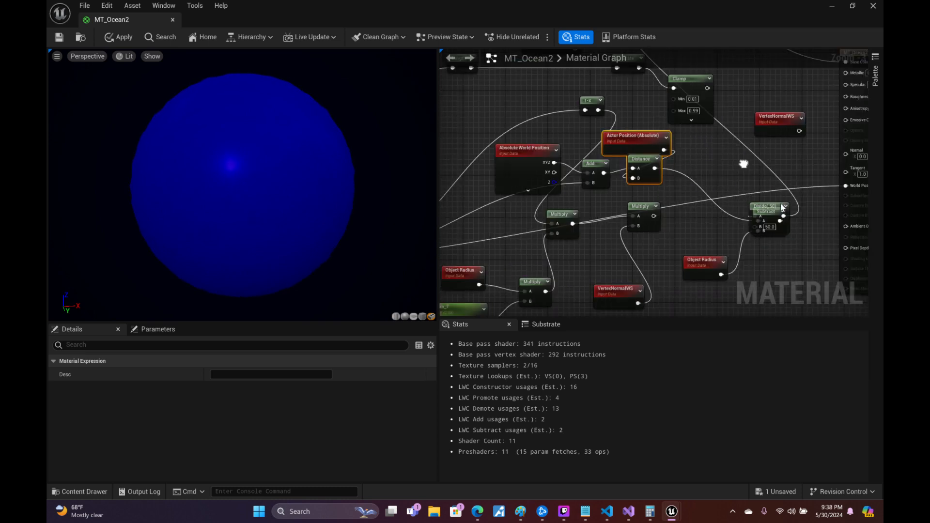
# - Line up the Subtract and Divide nodes after Distance and move the Object Radius node next to Subtract
pyautogui.moveTo(782, 208); pyautogui.dragTo(782, 161)
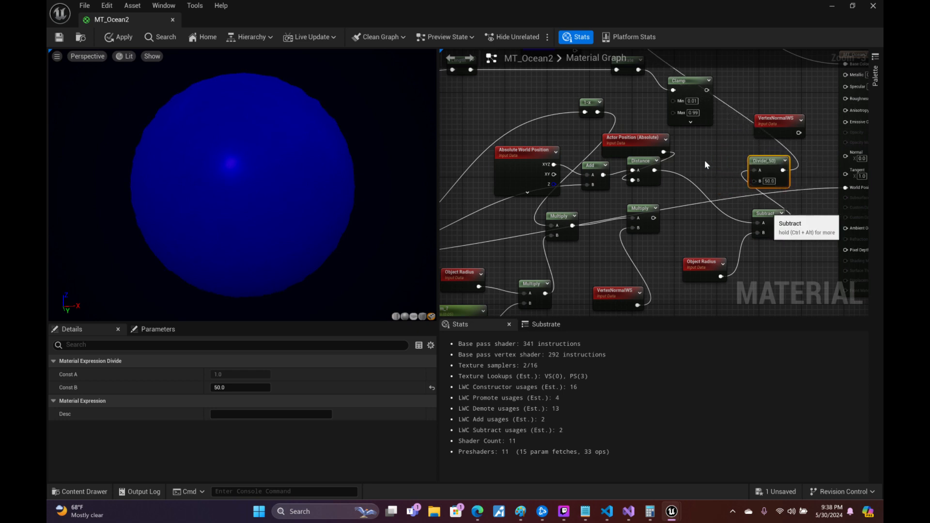
pyautogui.moveTo(765, 213); pyautogui.dragTo(703, 161)
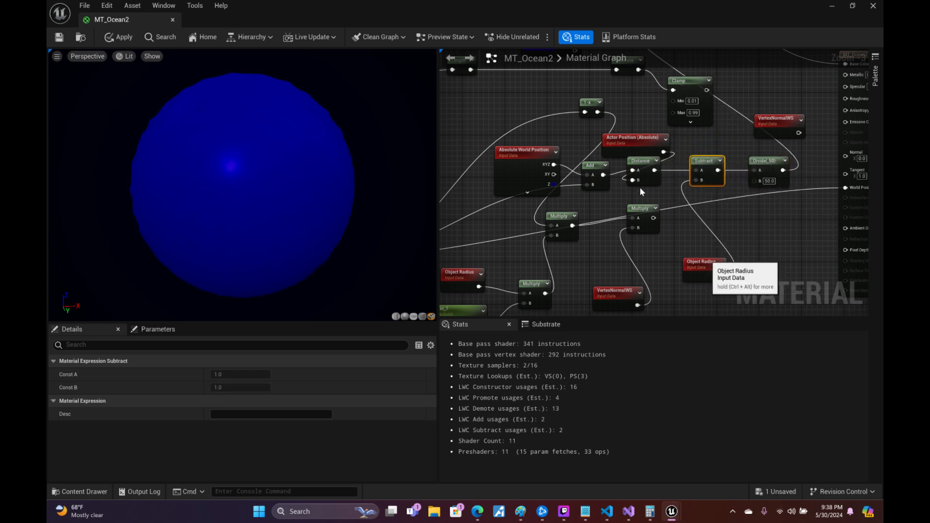
pyautogui.moveTo(702, 262); pyautogui.dragTo(662, 170)
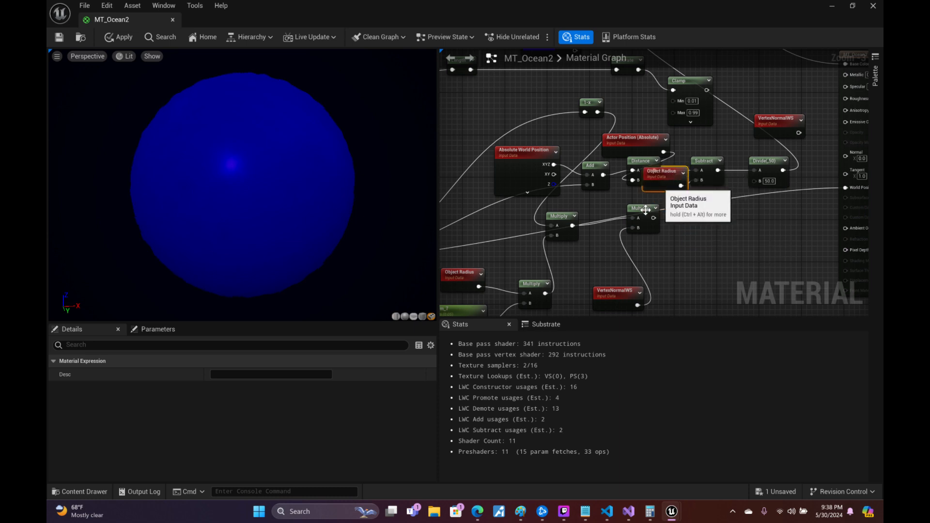
# - Delete the Multiply and VertexNormalWS pair, plus the neighbouring Object Radius, Param_T and two Multiply nodes, from the material graph
pyautogui.moveTo(646, 210); pyautogui.dragTo(599, 242)
pyautogui.moveTo(667, 253); pyautogui.dragTo(804, 189, button='right')
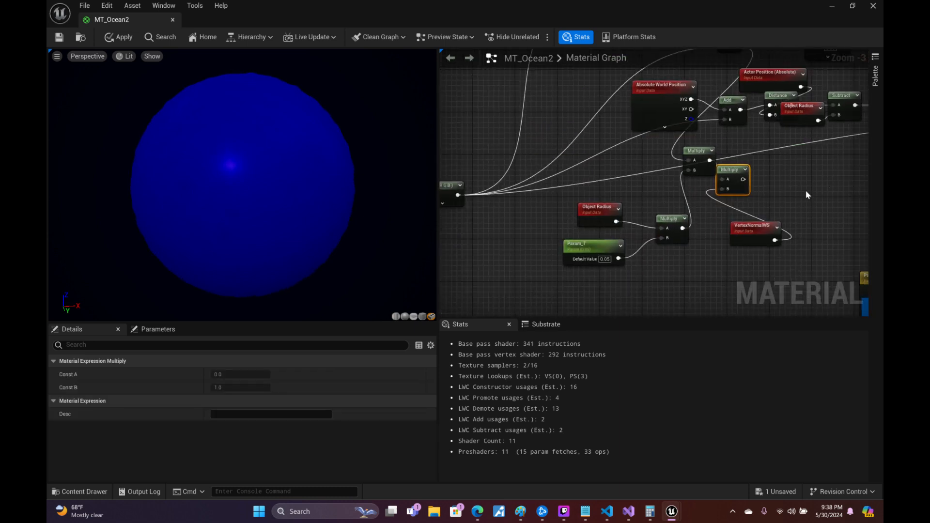
pyautogui.keyDown('shift'); pyautogui.click(737, 240); pyautogui.keyUp('shift')
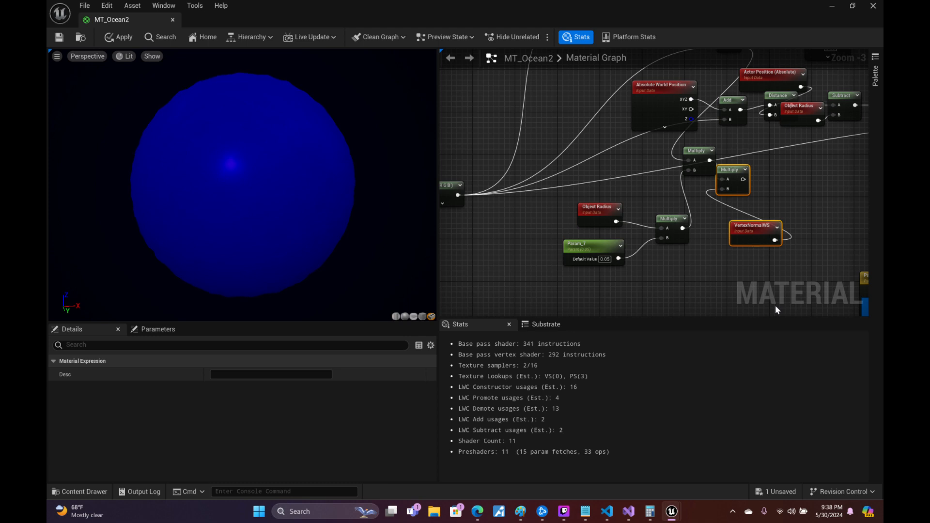
pyautogui.press('Delete')
pyautogui.moveTo(744, 147); pyautogui.dragTo(578, 244)
pyautogui.press('Delete')
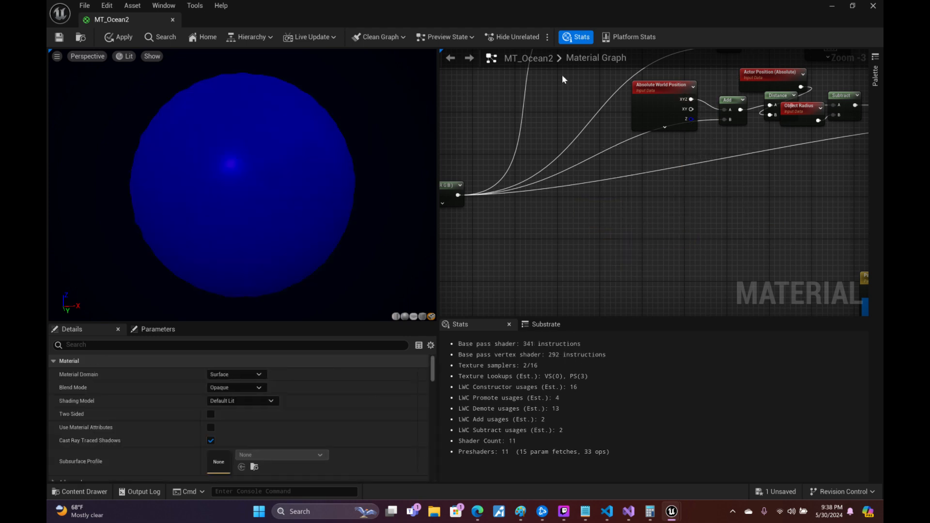
# - Examine the waves on the Lit preview sphere from several angles, both up close and from farther away
pyautogui.moveTo(231, 165); pyautogui.dragTo(256, 207)
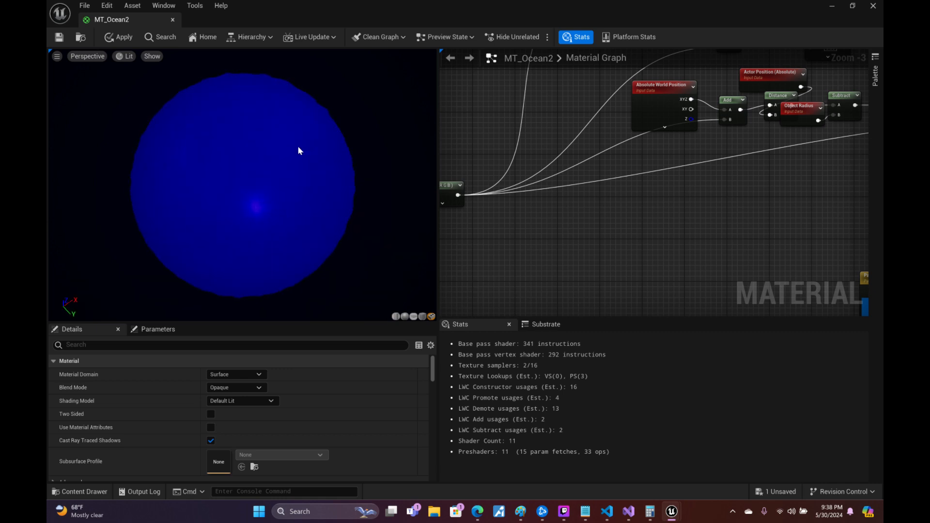
pyautogui.moveTo(256, 207); pyautogui.dragTo(300, 107)
pyautogui.scroll(3, 243, 185)
pyautogui.scroll(3, 242, 185)
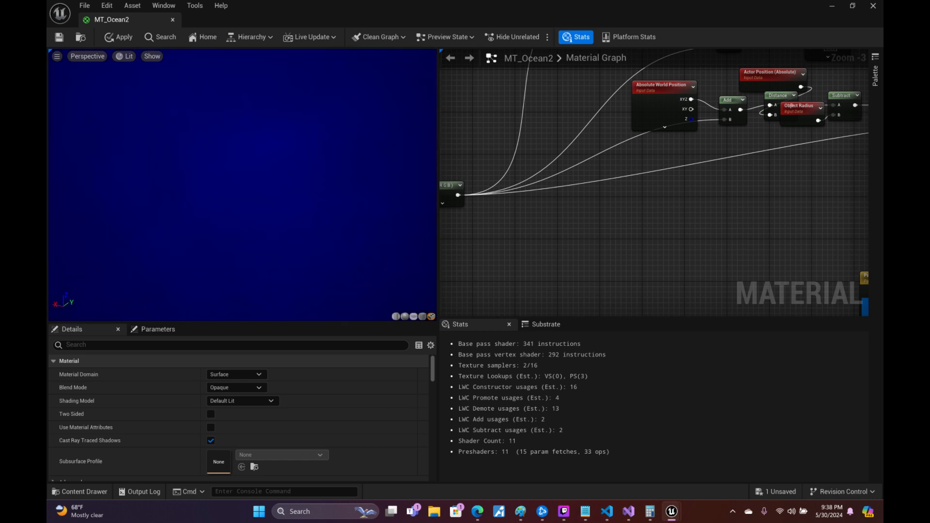
pyautogui.scroll(-3, 242, 185)
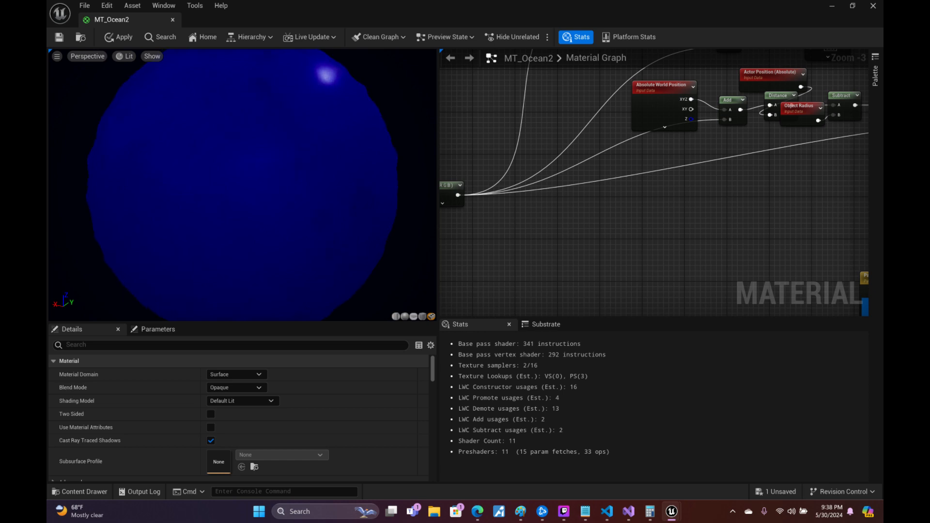
pyautogui.moveTo(237, 146)
pyautogui.mouseDown(button='right')
pyautogui.moveTo(237, 204)
pyautogui.moveTo(237, 147)
pyautogui.mouseUp(button='right')
pyautogui.moveTo(237, 147); pyautogui.dragTo(190, 177)
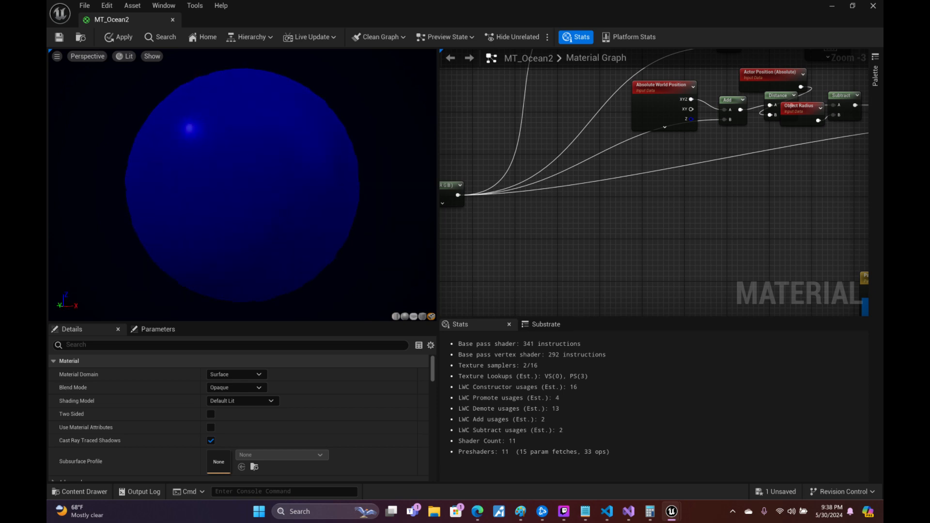
pyautogui.moveTo(259, 129); pyautogui.dragTo(259, 92, button='right')
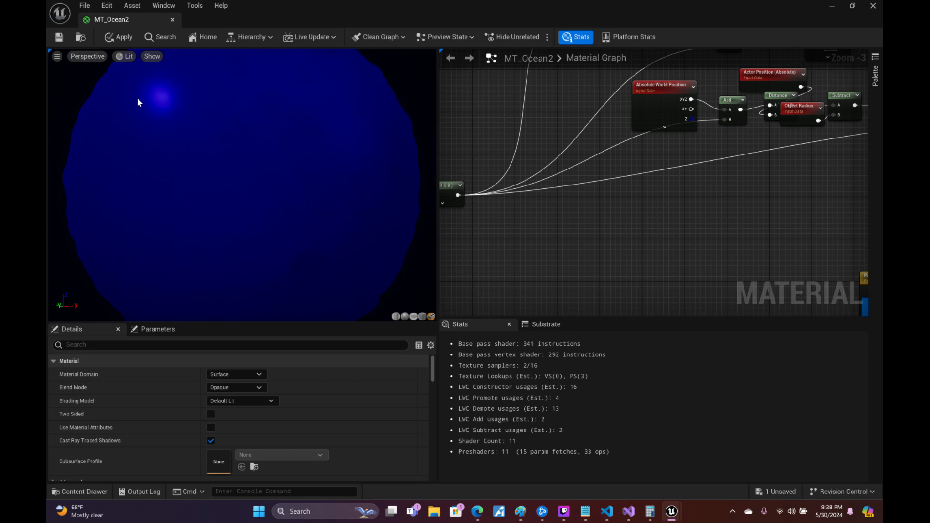
# - Switch the preview to Wireframe mode and view the whole sphere from farther away
pyautogui.click(125, 57)
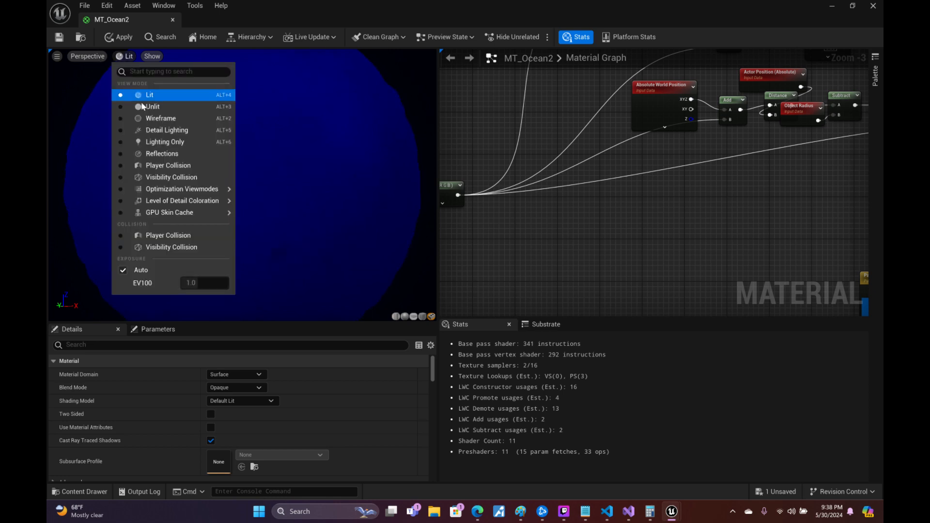
pyautogui.click(147, 125)
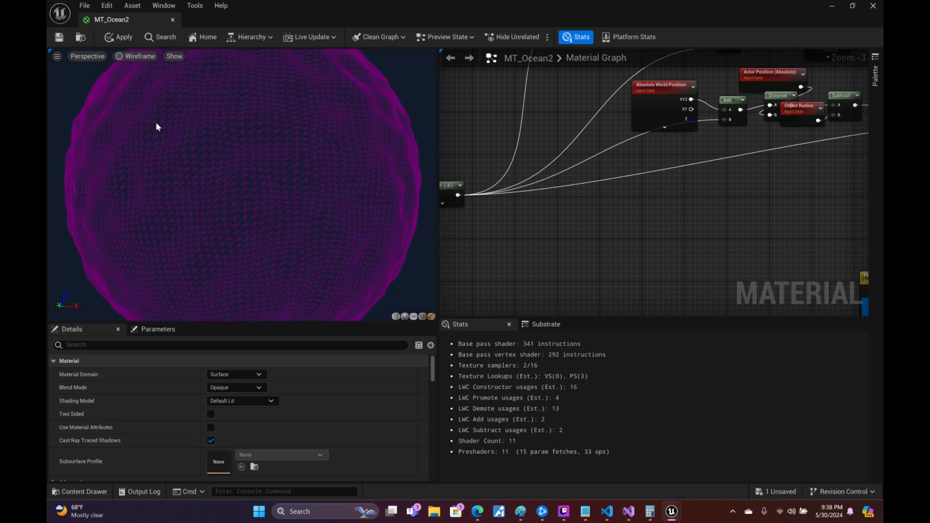
pyautogui.moveTo(243, 159); pyautogui.dragTo(243, 211, button='right')
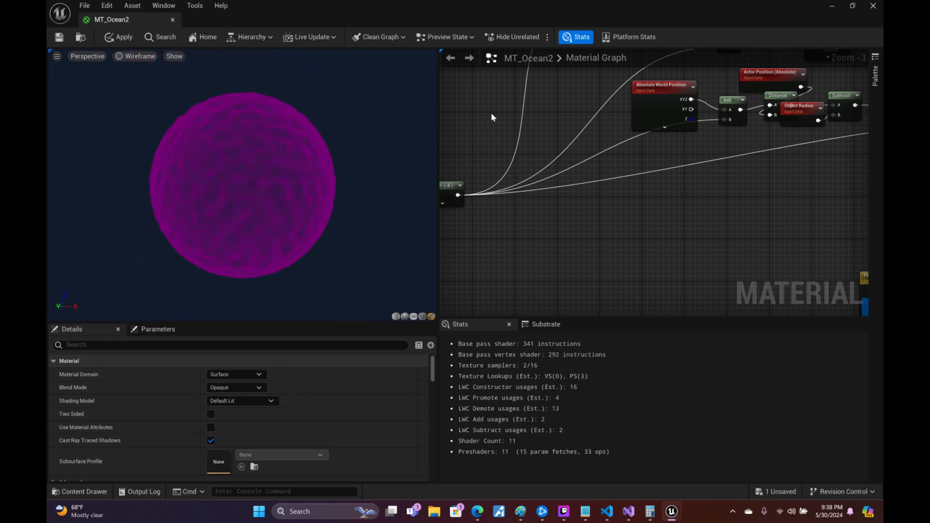
# - Set W in the AmpRange/WavRange parameter to 0.8
pyautogui.moveTo(479, 122); pyautogui.dragTo(639, 252, button='right')
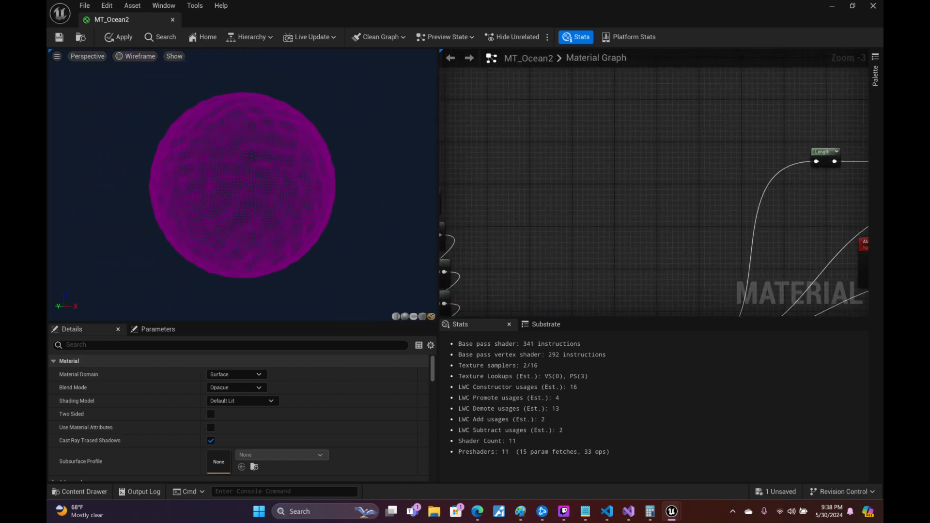
pyautogui.moveTo(467, 232); pyautogui.dragTo(754, 95, button='right')
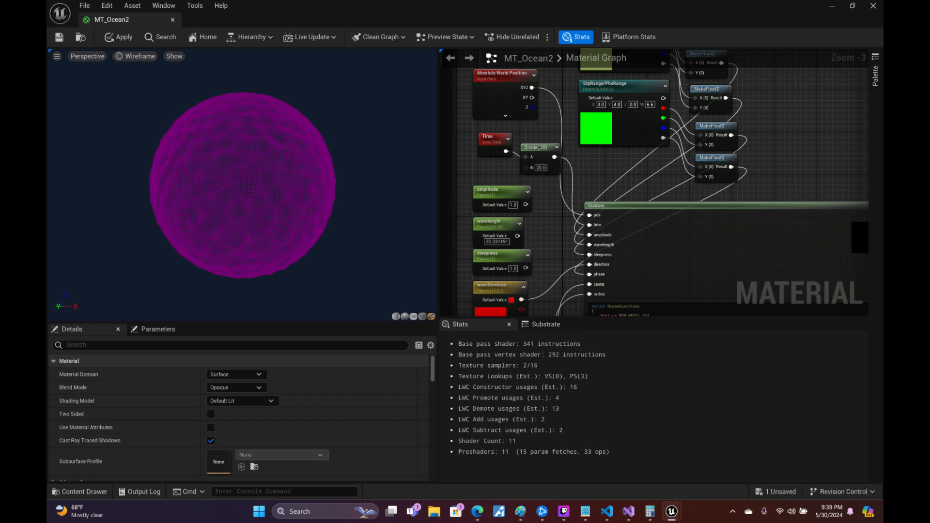
pyautogui.moveTo(685, 148); pyautogui.dragTo(662, 297, button='right')
pyautogui.click(627, 181)
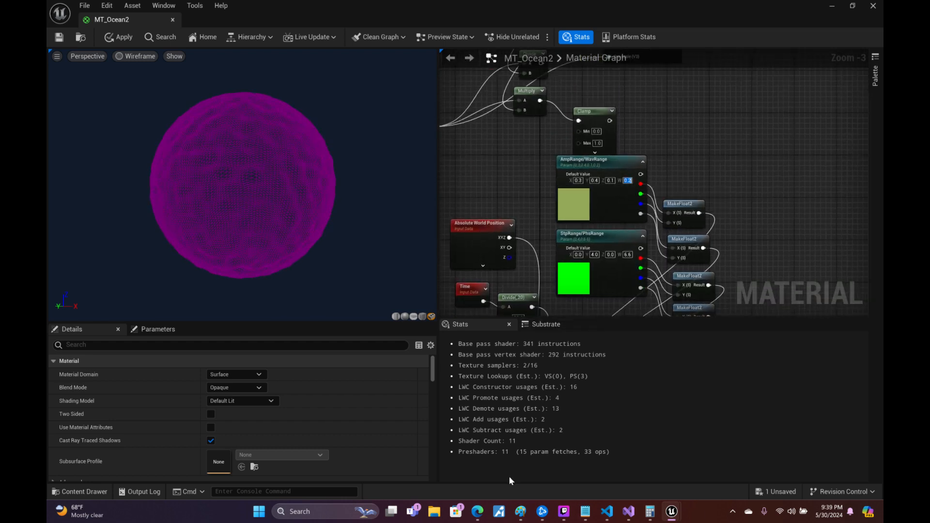
pyautogui.write('0.8')
pyautogui.press('Return')
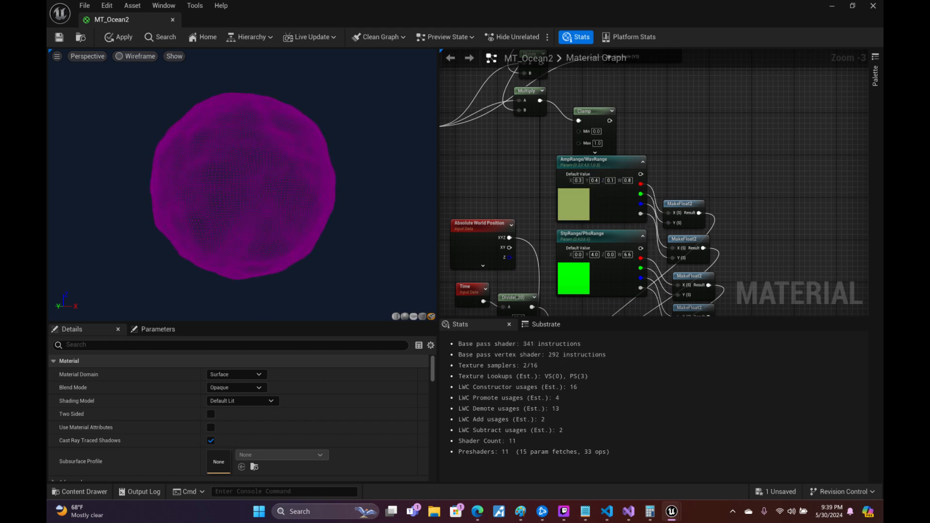
# - Widen the preview viewport to inspect the wireframe sphere from different angles, and save the material
pyautogui.moveTo(242, 194); pyautogui.dragTo(312, 180)
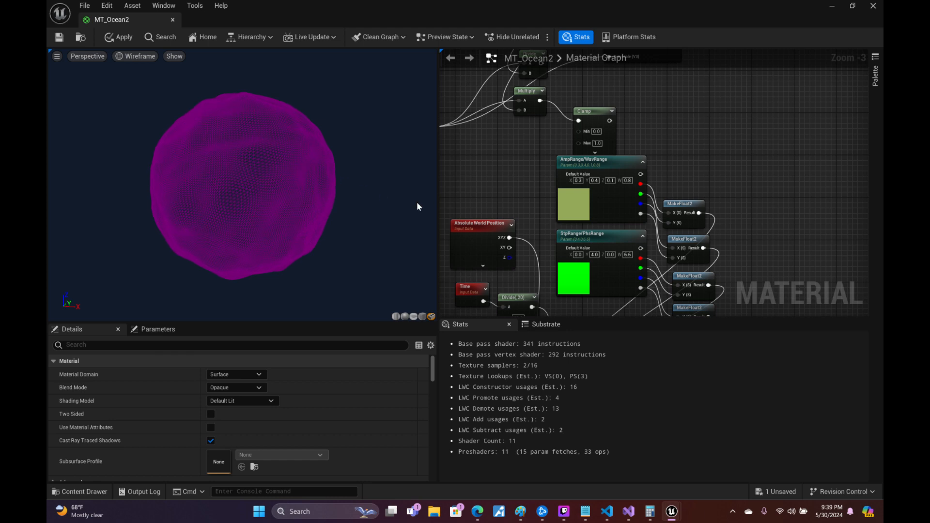
pyautogui.moveTo(438, 169); pyautogui.dragTo(609, 169)
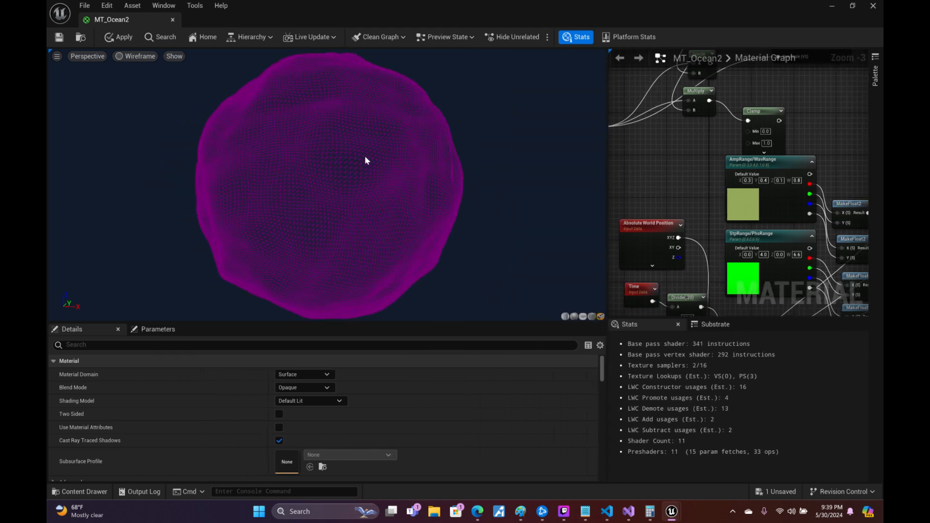
pyautogui.moveTo(359, 136); pyautogui.dragTo(359, 181)
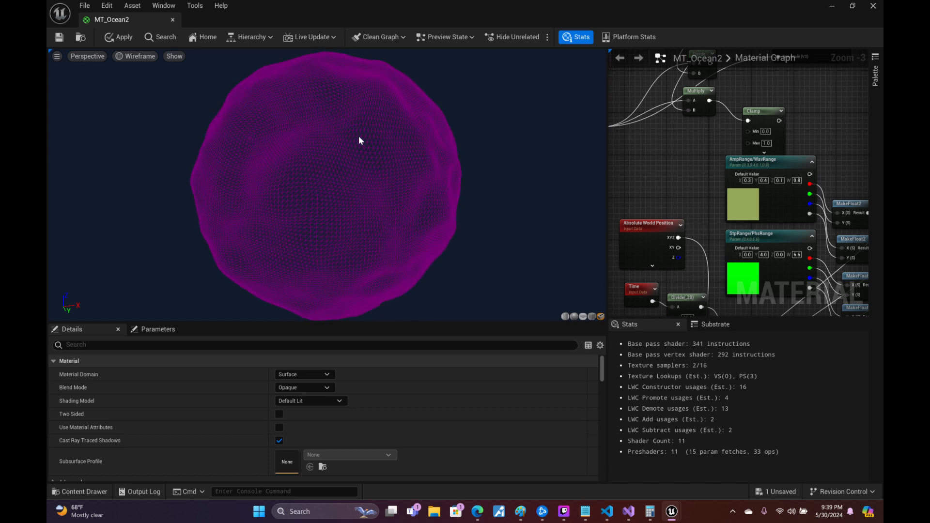
pyautogui.click(65, 38)
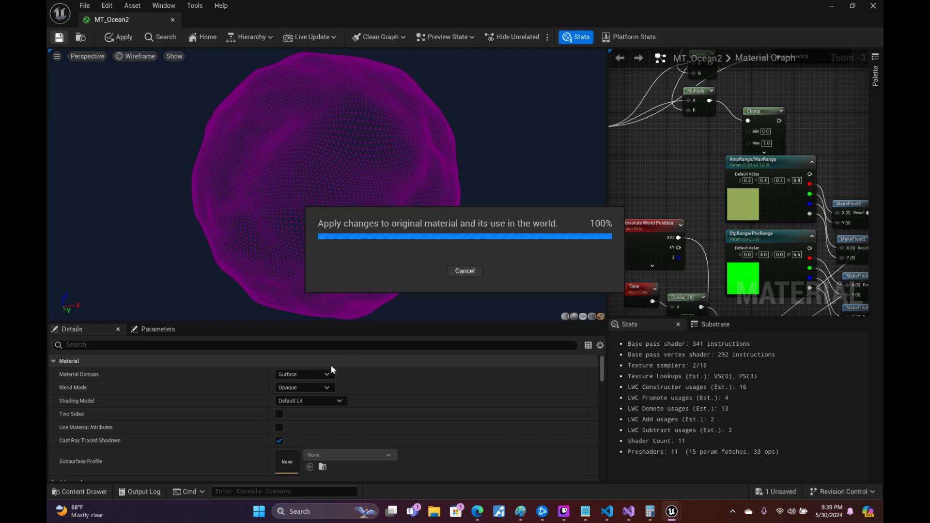
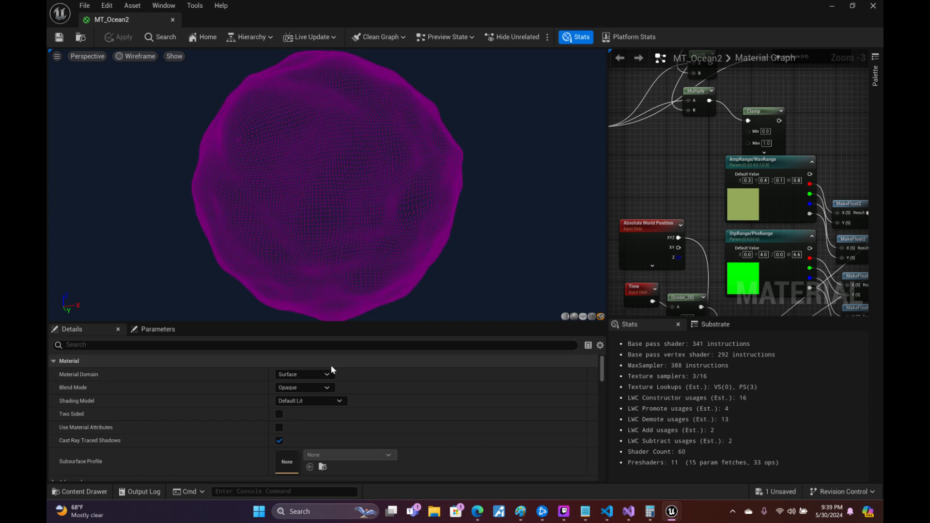
# - Try Z at 0.2 and W at 2.0 in the AmpRange/WavRange parameter
pyautogui.click(780, 181)
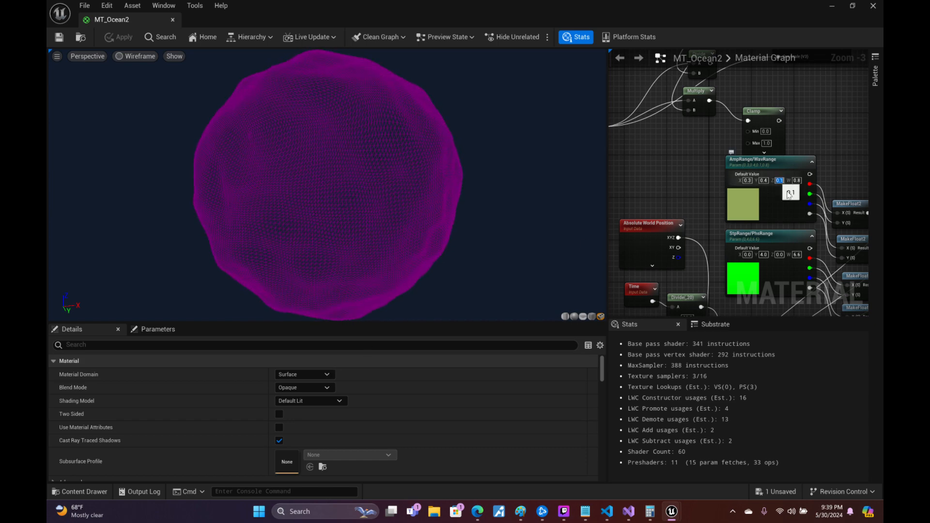
pyautogui.write('0.2')
pyautogui.press('Return')
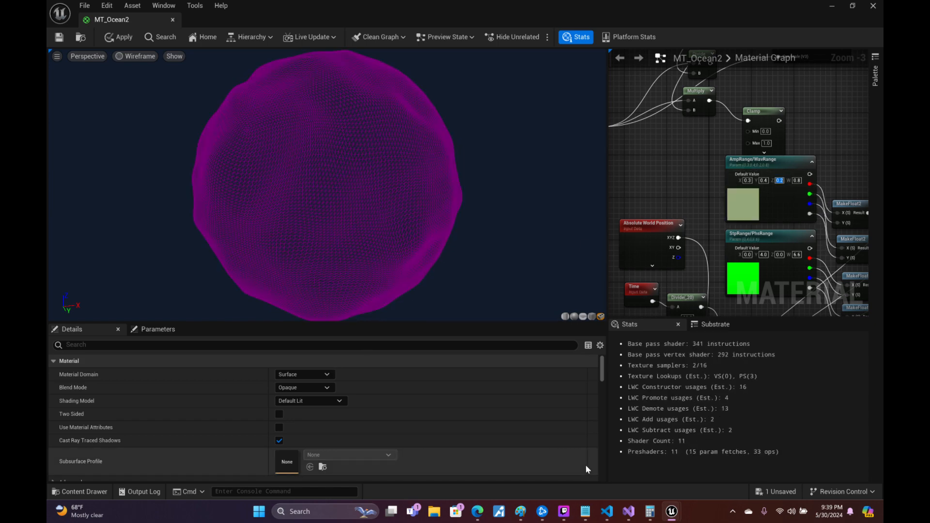
pyautogui.click(797, 181)
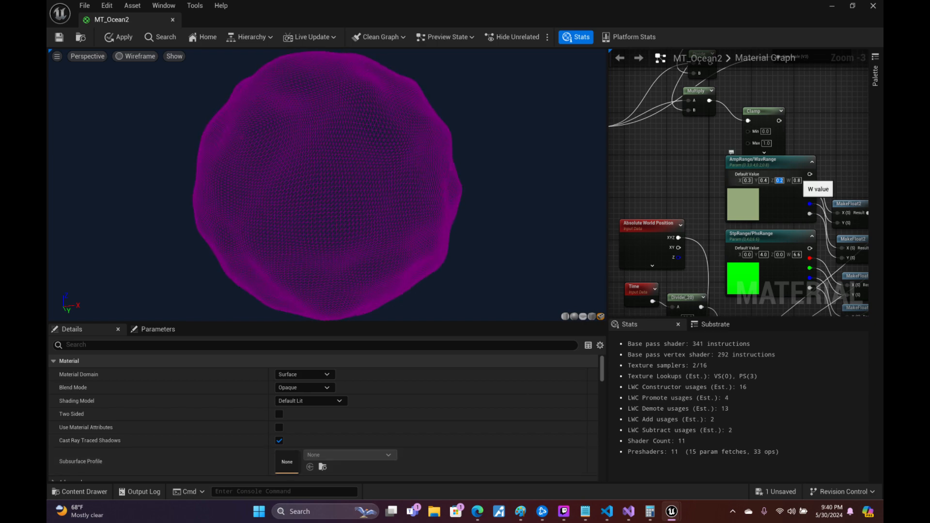
pyautogui.write('2')
pyautogui.press('Return')
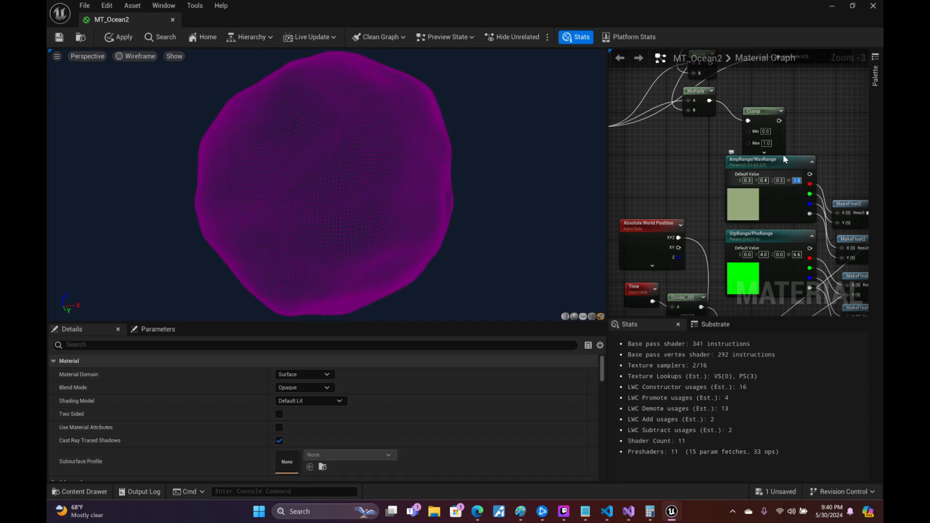
# - Set Z in AmpRange/WavRange to 0.02 and check the wireframe sphere from several sides and from afar
pyautogui.click(779, 181)
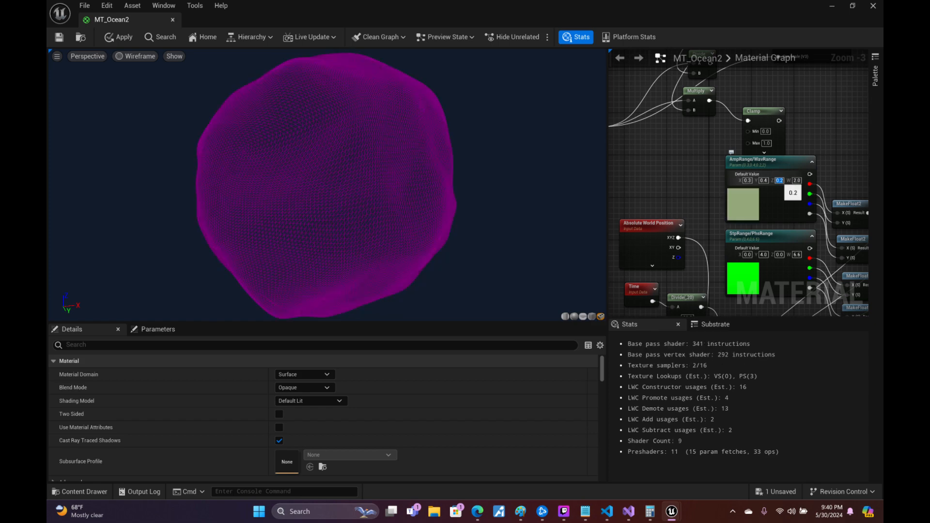
pyautogui.write('0.02')
pyautogui.press('Return')
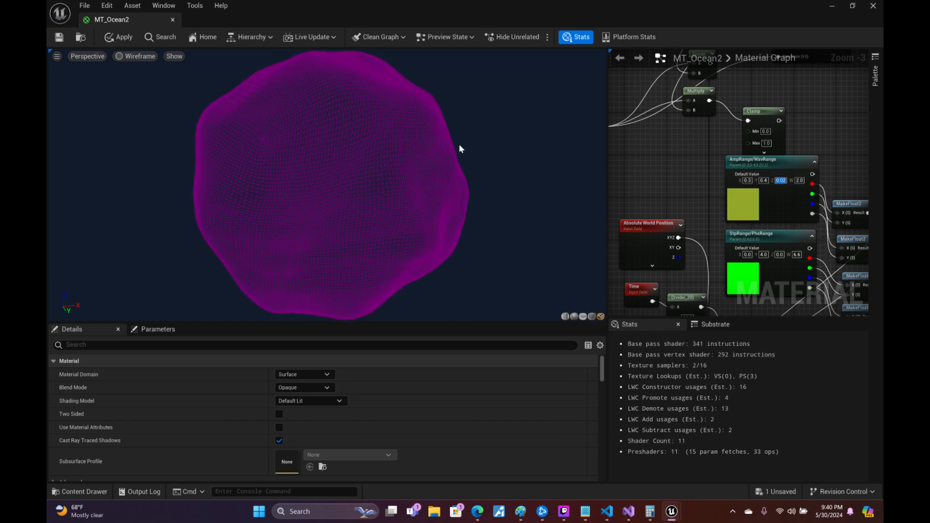
pyautogui.moveTo(454, 155); pyautogui.dragTo(361, 156)
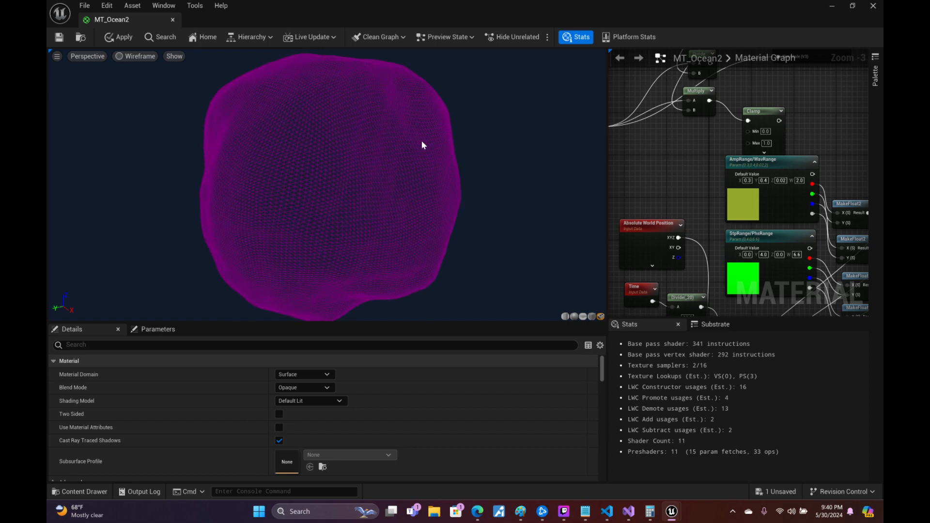
pyautogui.moveTo(360, 163); pyautogui.dragTo(412, 164)
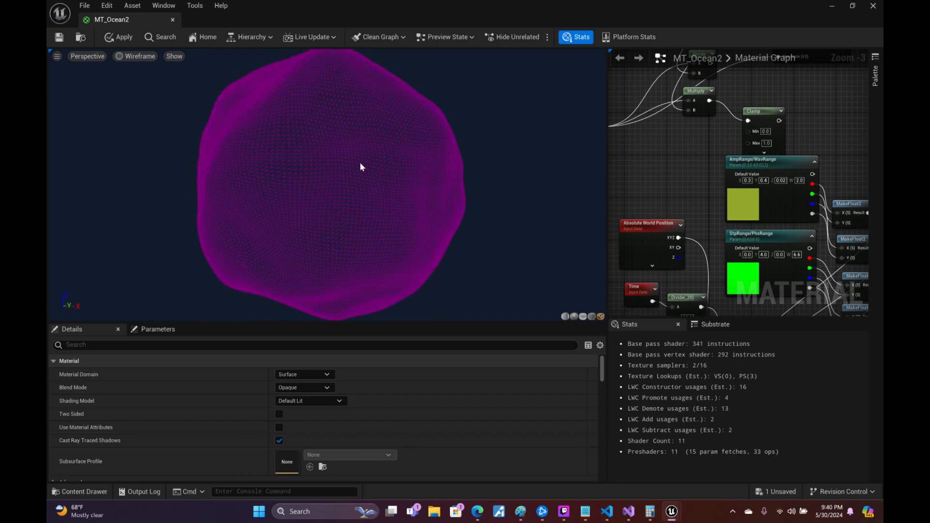
pyautogui.moveTo(330, 161); pyautogui.dragTo(388, 162)
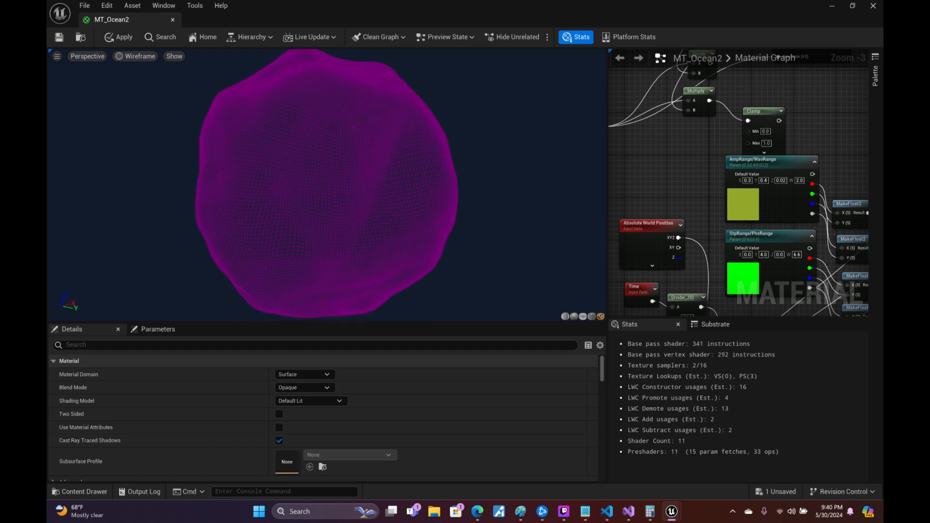
pyautogui.moveTo(339, 161); pyautogui.dragTo(324, 162)
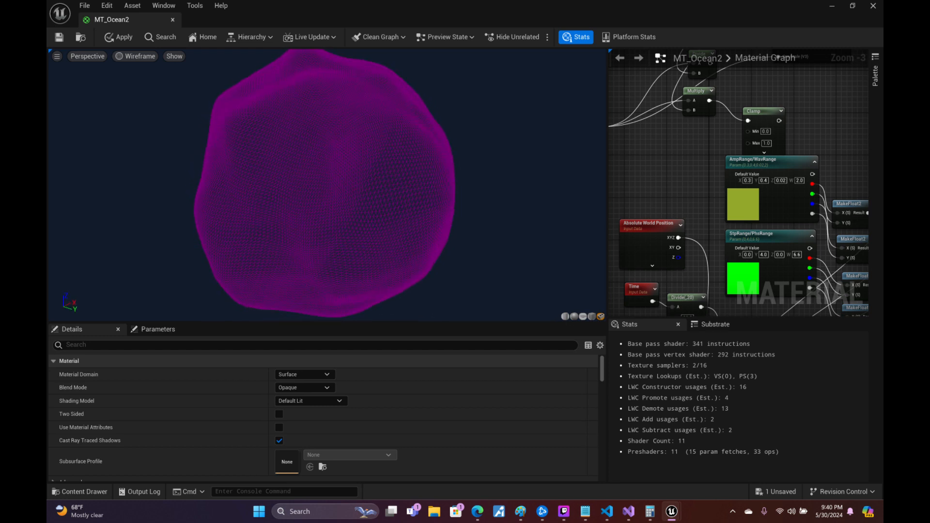
pyautogui.moveTo(325, 161); pyautogui.dragTo(325, 194, button='right')
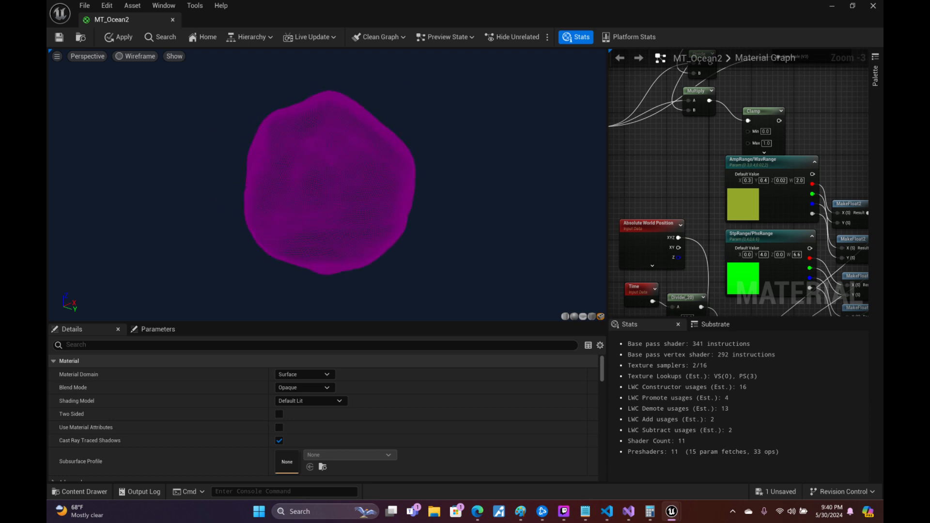
# - Set W in AmpRange/WavRange to 0.5 and look at the wireframe sphere up close
pyautogui.click(800, 180)
pyautogui.write('0.5')
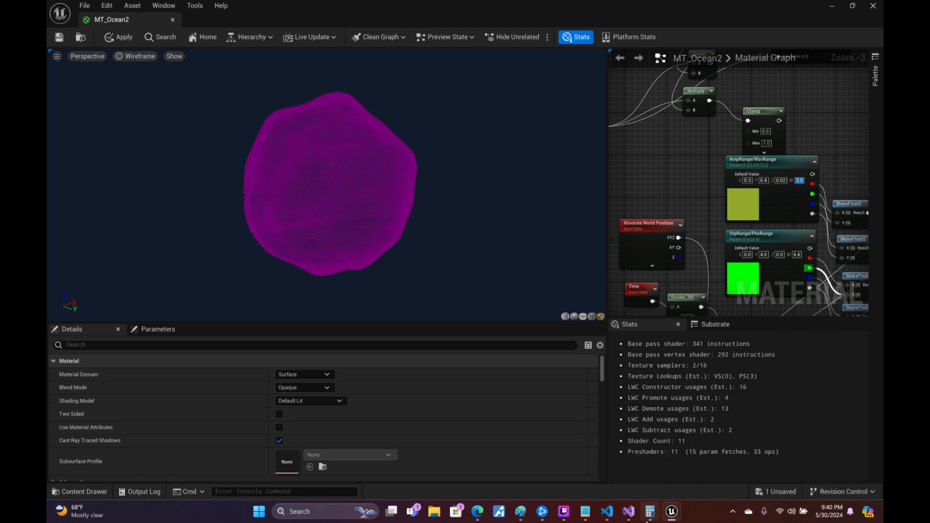
pyautogui.press('Return')
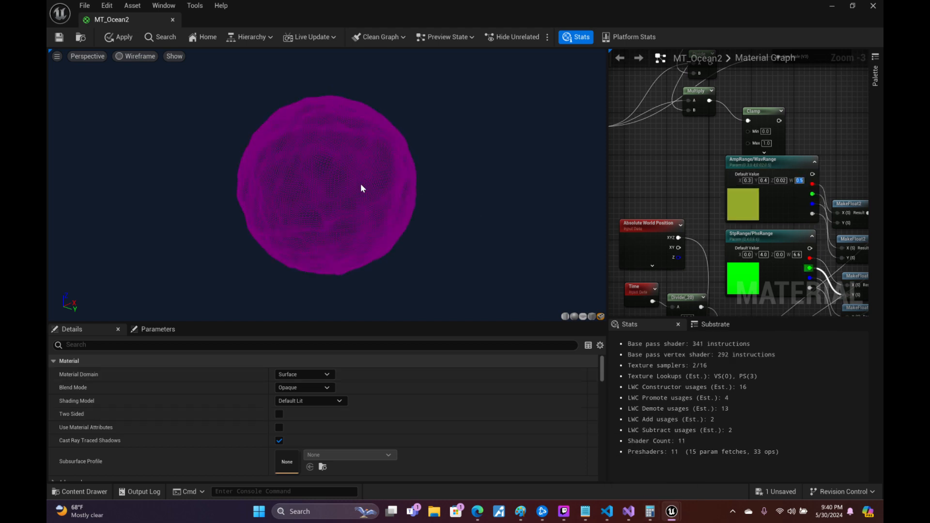
pyautogui.moveTo(340, 194); pyautogui.dragTo(339, 136, button='right')
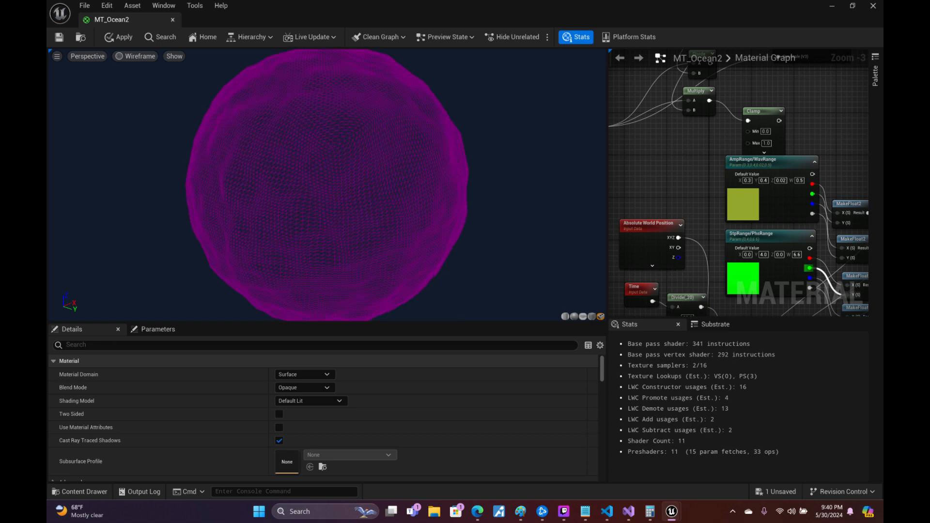
# - Set Z to 0.05 and X to 0.2 in the AmpRange/WavRange parameter
pyautogui.click(781, 181)
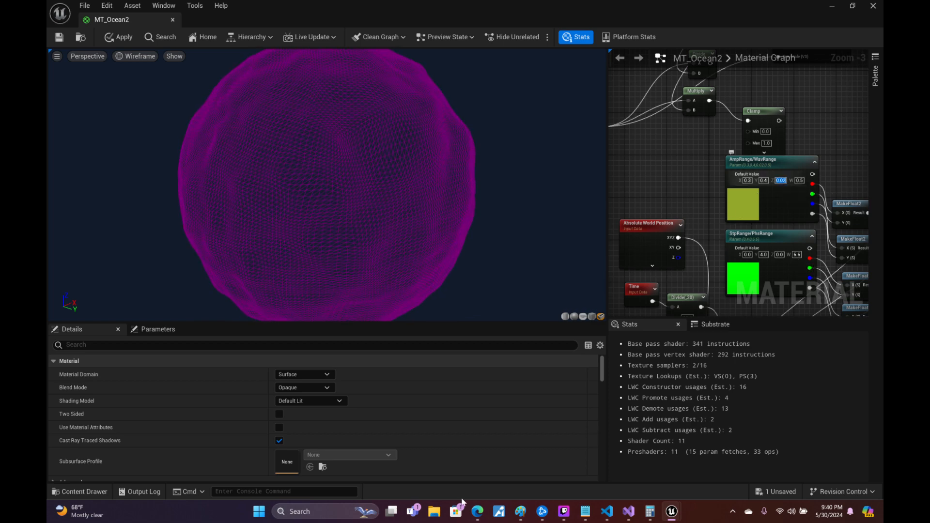
pyautogui.write('0.05')
pyautogui.press('Return')
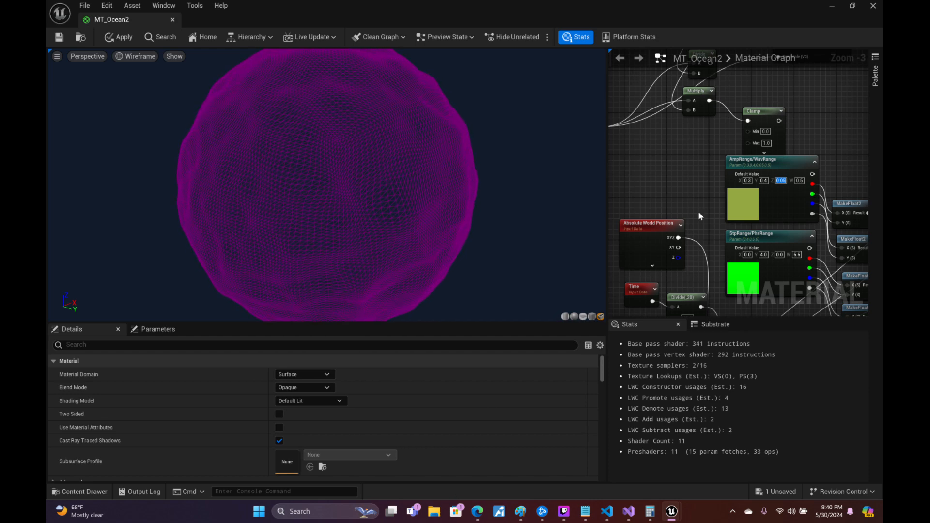
pyautogui.click(748, 180)
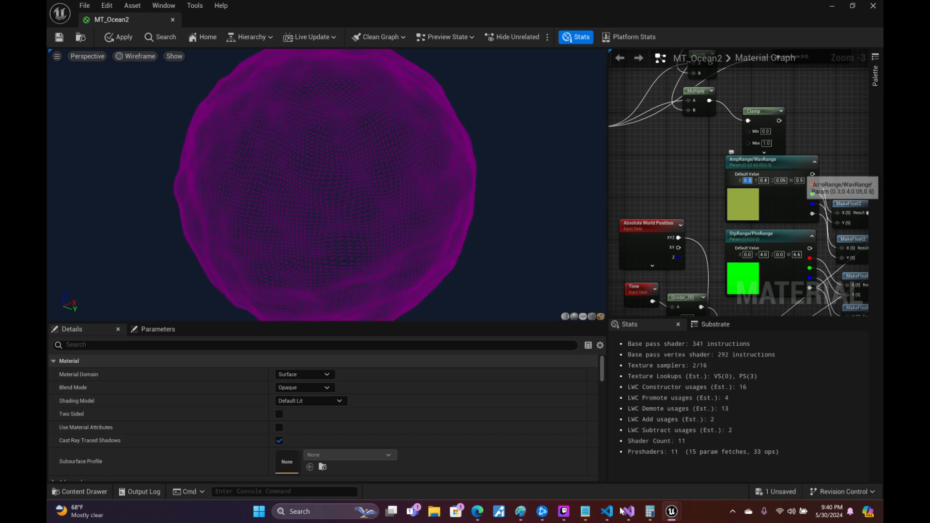
pyautogui.moveTo(515, 511)
pyautogui.write('0.2')
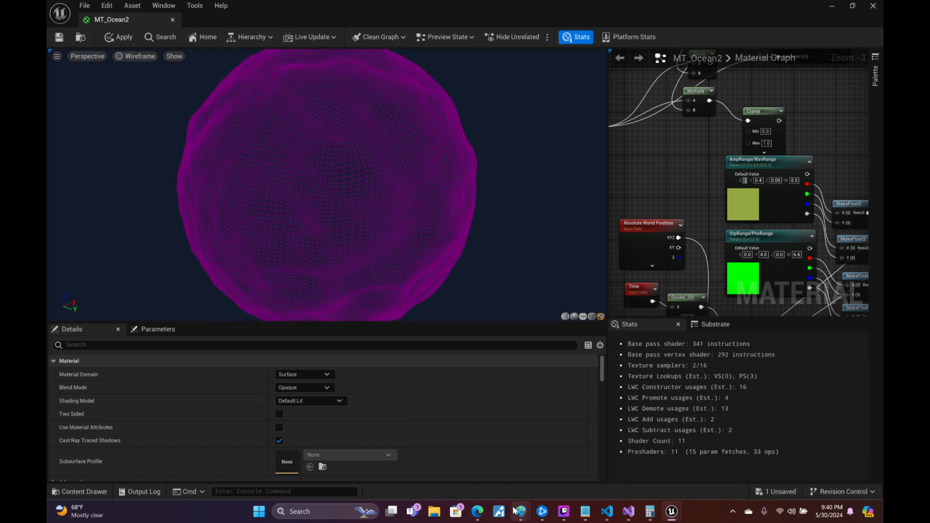
pyautogui.press('Return')
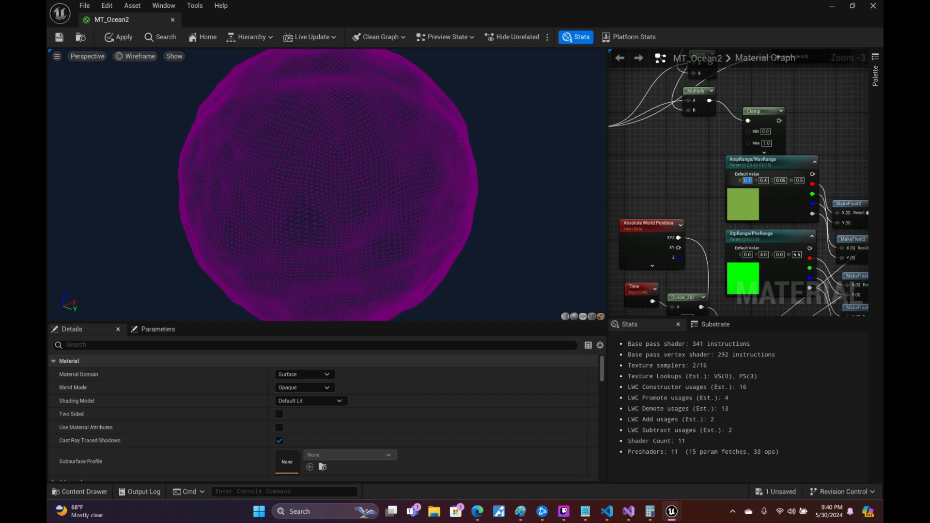
# - Set Y in AmpRange/WavRange to 0.6 and look at the wireframe sphere from farther away
pyautogui.click(764, 180)
pyautogui.write('6')
pyautogui.press('Return')
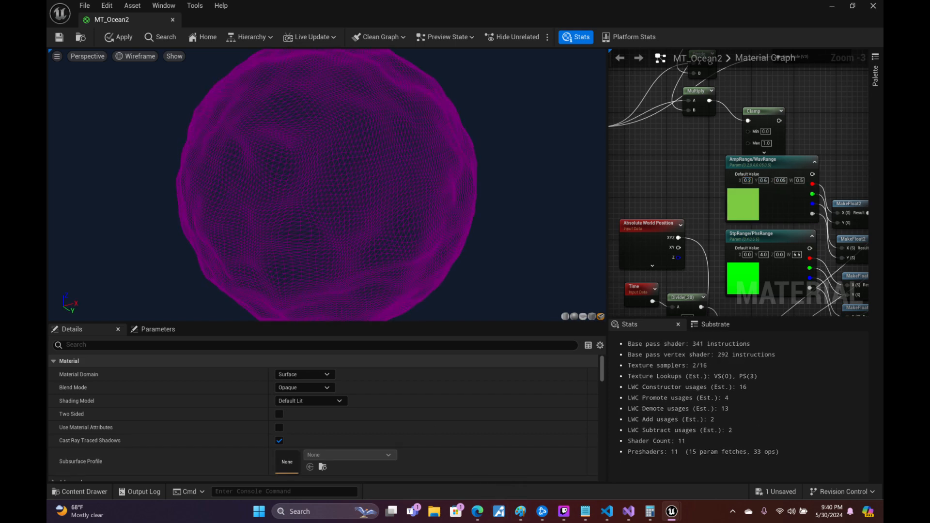
pyautogui.moveTo(414, 180); pyautogui.dragTo(413, 204, button='right')
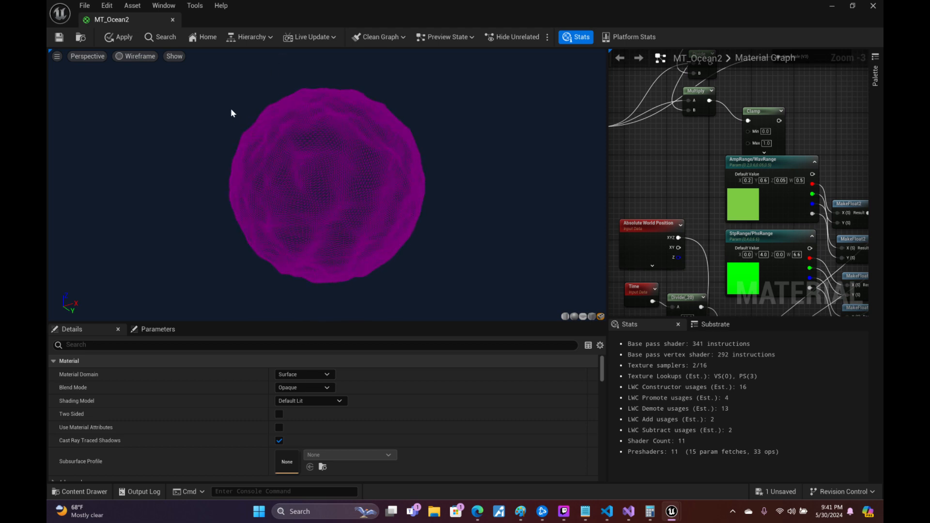
# - Show the preview sphere in Unlit mode, inspect it from several sides, and apply the material changes
pyautogui.click(155, 58)
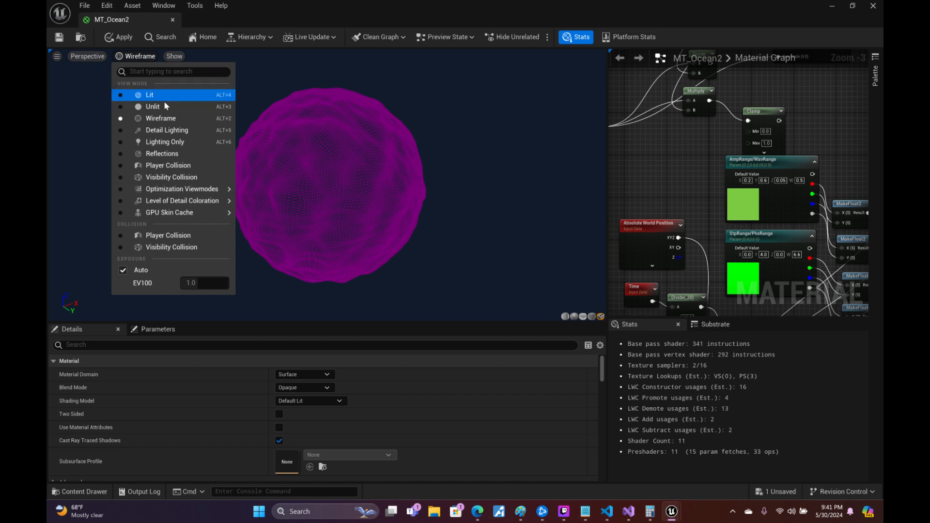
pyautogui.click(164, 101)
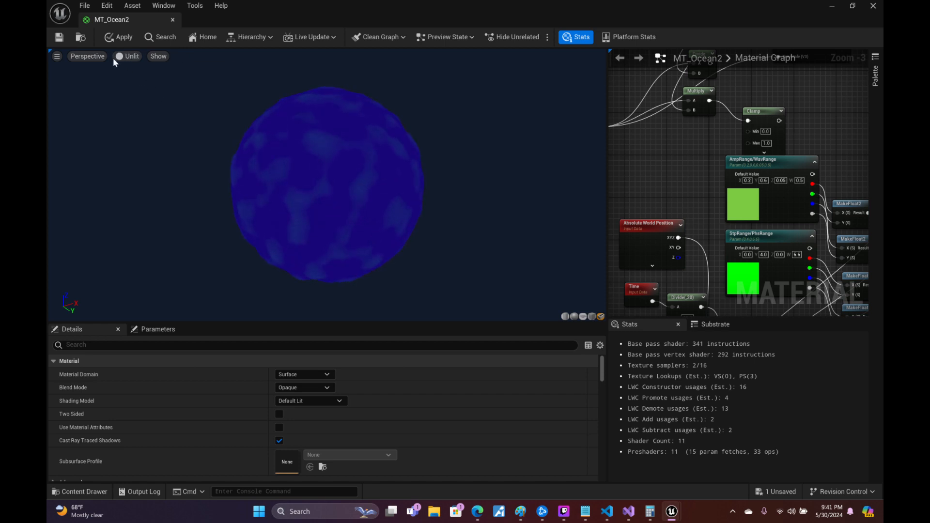
pyautogui.moveTo(210, 107); pyautogui.dragTo(286, 154)
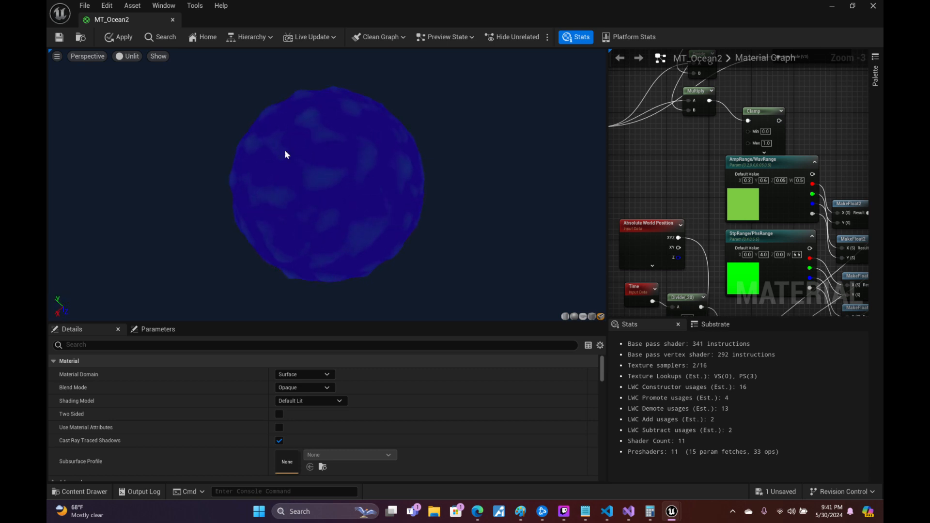
pyautogui.moveTo(319, 108); pyautogui.dragTo(307, 195)
pyautogui.moveTo(314, 105); pyautogui.dragTo(283, 186)
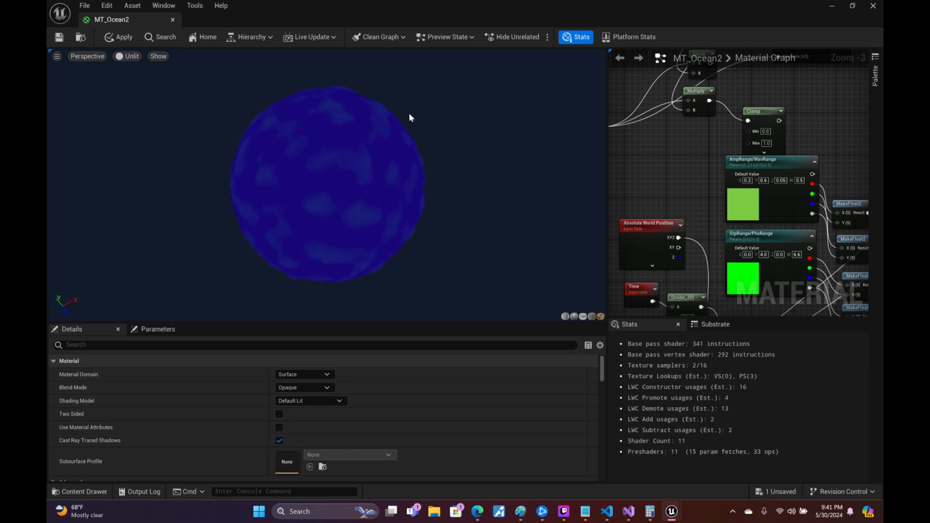
pyautogui.moveTo(295, 109); pyautogui.dragTo(322, 159)
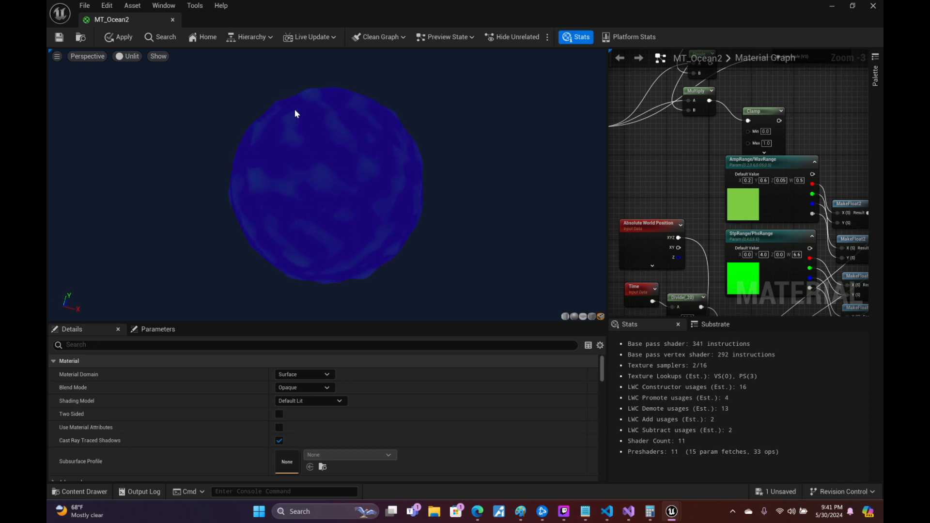
pyautogui.moveTo(290, 114); pyautogui.dragTo(329, 136)
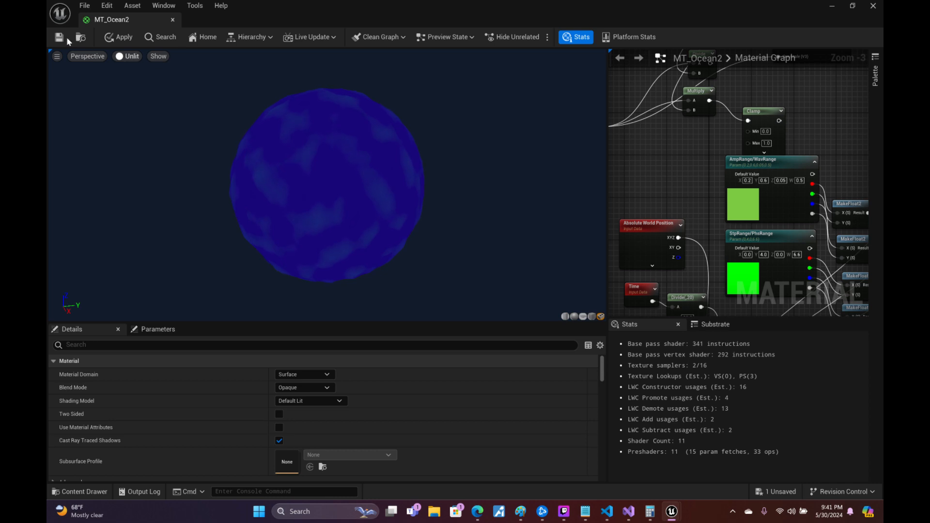
pyautogui.click(119, 37)
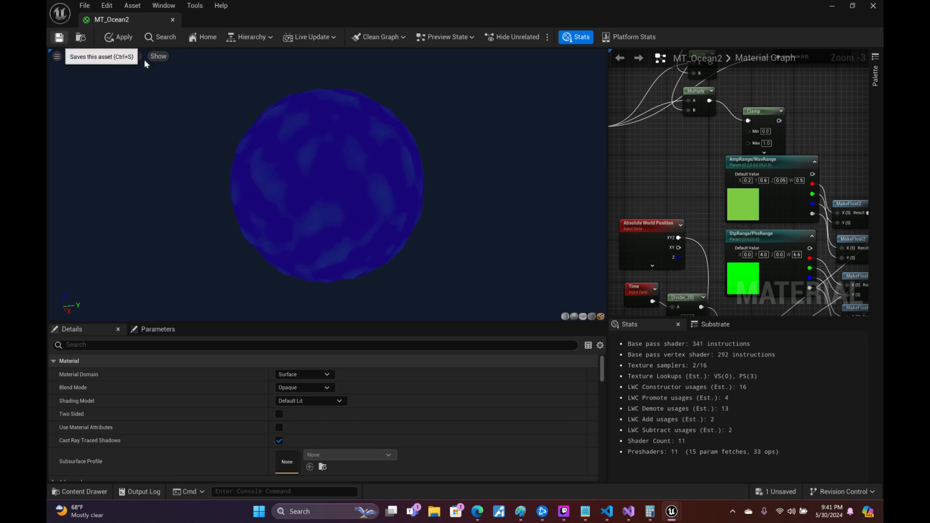
# - Set W to 0.2 and Z to 0.025 in AmpRange/WavRange, checking the Unlit sphere up close
pyautogui.click(799, 180)
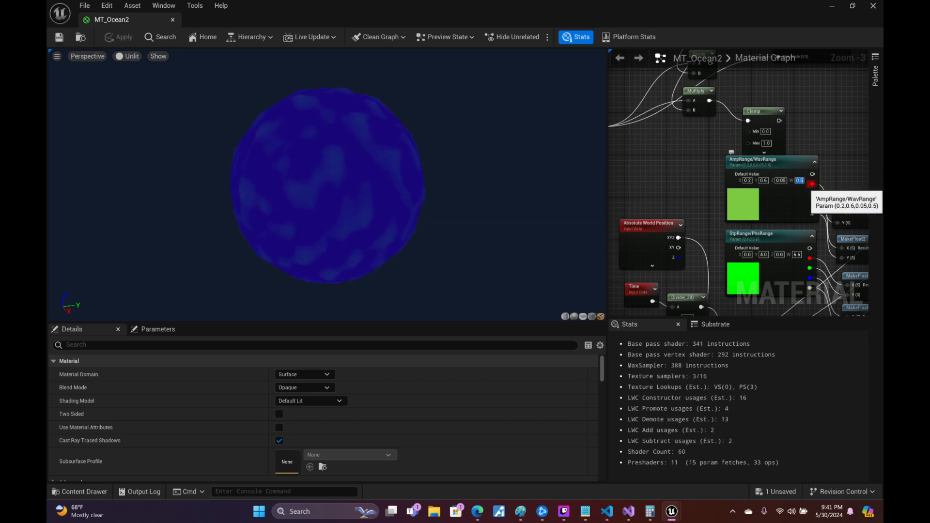
pyautogui.write('0.2')
pyautogui.press('Return')
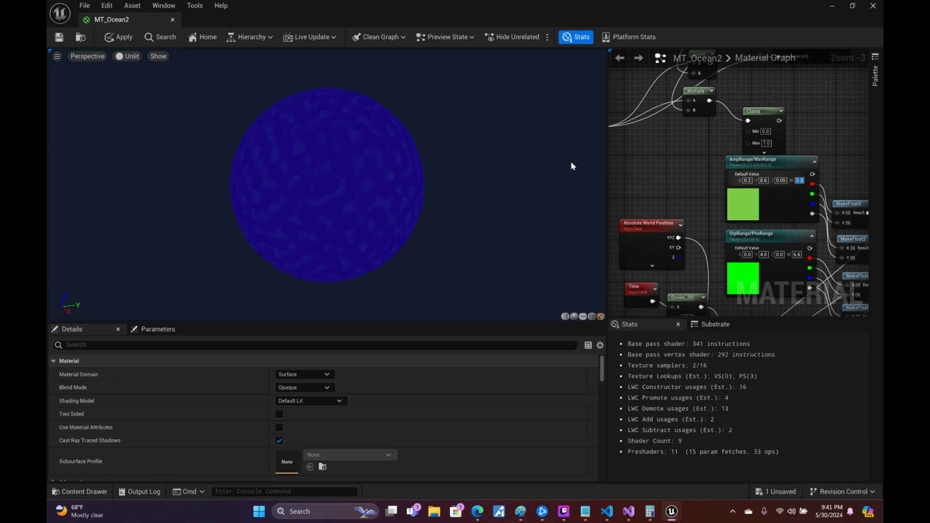
pyautogui.moveTo(459, 122); pyautogui.dragTo(495, 122, button='right')
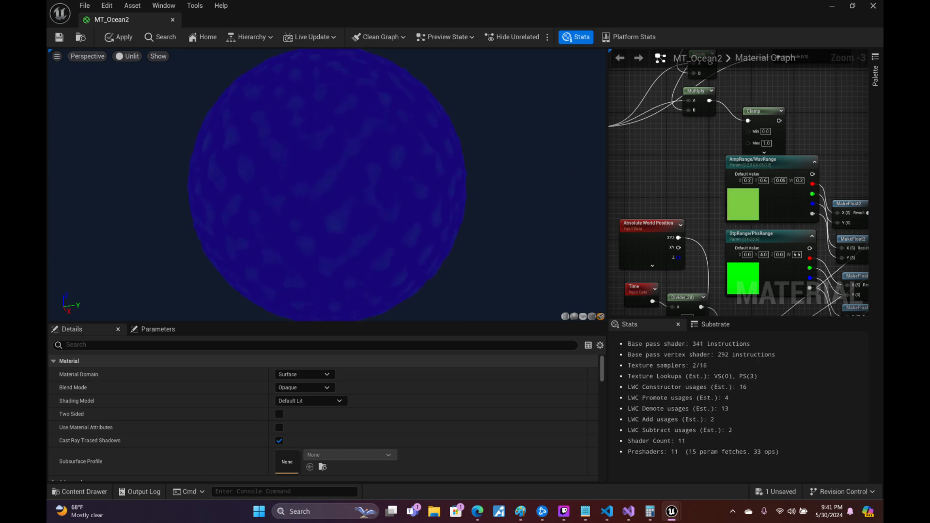
pyautogui.moveTo(782, 180); pyautogui.dragTo(787, 180)
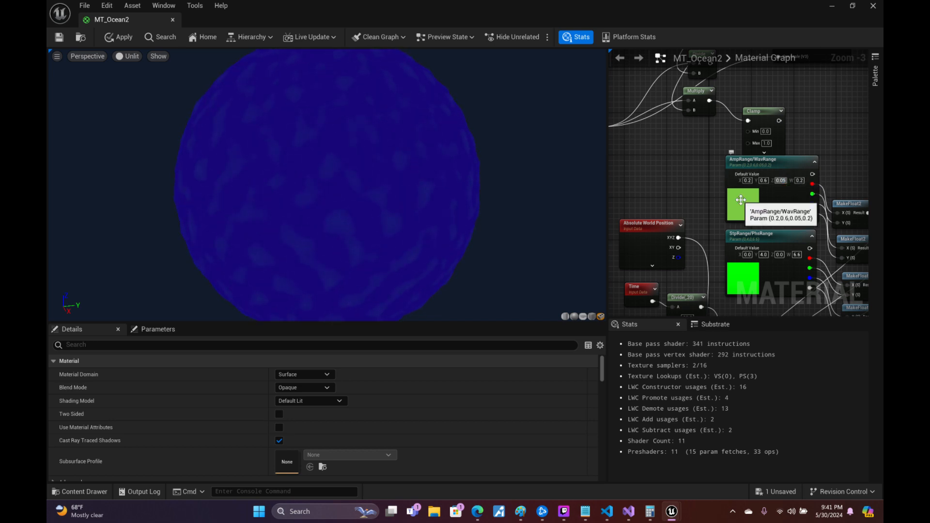
pyautogui.write('25')
pyautogui.press('Return')
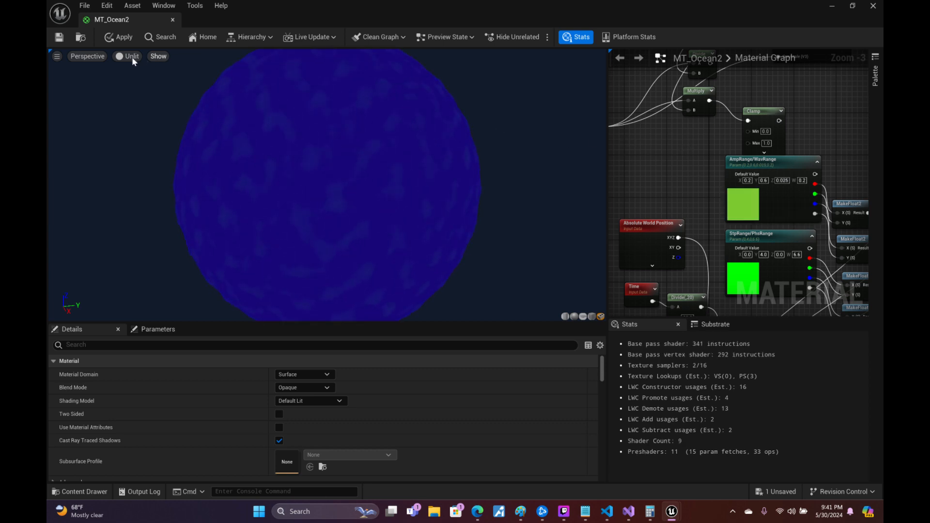
# - Compare the waves on the preview sphere in Lit and Wireframe modes from different angles, finishing in Lit mode
pyautogui.click(132, 57)
pyautogui.click(140, 94)
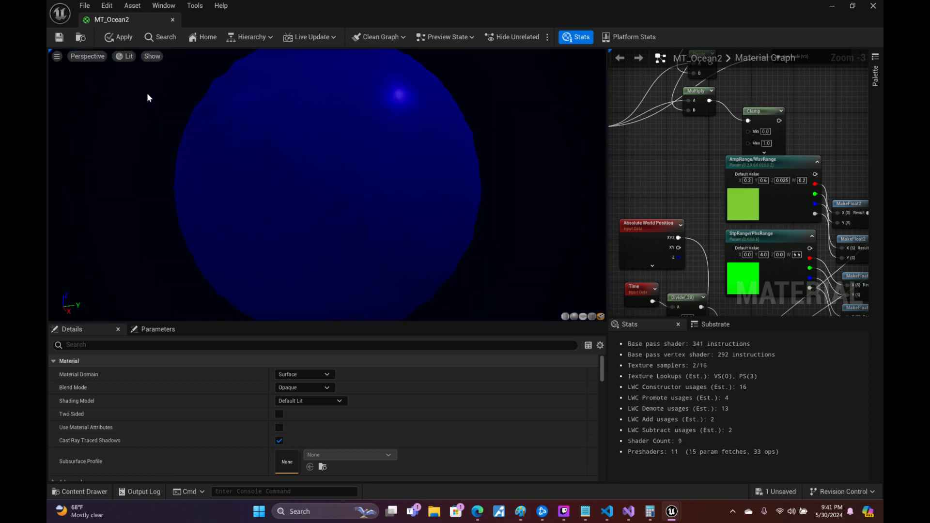
pyautogui.click(133, 56)
pyautogui.click(163, 118)
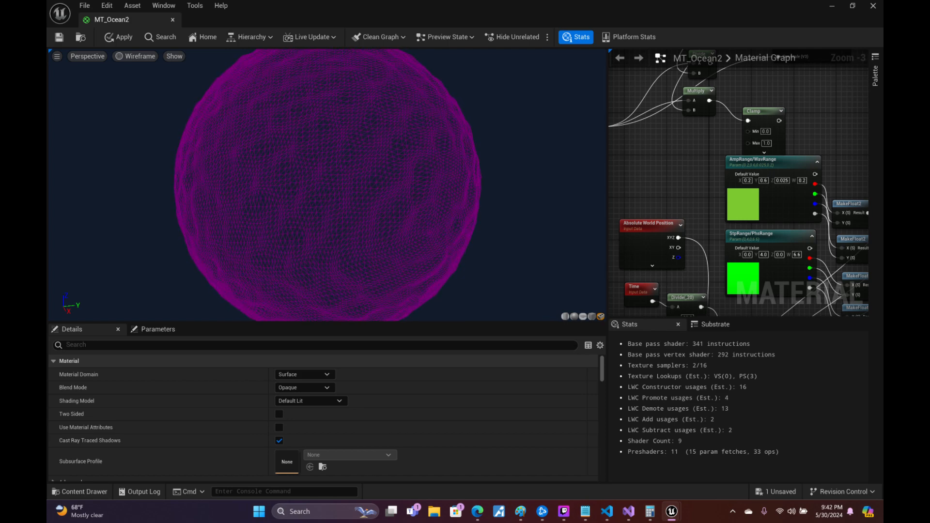
pyautogui.scroll(-3, 358, 109)
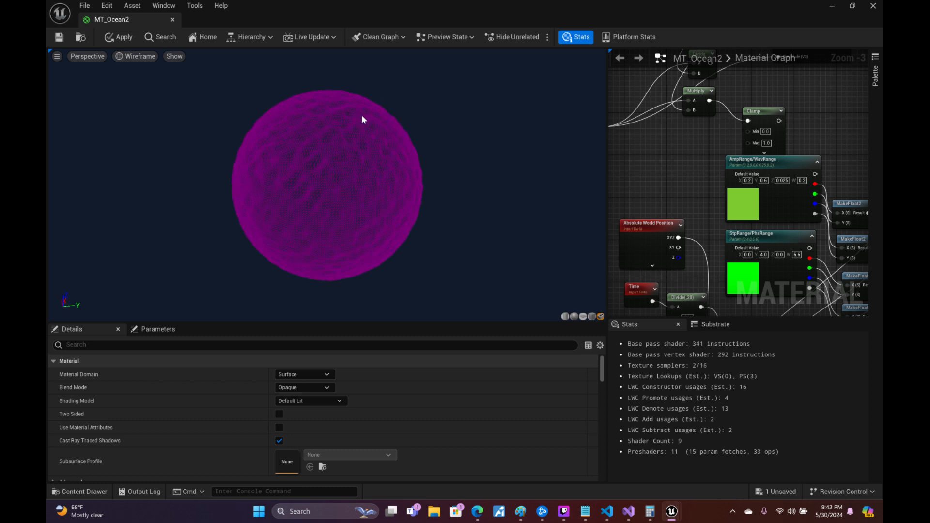
pyautogui.moveTo(469, 145); pyautogui.dragTo(428, 166)
pyautogui.click(138, 56)
pyautogui.click(158, 89)
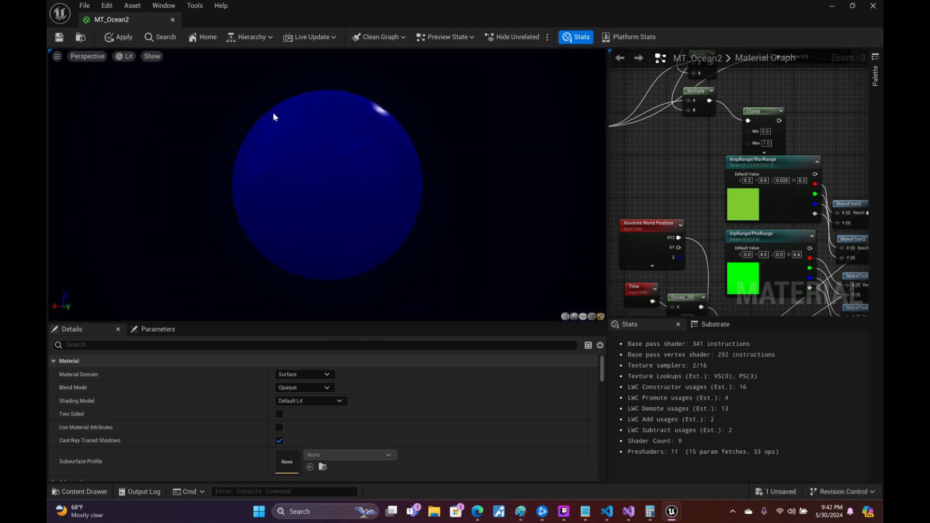
pyautogui.moveTo(398, 99); pyautogui.dragTo(334, 101)
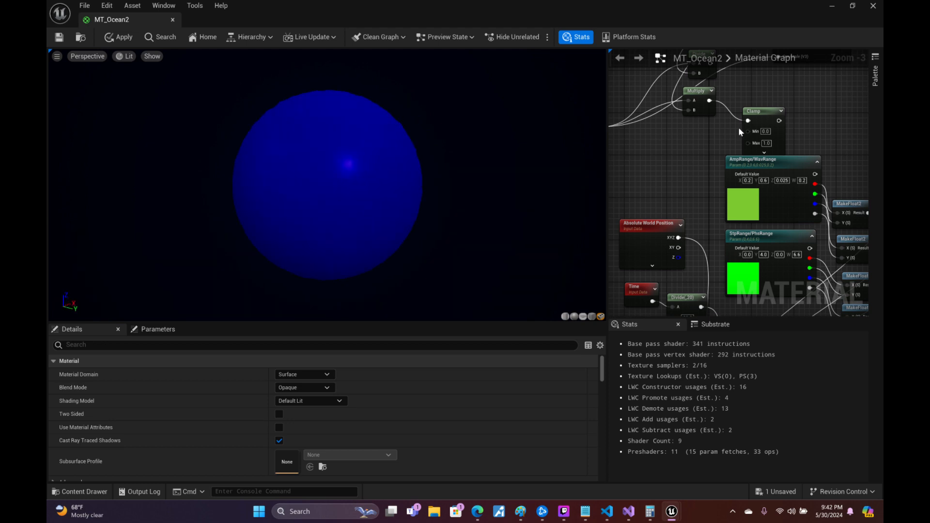
# - Set Roughness to 1.0 on the MT_Ocean2 output node and disconnect its Base Color input
pyautogui.moveTo(823, 111); pyautogui.dragTo(643, 100, button='right')
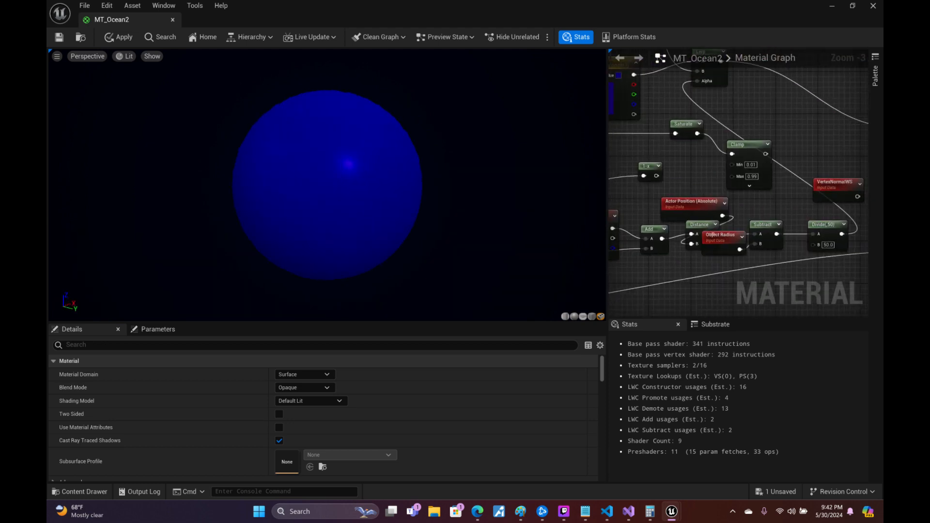
pyautogui.moveTo(864, 80); pyautogui.dragTo(645, 82, button='right')
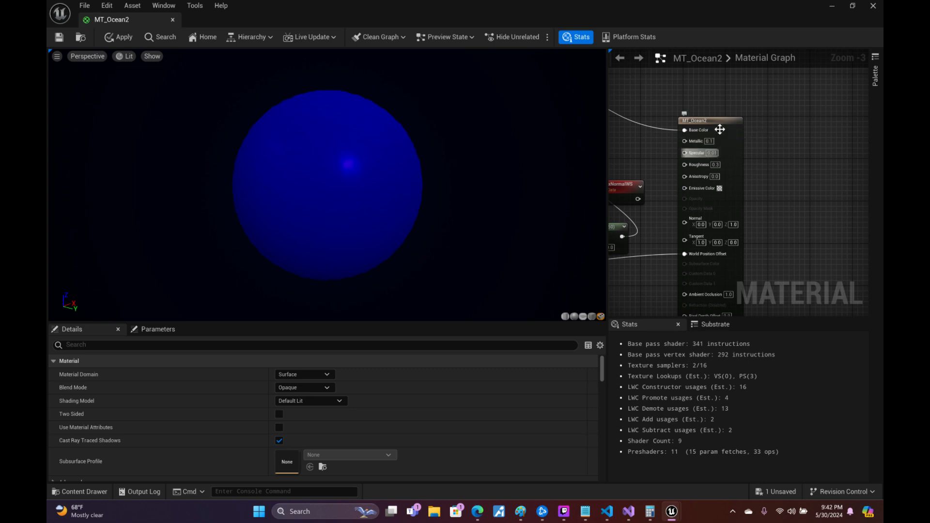
pyautogui.moveTo(721, 128); pyautogui.dragTo(762, 123)
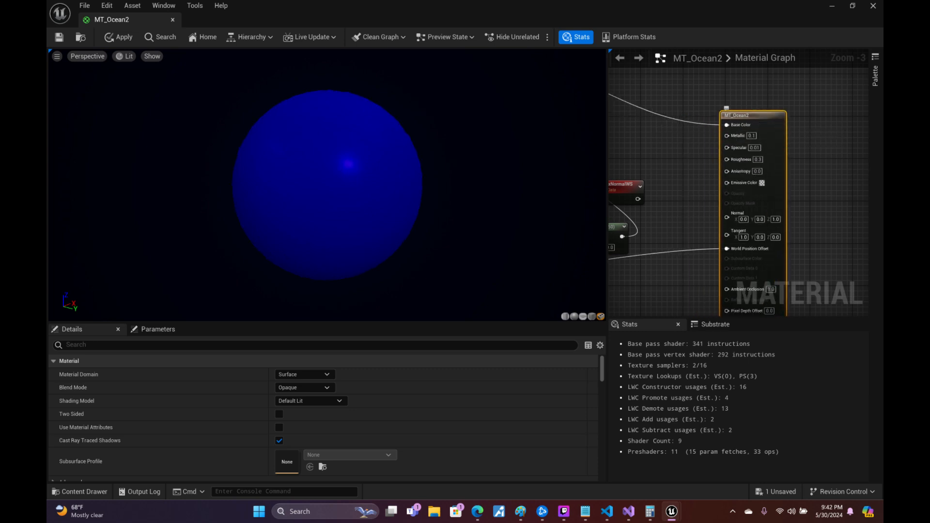
pyautogui.click(759, 160)
pyautogui.write('1')
pyautogui.press('Return')
pyautogui.moveTo(560, 517)
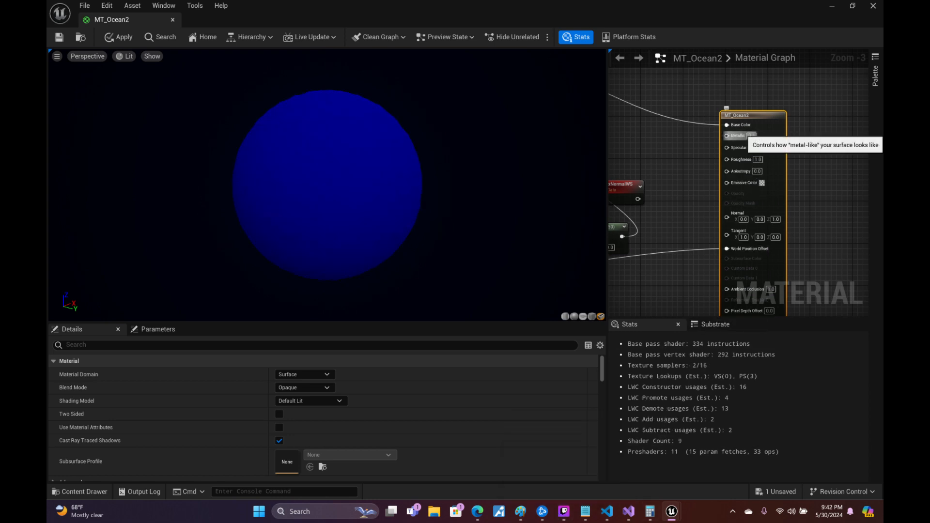
pyautogui.keyDown('alt'); pyautogui.click(727, 125); pyautogui.keyUp('alt')
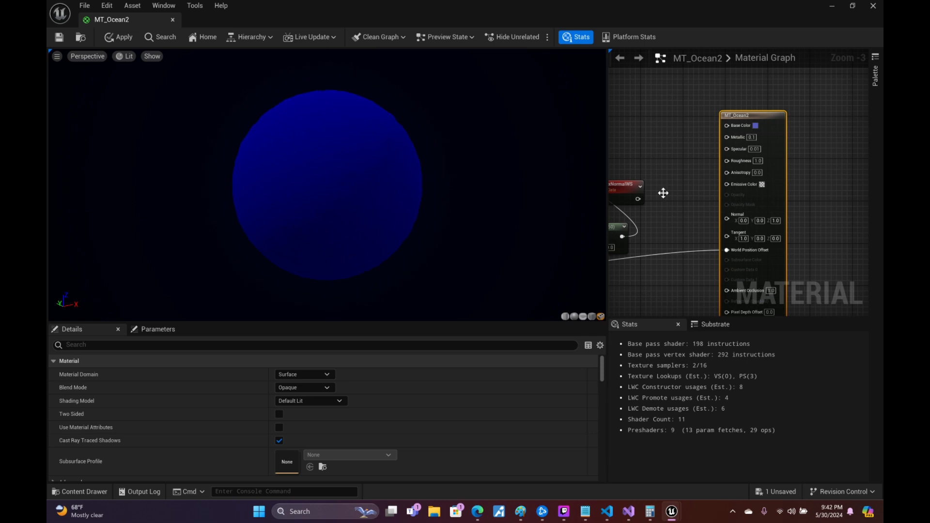
# - Look through the material graph's remap, wave-range and color-blend nodes back to the output node
pyautogui.moveTo(684, 180); pyautogui.dragTo(890, 267, button='right')
pyautogui.scroll(-2, 747, 91)
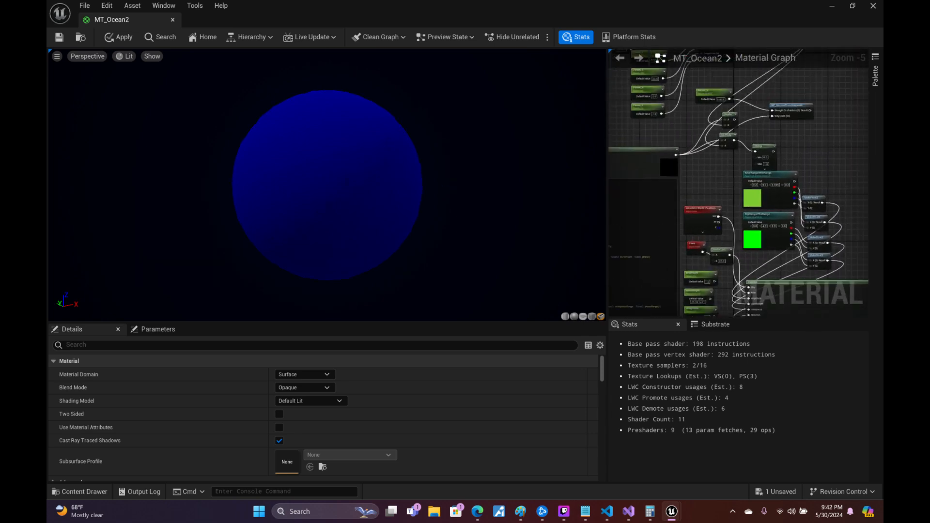
pyautogui.moveTo(853, 155); pyautogui.dragTo(871, 319, button='right')
pyautogui.scroll(1, 707, 216)
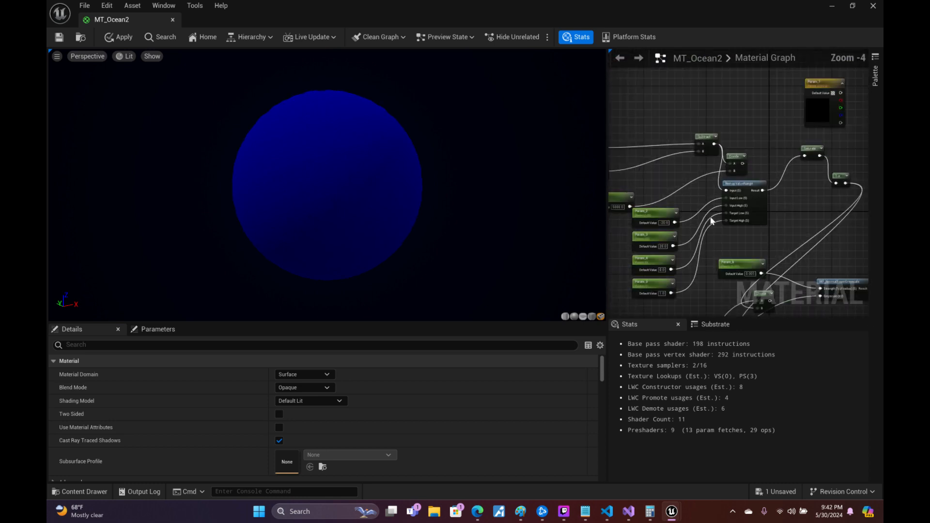
pyautogui.scroll(2, 709, 219)
pyautogui.moveTo(728, 248); pyautogui.dragTo(856, 233, button='right')
pyautogui.moveTo(742, 311); pyautogui.dragTo(662, 128, button='right')
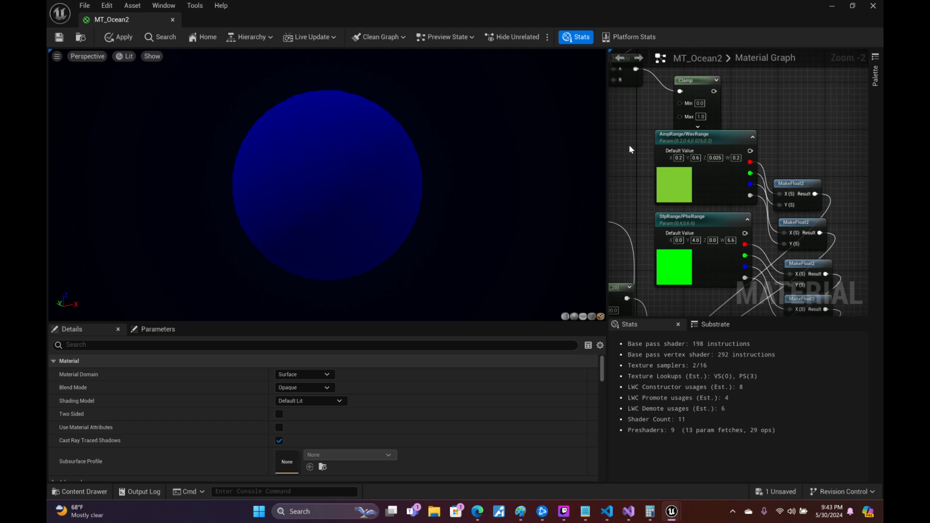
pyautogui.scroll(-3, 618, 204)
pyautogui.moveTo(619, 203); pyautogui.dragTo(440, 225, button='right')
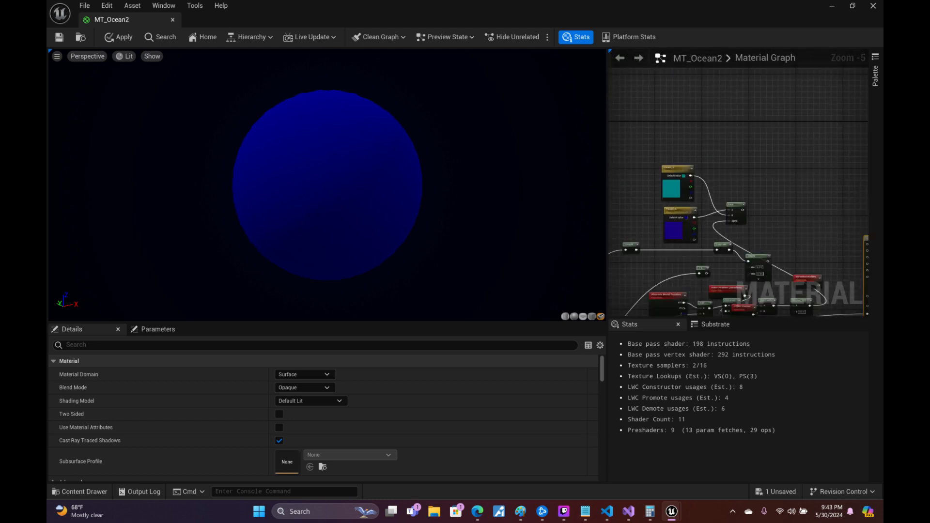
pyautogui.moveTo(738, 306); pyautogui.dragTo(705, 265, button='right')
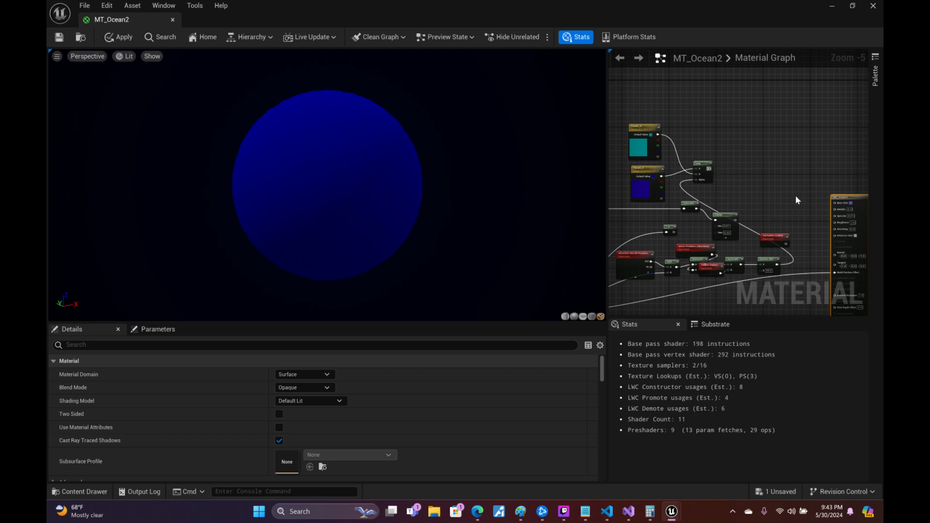
# - Connect the Lerp node's output to the material's Base Color input
pyautogui.moveTo(710, 169); pyautogui.dragTo(835, 203)
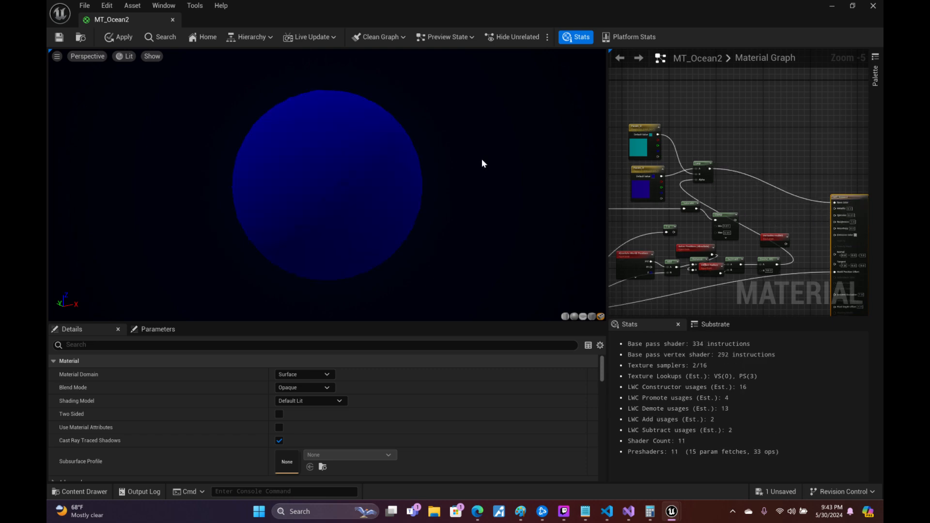
pyautogui.moveTo(781, 230); pyautogui.dragTo(765, 180, button='right')
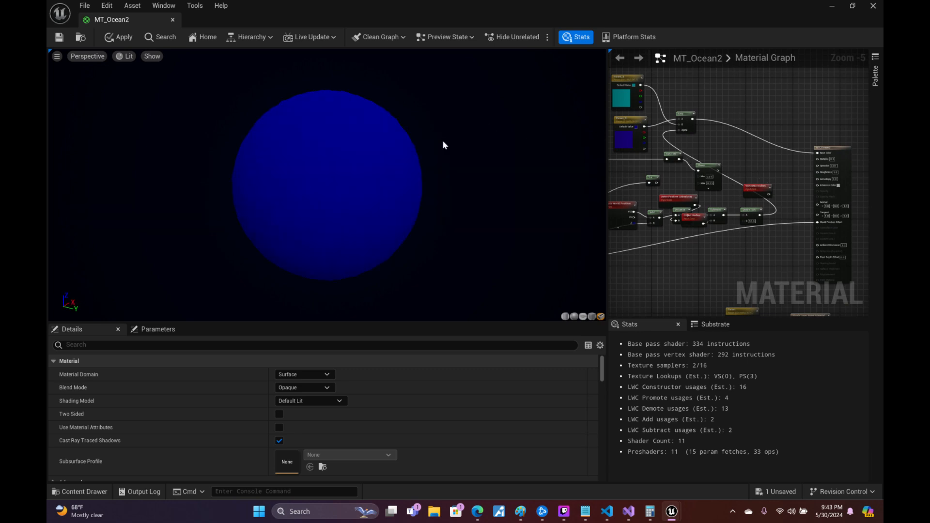
pyautogui.scroll(1, 732, 246)
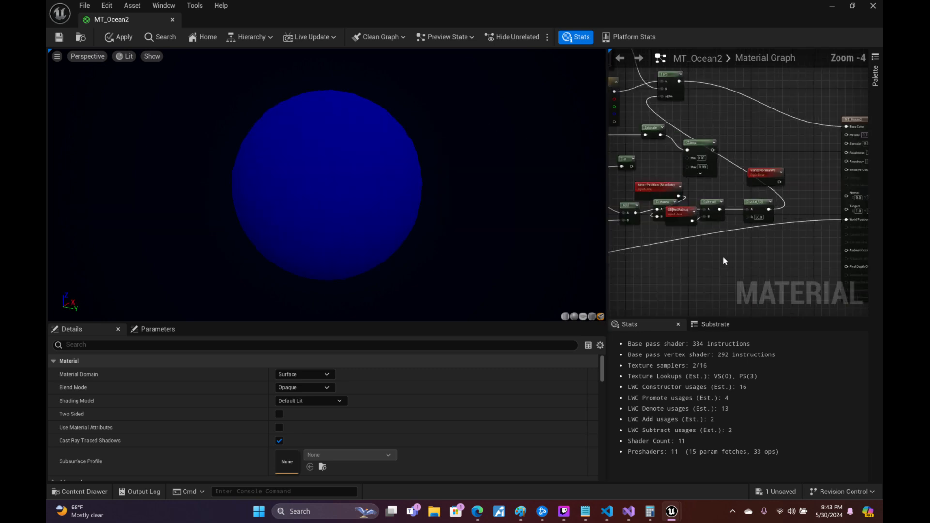
# - Rearrange the height nodes, placing Add below Absolute World Position and Actor Position above it
pyautogui.moveTo(723, 258); pyautogui.dragTo(865, 258, button='right')
pyautogui.click(767, 212)
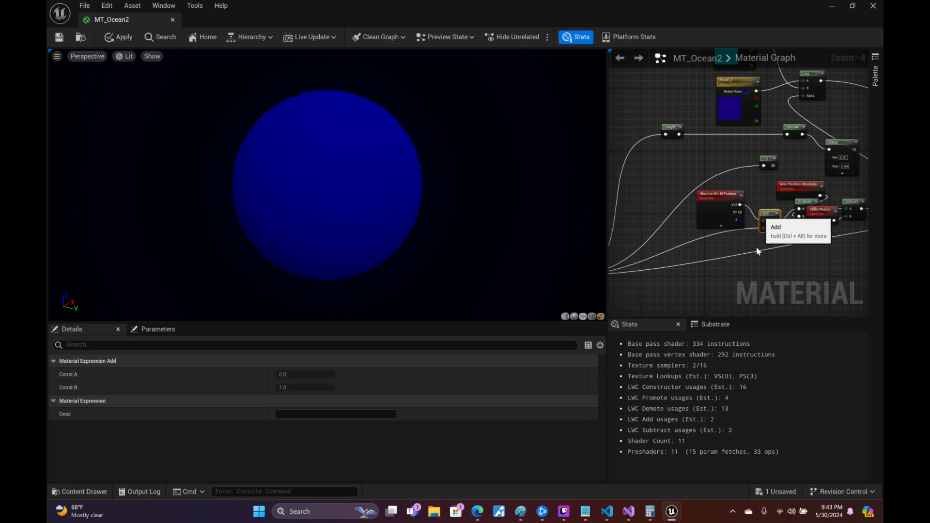
pyautogui.moveTo(767, 212); pyautogui.dragTo(736, 266)
pyautogui.moveTo(670, 253); pyautogui.dragTo(658, 199, button='right')
pyautogui.moveTo(630, 167); pyautogui.dragTo(728, 187, button='right')
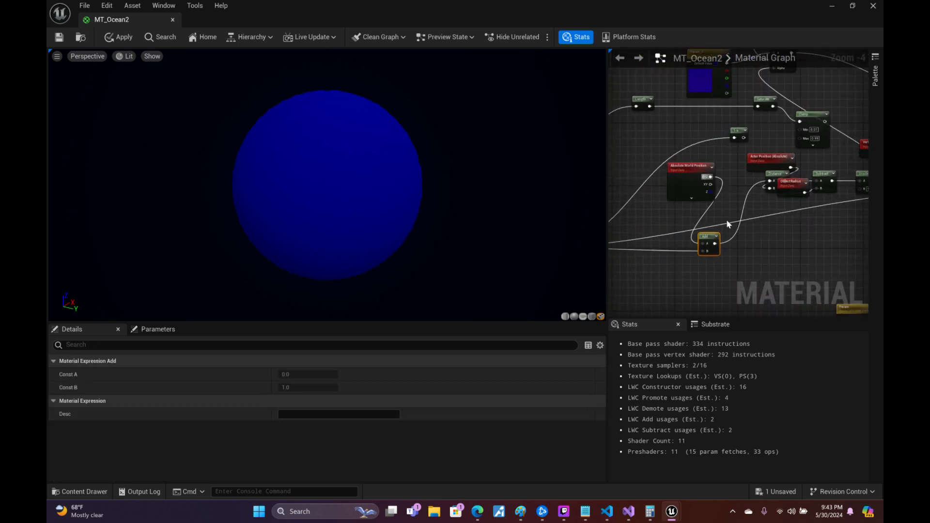
pyautogui.click(770, 173)
pyautogui.moveTo(771, 173); pyautogui.dragTo(666, 140)
# - Move the Subtract node next to the Distance node and place Object Radius just below them
pyautogui.moveTo(802, 182); pyautogui.dragTo(790, 223)
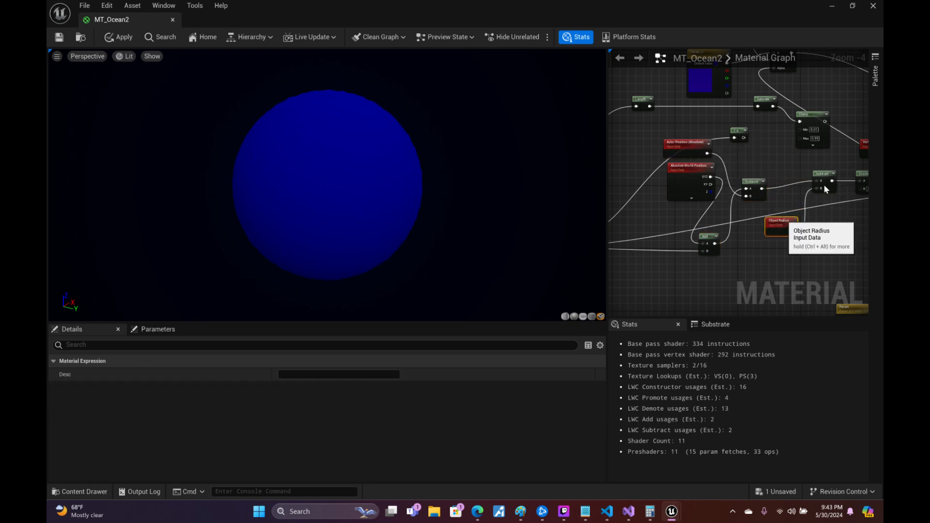
pyautogui.moveTo(827, 174); pyautogui.dragTo(790, 182)
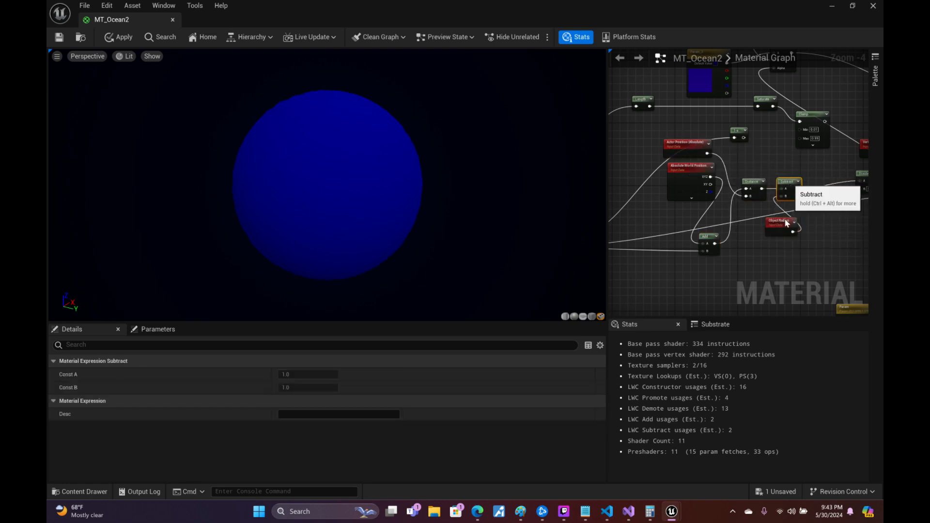
pyautogui.moveTo(784, 221); pyautogui.dragTo(760, 208)
# - Try 1, 3 and 10 as the B value of the Divide node that feeds the Lerp alpha
pyautogui.moveTo(850, 208); pyautogui.dragTo(723, 245, button='right')
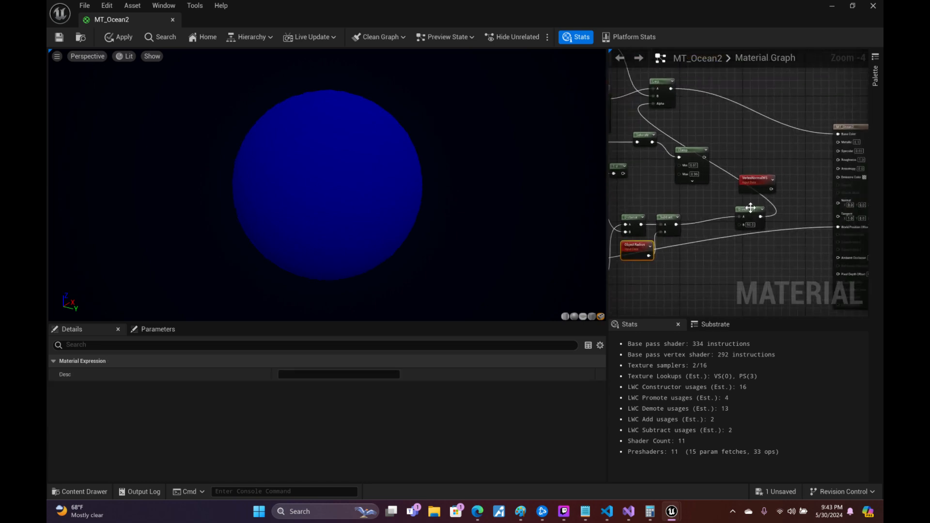
pyautogui.moveTo(715, 203); pyautogui.dragTo(763, 221, button='right')
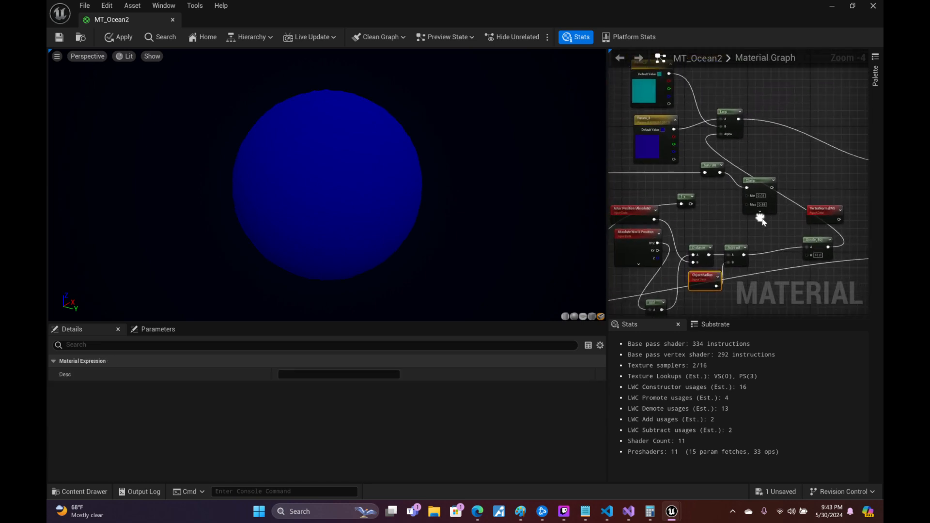
pyautogui.click(819, 255)
pyautogui.write('1')
pyautogui.press('Return')
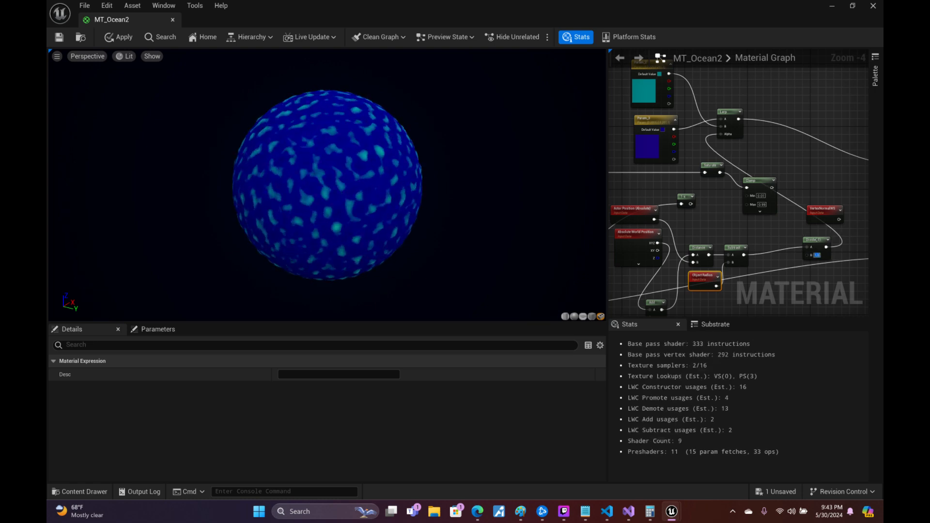
pyautogui.write('3')
pyautogui.press('Return')
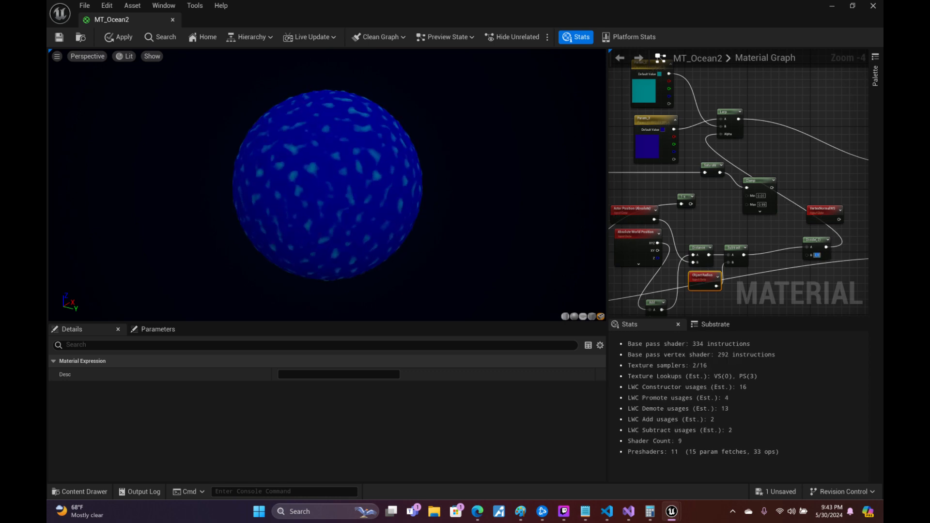
pyautogui.write('10')
pyautogui.press('Return')
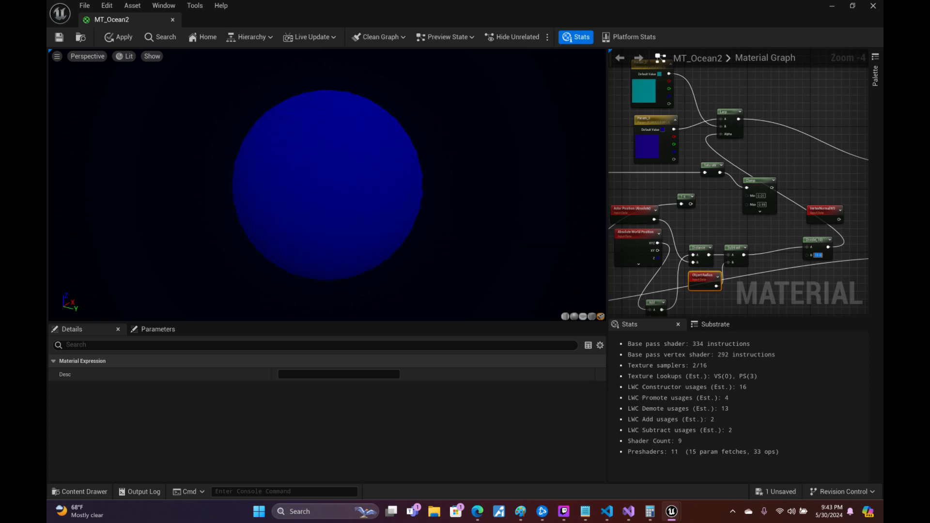
# - Set the B value of the Divide node feeding the Lerp alpha to 5
pyautogui.write('5')
pyautogui.press('Return')
pyautogui.write('1')
pyautogui.press('Return')
# - Take a closer look at the preview sphere and display it in Wireframe view mode
pyautogui.moveTo(364, 218); pyautogui.dragTo(364, 184, button='right')
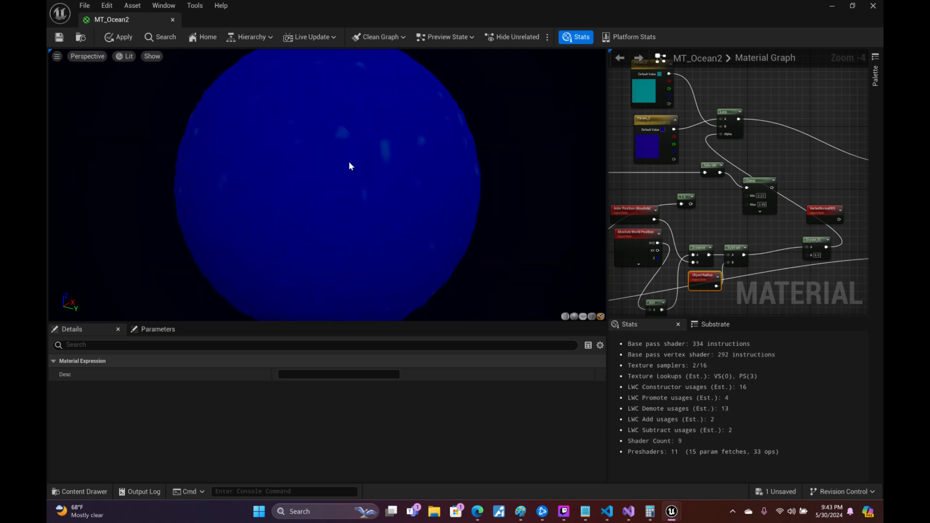
pyautogui.click(116, 56)
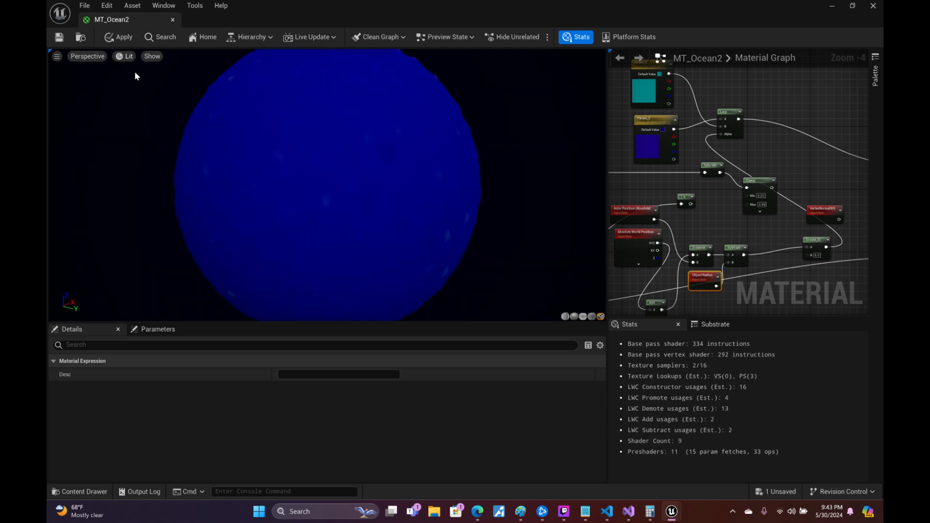
pyautogui.click(134, 120)
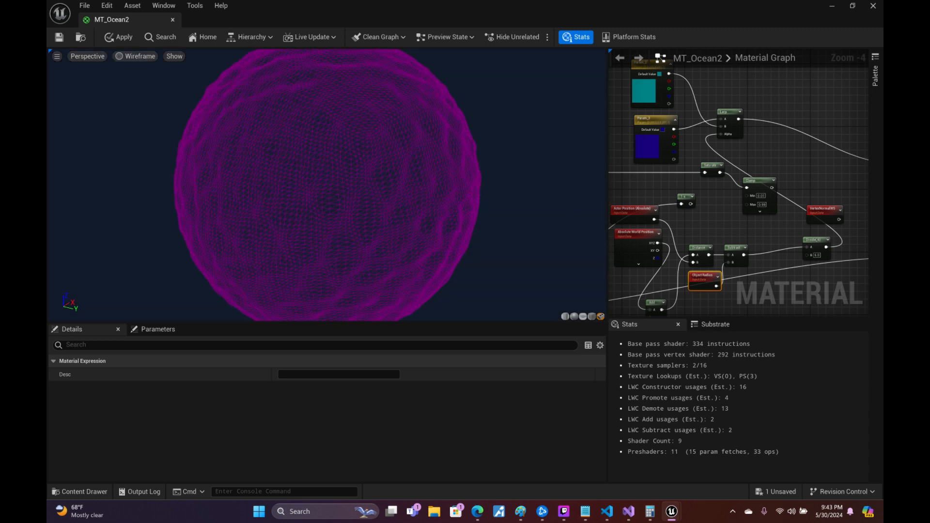
# - Set the W component of the AmpRange/WavRange parameter to 0.4
pyautogui.moveTo(649, 209); pyautogui.dragTo(821, 124, button='right')
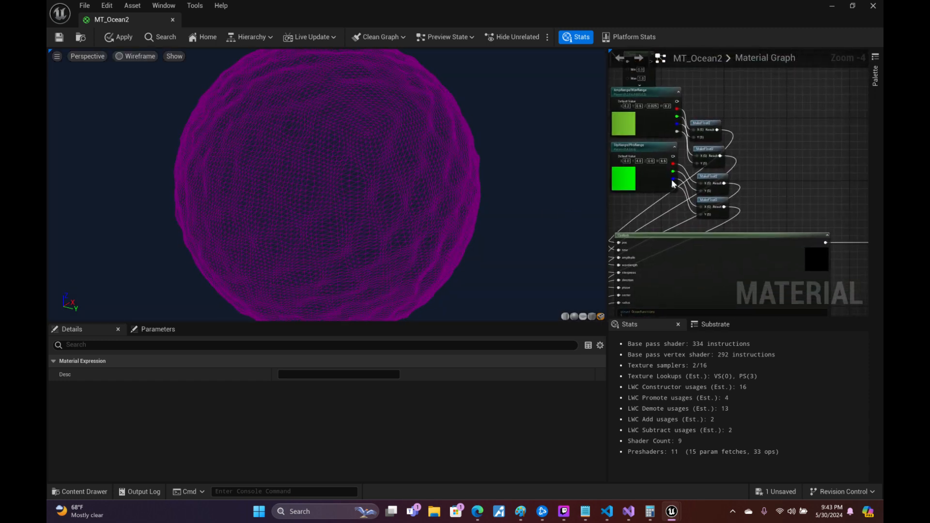
pyautogui.scroll(2, 673, 183)
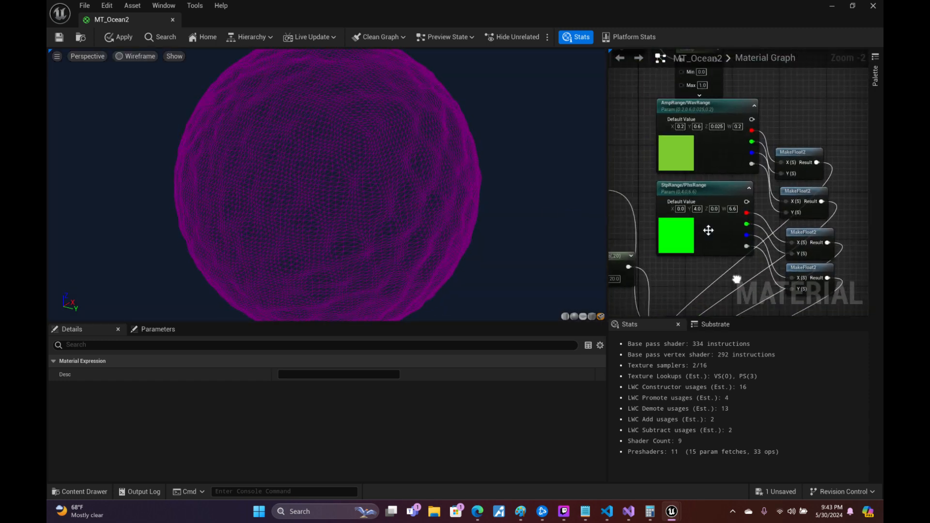
pyautogui.click(738, 127)
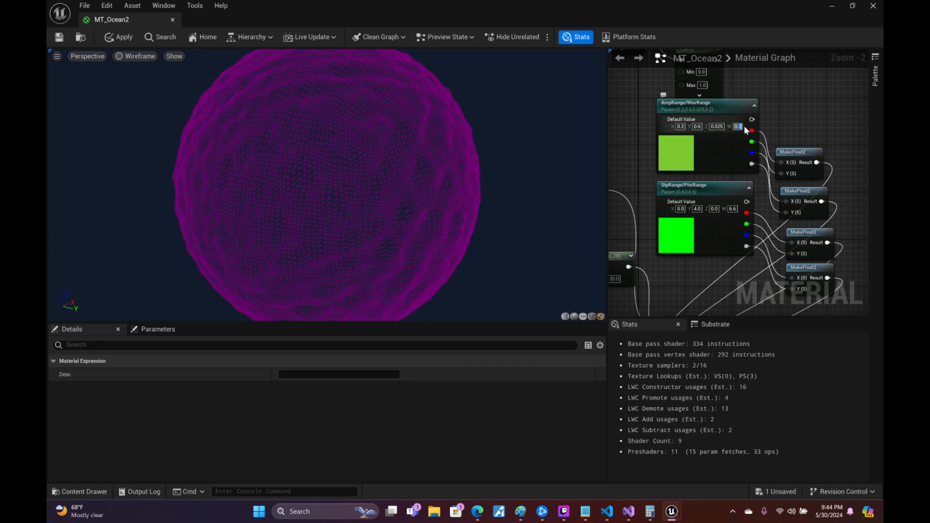
pyautogui.write('0.4')
pyautogui.press('Return')
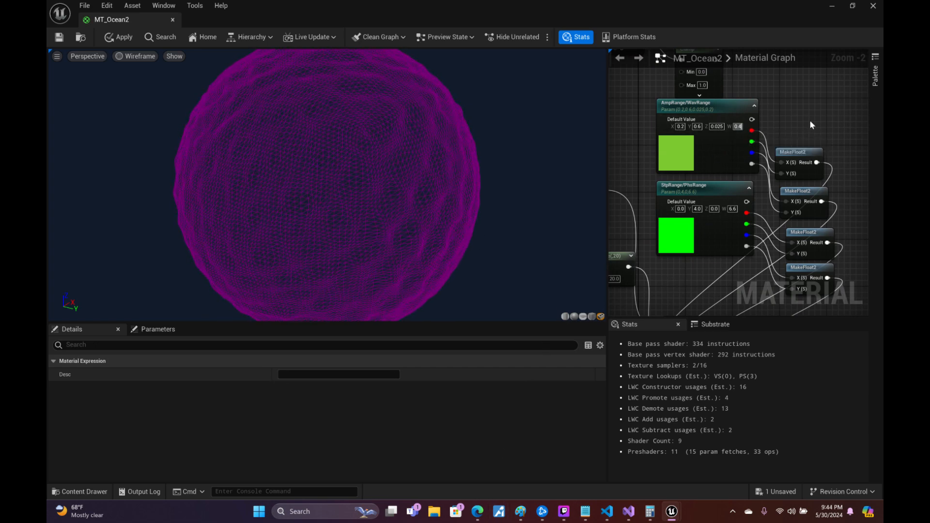
pyautogui.click(812, 125)
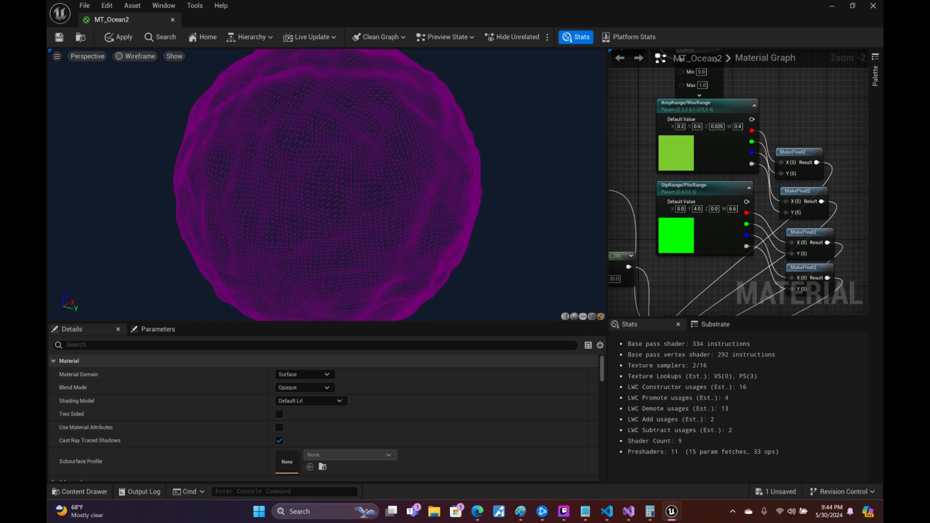
# - Examine the wave shapes around the wireframe preview sphere and return the preview to Lit view mode
pyautogui.moveTo(474, 175)
pyautogui.mouseDown(button='right')
pyautogui.moveTo(474, 202)
pyautogui.moveTo(474, 191)
pyautogui.mouseUp(button='right')
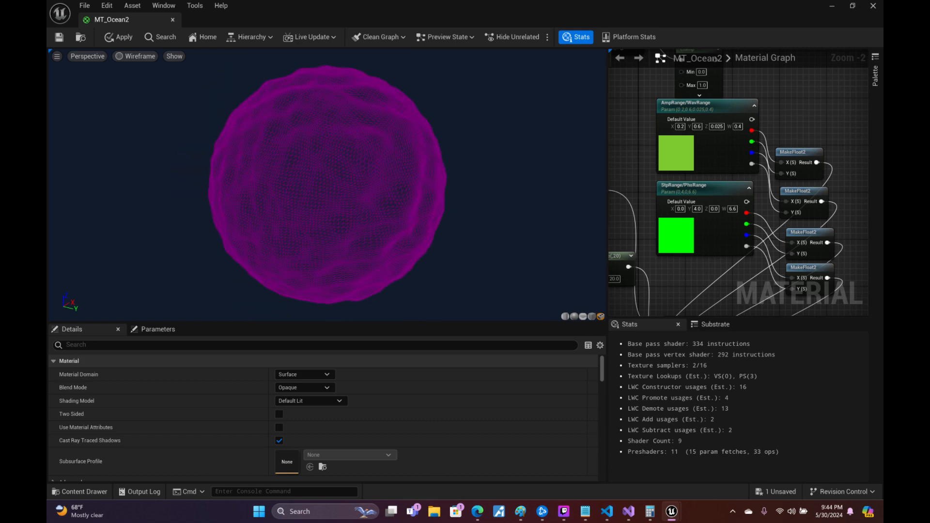
pyautogui.moveTo(369, 146); pyautogui.dragTo(446, 189)
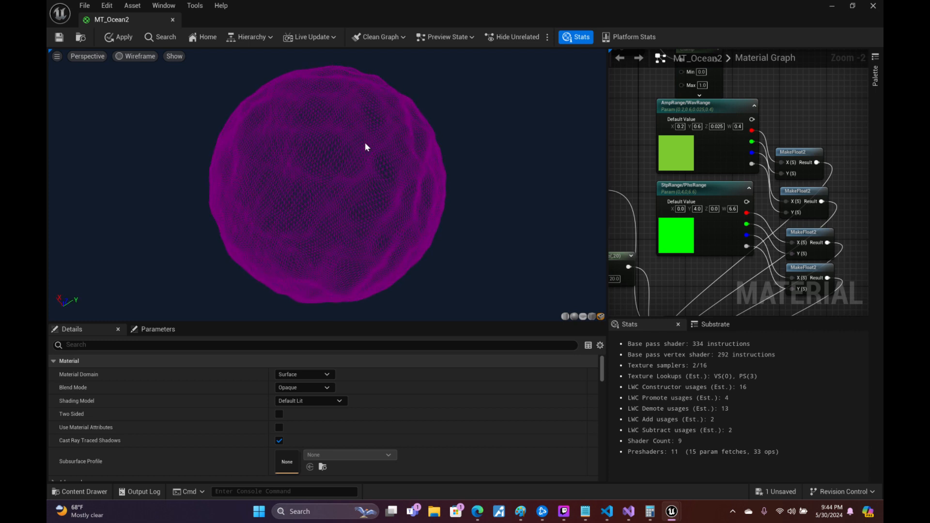
pyautogui.moveTo(359, 146)
pyautogui.mouseDown()
pyautogui.moveTo(354, 155)
pyautogui.moveTo(359, 146)
pyautogui.mouseUp()
pyautogui.click(142, 59)
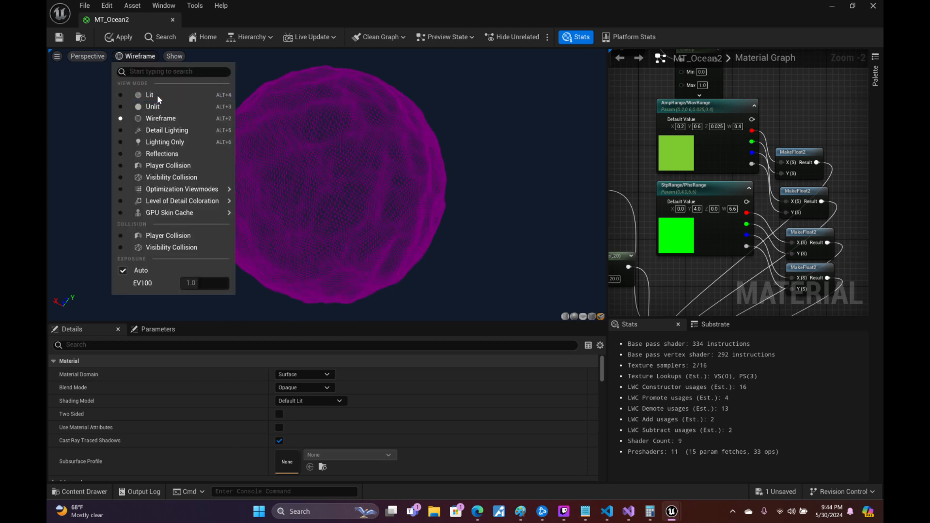
pyautogui.click(157, 97)
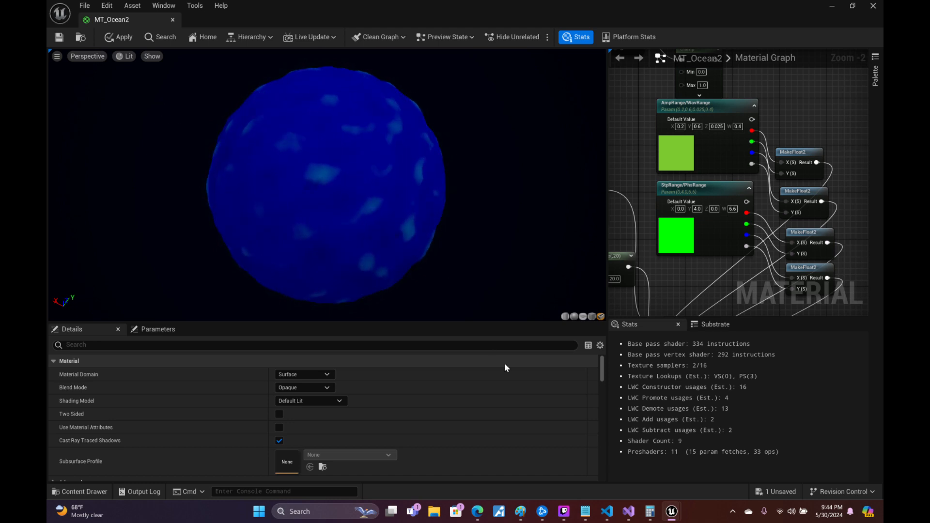
# - Launch Google Chrome and open Discord, dismissing the prompt to restore pages
pyautogui.click(477, 510)
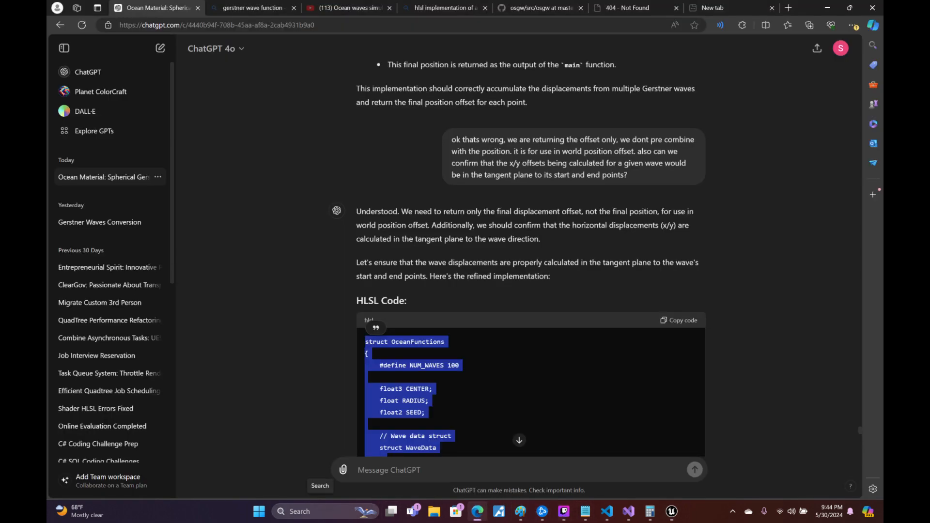
pyautogui.click(322, 511)
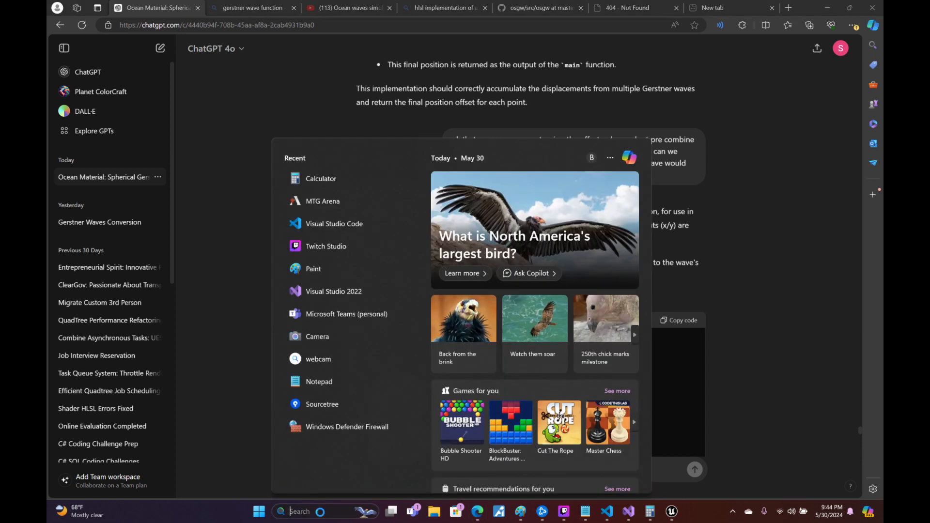
pyautogui.write('h')
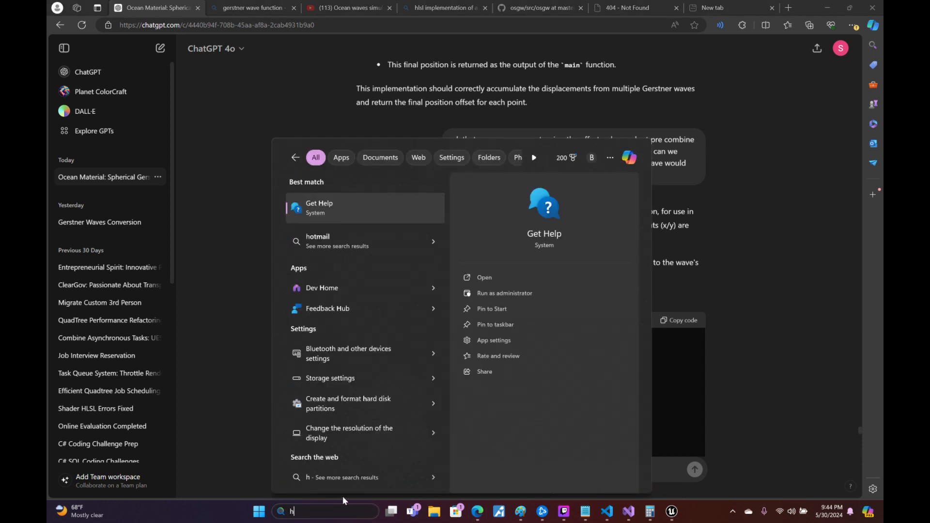
pyautogui.press('BackSpace')
pyautogui.write('ch')
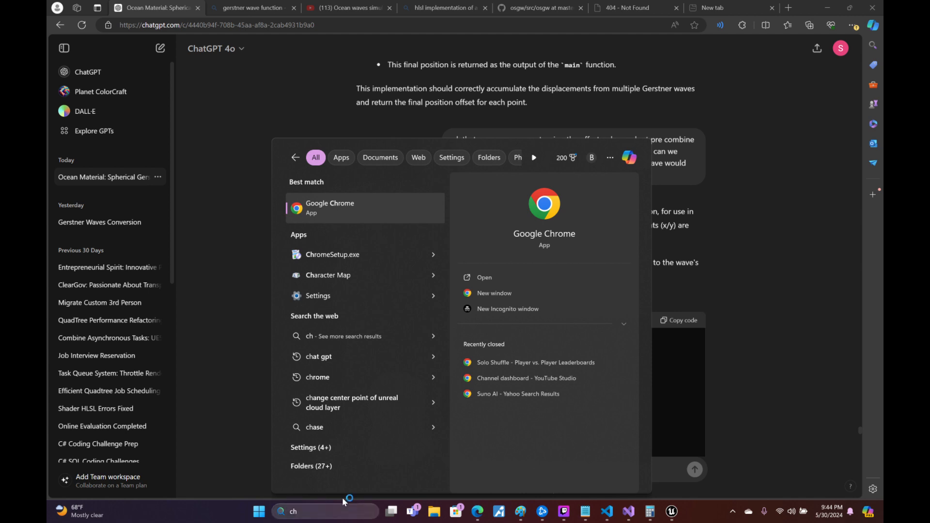
pyautogui.press('Return')
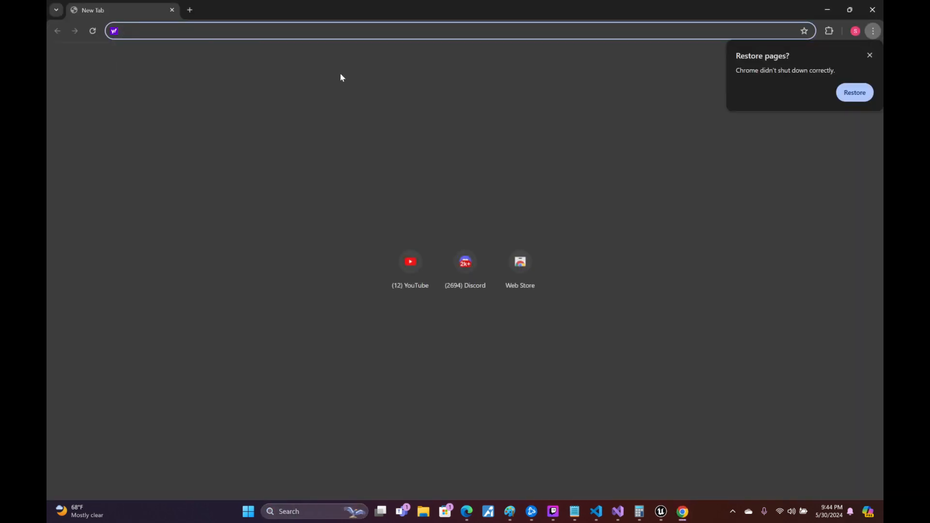
pyautogui.click(464, 262)
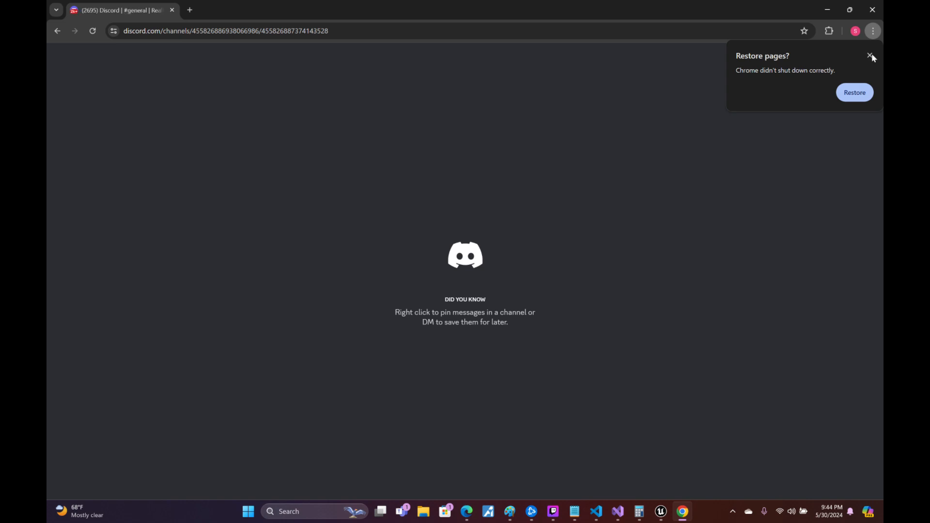
pyautogui.click(871, 56)
# - Open the general channel of the Planetary Oceans Plugin Discord server in a new browser tab
pyautogui.hotkey('ctrl', 't')
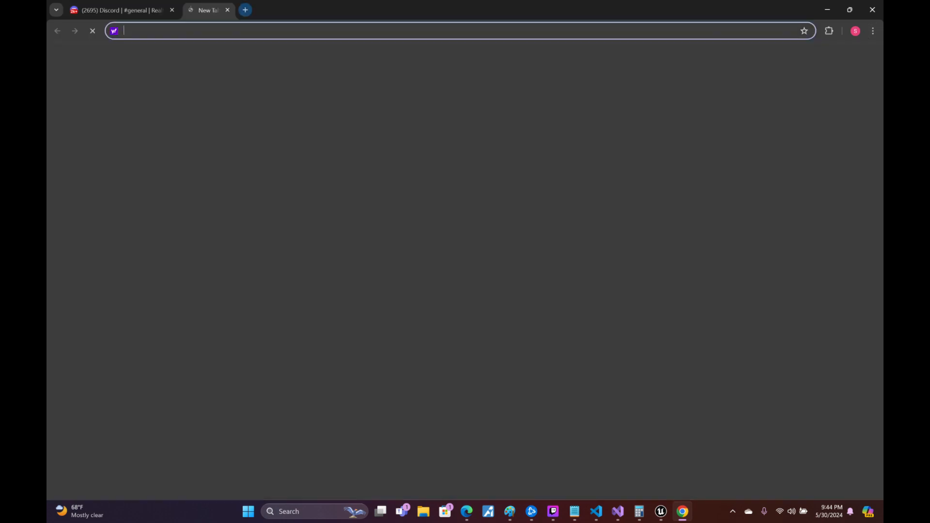
pyautogui.write('disc')
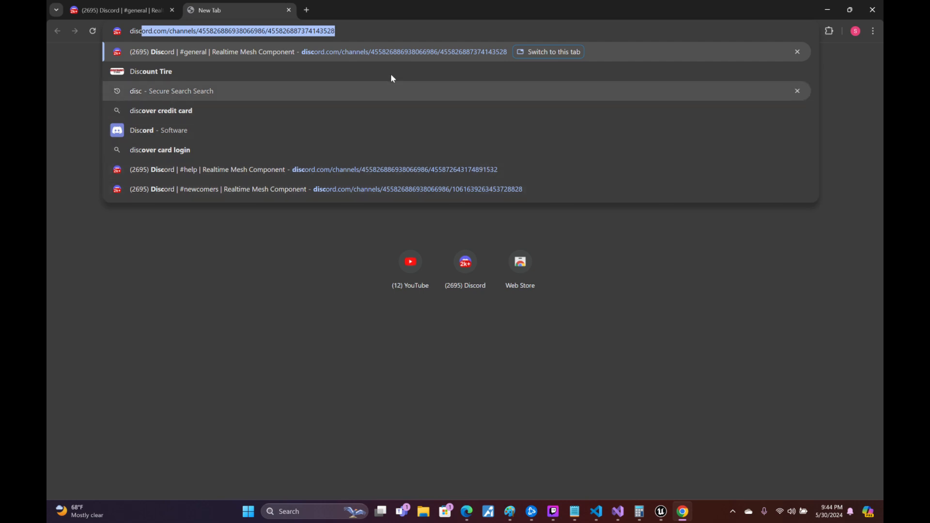
pyautogui.click(176, 30)
pyautogui.moveTo(175, 31); pyautogui.dragTo(549, 85)
pyautogui.click(178, 31)
pyautogui.press('BackSpace')
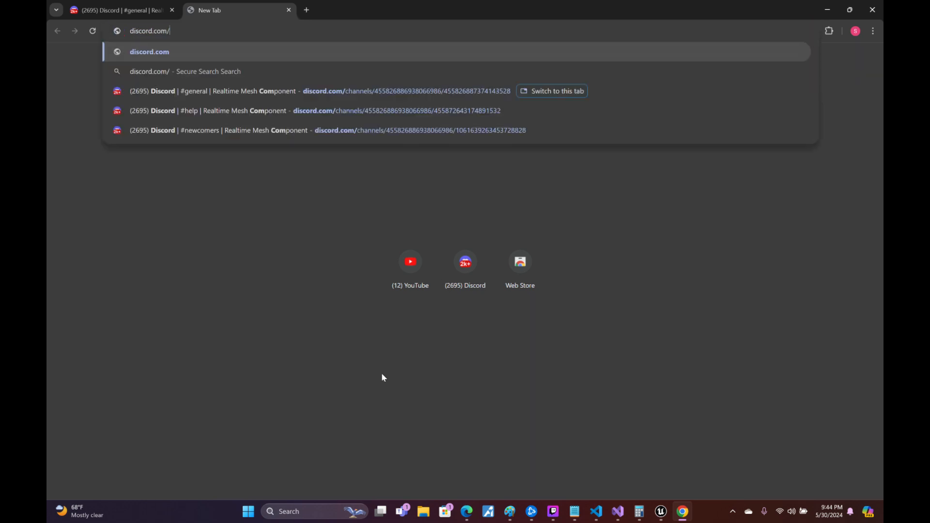
pyautogui.press('BackSpace')
pyautogui.write('oc')
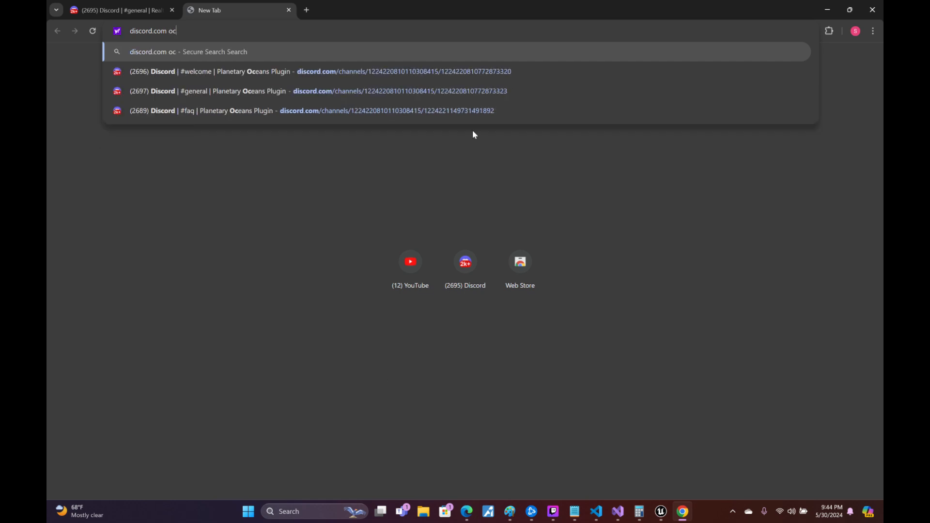
pyautogui.click(345, 91)
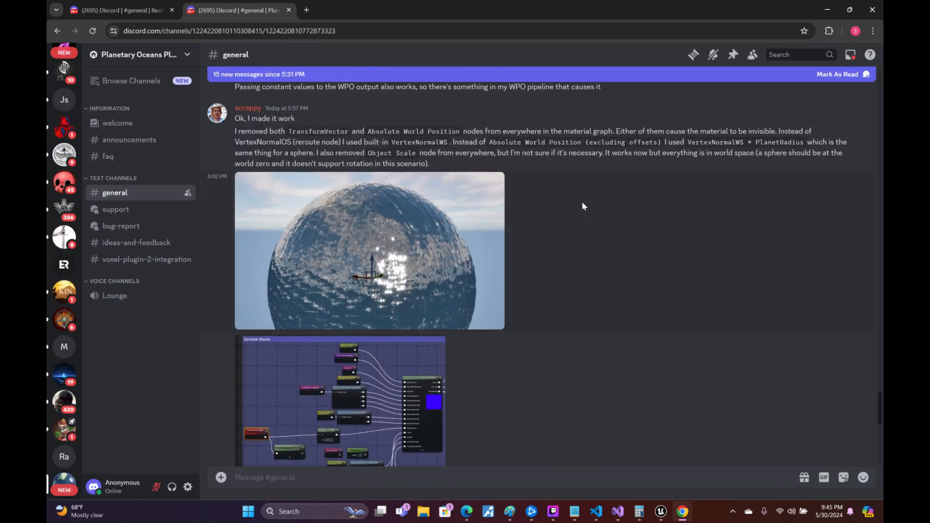
# - Review the general channel's conversation about the planet ocean material and wave ideas, going back through May 30 and returning to the latest messages
pyautogui.scroll(-10, 582, 203)
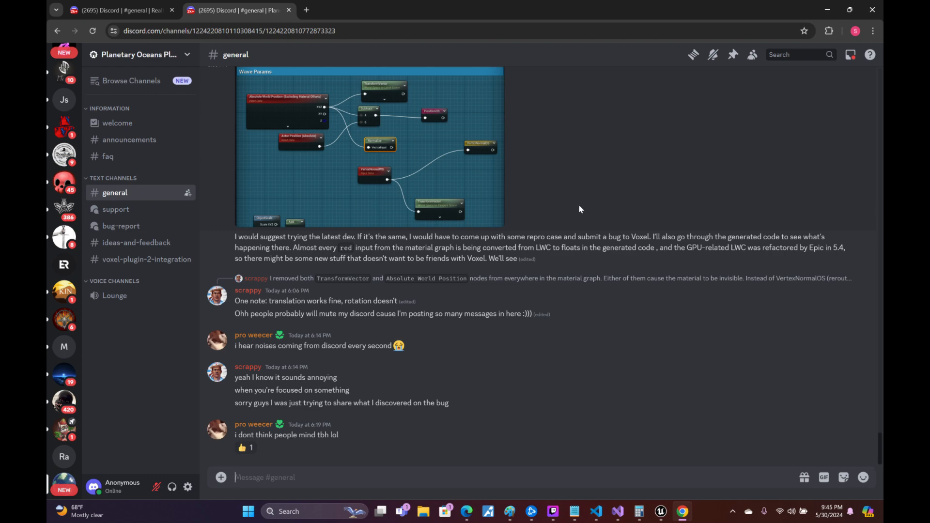
pyautogui.scroll(10, 579, 213)
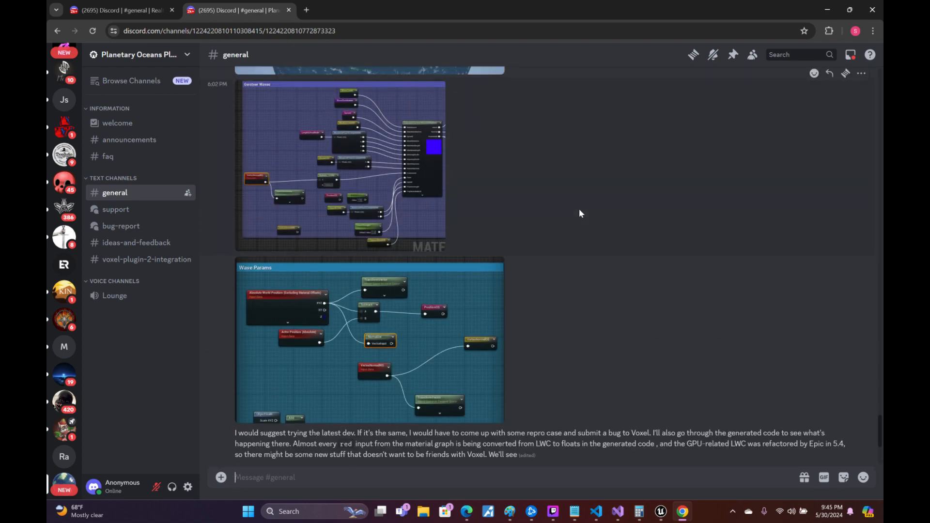
pyautogui.scroll(6, 589, 220)
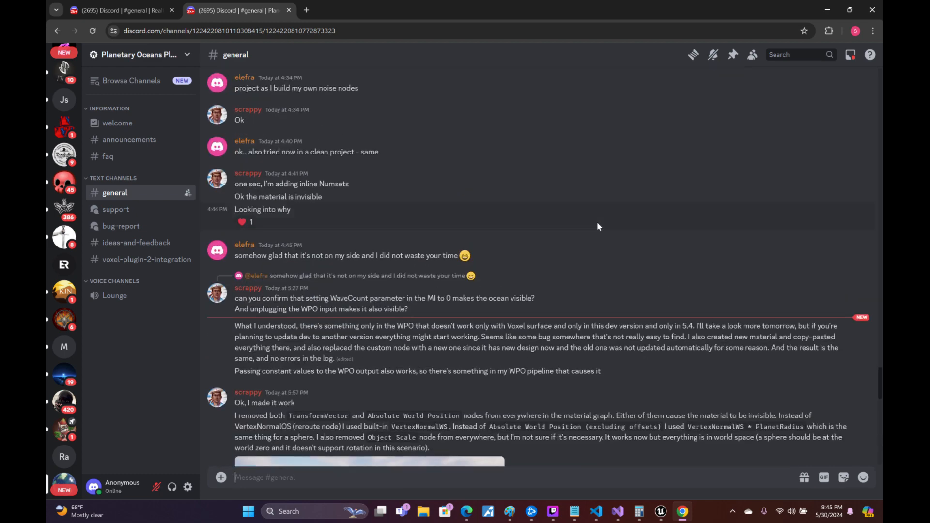
pyautogui.scroll(2, 598, 222)
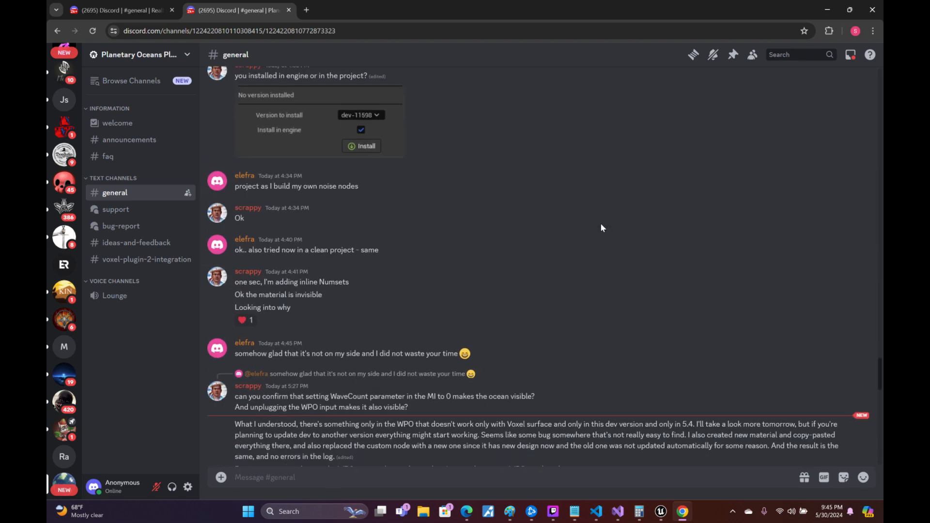
pyautogui.scroll(20, 602, 228)
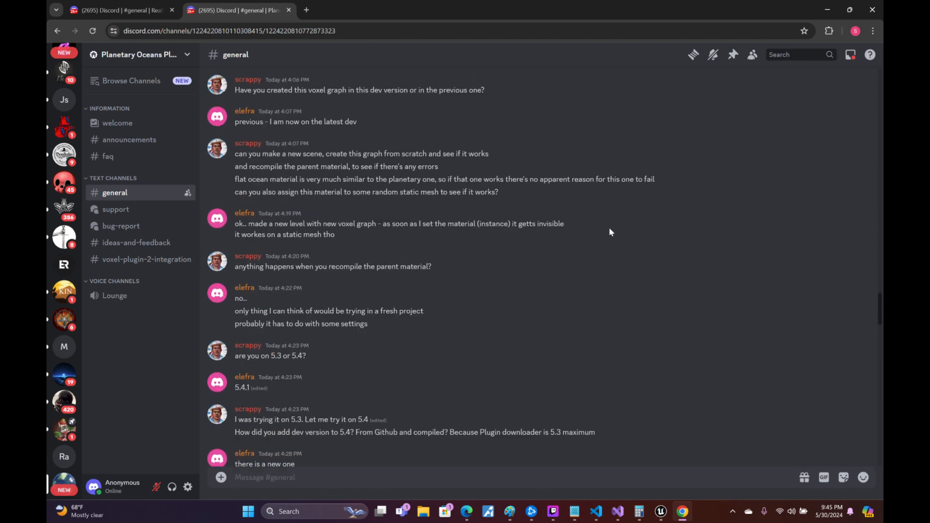
pyautogui.scroll(4, 609, 230)
pyautogui.scroll(-20, 609, 228)
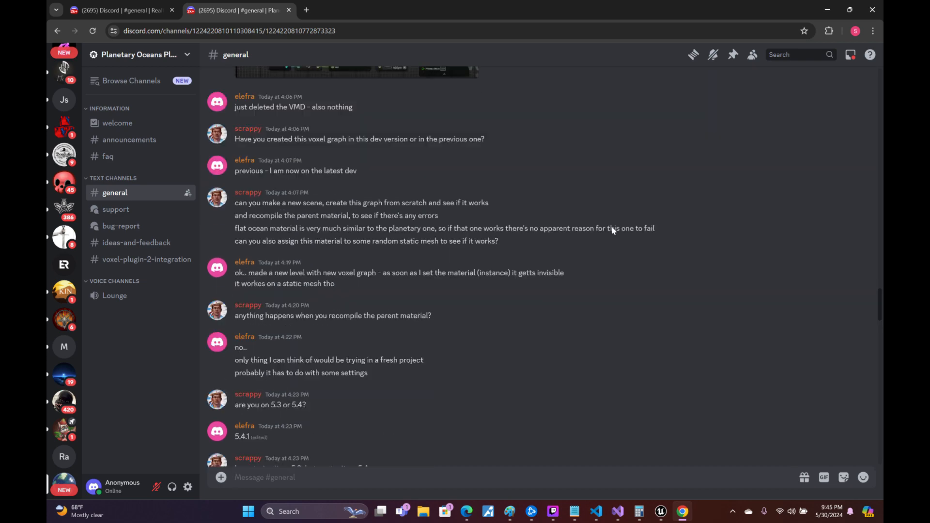
pyautogui.scroll(8, 610, 224)
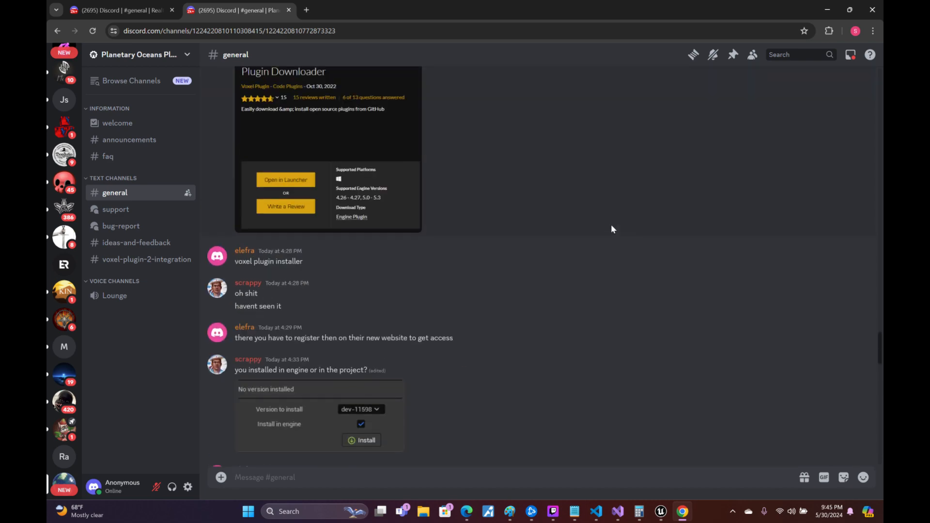
pyautogui.scroll(20, 606, 226)
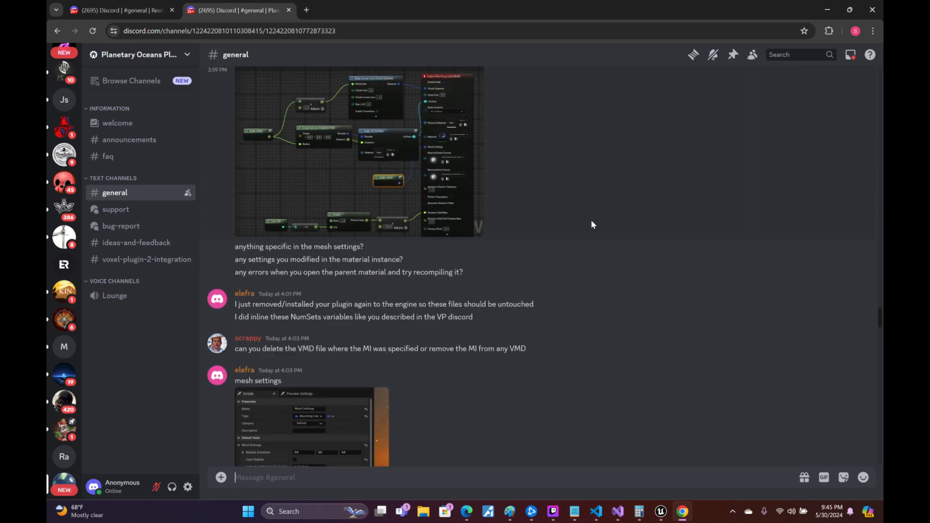
pyautogui.scroll(15, 596, 227)
pyautogui.scroll(15, 592, 226)
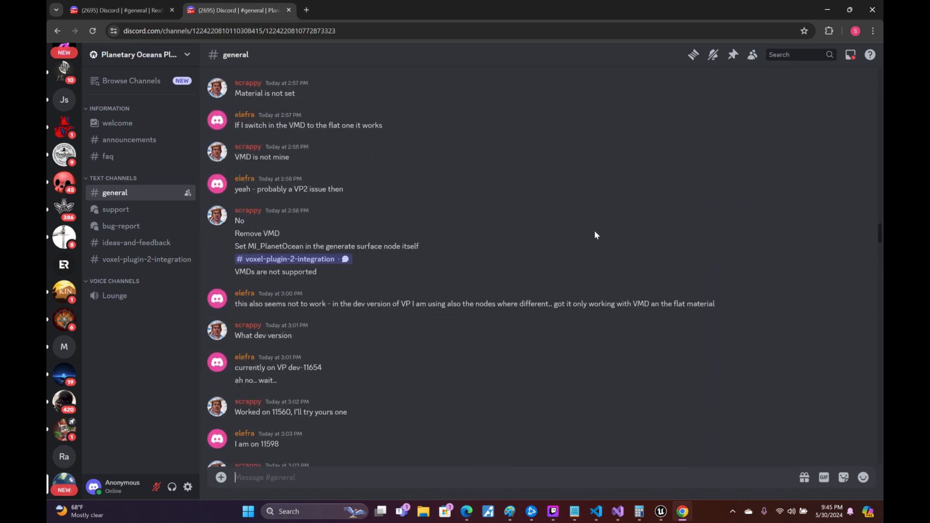
pyautogui.scroll(15, 598, 230)
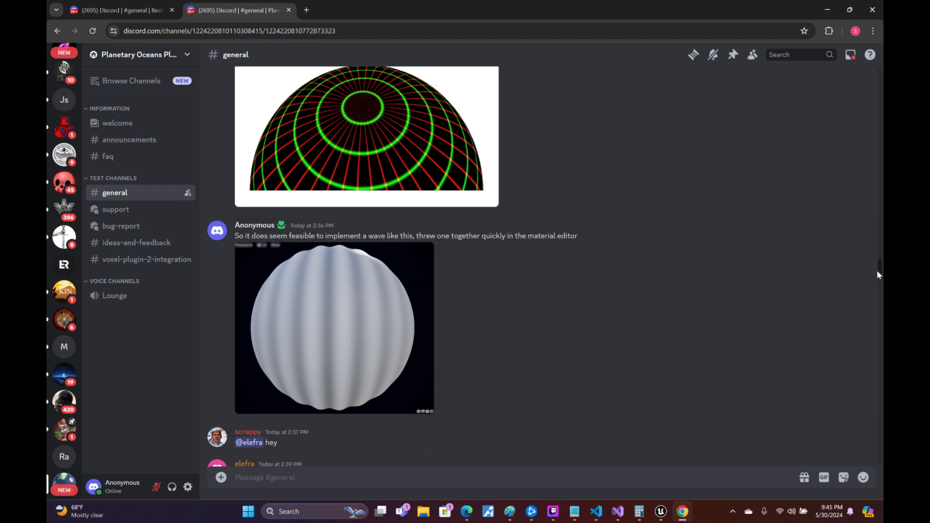
pyautogui.scroll(12, 880, 274)
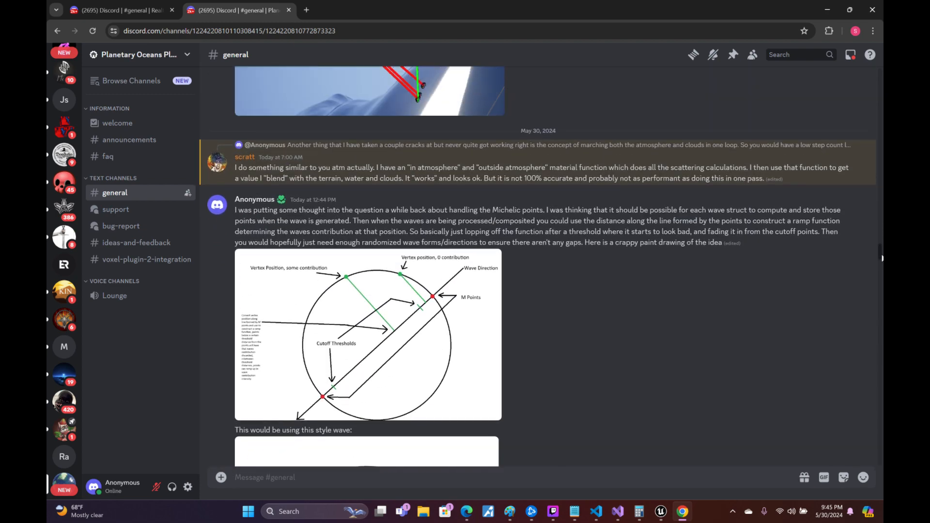
pyautogui.moveTo(881, 269); pyautogui.dragTo(882, 429)
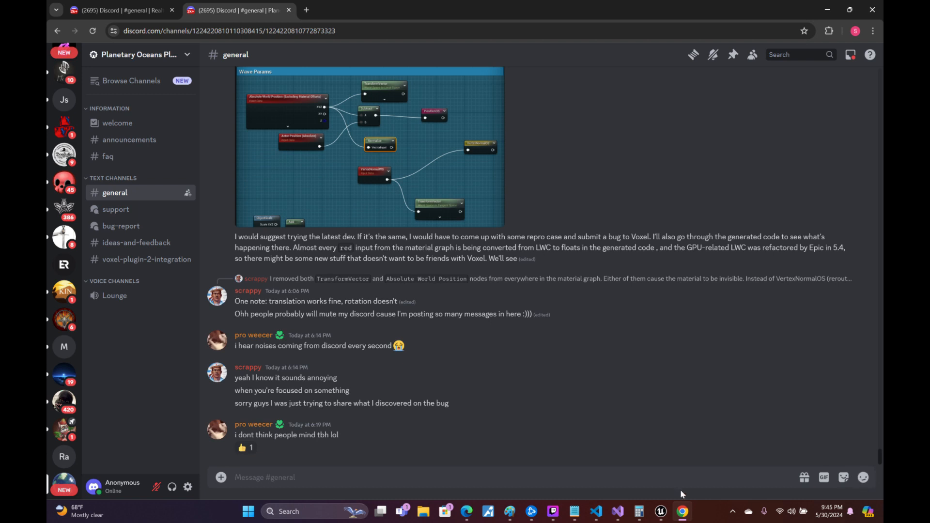
# - Switch back to the MT_Ocean2 material editor in Unreal and show the preview sphere in Wireframe view mode
pyautogui.moveTo(663, 512)
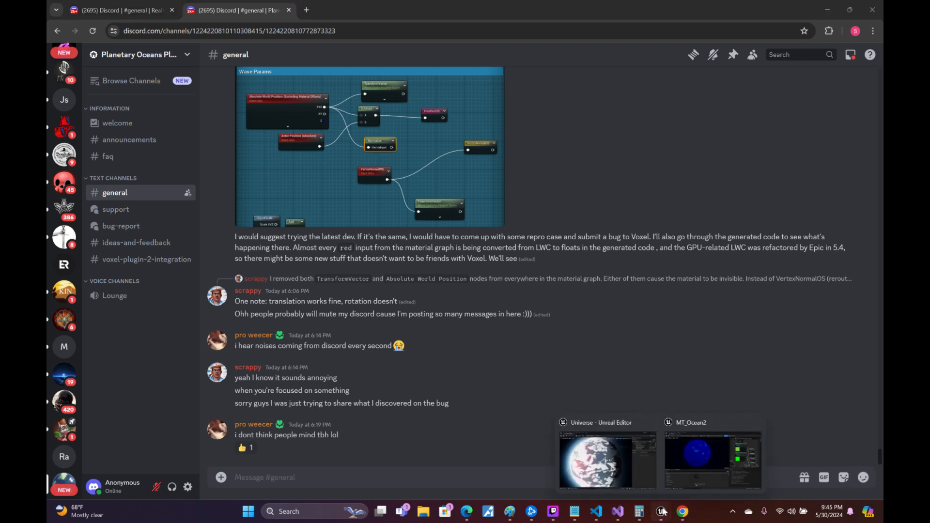
pyautogui.click(692, 458)
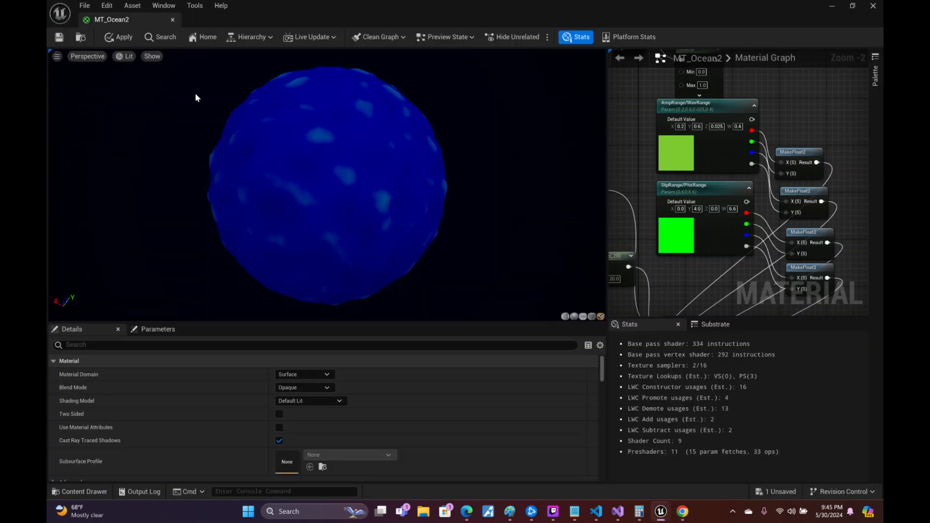
pyautogui.click(125, 56)
pyautogui.click(155, 118)
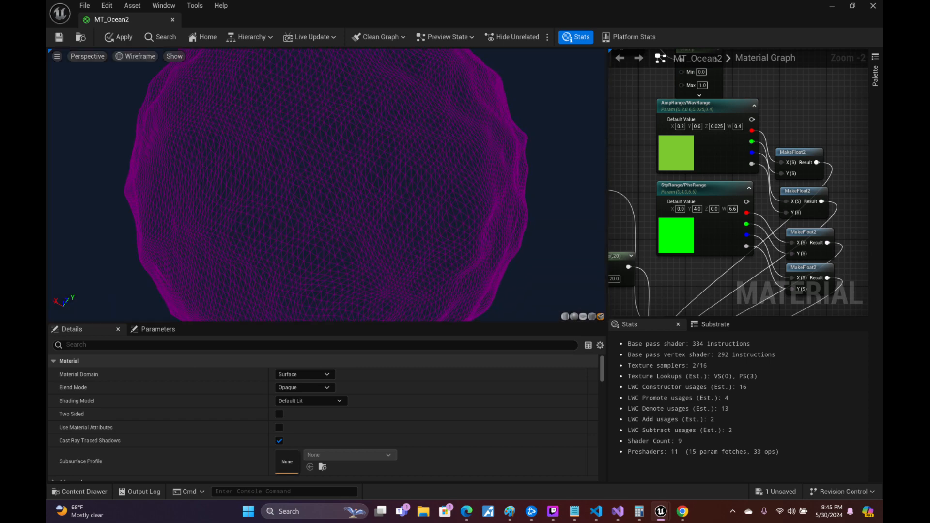
pyautogui.moveTo(446, 242)
pyautogui.mouseDown()
pyautogui.moveTo(461, 235)
pyautogui.moveTo(447, 241)
pyautogui.mouseUp()
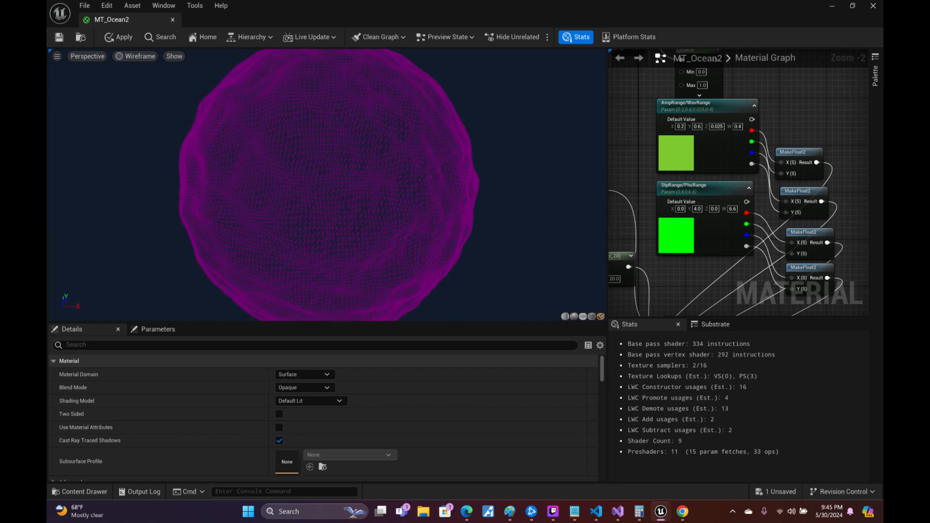
pyautogui.moveTo(415, 289); pyautogui.dragTo(412, 294)
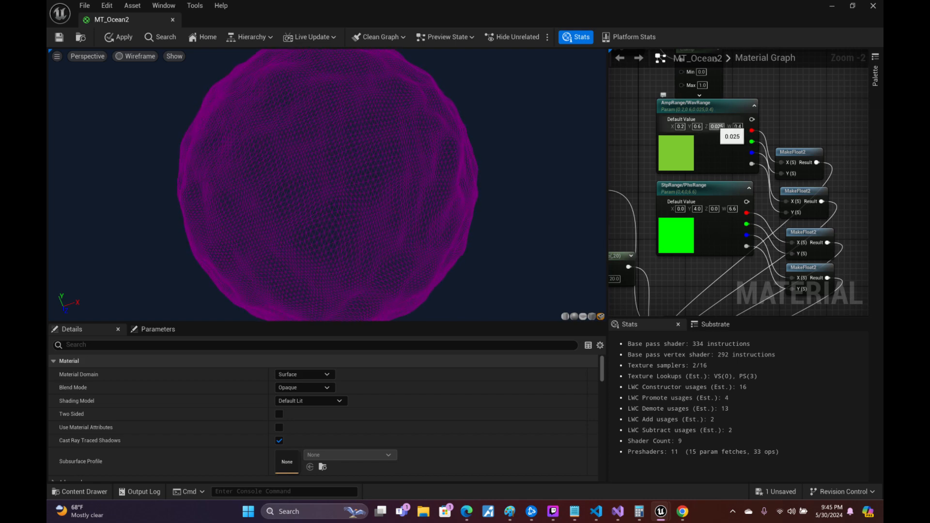
# - Set the Z component of the AmpRange/WavRange parameter to 0.1 and inspect the waves around the preview sphere
pyautogui.click(717, 126)
pyautogui.write('0.1')
pyautogui.press('Return')
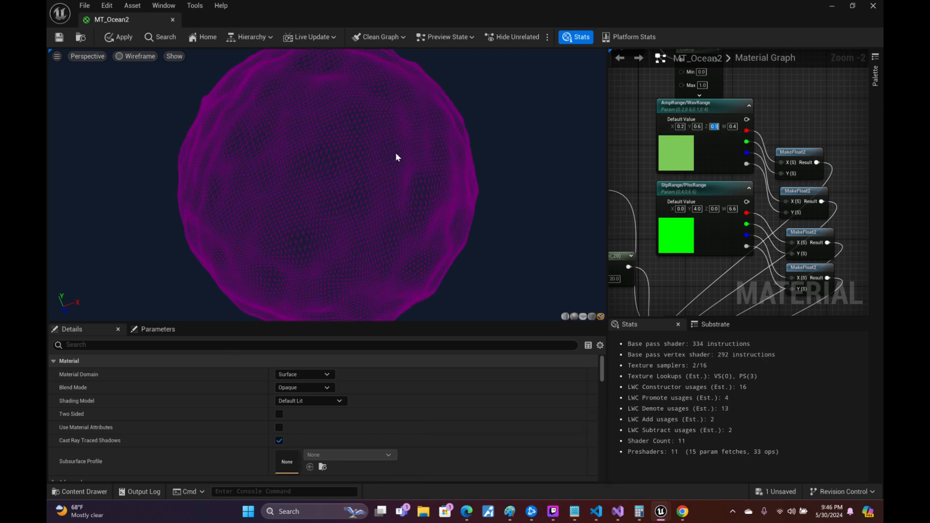
pyautogui.moveTo(383, 173); pyautogui.dragTo(423, 158)
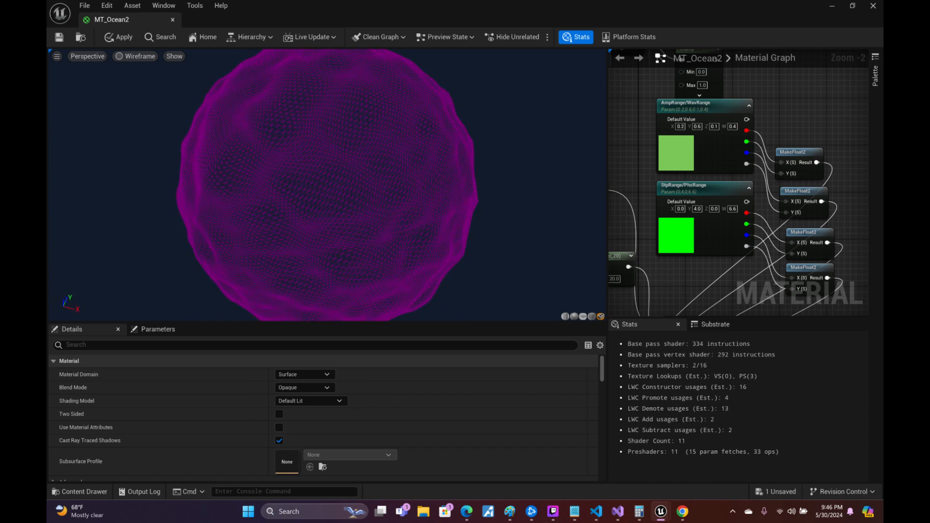
pyautogui.moveTo(397, 143); pyautogui.dragTo(383, 205)
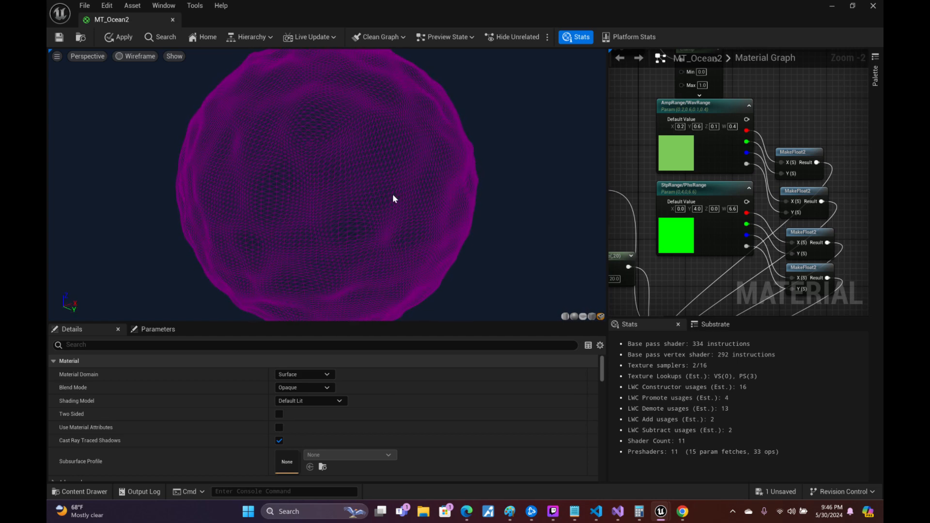
pyautogui.moveTo(421, 163)
pyautogui.mouseDown()
pyautogui.moveTo(409, 176)
pyautogui.moveTo(421, 164)
pyautogui.mouseUp()
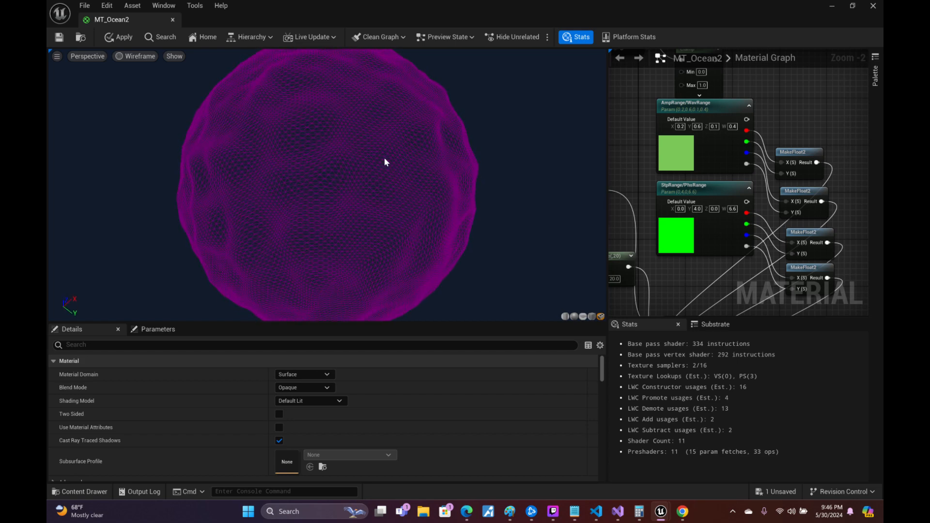
# - Set the X component of the StpRange/PhsRange parameter to 0.5 and inspect the wave shapes on the preview sphere
pyautogui.moveTo(633, 116); pyautogui.dragTo(665, 132, button='right')
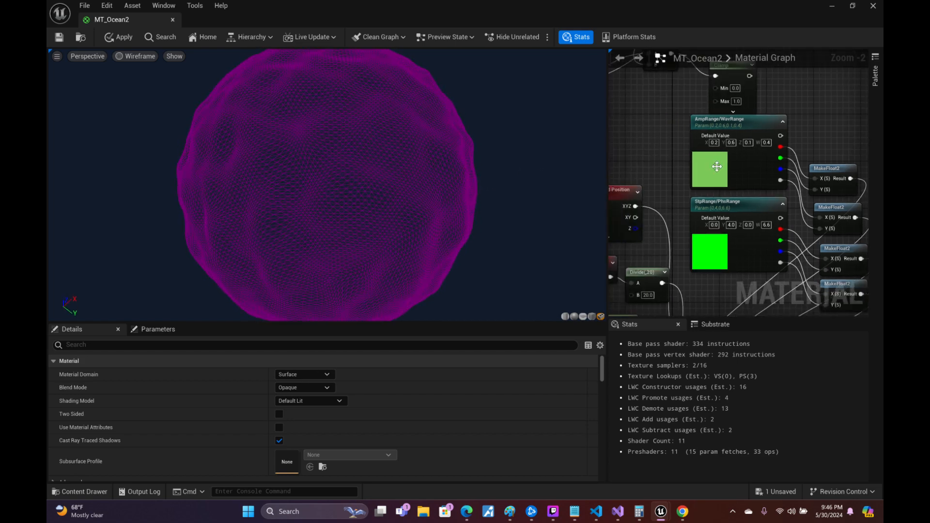
pyautogui.click(732, 225)
pyautogui.click(715, 226)
pyautogui.write('50')
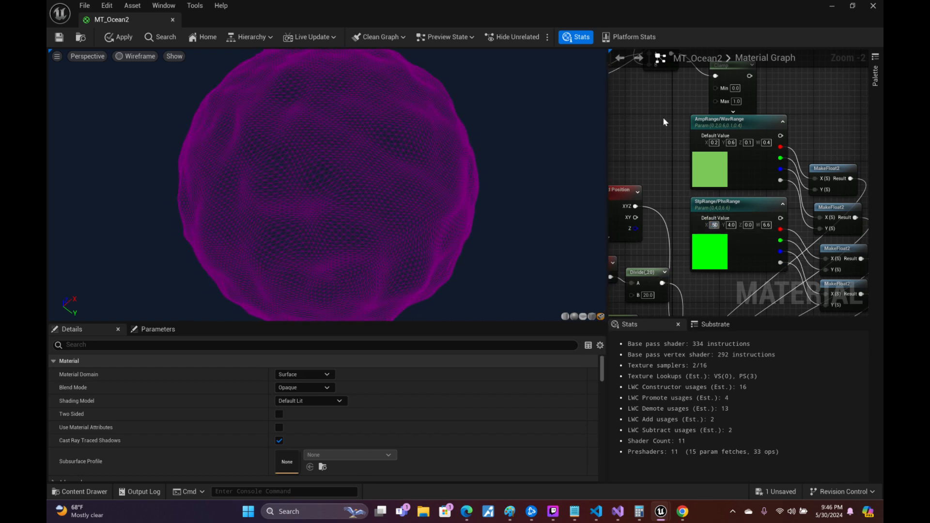
pyautogui.press('Return')
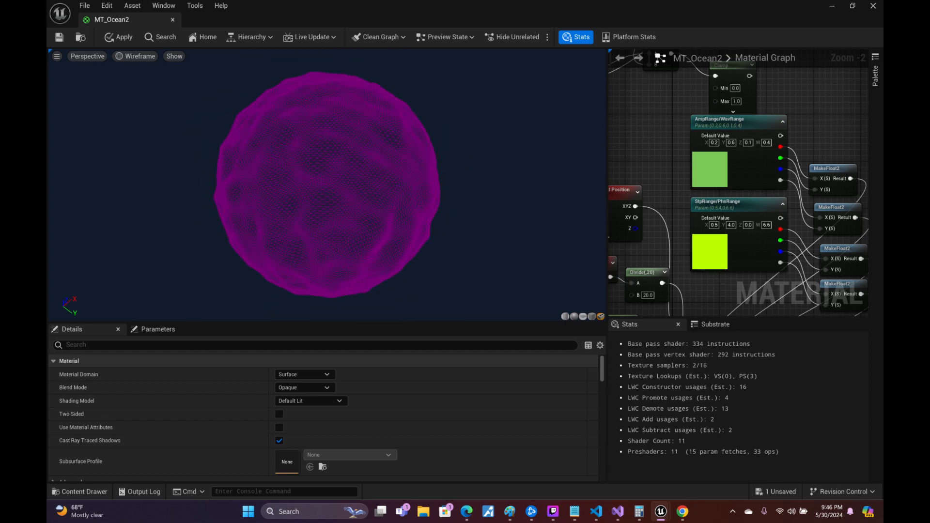
pyautogui.moveTo(409, 118)
pyautogui.mouseDown()
pyautogui.moveTo(409, 184)
pyautogui.moveTo(409, 131)
pyautogui.moveTo(436, 116)
pyautogui.moveTo(413, 115)
pyautogui.mouseUp()
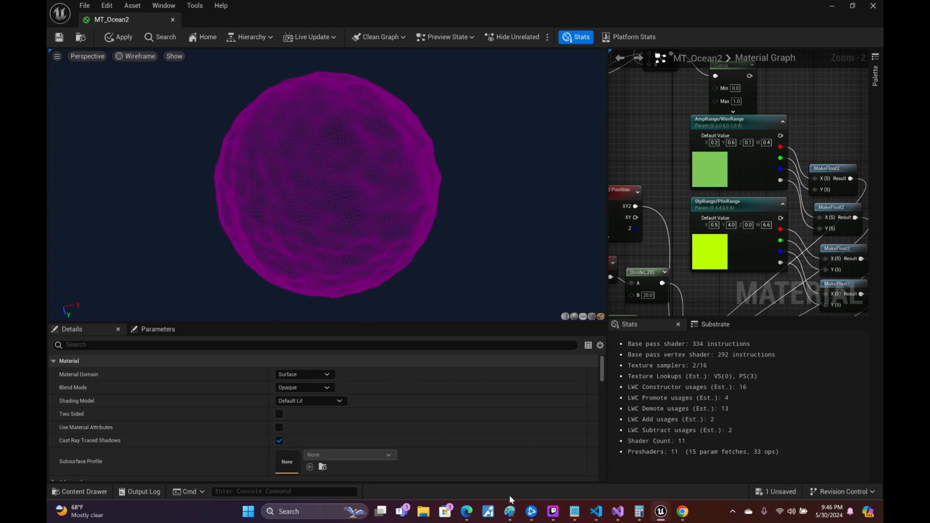
# - Look over the HLSL wave code in the ChatGPT conversation in Microsoft Edge, then return to the MT_Ocean2 material editor
pyautogui.click(469, 511)
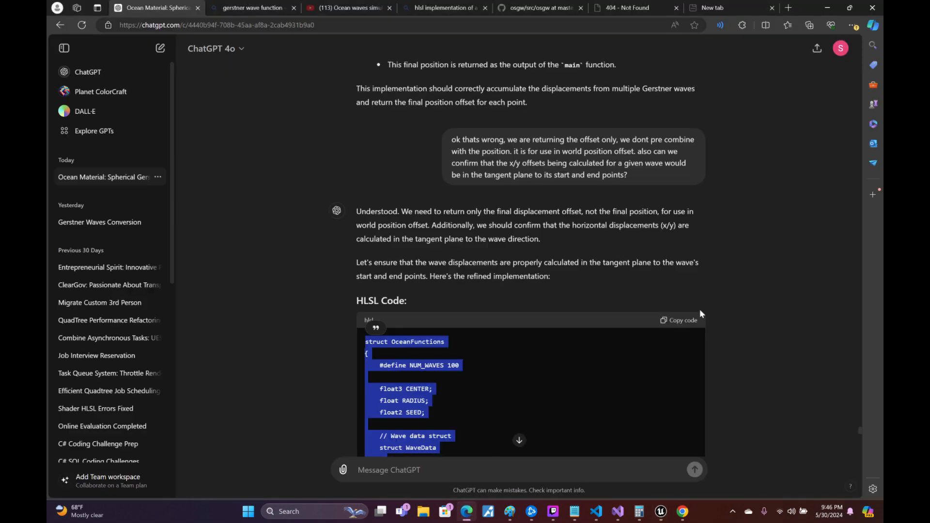
pyautogui.scroll(-12, 699, 309)
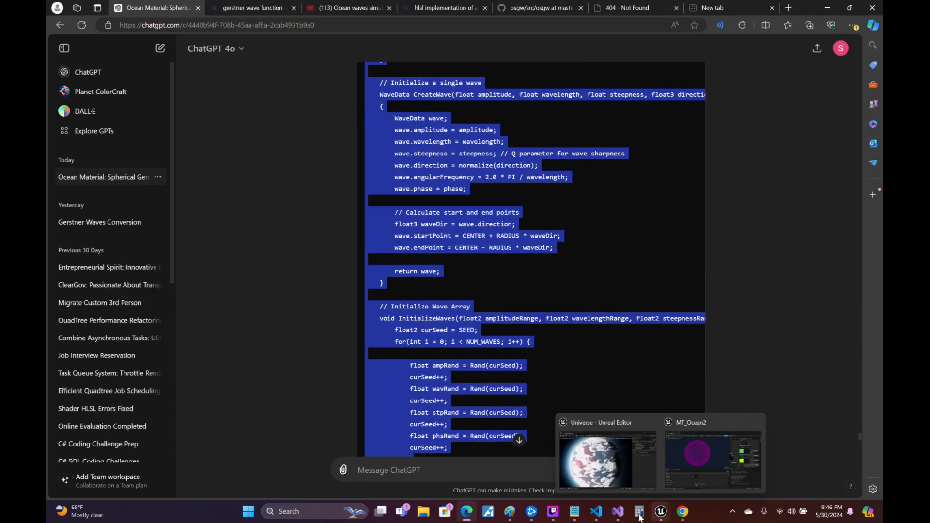
pyautogui.moveTo(642, 520)
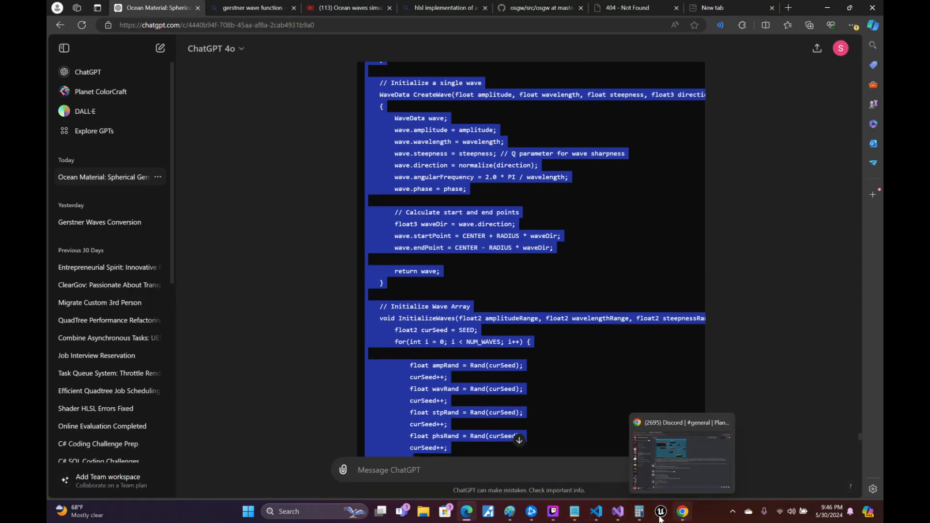
pyautogui.click(696, 463)
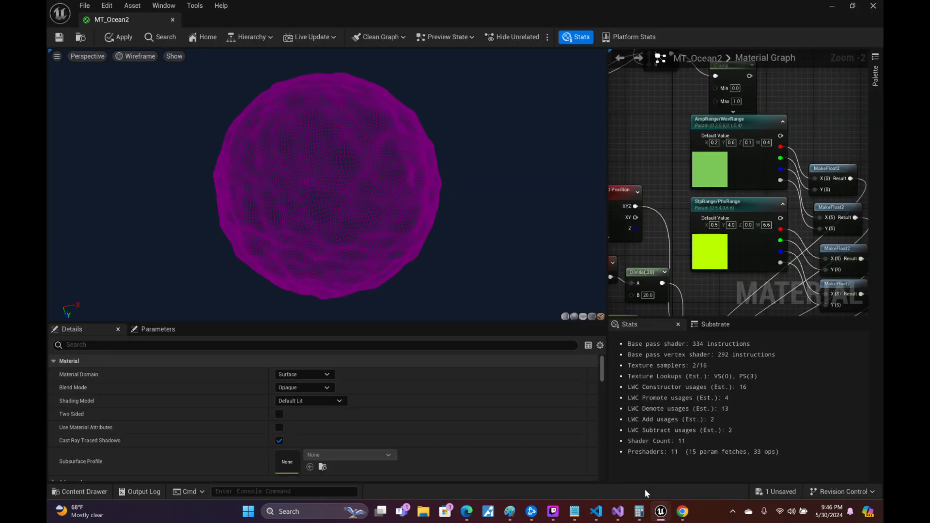
# - Switch to Discord in Chrome and begin a general channel message: "Got a basic implementation of FBM sphere Gerstner waves using"
pyautogui.click(683, 511)
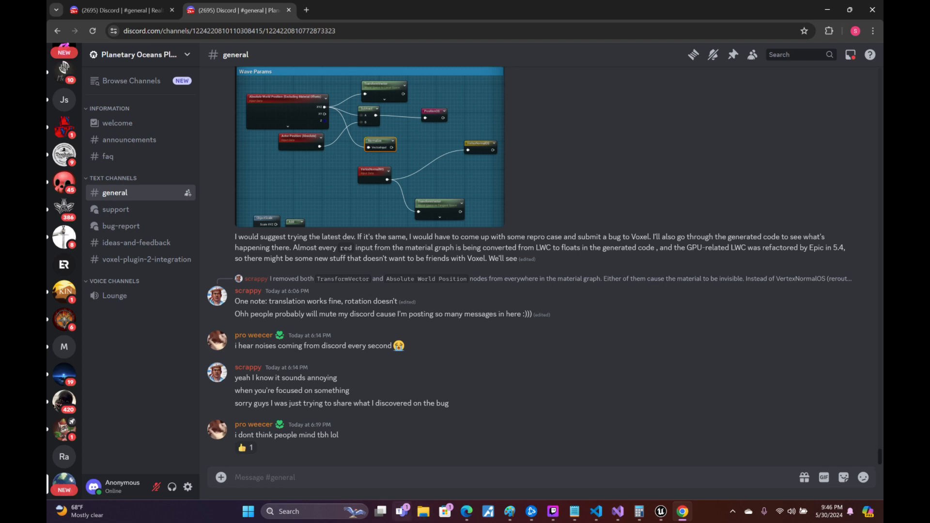
pyautogui.write('Got a basi')
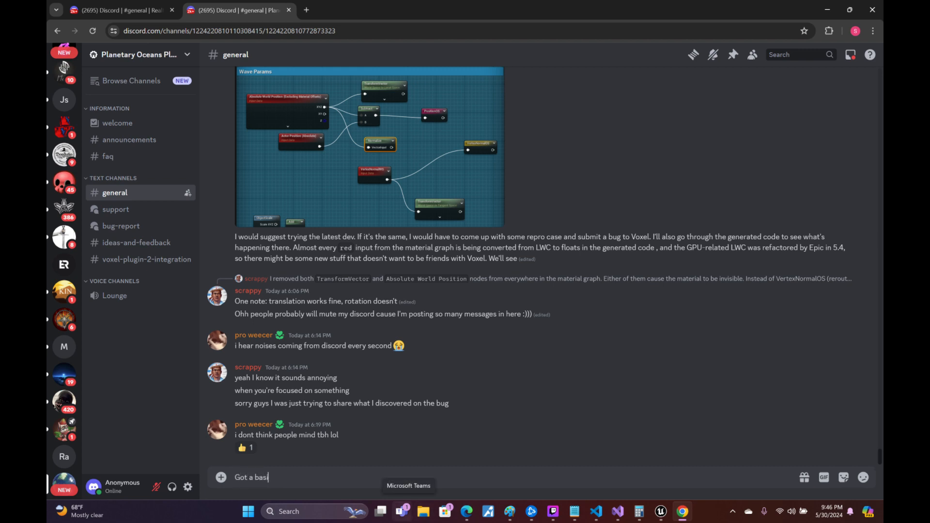
pyautogui.write('c implementation of FBM ger')
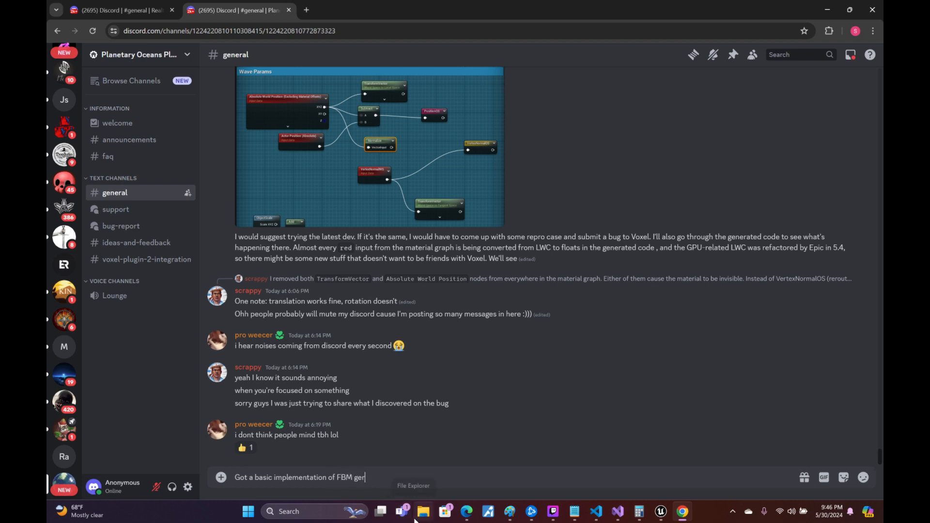
pyautogui.press('BackSpace')
pyautogui.press('BackSpace')
pyautogui.press('BackSpace')
pyautogui.write('sphere Gerstned waves using t')
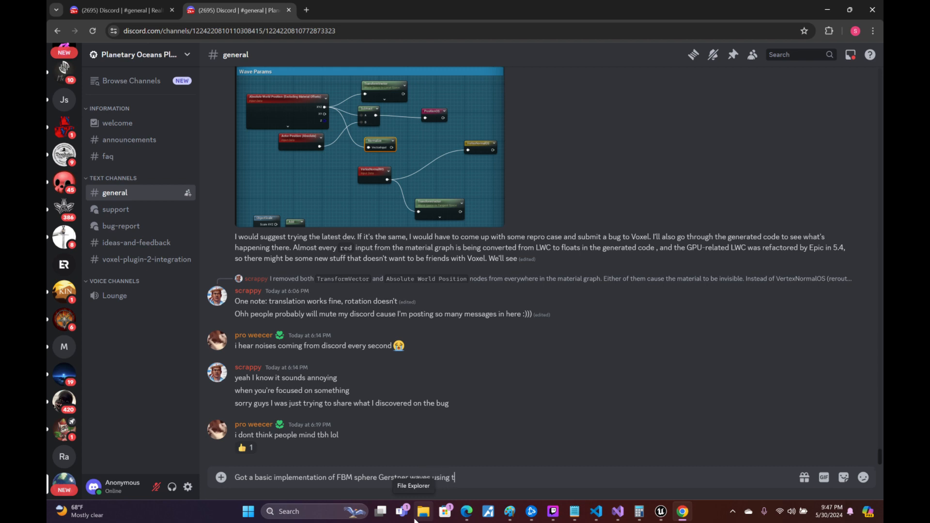
# - Continue the message with "the Michelic paper as a reference and the idea of reducing the contribution close to the start/end points"
pyautogui.write('he Michelic paper as a reference and the ida')
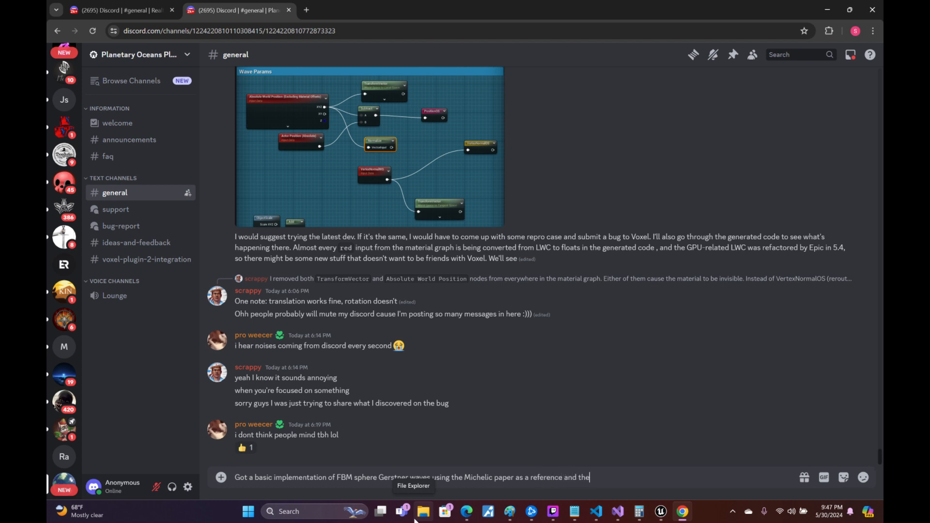
pyautogui.press('BackSpace')
pyautogui.write('ea of')
pyautogui.write('reducing the contribution ')
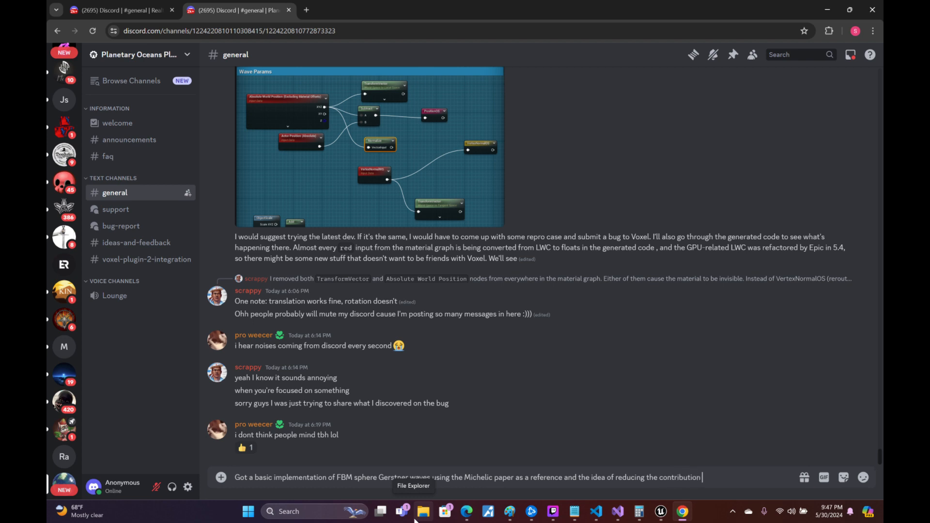
pyautogui.write('close to the start/end points wor')
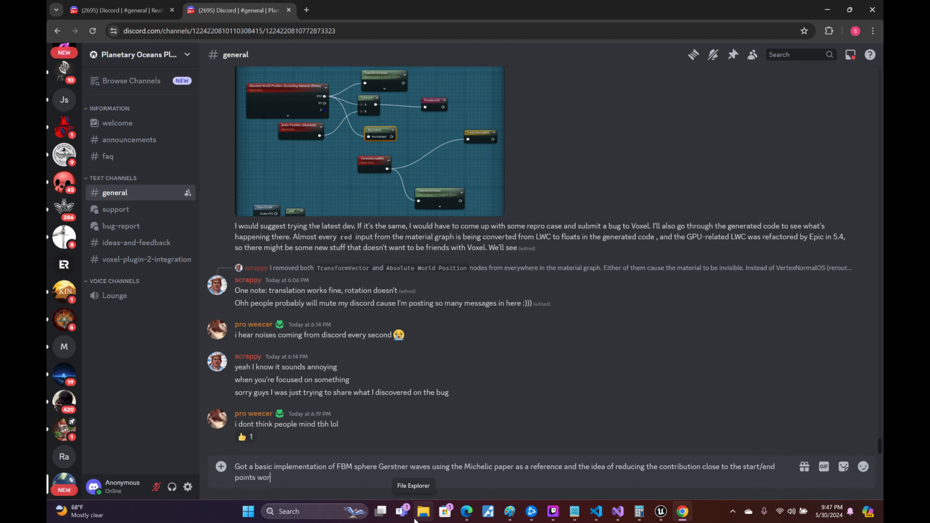
# - Finish the message text with "working. Seems to produce a seamless combination of waves so far. Still alot of work to do though"
pyautogui.write('king. Seems to produce a se')
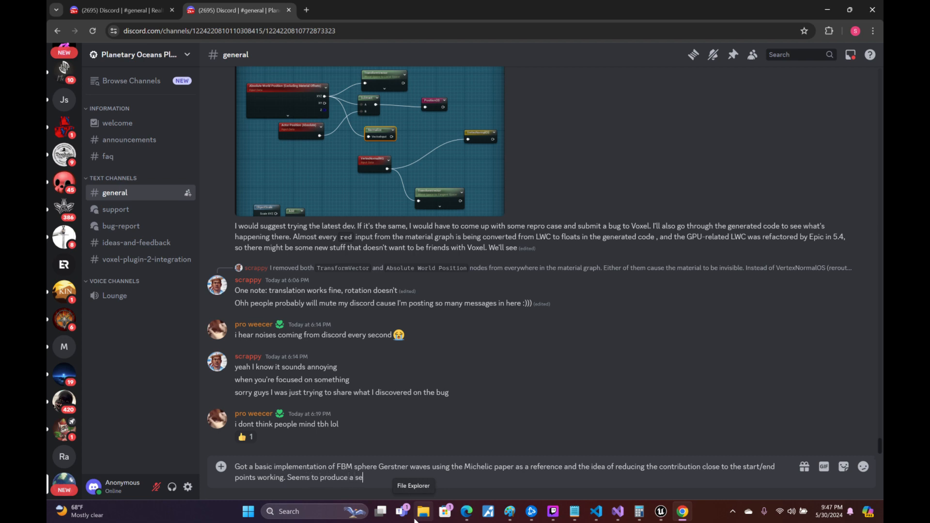
pyautogui.write('amless combination of waves so far')
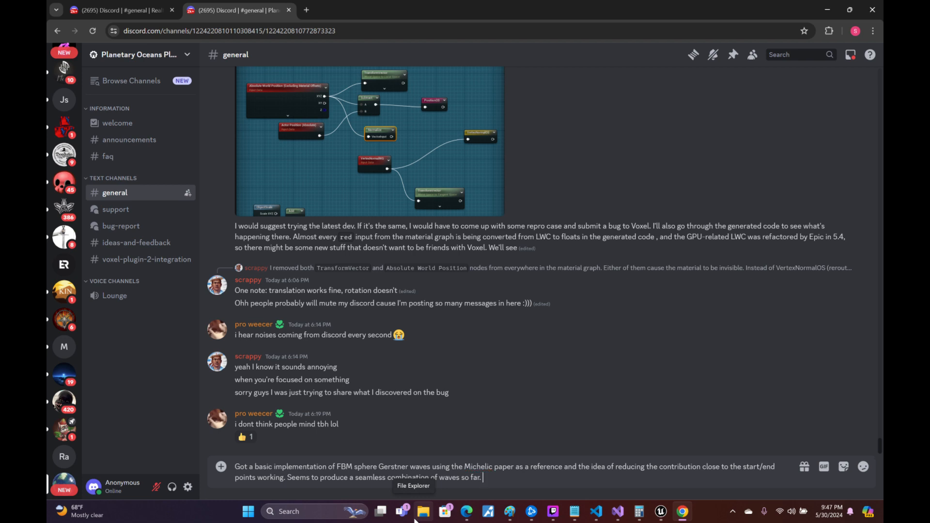
pyautogui.write('. Still alot of work todo')
pyautogui.press('BackSpace')
pyautogui.press('BackSpace')
pyautogui.press('BackSpace')
pyautogui.write('do though')
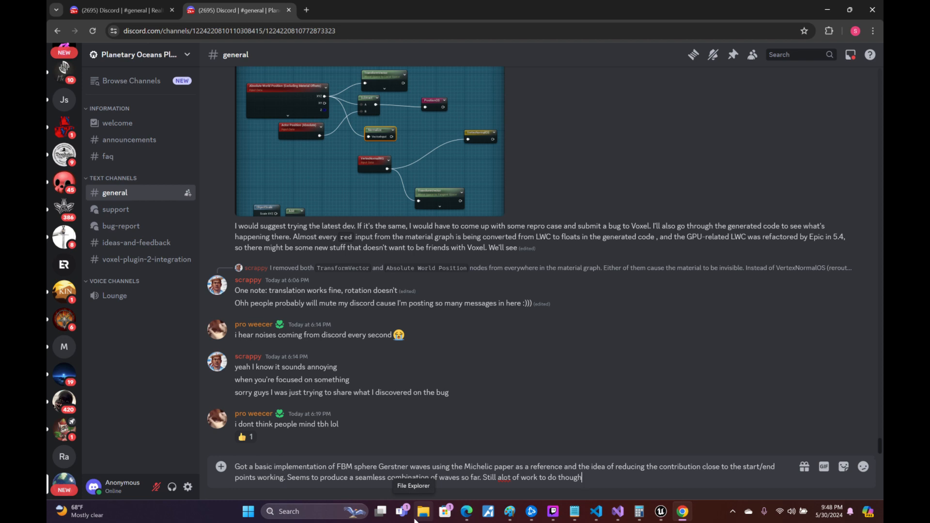
# - Insert "/eliminating" directly after the word "reducing" in the drafted message
pyautogui.press('Up')
pyautogui.press('Right')
pyautogui.press('Right')
pyautogui.press('Right')
pyautogui.press('Right')
pyautogui.press('Right')
pyautogui.press('Right')
pyautogui.press('Right')
pyautogui.press('Right')
pyautogui.press('Right')
pyautogui.press('Right')
pyautogui.press('Right')
pyautogui.press('Right')
pyautogui.write('/eliminv')
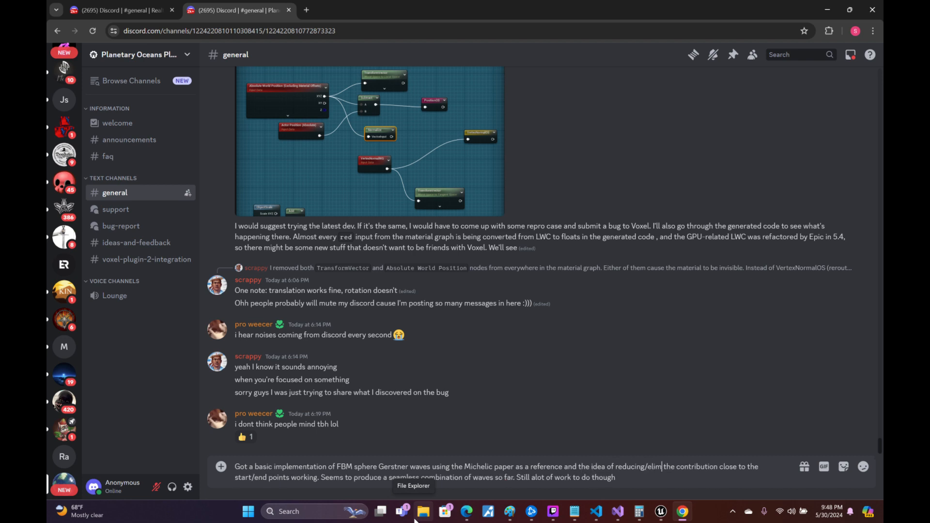
pyautogui.press('BackSpace')
pyautogui.write('ating')
# - Insert the word "displacement" before "contribution" in the drafted message
pyautogui.press('Right')
pyautogui.press('Right')
pyautogui.press('Right')
pyautogui.press('Right')
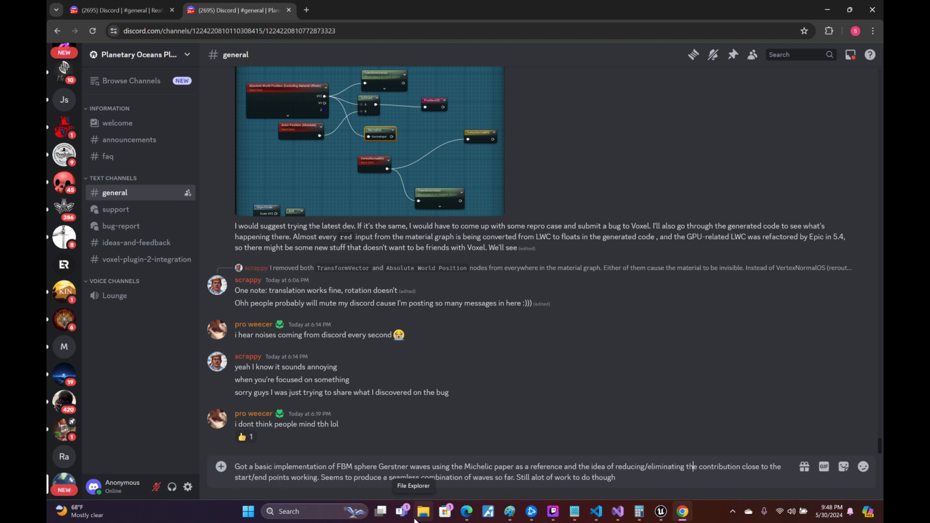
pyautogui.write('displacement')
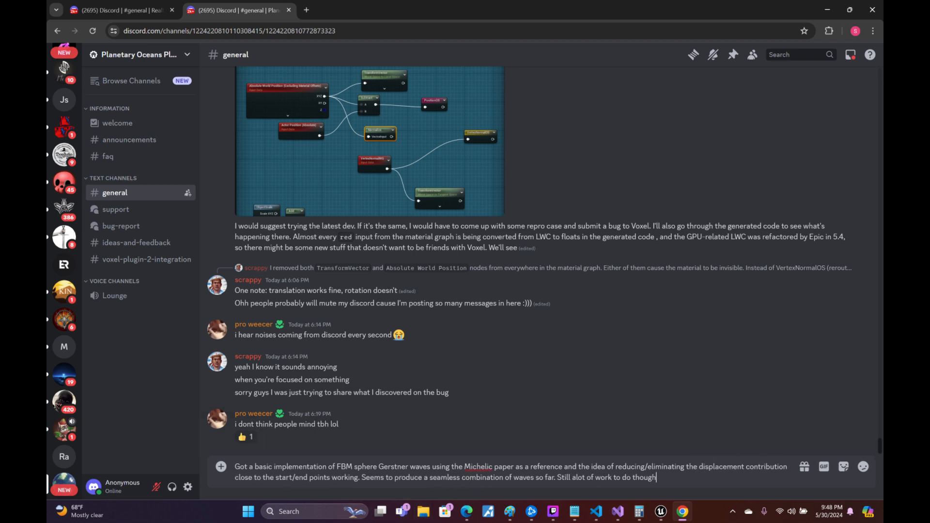
# - Reword "start/end points" as "wave start and end points" in the draft and send the message to the general channel
pyautogui.press('Left')
pyautogui.press('Left')
pyautogui.press('Left')
pyautogui.press('Left')
pyautogui.press('Left')
pyautogui.press('Left')
pyautogui.press('Left')
pyautogui.press('Left')
pyautogui.press('Left')
pyautogui.press('Left')
pyautogui.press('Left')
pyautogui.press('Left')
pyautogui.press('Left')
pyautogui.press('Left')
pyautogui.press('Left')
pyautogui.press('Left')
pyautogui.press('Left')
pyautogui.press('Left')
pyautogui.press('Left')
pyautogui.press('Left')
pyautogui.press('Left')
pyautogui.press('Left')
pyautogui.press('Left')
pyautogui.press('Left')
pyautogui.press('Left')
pyautogui.press('Left')
pyautogui.press('Left')
pyautogui.press('Left')
pyautogui.press('Left')
pyautogui.press('Left')
pyautogui.press('Left')
pyautogui.press('Left')
pyautogui.write('wave')
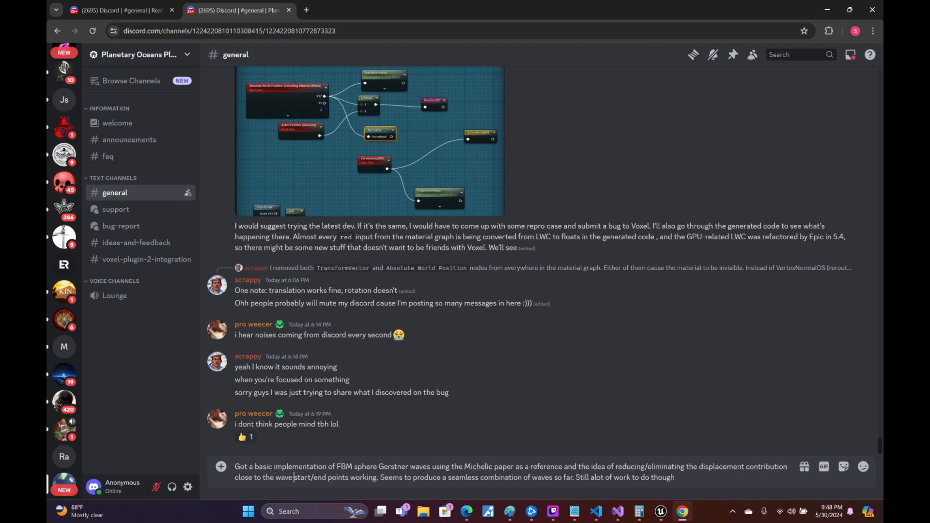
pyautogui.press('Delete')
pyautogui.write('and')
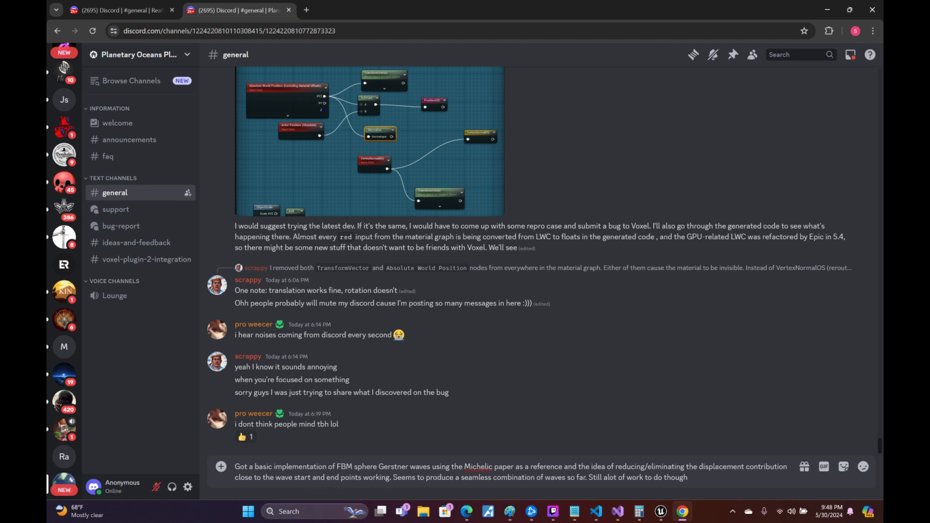
pyautogui.press('Return')
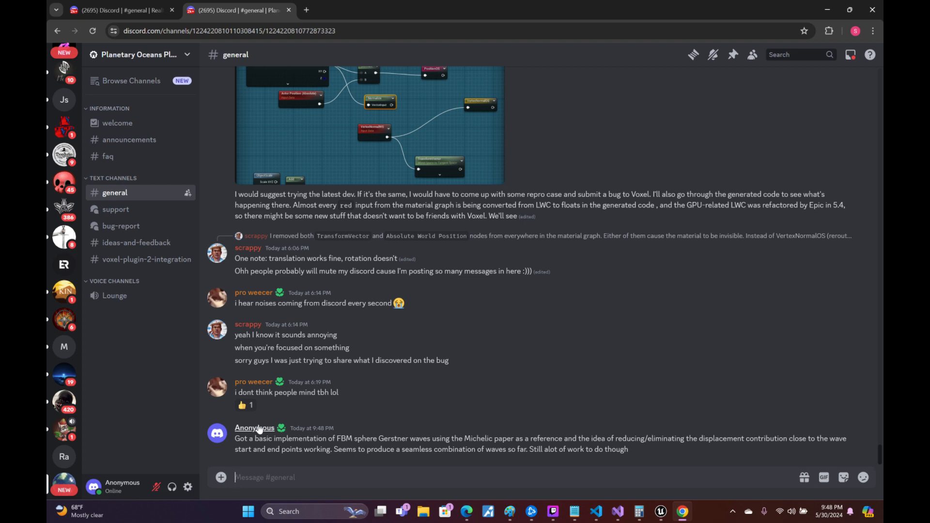
# - Switch back to the MT_Ocean2 material editor in Unreal and examine the waves from several sides of the preview sphere
pyautogui.click(662, 511)
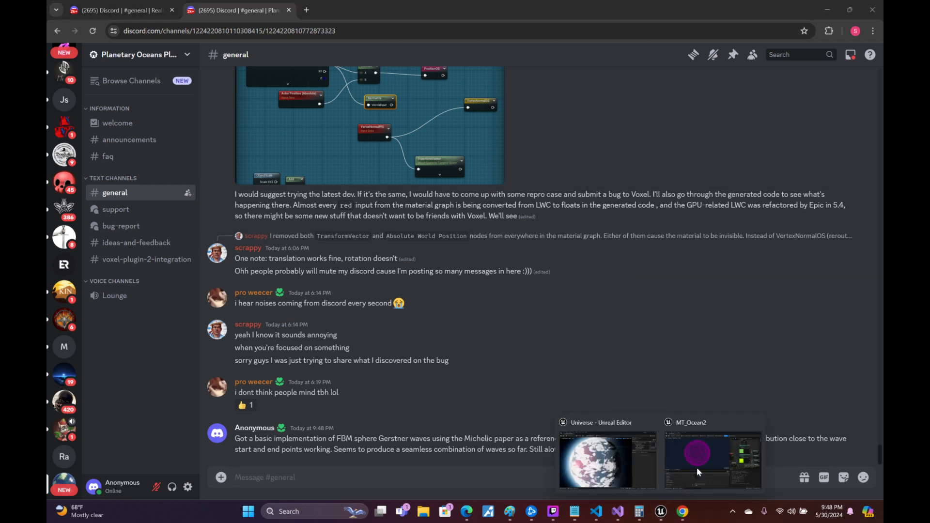
pyautogui.click(697, 467)
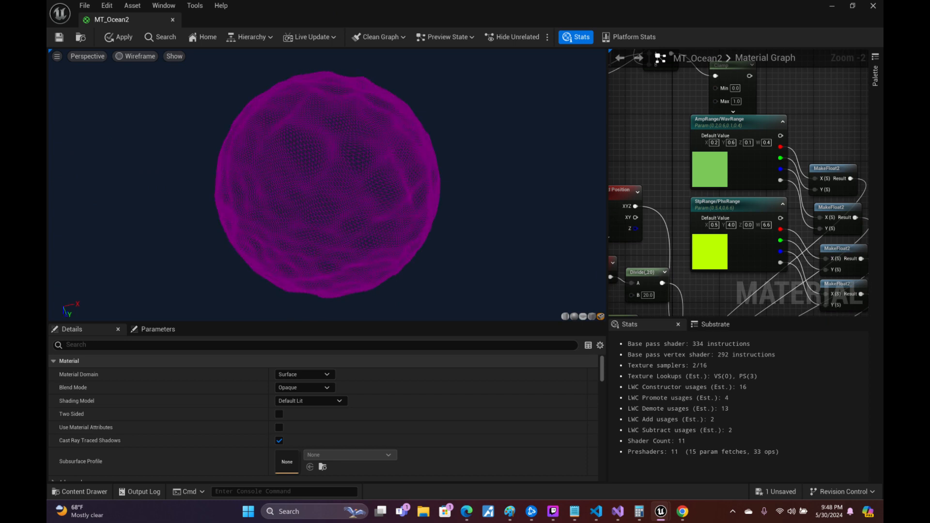
pyautogui.moveTo(370, 196); pyautogui.dragTo(467, 186)
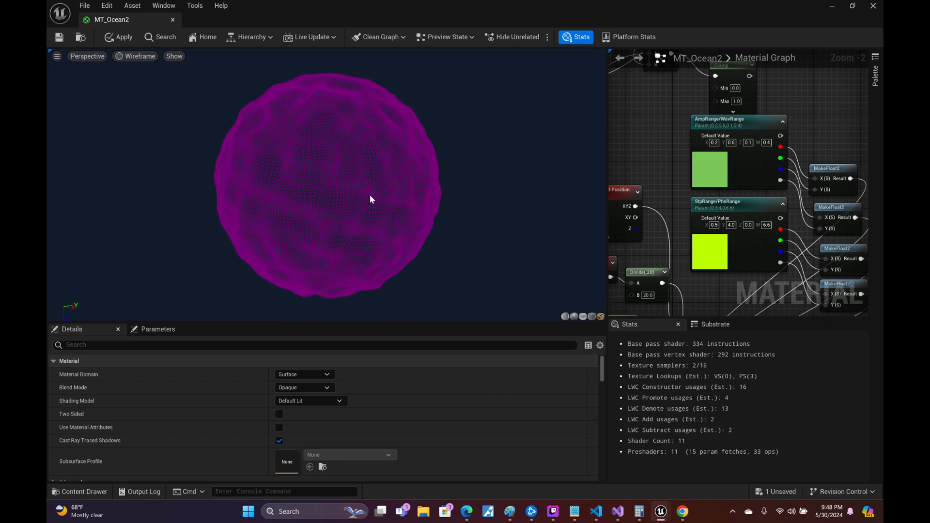
pyautogui.moveTo(308, 109); pyautogui.dragTo(311, 112)
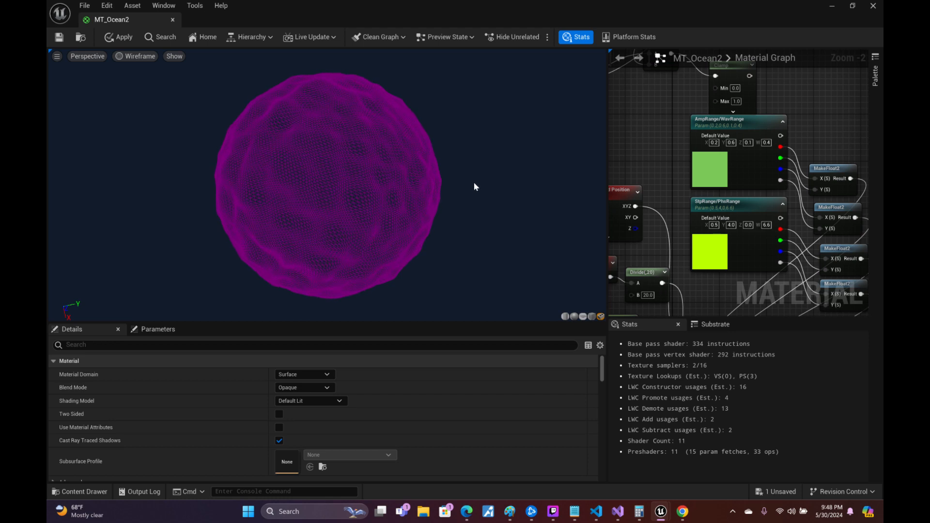
pyautogui.moveTo(466, 167); pyautogui.dragTo(463, 220)
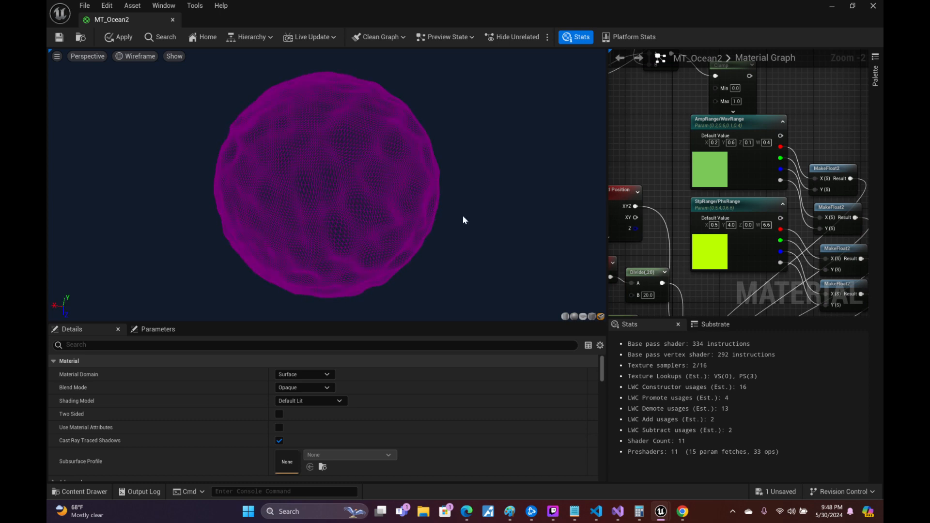
pyautogui.moveTo(393, 158); pyautogui.dragTo(393, 238)
pyautogui.moveTo(394, 159); pyautogui.dragTo(509, 159)
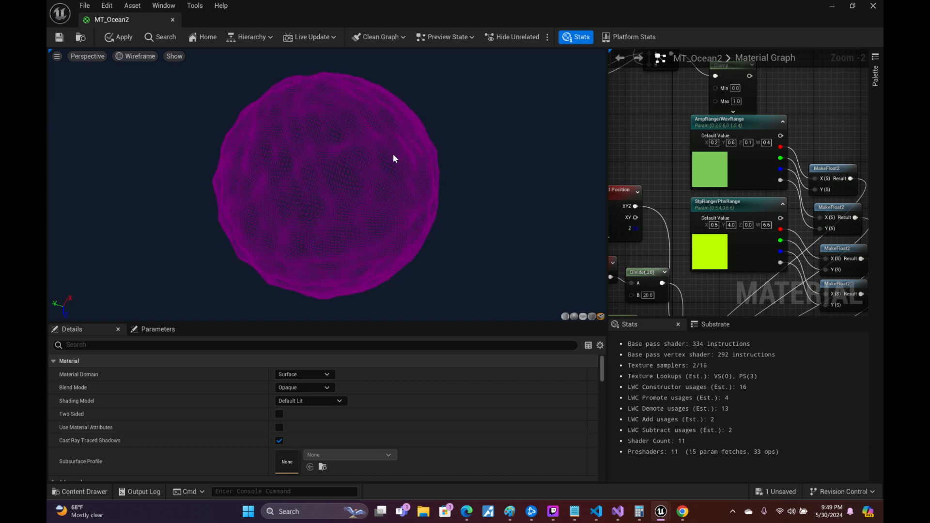
pyautogui.moveTo(393, 159); pyautogui.dragTo(395, 213)
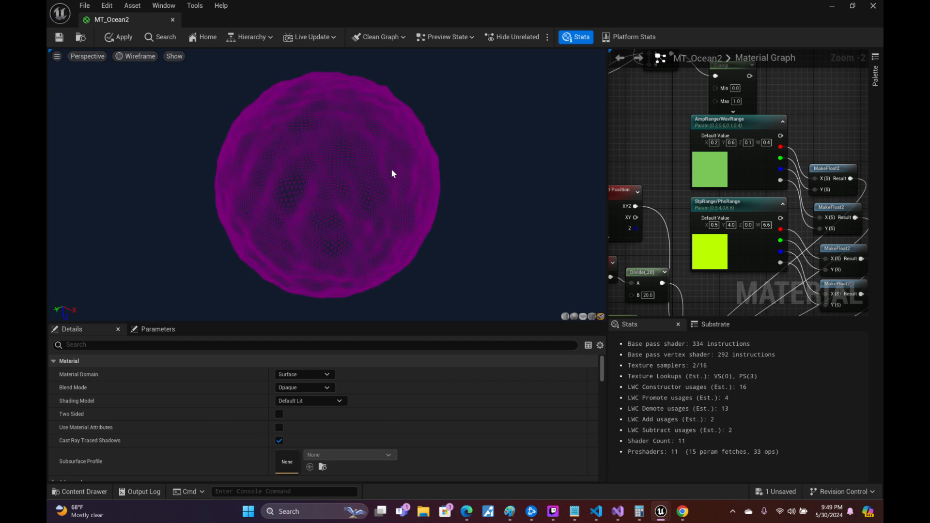
pyautogui.moveTo(390, 174); pyautogui.dragTo(443, 175)
# - Enlarge the material preview viewport and examine the wireframe waves on the sphere up close
pyautogui.moveTo(480, 321); pyautogui.dragTo(485, 433)
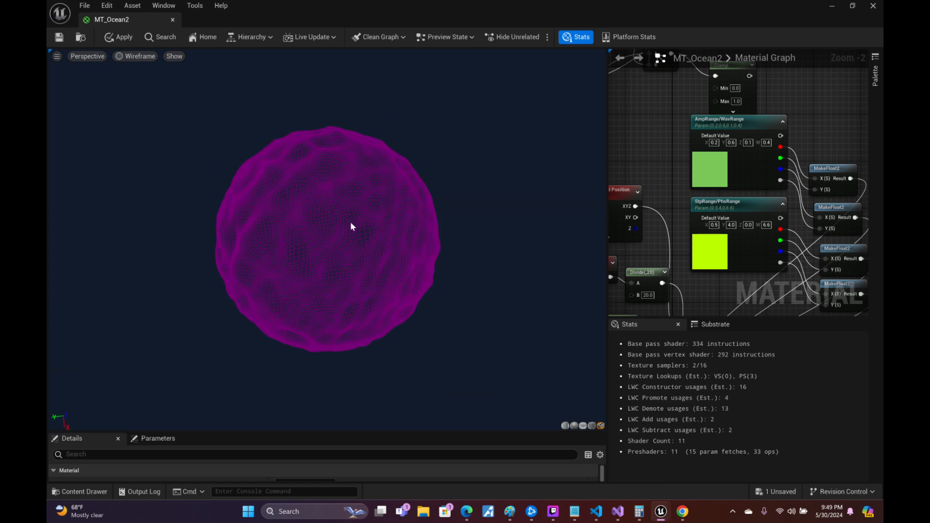
pyautogui.scroll(4, 351, 222)
pyautogui.moveTo(350, 222)
pyautogui.mouseDown(button='right')
pyautogui.moveTo(353, 262)
pyautogui.moveTo(351, 221)
pyautogui.mouseUp(button='right')
pyautogui.moveTo(379, 188)
pyautogui.mouseDown()
pyautogui.moveTo(303, 192)
pyautogui.moveTo(379, 206)
pyautogui.mouseUp()
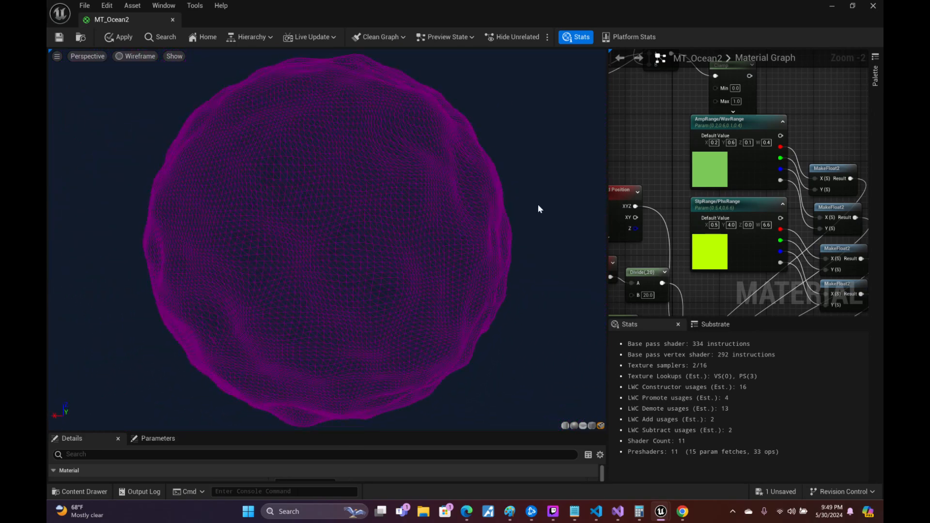
# - Set NUM_WAVES to 50 in the Custom node's OceanFunctions code and inspect the waves around the preview sphere
pyautogui.moveTo(814, 290); pyautogui.dragTo(775, 60, button='right')
pyautogui.doubleClick(728, 230)
pyautogui.write('50')
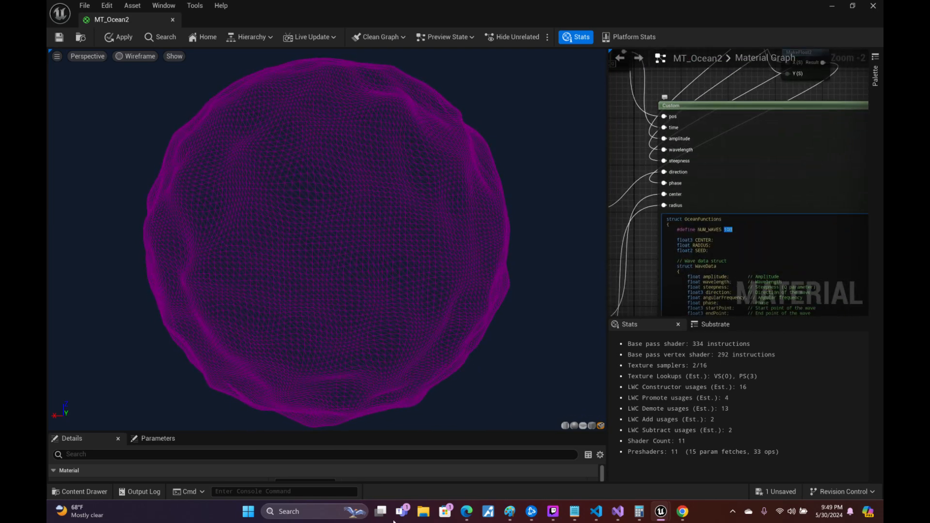
pyautogui.click(629, 127)
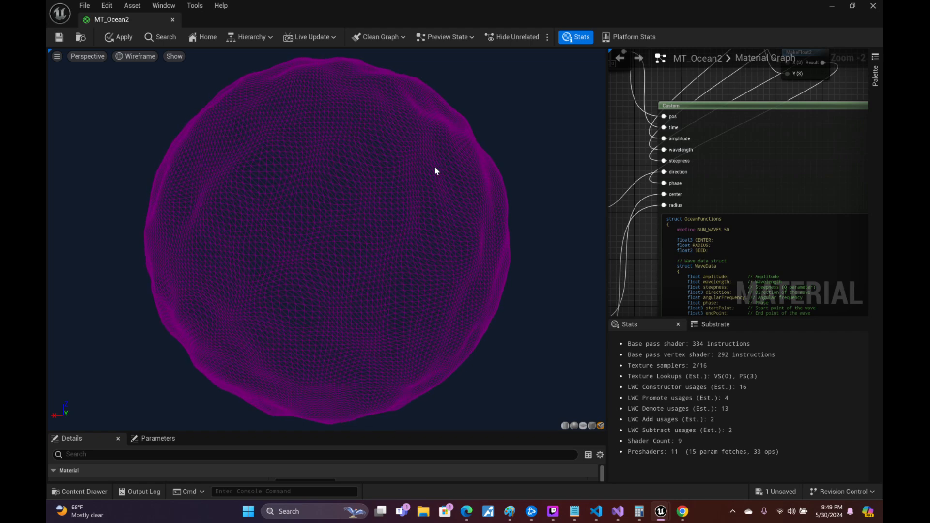
pyautogui.moveTo(403, 184); pyautogui.dragTo(460, 186)
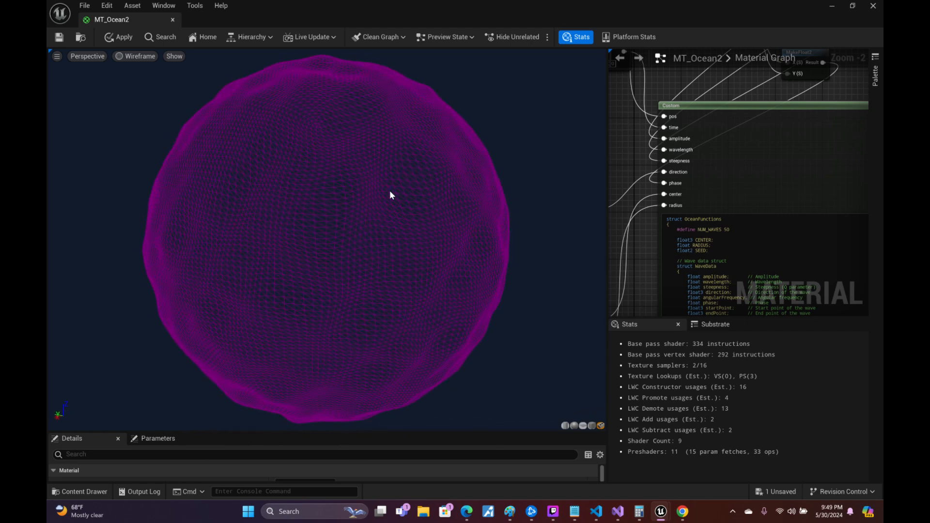
pyautogui.moveTo(390, 191); pyautogui.dragTo(470, 191)
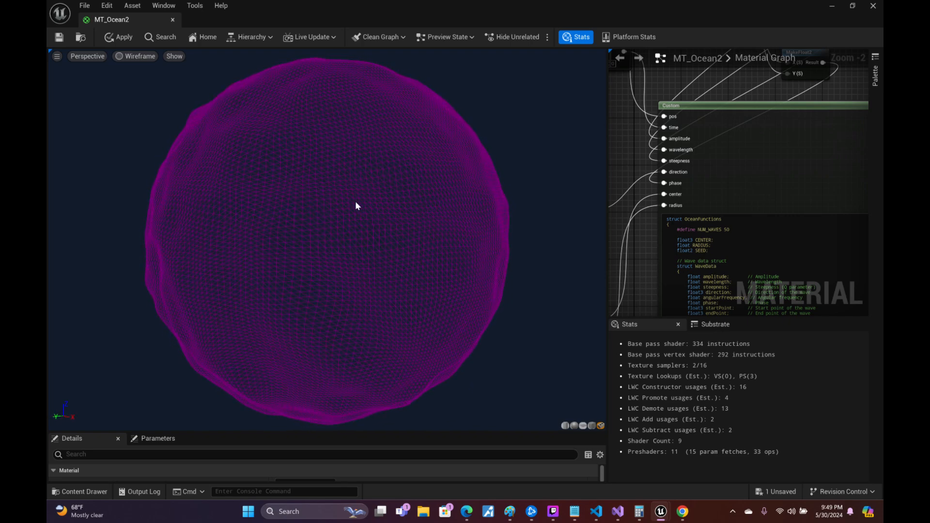
pyautogui.moveTo(356, 202); pyautogui.dragTo(426, 202)
pyautogui.moveTo(270, 255); pyautogui.dragTo(335, 256)
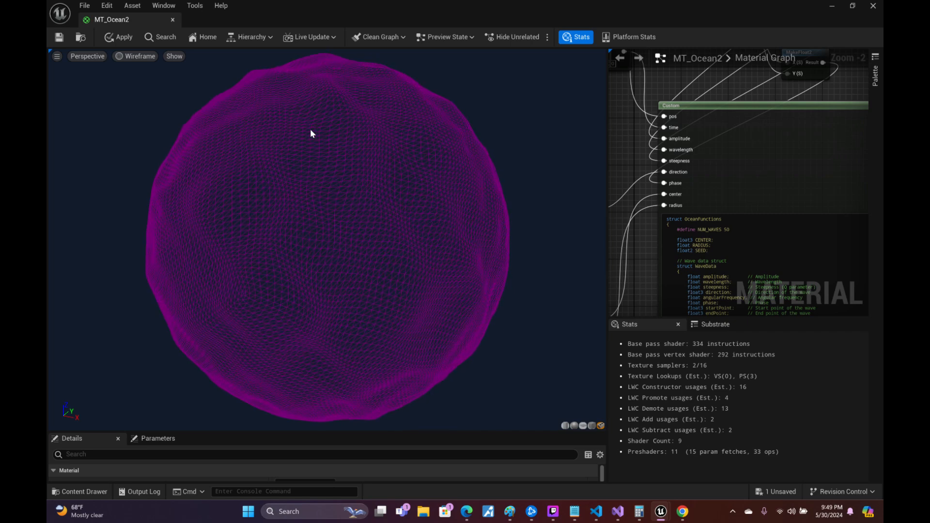
pyautogui.moveTo(291, 130); pyautogui.dragTo(325, 165)
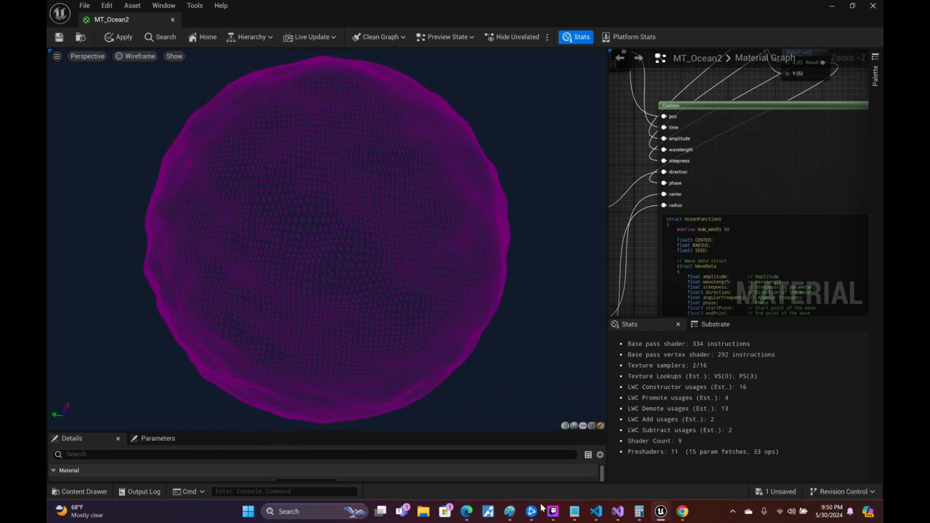
# - Switch to Discord in Chrome and edit the sent message, appending ". The math in this stuff is fun to mess with :)"
pyautogui.click(681, 517)
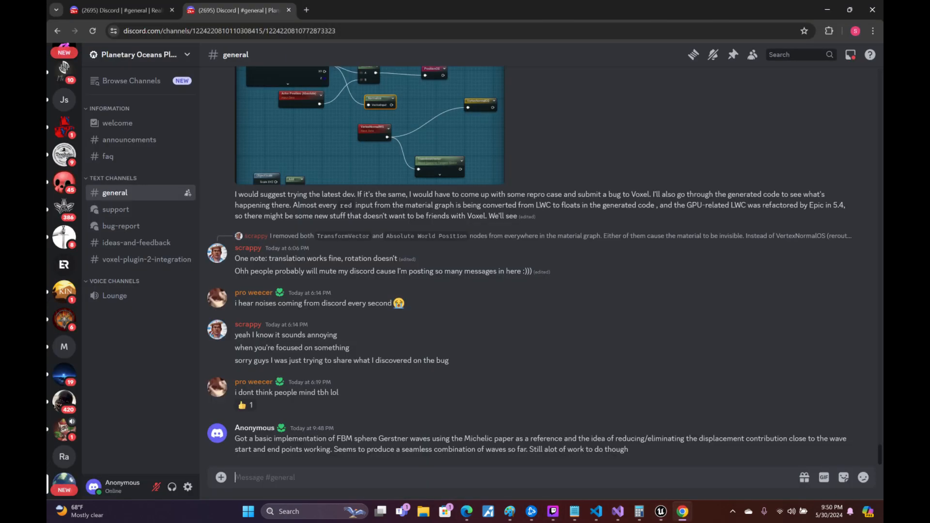
pyautogui.click(829, 426)
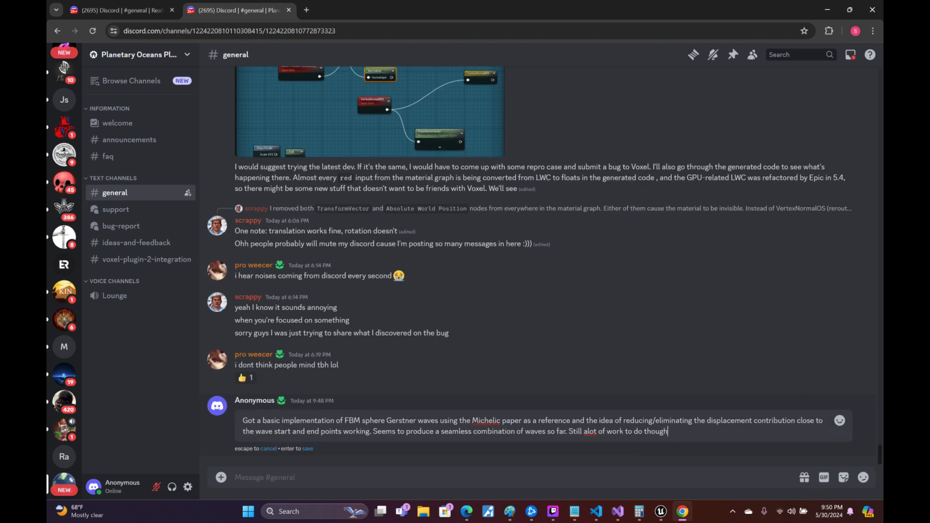
pyautogui.write('. The math in this stuff is')
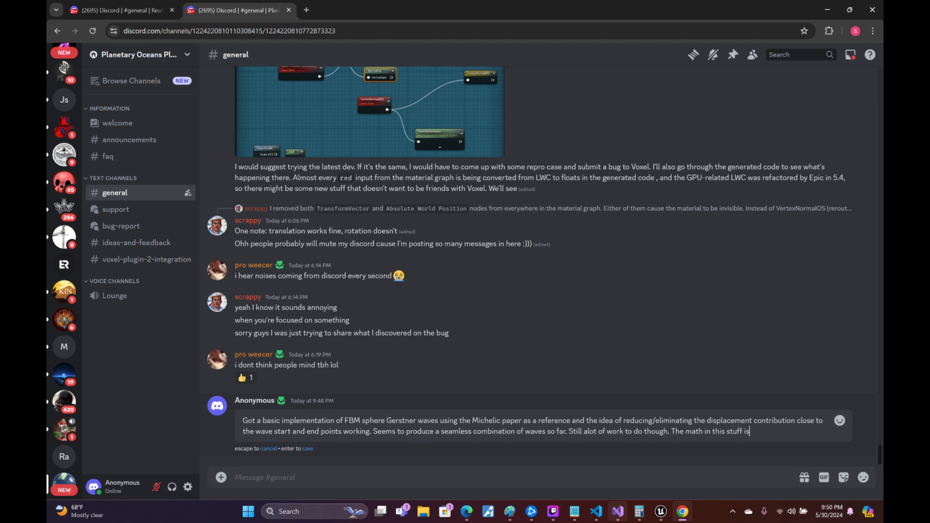
pyautogui.write(' fun to mess with :)')
pyautogui.press('Return')
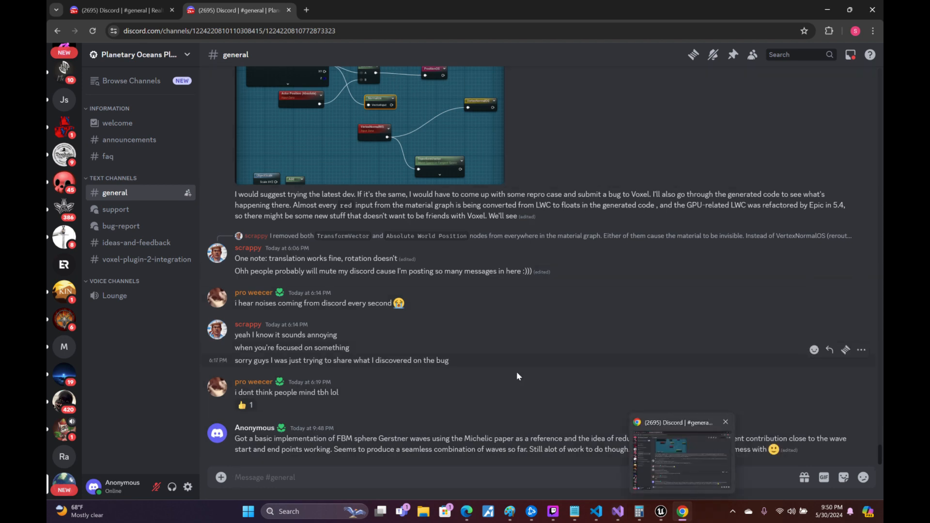
# - Look back over the recent general channel messages, then return to the MT_Ocean2 material editor and view the preview sphere
pyautogui.scroll(3, 518, 376)
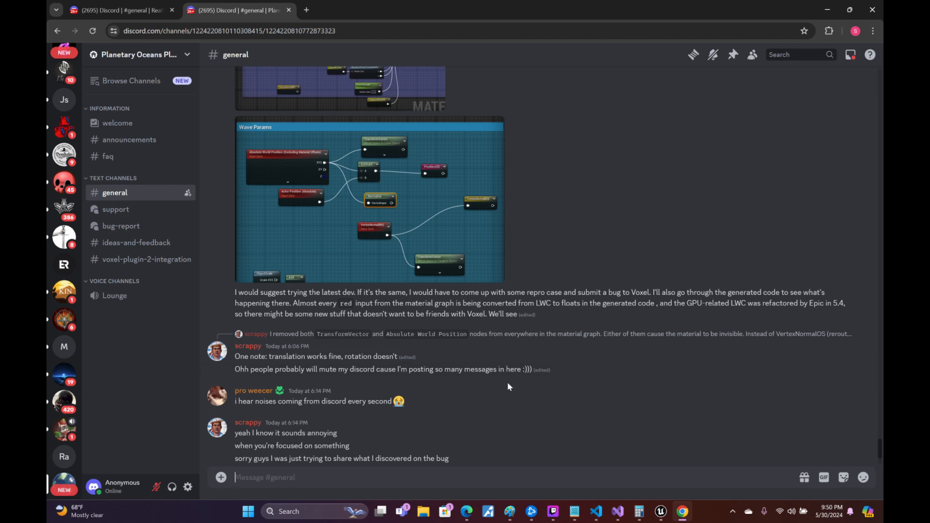
pyautogui.scroll(-3, 507, 389)
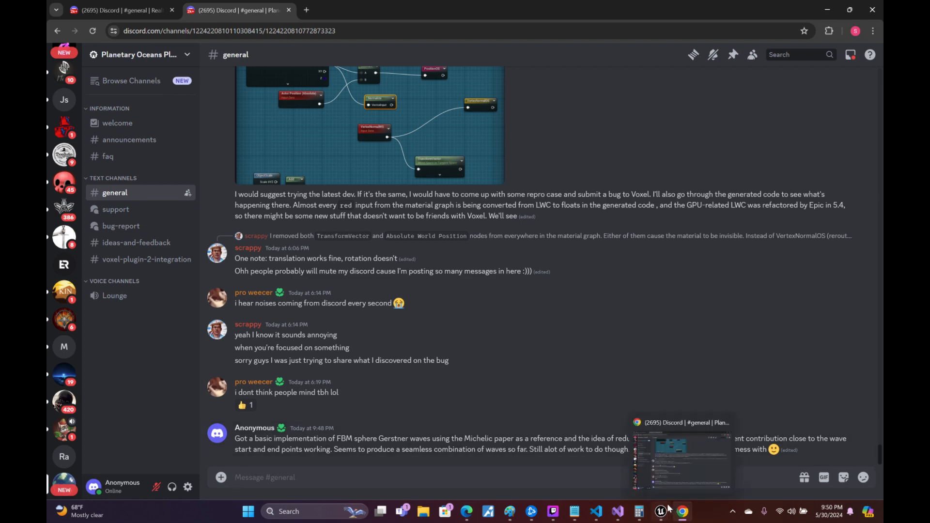
pyautogui.moveTo(668, 508)
pyautogui.click(684, 468)
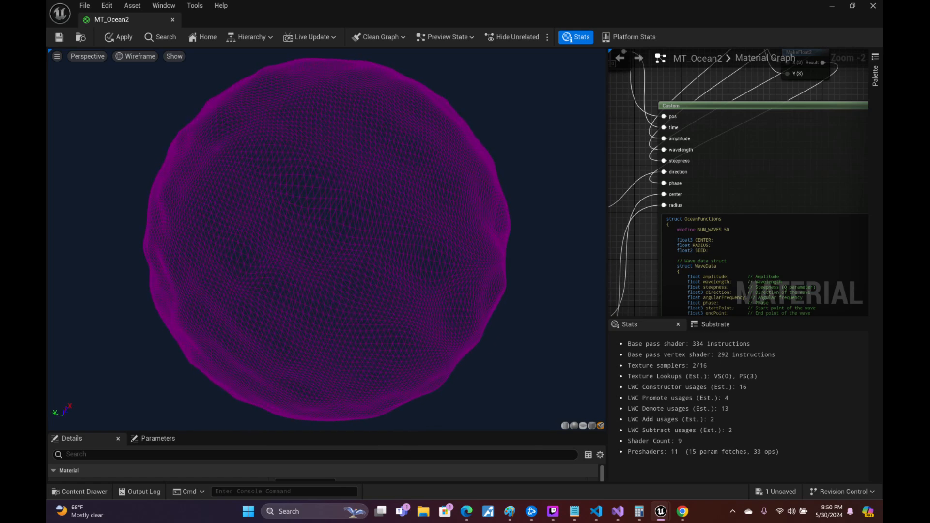
pyautogui.moveTo(327, 240)
pyautogui.mouseDown()
pyautogui.moveTo(301, 239)
pyautogui.moveTo(315, 240)
pyautogui.mouseUp()
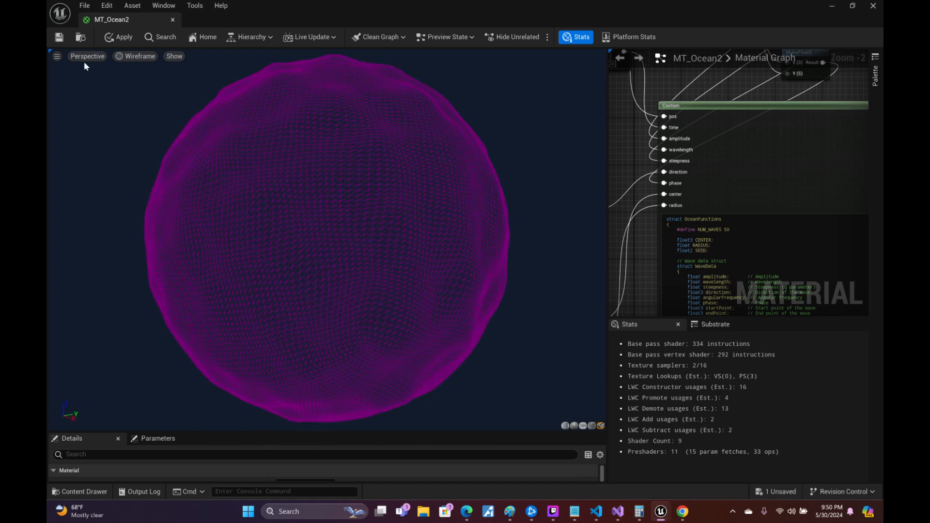
# - Save the MT_Ocean2 material and replace the OceanFunctions file's contents in Visual Studio Code with the Custom node's code
pyautogui.click(59, 38)
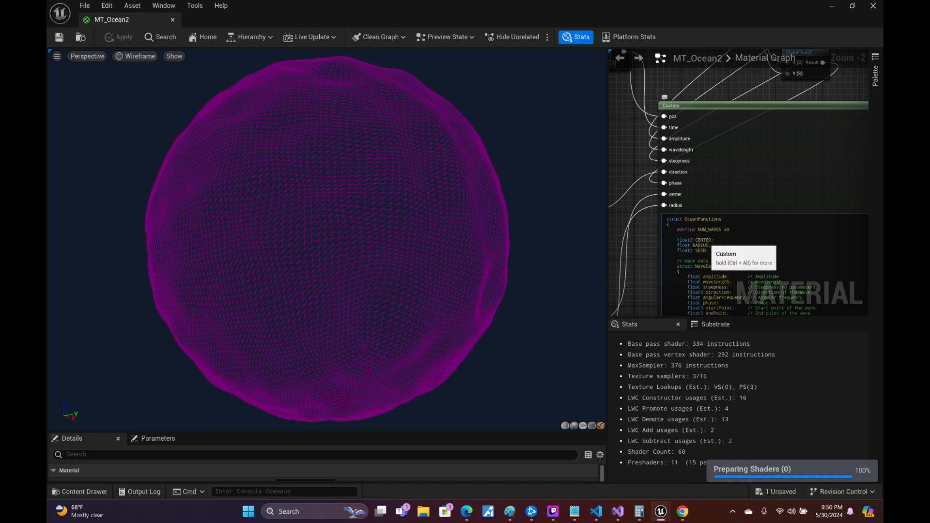
pyautogui.hotkey('ctrl', 'a')
pyautogui.click(596, 512)
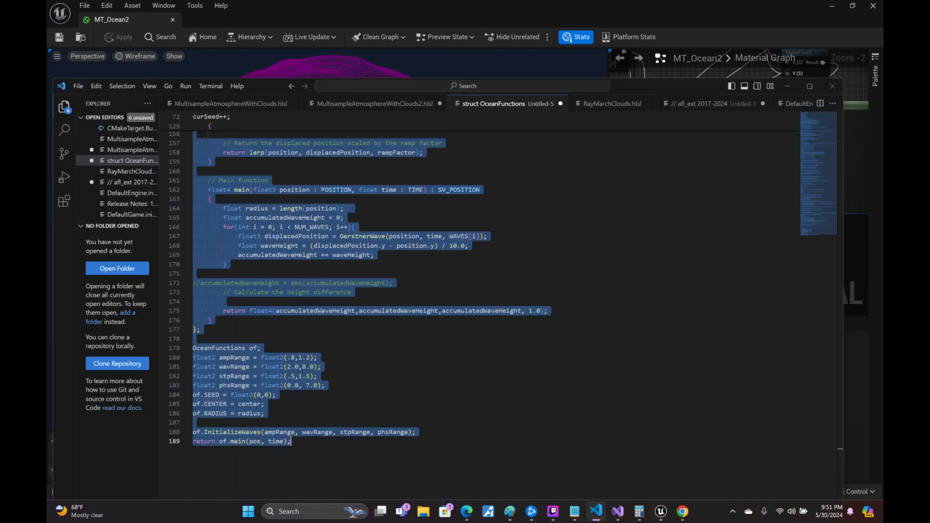
pyautogui.click(374, 254)
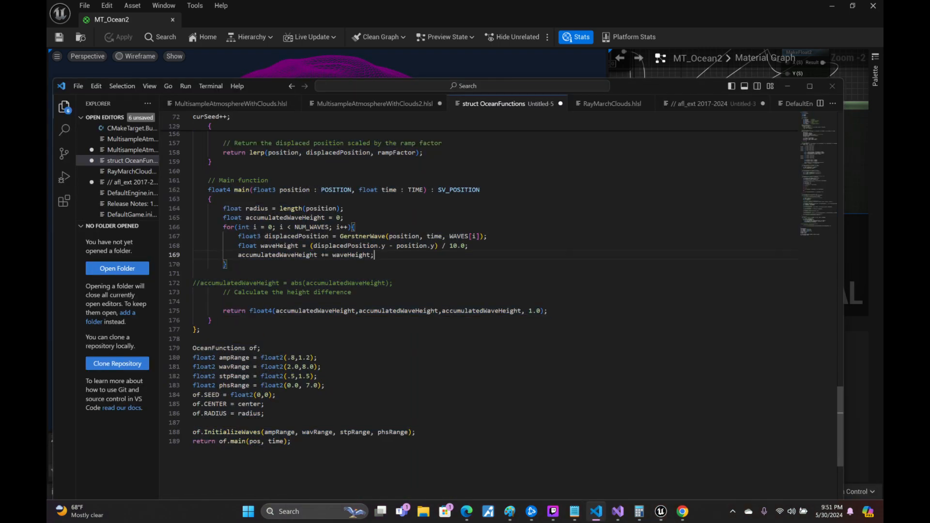
pyautogui.hotkey('ctrl', 'a')
pyautogui.hotkey('ctrl', 'v')
# - Review the pasted OceanFunctions code, covering the main, GerstnerWave, RampFunction and InitializeWaves functions
pyautogui.scroll(8, 480, 281)
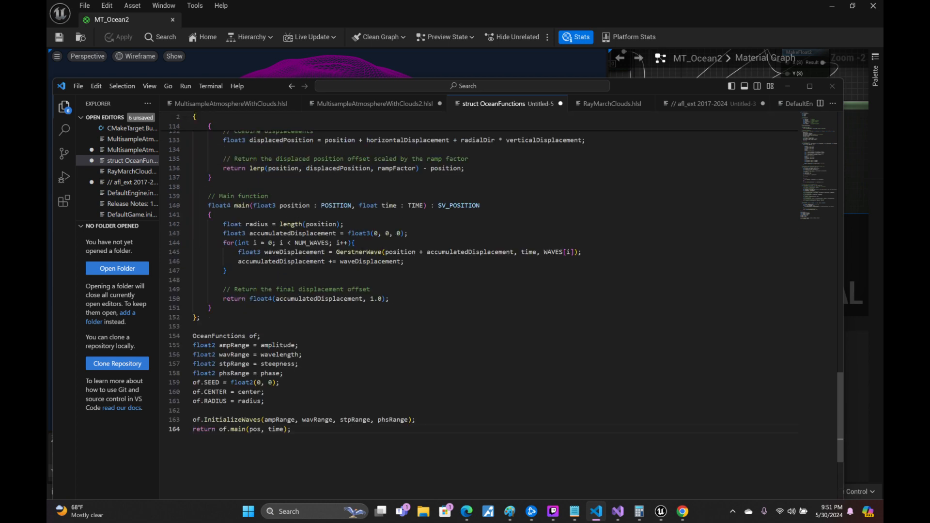
pyautogui.scroll(9, 479, 310)
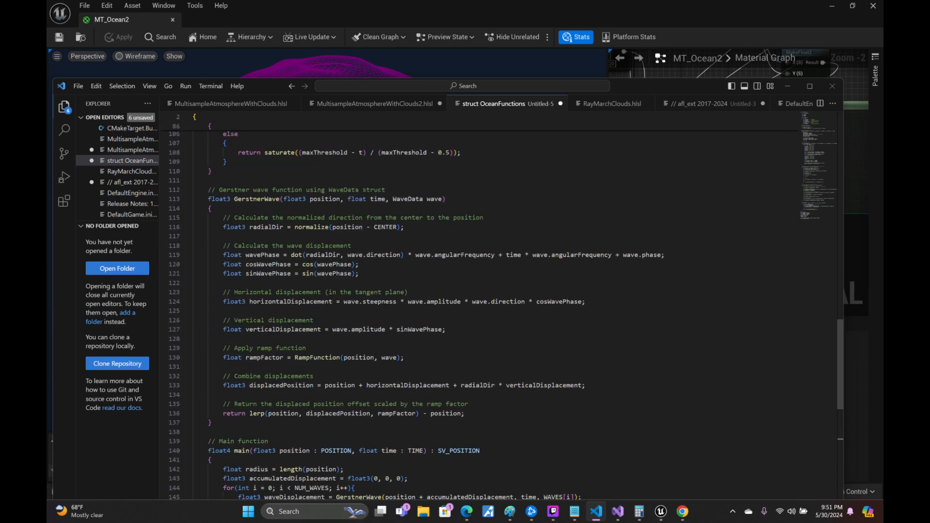
pyautogui.scroll(13, 480, 310)
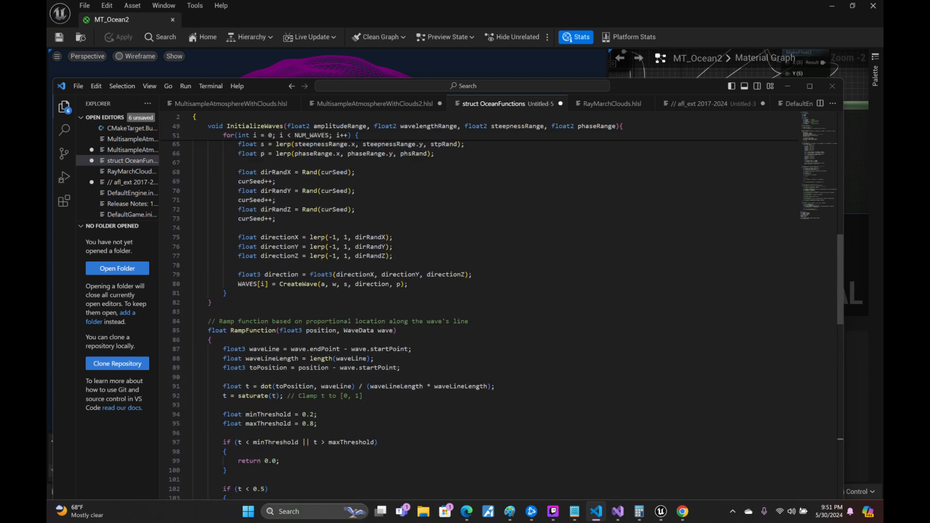
pyautogui.scroll(9, 480, 310)
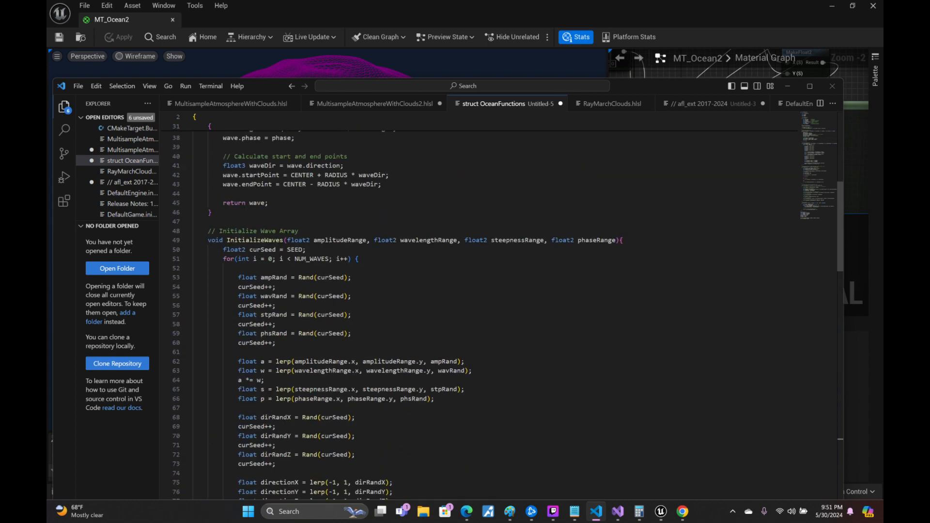
pyautogui.scroll(-11, 480, 311)
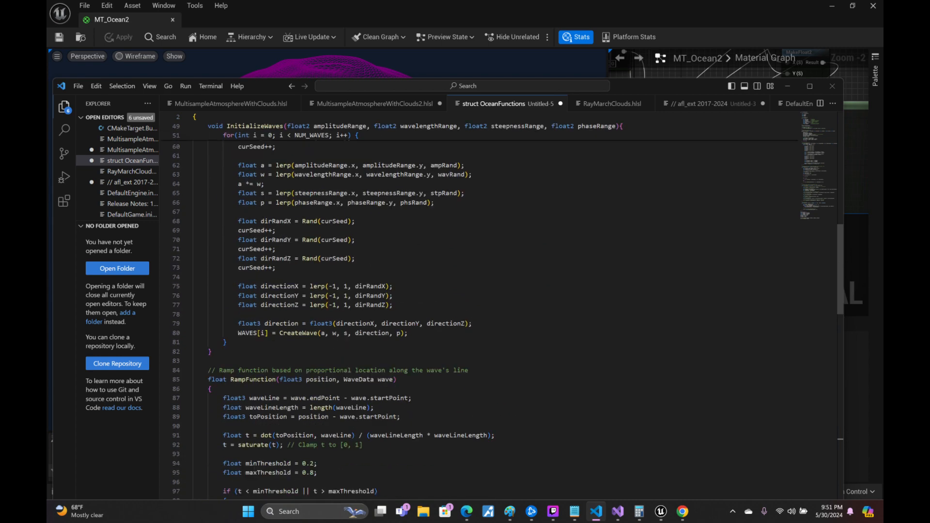
pyautogui.scroll(-3, 480, 310)
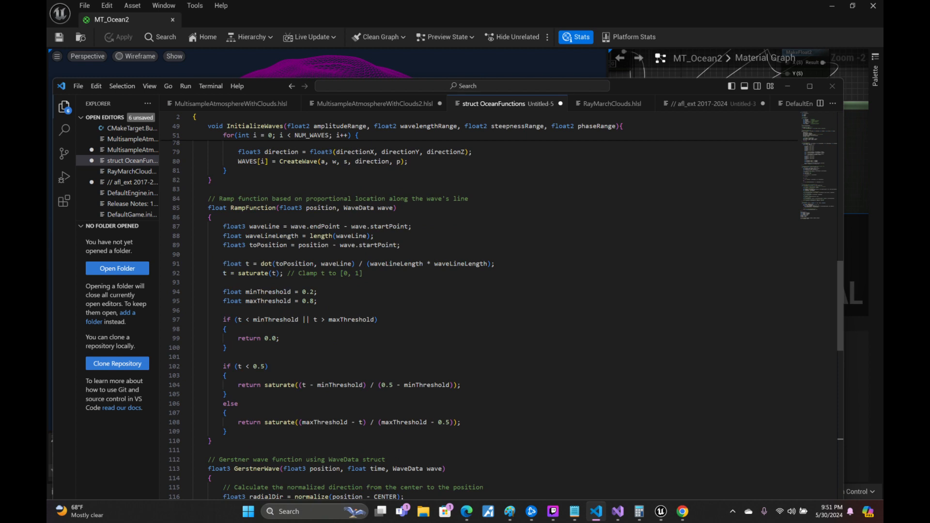
pyautogui.scroll(10, 479, 310)
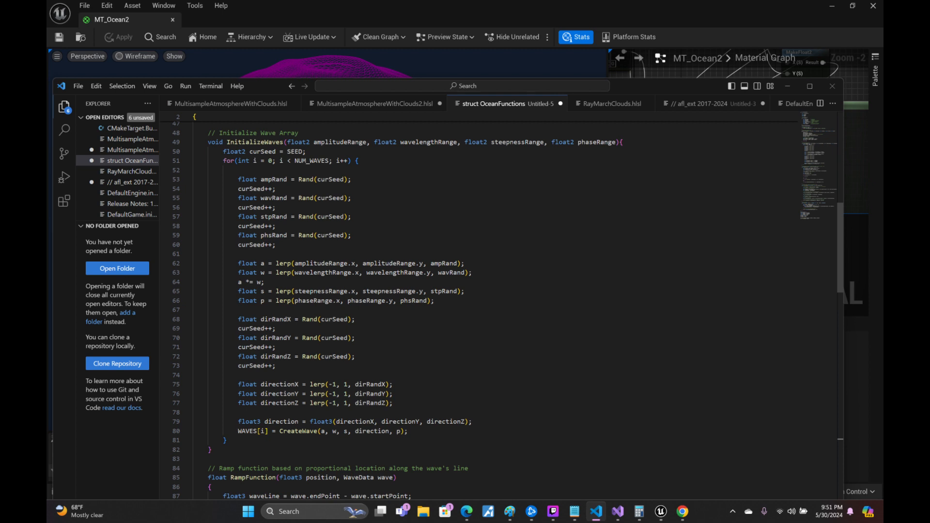
# - In InitializeWaves, replace directionX, directionY and directionZ inside the float3 direction constructor with their lerp(-1, 1, dirRandX/Y/Z) expressions
pyautogui.moveTo(310, 385); pyautogui.dragTo(390, 385)
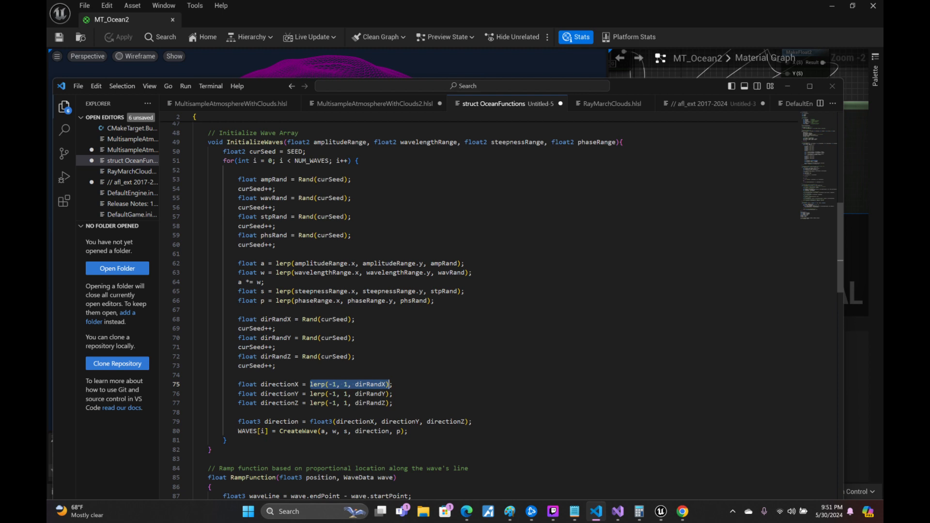
pyautogui.hotkey('ctrl', 'c')
pyautogui.doubleClick(354, 422)
pyautogui.hotkey('ctrl', 'v')
pyautogui.moveTo(390, 394); pyautogui.dragTo(310, 394)
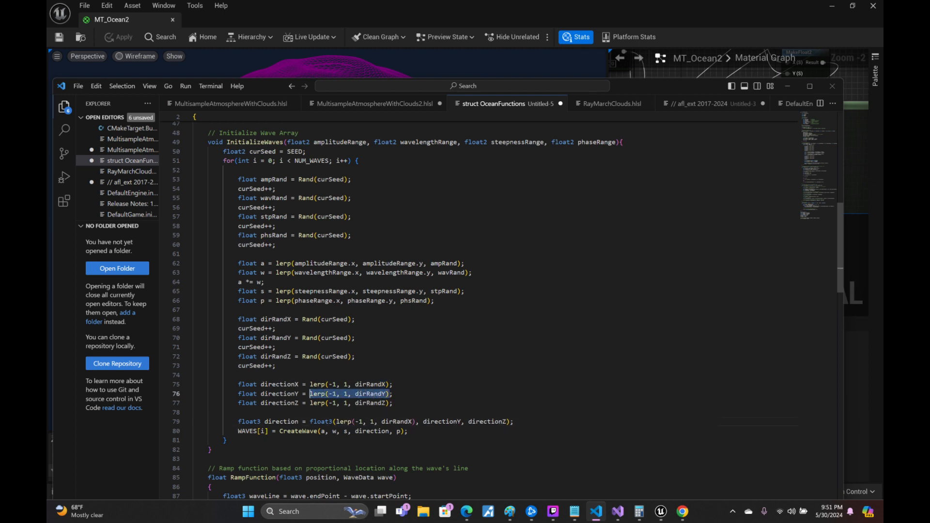
pyautogui.hotkey('ctrl', 'c')
pyautogui.doubleClick(442, 422)
pyautogui.hotkey('ctrl', 'v')
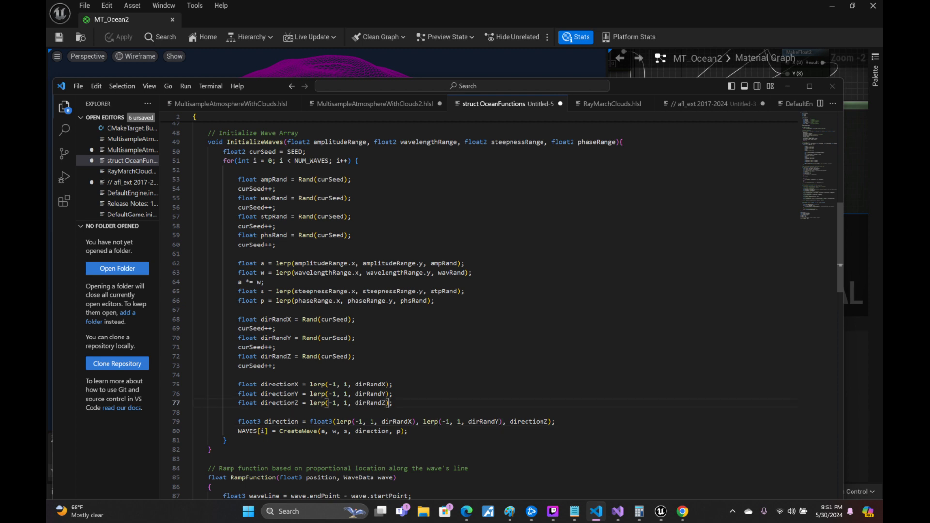
pyautogui.moveTo(390, 403); pyautogui.dragTo(310, 403)
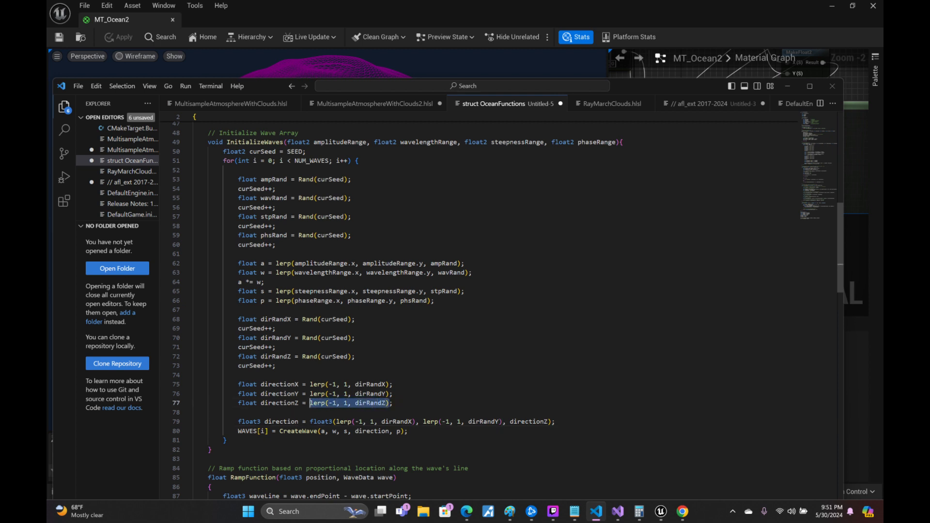
pyautogui.hotkey('ctrl', 'c')
pyautogui.doubleClick(533, 422)
pyautogui.hotkey('ctrl', 'v')
# - Delete the separate directionX, directionY and directionZ declaration lines with their spare blank line, and return to the material editor
pyautogui.moveTo(393, 403); pyautogui.dragTo(194, 385)
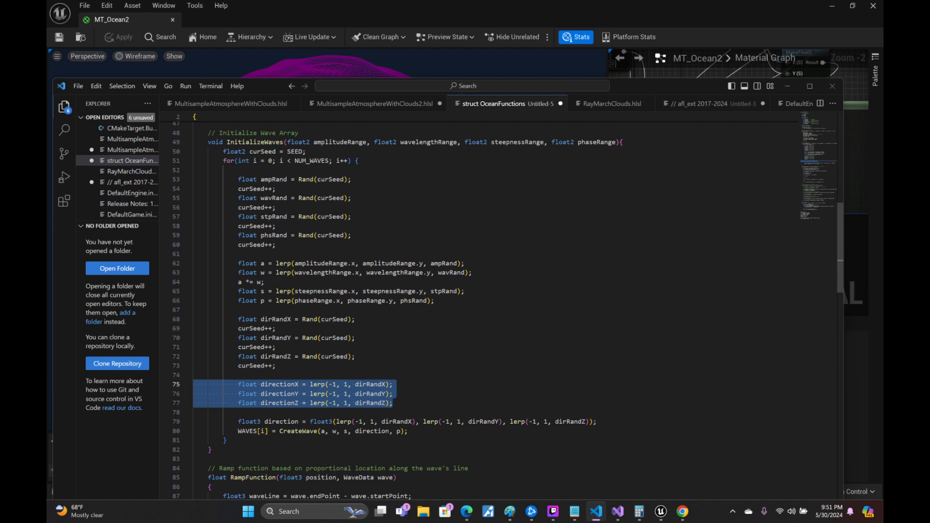
pyautogui.press('BackSpace')
pyautogui.press('BackSpace')
pyautogui.press('BackSpace')
pyautogui.press('Down')
pyautogui.press('Down')
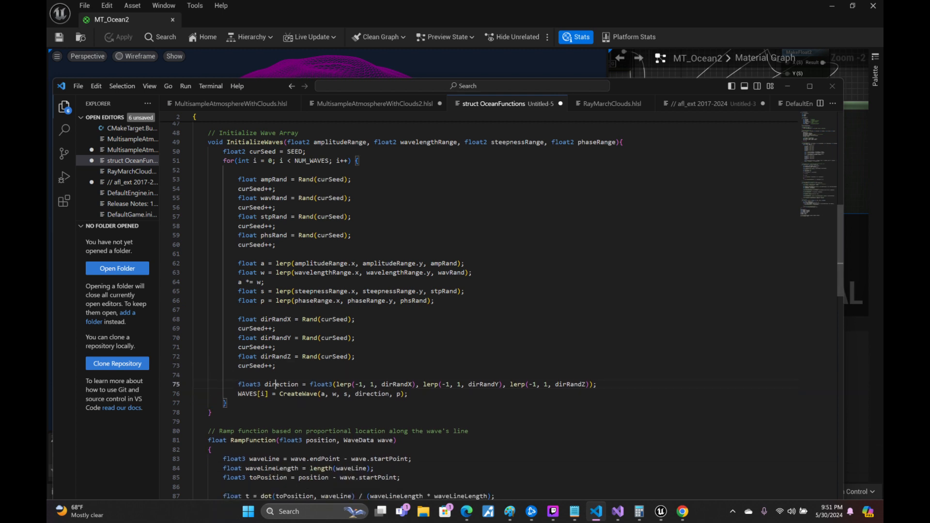
pyautogui.press('Down')
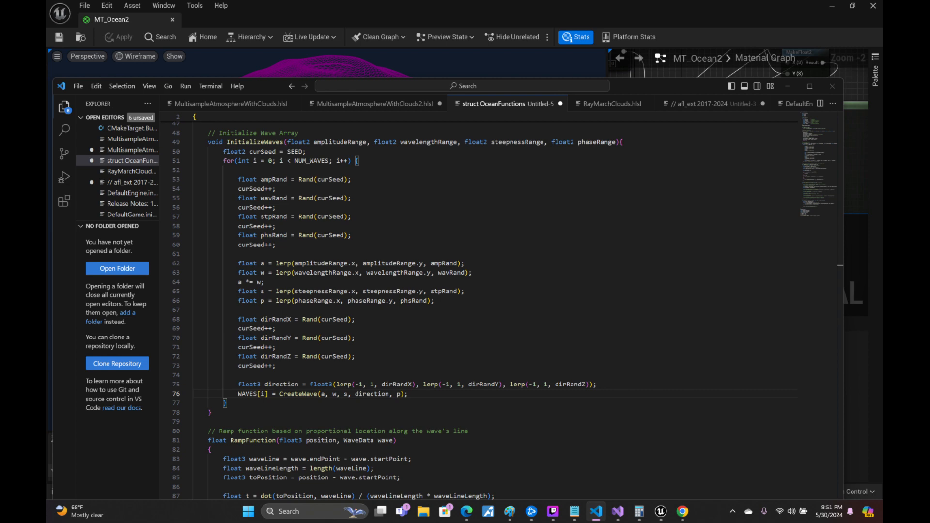
pyautogui.click(789, 85)
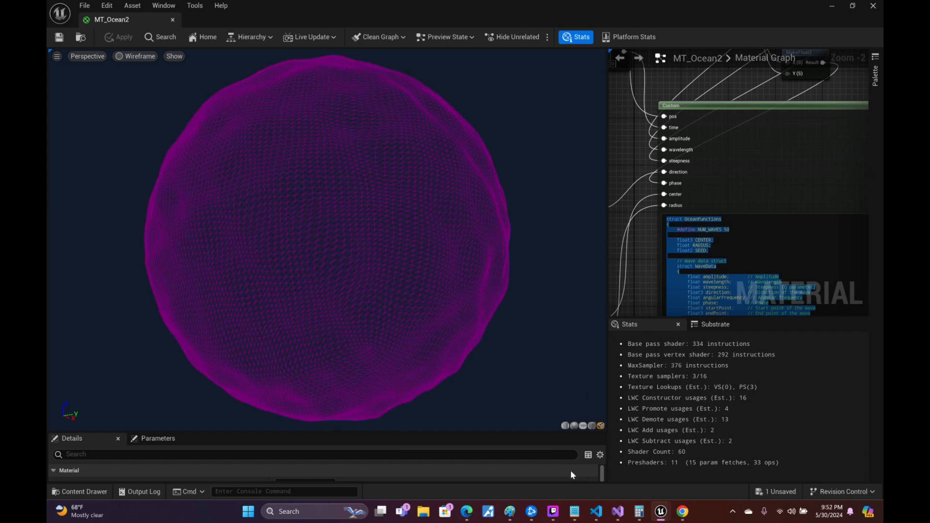
# - Switch to Twitch Studio, start a recording alongside the live stream, and return to the material editor
pyautogui.click(553, 518)
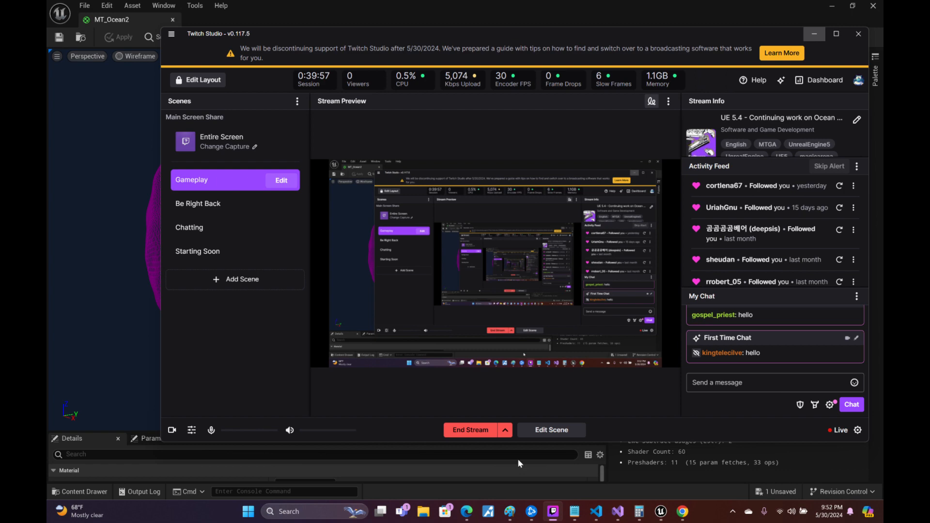
pyautogui.click(505, 430)
pyautogui.click(483, 406)
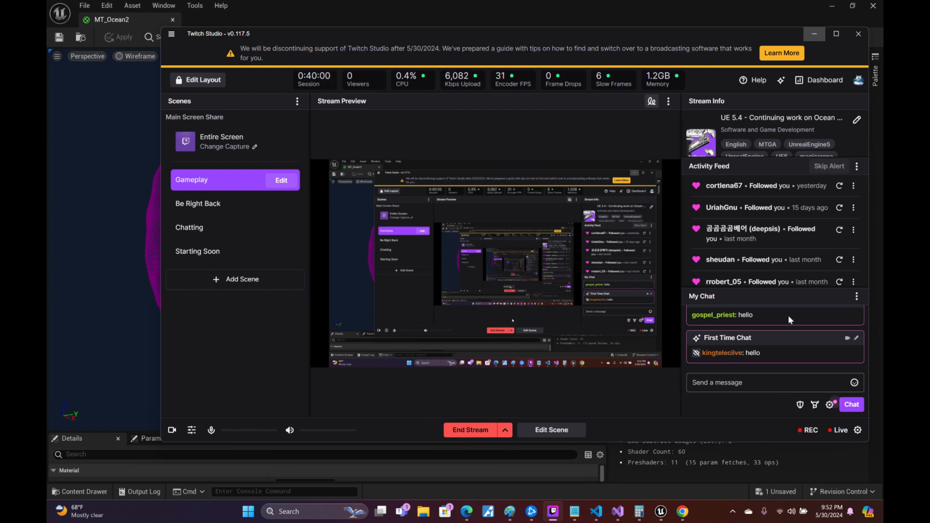
pyautogui.click(813, 38)
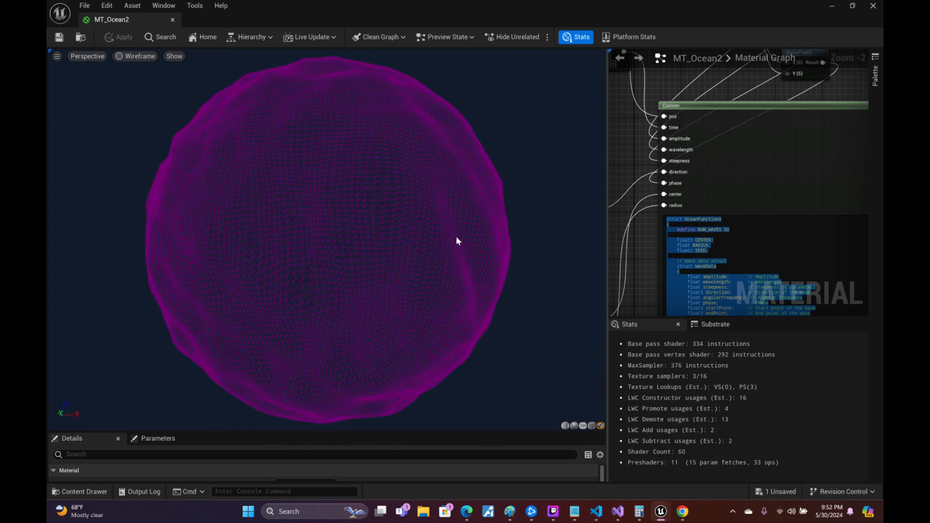
# - Examine the animated wireframe waves on the preview sphere from several angles
pyautogui.moveTo(457, 237); pyautogui.dragTo(438, 233)
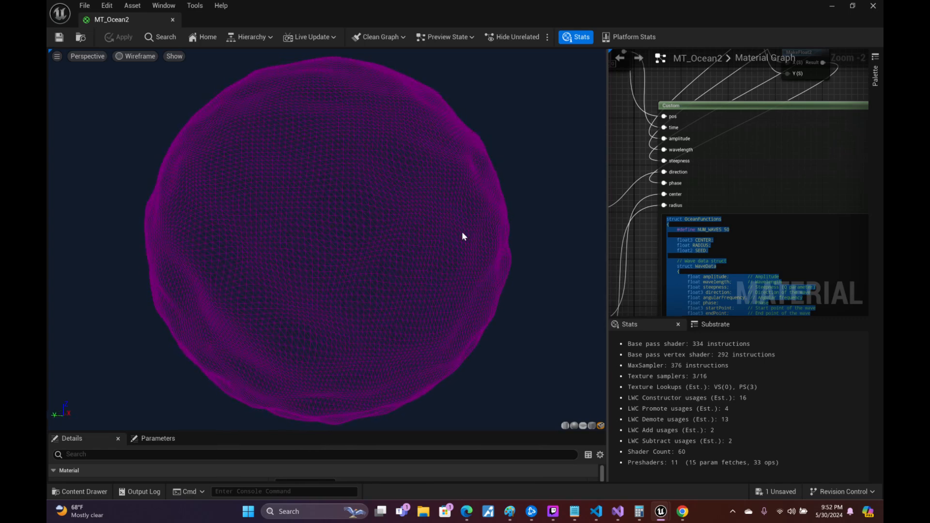
pyautogui.moveTo(416, 135); pyautogui.dragTo(415, 169)
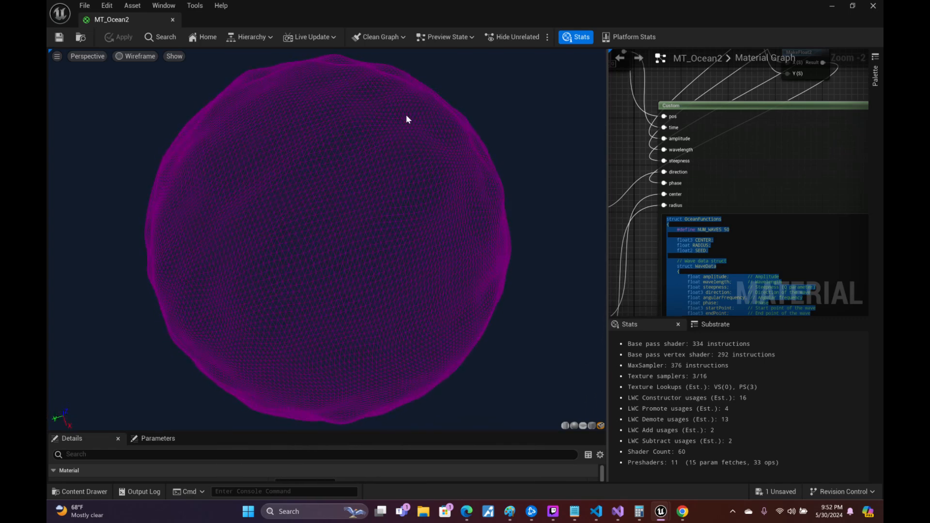
pyautogui.moveTo(407, 116); pyautogui.dragTo(407, 144)
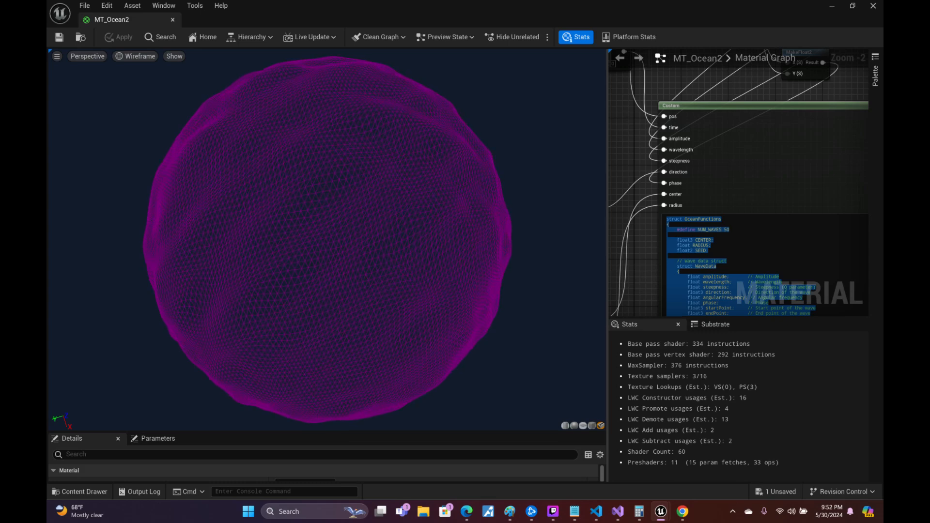
pyautogui.moveTo(399, 66); pyautogui.dragTo(388, 67)
pyautogui.moveTo(483, 95); pyautogui.dragTo(513, 132)
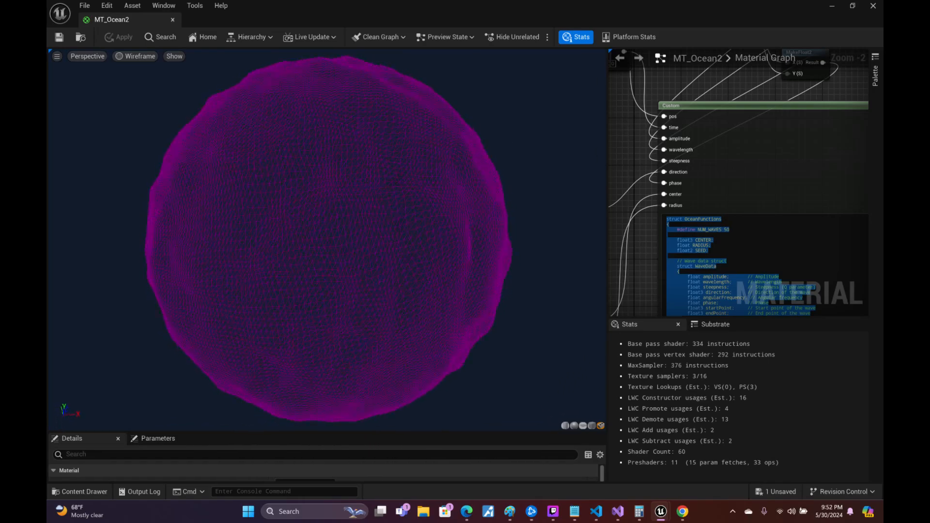
pyautogui.moveTo(413, 192); pyautogui.dragTo(413, 192)
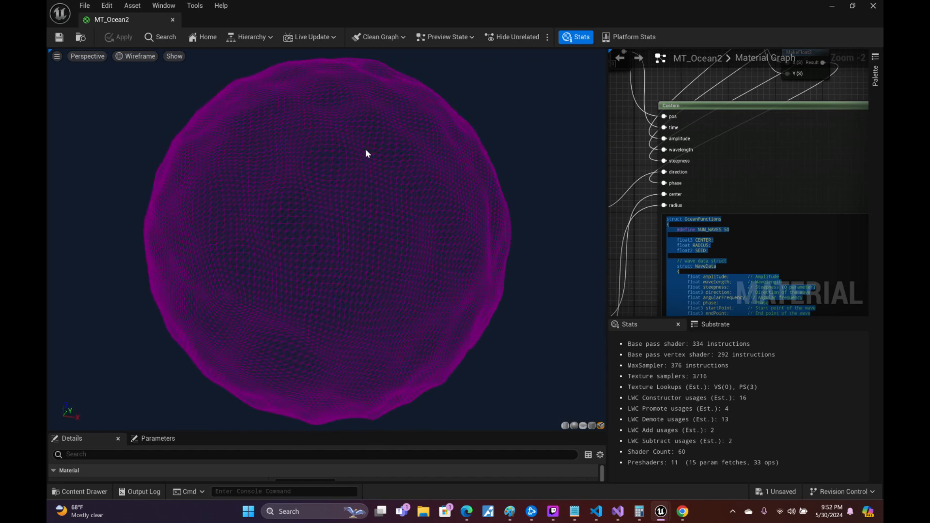
pyautogui.moveTo(366, 153); pyautogui.dragTo(357, 158)
pyautogui.moveTo(298, 163); pyautogui.dragTo(298, 162)
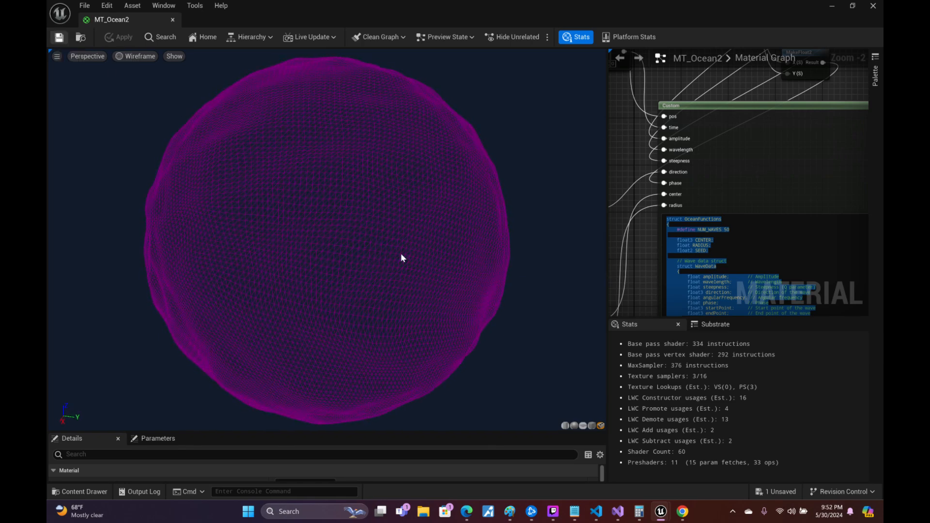
# - Switch to Twitch Studio, end the recording while keeping the stream live, and return to the material editor
pyautogui.click(552, 511)
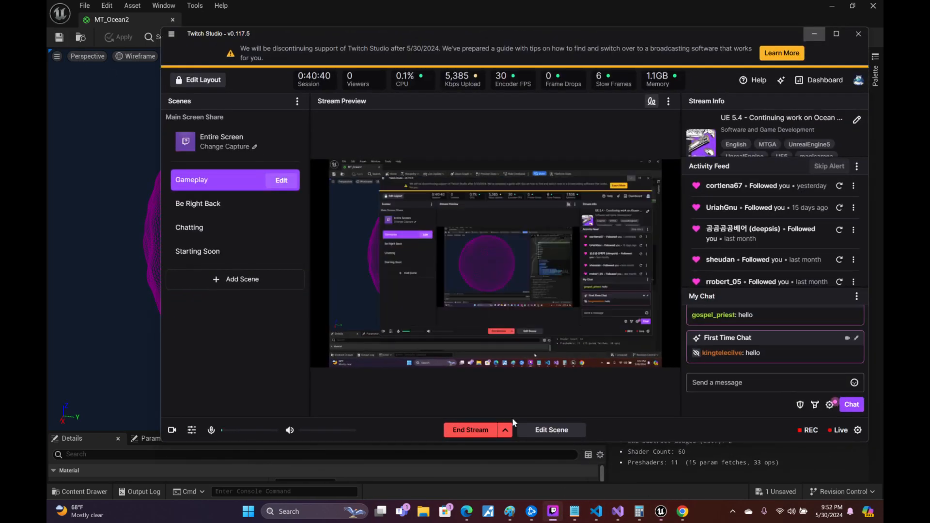
pyautogui.click(505, 430)
pyautogui.click(484, 388)
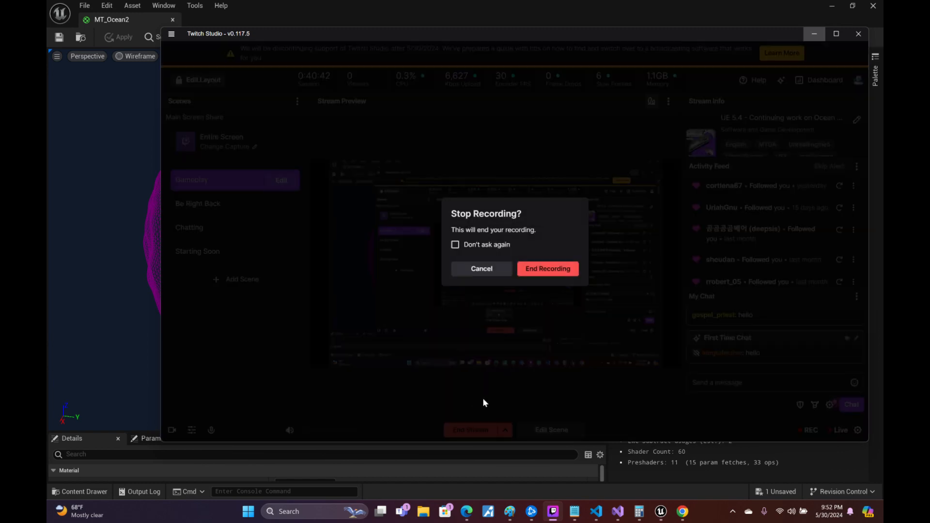
pyautogui.click(541, 272)
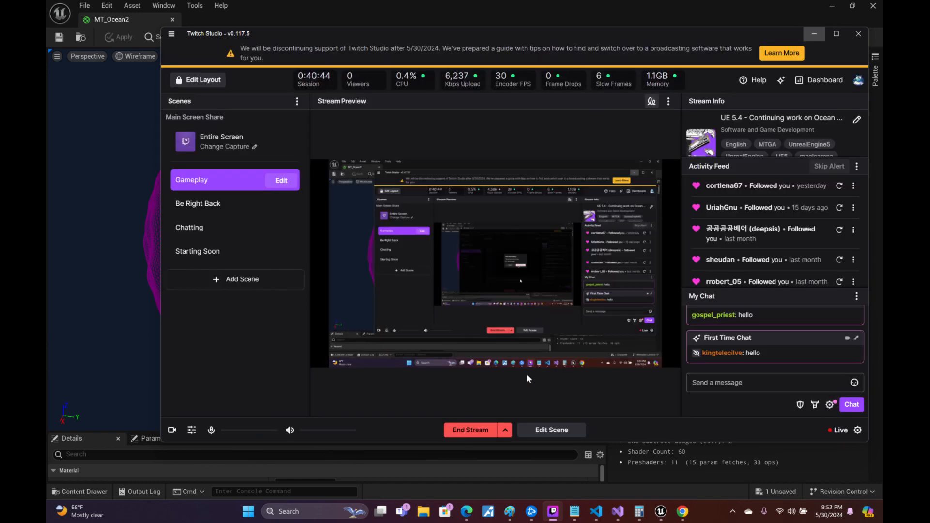
pyautogui.click(814, 34)
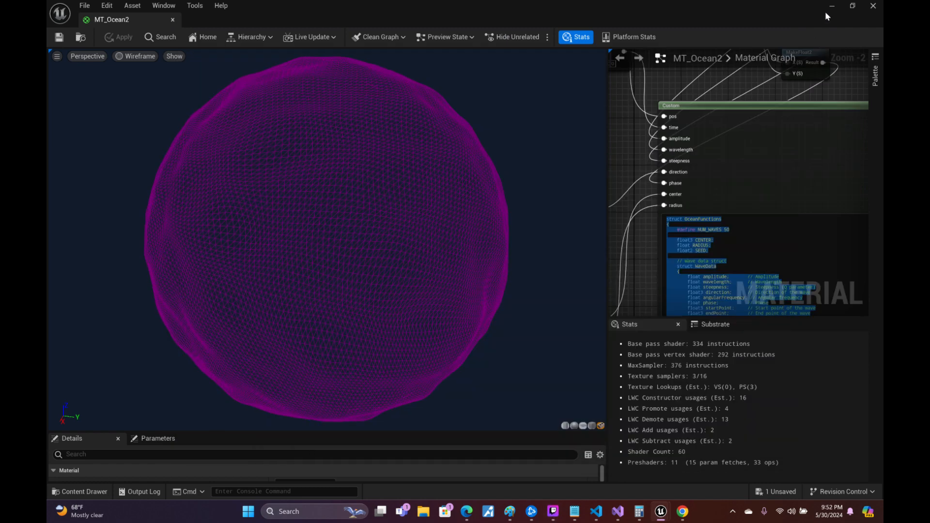
pyautogui.click(432, 511)
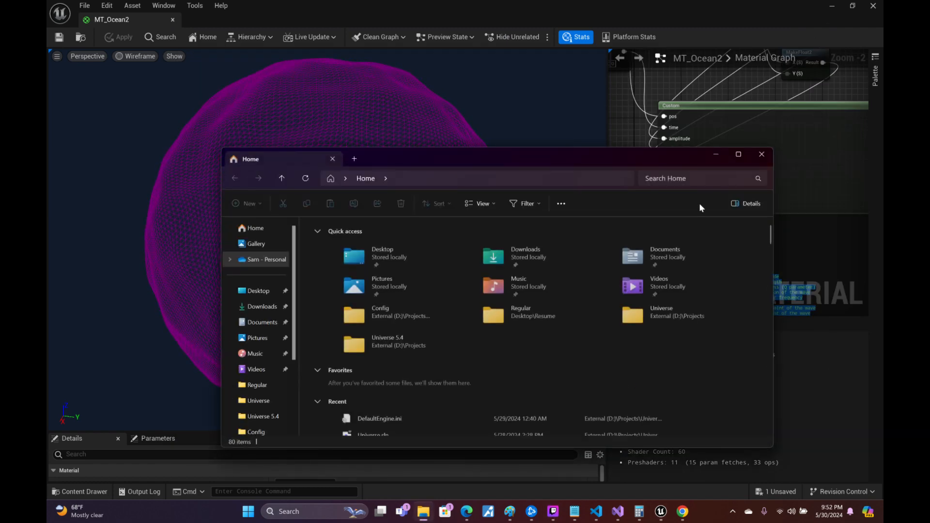
pyautogui.moveTo(625, 148); pyautogui.dragTo(687, 104)
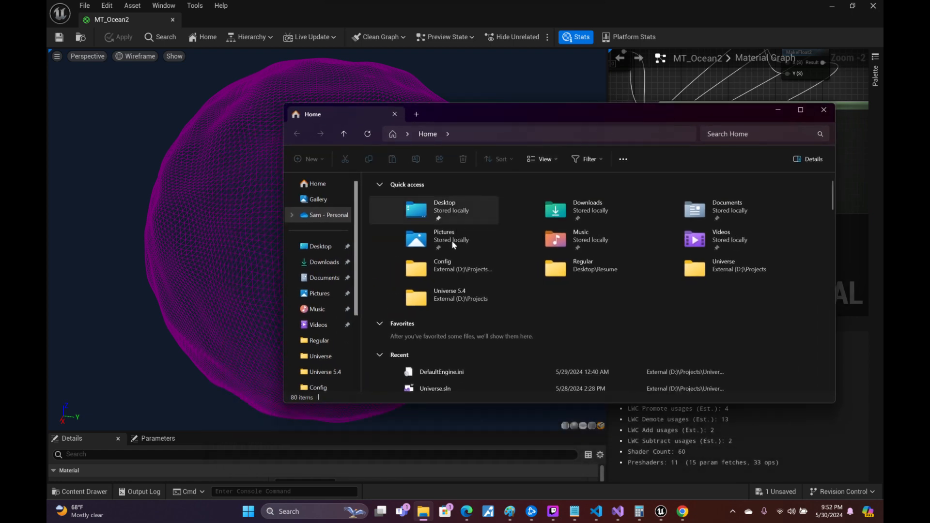
pyautogui.click(779, 110)
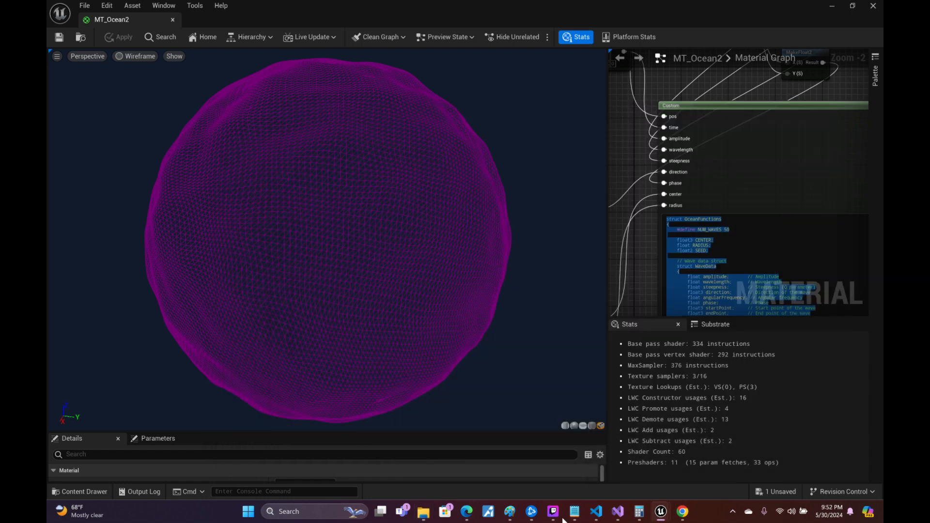
# - Switch to Twitch Studio, put the stream on the Be Right Back scene and start adding a new scene
pyautogui.click(553, 512)
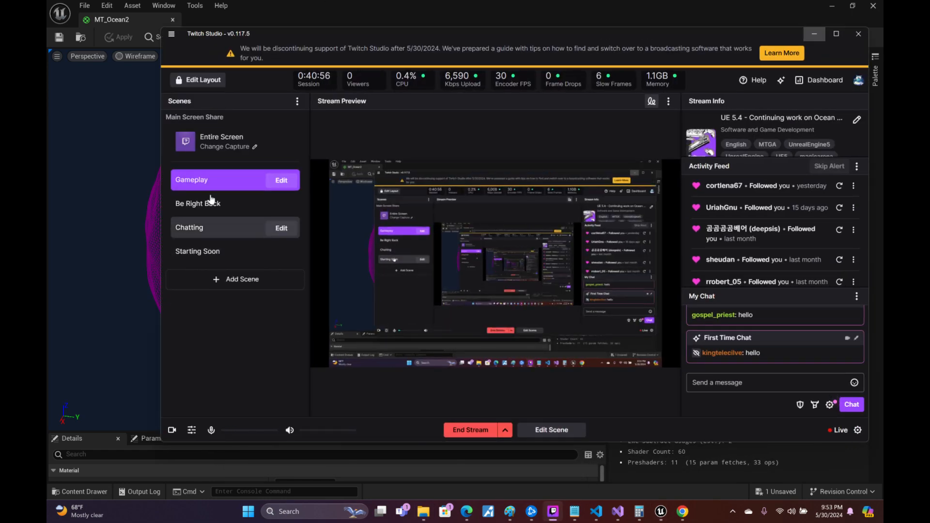
pyautogui.click(201, 206)
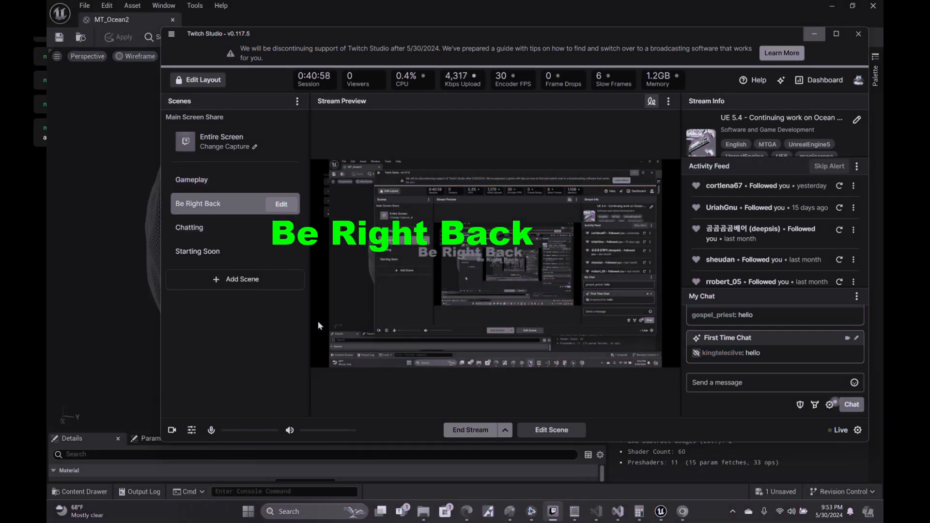
pyautogui.click(245, 283)
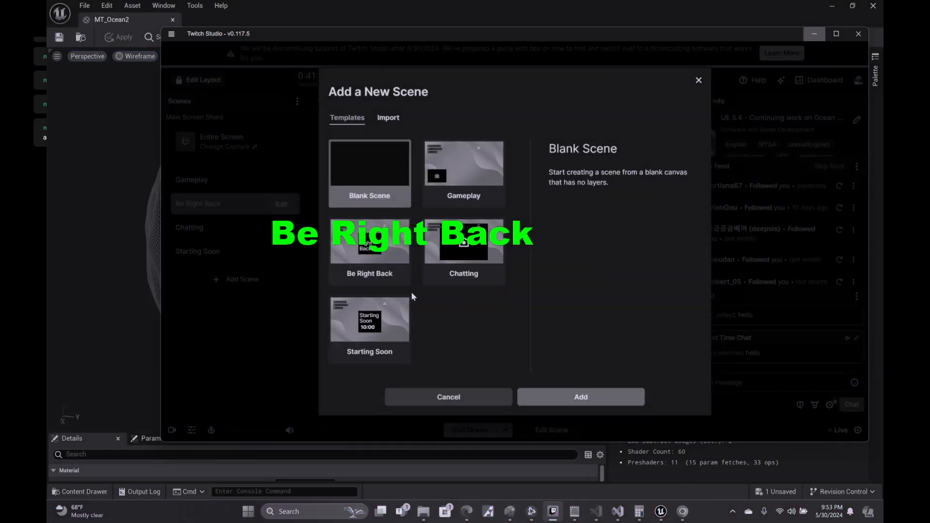
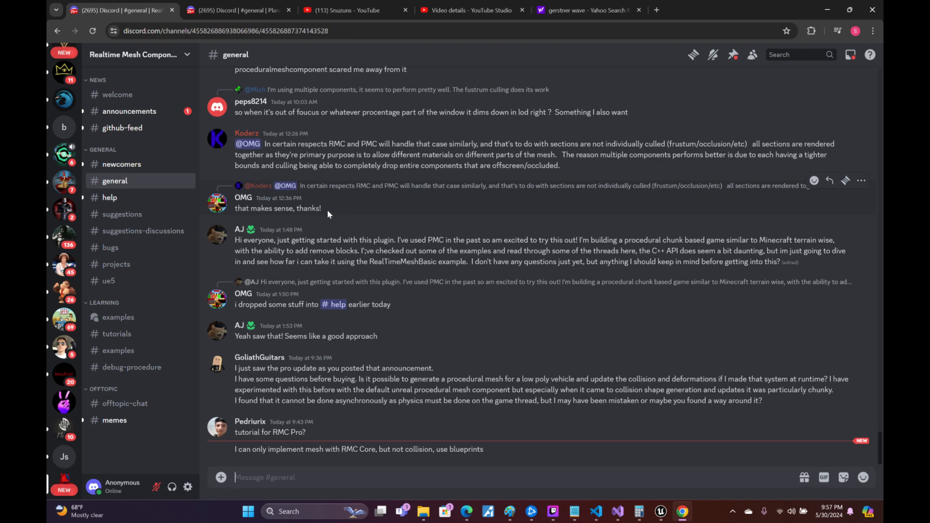
# - Check the recent messages in the Realtime Mesh Component server's help and general channels
pyautogui.click(127, 197)
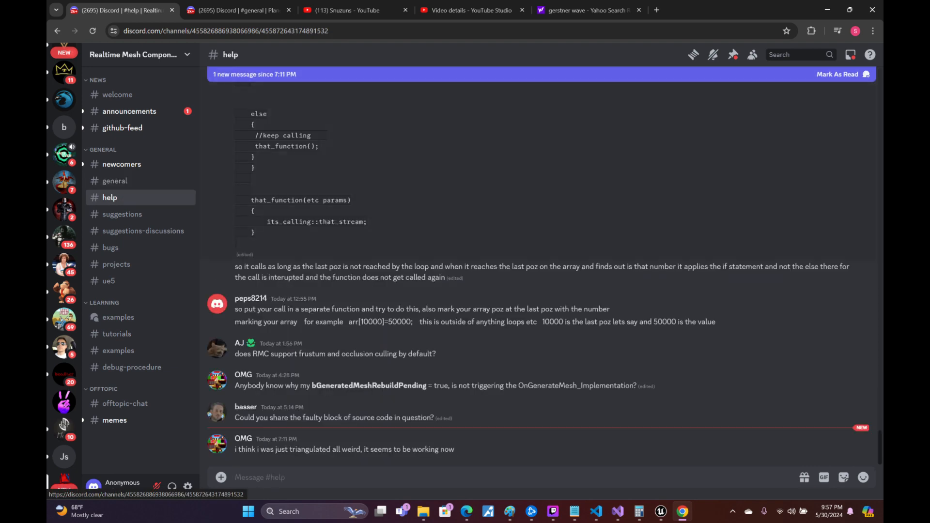
pyautogui.click(139, 165)
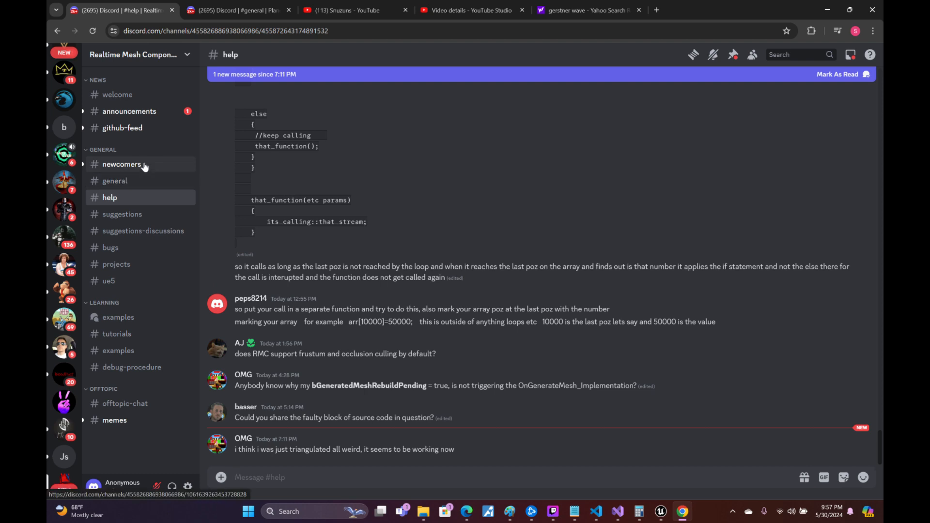
pyautogui.click(143, 197)
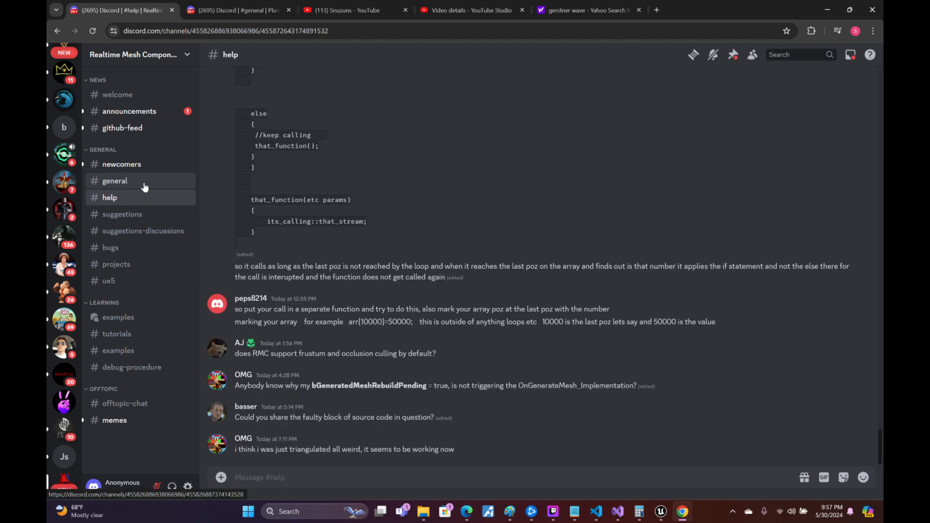
pyautogui.click(143, 182)
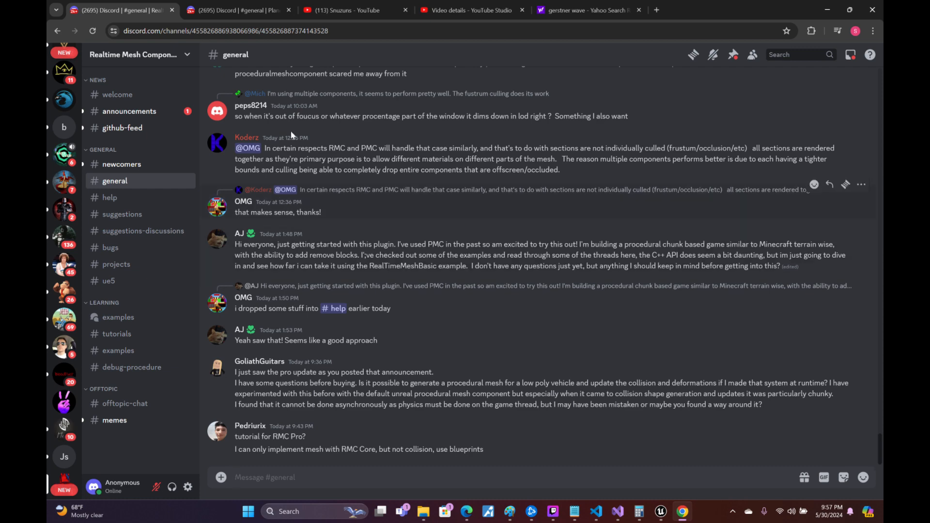
# - Review the uploaded wave video's details in YouTube Studio and briefly play its embed in the Planetary Oceans general channel on Discord
pyautogui.click(458, 7)
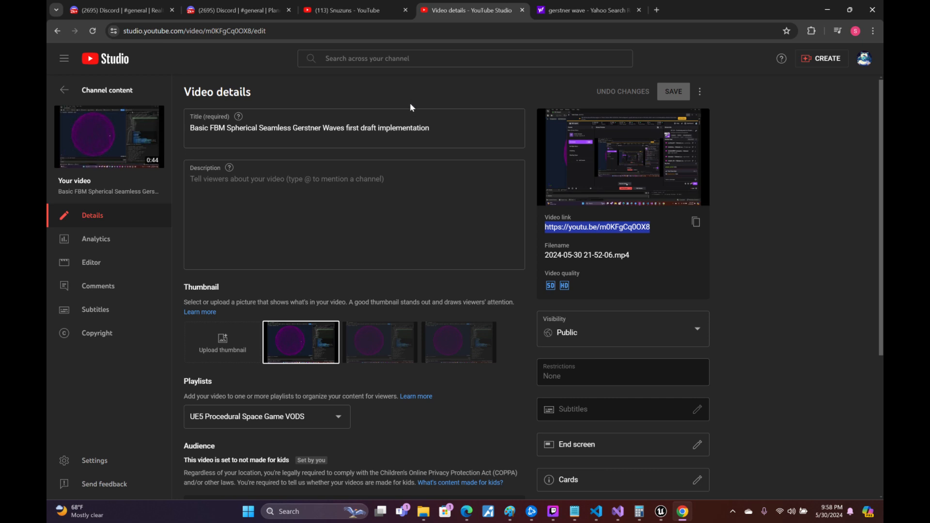
pyautogui.click(794, 182)
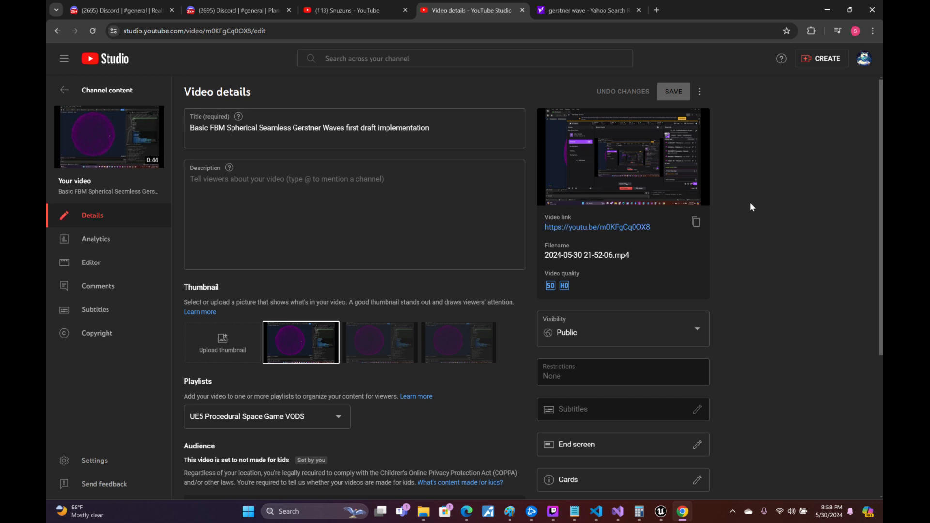
pyautogui.click(373, 7)
pyautogui.click(252, 6)
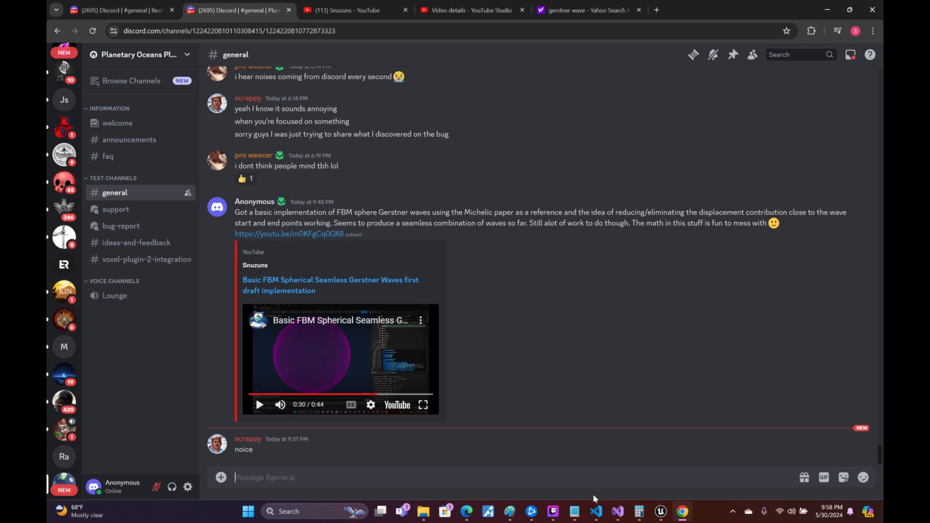
pyautogui.click(259, 406)
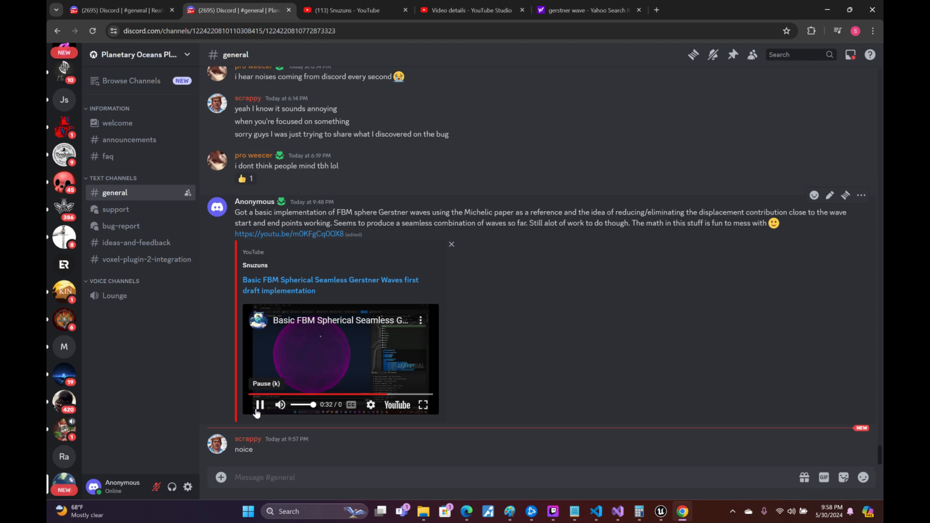
pyautogui.click(367, 376)
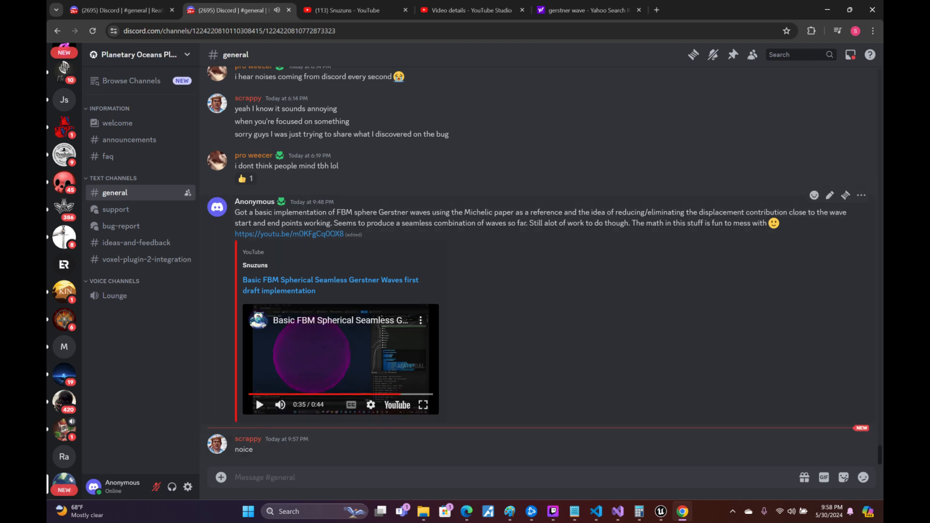
# - Look over the YouTube channel's home page and Discord, and return to the MT_Ocean2 material editor
pyautogui.click(348, 10)
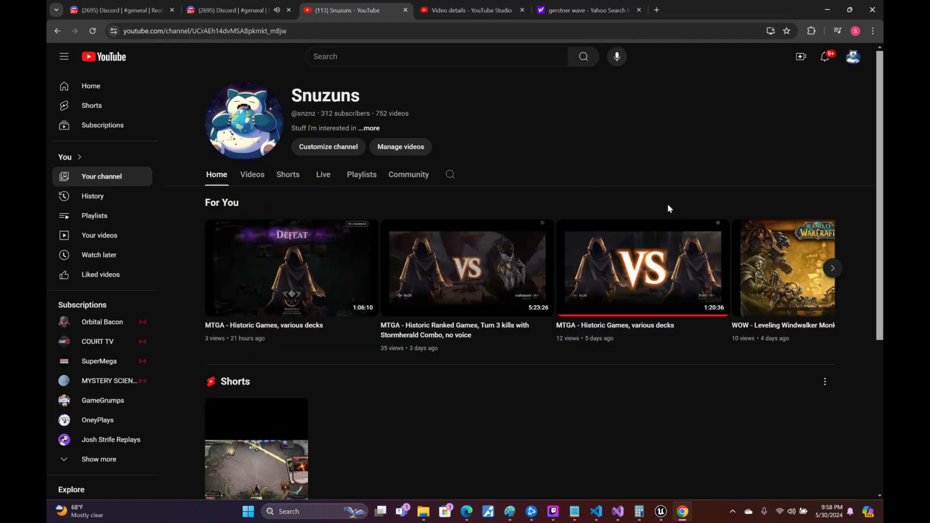
pyautogui.scroll(-2, 498, 168)
pyautogui.scroll(-4, 431, 216)
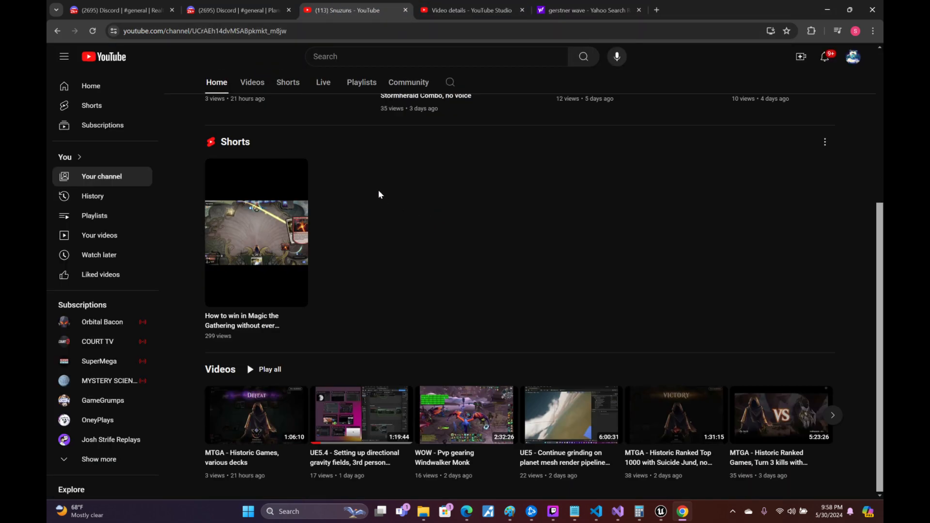
pyautogui.click(121, 9)
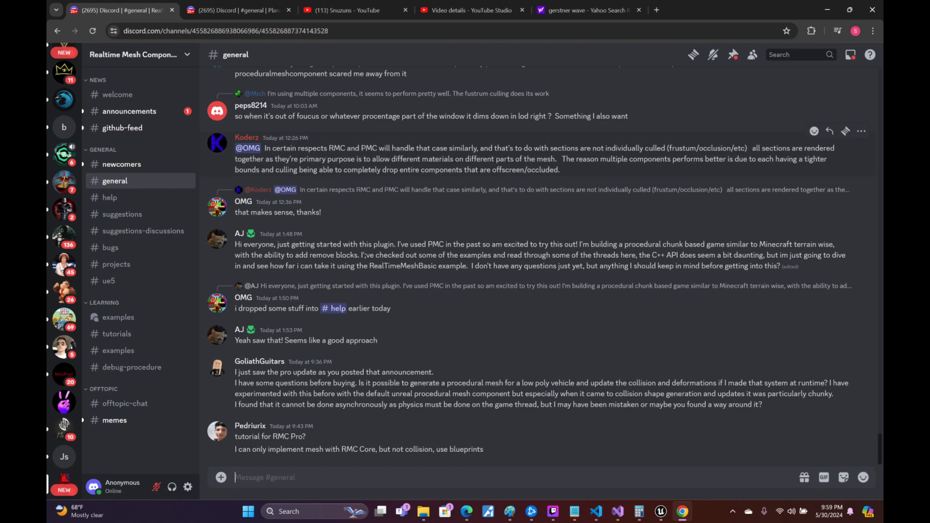
pyautogui.click(827, 10)
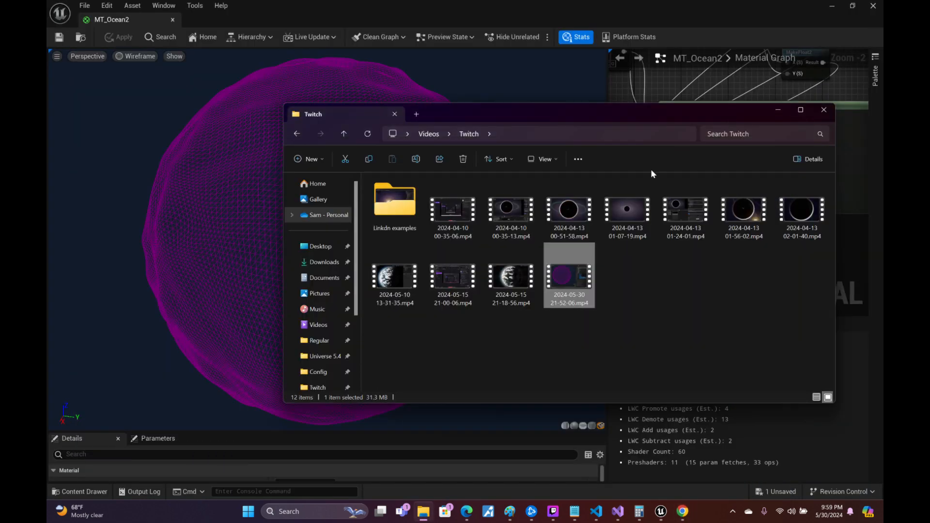
pyautogui.click(779, 110)
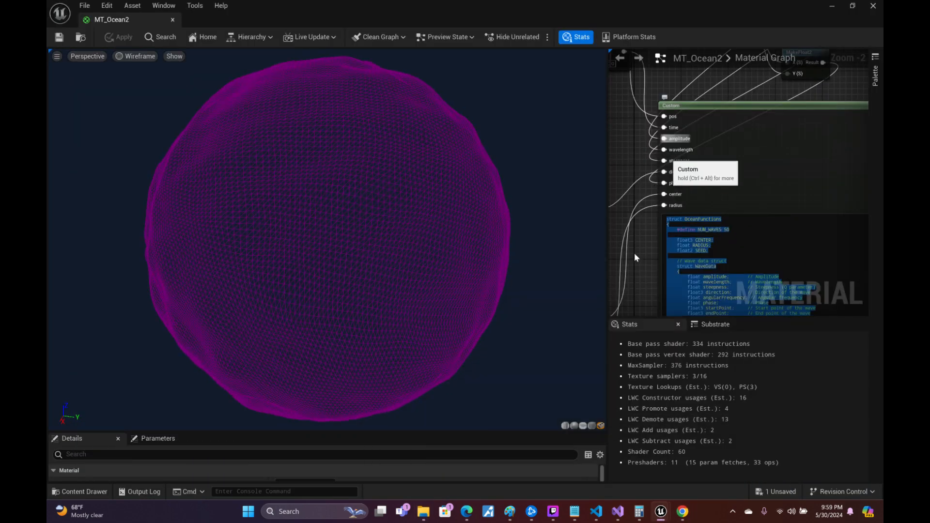
# - Read through the Custom node's wave code from the struct definition down to the final return line
pyautogui.moveTo(625, 285); pyautogui.dragTo(609, 52, button='right')
pyautogui.moveTo(612, 238); pyautogui.dragTo(628, 150, button='right')
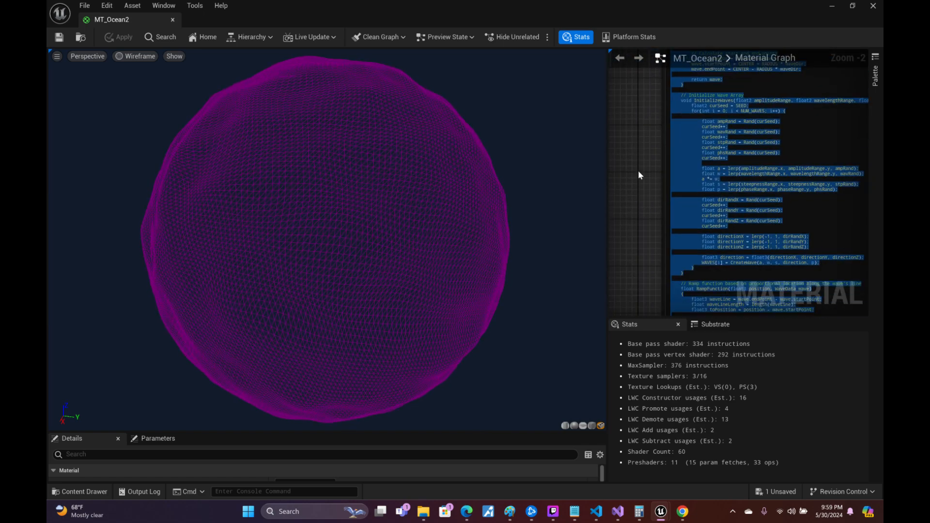
pyautogui.click(637, 199)
pyautogui.moveTo(625, 223); pyautogui.dragTo(595, 180, button='right')
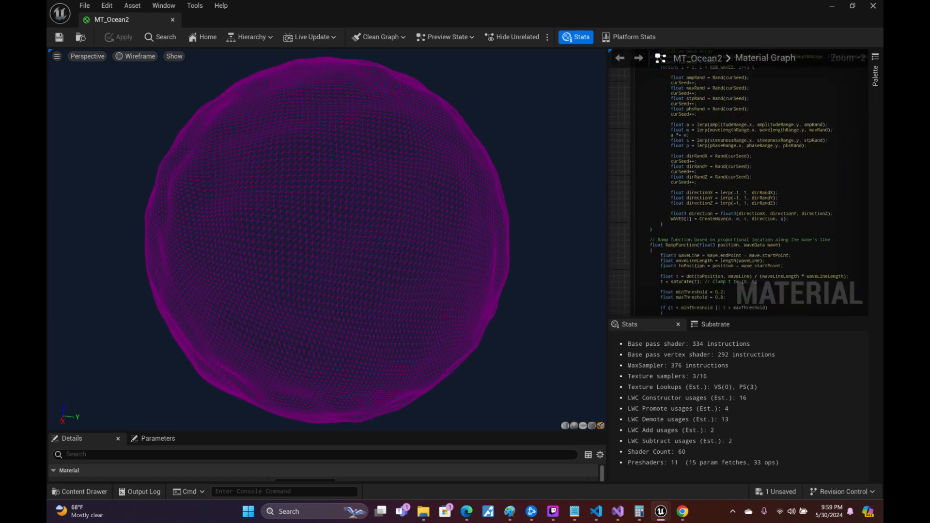
pyautogui.moveTo(617, 296); pyautogui.dragTo(604, 104, button='right')
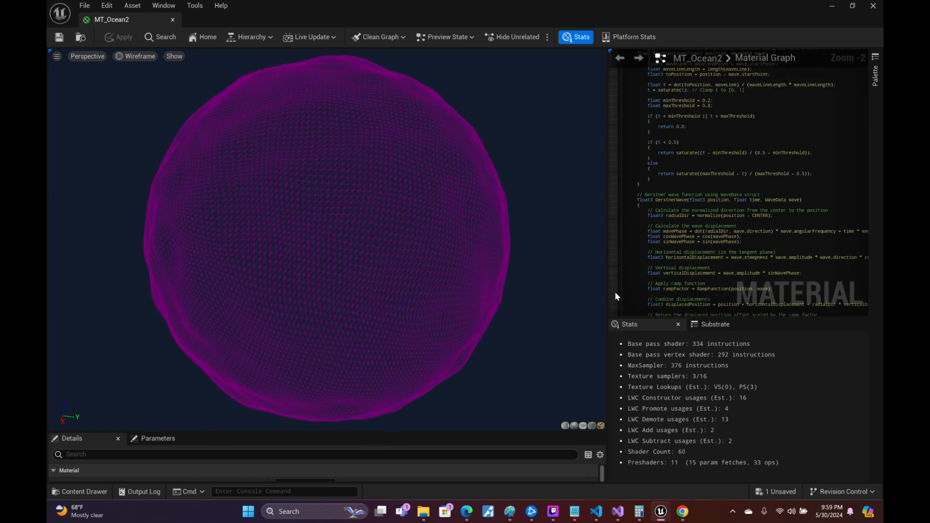
pyautogui.moveTo(617, 296); pyautogui.dragTo(636, 118, button='right')
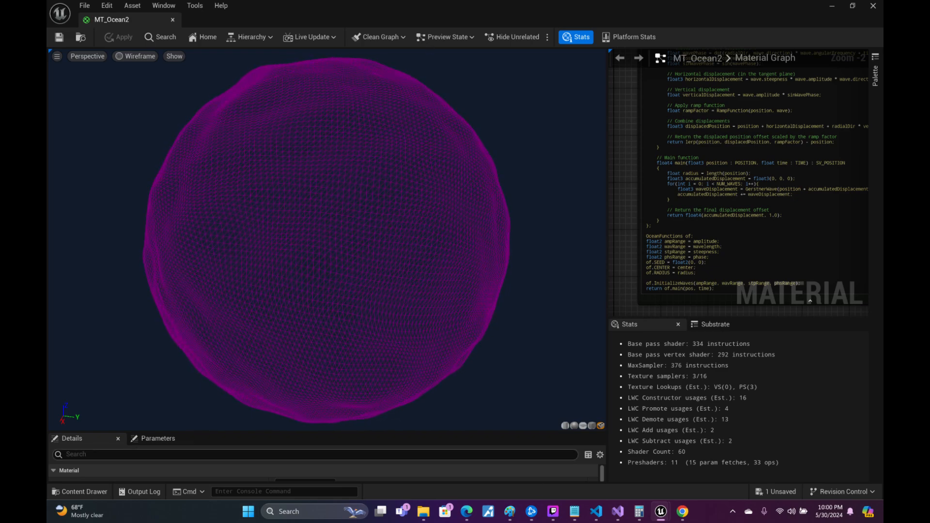
pyautogui.click(554, 514)
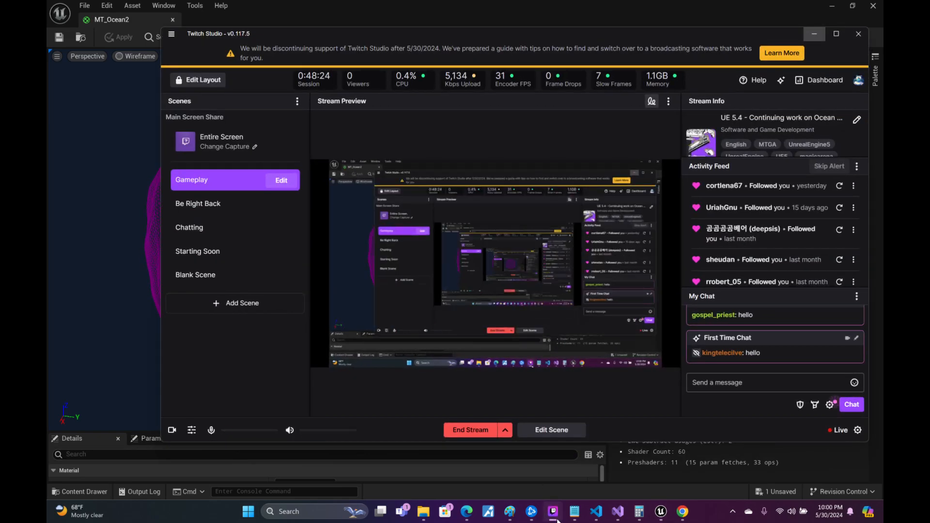
pyautogui.click(554, 513)
pyautogui.click(467, 513)
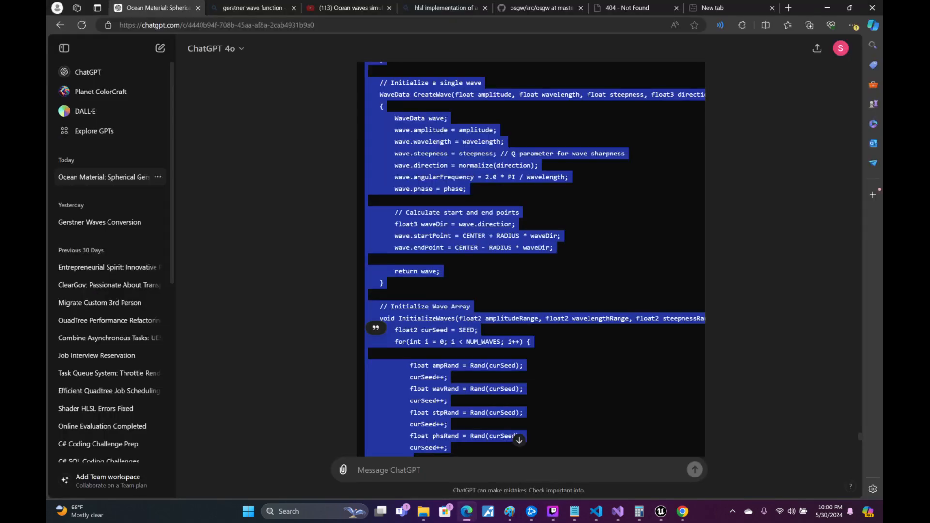
pyautogui.click(339, 8)
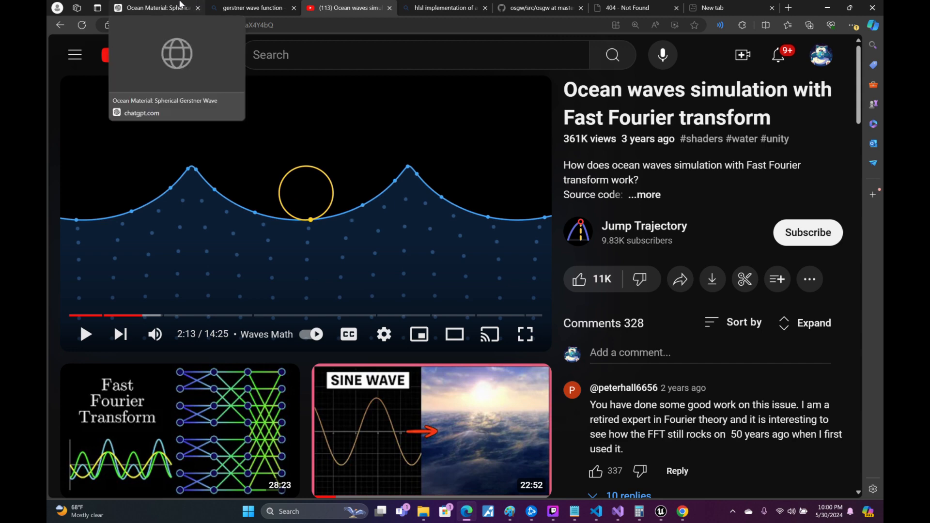
pyautogui.click(193, 9)
pyautogui.click(684, 516)
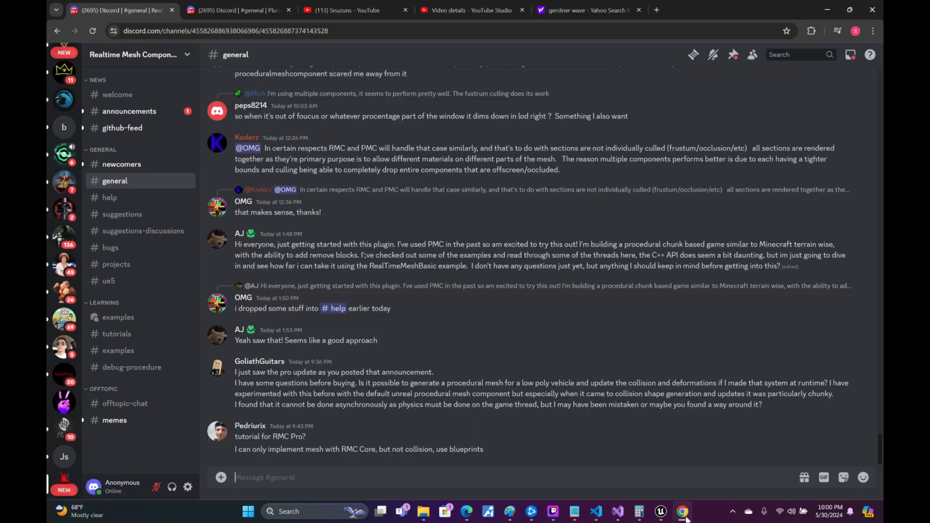
pyautogui.click(211, 7)
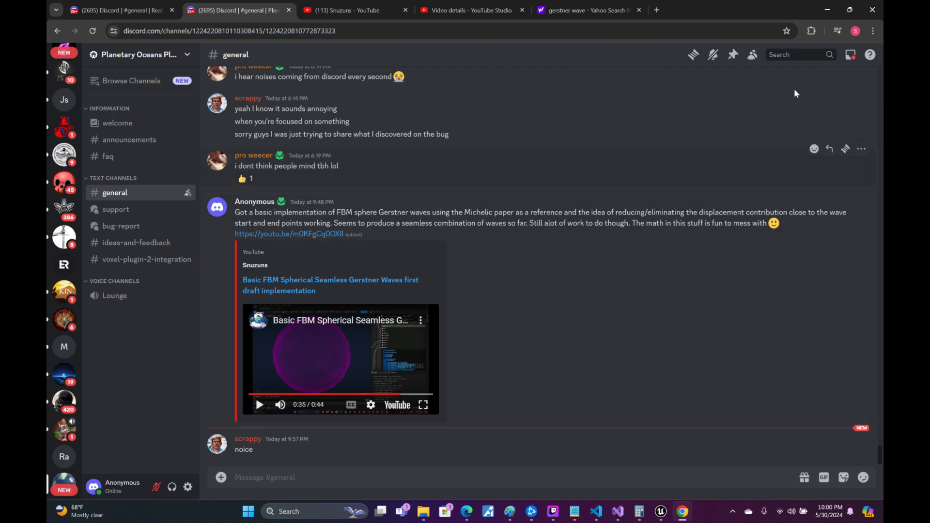
pyautogui.click(835, 9)
pyautogui.click(809, 233)
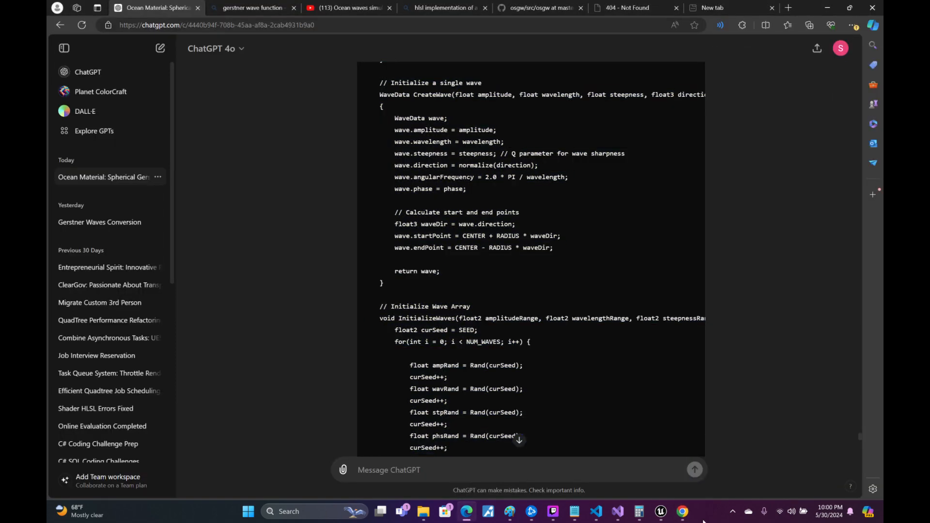
pyautogui.click(662, 513)
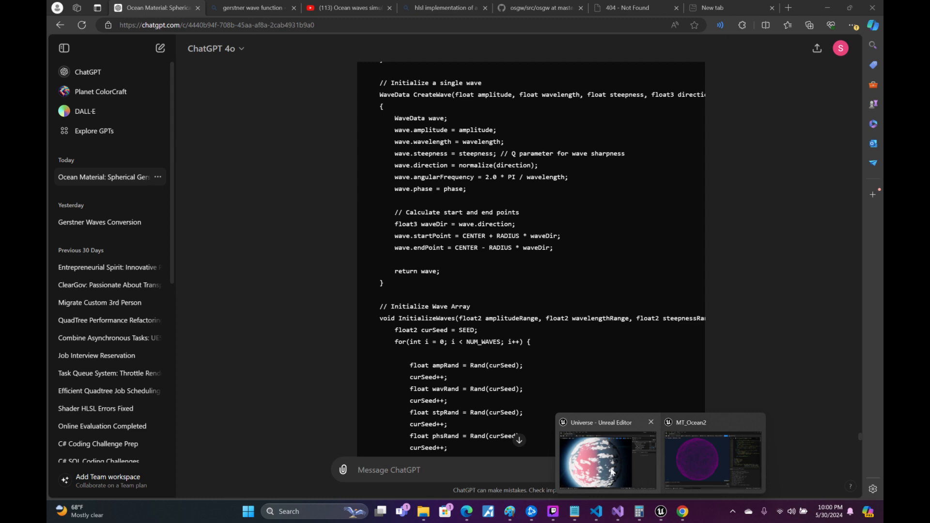
pyautogui.click(712, 460)
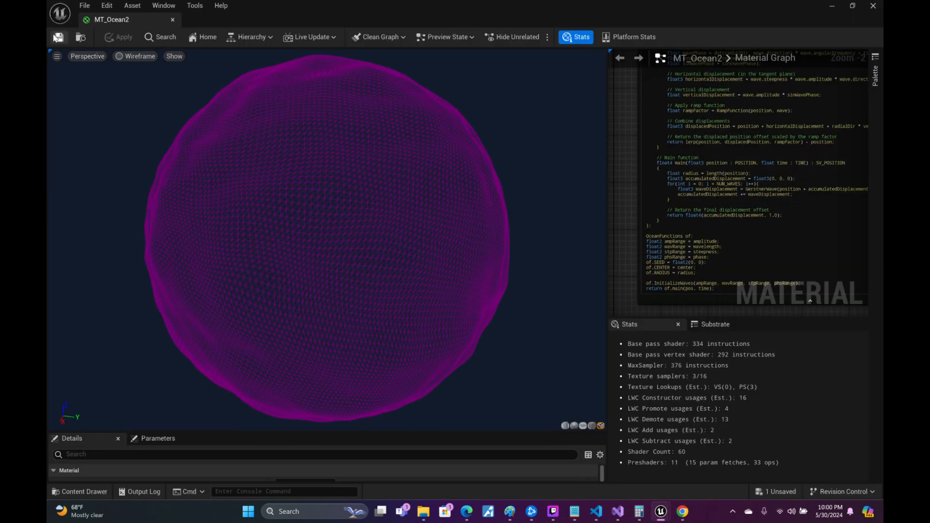
# - Switch to the AtmosphereDepthTest level, select the ocean Sphere actor and examine the planet from orbit
pyautogui.click(832, 6)
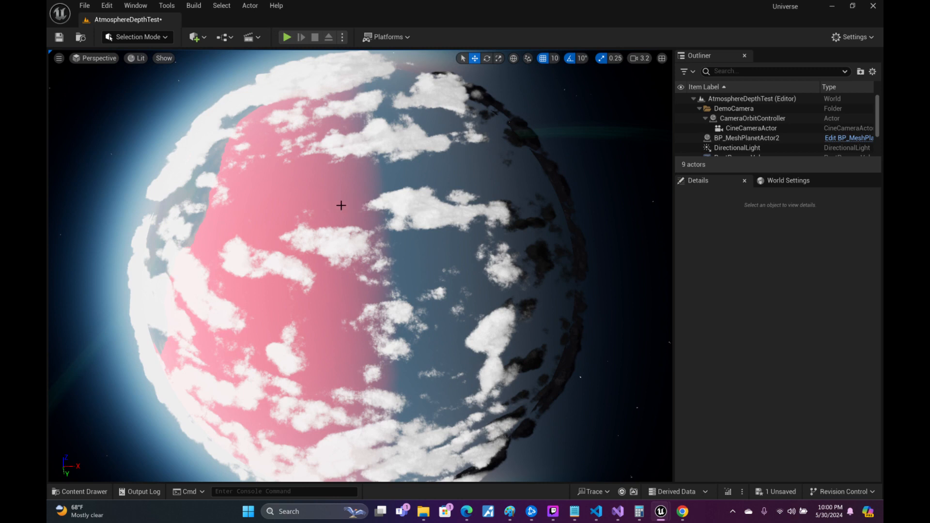
pyautogui.click(349, 187)
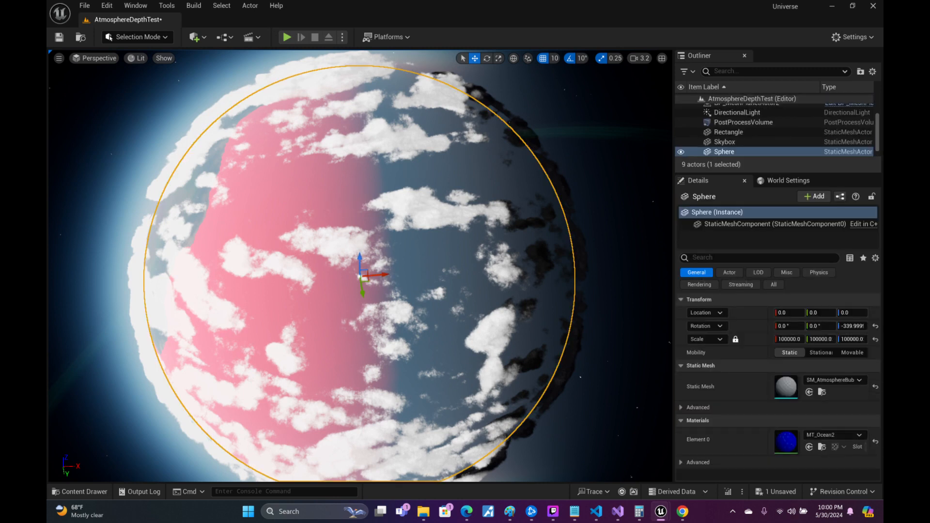
pyautogui.moveTo(464, 259); pyautogui.dragTo(439, 234, button='right')
pyautogui.scroll(6, 464, 259)
pyautogui.press('w')
pyautogui.scroll(5, 464, 260)
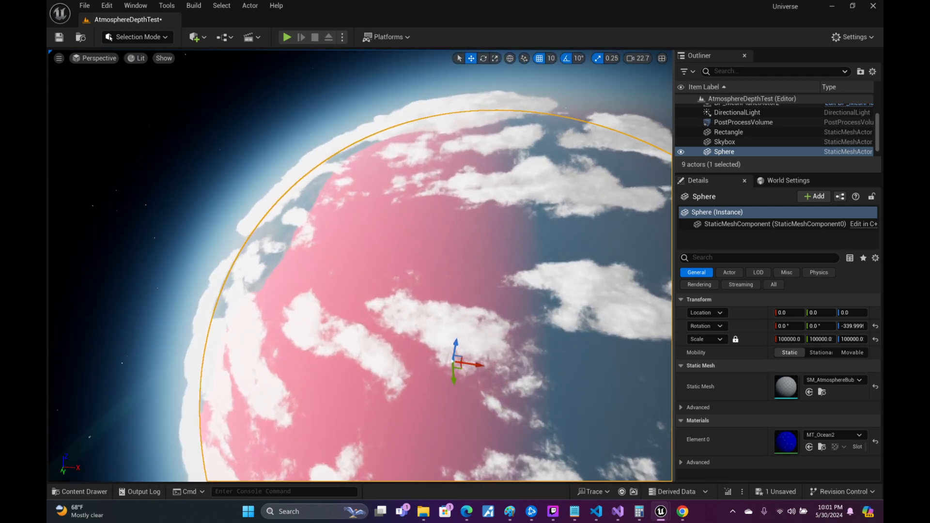
pyautogui.press('w')
pyautogui.moveTo(439, 235); pyautogui.dragTo(564, 288, button='right')
pyautogui.press('w')
pyautogui.scroll(-3, 465, 259)
pyautogui.press('s')
pyautogui.scroll(5, 428, 269)
pyautogui.press('a')
pyautogui.scroll(1, 412, 272)
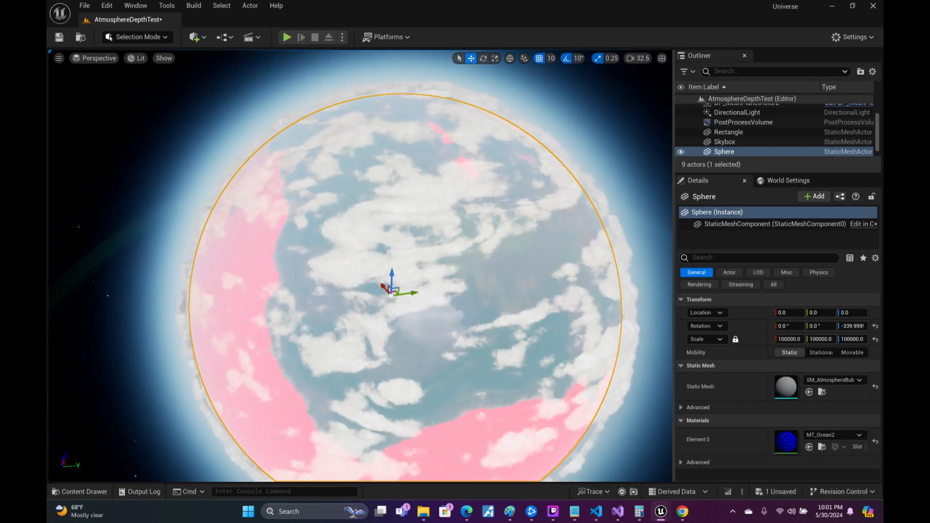
# - Fly down through the clouds and examine the ocean sphere up close where it meets the planet's terrain
pyautogui.press('a')
pyautogui.press('w')
pyautogui.moveTo(361, 266); pyautogui.dragTo(493, 284, button='right')
pyautogui.press('d')
pyautogui.press('w')
pyautogui.scroll(-12, 393, 278)
pyautogui.scroll(1, 285, 281)
pyautogui.press('w')
pyautogui.press('s')
pyautogui.scroll(1, 407, 289)
pyautogui.press('w')
pyautogui.press('a')
pyautogui.press('w')
pyautogui.scroll(-3, 436, 371)
pyautogui.press('w')
pyautogui.scroll(-1, 444, 276)
pyautogui.press('w')
pyautogui.scroll(-2, 431, 266)
pyautogui.press('w')
pyautogui.scroll(-4, 430, 266)
pyautogui.press('s')
pyautogui.scroll(4, 490, 278)
pyautogui.scroll(1, 493, 284)
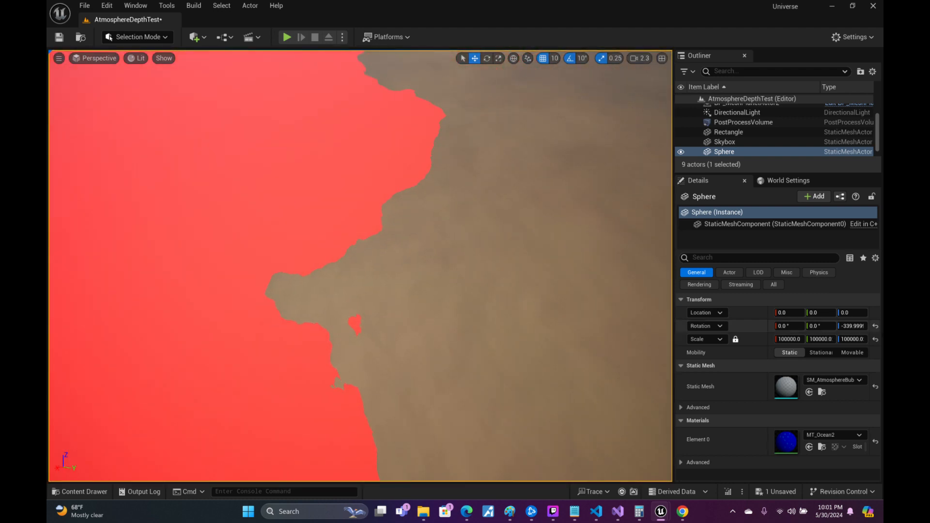
# - Select BP_MeshPlanetActor2 and set its Max Node Depth to 12
pyautogui.scroll(2, 741, 136)
pyautogui.click(746, 138)
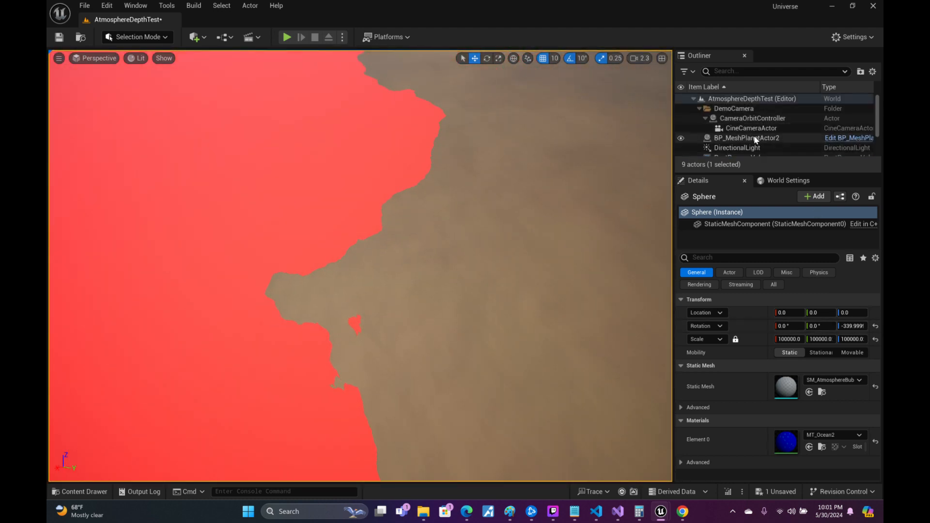
pyautogui.click(826, 459)
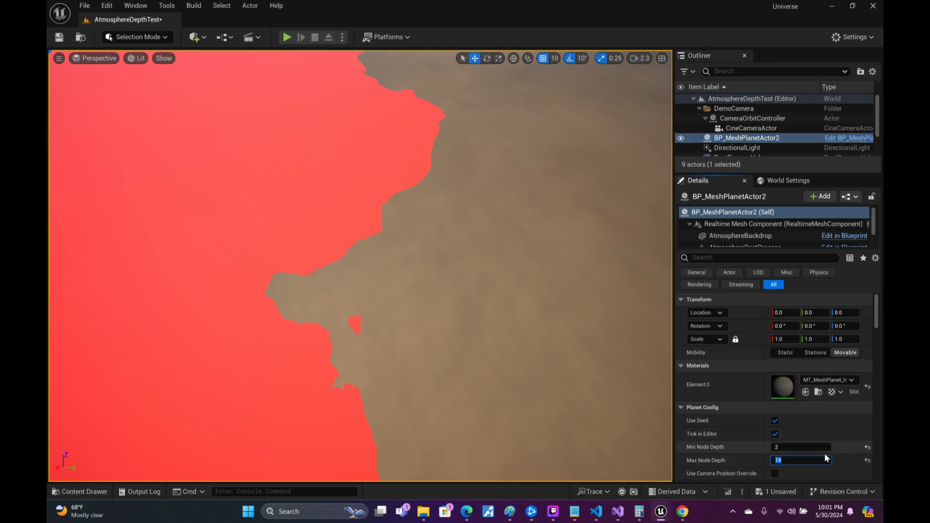
pyautogui.write('12')
pyautogui.press('Return')
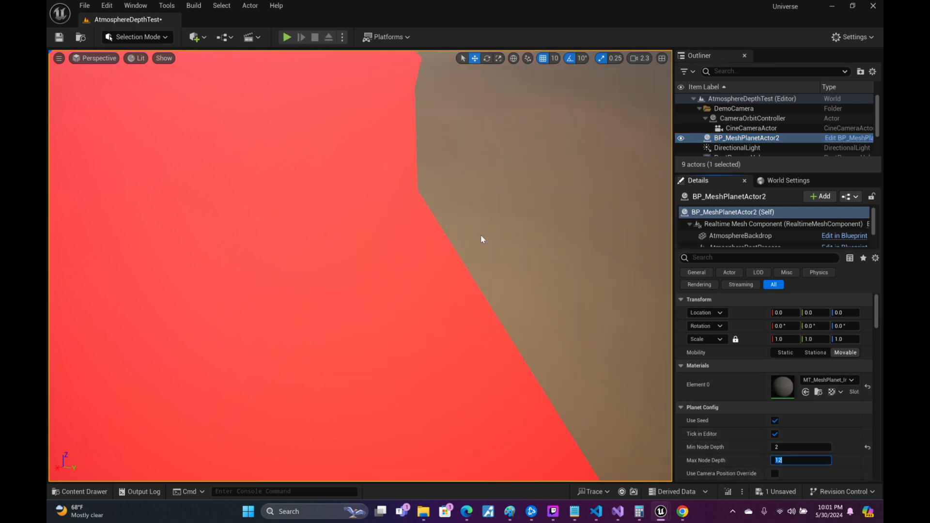
# - Fly in and out along the coastline to examine the terrain detail where the ocean sphere meets the land
pyautogui.press('w')
pyautogui.moveTo(467, 233)
pyautogui.mouseDown(button='right')
pyautogui.moveTo(467, 223)
pyautogui.moveTo(457, 300)
pyautogui.moveTo(493, 243)
pyautogui.moveTo(442, 214)
pyautogui.moveTo(454, 240)
pyautogui.mouseUp(button='right')
pyautogui.scroll(-2, 467, 226)
pyautogui.press('w')
pyautogui.scroll(-10, 467, 226)
pyautogui.press('w')
pyautogui.press('w')
pyautogui.scroll(6, 467, 229)
pyautogui.press('s')
pyautogui.press('w')
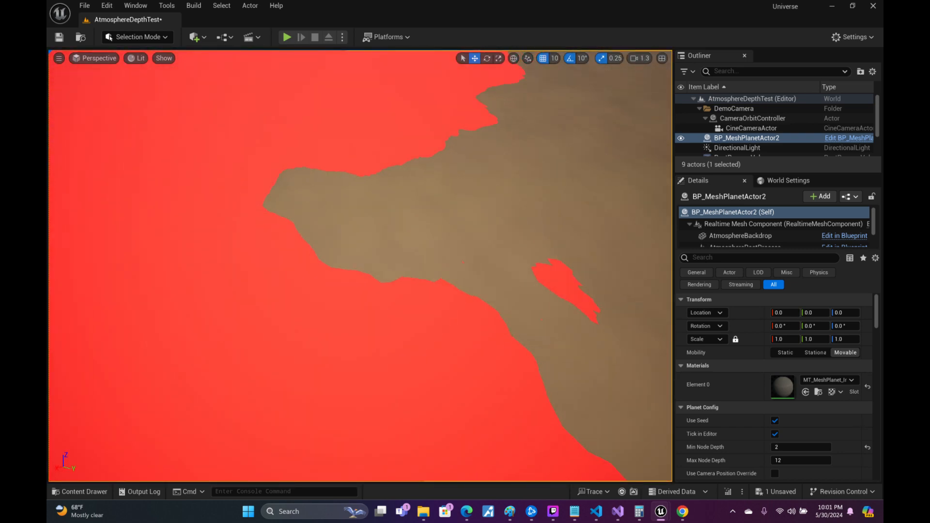
pyautogui.press('s')
pyautogui.press('d')
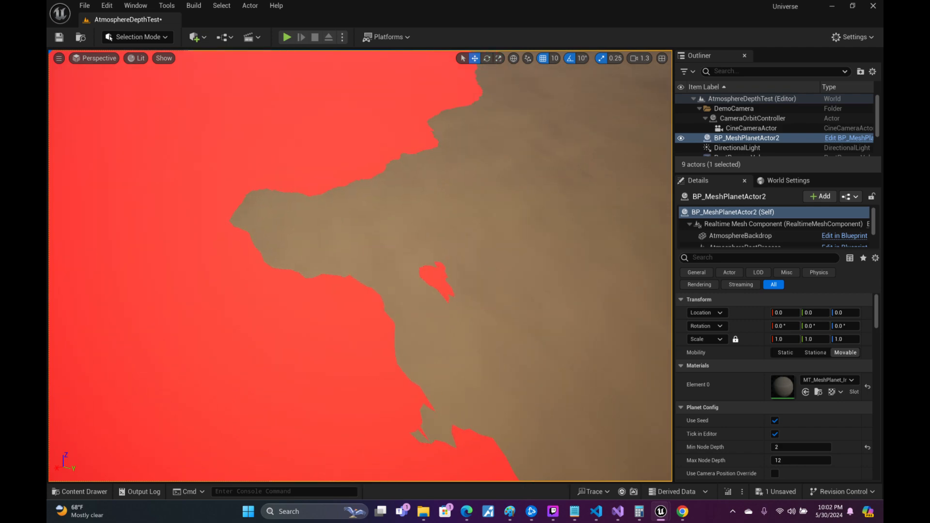
pyautogui.press('s')
# - Fly away from the coast and low over the mountains to examine the planet's terrain detail
pyautogui.scroll(20, 361, 266)
pyautogui.moveTo(360, 266); pyautogui.dragTo(362, 304, button='right')
pyautogui.press('s')
pyautogui.press('w')
pyautogui.scroll(-2, 360, 265)
pyautogui.press('w')
pyautogui.scroll(-10, 361, 266)
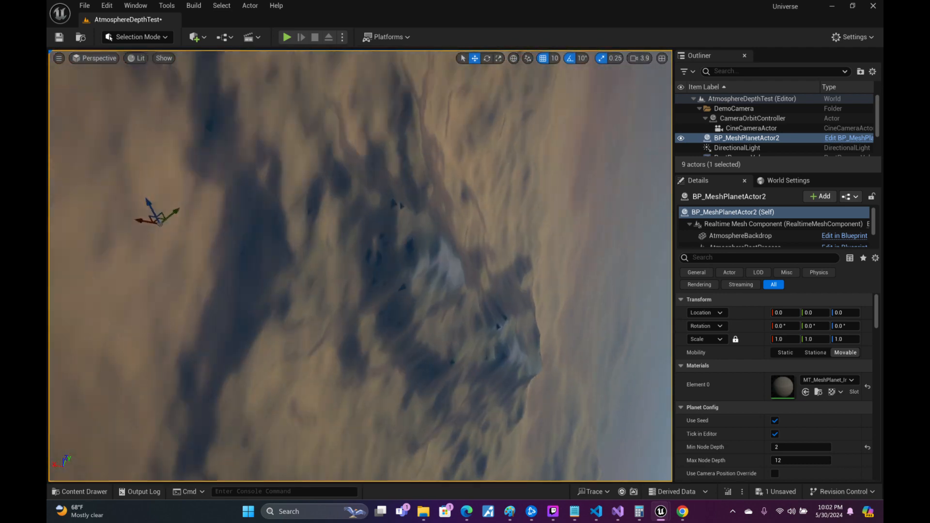
pyautogui.press('w')
pyautogui.scroll(-18, 361, 265)
pyautogui.moveTo(361, 266); pyautogui.dragTo(228, 242, button='right')
pyautogui.press('w')
pyautogui.scroll(7, 361, 266)
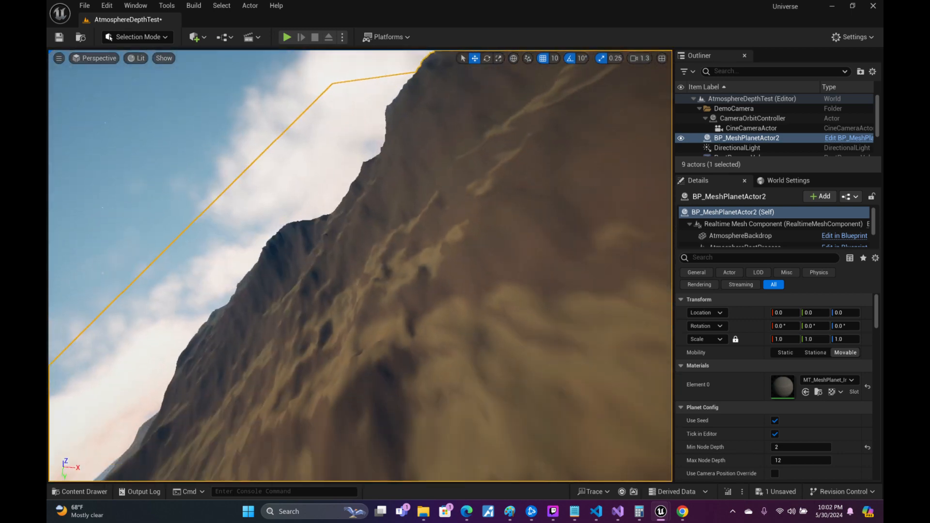
pyautogui.press('w')
pyautogui.moveTo(361, 265); pyautogui.dragTo(242, 262, button='right')
pyautogui.press('w')
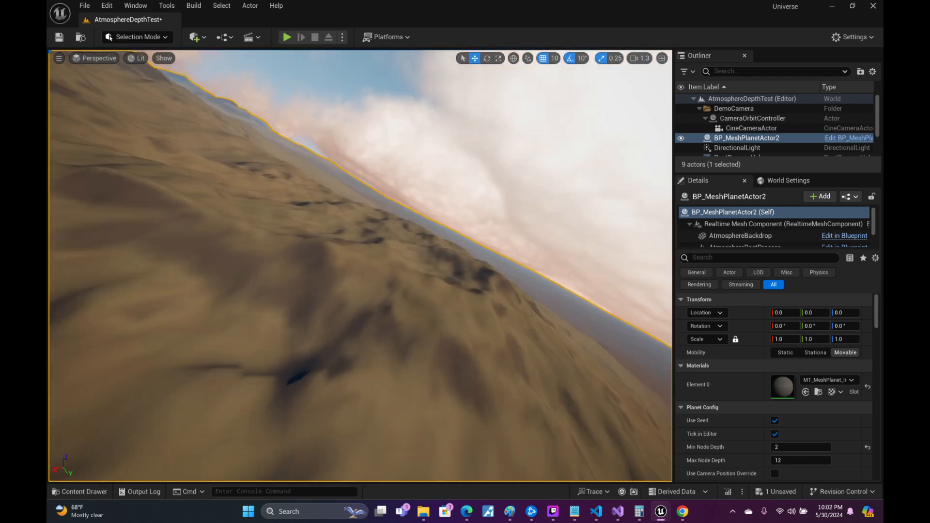
pyautogui.press('w')
# - Pull back out to orbit and circle the planet to examine the ocean and clouds from its other side
pyautogui.moveTo(361, 266); pyautogui.dragTo(508, 334, button='right')
pyautogui.scroll(15, 360, 266)
pyautogui.press('s')
pyautogui.scroll(15, 361, 266)
pyautogui.press('s')
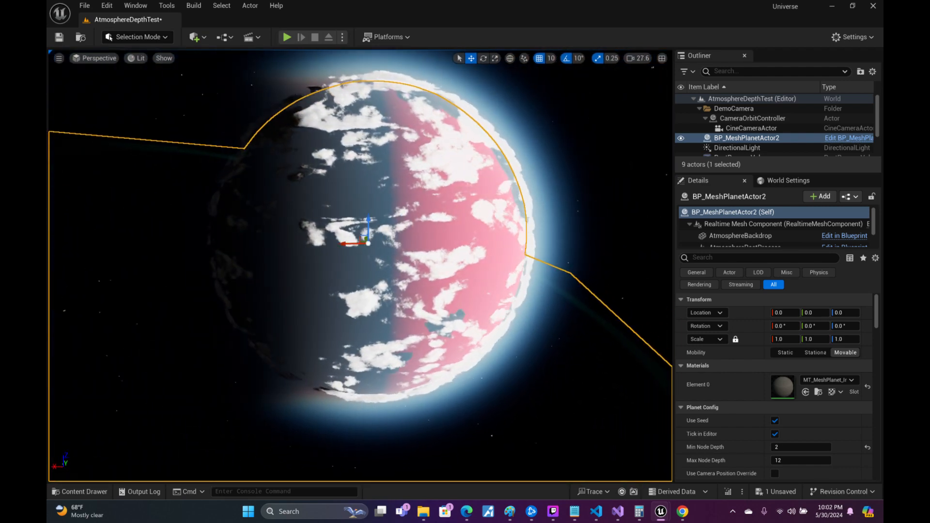
pyautogui.press('a')
pyautogui.moveTo(509, 334); pyautogui.dragTo(769, 327, button='right')
pyautogui.press('a')
pyautogui.press('a')
pyautogui.press('a')
# - Select the Sphere actor and toggle its visibility off and on to compare the planet with and without the ocean
pyautogui.scroll(-3, 716, 147)
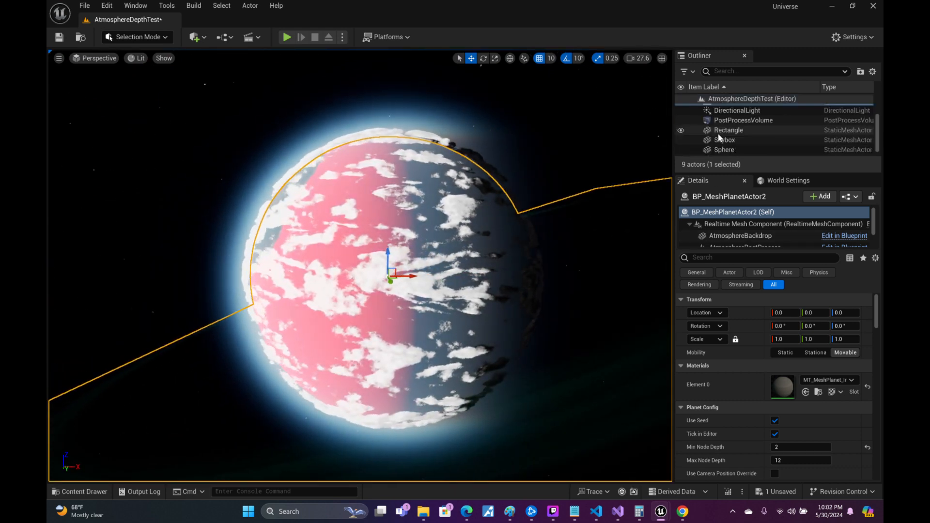
pyautogui.click(704, 142)
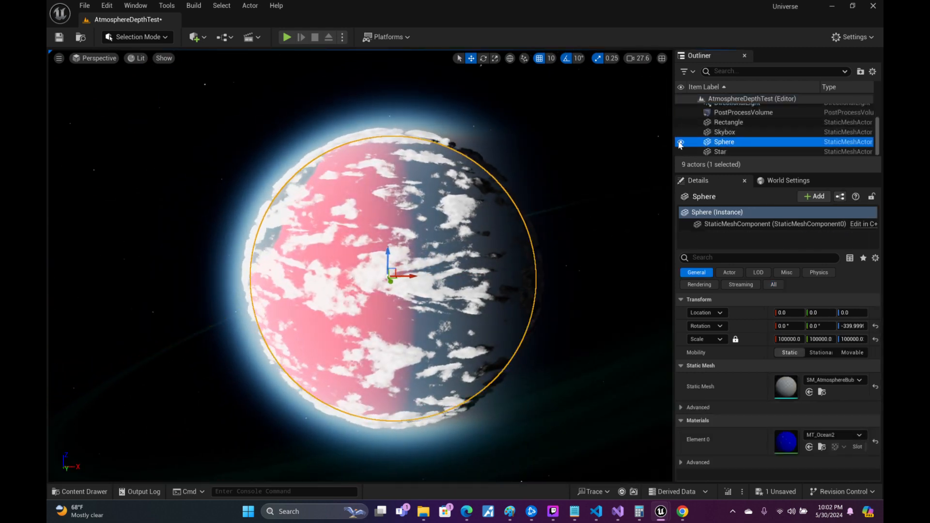
pyautogui.click(682, 144)
pyautogui.click(681, 144)
pyautogui.click(682, 145)
pyautogui.click(682, 145)
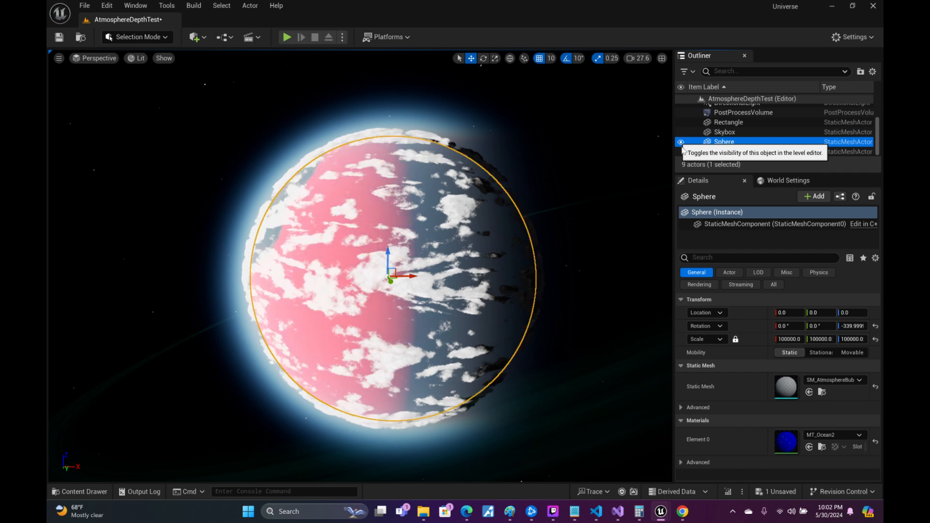
# - Open the Sphere's MT_Ocean2 material and switch its preview from wireframe to Lit shading
pyautogui.doubleClick(786, 441)
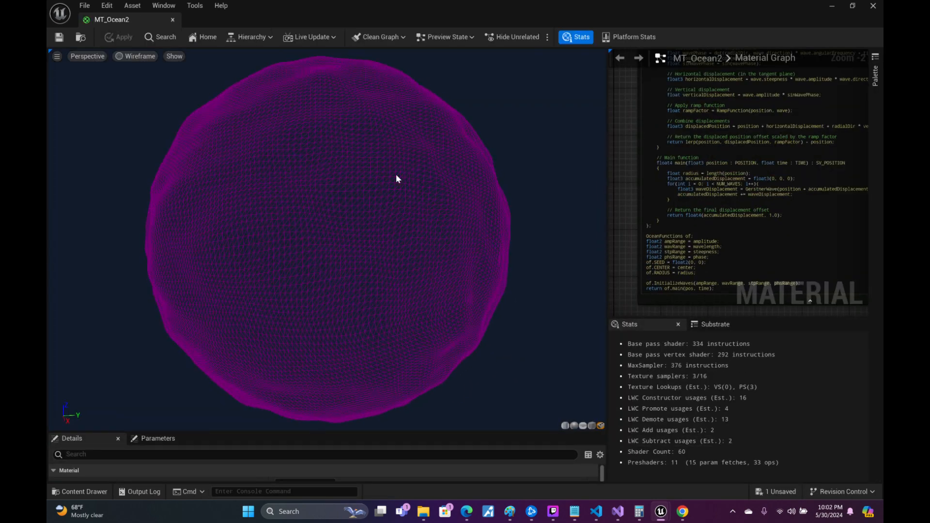
pyautogui.click(154, 58)
pyautogui.click(156, 97)
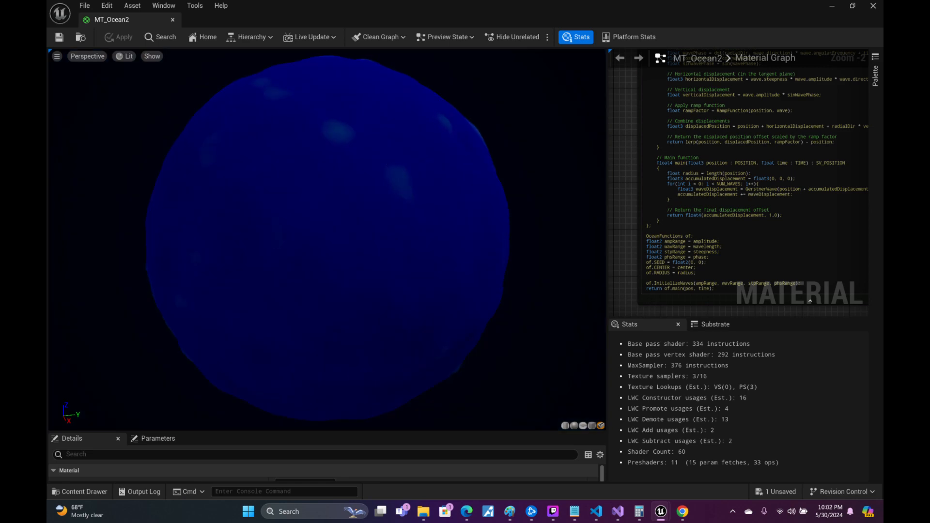
# - Rotate the ocean material preview to examine the moving waves from several sides
pyautogui.moveTo(339, 233); pyautogui.dragTo(228, 235)
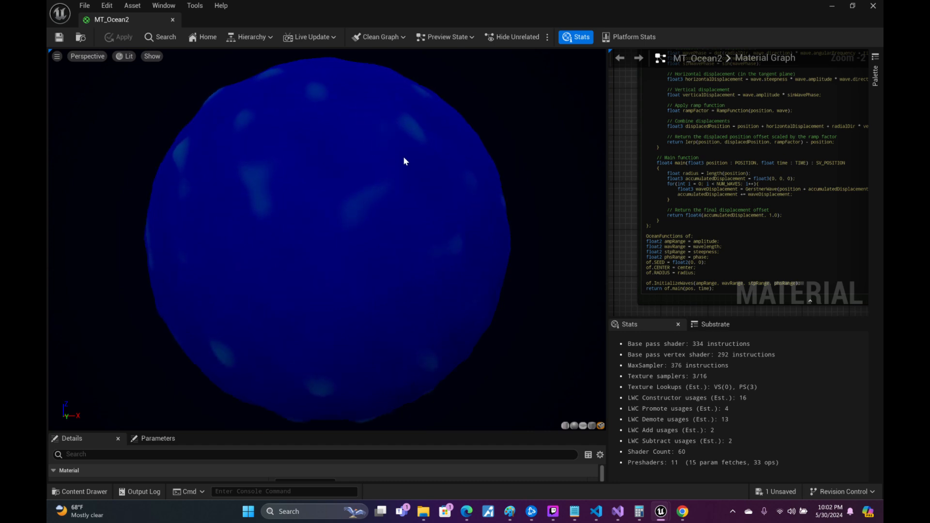
pyautogui.moveTo(403, 158); pyautogui.dragTo(452, 157)
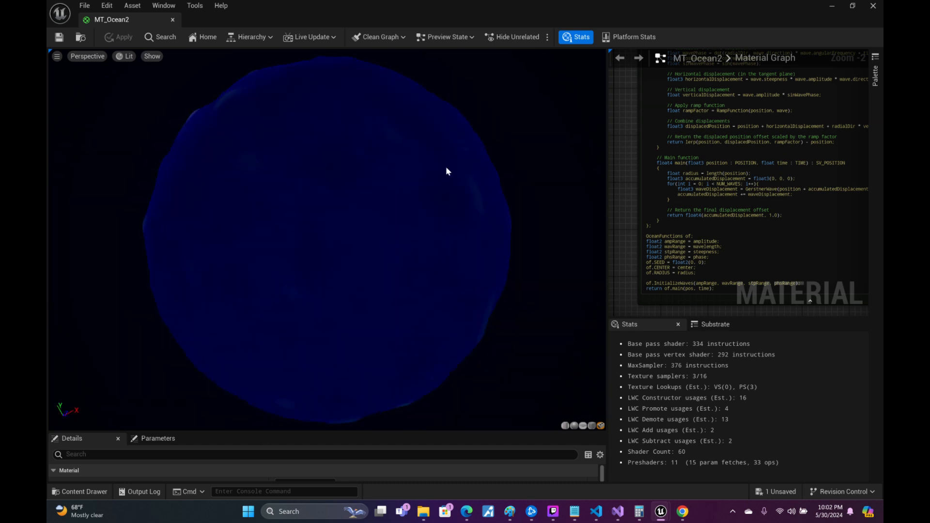
pyautogui.moveTo(406, 231)
pyautogui.mouseDown()
pyautogui.moveTo(436, 231)
pyautogui.moveTo(412, 232)
pyautogui.mouseUp()
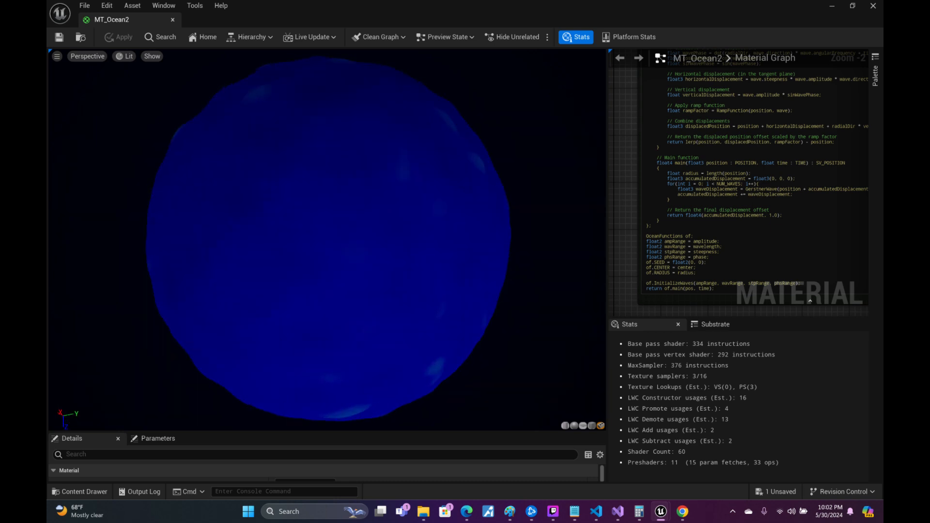
pyautogui.moveTo(326, 307); pyautogui.dragTo(326, 308)
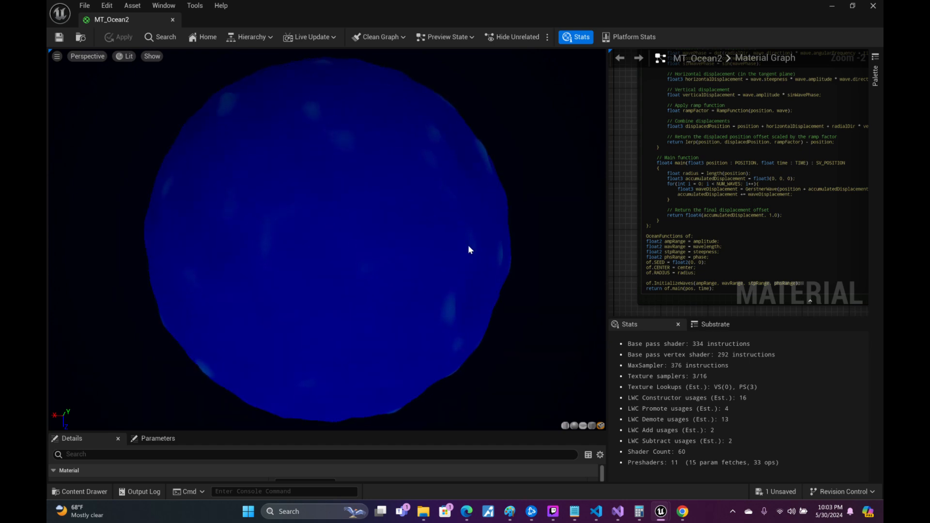
pyautogui.moveTo(469, 248); pyautogui.dragTo(468, 248)
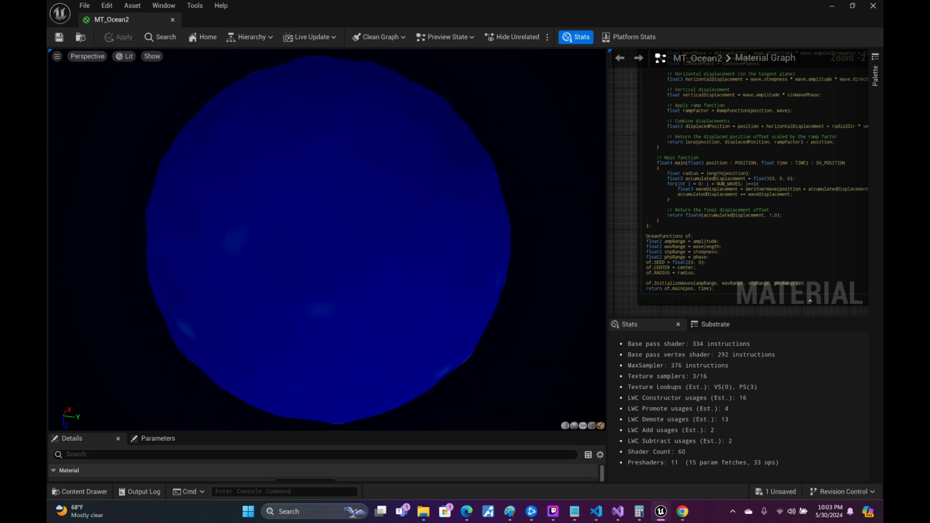
# - Set the StpRange/PhsRange parameter's default X to 1.0 and Y to 8.0
pyautogui.moveTo(727, 73); pyautogui.dragTo(756, 267, button='right')
pyautogui.moveTo(756, 59); pyautogui.dragTo(666, 136, button='right')
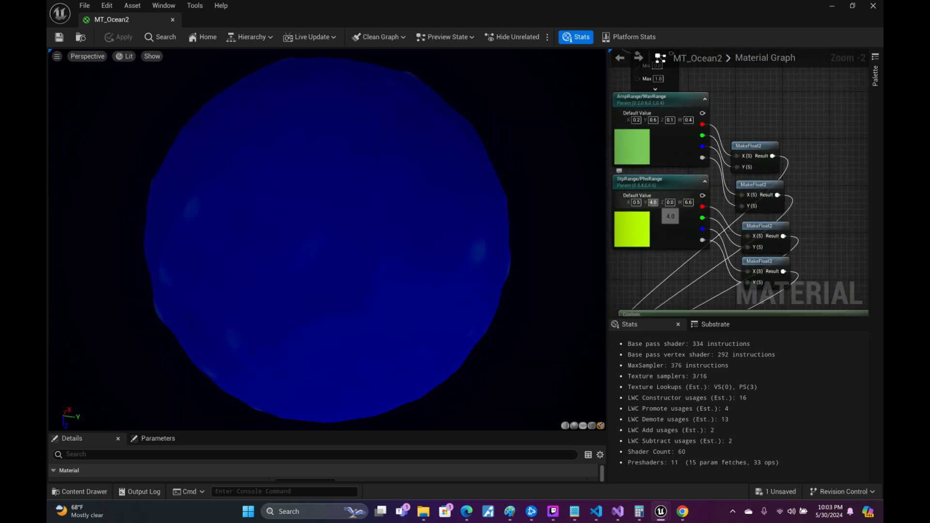
pyautogui.click(637, 202)
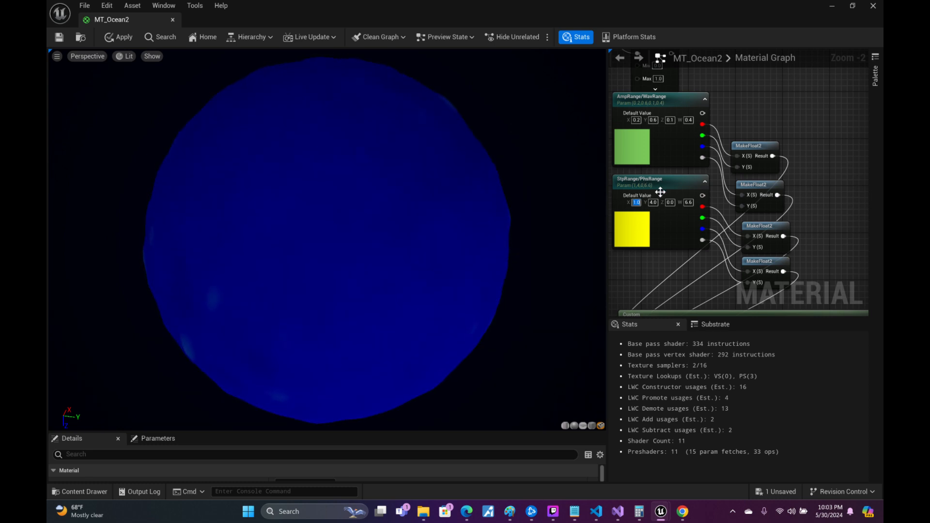
pyautogui.moveTo(653, 202); pyautogui.dragTo(674, 202)
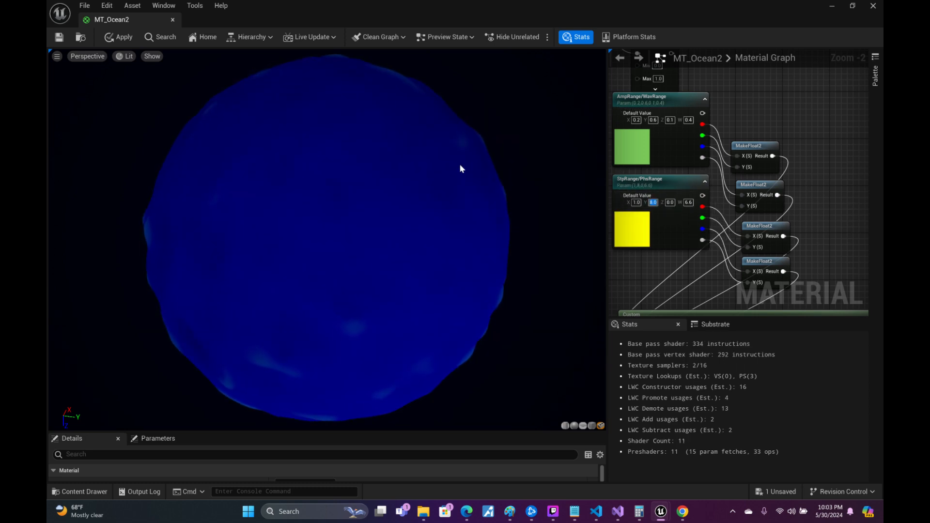
# - Examine the preview sphere's waves from several angles with the new steepness range
pyautogui.moveTo(459, 164); pyautogui.dragTo(533, 165)
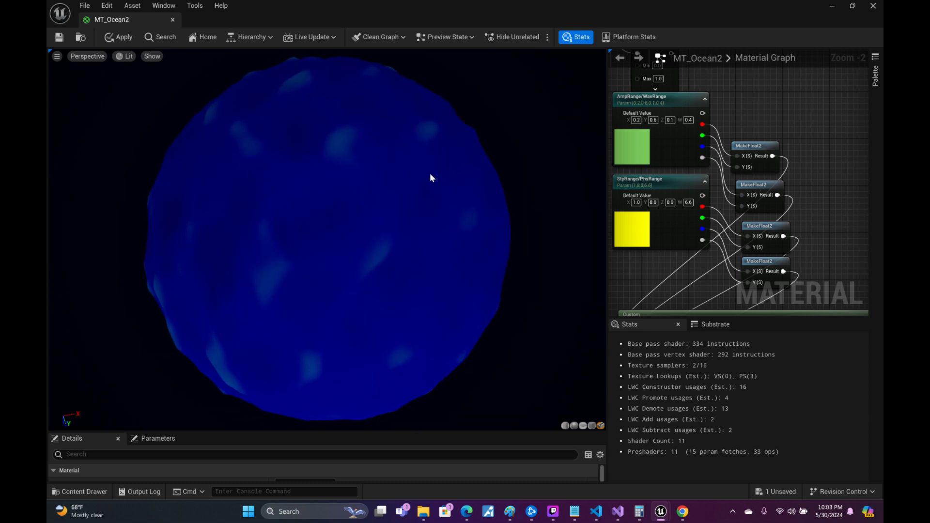
pyautogui.moveTo(426, 176); pyautogui.dragTo(485, 179)
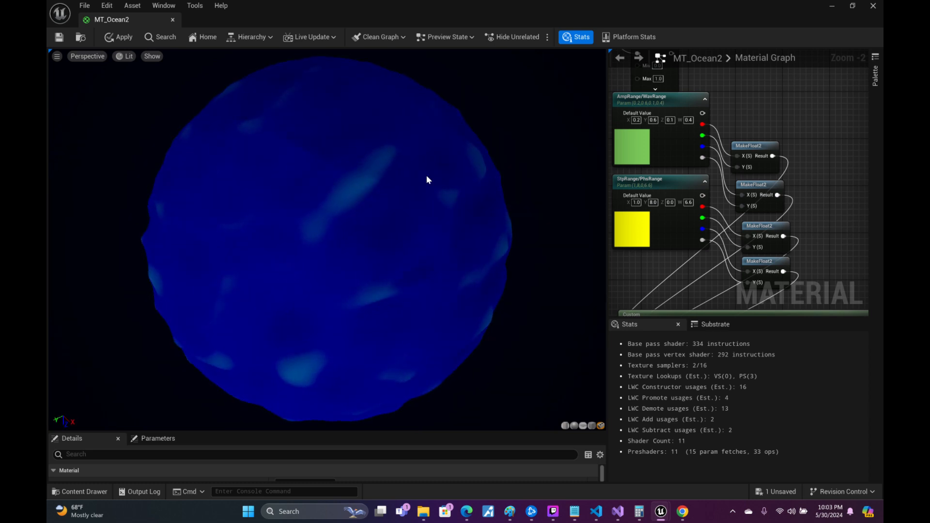
pyautogui.moveTo(427, 176); pyautogui.dragTo(428, 143)
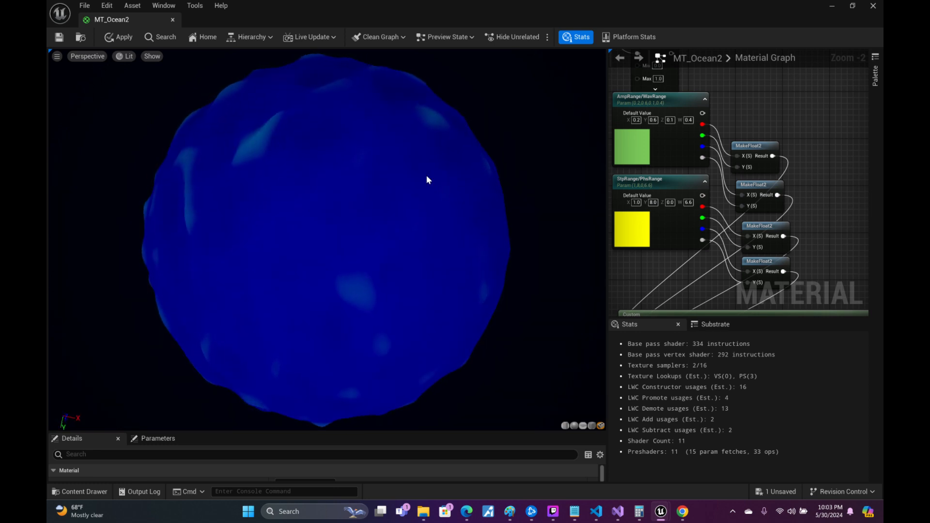
pyautogui.moveTo(344, 158); pyautogui.dragTo(456, 145)
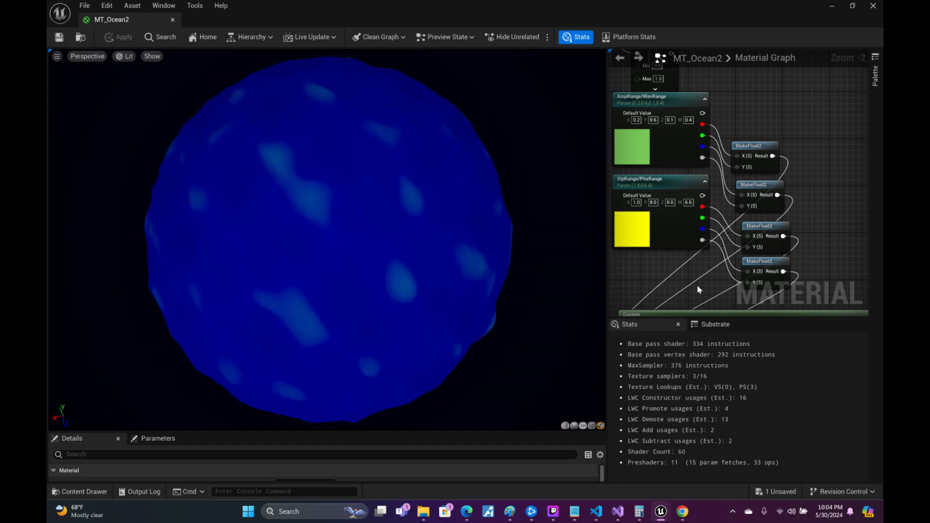
# - Switch to the OceanFunctions code in VS Code and add "float speed;" after phase in the WaveData struct
pyautogui.click(597, 512)
pyautogui.scroll(4, 484, 291)
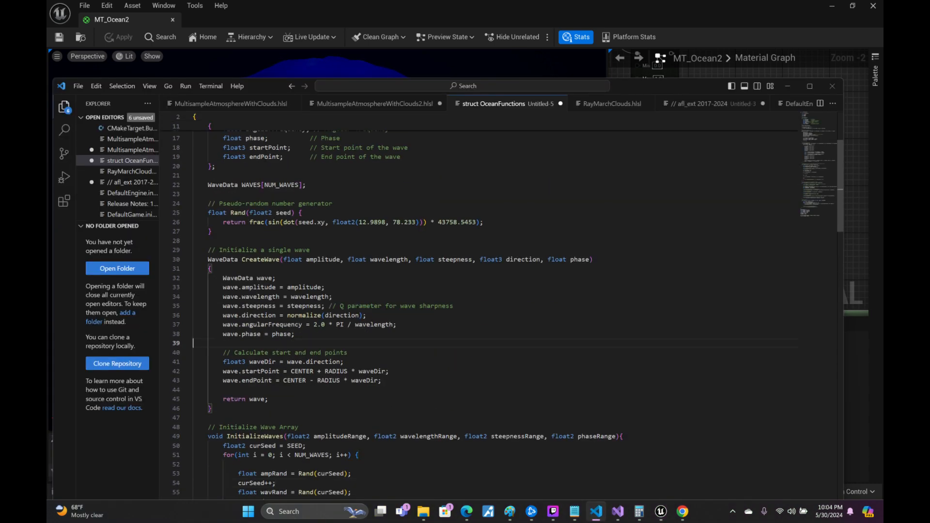
pyautogui.scroll(5, 485, 291)
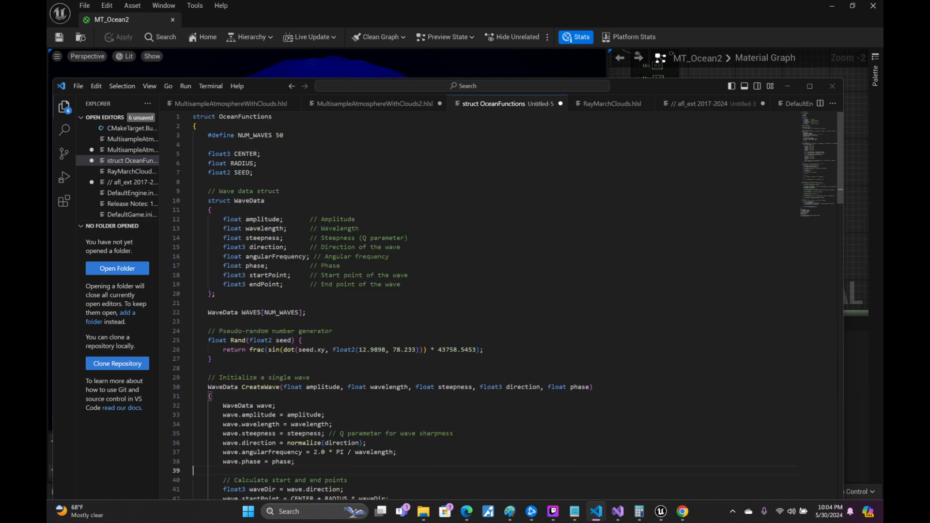
pyautogui.click(341, 266)
pyautogui.press('Return')
pyautogui.write('float speed')
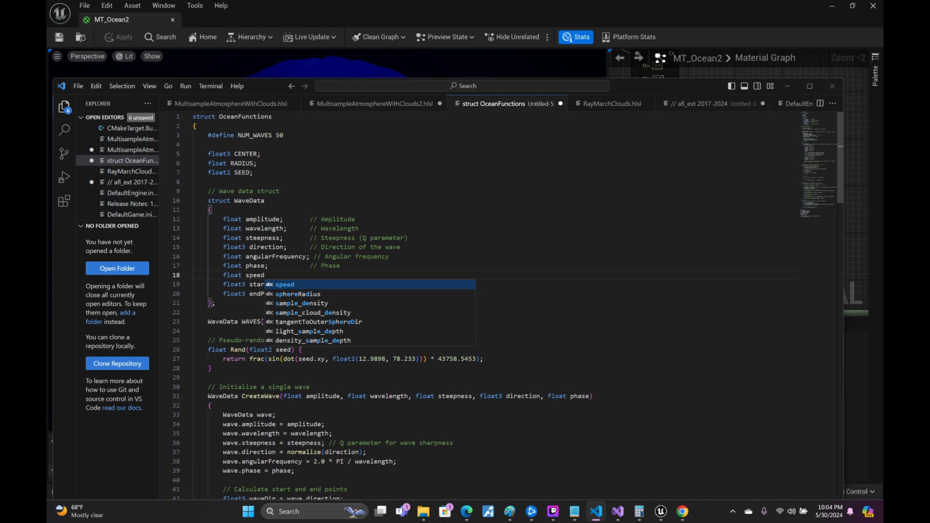
pyautogui.write(';')
# - Add the line "wave.speed = 1.0;" after the phase assignment in the CreateWave function
pyautogui.scroll(-5, 484, 305)
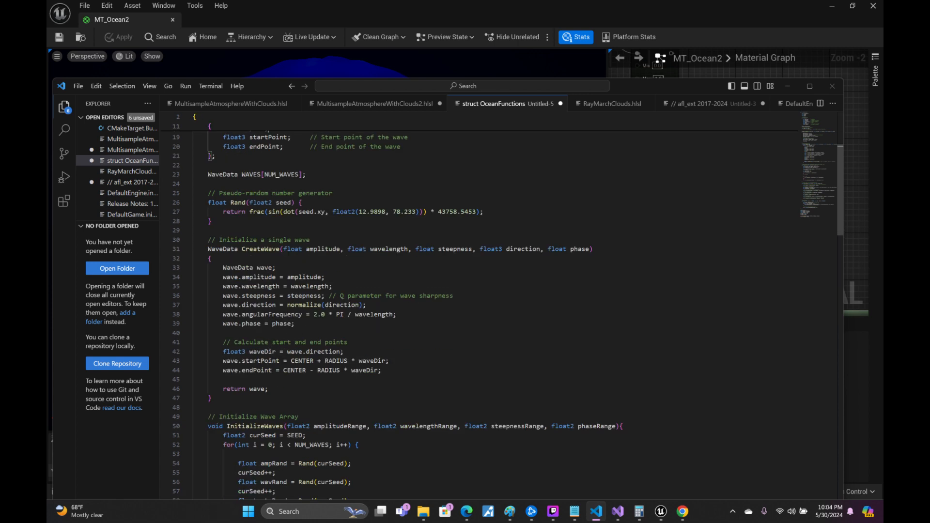
pyautogui.click(194, 333)
pyautogui.press('Tab')
pyautogui.press('Tab')
pyautogui.write('wave.spee')
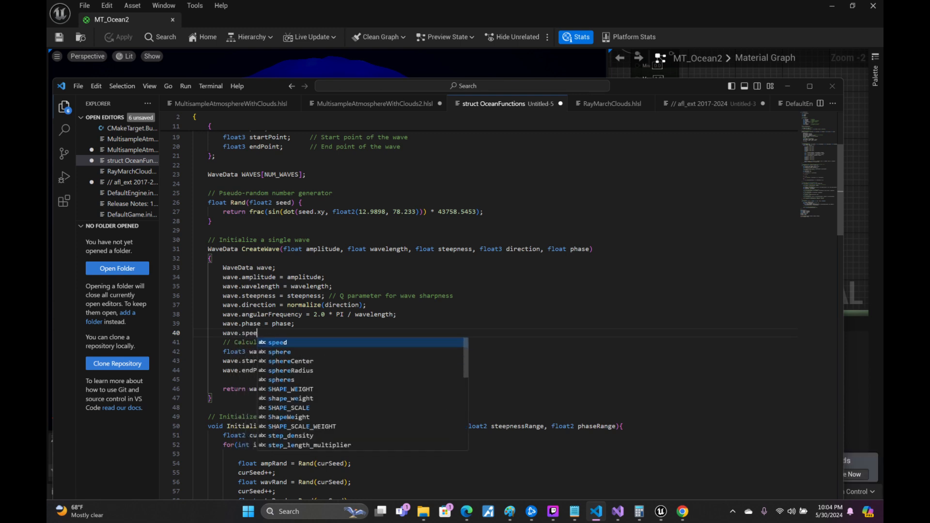
pyautogui.write('d = 1.;')
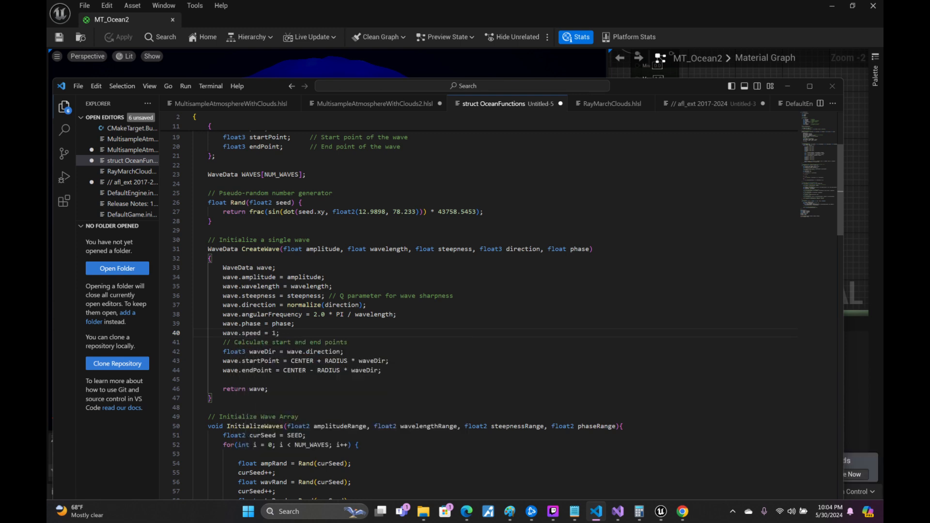
pyautogui.press('Left')
pyautogui.write('0')
# - Examine the WaveData fields and trace where angularFrequency is used in the CreateWave and GerstnerWave functions
pyautogui.scroll(3, 484, 310)
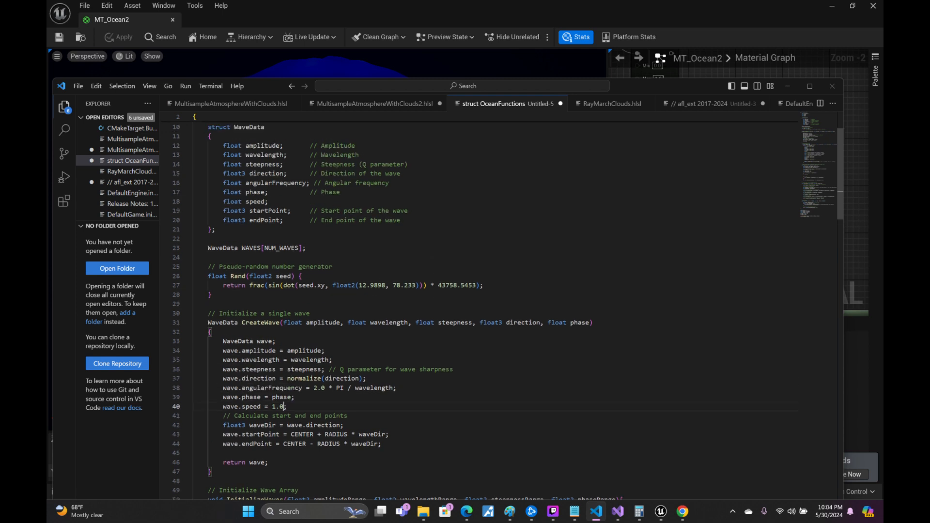
pyautogui.moveTo(295, 173); pyautogui.dragTo(192, 174)
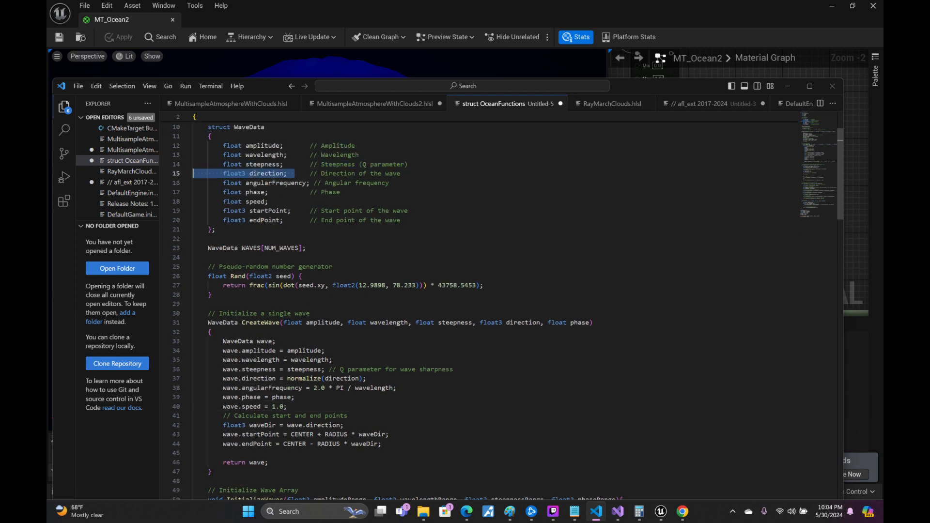
pyautogui.moveTo(401, 174); pyautogui.dragTo(193, 174)
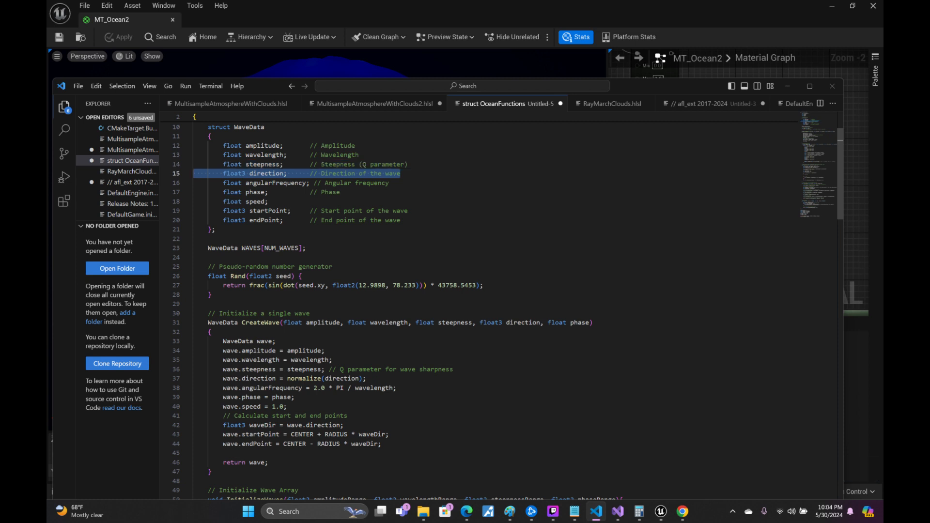
pyautogui.click(273, 183)
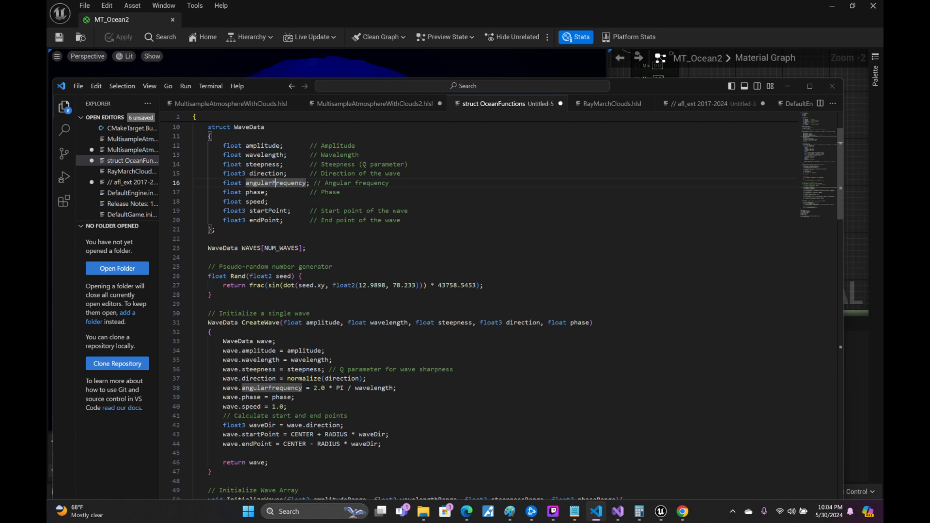
pyautogui.scroll(-3, 508, 310)
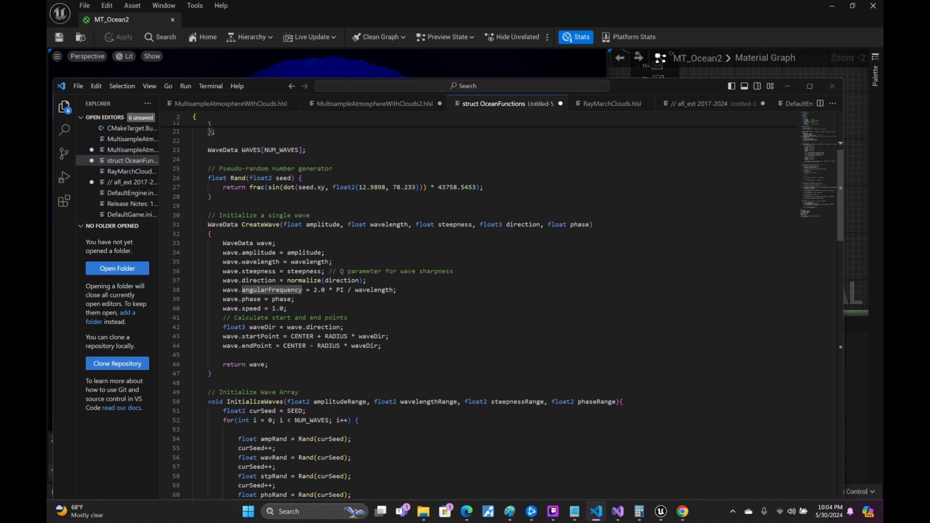
pyautogui.scroll(-10, 480, 310)
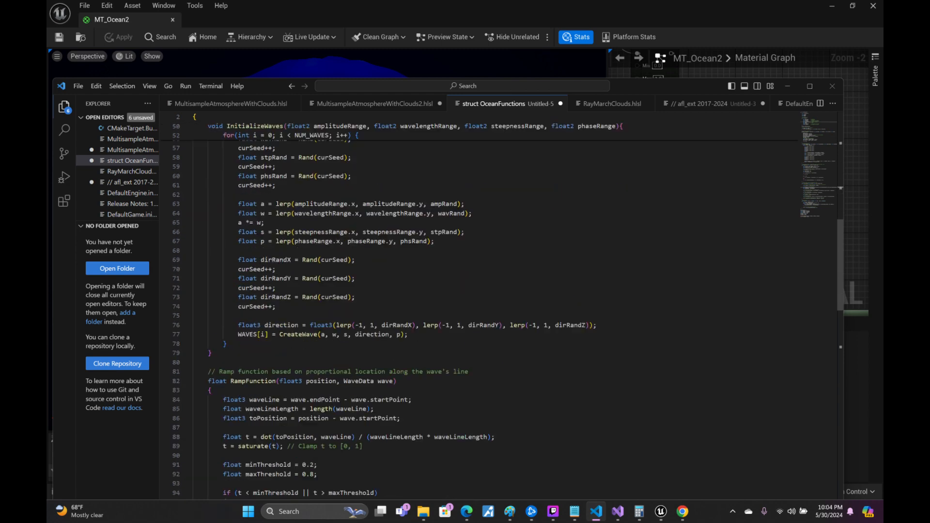
pyautogui.scroll(-4, 480, 311)
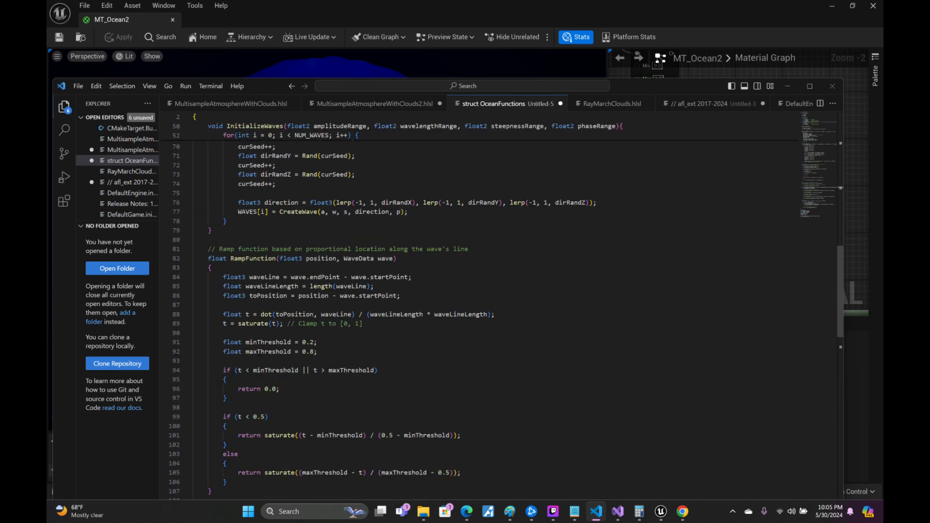
pyautogui.scroll(3, 480, 310)
pyautogui.scroll(-8, 479, 310)
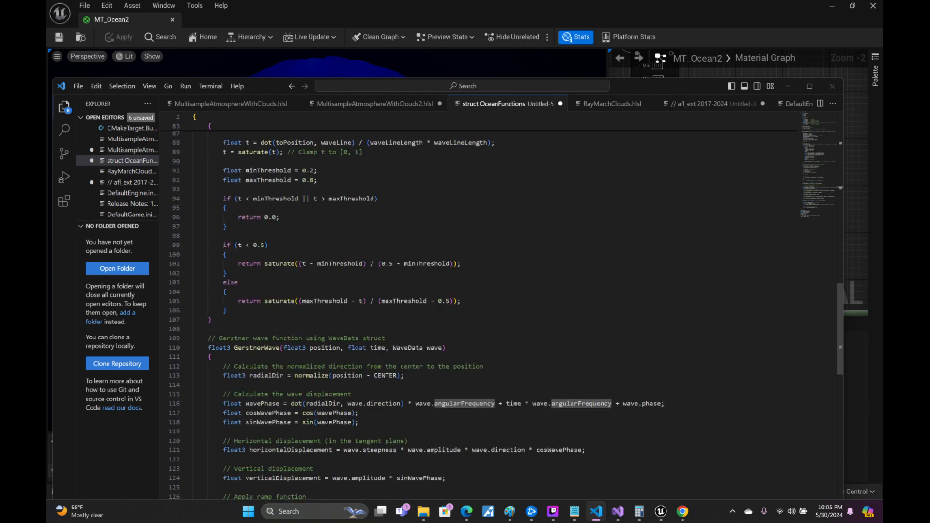
pyautogui.scroll(20, 480, 310)
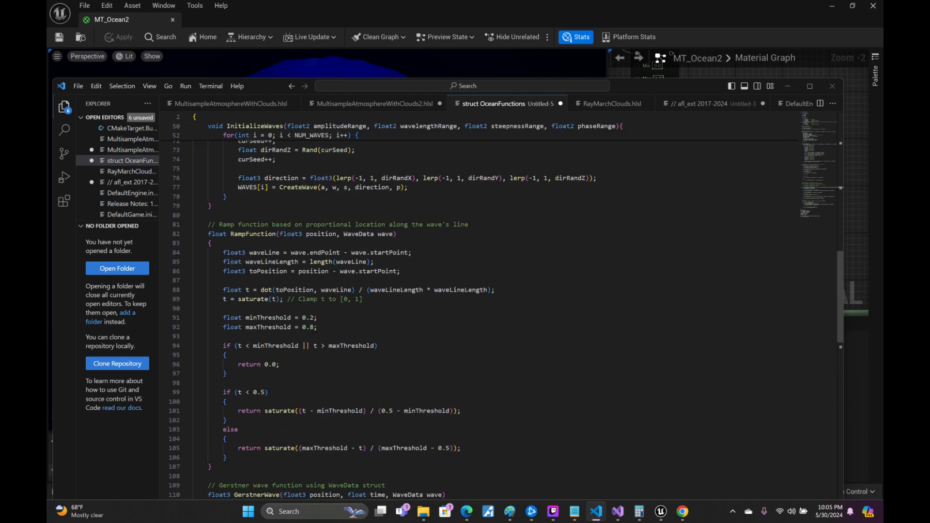
pyautogui.scroll(1, 479, 310)
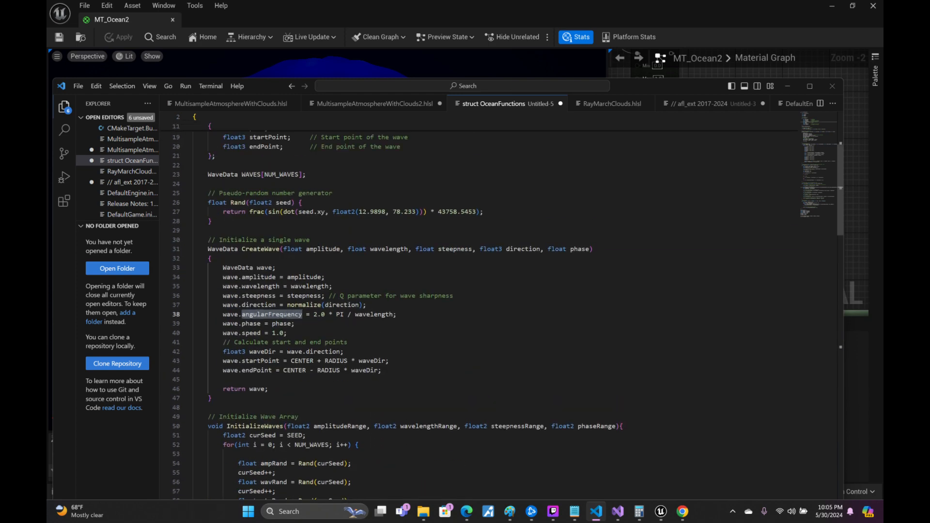
# - Trace how wave.amplitude is used from CreateWave through GerstnerWave's displacement calculations and the main function
pyautogui.scroll(-2, 480, 310)
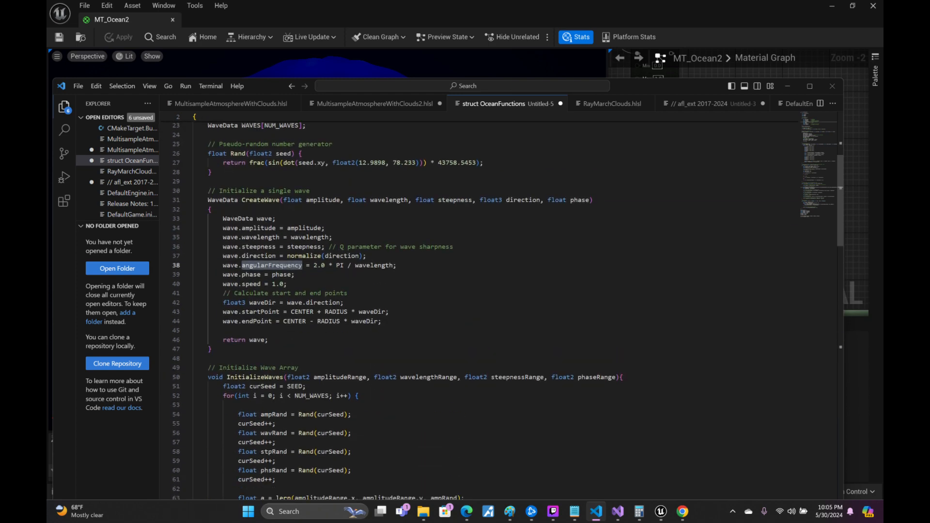
pyautogui.doubleClick(259, 228)
pyautogui.scroll(-14, 260, 228)
pyautogui.scroll(-13, 480, 310)
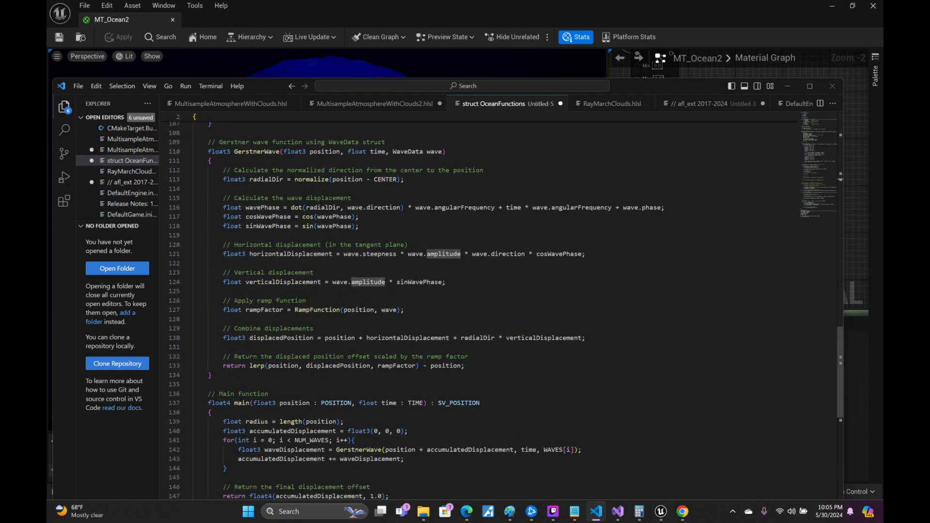
pyautogui.scroll(2, 507, 310)
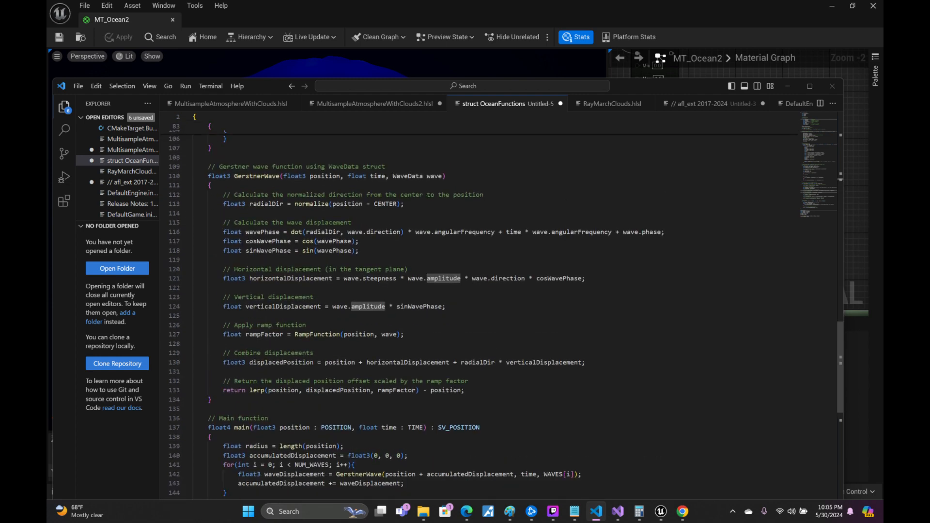
pyautogui.scroll(-2, 506, 310)
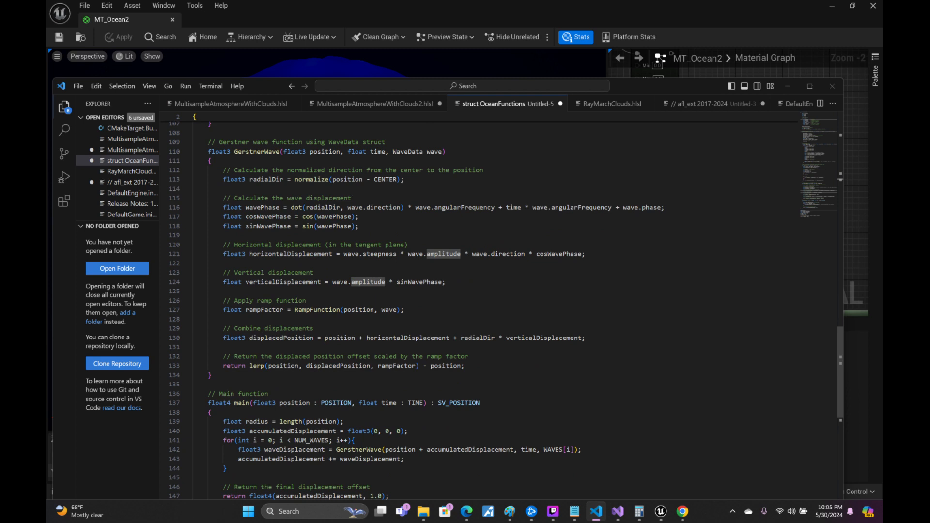
pyautogui.scroll(-2, 507, 310)
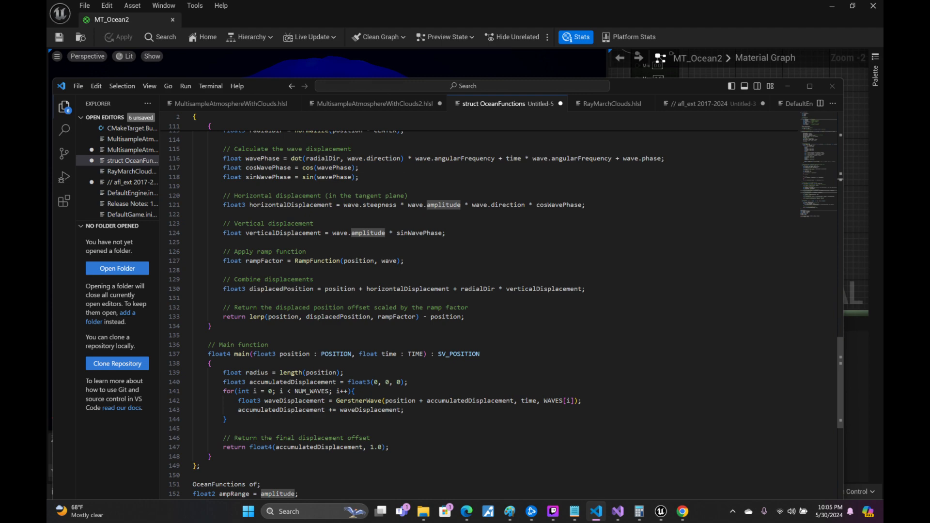
pyautogui.scroll(20, 507, 310)
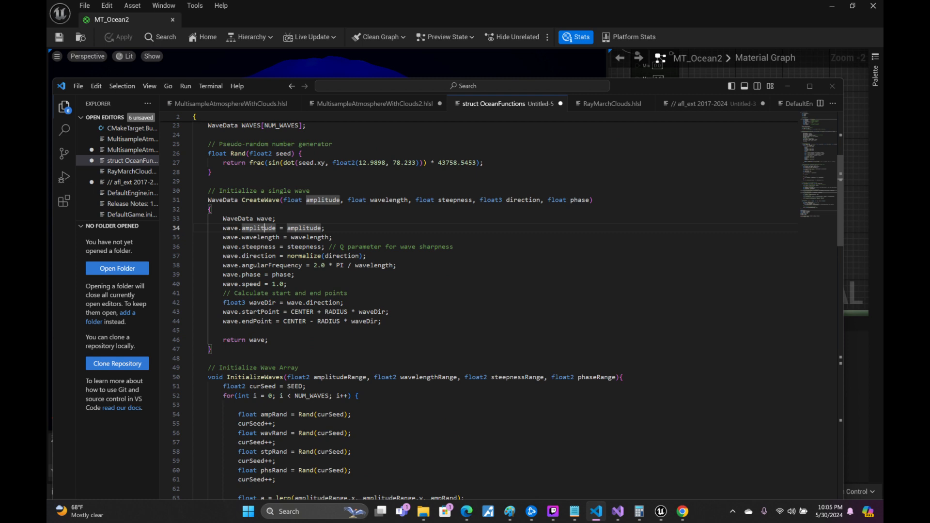
# - Save the untitled OceanFunctions code as FbmGerstner.hlsl in the Engine/Shaders/Custom folder
pyautogui.click(287, 285)
pyautogui.scroll(7, 479, 307)
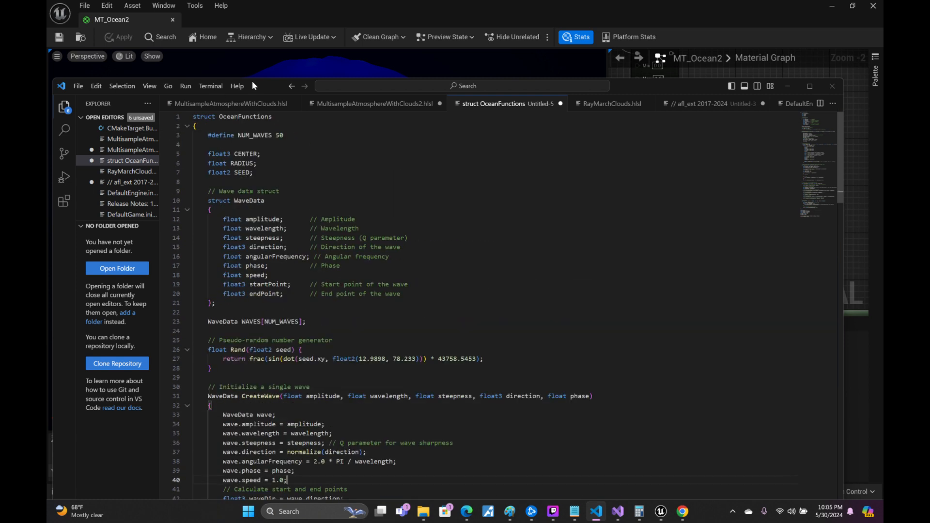
pyautogui.click(73, 87)
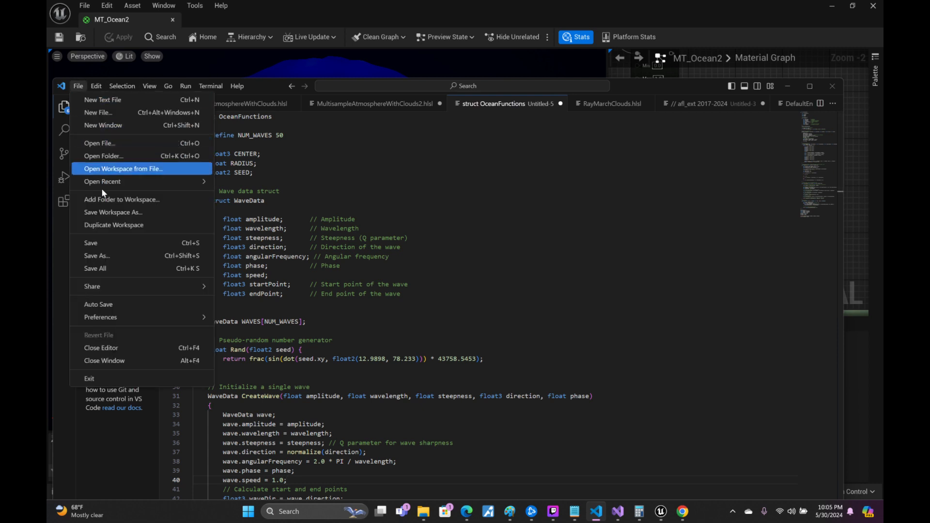
pyautogui.click(97, 243)
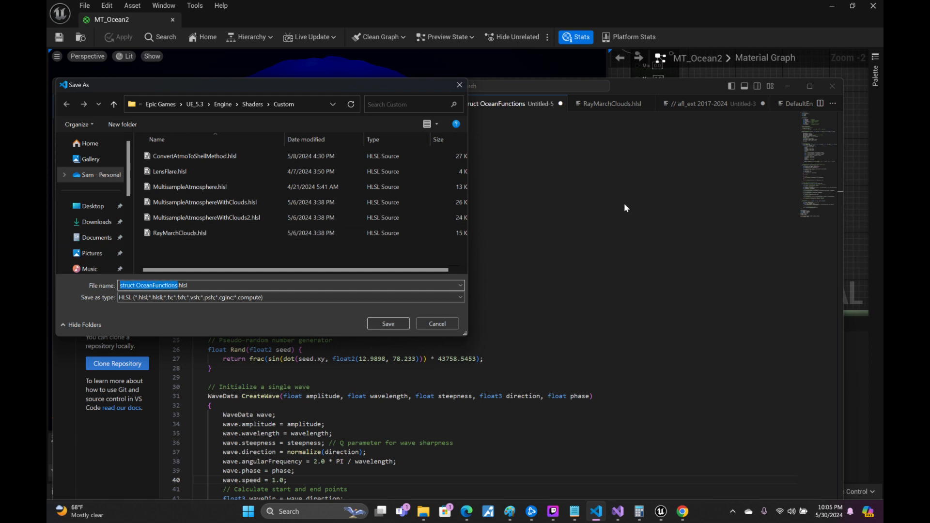
pyautogui.write('O')
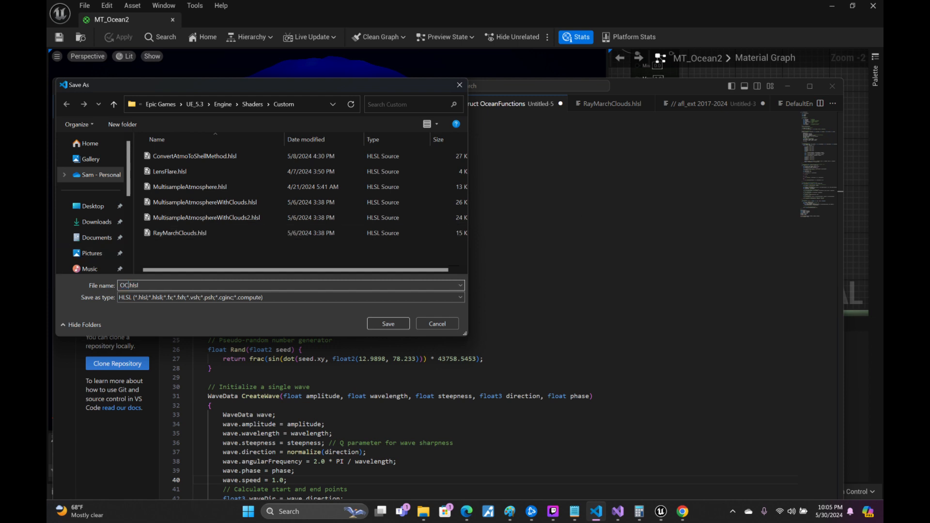
pyautogui.press('BackSpace')
pyautogui.write('FbmGerstner')
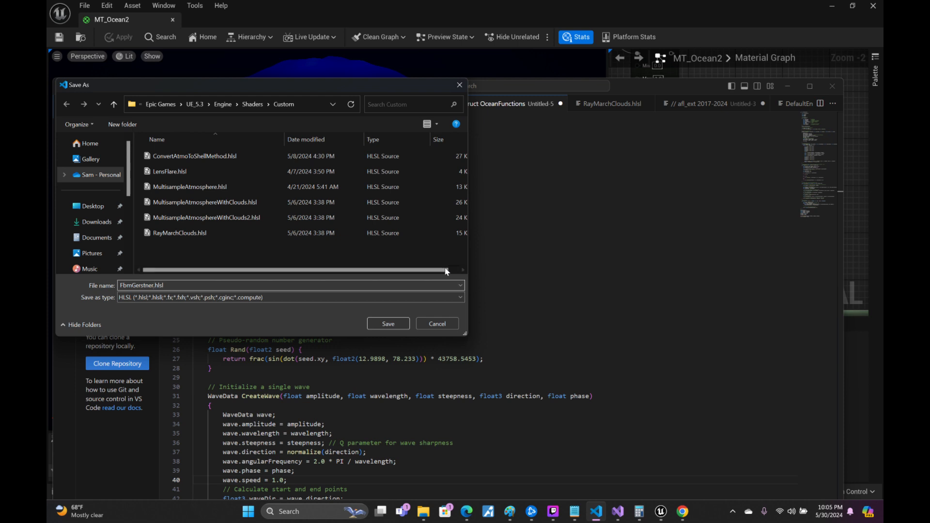
pyautogui.click(386, 328)
# - Add a "float speed" parameter after phase in the CreateWave function's signature
pyautogui.click(406, 267)
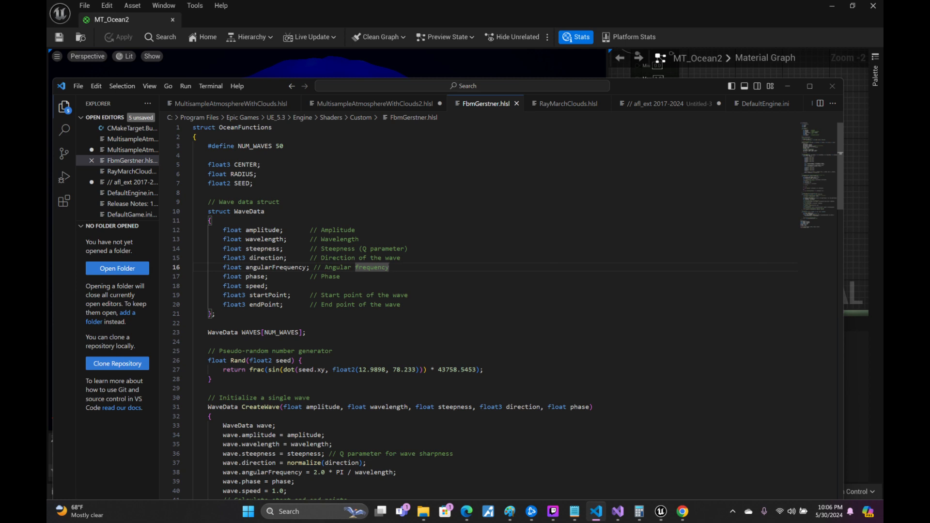
pyautogui.click(268, 286)
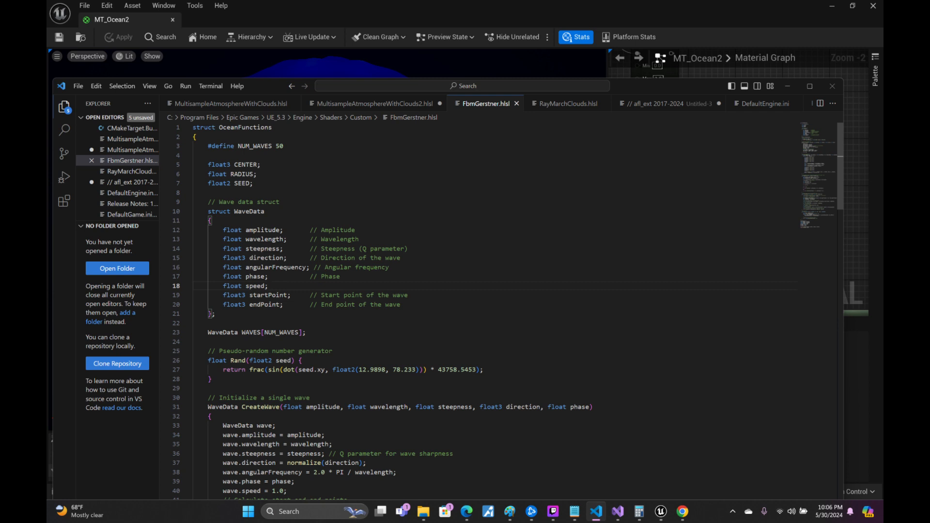
pyautogui.scroll(-4, 479, 310)
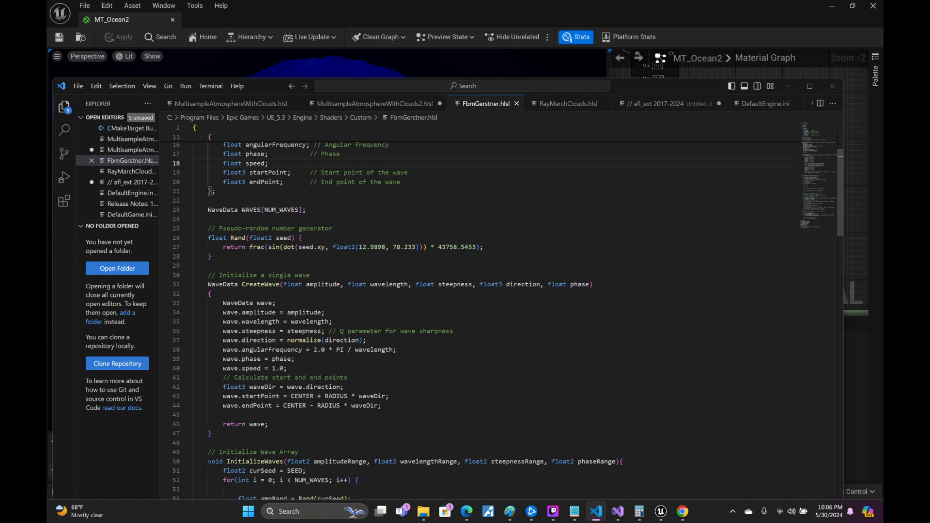
pyautogui.click(385, 396)
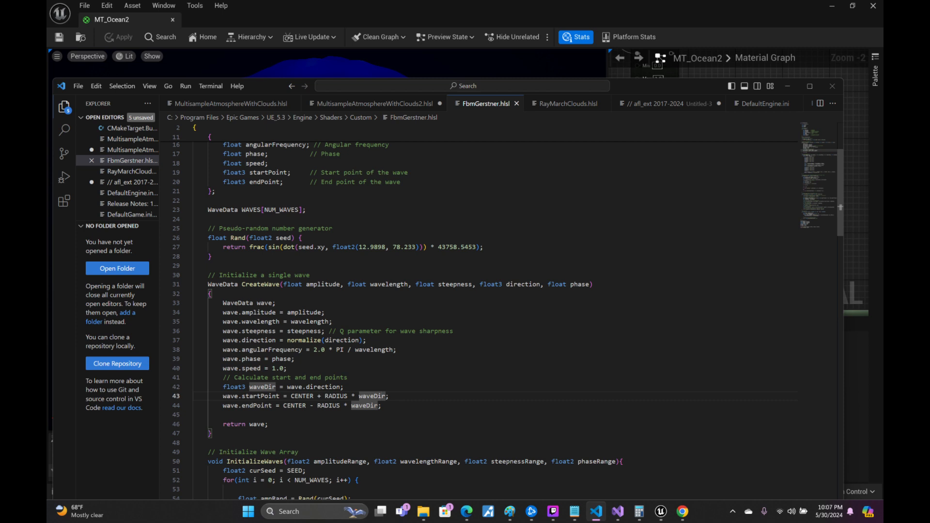
pyautogui.scroll(-4, 382, 273)
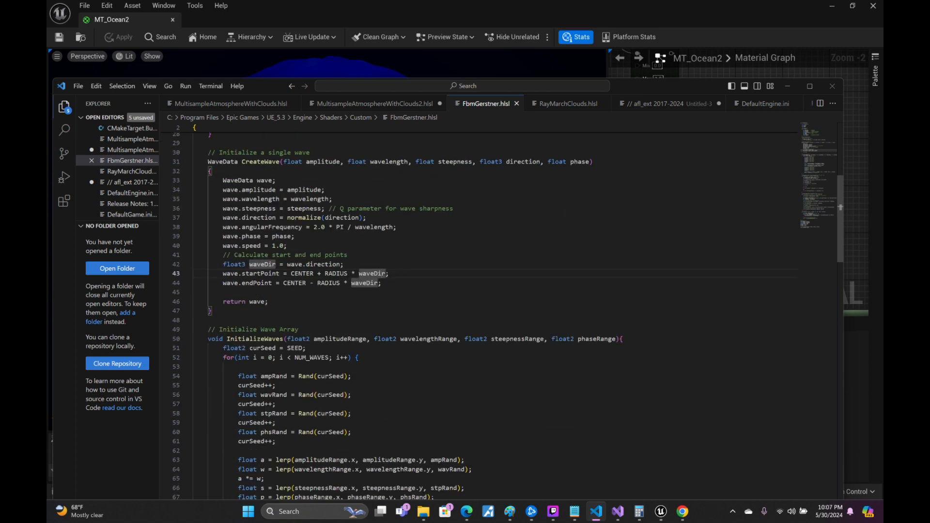
pyautogui.scroll(3, 382, 273)
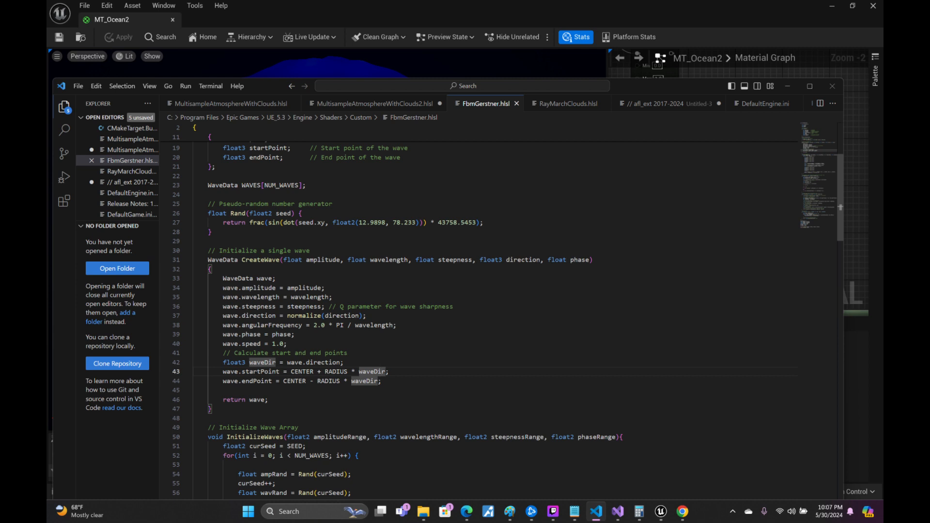
pyautogui.click(590, 260)
pyautogui.write(', fl')
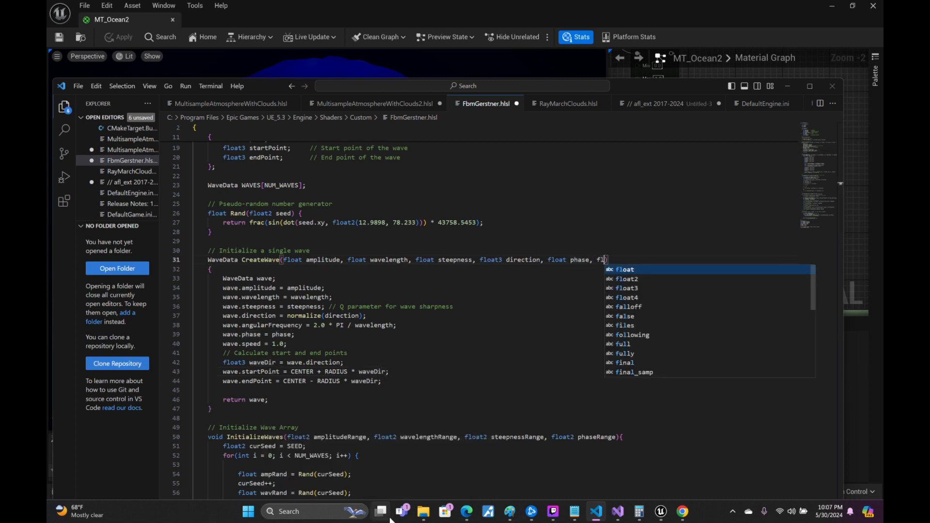
pyautogui.write('oat speed')
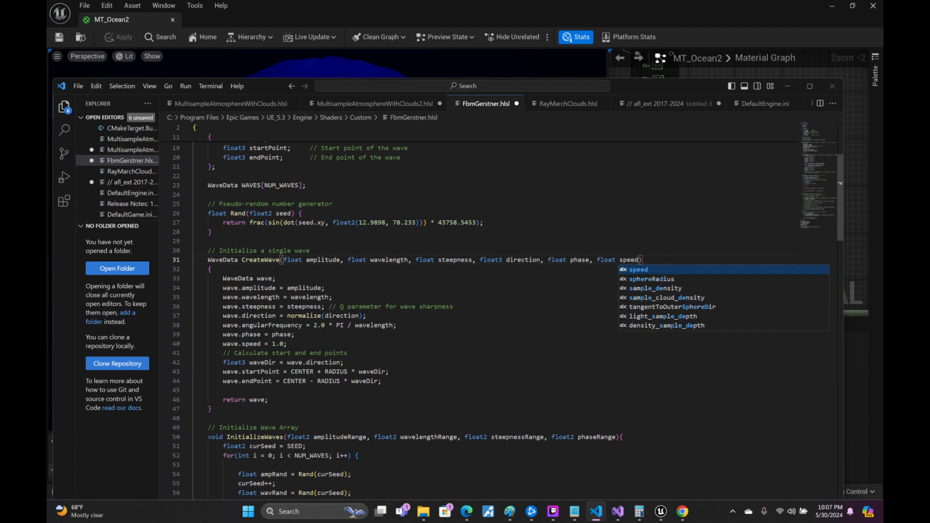
pyautogui.click(211, 270)
# - Declare "float speed = Rand(curSeed);" just above the direction vector in the InitializeWaves loop
pyautogui.click(264, 253)
pyautogui.doubleClick(265, 260)
pyautogui.scroll(-9, 264, 262)
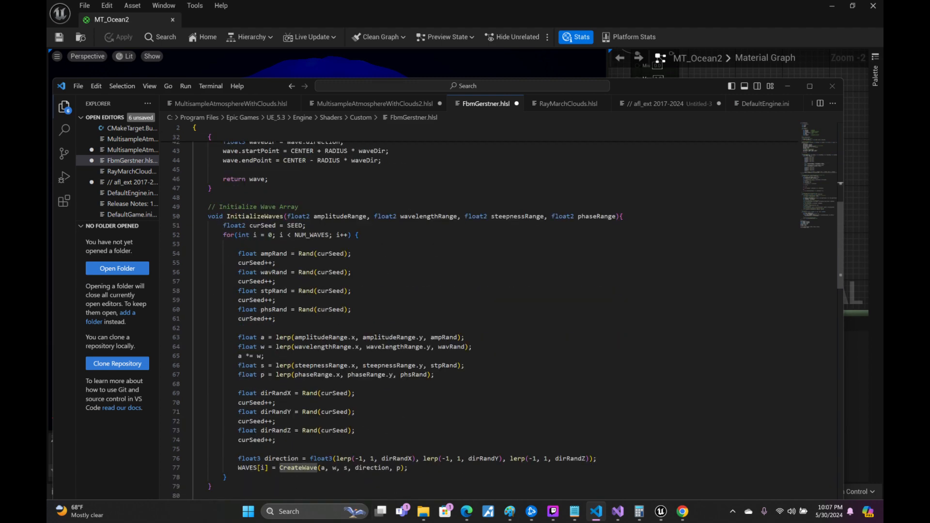
pyautogui.scroll(-3, 480, 310)
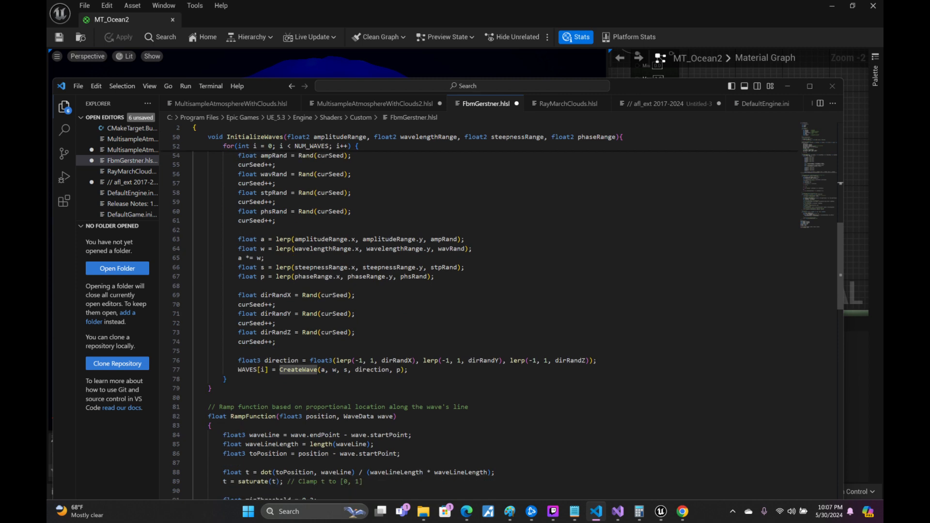
pyautogui.click(193, 351)
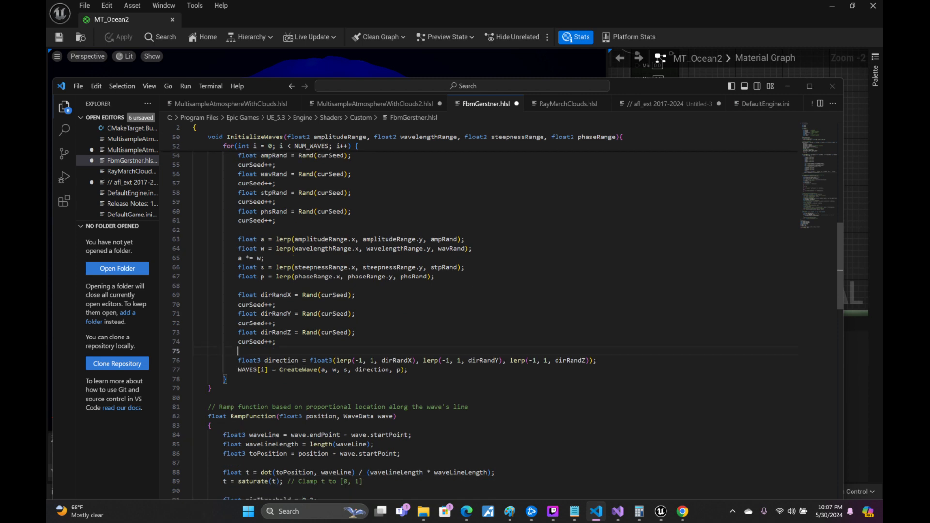
pyautogui.press('Return')
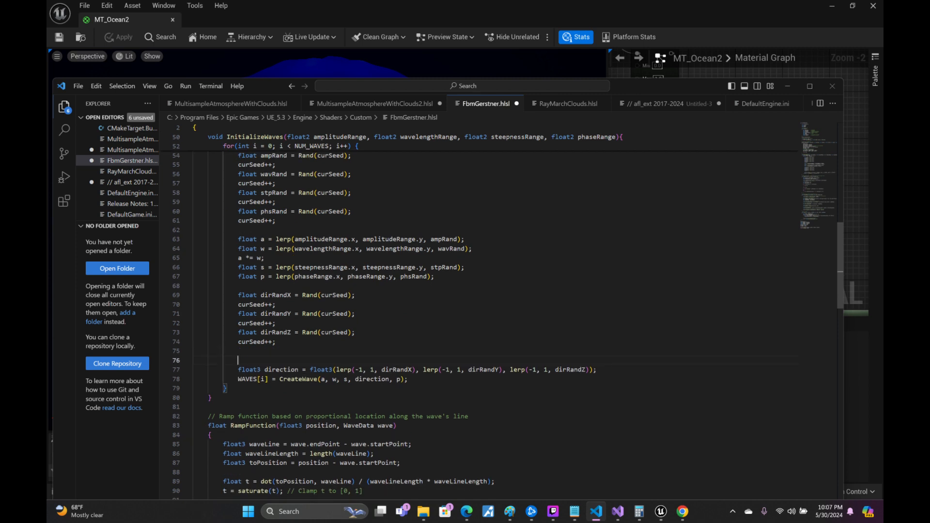
pyautogui.write('float')
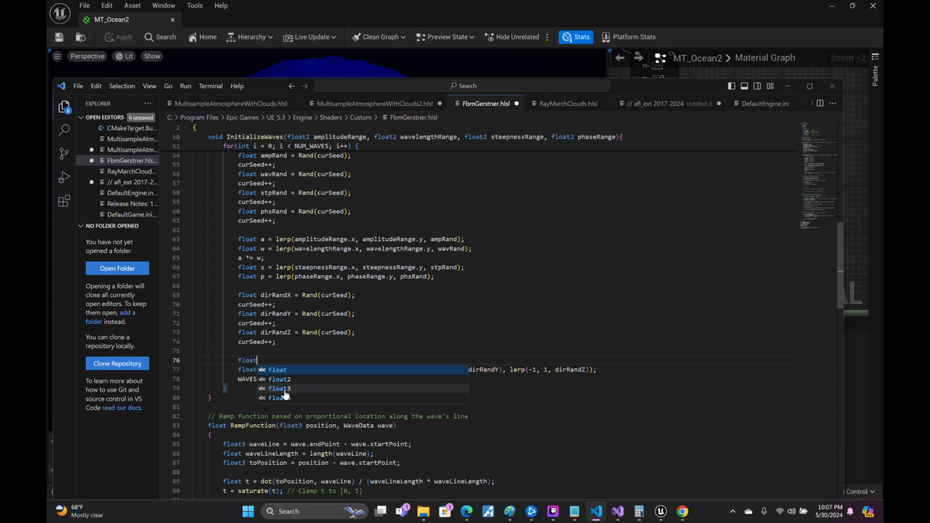
pyautogui.write(' spee')
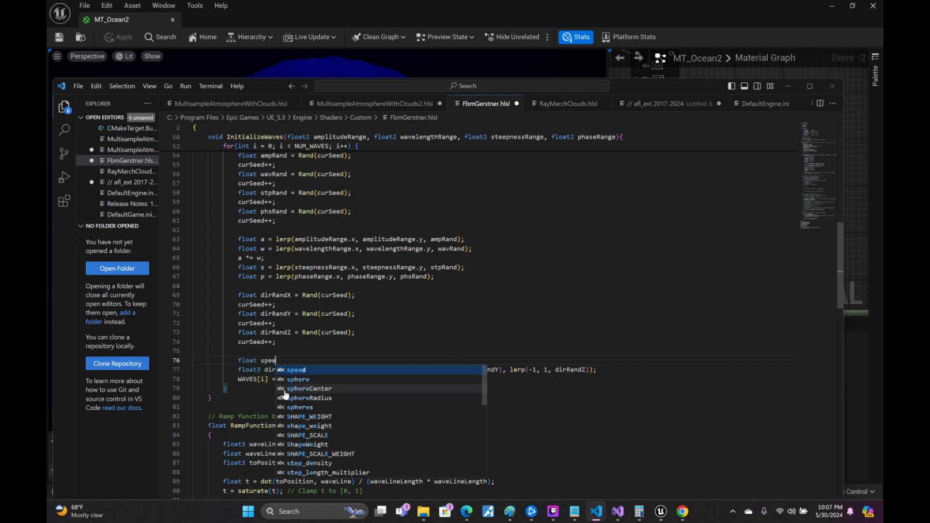
pyautogui.write('d = Ra')
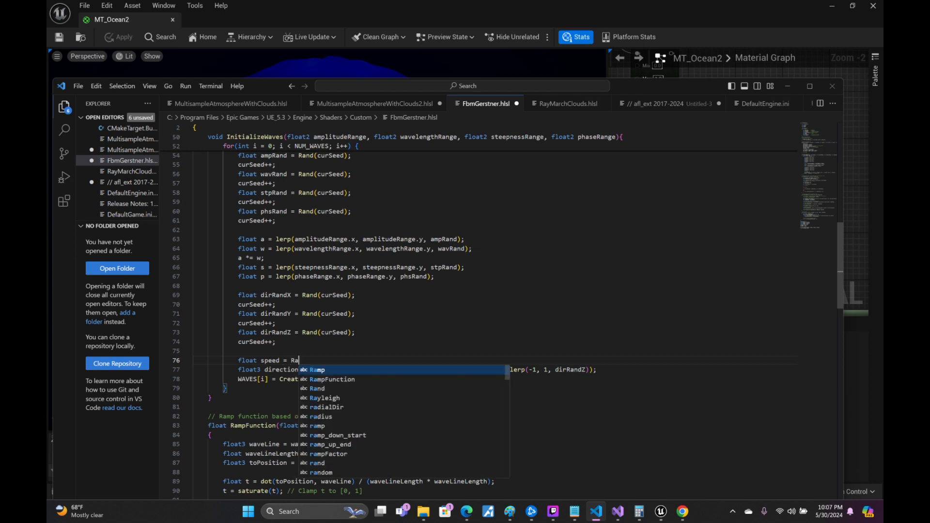
pyautogui.write('nd(cur')
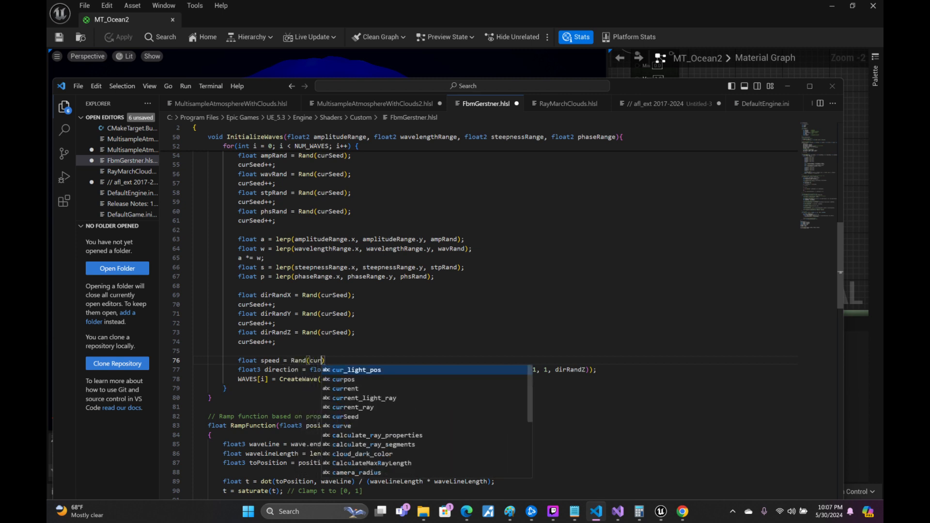
pyautogui.write('S')
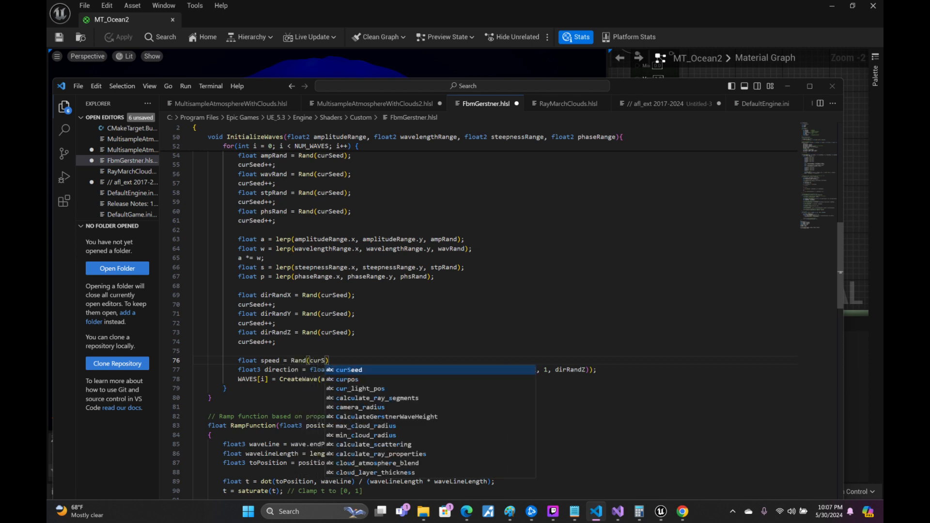
pyautogui.press('Tab')
pyautogui.press('Return')
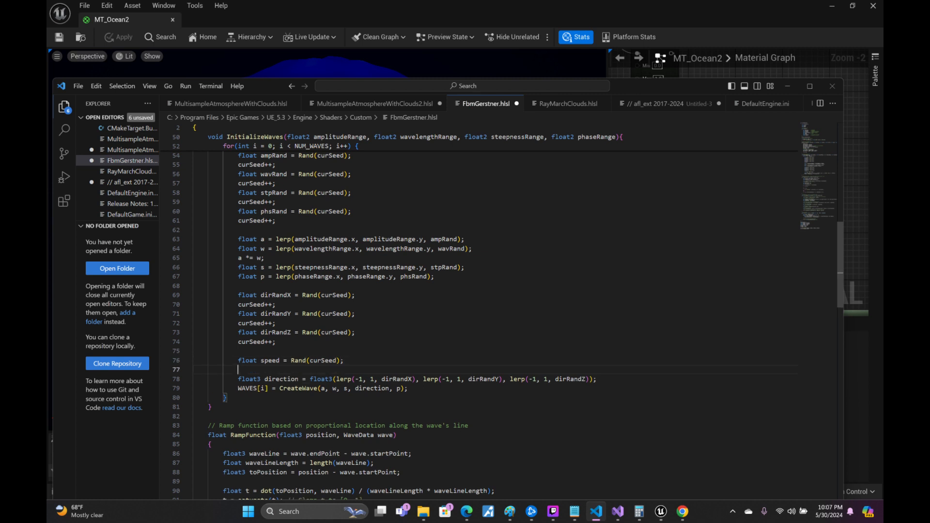
# - Add a line below the speed declaration that rescales it with "speed = (speed - .5) * .5 + 1;"
pyautogui.press('Down')
pyautogui.press('Down')
pyautogui.write('speed')
pyautogui.press('Return')
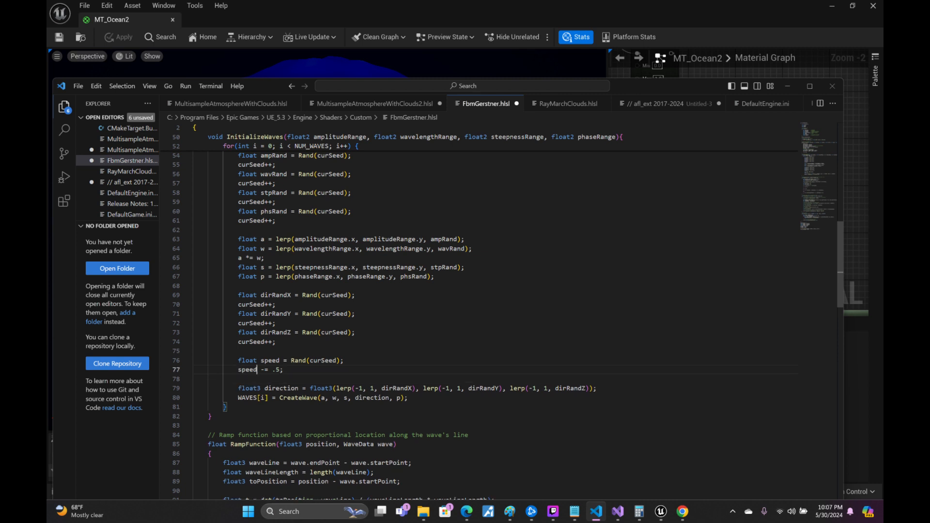
pyautogui.write('speed -')
pyautogui.write('(')
pyautogui.press('Right')
# - Pass speed as the last argument, after p, of the CreateWave call in InitializeWaves
pyautogui.click(347, 398)
pyautogui.write('speed')
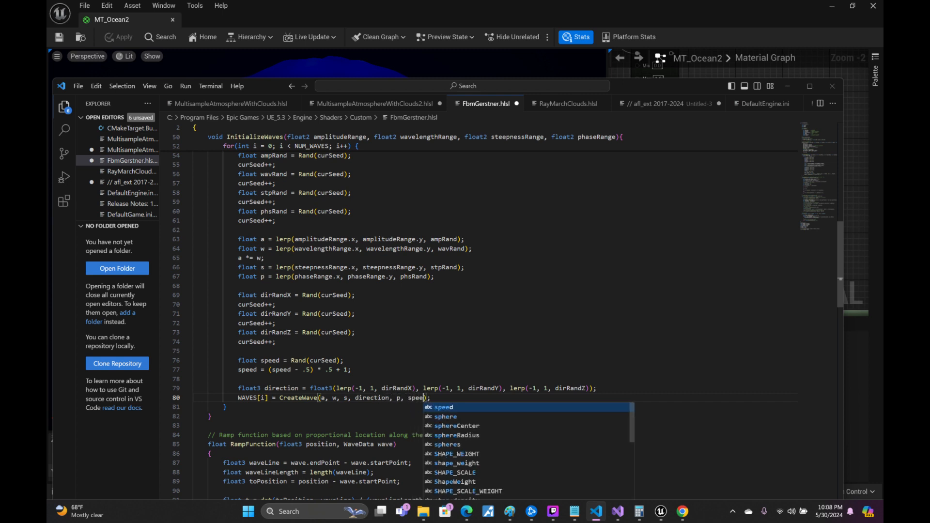
pyautogui.click(352, 211)
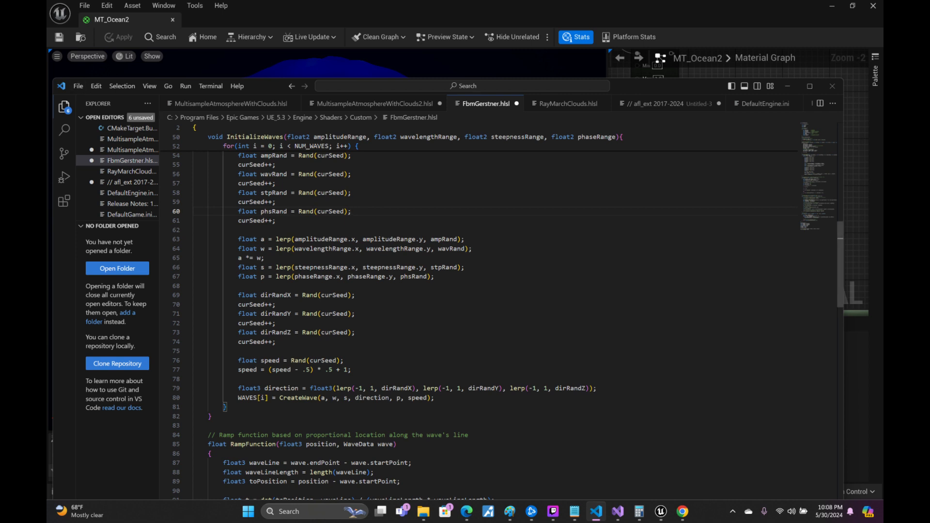
pyautogui.scroll(1, 485, 315)
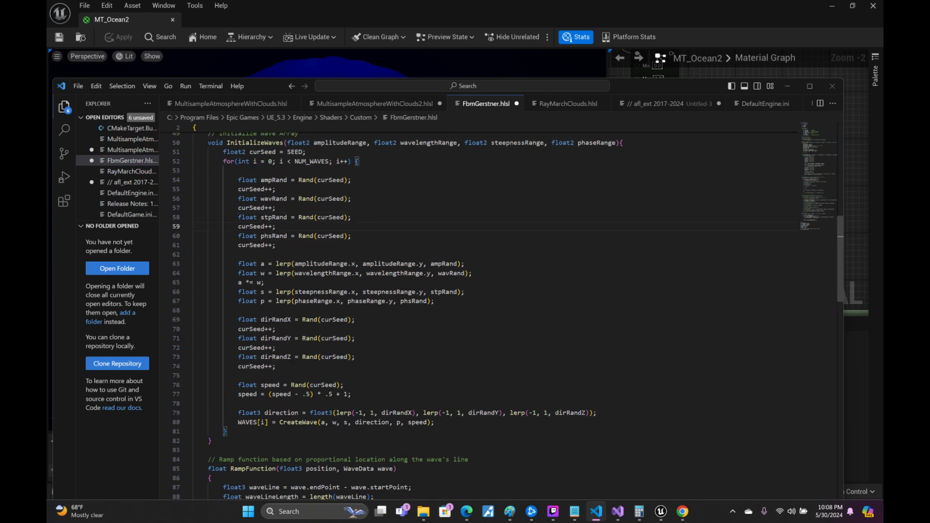
# - Copy the entire FbmGerstner.hlsl code and replace the custom node's code in the MT_Ocean2 material graph in Unreal with it
pyautogui.hotkey('ctrl', 'a')
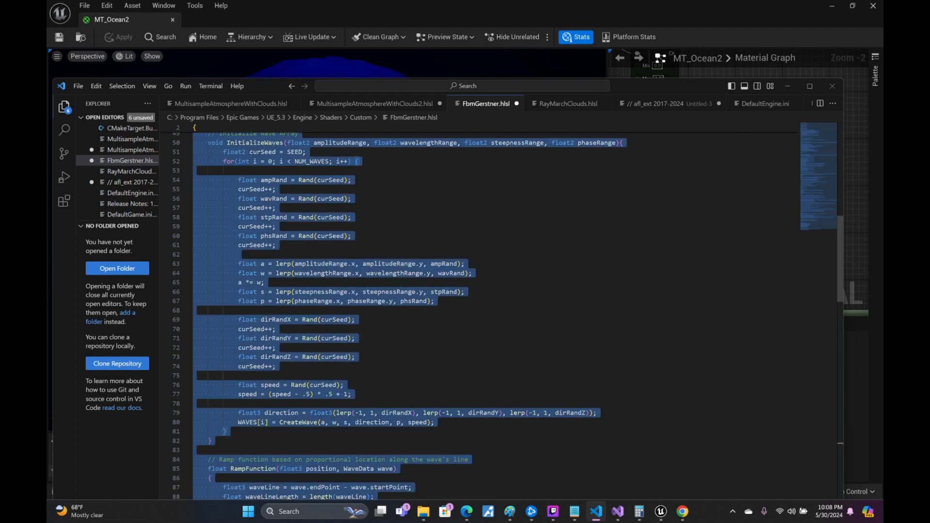
pyautogui.click(787, 86)
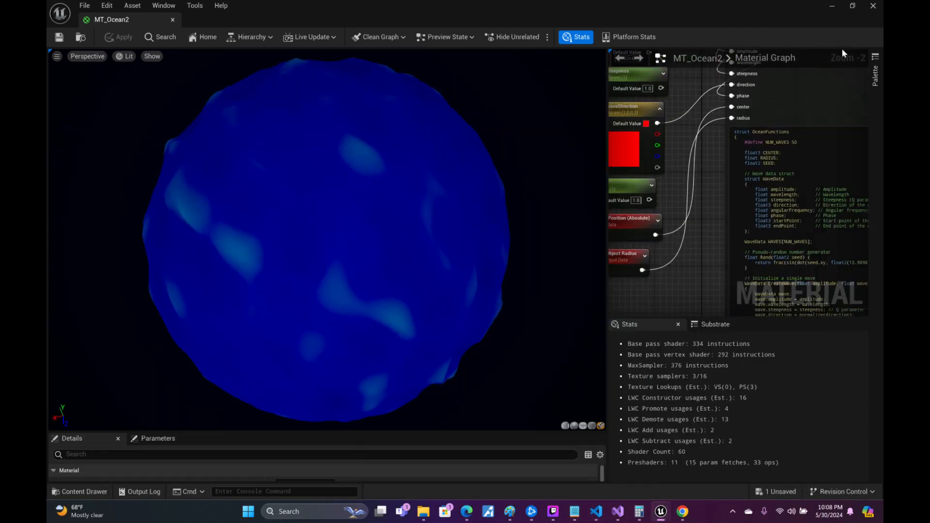
pyautogui.moveTo(842, 50); pyautogui.dragTo(779, 30, button='right')
pyautogui.click(797, 171)
pyautogui.hotkey('ctrl', 'a')
pyautogui.hotkey('ctrl', 'v')
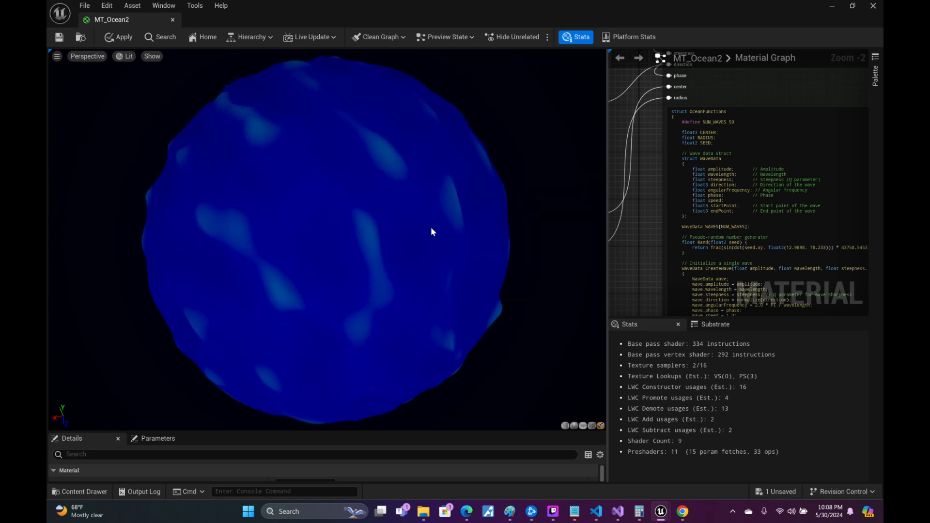
# - Examine the animated waves on the preview sphere from several sides
pyautogui.moveTo(432, 226); pyautogui.dragTo(534, 204)
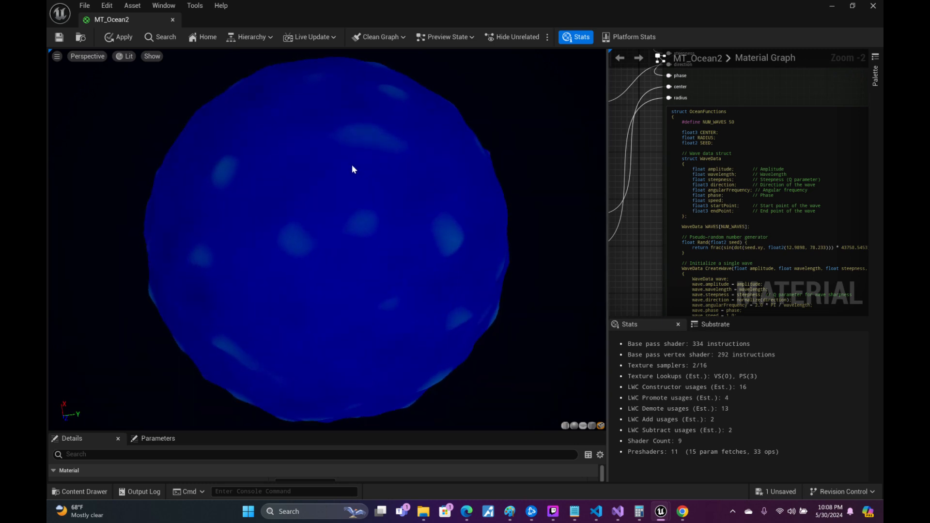
pyautogui.moveTo(352, 165); pyautogui.dragTo(232, 259)
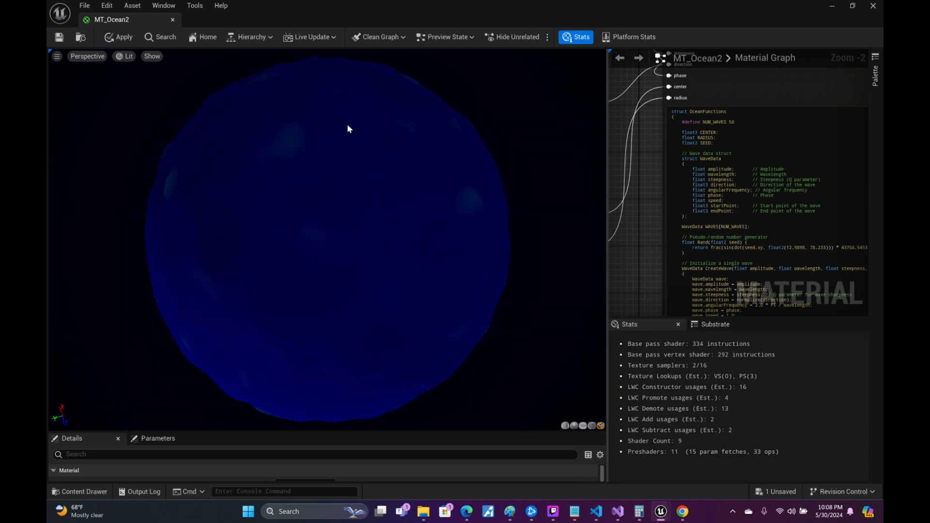
pyautogui.moveTo(347, 126); pyautogui.dragTo(339, 213)
pyautogui.moveTo(411, 158); pyautogui.dragTo(387, 182)
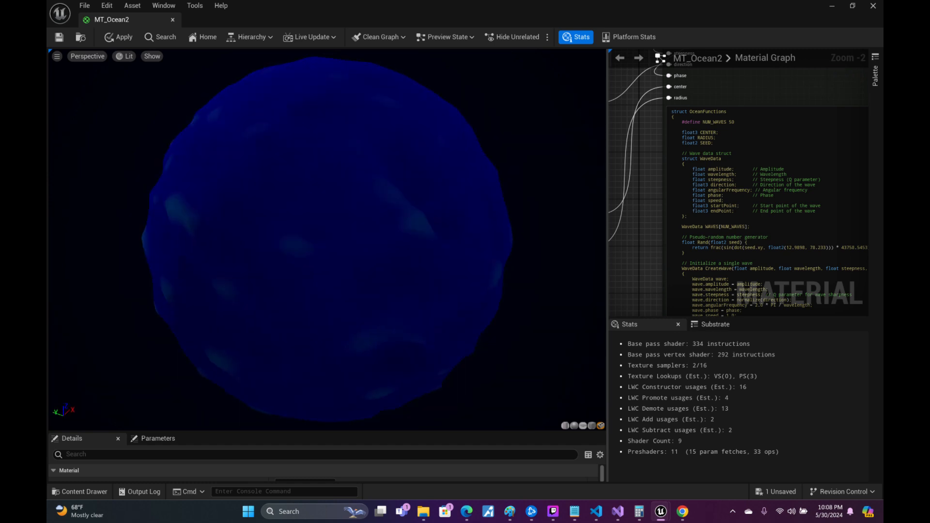
pyautogui.moveTo(367, 142); pyautogui.dragTo(380, 170)
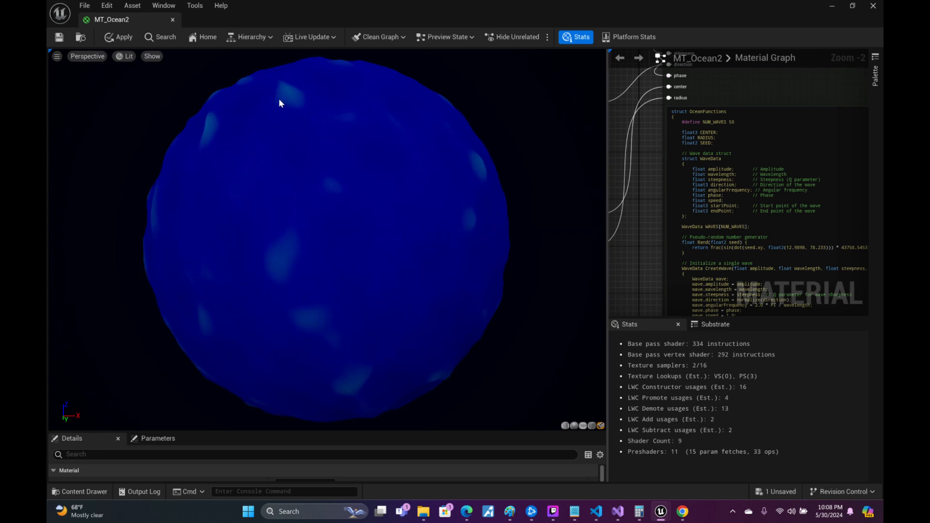
pyautogui.moveTo(289, 89); pyautogui.dragTo(312, 145)
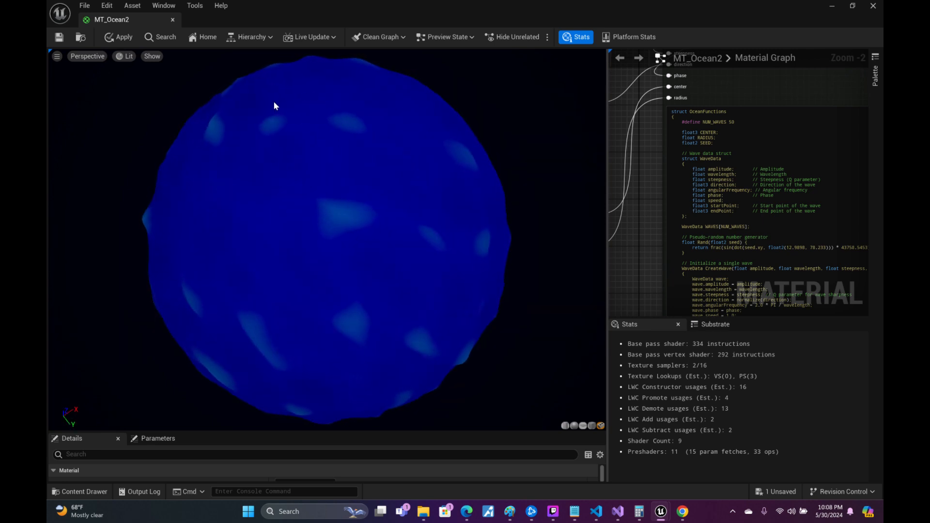
pyautogui.moveTo(273, 101); pyautogui.dragTo(421, 72)
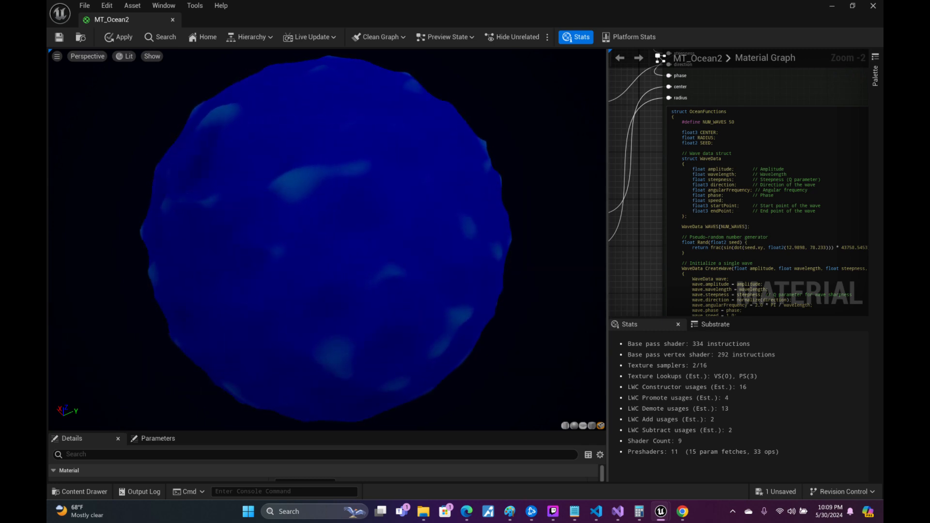
pyautogui.moveTo(302, 149); pyautogui.dragTo(388, 149)
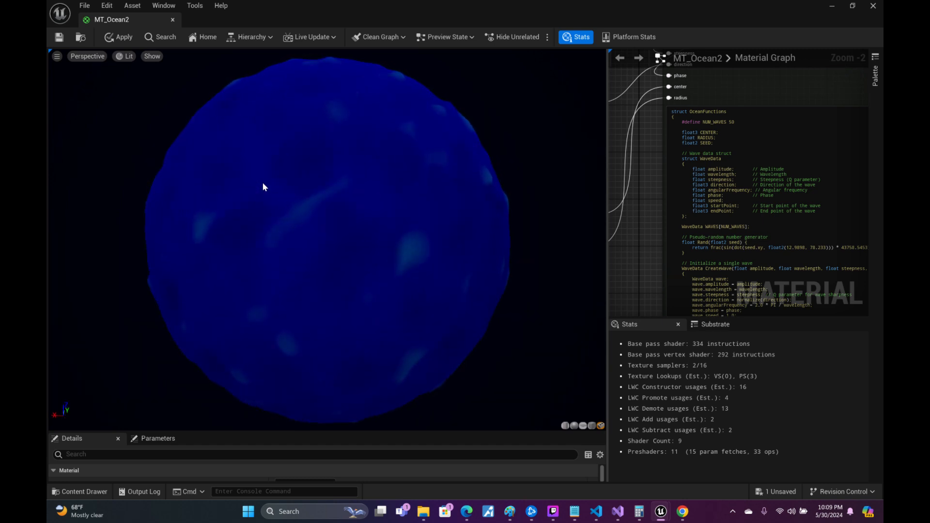
# - Switch to Discord in Chrome, check the general channel of the Realtime Mesh Component server, and return to Unreal
pyautogui.click(680, 519)
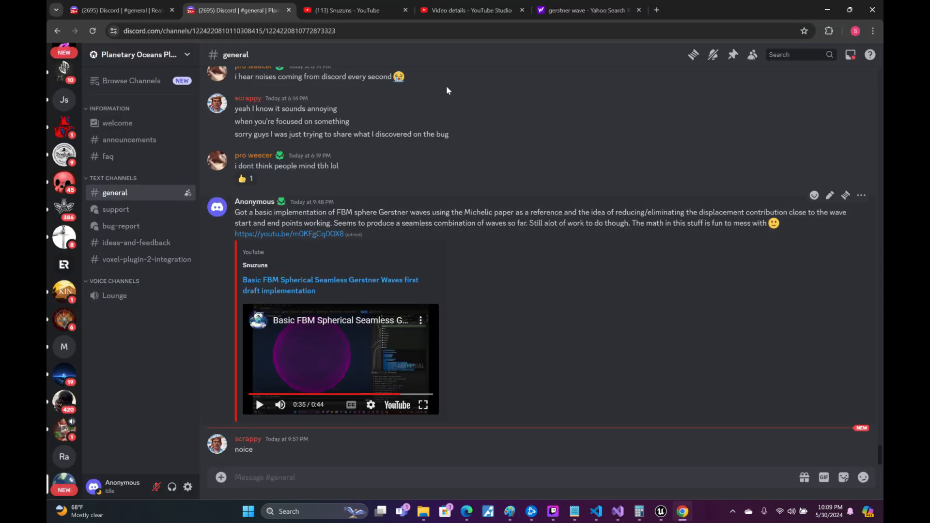
pyautogui.click(121, 9)
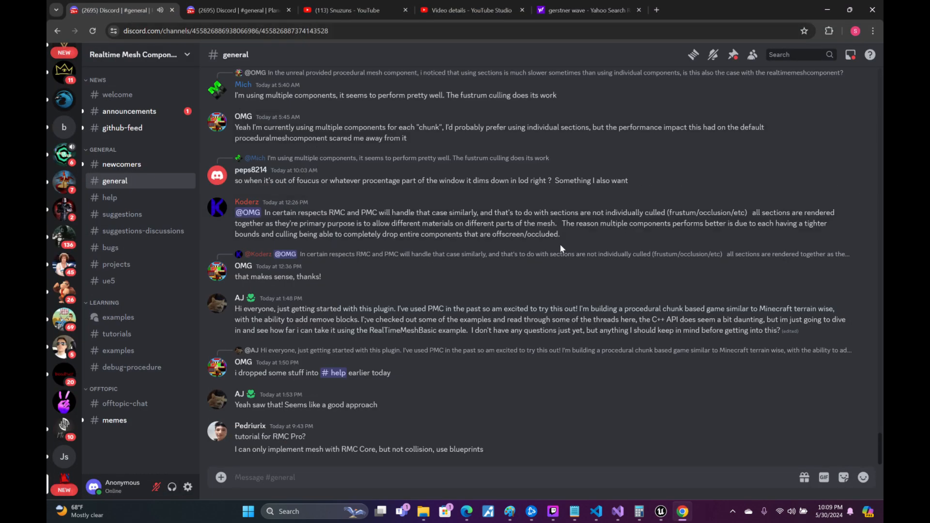
pyautogui.click(127, 164)
pyautogui.click(121, 181)
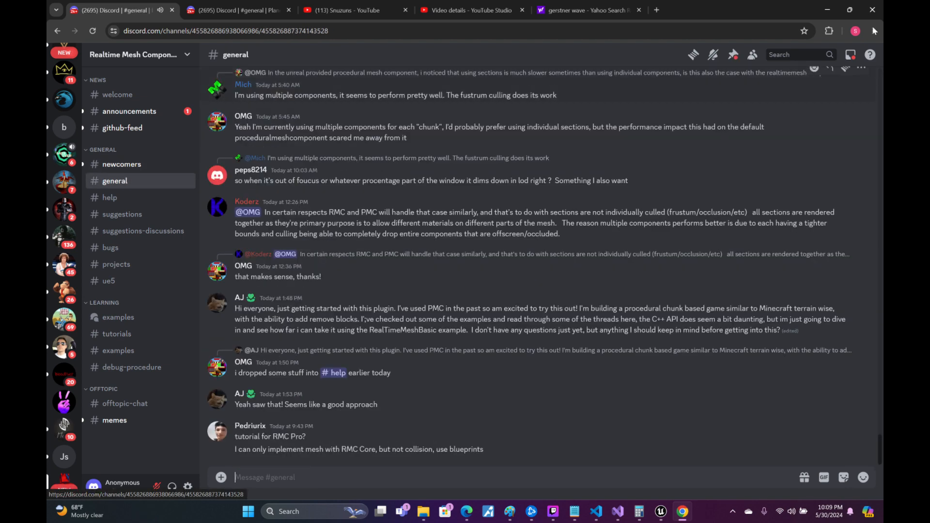
pyautogui.click(829, 9)
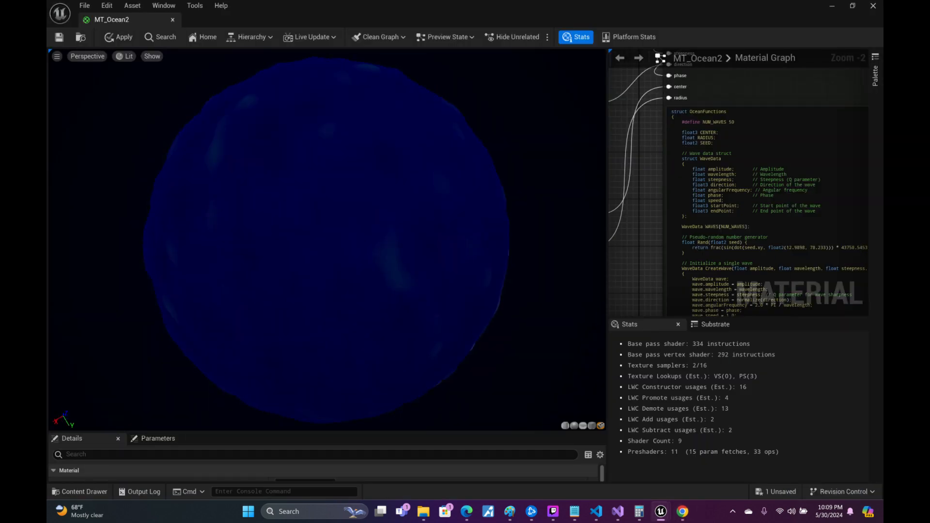
# - Try 4 and 2 as the B value of the Divide node after Subtract and inspect the preview sphere
pyautogui.moveTo(633, 236); pyautogui.dragTo(831, 117, button='right')
pyautogui.scroll(-5, 681, 248)
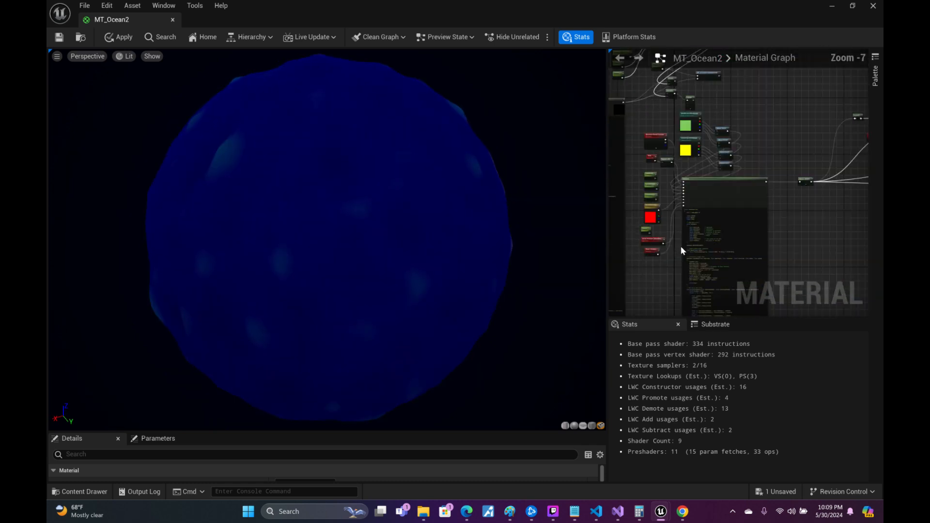
pyautogui.scroll(4, 648, 270)
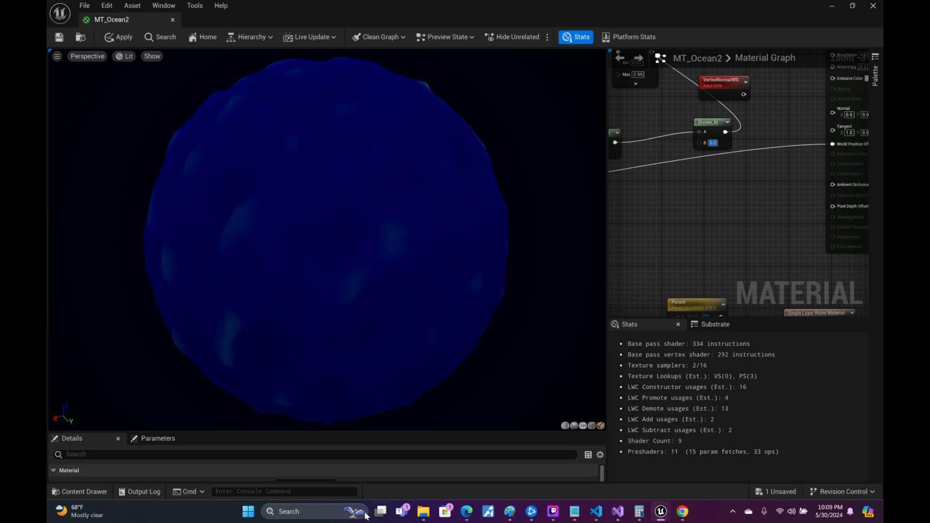
pyautogui.write('4')
pyautogui.press('Return')
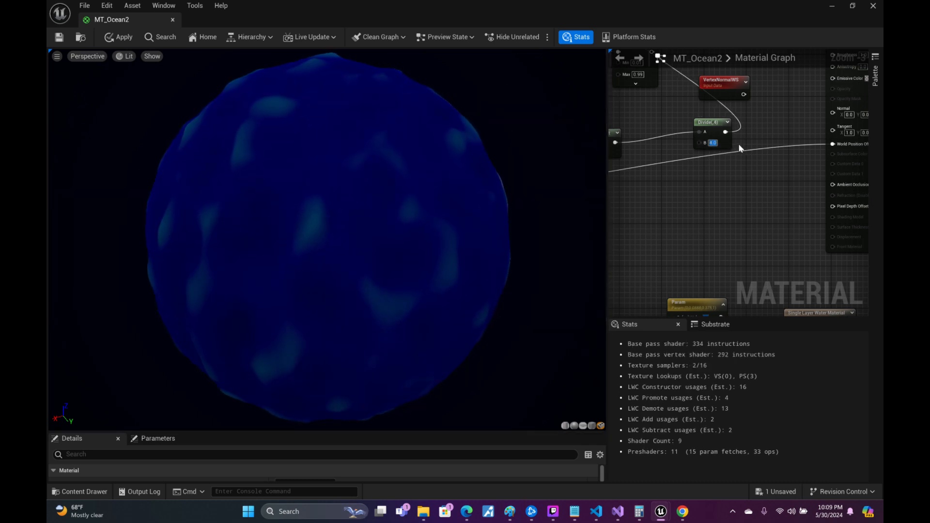
pyautogui.write('2')
pyautogui.press('Return')
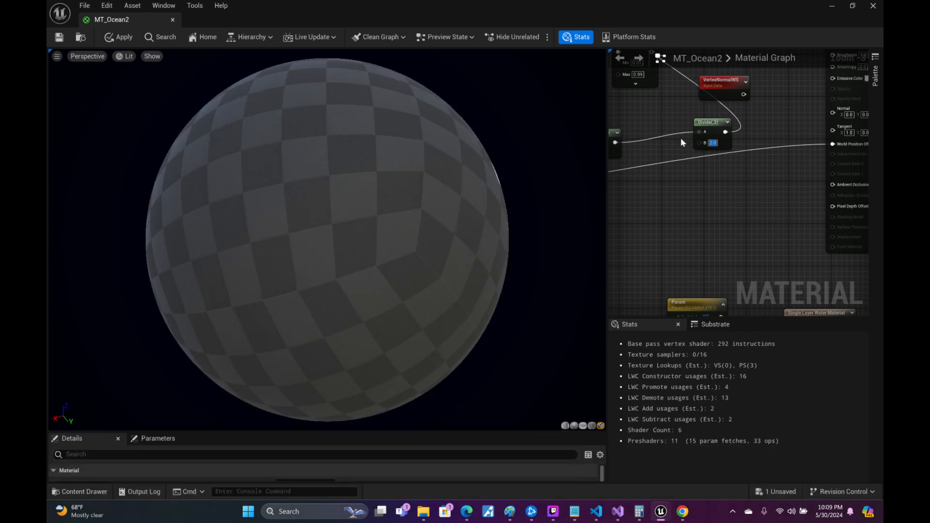
pyautogui.moveTo(675, 137); pyautogui.dragTo(718, 184, button='right')
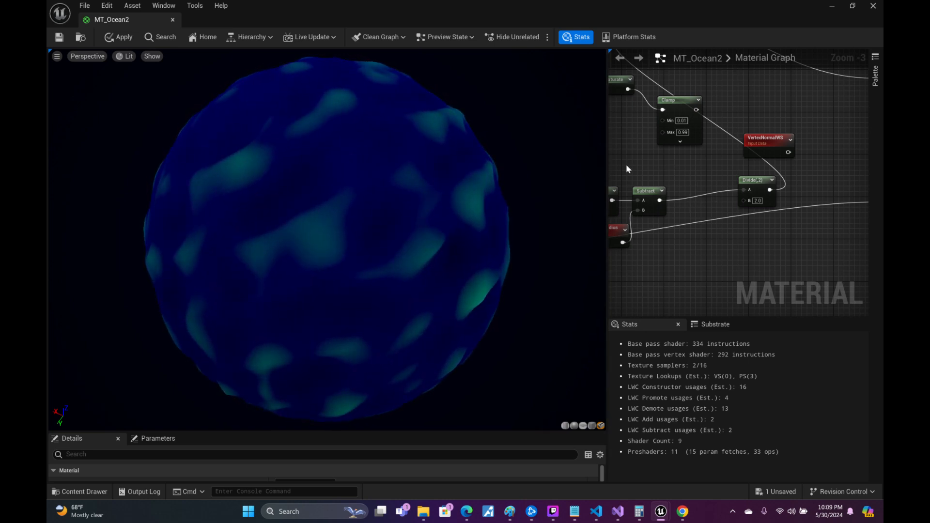
pyautogui.moveTo(324, 142); pyautogui.dragTo(536, 167)
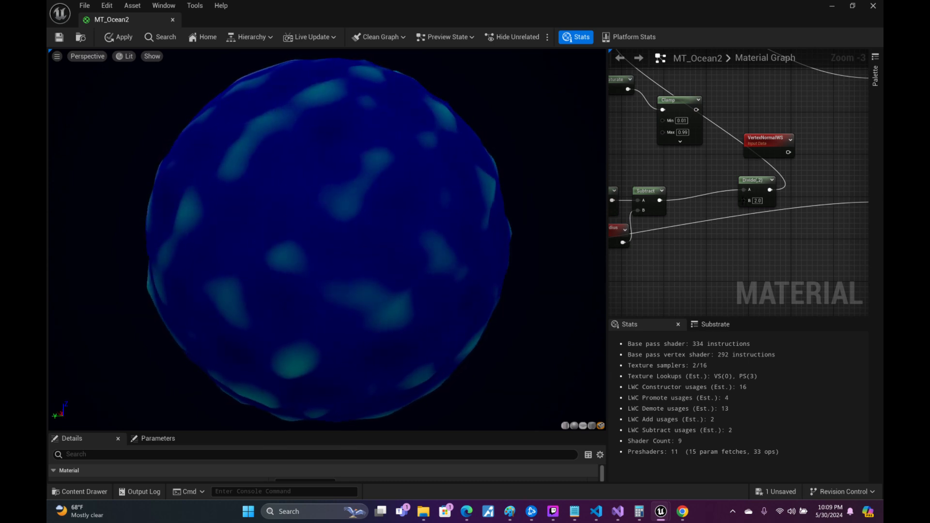
# - Set the B value of the Divide node after Subtract to 0.5
pyautogui.click(757, 201)
pyautogui.write('0.5')
pyautogui.press('Return')
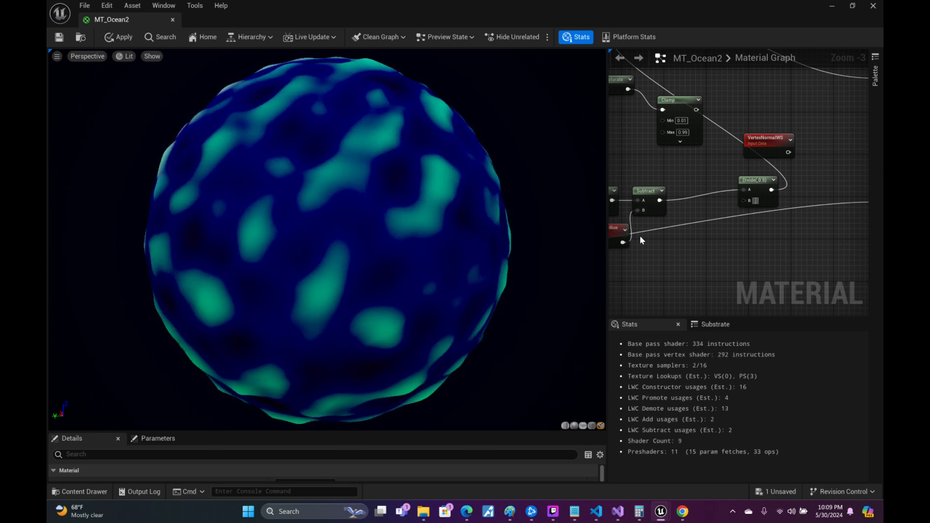
# - Try 0.1 and 1 as the B value of the Divide node after Subtract
pyautogui.write('0.1')
pyautogui.press('Return')
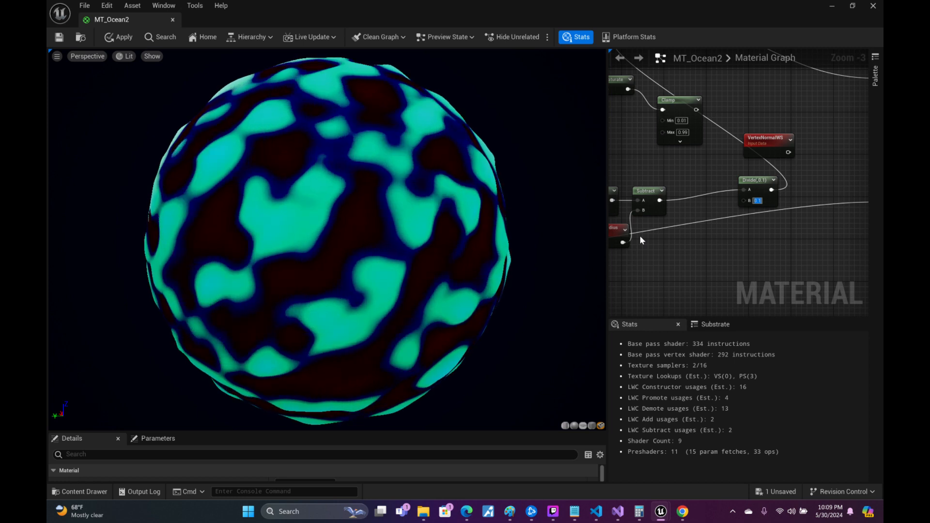
pyautogui.write('1')
pyautogui.press('Return')
# - Move the Object Radius node down and insert a Subtract node between it and the B input of the Subtract after Distance
pyautogui.moveTo(661, 186); pyautogui.dragTo(754, 168, button='right')
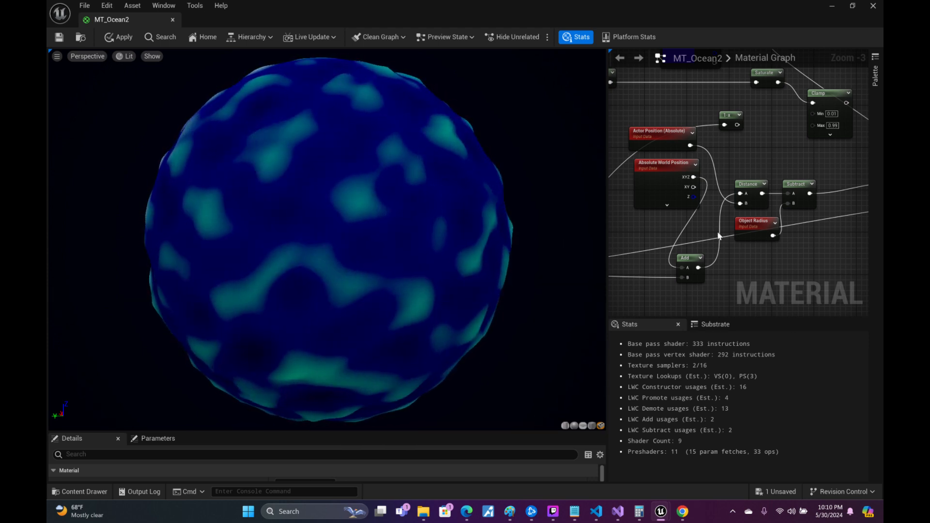
pyautogui.moveTo(771, 268); pyautogui.dragTo(714, 242, button='right')
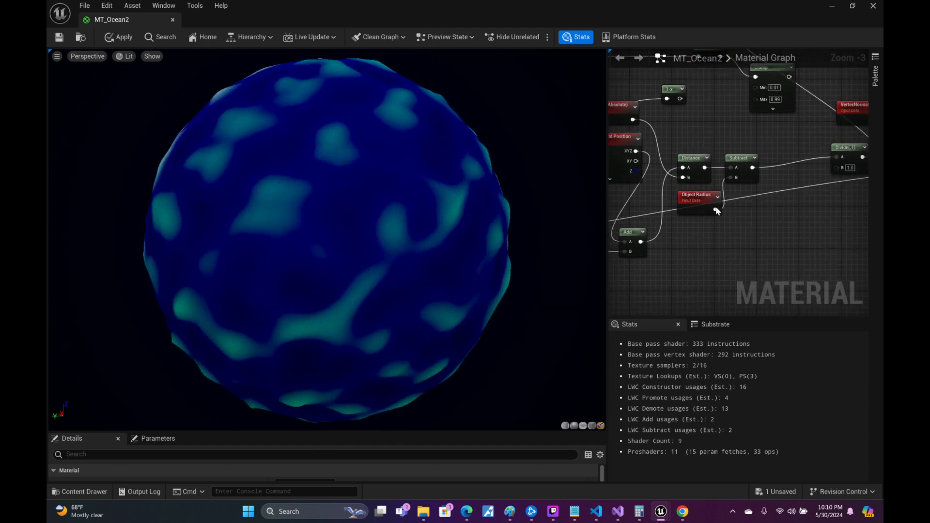
pyautogui.moveTo(698, 197); pyautogui.dragTo(687, 239)
pyautogui.moveTo(766, 257); pyautogui.dragTo(708, 257, button='right')
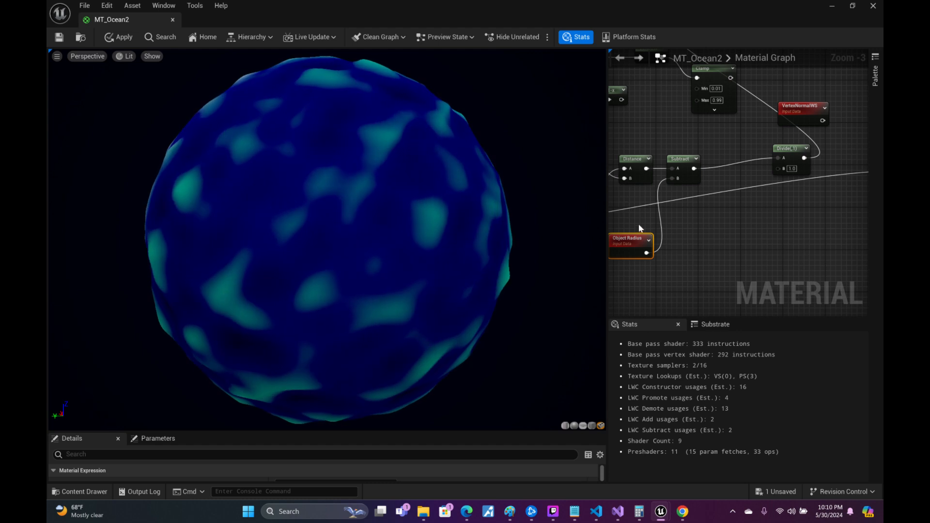
pyautogui.moveTo(647, 253); pyautogui.dragTo(673, 178)
pyautogui.write('-')
pyautogui.press('Return')
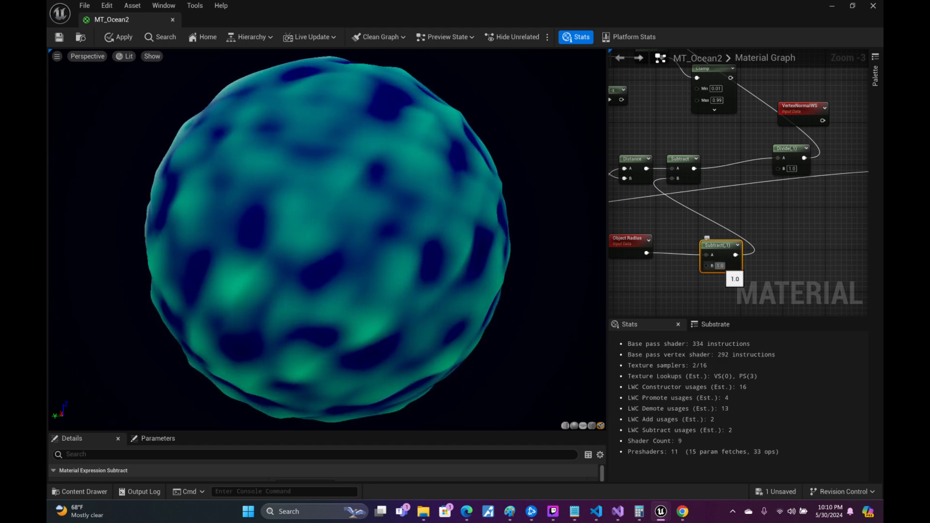
# - Set the B values of the Divide node and the new Subtract to 2, and place that Subtract beside Object Radius
pyautogui.click(792, 169)
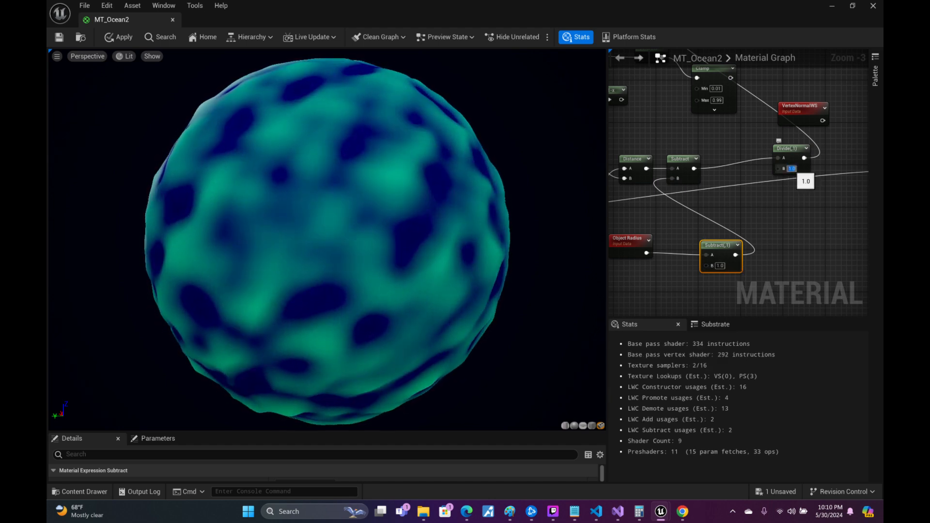
pyautogui.write('2')
pyautogui.press('Return')
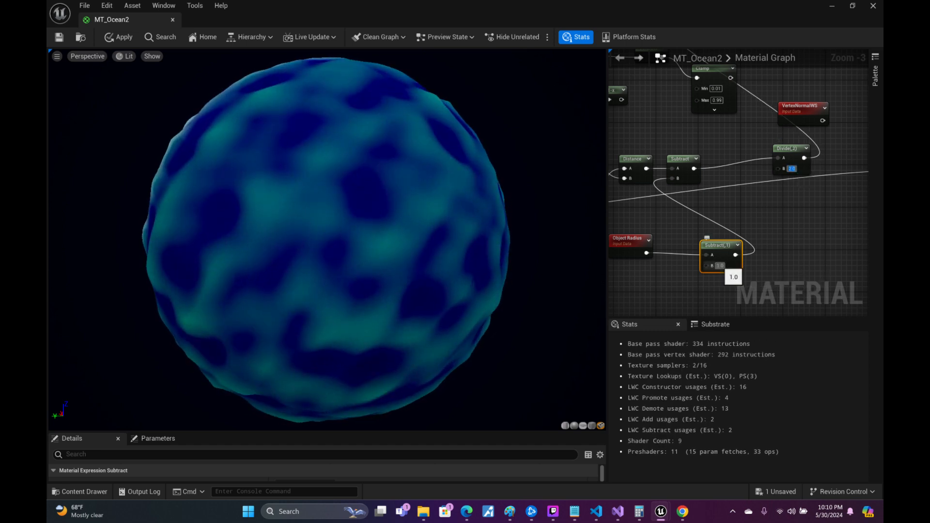
pyautogui.moveTo(742, 270); pyautogui.dragTo(748, 269)
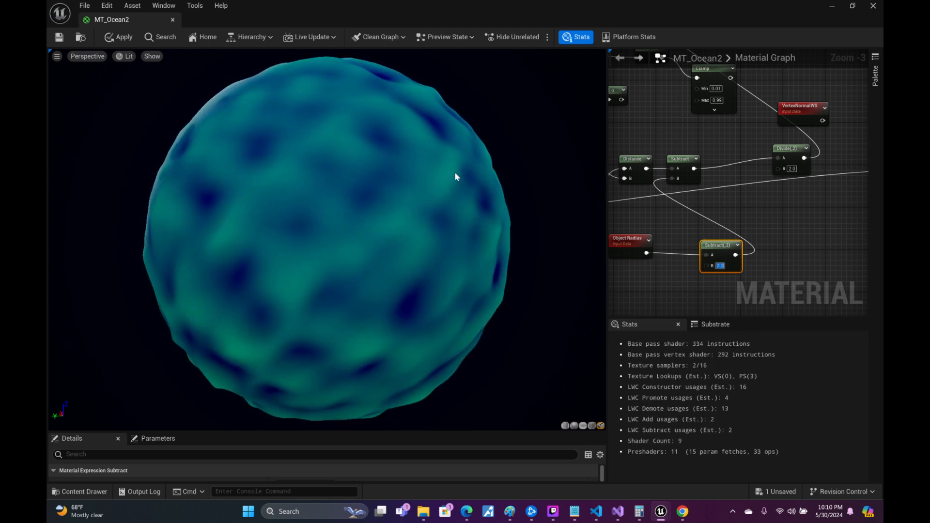
pyautogui.moveTo(455, 173); pyautogui.dragTo(271, 173)
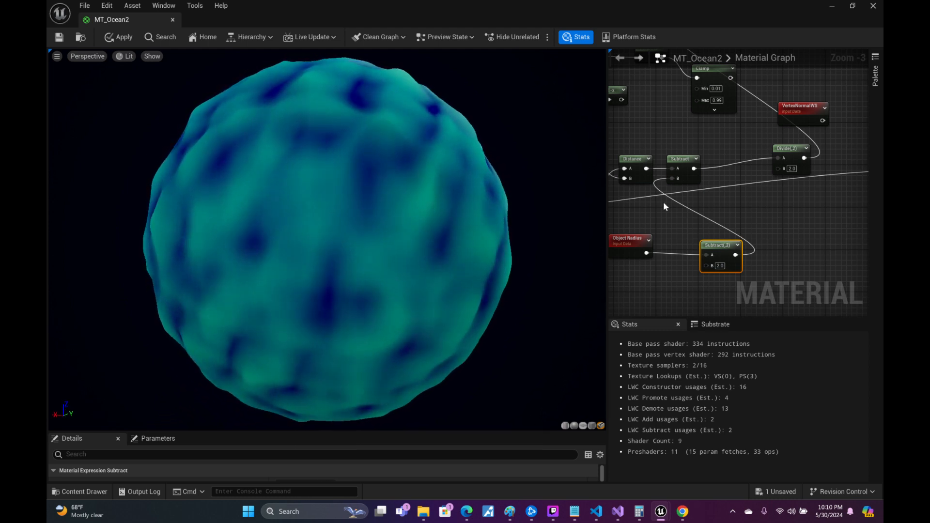
pyautogui.moveTo(690, 222); pyautogui.dragTo(802, 173, button='right')
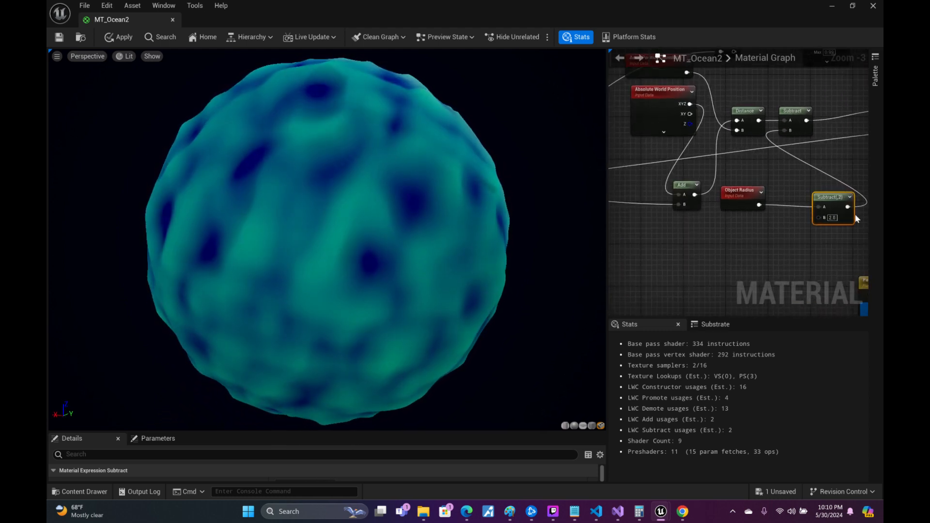
pyautogui.moveTo(835, 200); pyautogui.dragTo(793, 208)
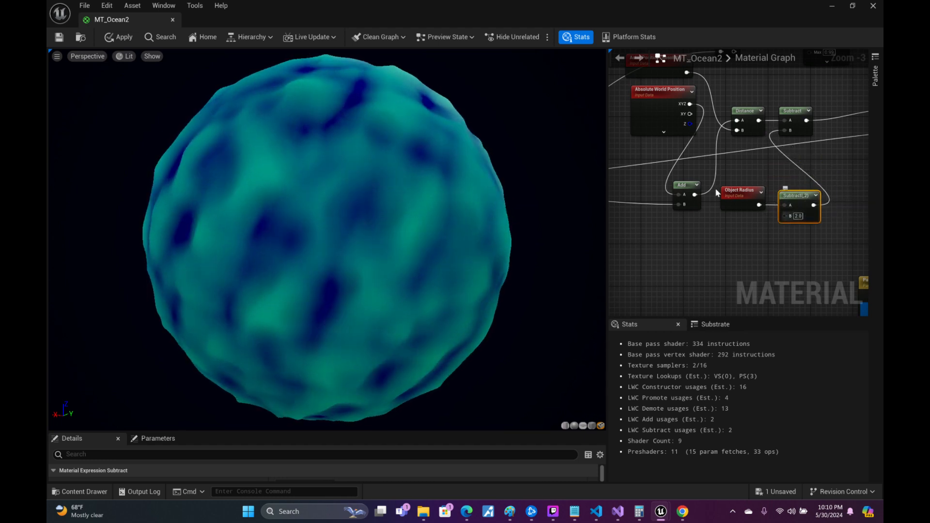
# - Try 3 and 4 as the B value of the Subtract after Object Radius and inspect the preview sphere from several sides
pyautogui.click(798, 216)
pyautogui.write('3')
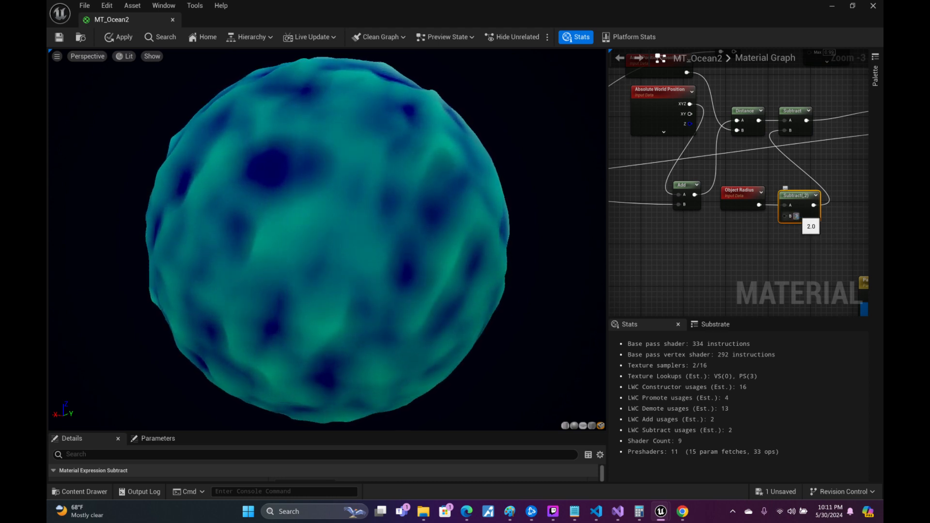
pyautogui.press('Return')
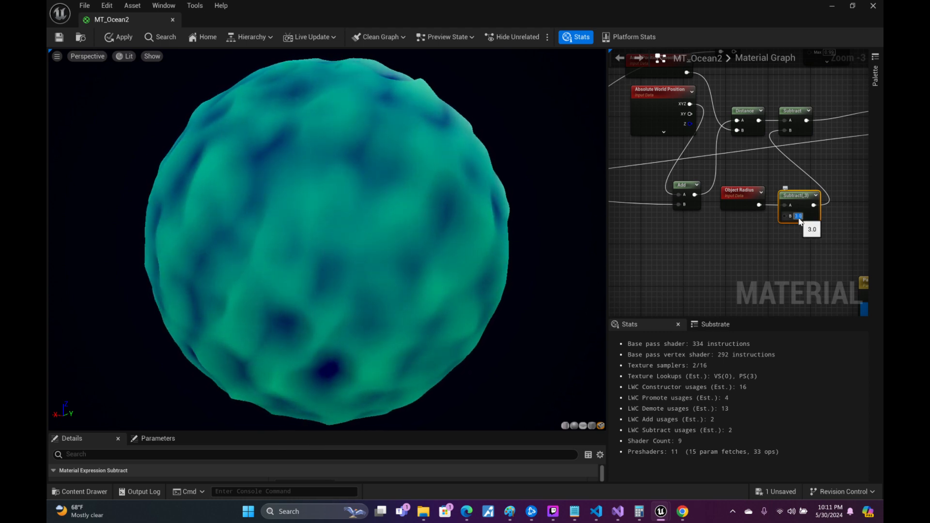
pyautogui.write('4')
pyautogui.press('Return')
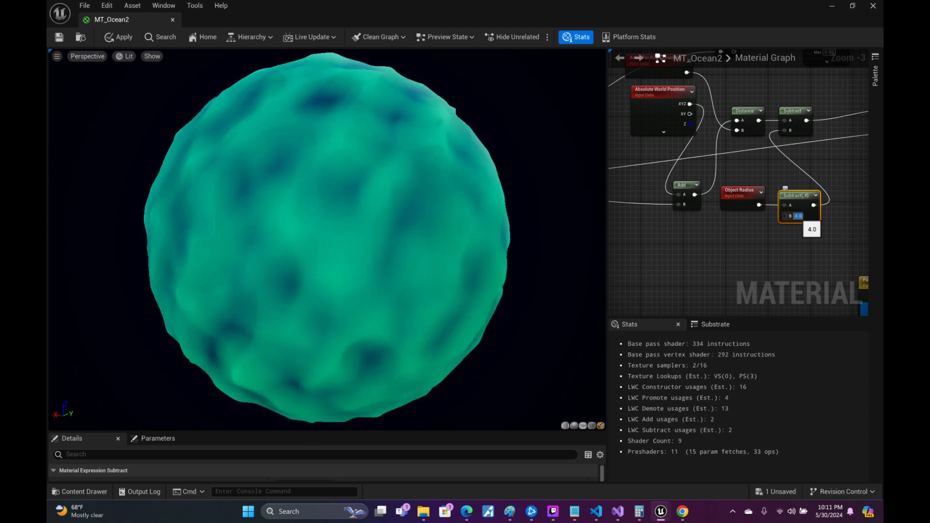
pyautogui.moveTo(368, 218); pyautogui.dragTo(218, 237)
pyautogui.moveTo(428, 124); pyautogui.dragTo(385, 125)
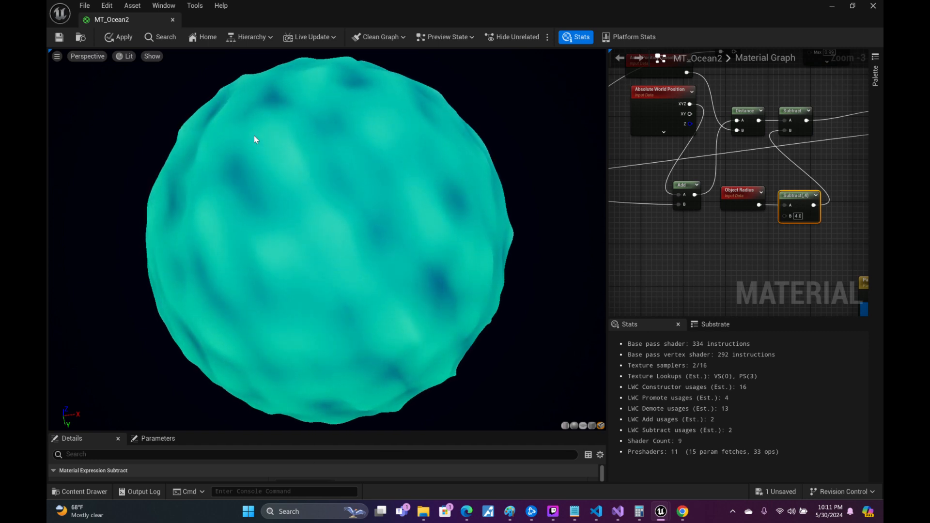
pyautogui.moveTo(257, 135); pyautogui.dragTo(261, 136)
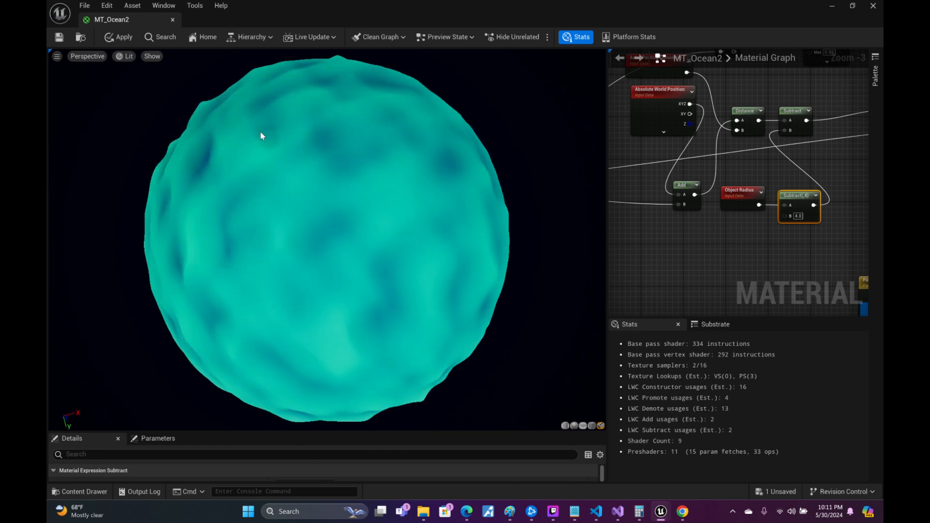
pyautogui.moveTo(344, 96); pyautogui.dragTo(371, 89)
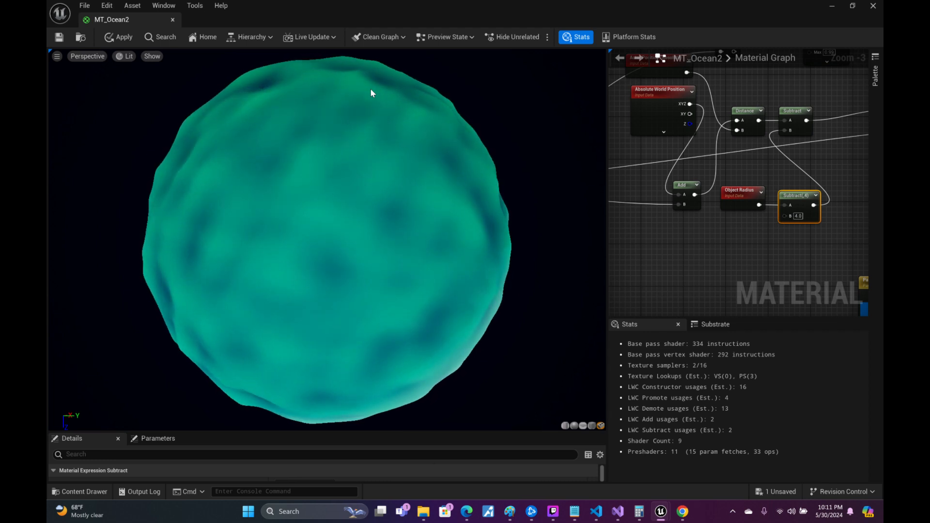
pyautogui.moveTo(371, 93); pyautogui.dragTo(435, 171)
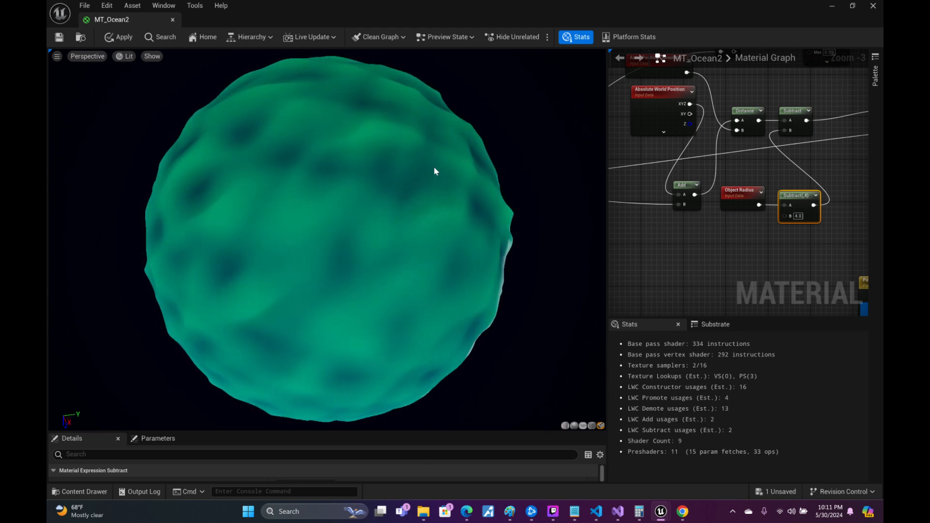
# - Set the B value of the Divide node to 4
pyautogui.moveTo(848, 155); pyautogui.dragTo(599, 187, button='right')
pyautogui.click(656, 153)
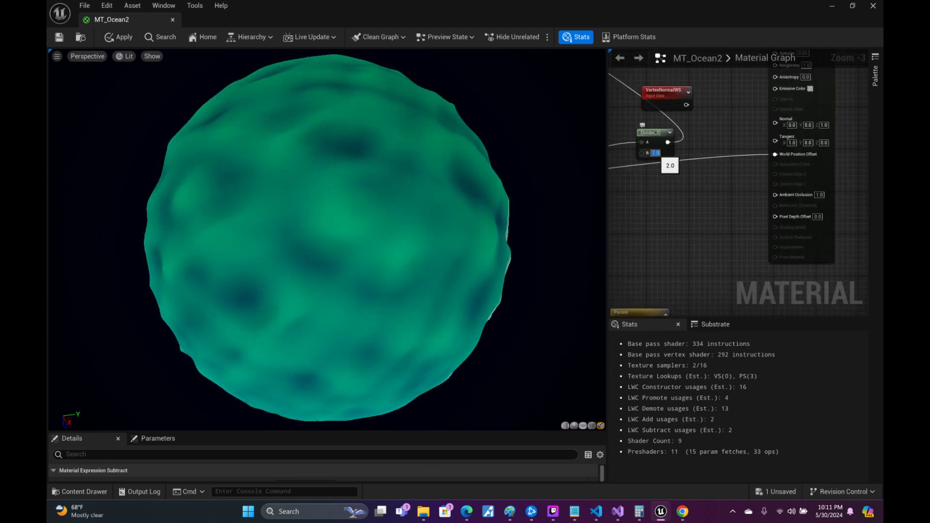
pyautogui.write('4')
pyautogui.press('Return')
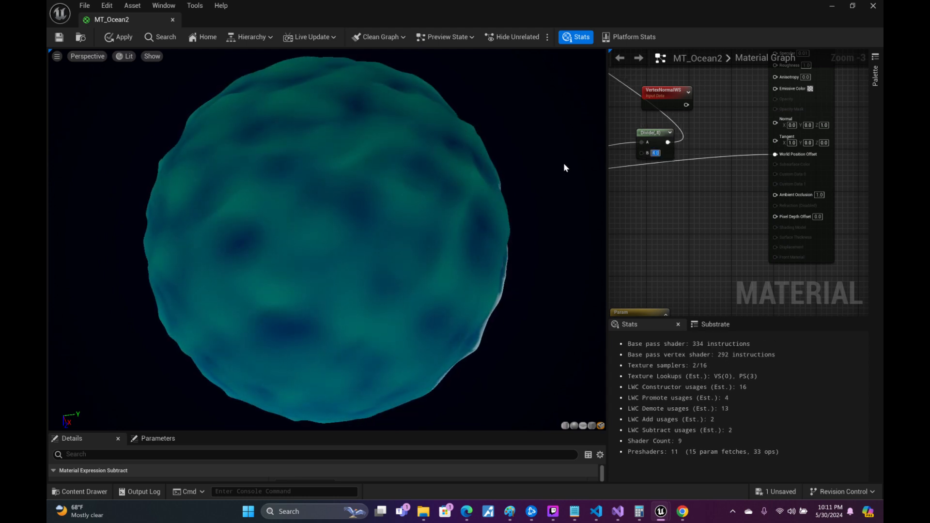
# - Add a Saturate node fed by the output of the Subtract after Distance
pyautogui.moveTo(684, 175); pyautogui.dragTo(815, 138, button='right')
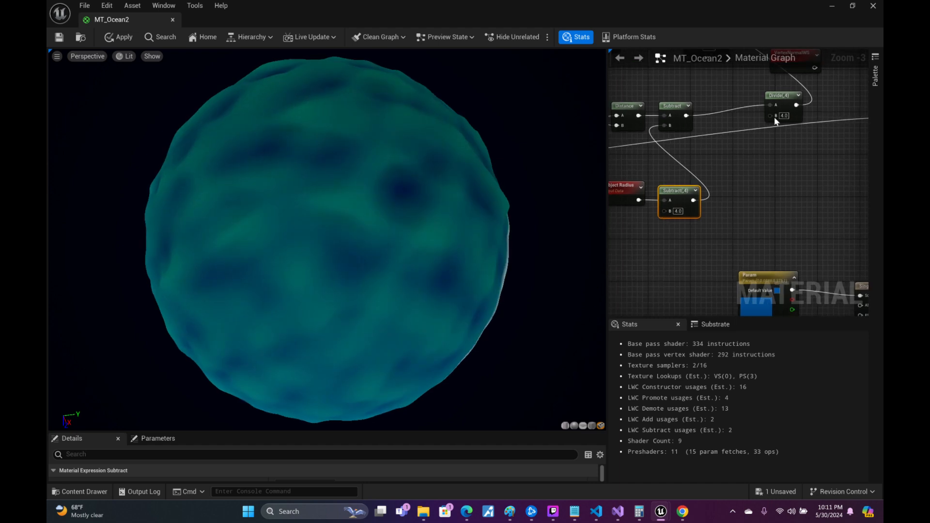
pyautogui.moveTo(685, 120); pyautogui.dragTo(734, 145)
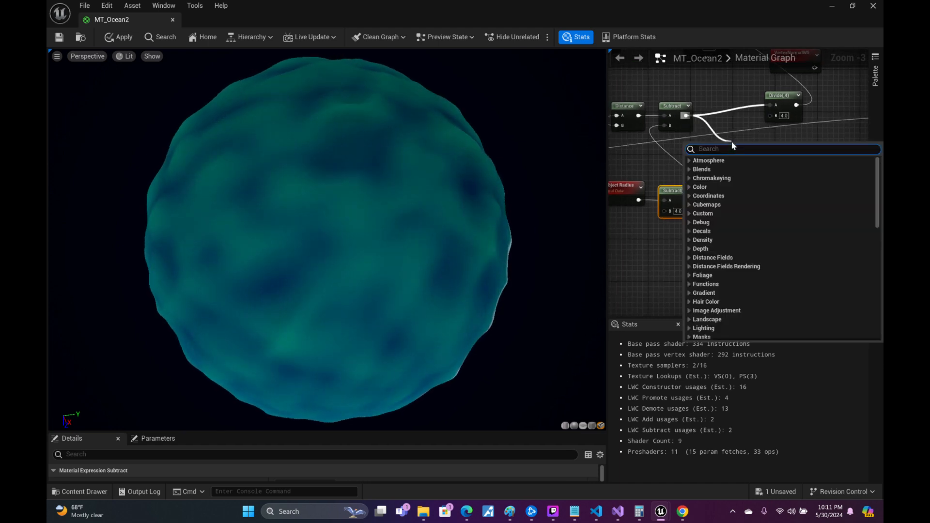
pyautogui.write('po')
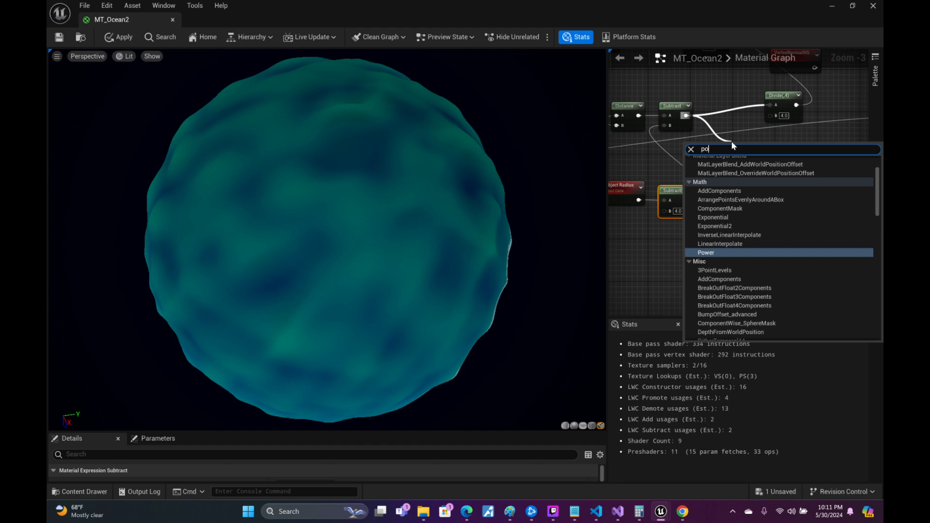
pyautogui.press('BackSpace')
pyautogui.press('BackSpace')
pyautogui.write('ds===')
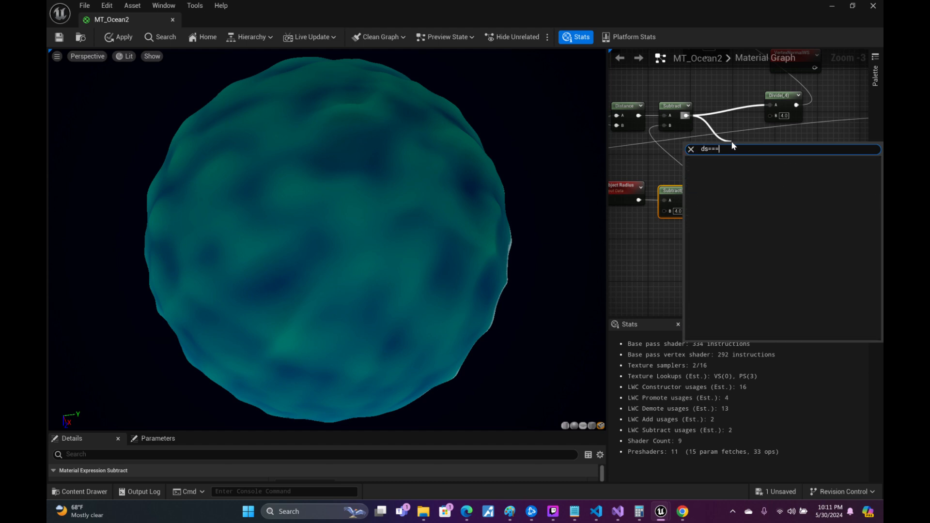
pyautogui.press('BackSpace')
pyautogui.press('BackSpace')
pyautogui.press('BackSpace')
pyautogui.press('BackSpace')
pyautogui.press('BackSpace')
pyautogui.write('sat')
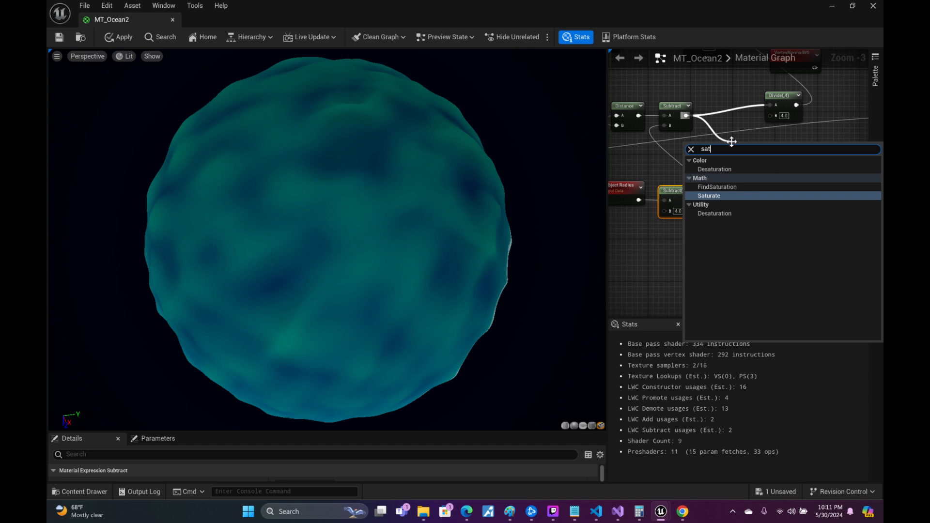
pyautogui.press('Return')
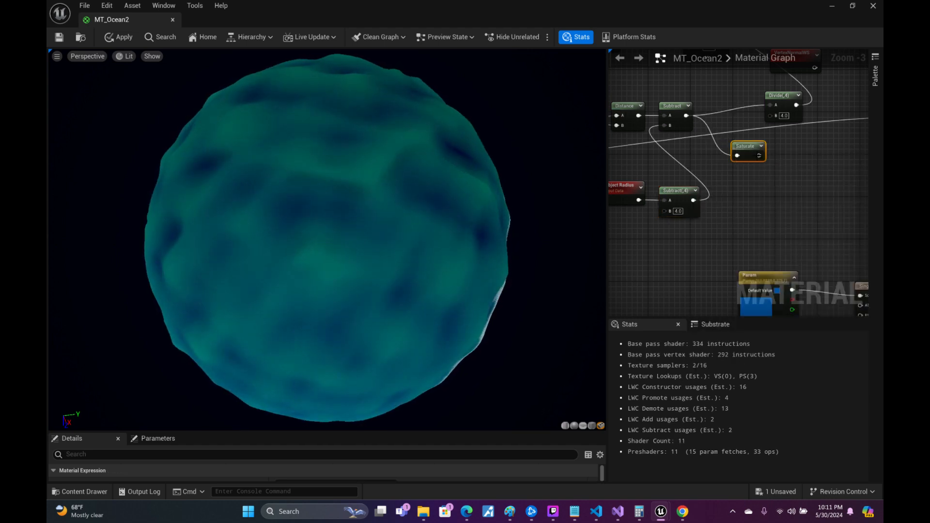
# - Add a Power node after the new Saturate and connect its output to the Alpha input of the Lerp between the two colors
pyautogui.moveTo(767, 154); pyautogui.dragTo(777, 153)
pyautogui.write('po')
pyautogui.press('Return')
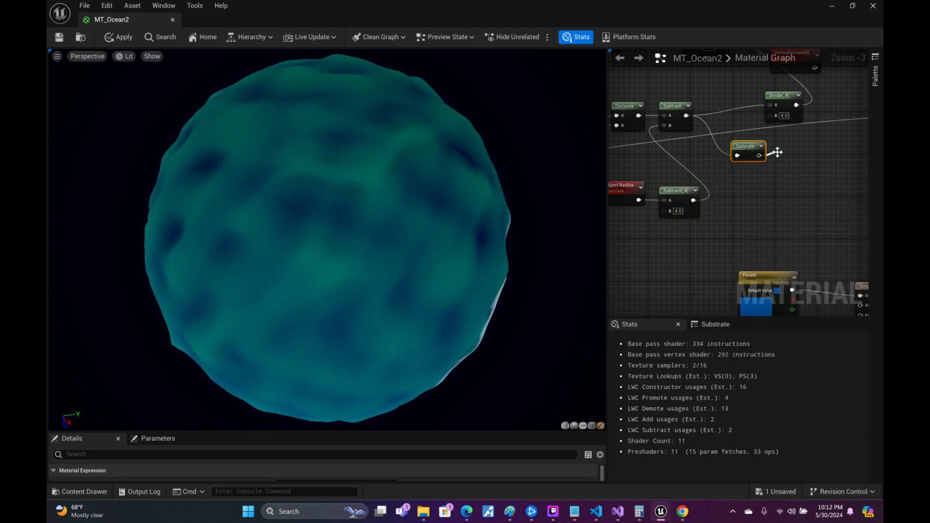
pyautogui.moveTo(830, 155); pyautogui.dragTo(777, 199, button='right')
pyautogui.moveTo(762, 211); pyautogui.dragTo(814, 185)
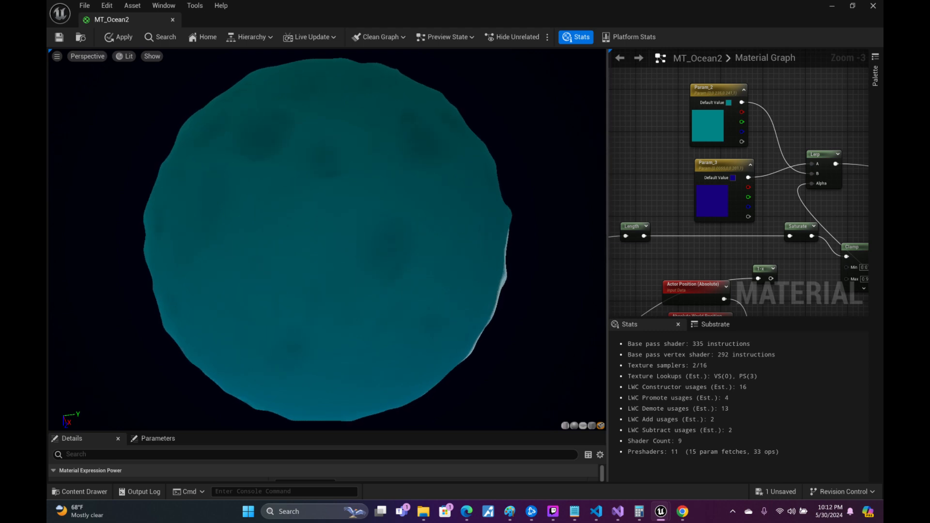
# - Try 3 and 2 as the B value of the Subtract after Object Radius and inspect the coloring on the preview sphere
pyautogui.moveTo(328, 237); pyautogui.dragTo(328, 194)
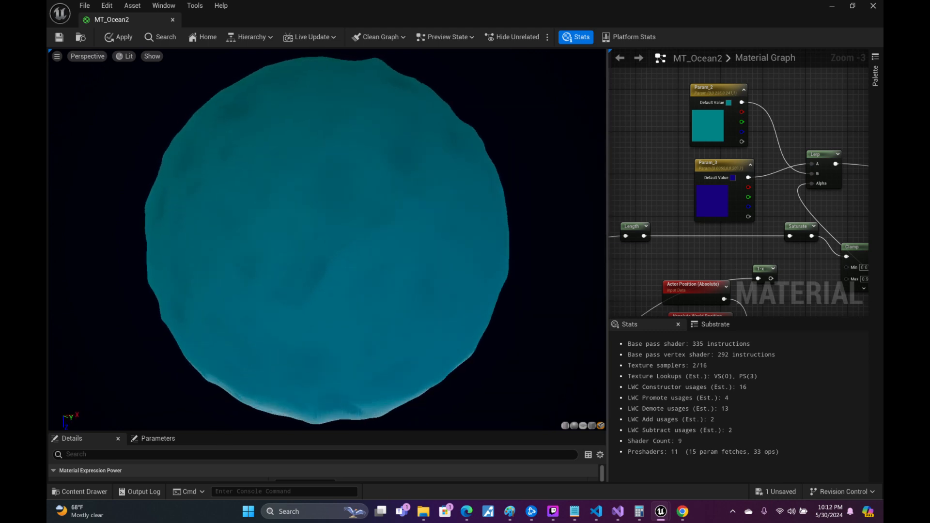
pyautogui.moveTo(730, 246); pyautogui.dragTo(686, 71, button='right')
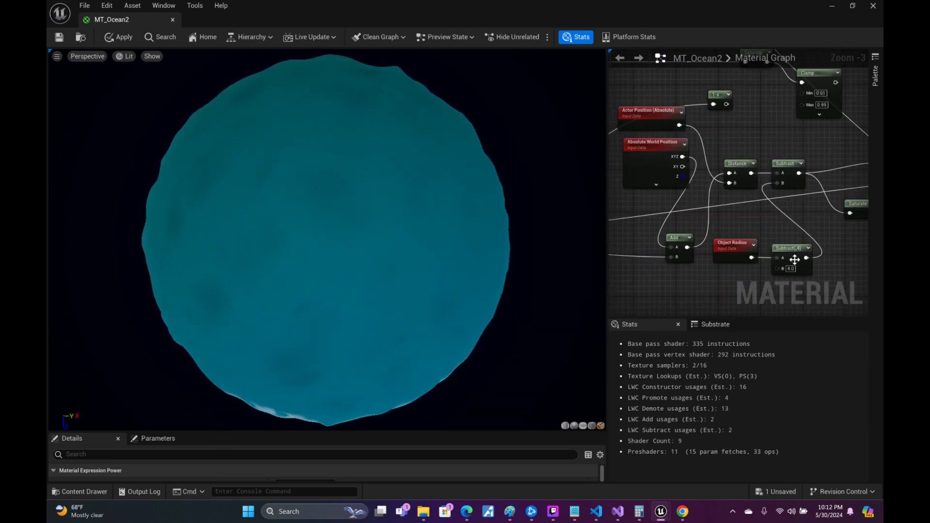
pyautogui.write('3')
pyautogui.press('Return')
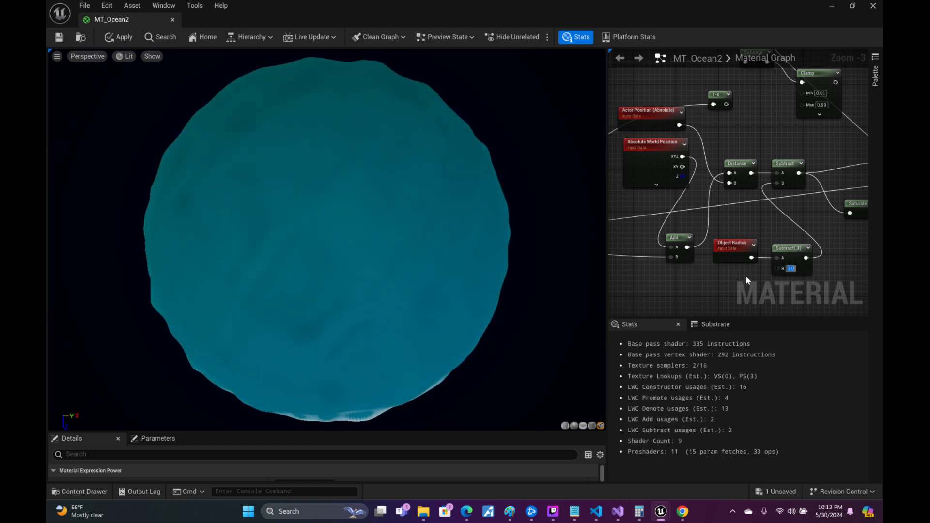
pyautogui.write('2')
pyautogui.press('Return')
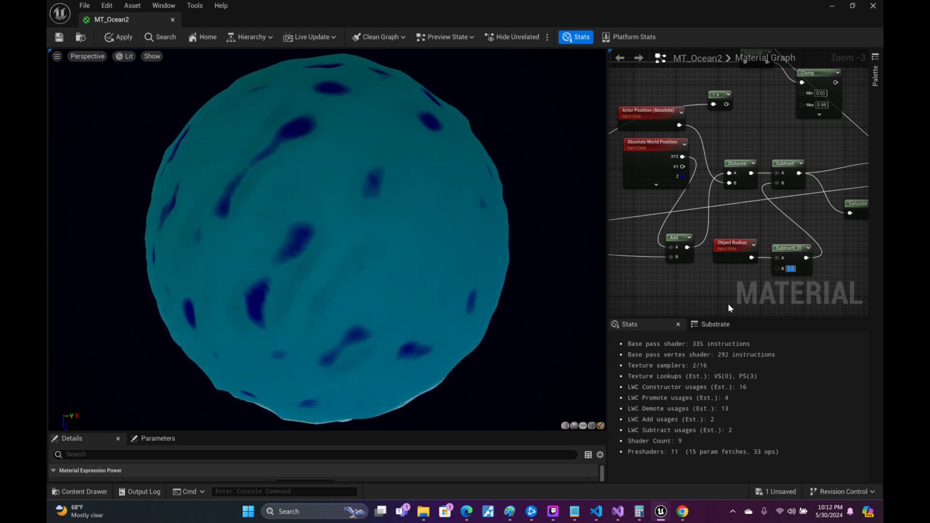
pyautogui.moveTo(310, 238); pyautogui.dragTo(388, 237)
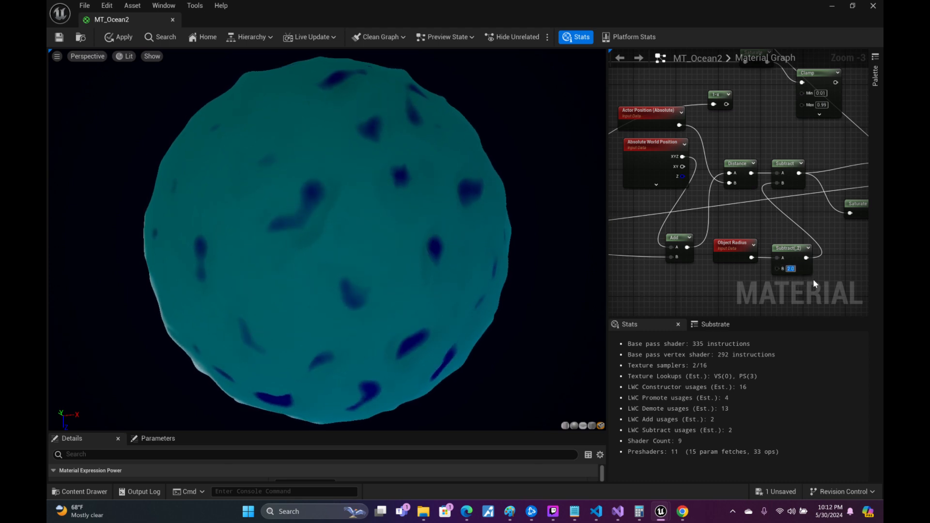
# - Set the B value of the Subtract after Object Radius to 1 and inspect the preview sphere
pyautogui.write('1')
pyautogui.press('Return')
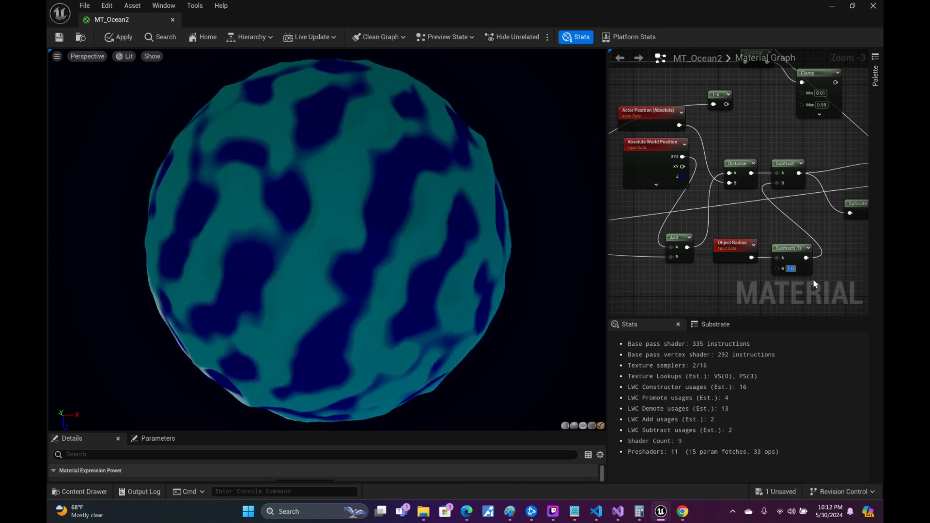
pyautogui.moveTo(493, 166); pyautogui.dragTo(515, 170)
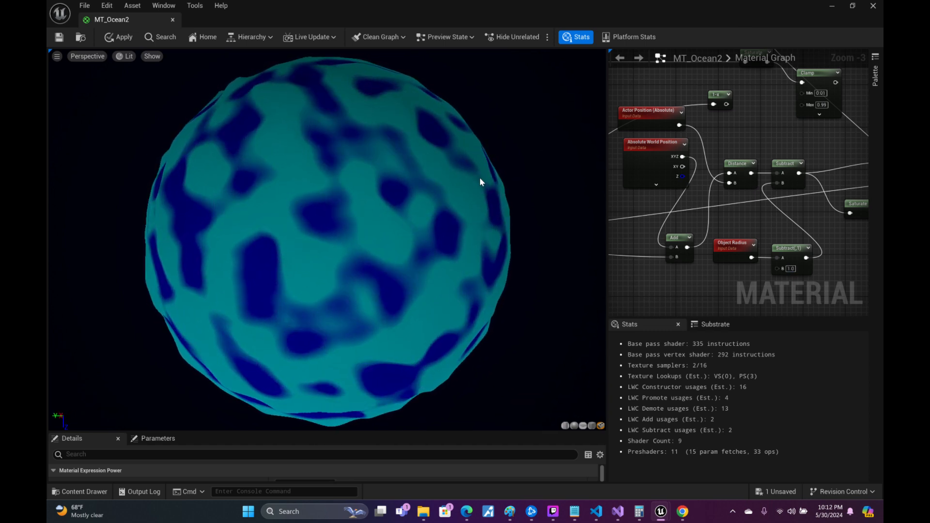
# - Set the B value of the Subtract after Object Radius to 2 and the exponent of the Power node to 4
pyautogui.moveTo(480, 178); pyautogui.dragTo(436, 179)
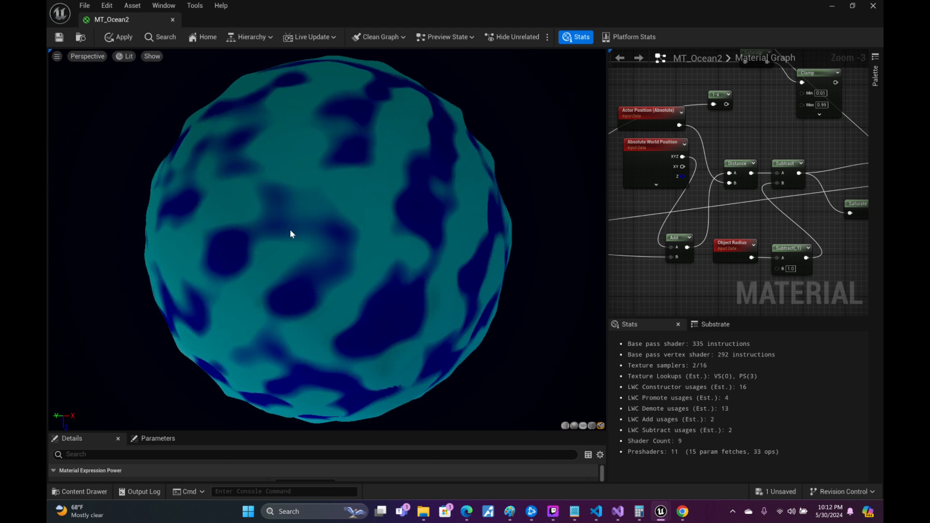
pyautogui.moveTo(351, 228); pyautogui.dragTo(286, 226)
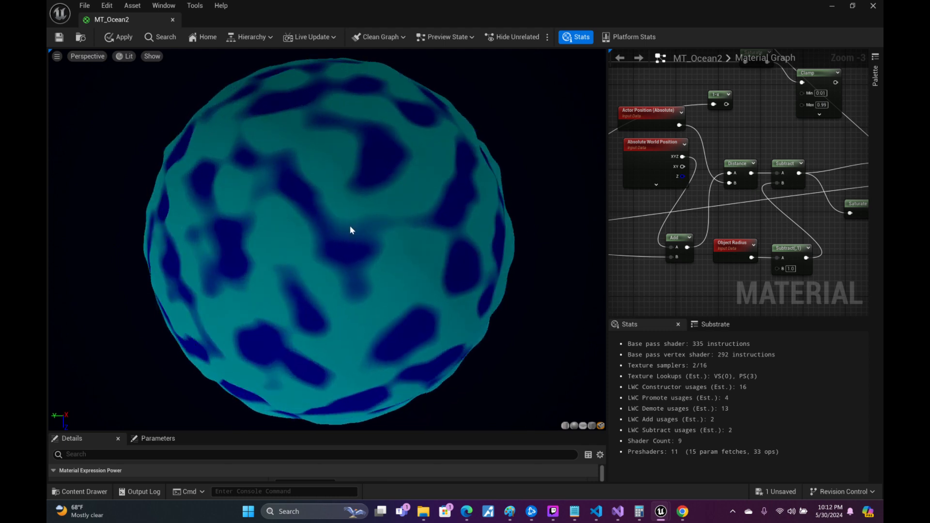
pyautogui.moveTo(314, 197)
pyautogui.mouseDown()
pyautogui.moveTo(359, 196)
pyautogui.moveTo(318, 194)
pyautogui.moveTo(294, 118)
pyautogui.moveTo(295, 66)
pyautogui.moveTo(296, 87)
pyautogui.moveTo(357, 97)
pyautogui.moveTo(378, 62)
pyautogui.mouseUp()
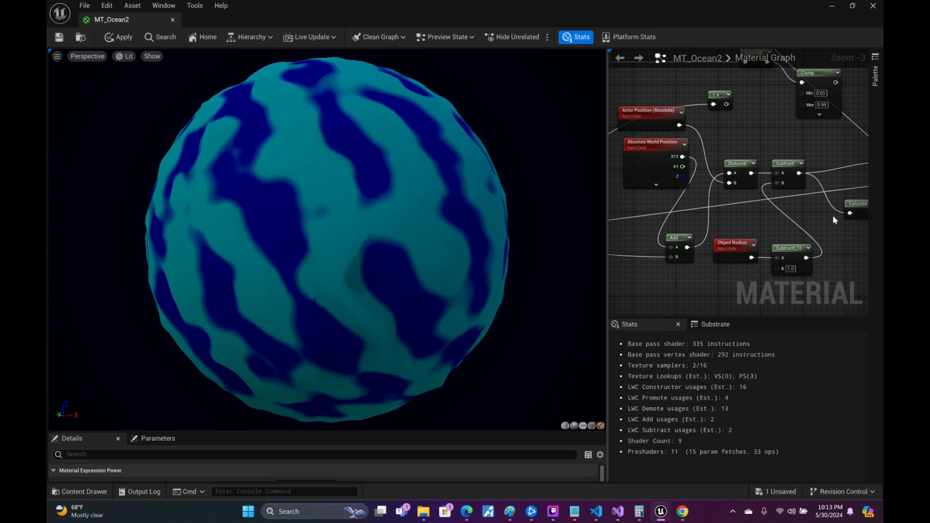
pyautogui.moveTo(820, 236); pyautogui.dragTo(728, 213, button='right')
pyautogui.click(700, 245)
pyautogui.write('2')
pyautogui.press('Return')
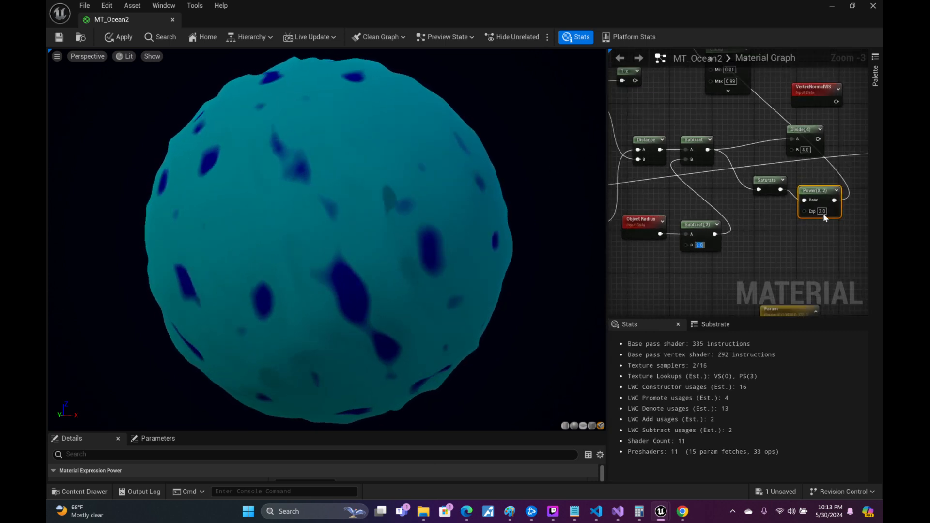
pyautogui.write('4')
pyautogui.press('Return')
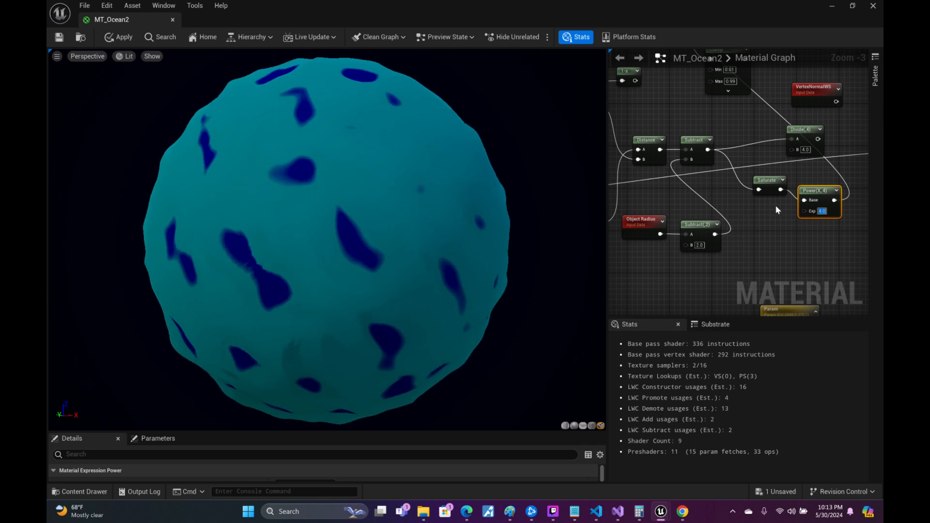
# - Connect the Divide node's output to the Alpha input of the color Lerp in place of the Power output
pyautogui.moveTo(715, 151); pyautogui.dragTo(687, 237, button='right')
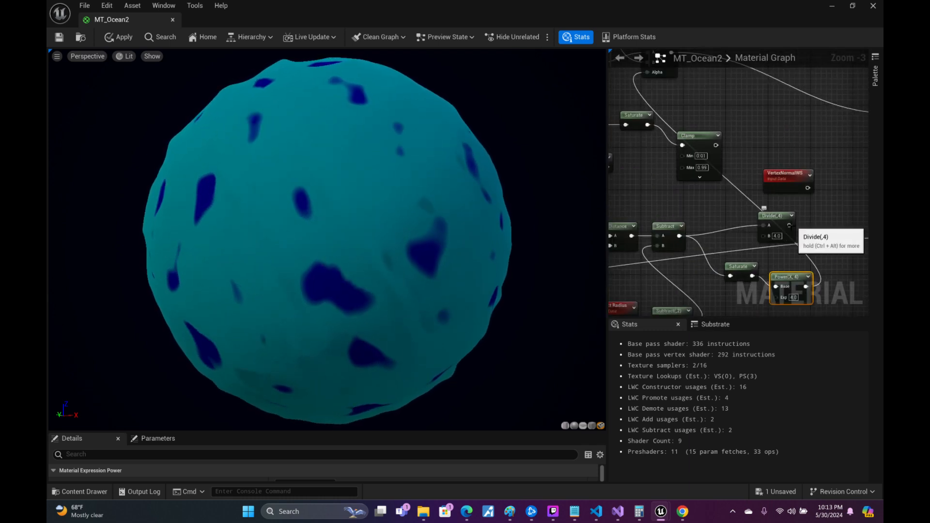
pyautogui.moveTo(788, 229); pyautogui.dragTo(653, 96)
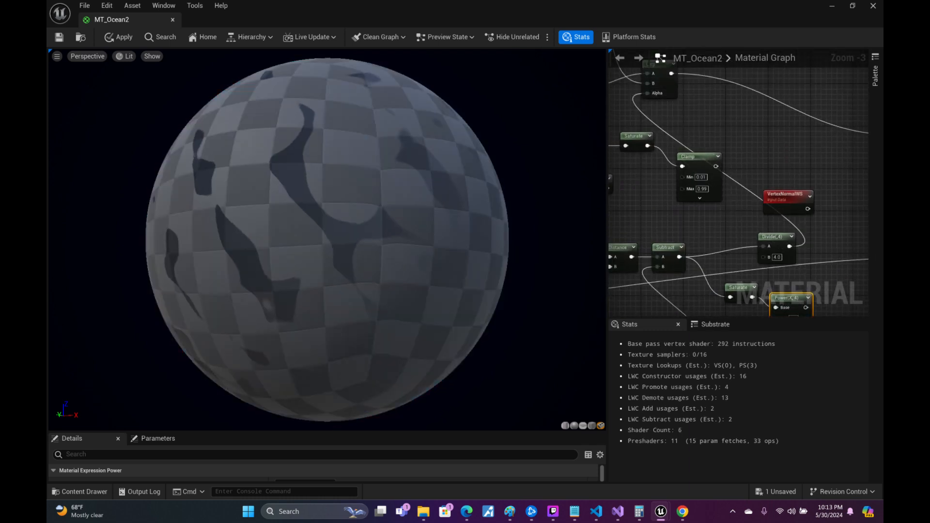
pyautogui.moveTo(790, 252); pyautogui.dragTo(776, 120, button='right')
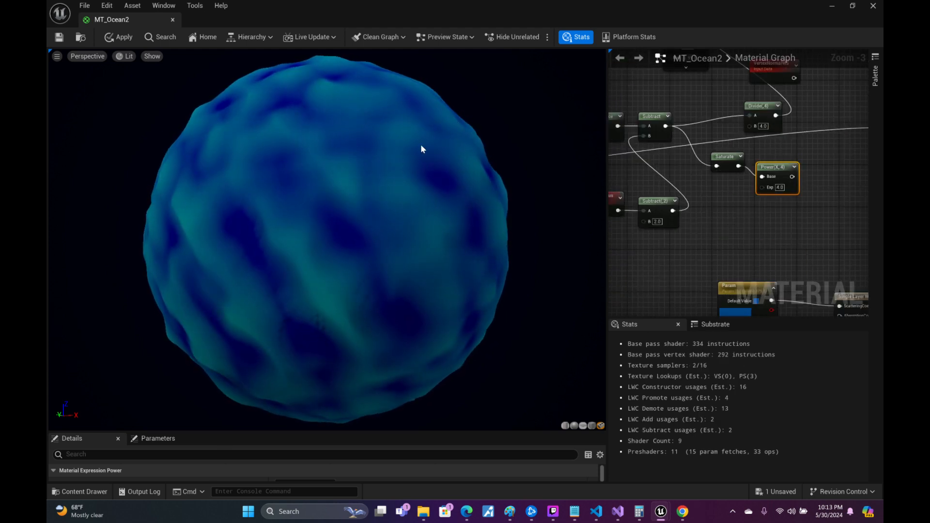
# - Change the NUM_WAVES definition to 10 in the OceanFunctions code of the connected Custom node
pyautogui.moveTo(421, 146); pyautogui.dragTo(465, 180)
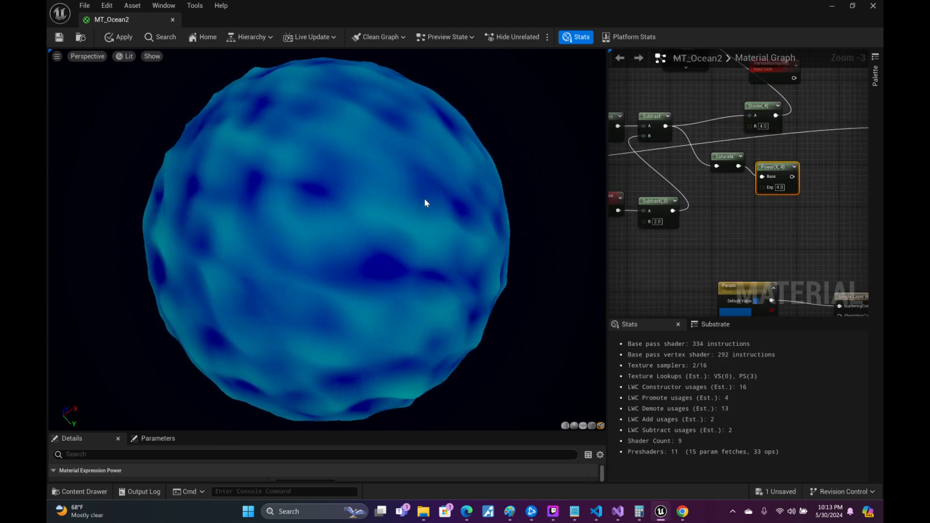
pyautogui.moveTo(662, 260); pyautogui.dragTo(804, 141, button='right')
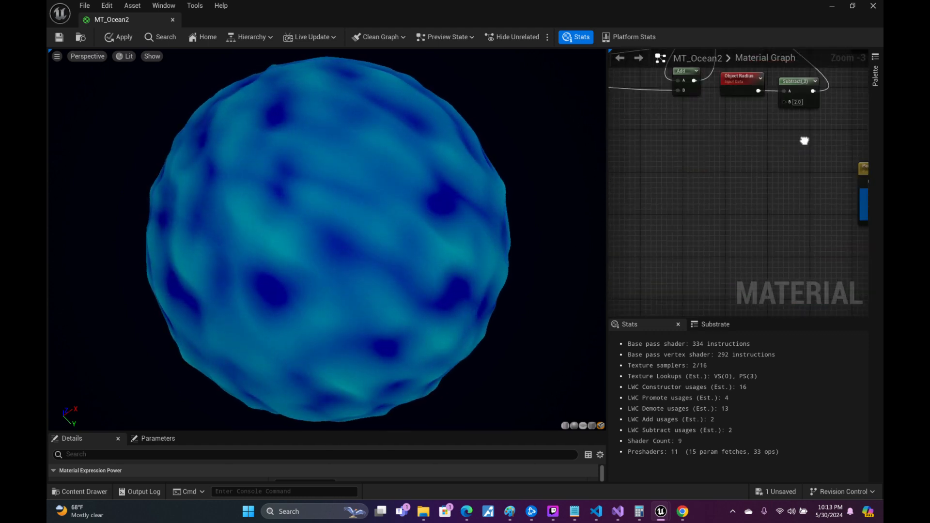
pyautogui.scroll(-4, 805, 140)
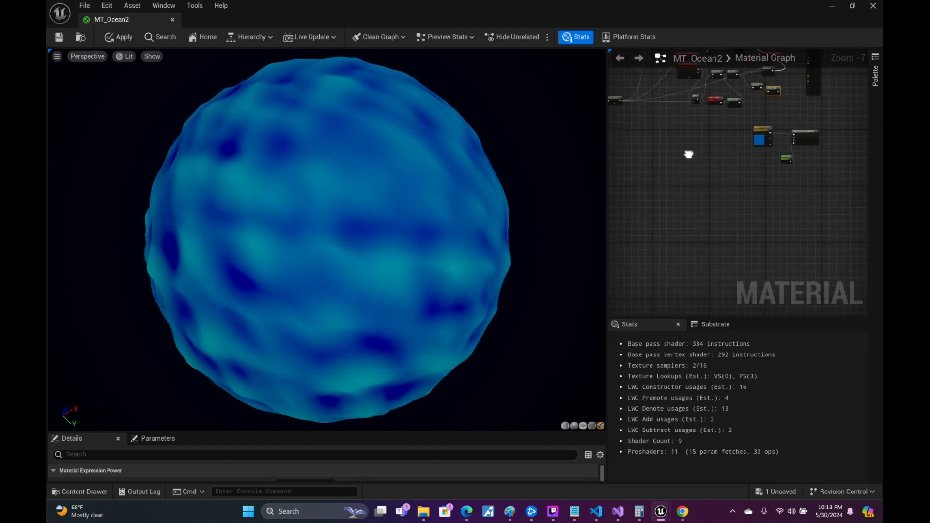
pyautogui.scroll(4, 689, 154)
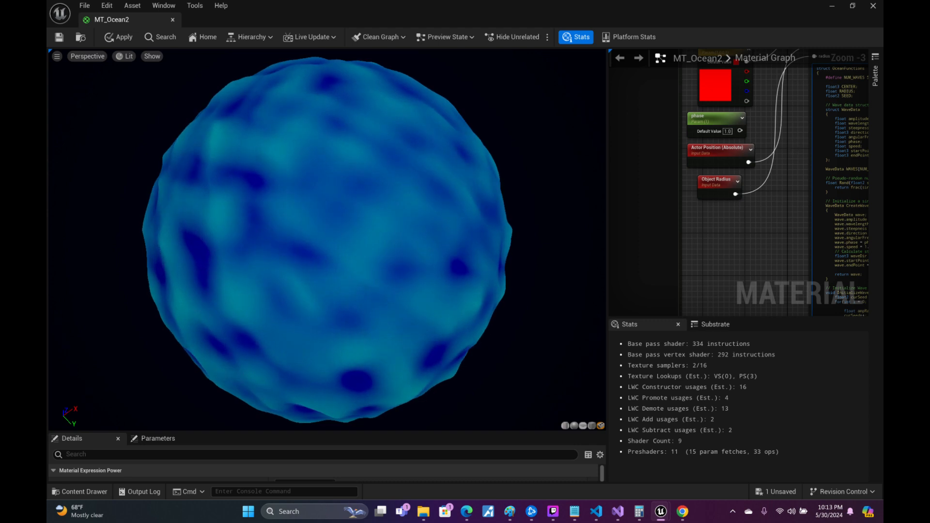
pyautogui.moveTo(688, 154); pyautogui.dragTo(632, 215, button='right')
pyautogui.moveTo(810, 138); pyautogui.dragTo(814, 138)
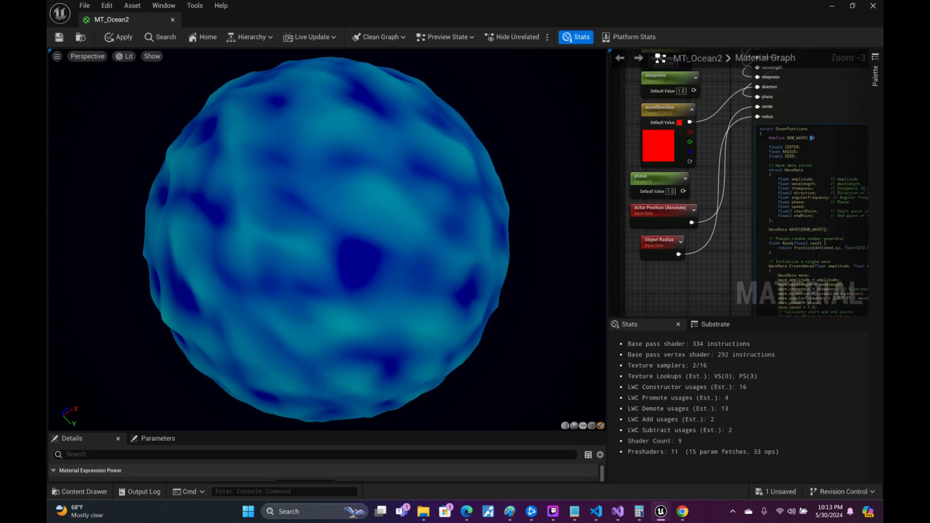
pyautogui.write('10')
pyautogui.press('Return')
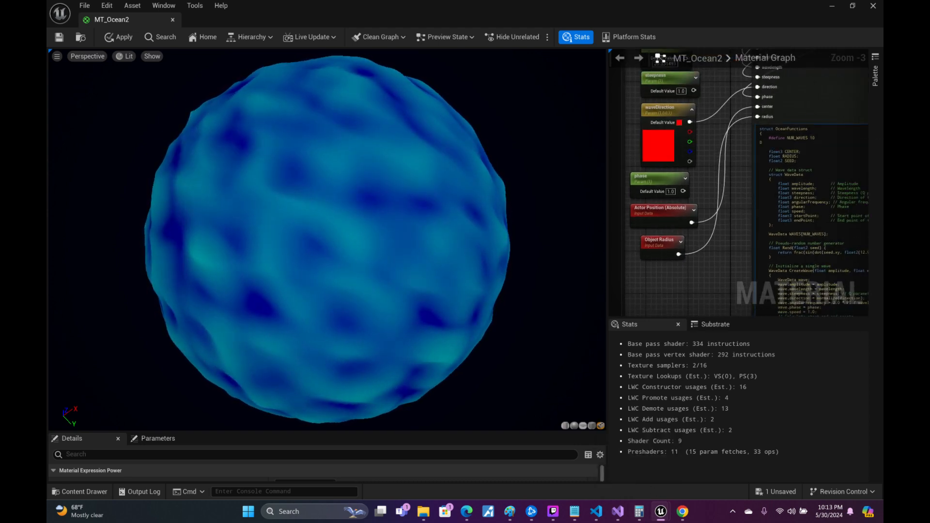
pyautogui.click(813, 138)
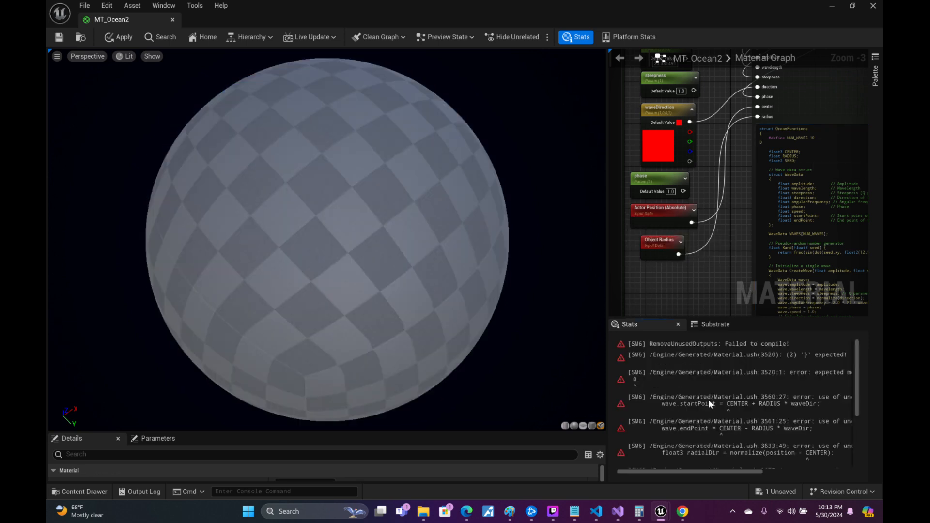
# - Enlarge the material graph and examine the shader compile errors alongside the Custom code nodes
pyautogui.moveTo(576, 273); pyautogui.dragTo(327, 223)
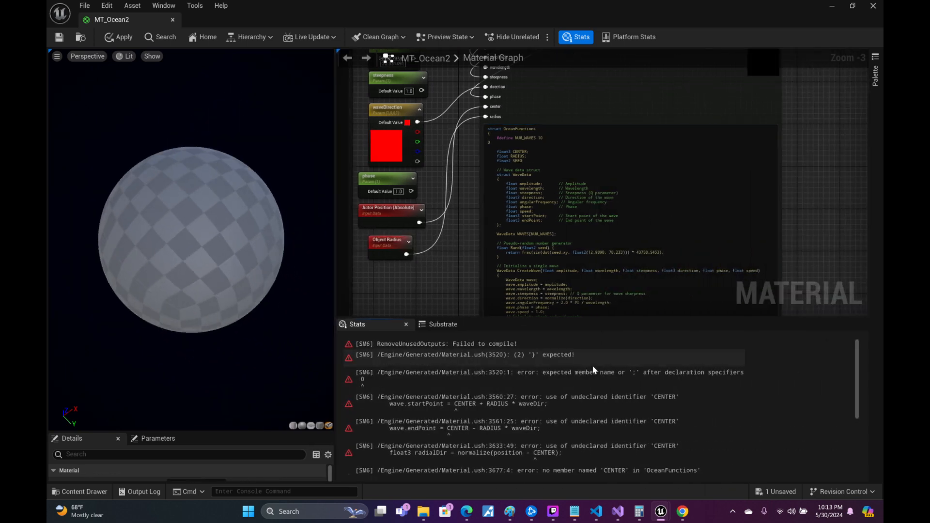
pyautogui.click(591, 360)
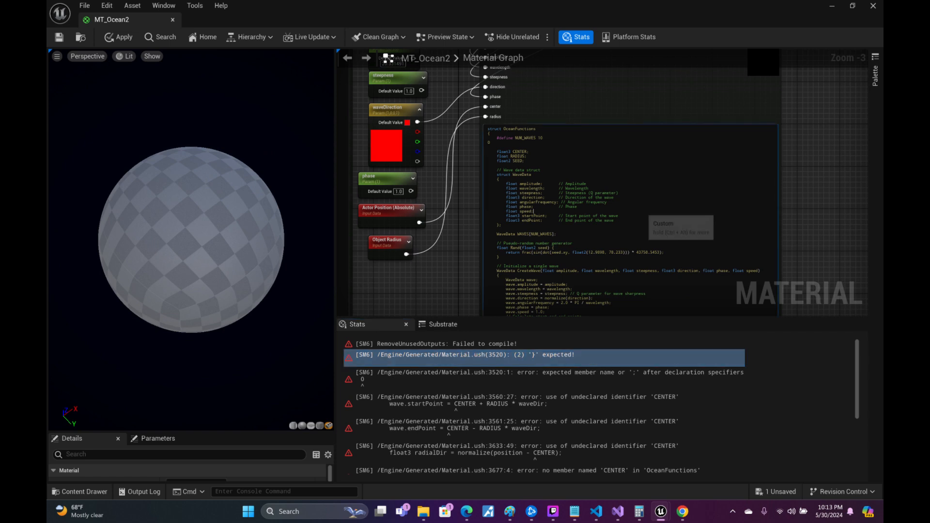
pyautogui.scroll(-5, 660, 238)
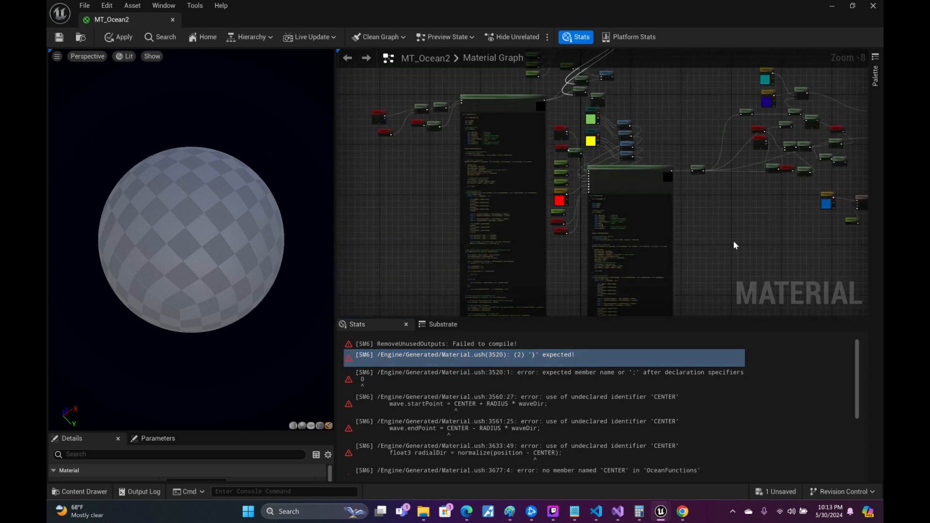
pyautogui.moveTo(734, 241); pyautogui.dragTo(625, 120, button='right')
pyautogui.moveTo(629, 185); pyautogui.dragTo(681, 76, button='right')
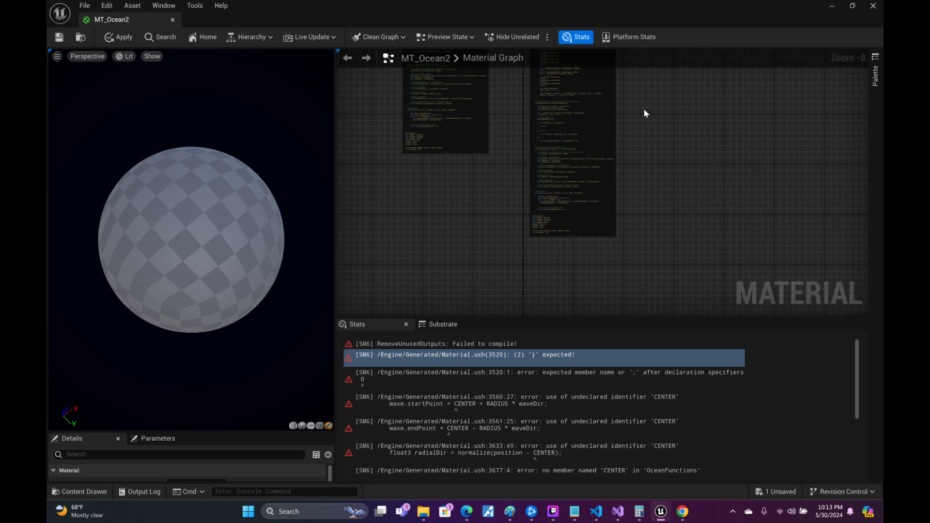
pyautogui.moveTo(644, 110); pyautogui.dragTo(704, 342, button='right')
# - Delete the older Custom code node that stands before the amplitude and wave direction parameters
pyautogui.click(507, 100)
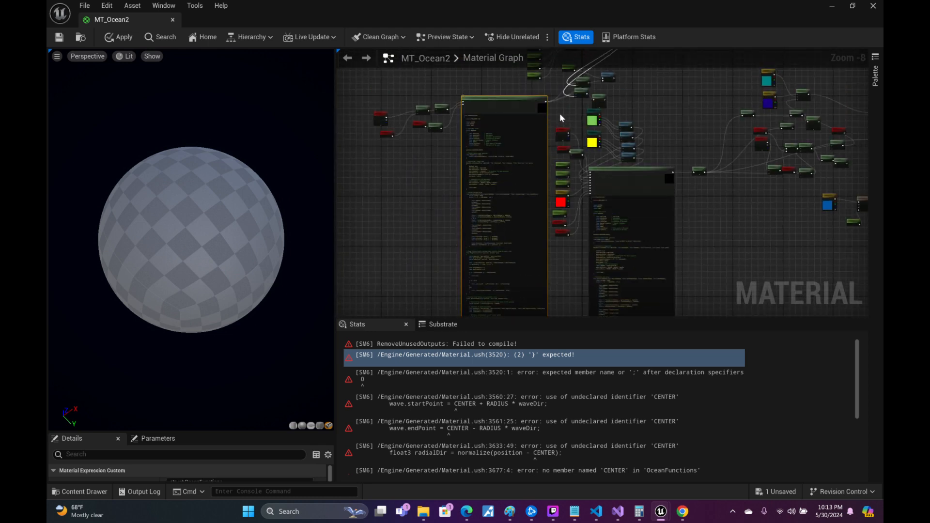
pyautogui.moveTo(630, 75); pyautogui.dragTo(641, 156, button='right')
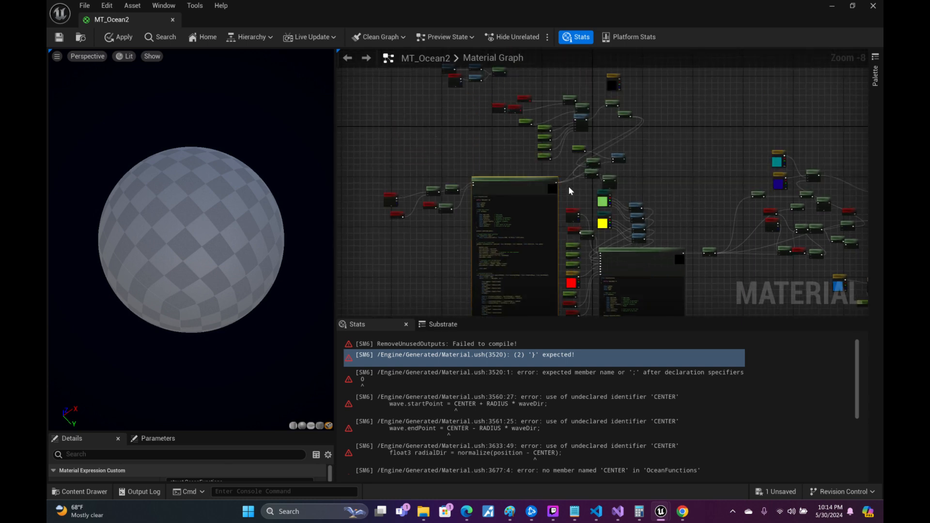
pyautogui.moveTo(691, 234); pyautogui.dragTo(673, 95, button='right')
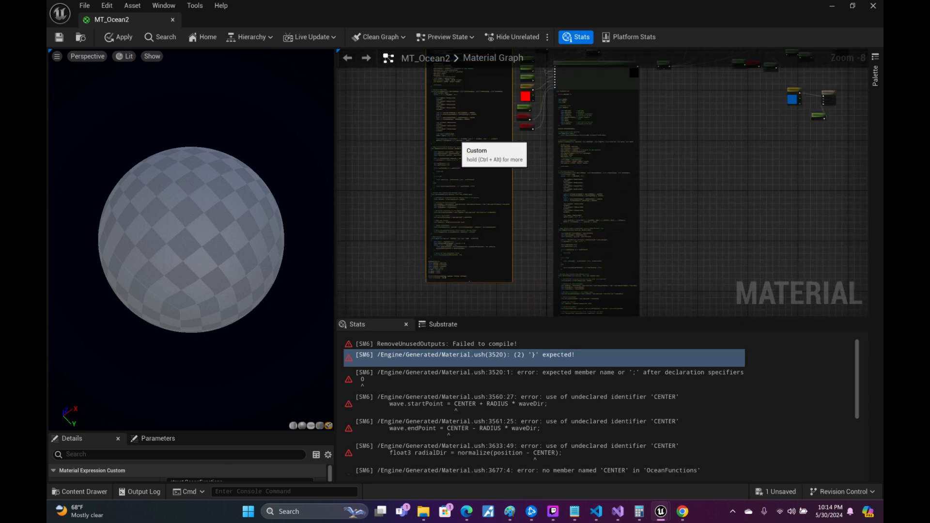
pyautogui.click(645, 190)
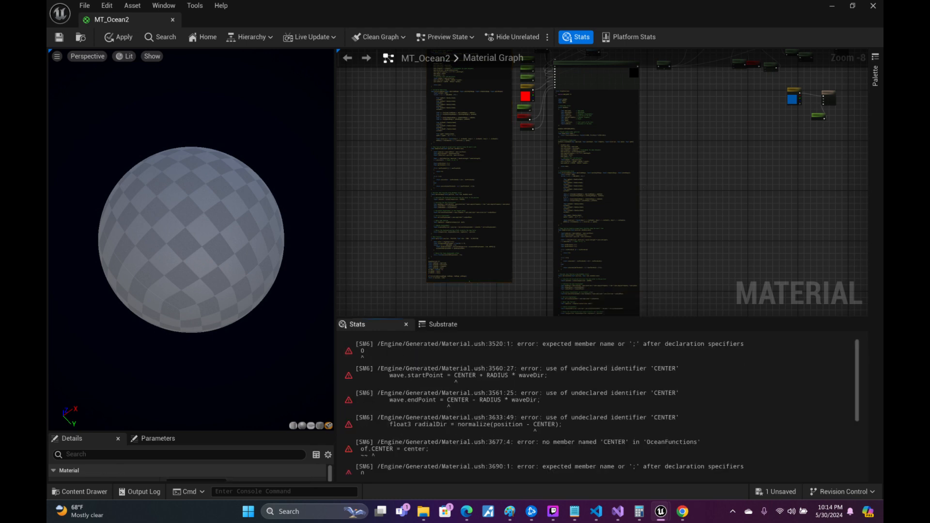
pyautogui.moveTo(544, 173); pyautogui.dragTo(540, 306, button='right')
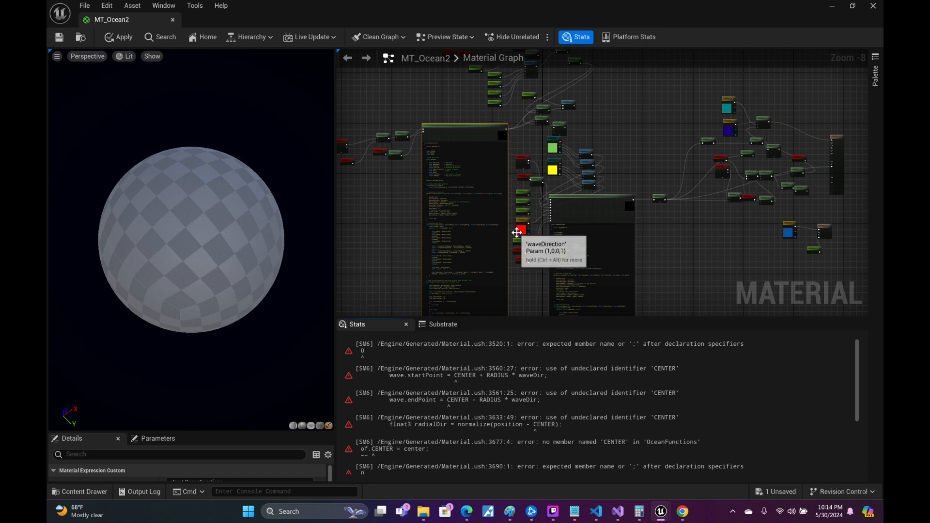
pyautogui.press('Delete')
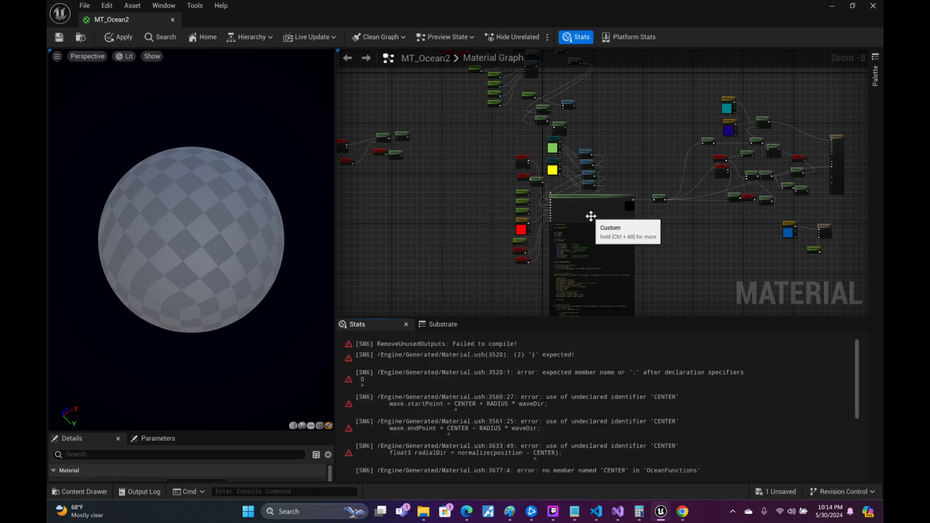
# - Examine the undeclared CENTER errors and the end of the remaining Custom node's code
pyautogui.moveTo(700, 265); pyautogui.dragTo(609, 133, button='right')
pyautogui.click(521, 403)
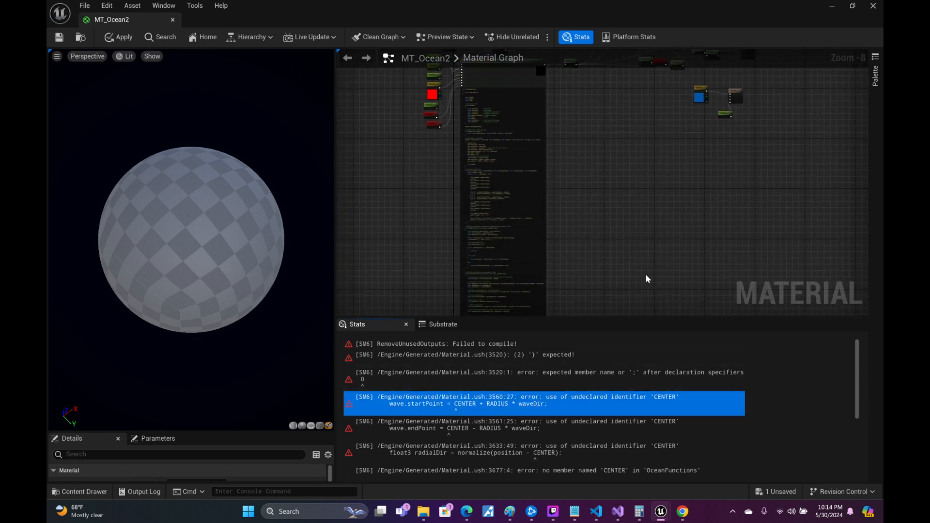
pyautogui.scroll(5, 637, 120)
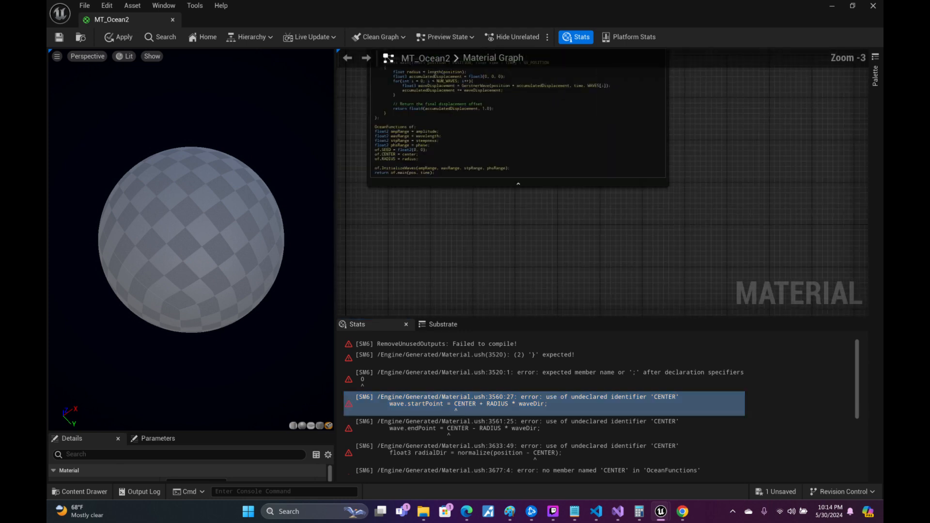
pyautogui.scroll(-6, 620, 416)
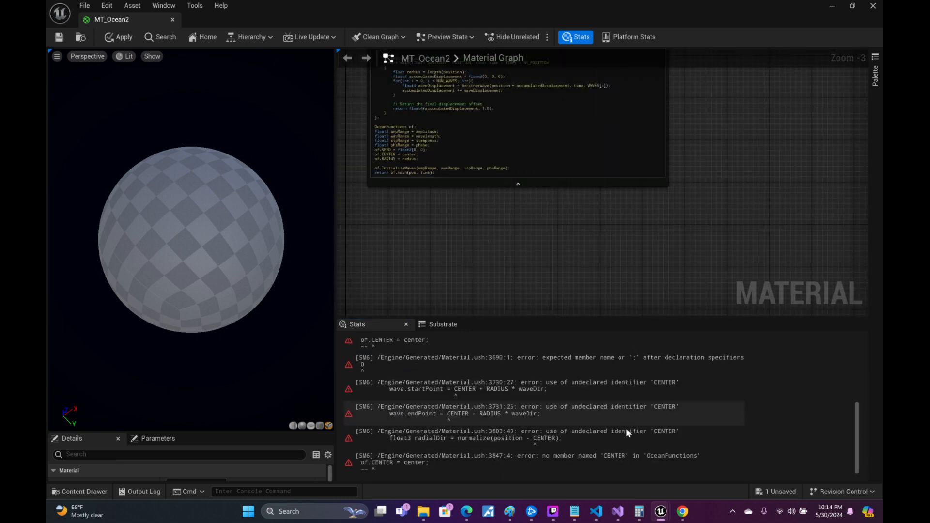
pyautogui.click(578, 464)
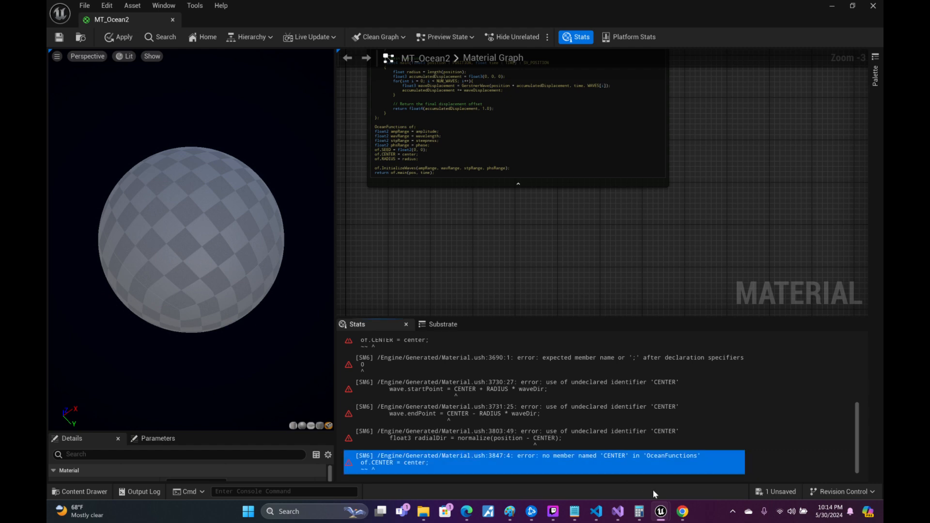
# - Switch to Visual Studio Code and copy the entire FbmGerstner.hlsl code
pyautogui.click(596, 511)
pyautogui.scroll(15, 480, 311)
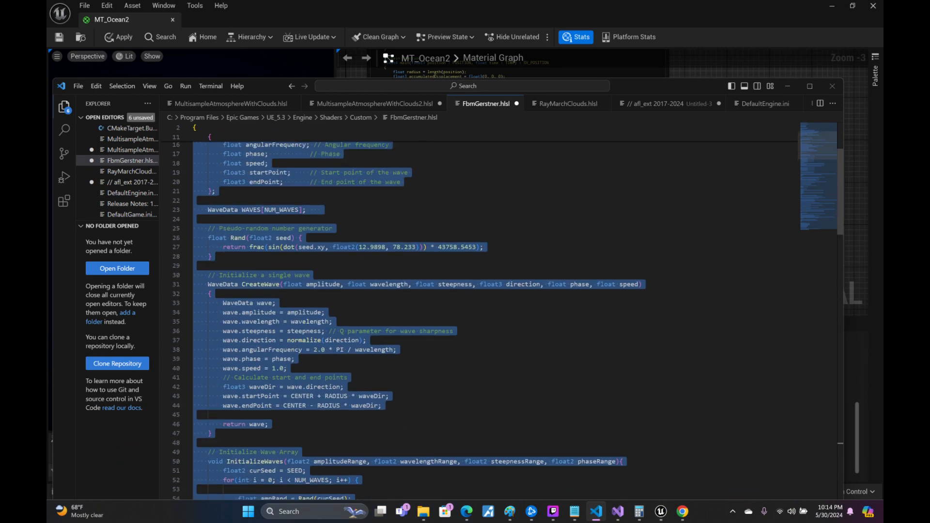
pyautogui.click(258, 165)
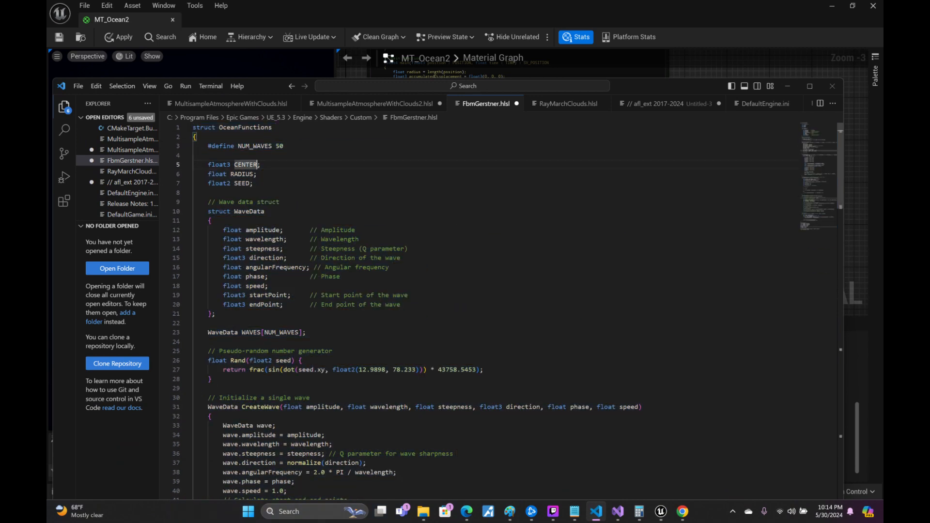
pyautogui.hotkey('ctrl', 'a')
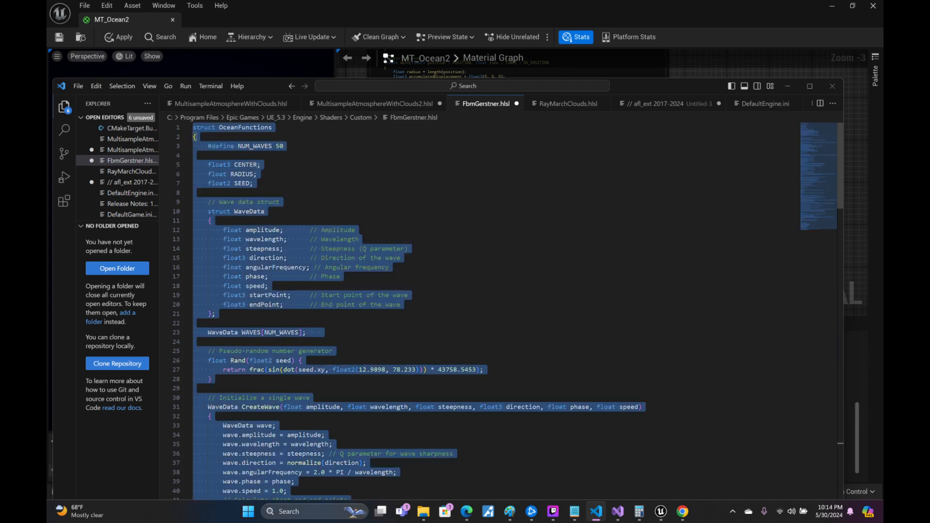
pyautogui.click(788, 86)
# - Replace all code in the Custom node with the copied FbmGerstner.hlsl code and check the sphere preview
pyautogui.click(543, 141)
pyautogui.hotkey('ctrl', 'a')
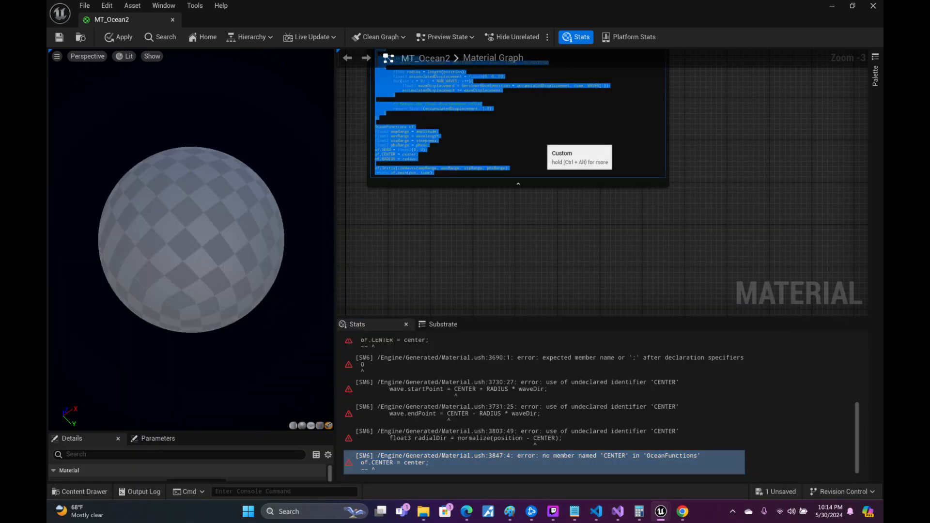
pyautogui.click(542, 187)
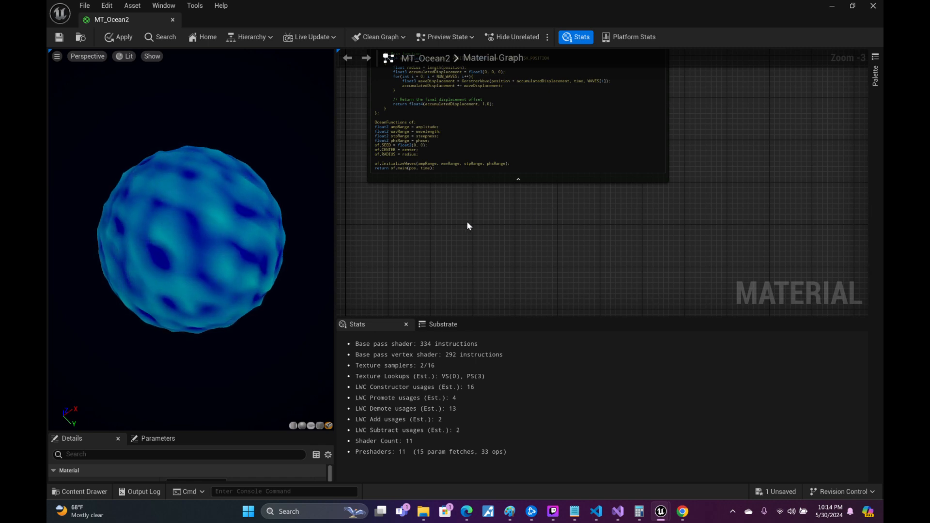
pyautogui.moveTo(217, 198); pyautogui.dragTo(145, 184)
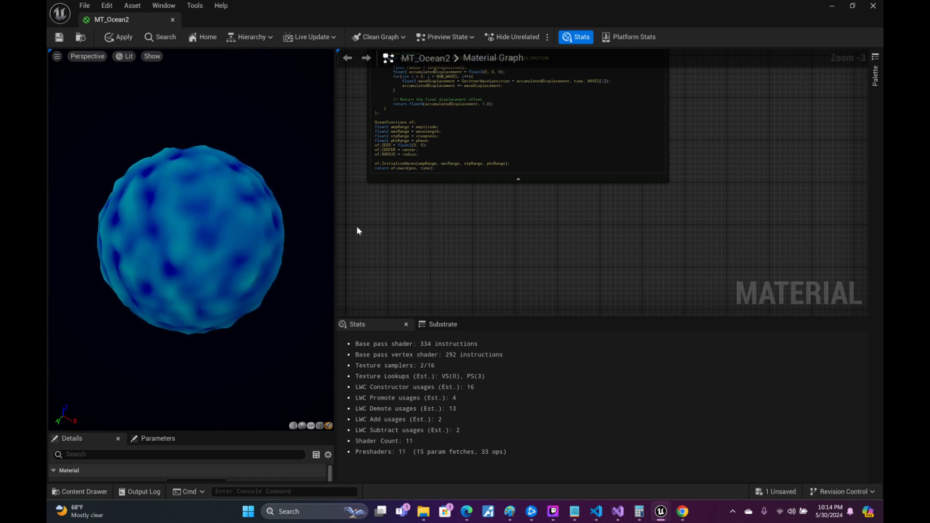
pyautogui.moveTo(249, 190)
pyautogui.mouseDown()
pyautogui.moveTo(261, 201)
pyautogui.moveTo(250, 190)
pyautogui.mouseUp()
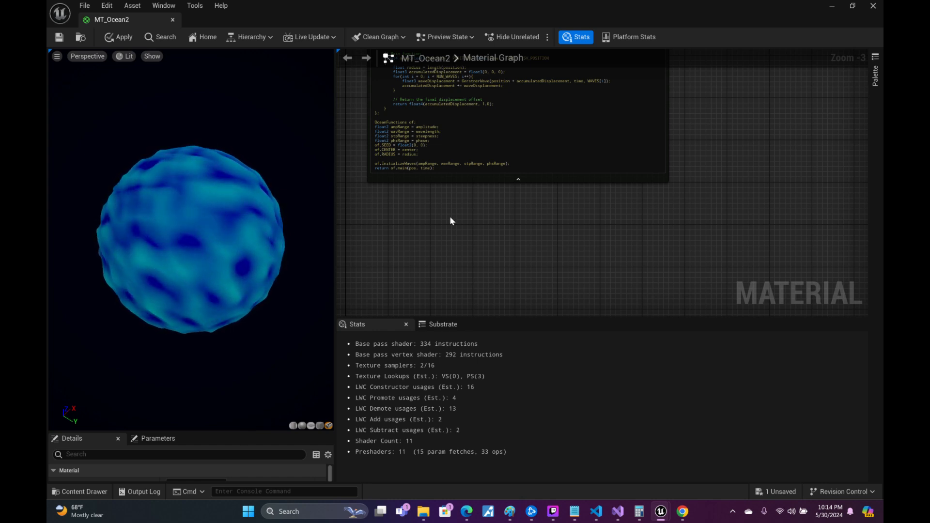
# - Set NUM_WAVES to 100 in the Custom node's code and commit the edit
pyautogui.moveTo(486, 103); pyautogui.dragTo(548, 315, button='right')
pyautogui.moveTo(458, 158); pyautogui.dragTo(430, 315, button='right')
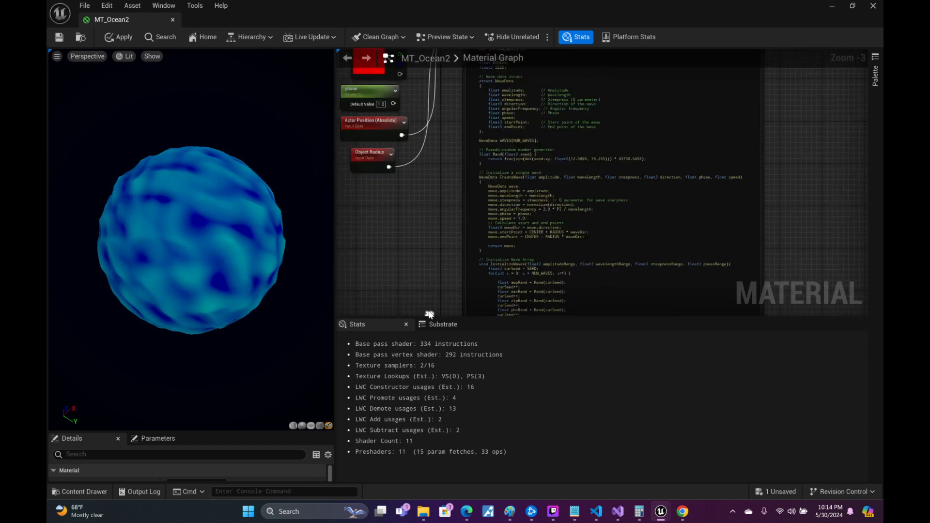
pyautogui.moveTo(452, 153); pyautogui.dragTo(446, 311, button='right')
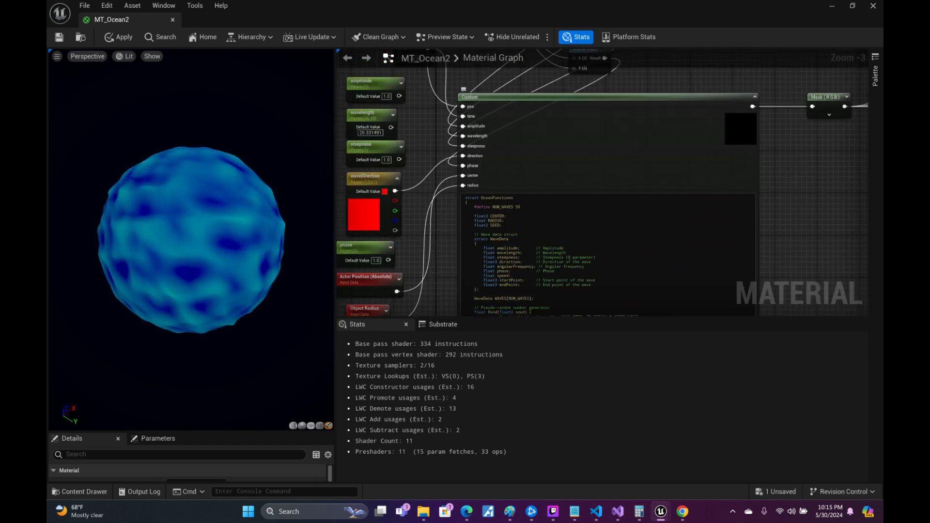
pyautogui.click(518, 207)
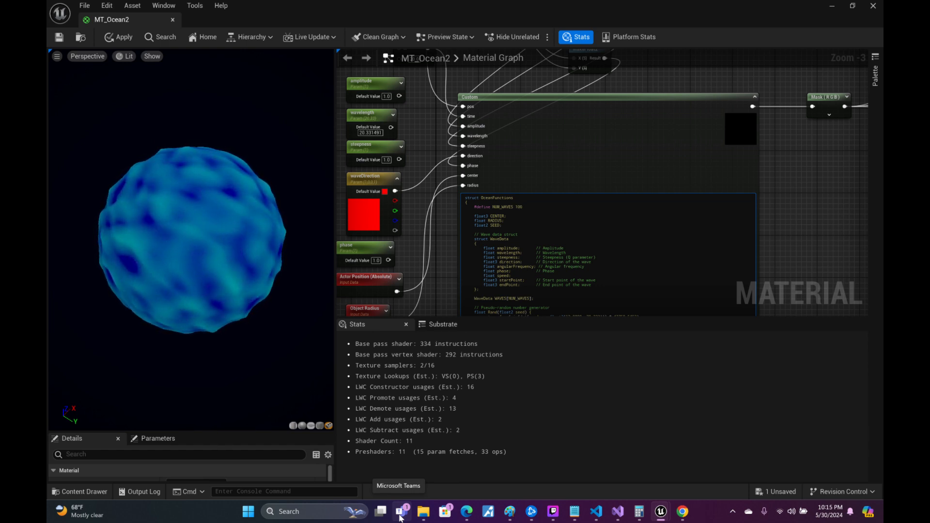
pyautogui.press('Return')
pyautogui.press('BackSpace')
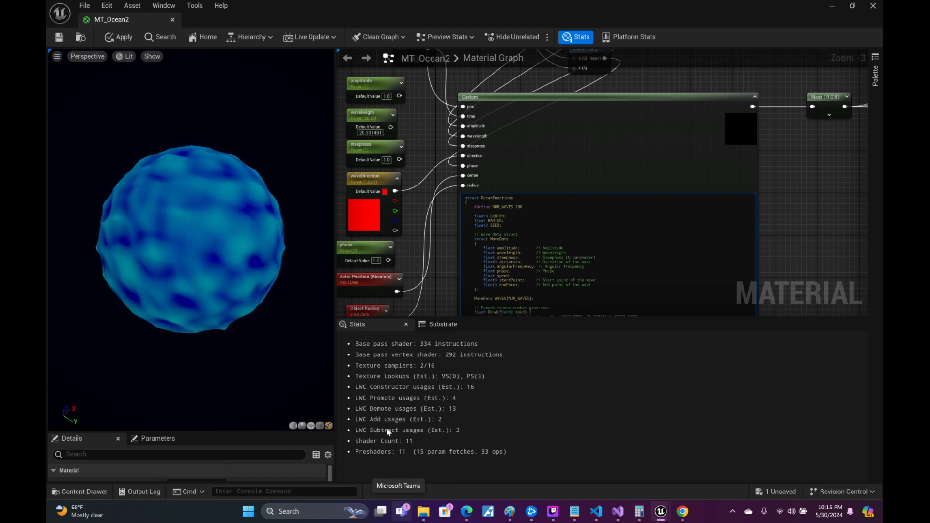
pyautogui.click(443, 225)
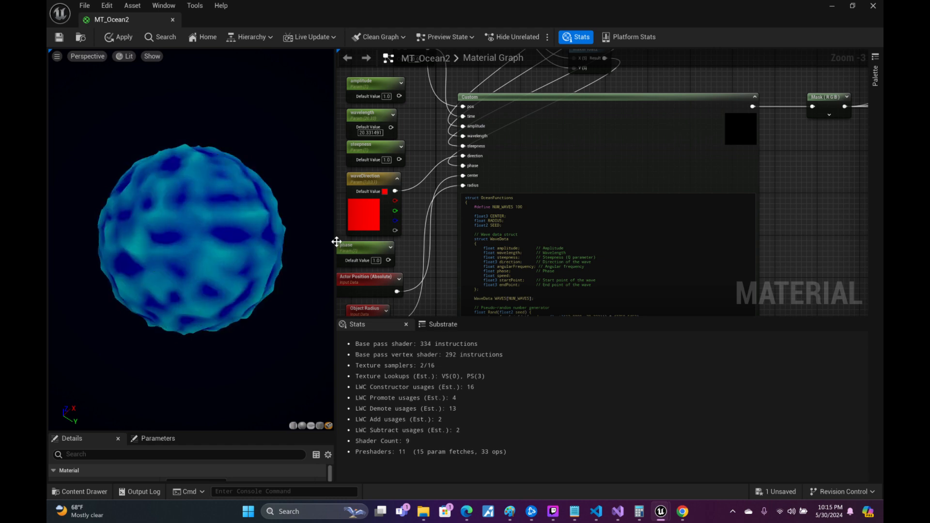
# - Enlarge the preview viewport, examine the displaced sphere from farther away, and bring the AmpRange/WavRange parameters into view
pyautogui.moveTo(431, 254); pyautogui.dragTo(582, 274)
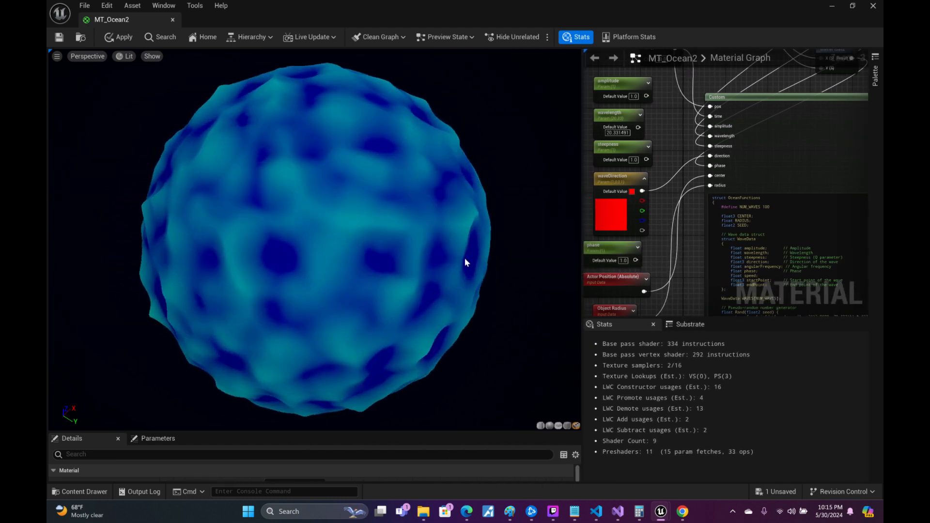
pyautogui.moveTo(370, 228); pyautogui.dragTo(371, 189, button='right')
pyautogui.moveTo(482, 184)
pyautogui.mouseDown(button='right')
pyautogui.moveTo(482, 257)
pyautogui.moveTo(481, 245)
pyautogui.mouseUp(button='right')
pyautogui.moveTo(693, 206); pyautogui.dragTo(638, 316, button='right')
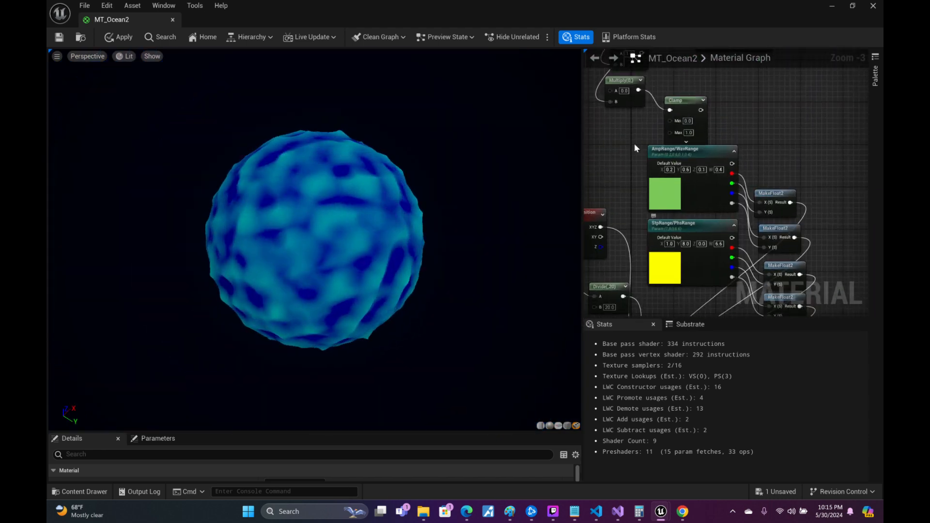
# - Set the W component of the AmpRange/WavRange parameter's default value to 0.6
pyautogui.click(720, 170)
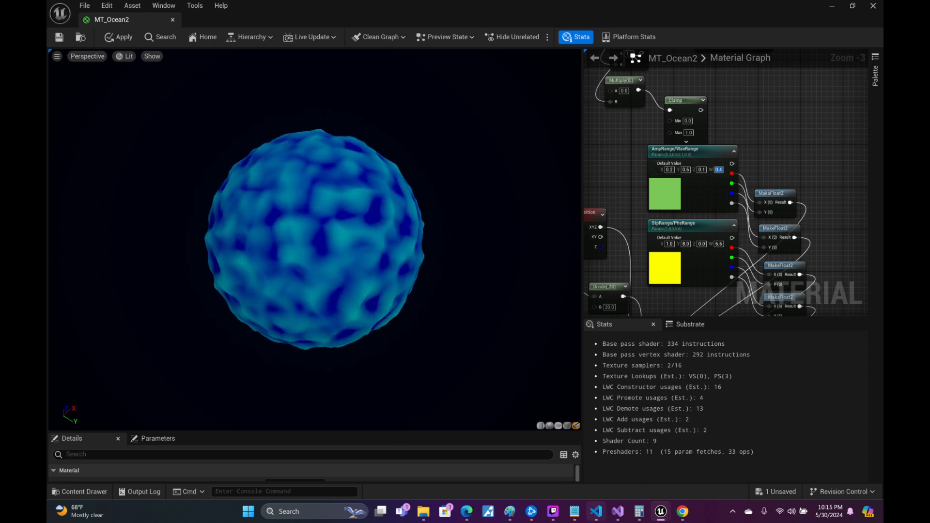
pyautogui.write('.6')
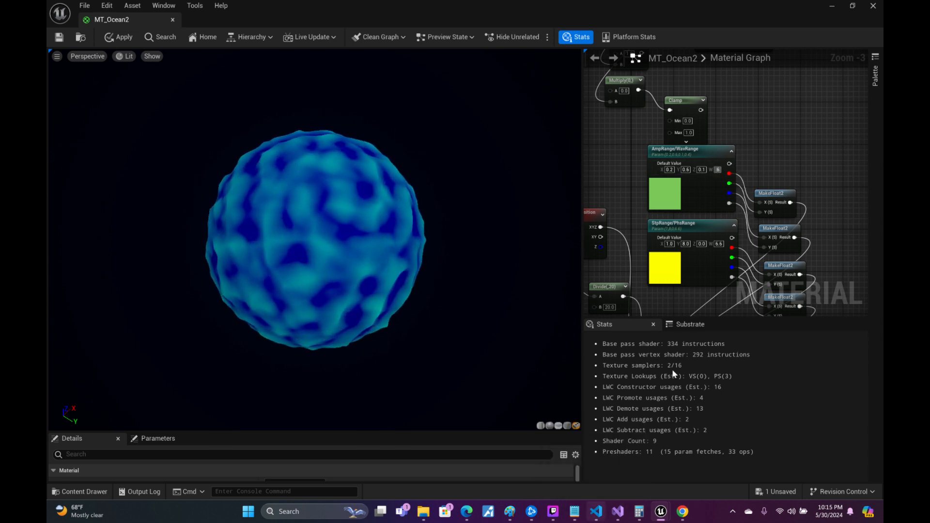
pyautogui.click(786, 119)
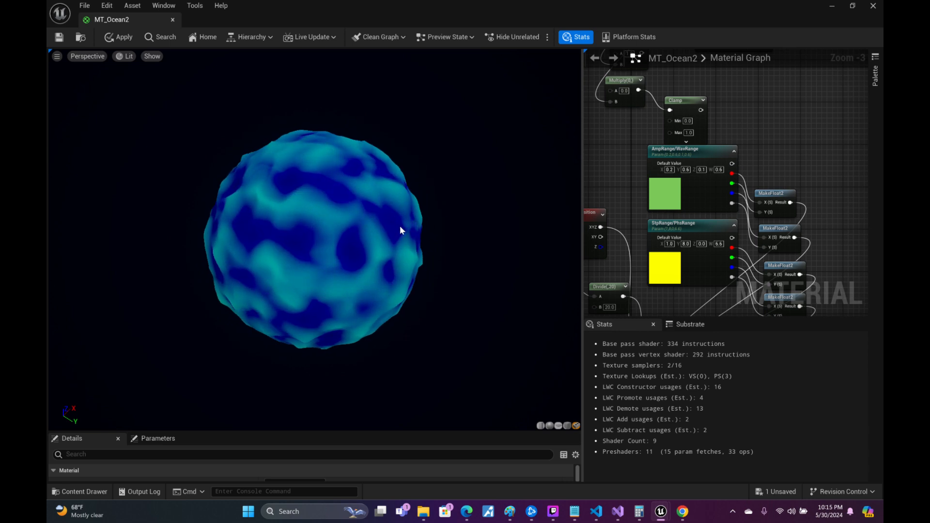
# - Try a Z component of 0.05 in the AmpRange/WavRange parameter's default value
pyautogui.scroll(5, 366, 234)
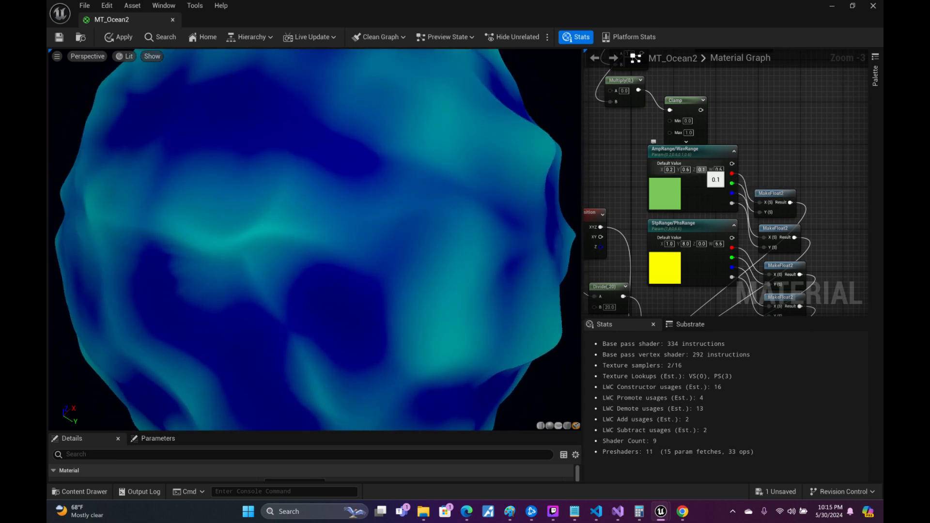
pyautogui.click(701, 170)
pyautogui.write('0.05')
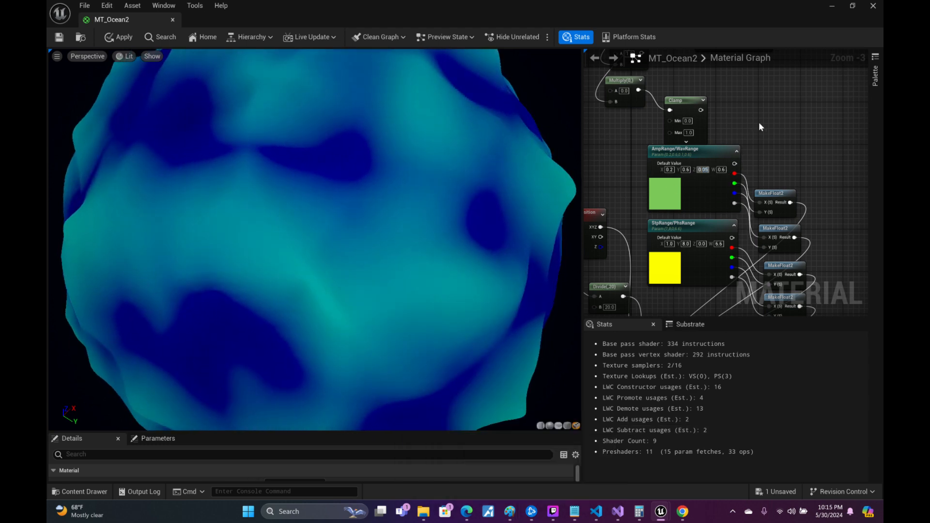
pyautogui.press('Return')
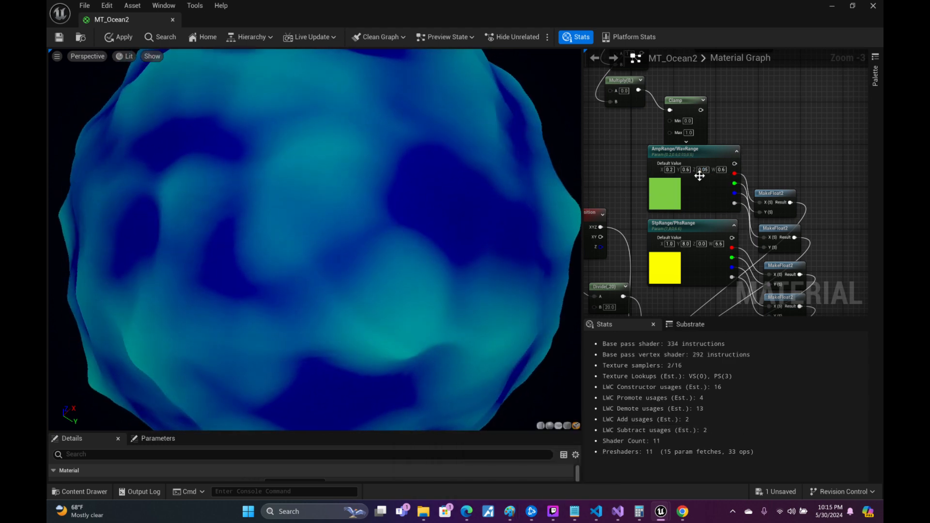
# - Set the Z component of the AmpRange/WavRange parameter to 0.01 and check the waves on the preview sphere
pyautogui.moveTo(706, 170); pyautogui.dragTo(709, 171)
pyautogui.write('1')
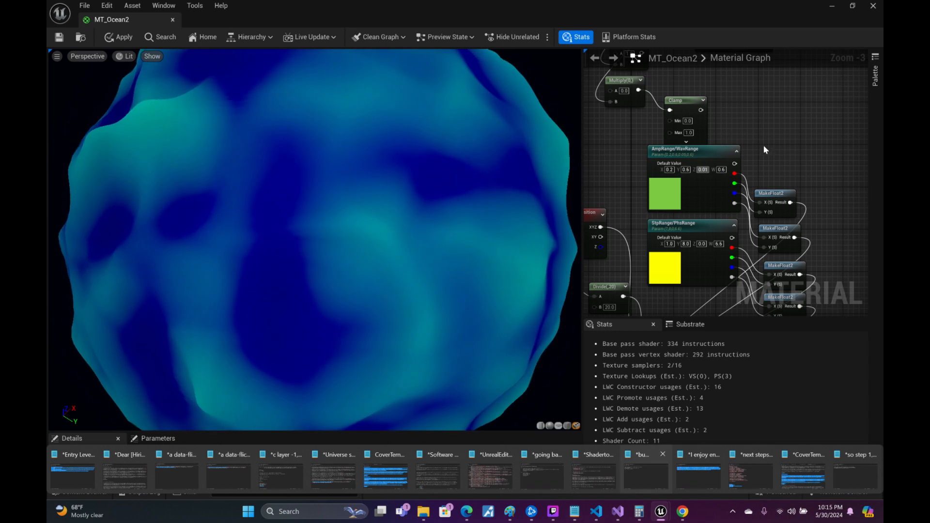
pyautogui.press('Return')
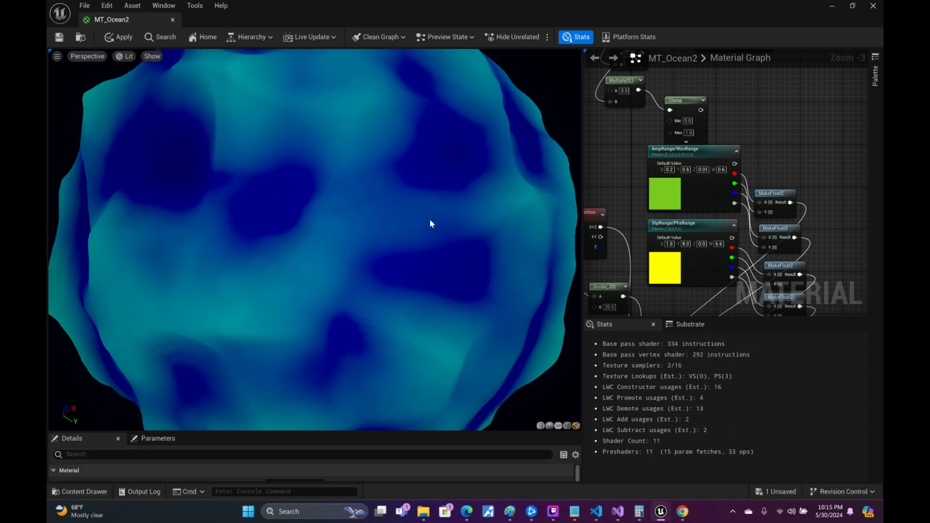
pyautogui.moveTo(400, 222); pyautogui.dragTo(399, 224)
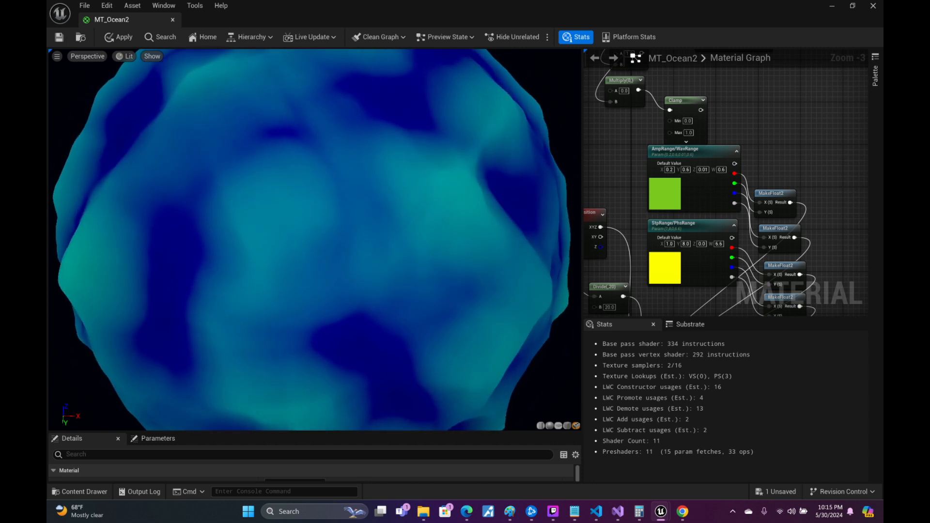
# - Set the AmpRange/WavRange parameter's Y component to 0.4 and its X component to 0.1
pyautogui.scroll(-5, 403, 228)
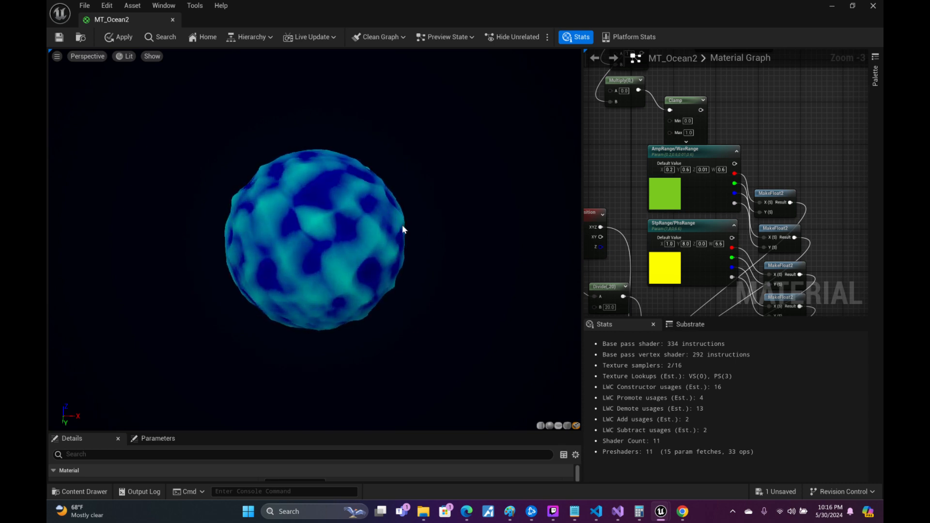
pyautogui.moveTo(315, 240); pyautogui.dragTo(315, 273, button='right')
pyautogui.moveTo(357, 189); pyautogui.dragTo(465, 190)
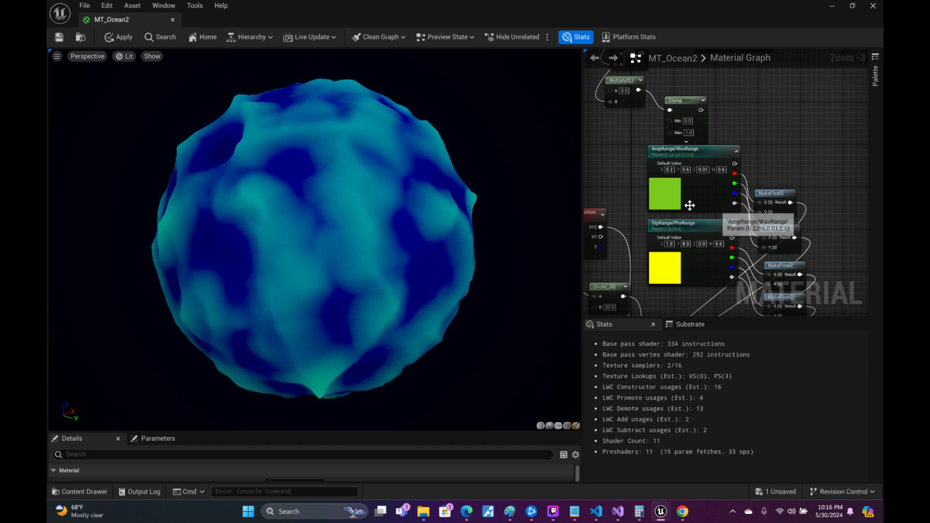
pyautogui.moveTo(389, 171)
pyautogui.mouseDown()
pyautogui.moveTo(378, 174)
pyautogui.moveTo(389, 170)
pyautogui.mouseUp()
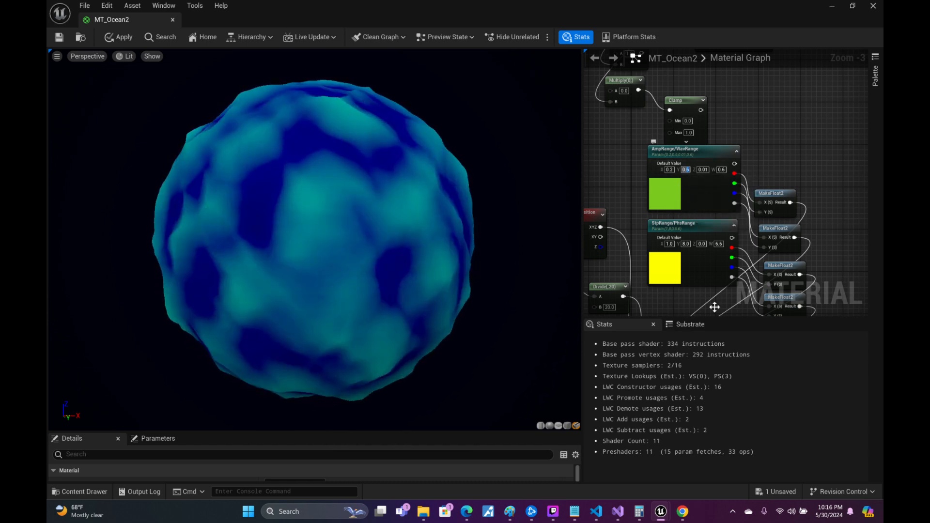
pyautogui.write('0.4')
pyautogui.press('Return')
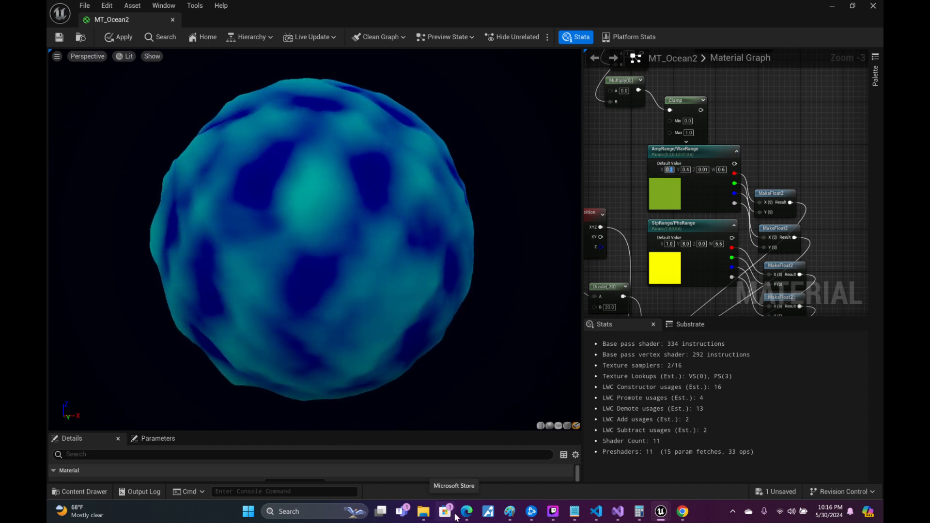
pyautogui.click(628, 160)
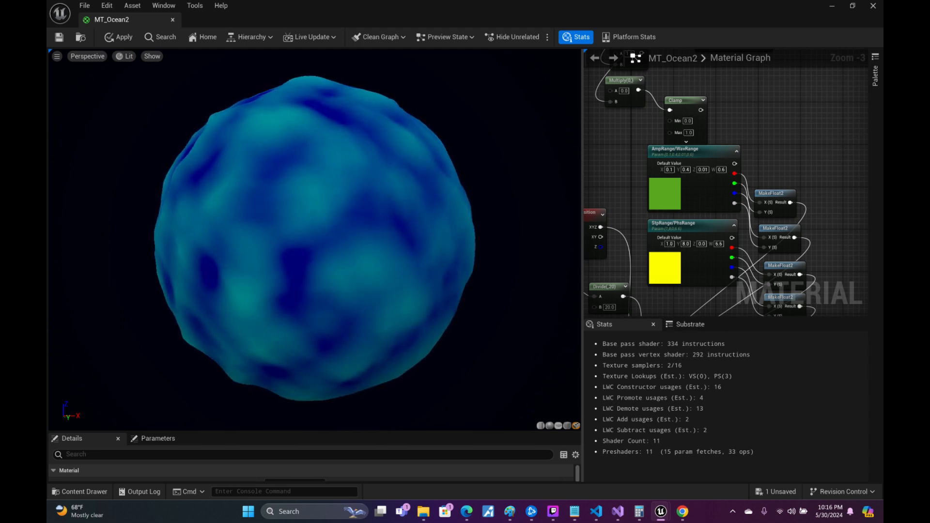
# - Inspect the waves around the preview sphere and set the AmpRange/WavRange parameter's X component to 0.15
pyautogui.moveTo(459, 200); pyautogui.dragTo(383, 201)
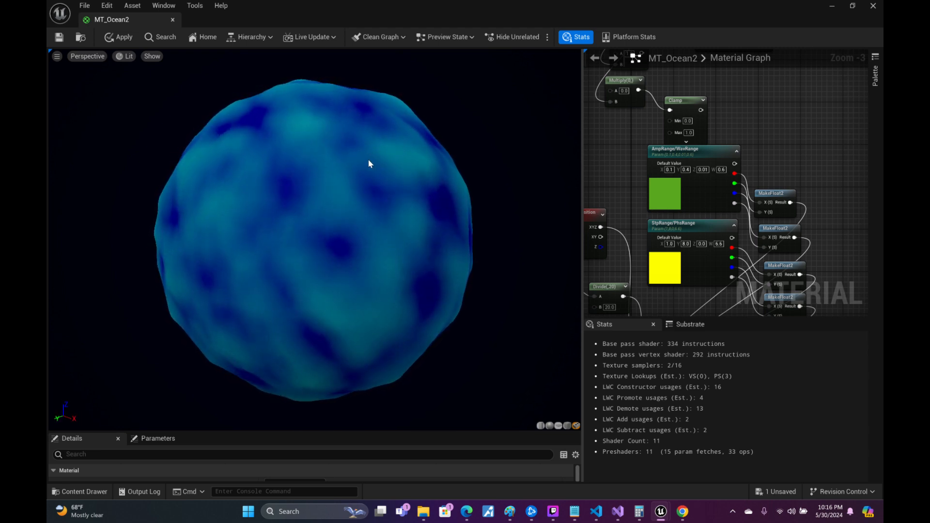
pyautogui.moveTo(372, 171); pyautogui.dragTo(376, 214)
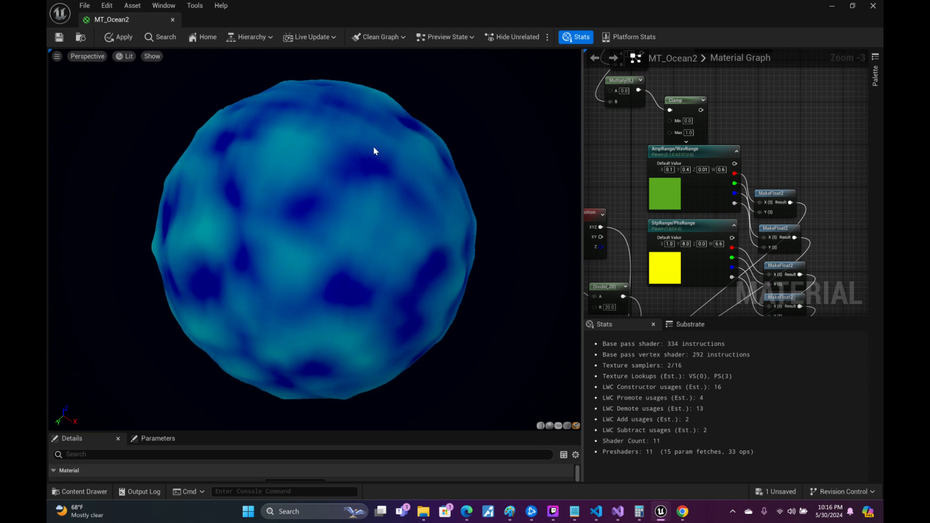
pyautogui.moveTo(374, 150); pyautogui.dragTo(428, 221)
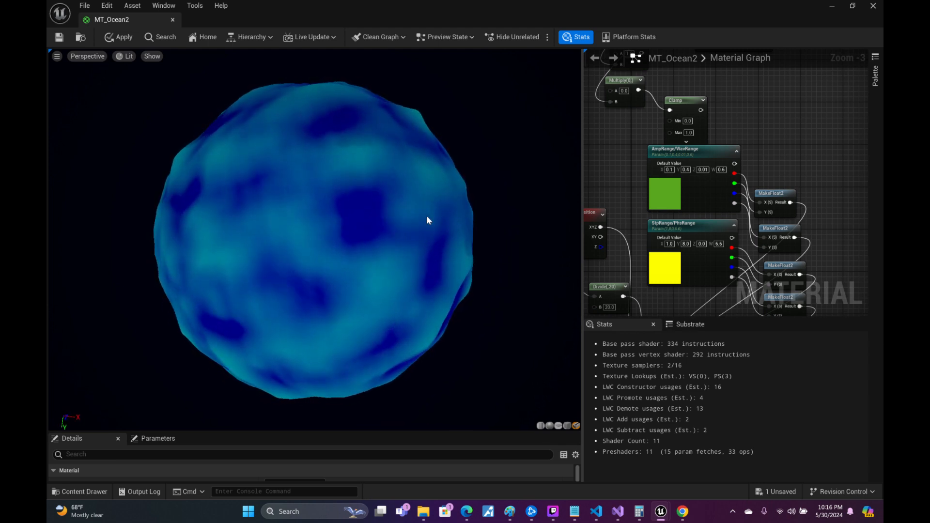
pyautogui.moveTo(427, 217); pyautogui.dragTo(376, 223, button='right')
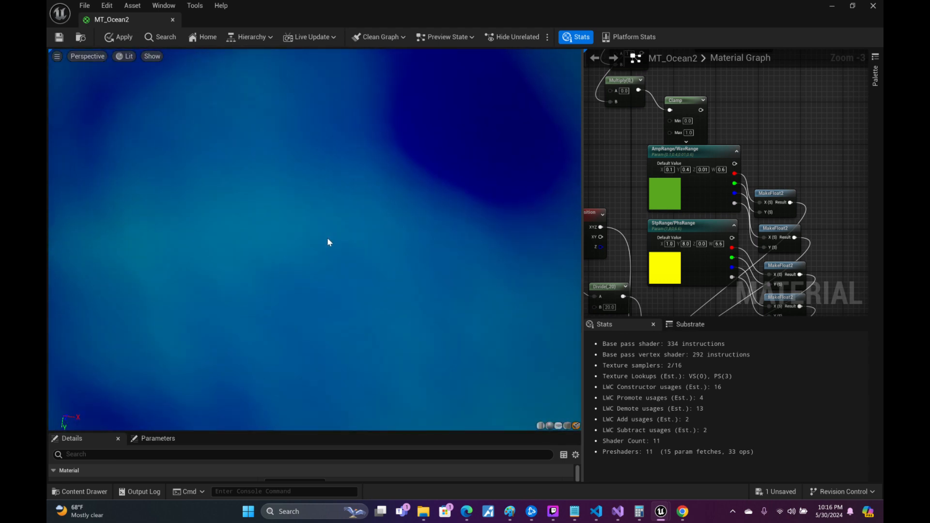
pyautogui.moveTo(327, 238); pyautogui.dragTo(243, 239, button='right')
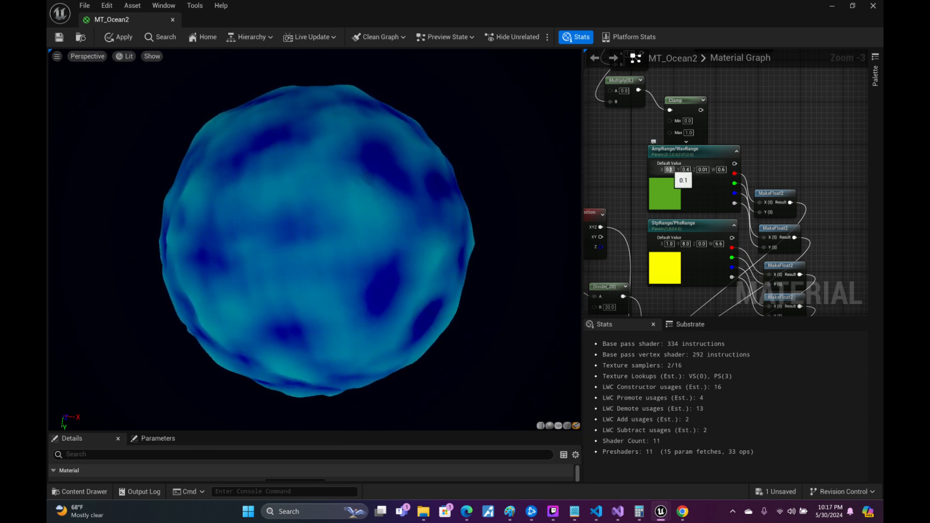
pyautogui.click(669, 170)
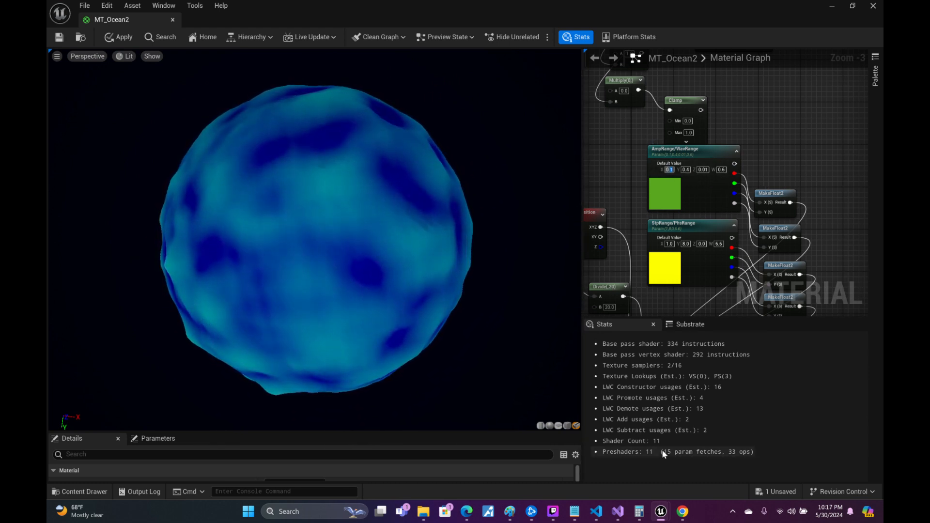
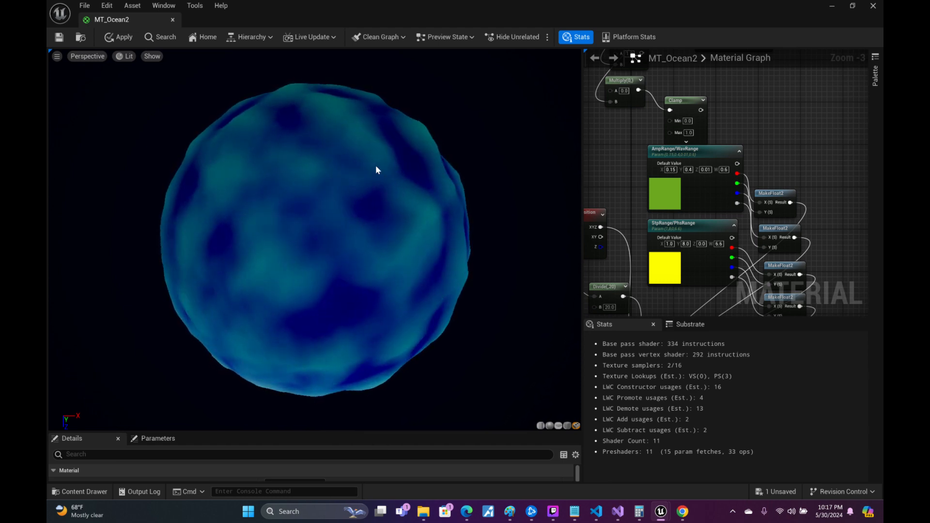
# - Examine the wave displacement on the preview sphere from several angles and distances
pyautogui.moveTo(376, 167); pyautogui.dragTo(449, 160)
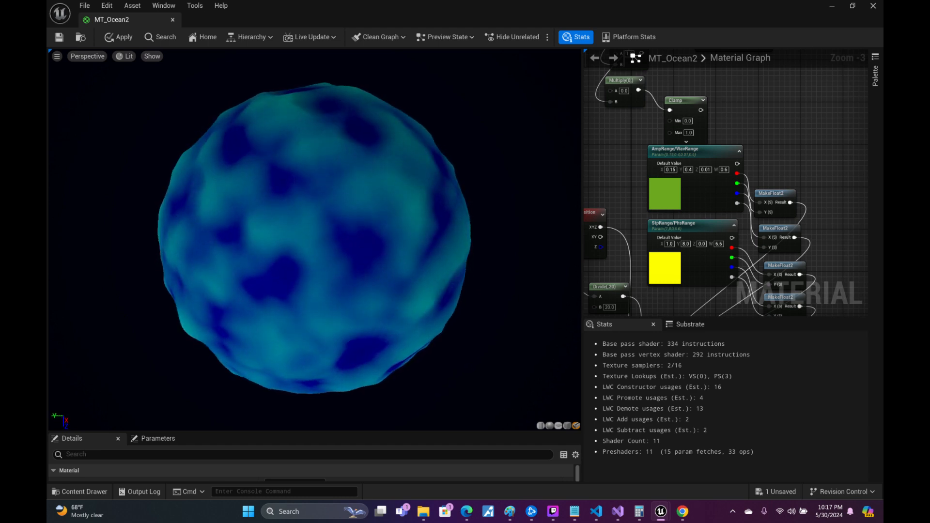
pyautogui.moveTo(449, 160); pyautogui.dragTo(449, 184, button='right')
pyautogui.moveTo(450, 162); pyautogui.dragTo(383, 144)
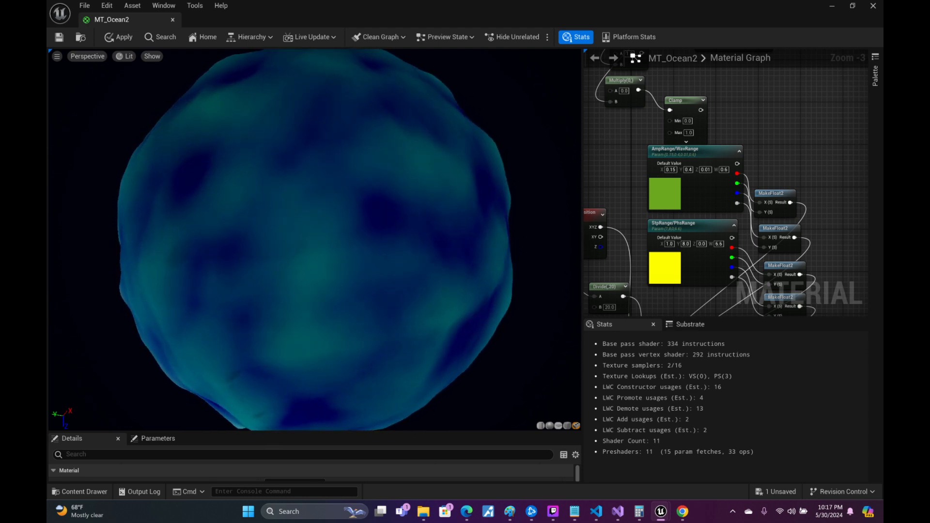
pyautogui.scroll(-3, 415, 145)
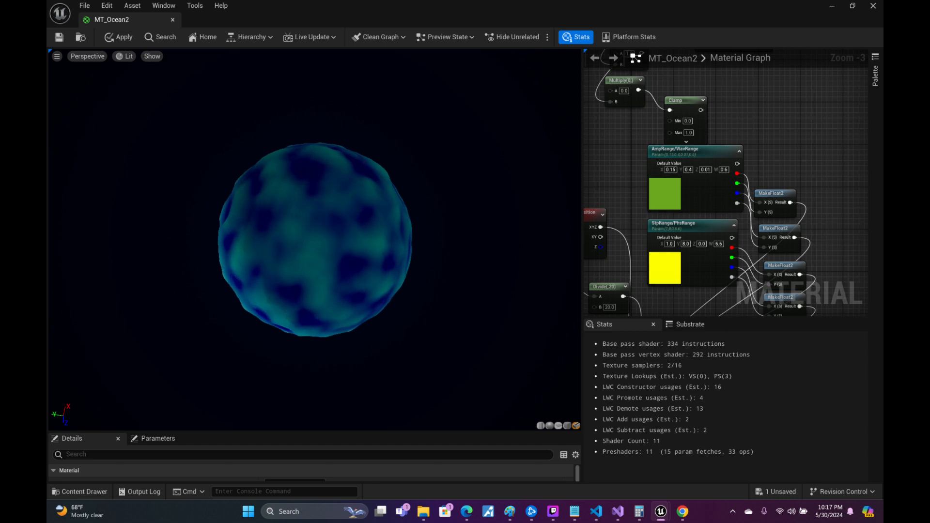
pyautogui.scroll(2, 405, 129)
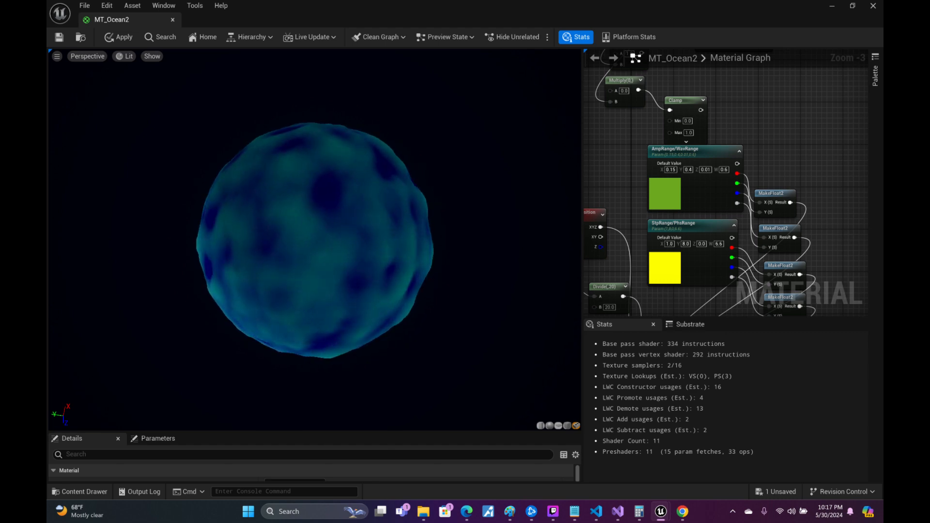
pyautogui.scroll(3, 361, 176)
pyautogui.moveTo(333, 155); pyautogui.dragTo(292, 152)
pyautogui.moveTo(302, 115); pyautogui.dragTo(335, 211)
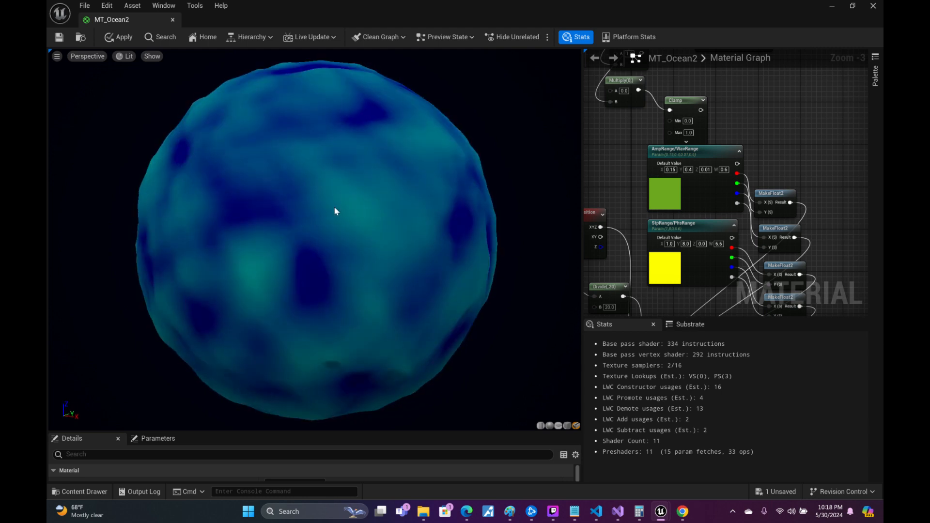
pyautogui.moveTo(350, 116); pyautogui.dragTo(439, 156)
# - Try a Roughness of 0.1 on the MT_Ocean2 output node and examine the sphere's highlights
pyautogui.moveTo(834, 232); pyautogui.dragTo(611, 97, button='right')
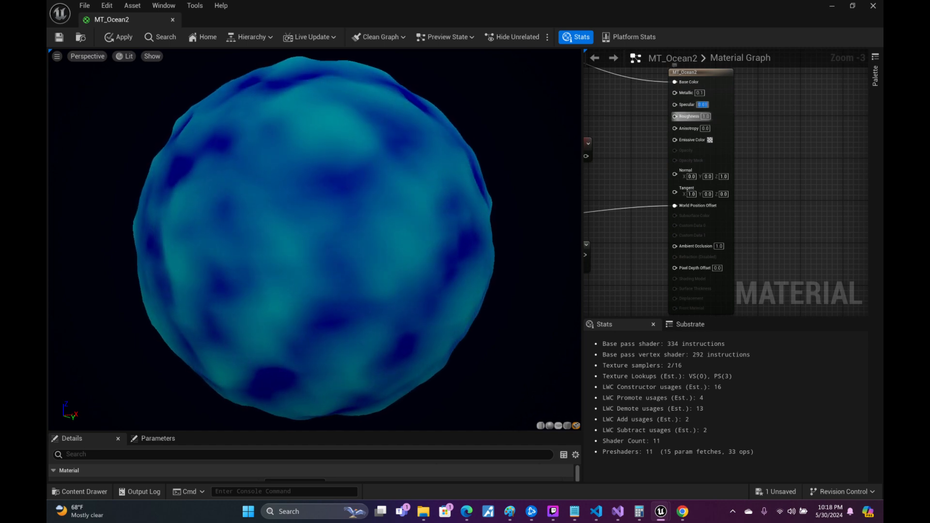
pyautogui.write('0.1')
pyautogui.press('Return')
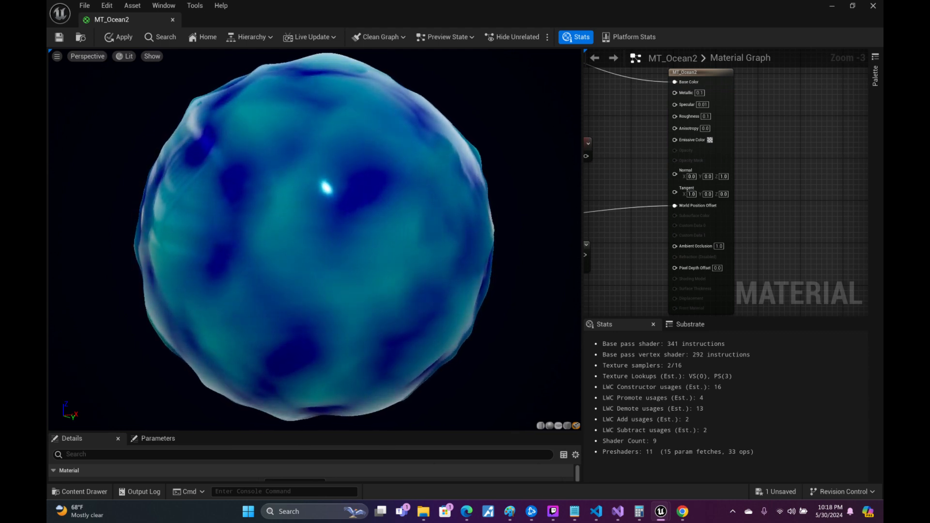
pyautogui.moveTo(412, 147); pyautogui.dragTo(349, 157)
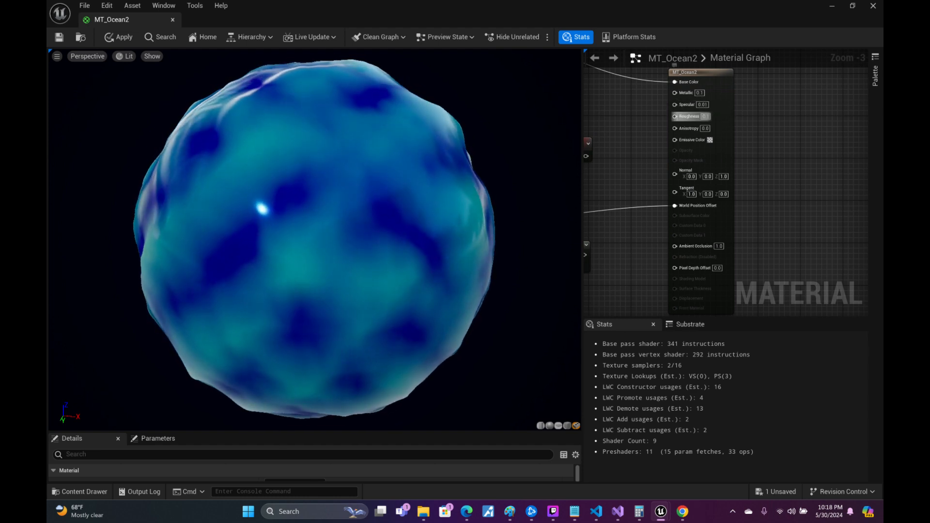
# - Set the Roughness on the MT_Ocean2 output node to 0.3 and check the sphere's highlights
pyautogui.moveTo(707, 117); pyautogui.dragTo(713, 118)
pyautogui.write('3')
pyautogui.press('Return')
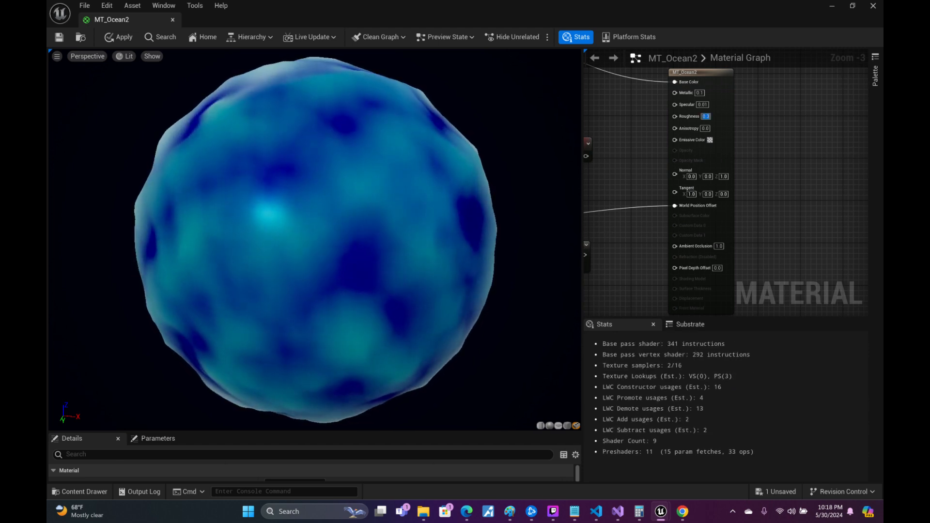
pyautogui.moveTo(440, 216); pyautogui.dragTo(615, 152)
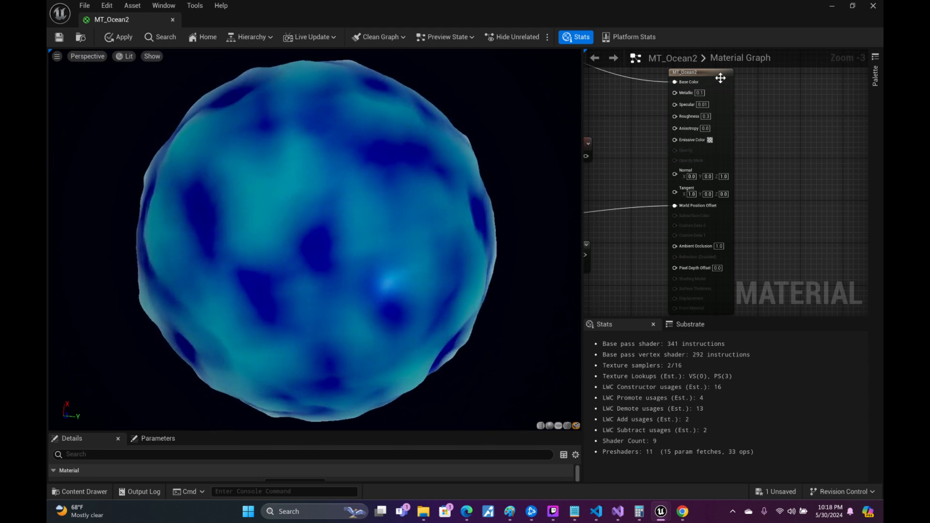
# - Set NUM_WAVES to 50 in the Custom node's code, commit the edit and check the recompiled sphere
pyautogui.moveTo(721, 75); pyautogui.dragTo(758, 72)
pyautogui.moveTo(783, 73); pyautogui.dragTo(865, 53, button='right')
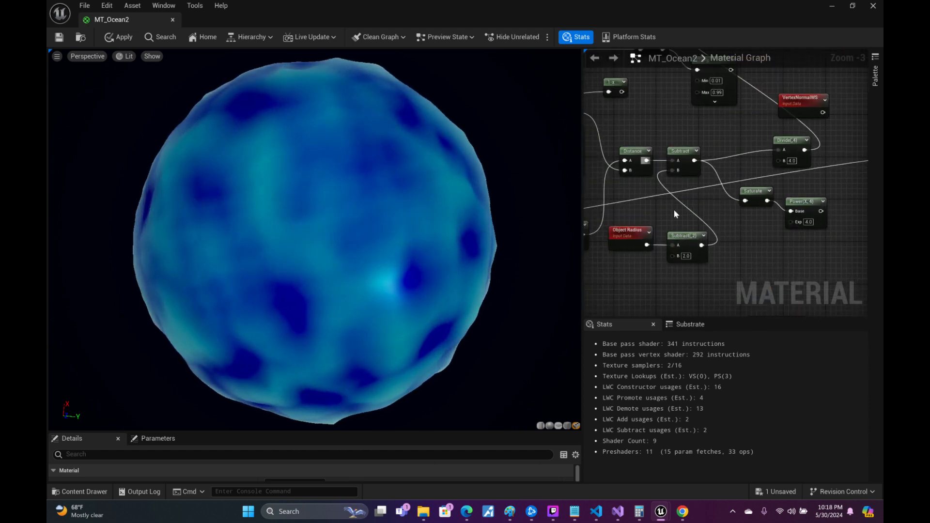
pyautogui.moveTo(675, 211); pyautogui.dragTo(866, 95, button='right')
pyautogui.moveTo(788, 184); pyautogui.dragTo(867, 123, button='right')
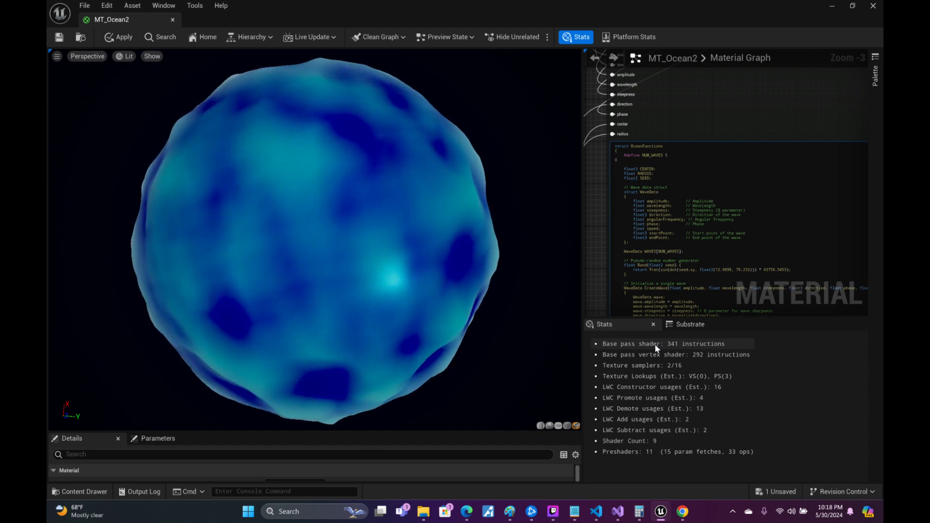
pyautogui.click(600, 174)
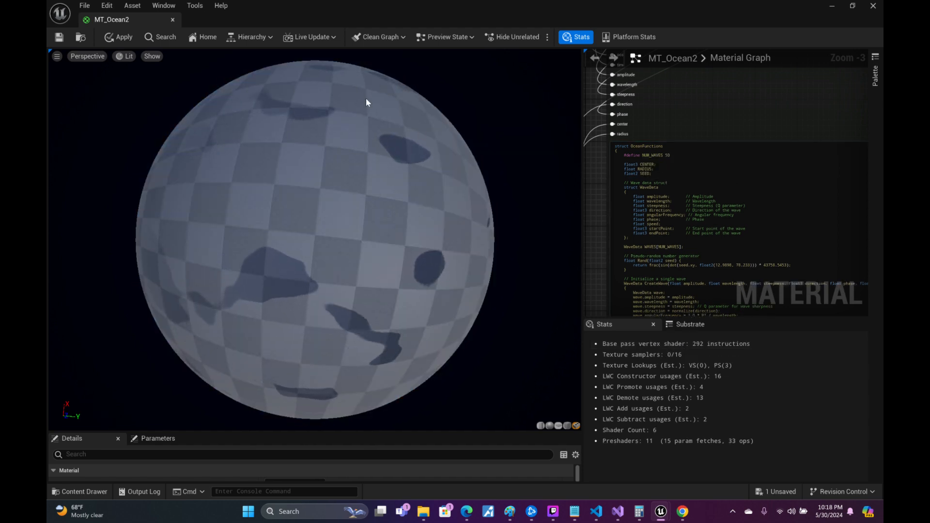
pyautogui.moveTo(365, 101); pyautogui.dragTo(391, 144)
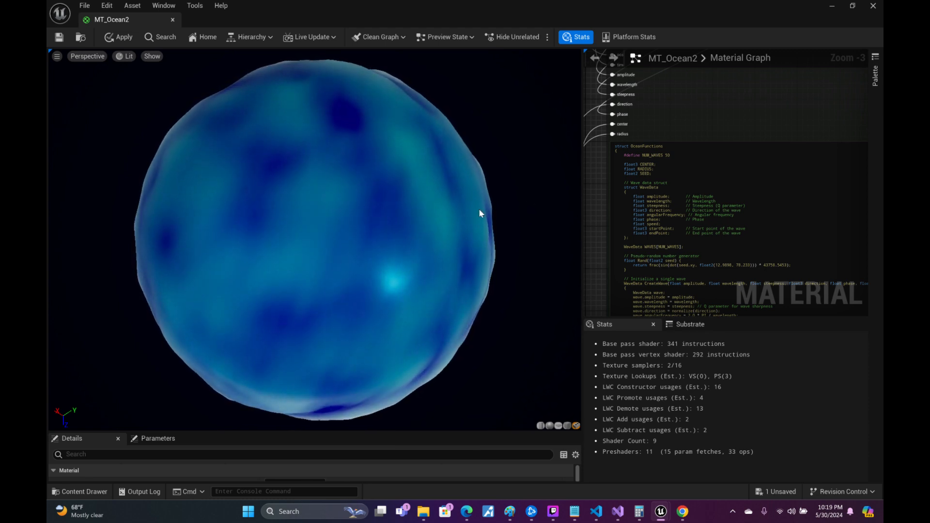
# - Set the Z default value of the AmpRange/WavRange parameter to 0.1
pyautogui.moveTo(479, 210); pyautogui.dragTo(509, 212)
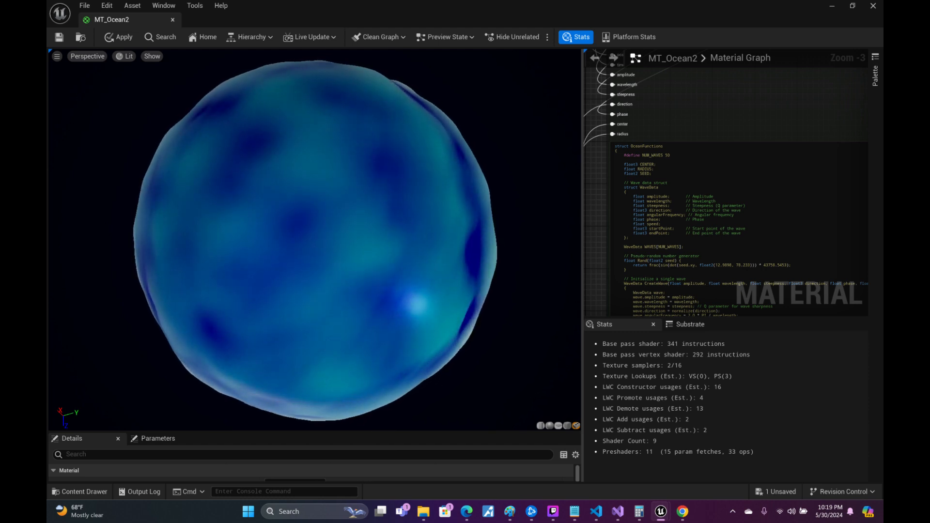
pyautogui.moveTo(315, 240); pyautogui.dragTo(87, 247)
pyautogui.moveTo(437, 271); pyautogui.dragTo(471, 190)
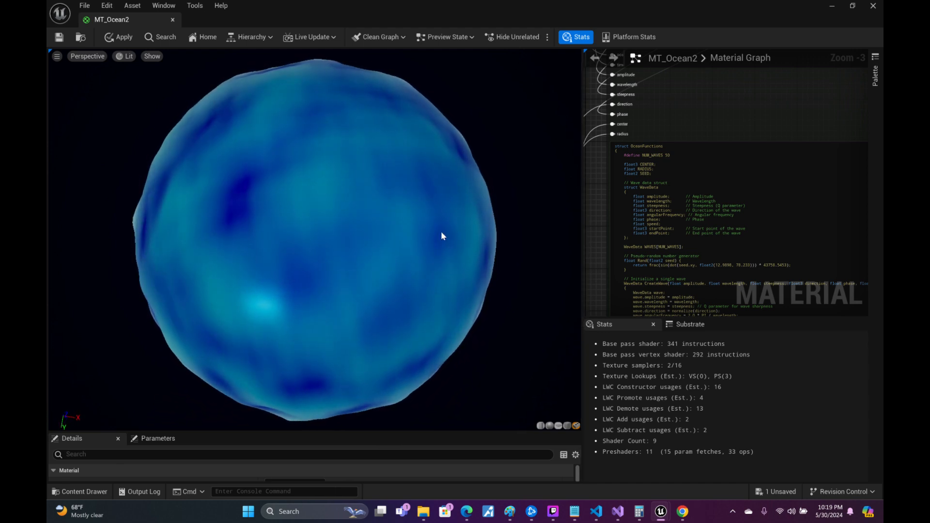
pyautogui.moveTo(616, 157); pyautogui.dragTo(670, 406, button='right')
pyautogui.moveTo(621, 51); pyautogui.dragTo(657, 167, button='right')
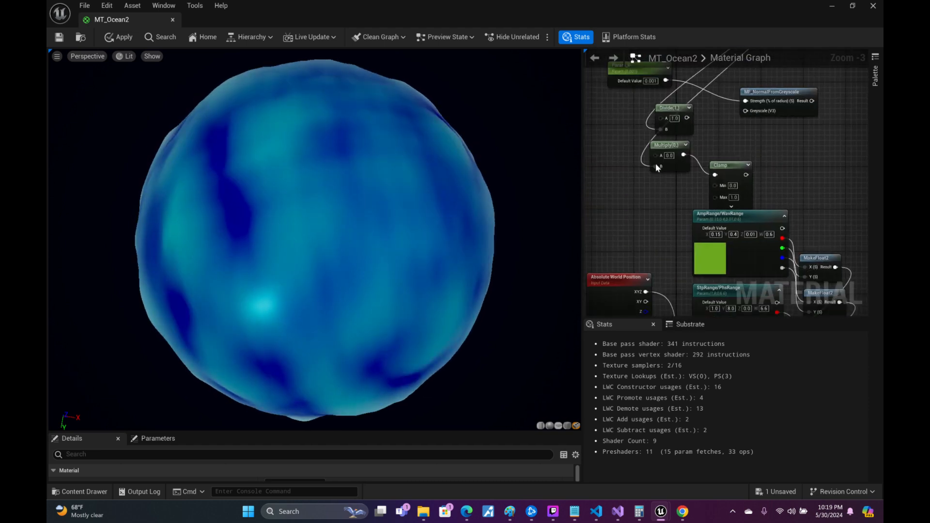
pyautogui.moveTo(674, 239); pyautogui.dragTo(636, 158, button='right')
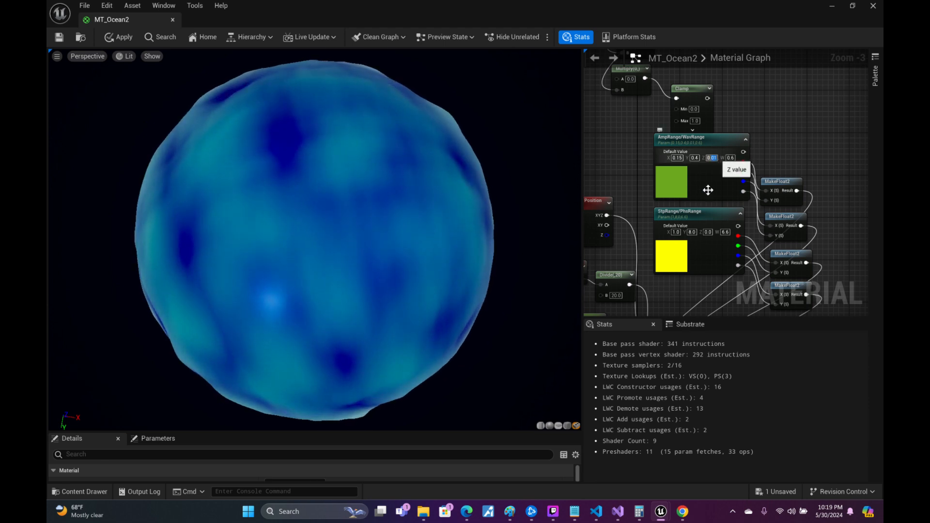
pyautogui.write('1')
pyautogui.click(771, 121)
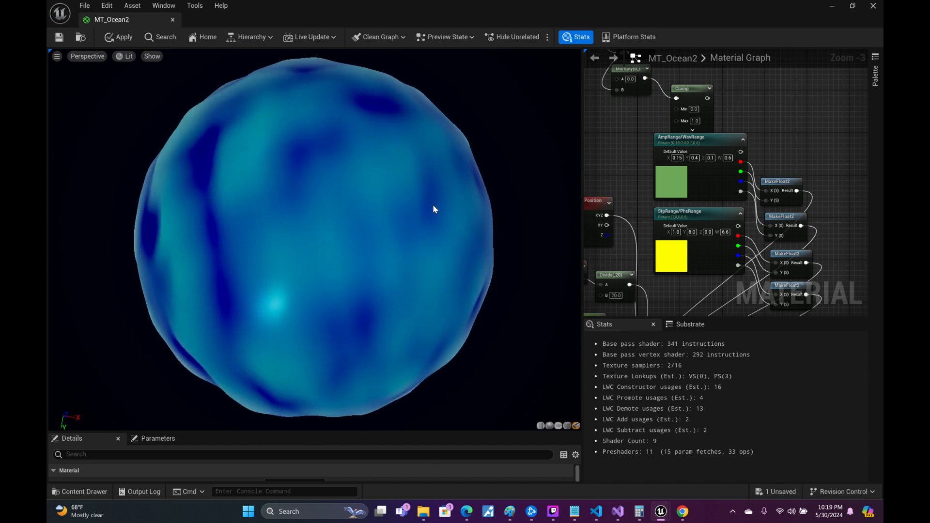
# - Examine the wave displacement and surface shading on the preview sphere from several sides
pyautogui.moveTo(373, 189); pyautogui.dragTo(315, 189)
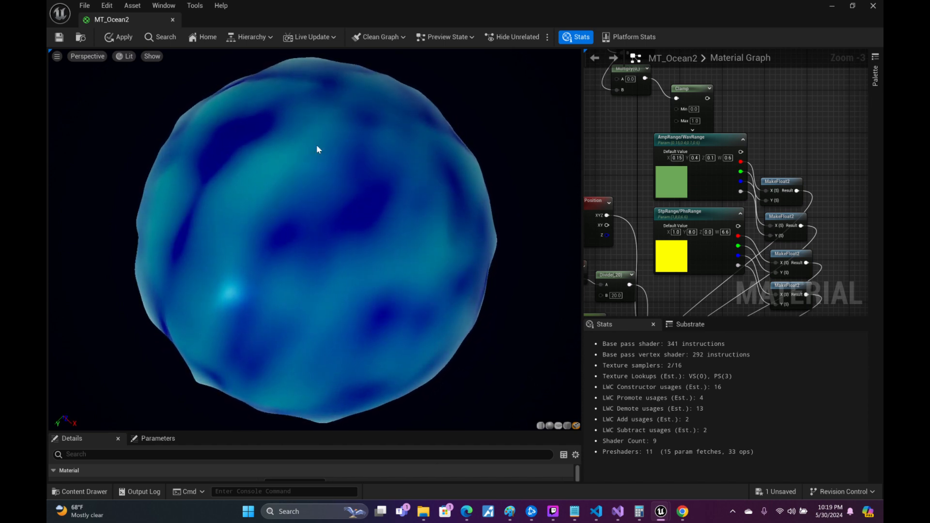
pyautogui.moveTo(303, 119); pyautogui.dragTo(356, 74)
pyautogui.moveTo(452, 152); pyautogui.dragTo(421, 167)
pyautogui.moveTo(494, 141); pyautogui.dragTo(451, 126)
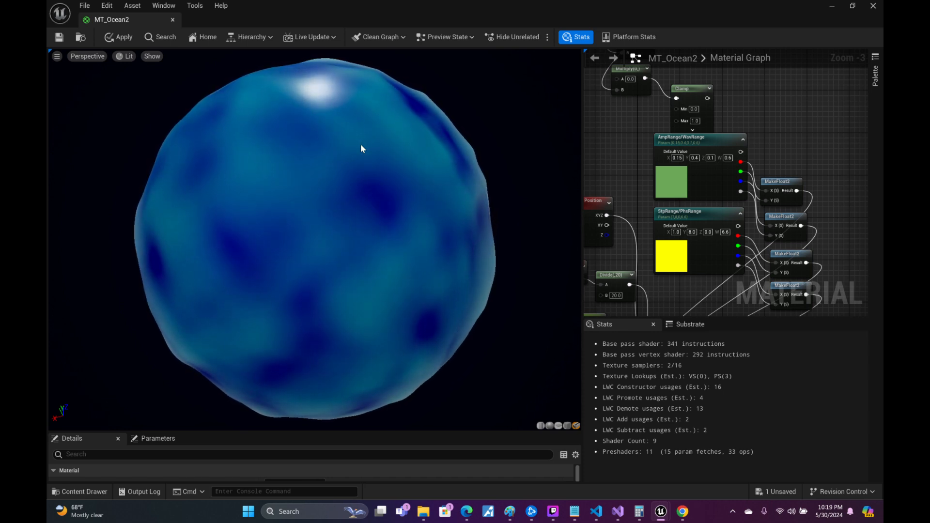
pyautogui.moveTo(361, 144); pyautogui.dragTo(345, 162)
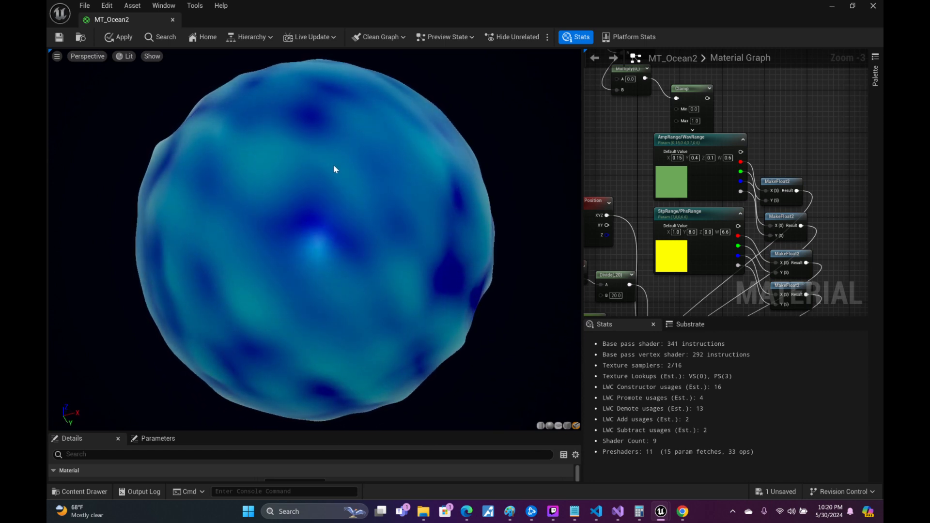
pyautogui.moveTo(444, 247)
pyautogui.mouseDown()
pyautogui.moveTo(353, 208)
pyautogui.moveTo(439, 241)
pyautogui.mouseUp()
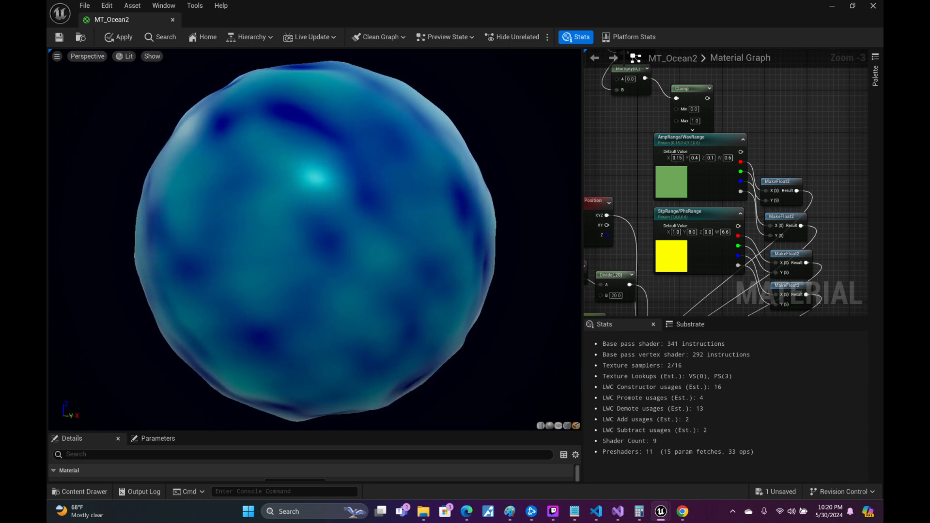
# - Try a WAVES array size of NUM_WAVES * 2 in the Custom node's code
pyautogui.moveTo(754, 107); pyautogui.dragTo(732, 62, button='right')
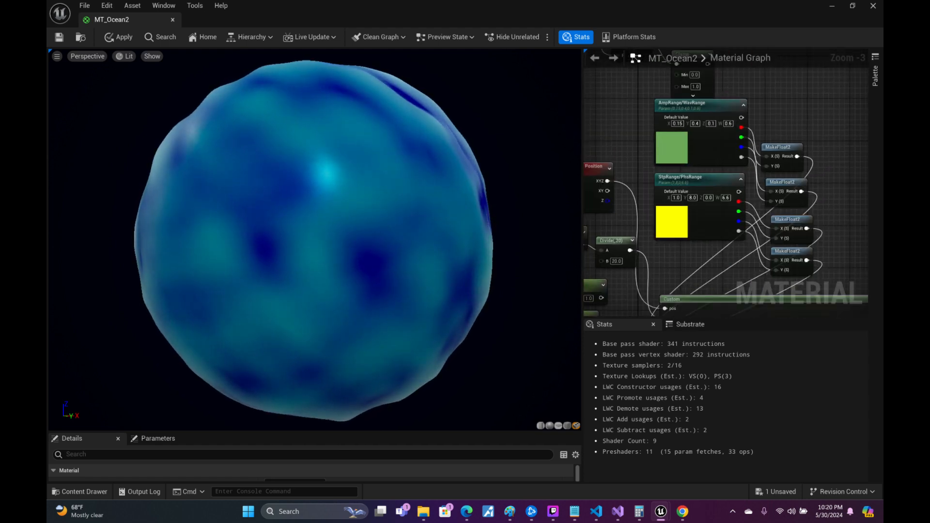
pyautogui.moveTo(751, 306); pyautogui.dragTo(727, 64, button='right')
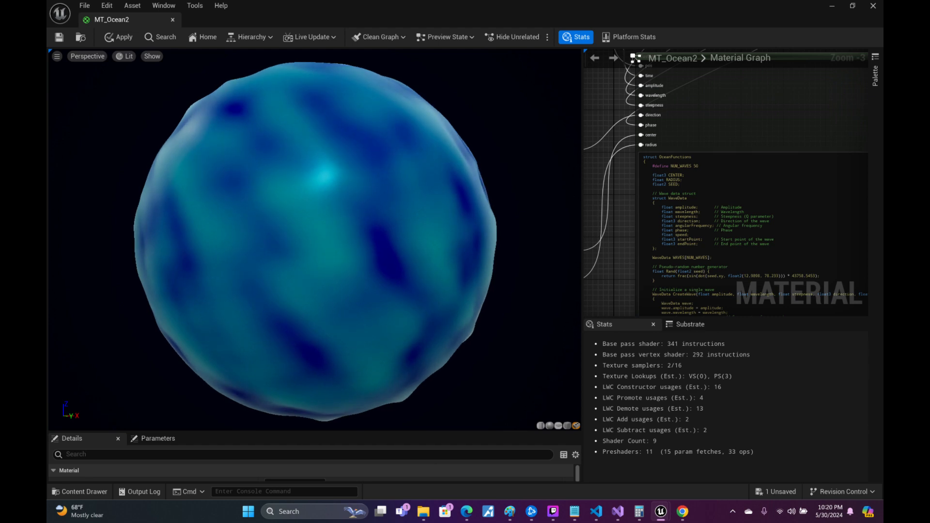
pyautogui.moveTo(612, 261); pyautogui.dragTo(593, 164, button='right')
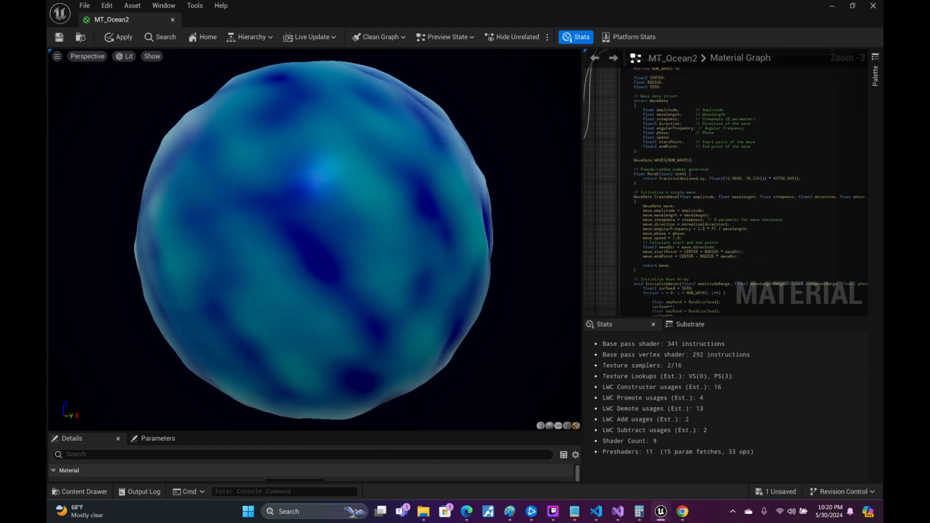
pyautogui.moveTo(613, 288); pyautogui.dragTo(654, 315, button='right')
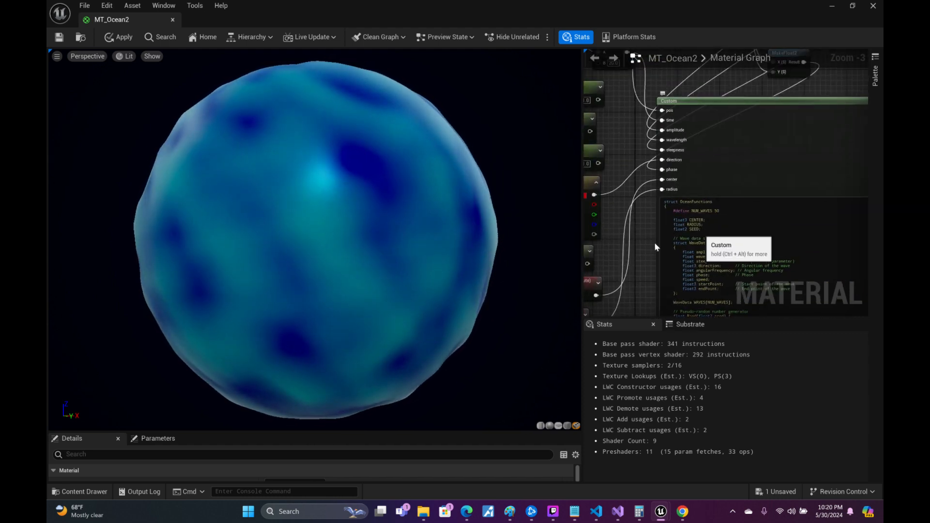
pyautogui.moveTo(642, 259); pyautogui.dragTo(610, 166, button='right')
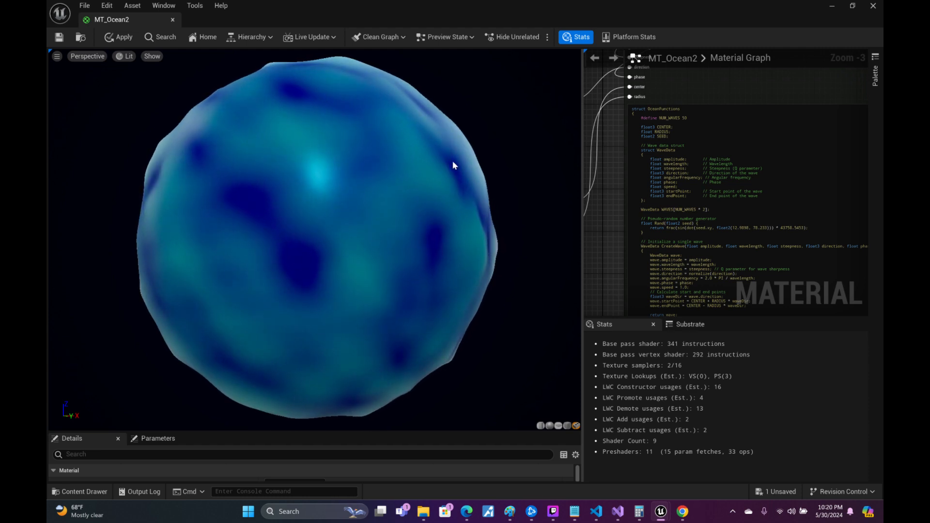
pyautogui.moveTo(529, 162); pyautogui.dragTo(553, 276)
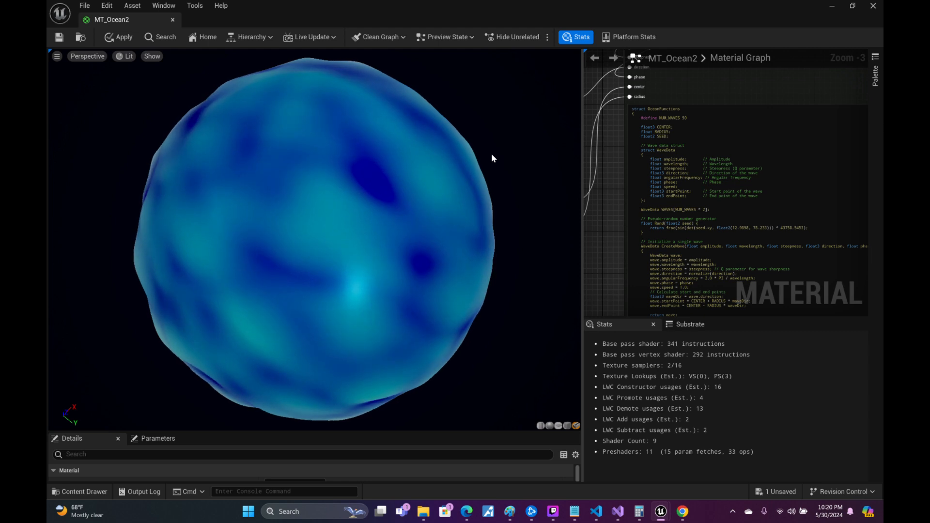
# - Add a blank line after the for loop in the Custom node's InitializeWaves function and highlight the whole loop
pyautogui.moveTo(588, 247); pyautogui.dragTo(570, 116, button='right')
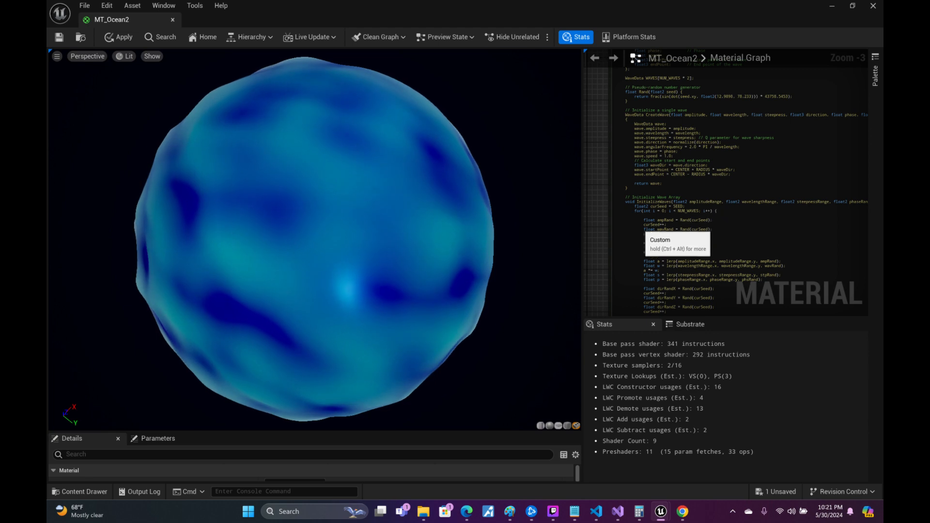
pyautogui.moveTo(597, 239); pyautogui.dragTo(597, 111, button='right')
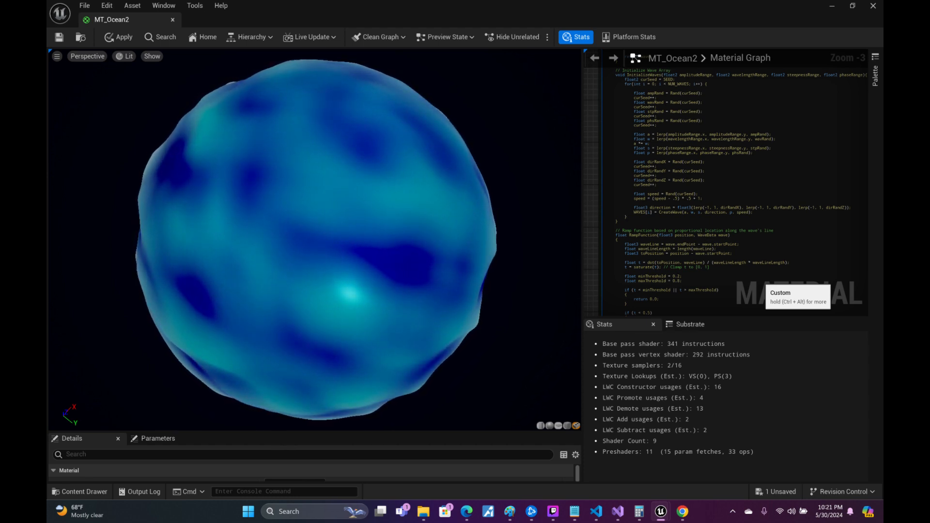
pyautogui.press('Return')
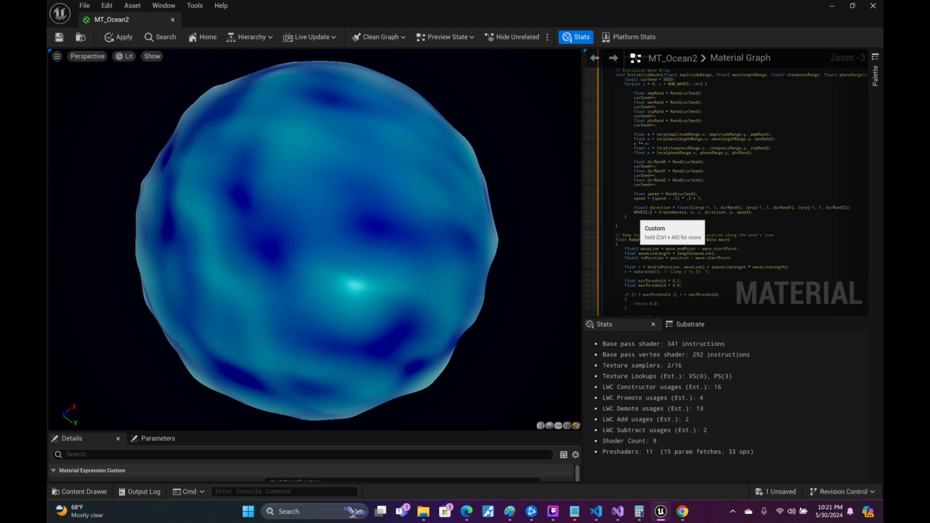
pyautogui.moveTo(628, 217); pyautogui.dragTo(606, 92)
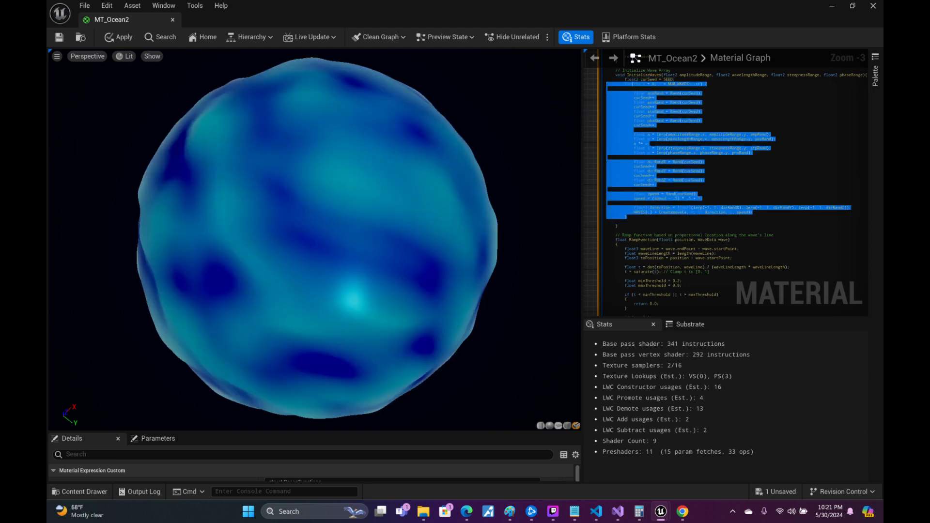
pyautogui.click(784, 150)
# - Review the Custom node's code, from the NUM_WAVES definition and WaveData struct to the CreateWave and InitializeWaves functions
pyautogui.scroll(3, 685, 128)
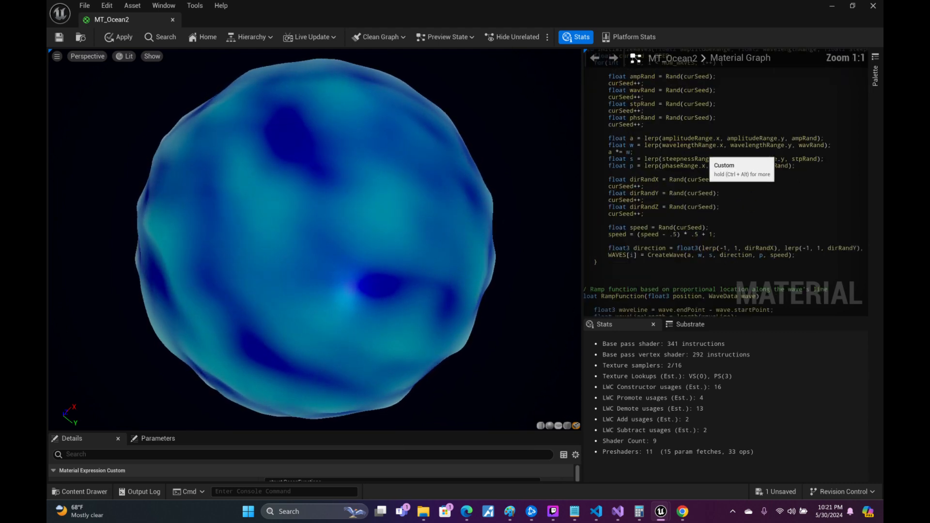
pyautogui.scroll(-4, 709, 156)
pyautogui.scroll(4, 644, 258)
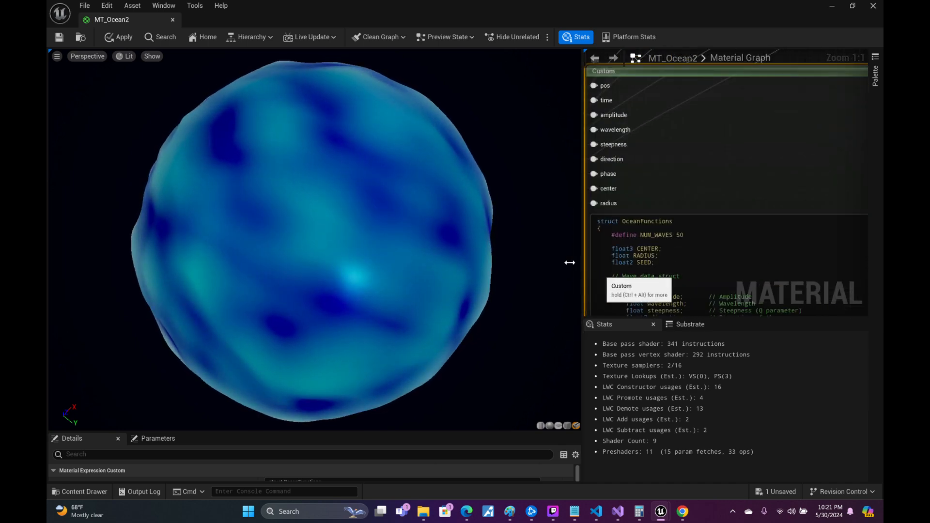
pyautogui.scroll(-2, 658, 202)
pyautogui.scroll(-1, 635, 216)
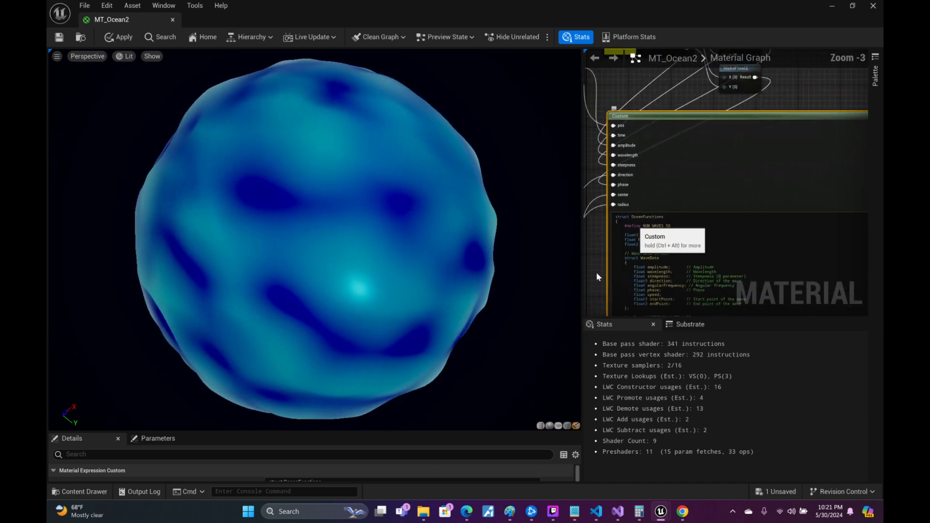
pyautogui.scroll(2, 698, 213)
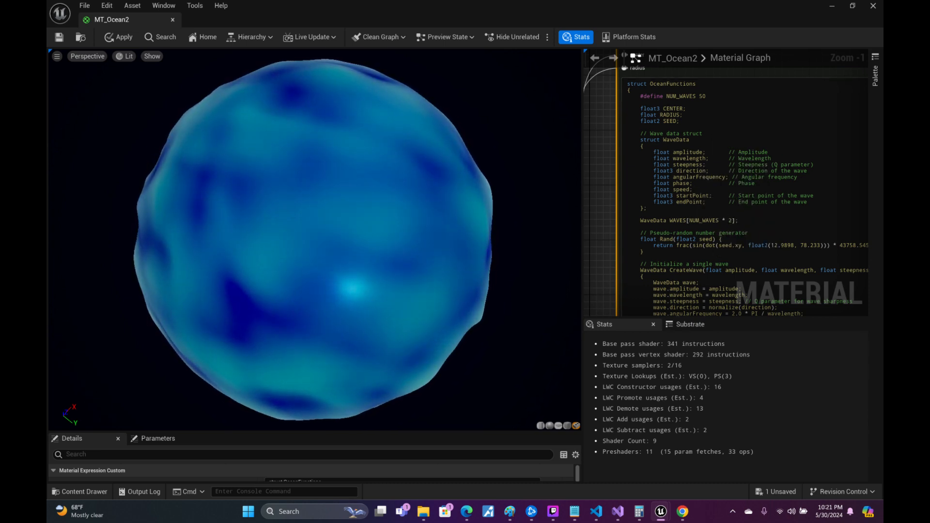
pyautogui.moveTo(388, 176)
pyautogui.mouseDown()
pyautogui.moveTo(344, 209)
pyautogui.moveTo(390, 178)
pyautogui.moveTo(335, 151)
pyautogui.moveTo(364, 77)
pyautogui.moveTo(473, 205)
pyautogui.moveTo(422, 248)
pyautogui.moveTo(391, 331)
pyautogui.moveTo(328, 315)
pyautogui.moveTo(231, 210)
pyautogui.mouseUp()
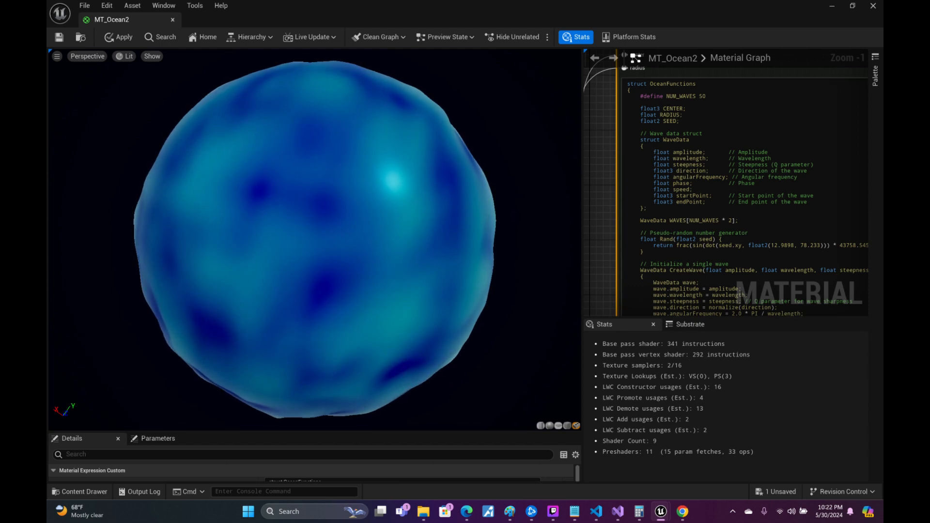
pyautogui.scroll(-4, 712, 220)
pyautogui.scroll(6, 713, 221)
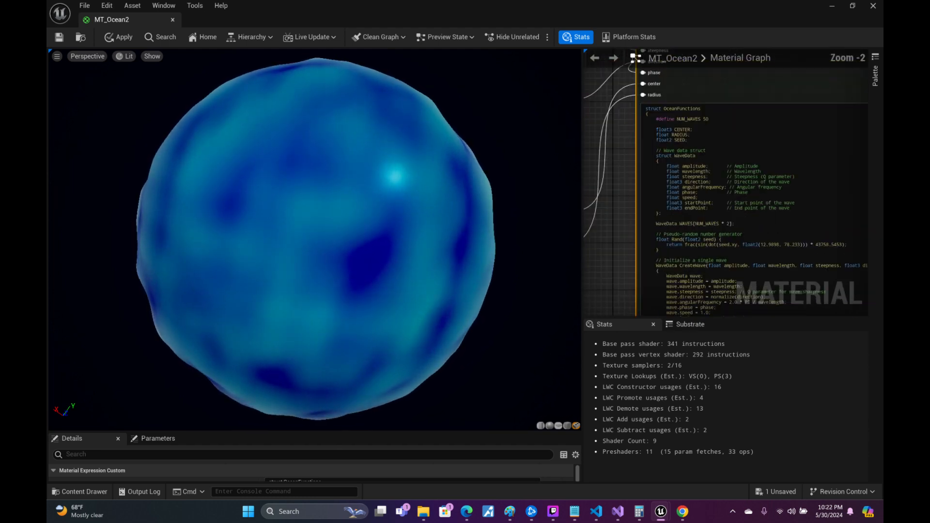
pyautogui.moveTo(598, 220); pyautogui.dragTo(582, 160, button='right')
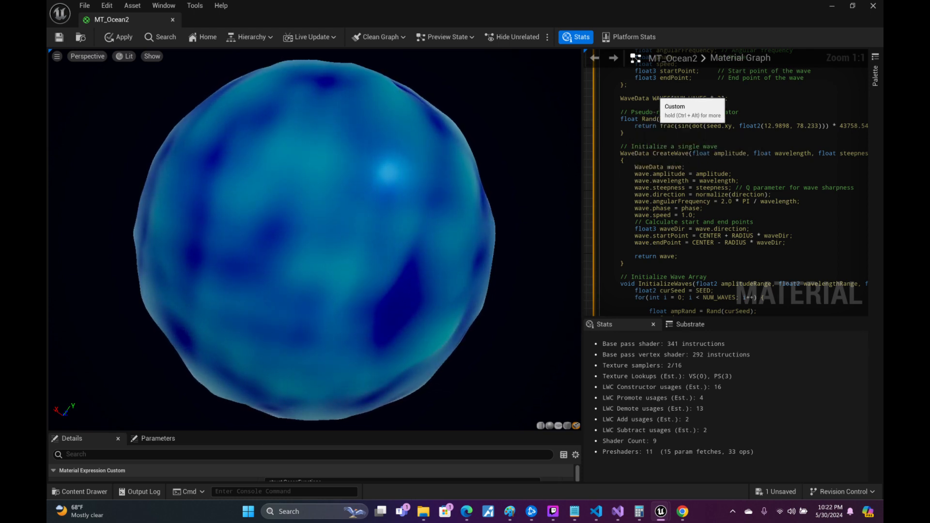
# - Restore the WAVES array size to NUM_WAVES and declare WaveData MICRO_WAVES[NUM_WAVES] below it, followed by a blank line
pyautogui.click(721, 99)
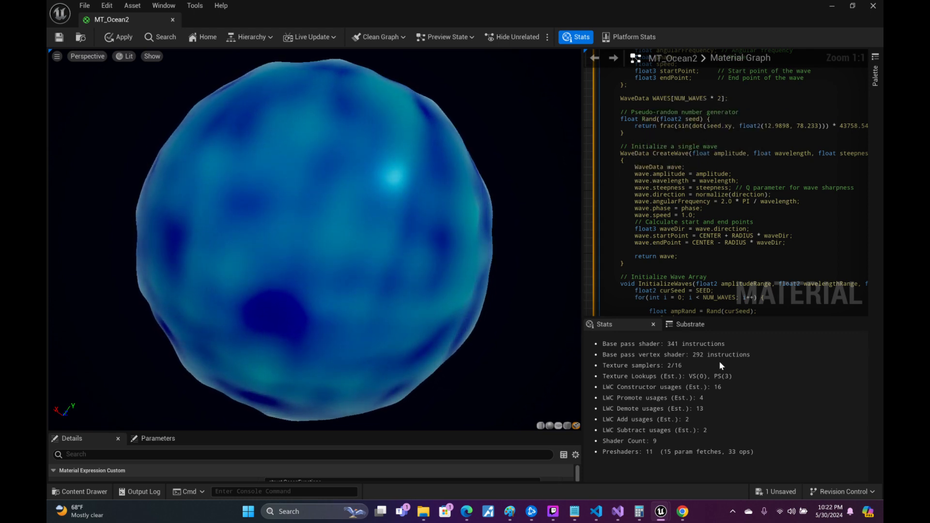
pyautogui.press('BackSpace')
pyautogui.press('BackSpace')
pyautogui.press('BackSpace')
pyautogui.press('BackSpace')
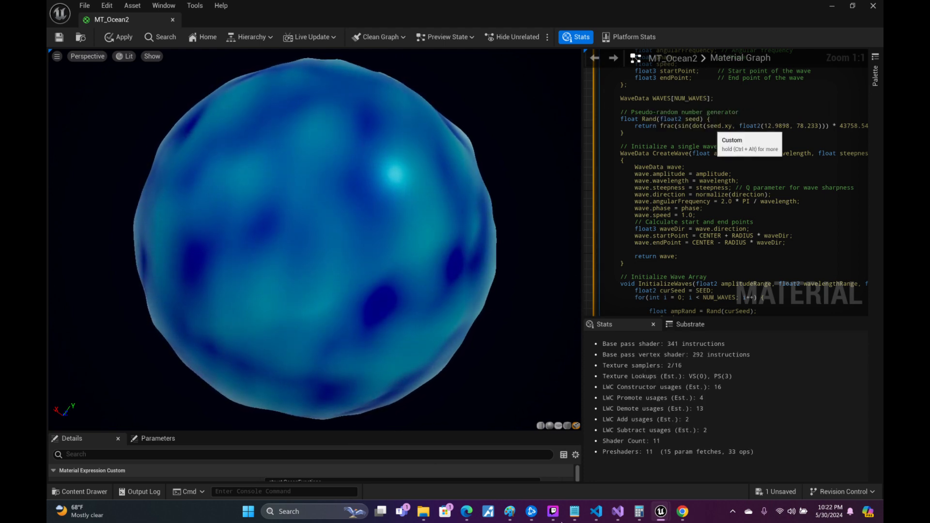
pyautogui.hotkey('shift', 'Up')
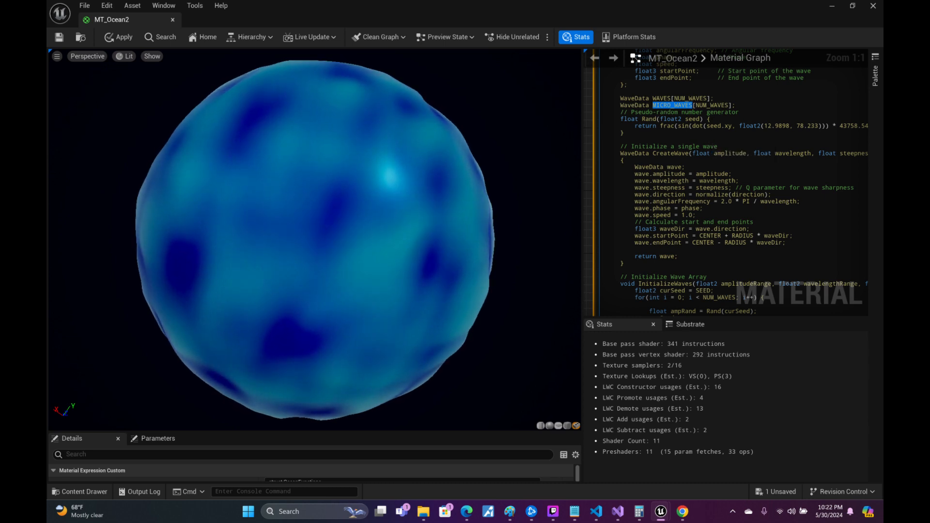
pyautogui.click(743, 107)
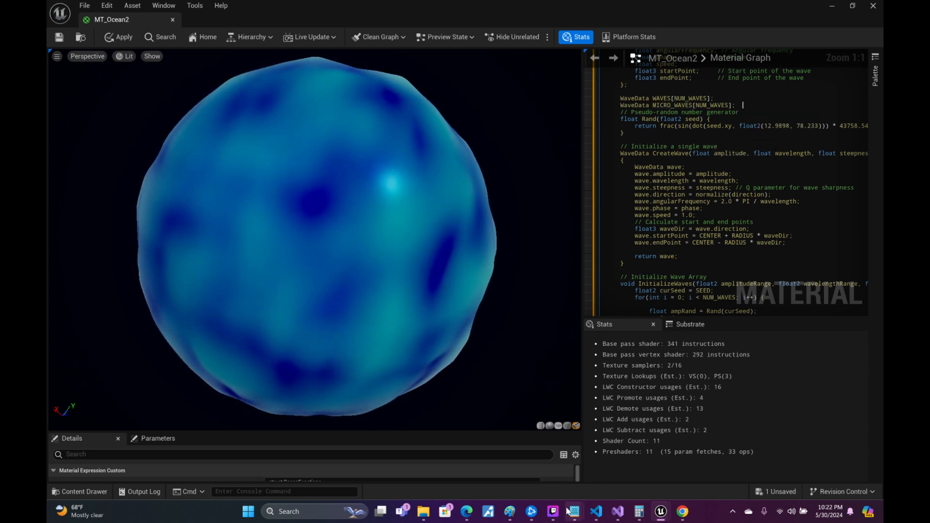
pyautogui.moveTo(568, 511)
pyautogui.press('Return')
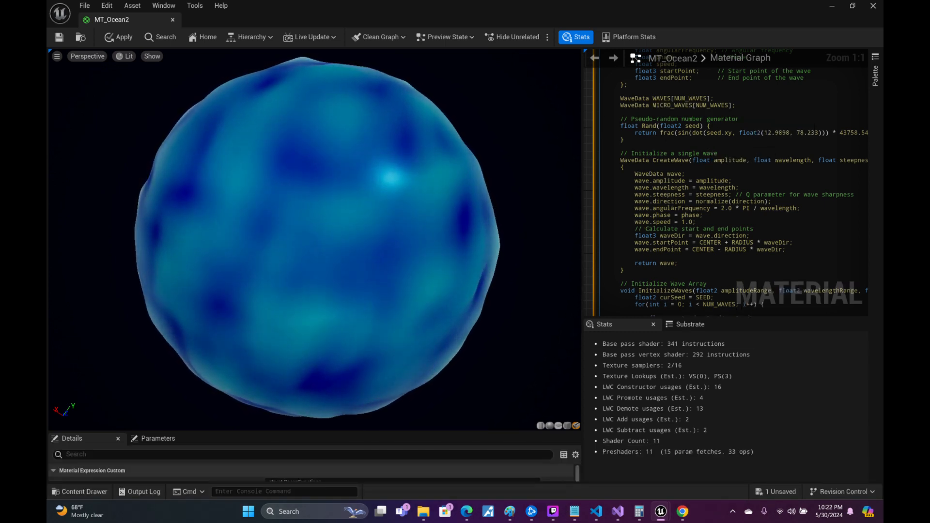
# - Move the dirRandX, dirRandY and dirRandZ lines with their curSeed++ increments directly below the phsRand lines in InitializeWaves
pyautogui.scroll(-2, 720, 193)
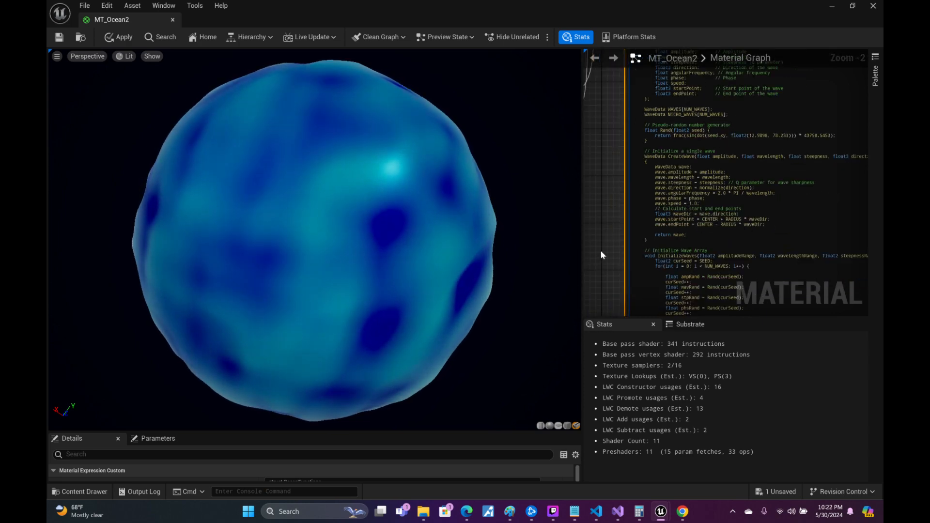
pyautogui.moveTo(601, 254); pyautogui.dragTo(593, 50, button='right')
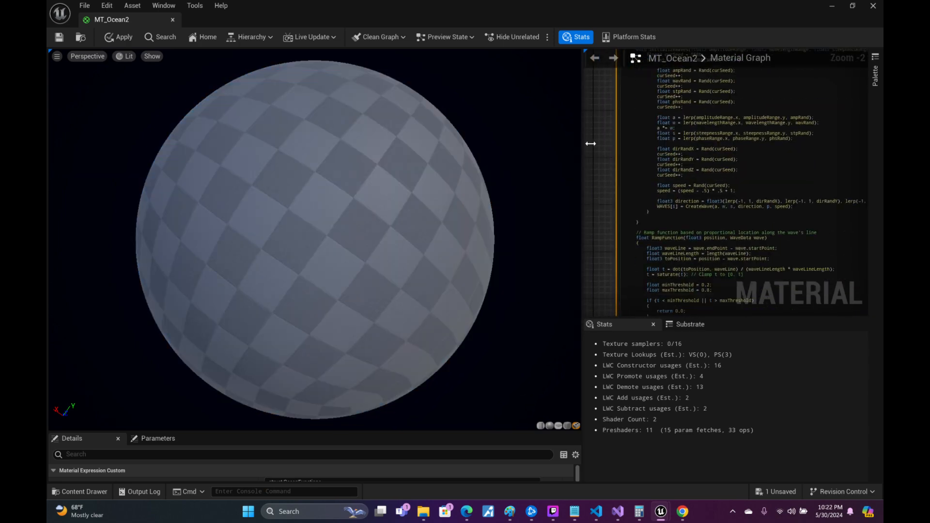
pyautogui.moveTo(601, 118); pyautogui.dragTo(617, 149, button='right')
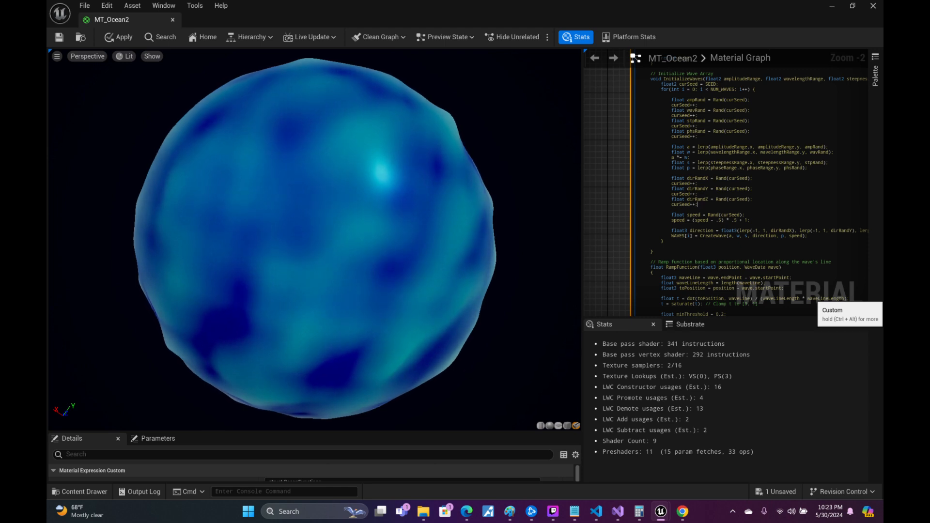
pyautogui.hotkey('shift', 'Home')
pyautogui.hotkey('ctrl', 'c')
pyautogui.hotkey('shift', 'Up')
pyautogui.hotkey('shift', 'Up')
pyautogui.hotkey('shift', 'Up')
pyautogui.hotkey('shift', 'Up')
pyautogui.hotkey('shift', 'Up')
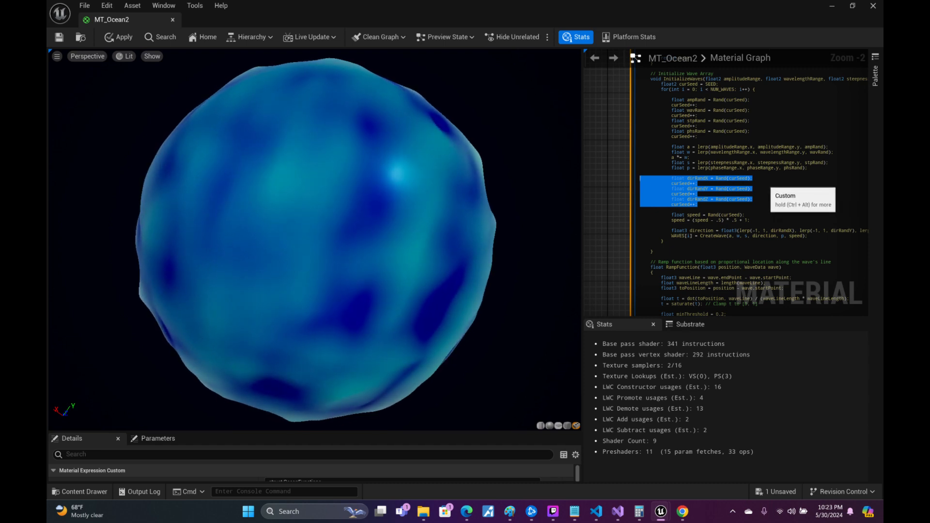
pyautogui.press('Delete')
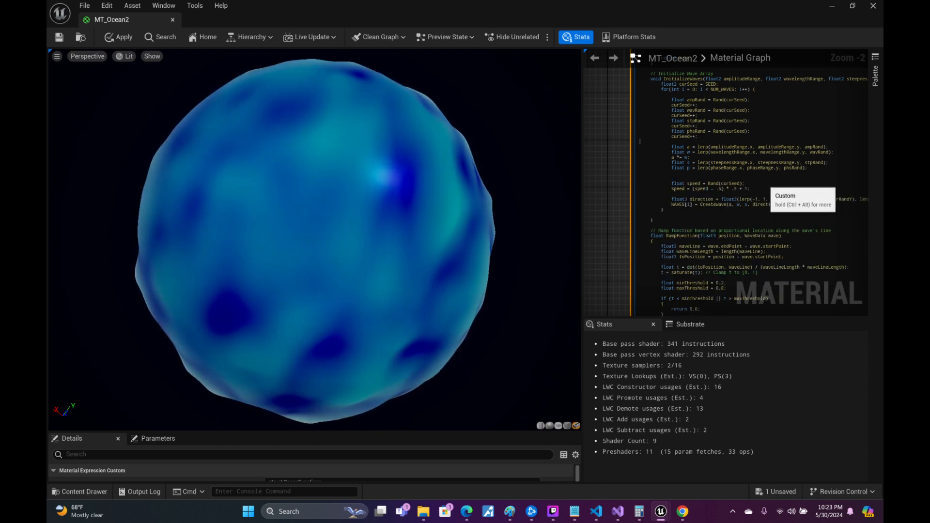
pyautogui.hotkey('ctrl', 'z')
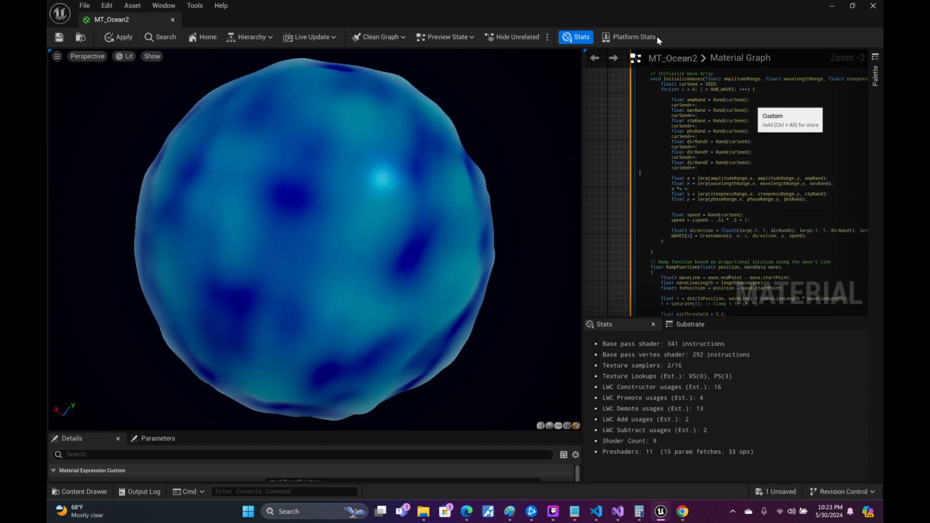
pyautogui.click(600, 125)
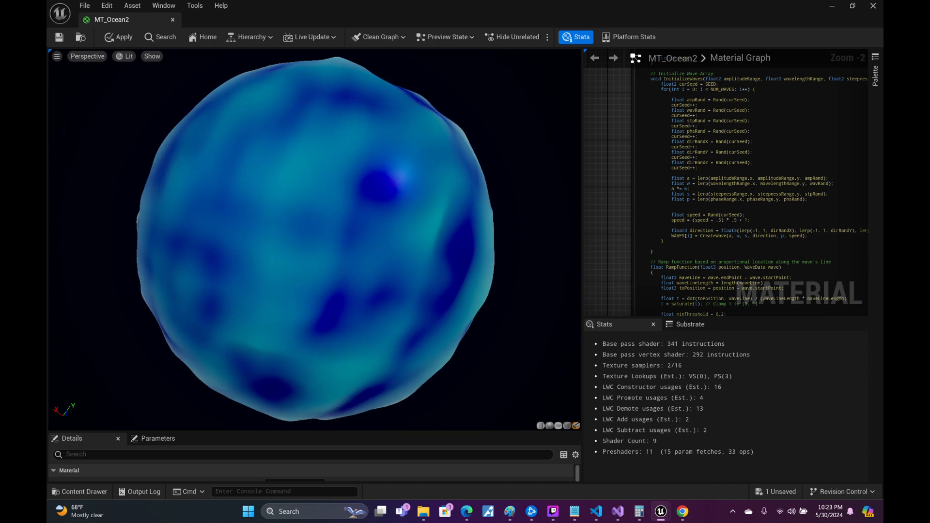
# - Move the two speed lines directly below the dirRandZ seed increment in the InitializeWaves loop
pyautogui.moveTo(698, 168); pyautogui.dragTo(640, 96)
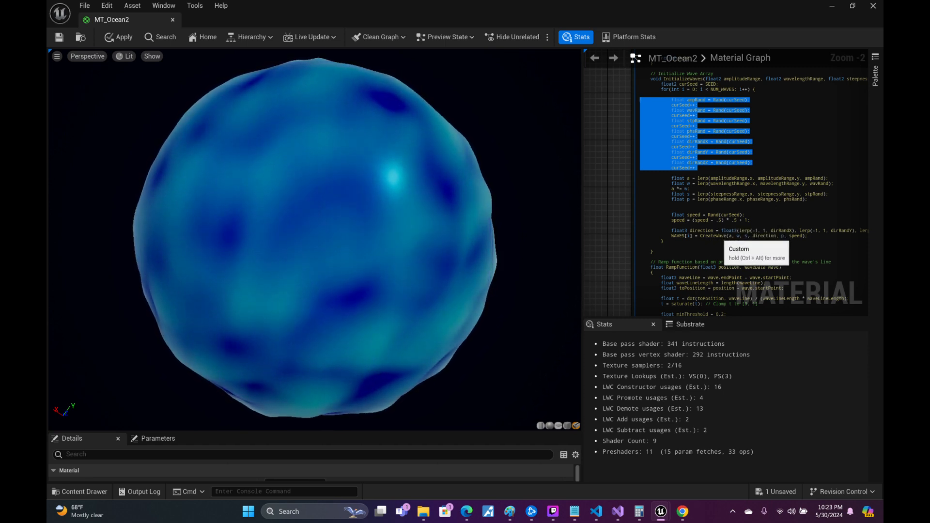
pyautogui.click(765, 221)
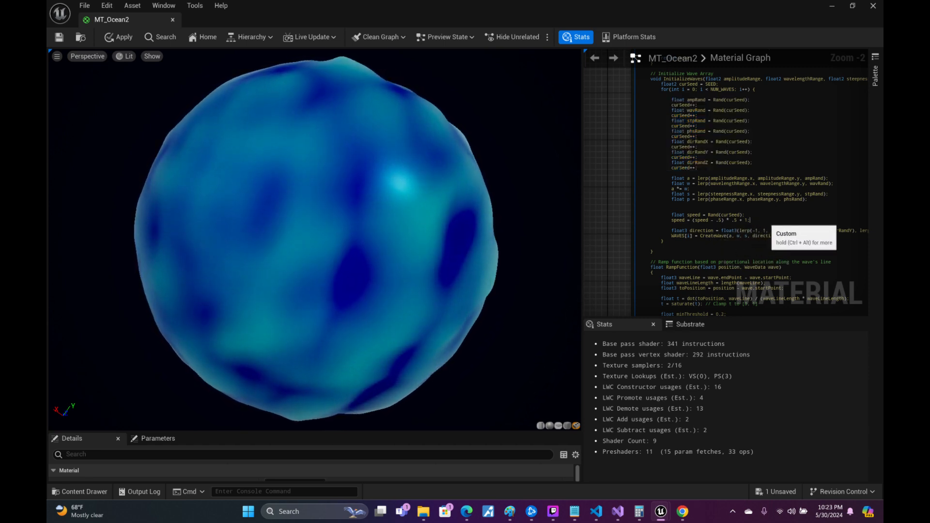
pyautogui.moveTo(765, 220); pyautogui.dragTo(639, 214)
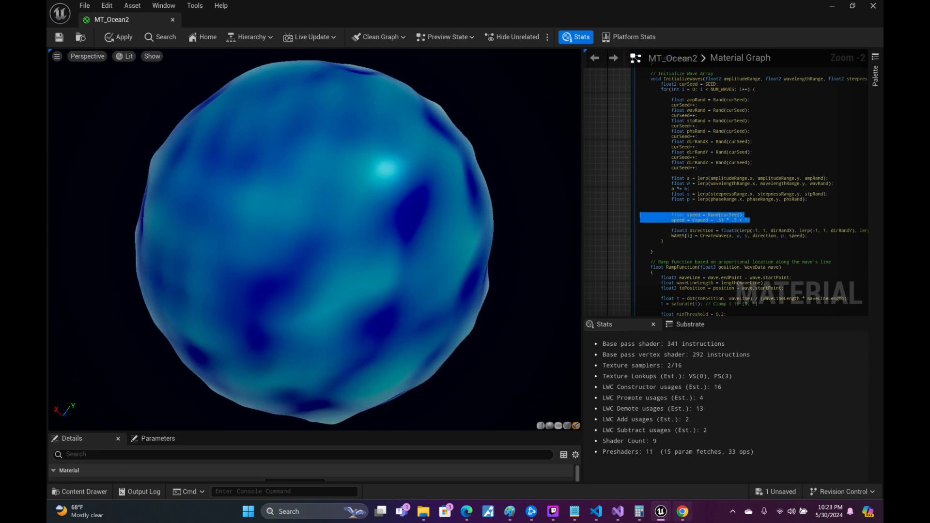
pyautogui.press('BackSpace')
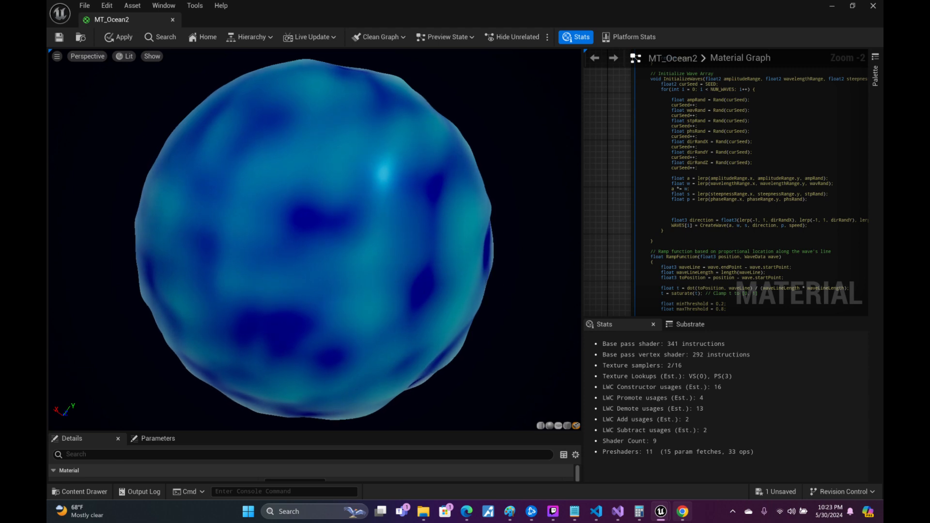
pyautogui.hotkey('ctrl', 'z')
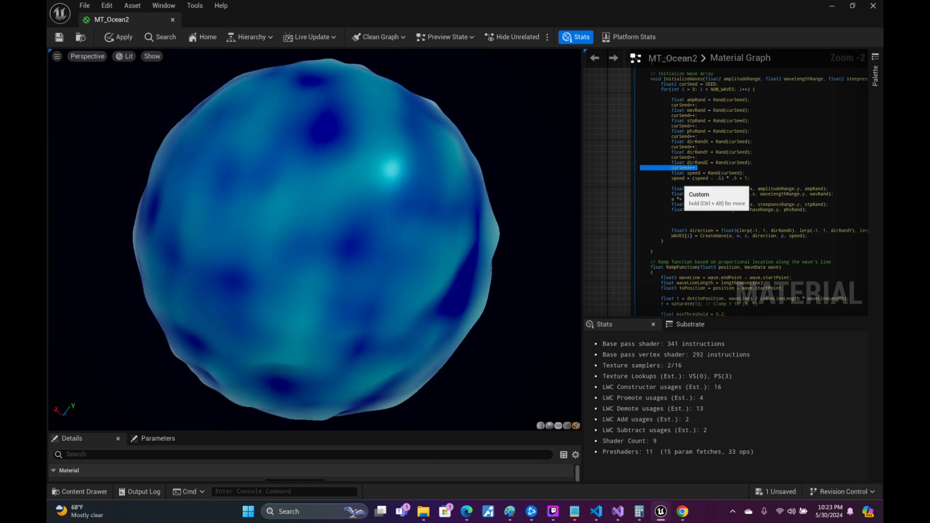
# - Add a curSeed++; line below the speed calculation, aligned with the other lines and followed by a blank line
pyautogui.click(680, 183)
pyautogui.hotkey('ctrl', 'v')
pyautogui.press('Home')
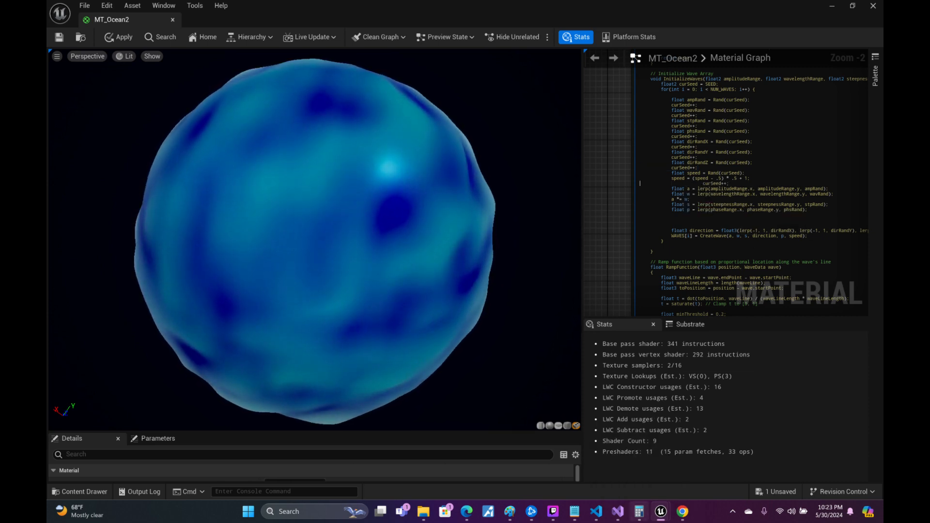
pyautogui.press('BackSpace')
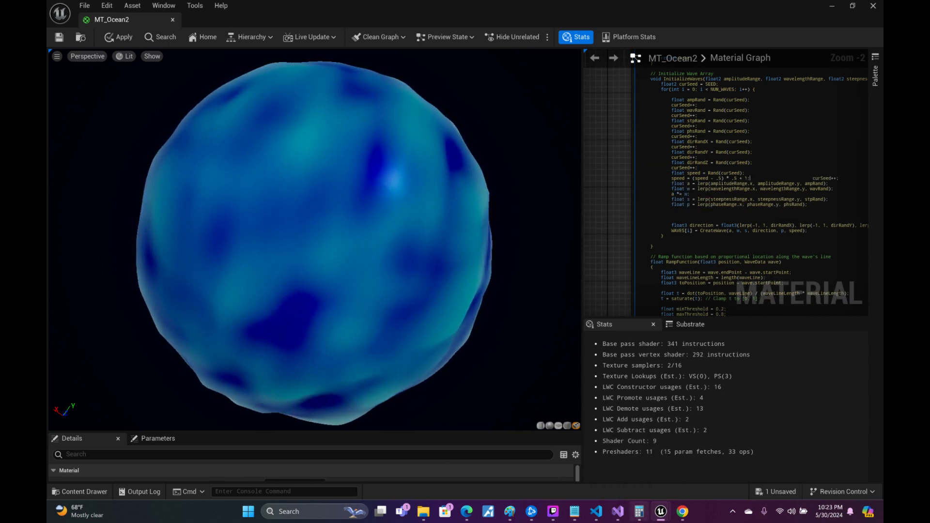
pyautogui.press('Return')
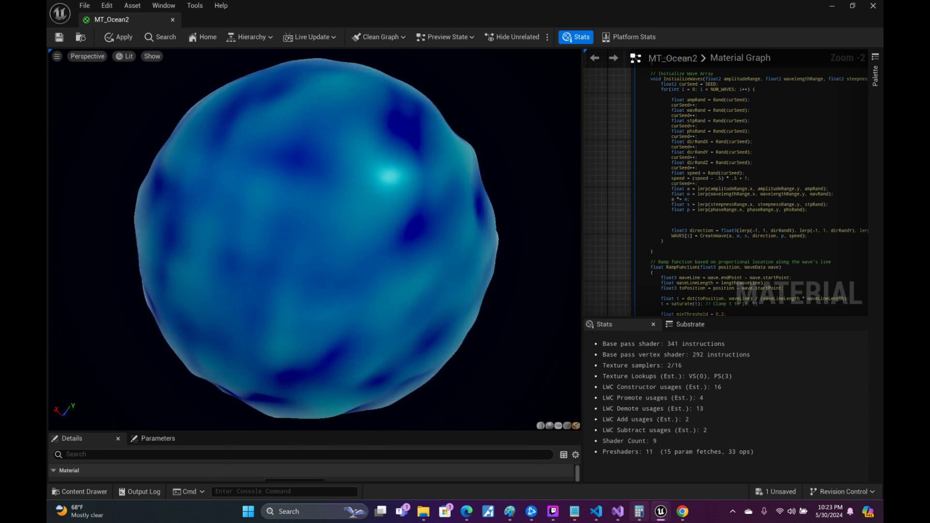
pyautogui.press('Return')
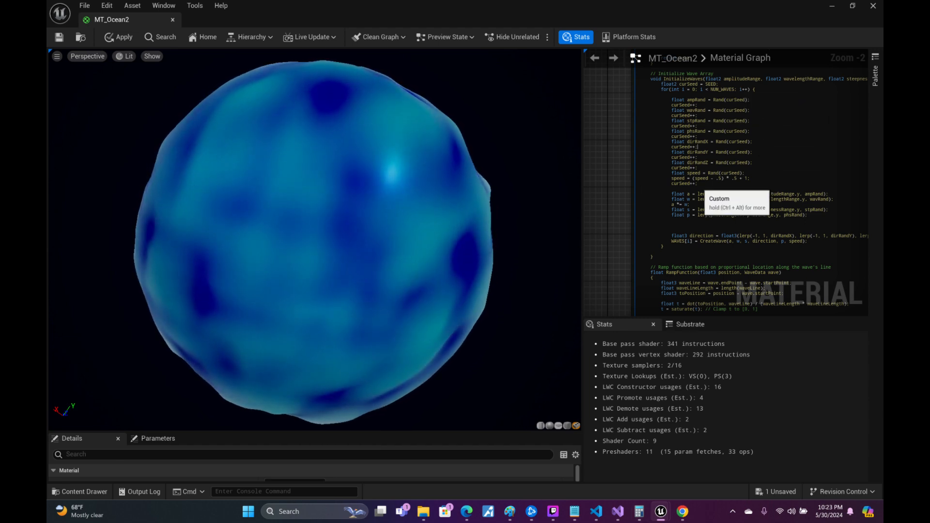
# - Move the curSeed++; below ampRand onto the end of the ampRand line in InitializeWaves
pyautogui.moveTo(704, 184); pyautogui.dragTo(632, 103)
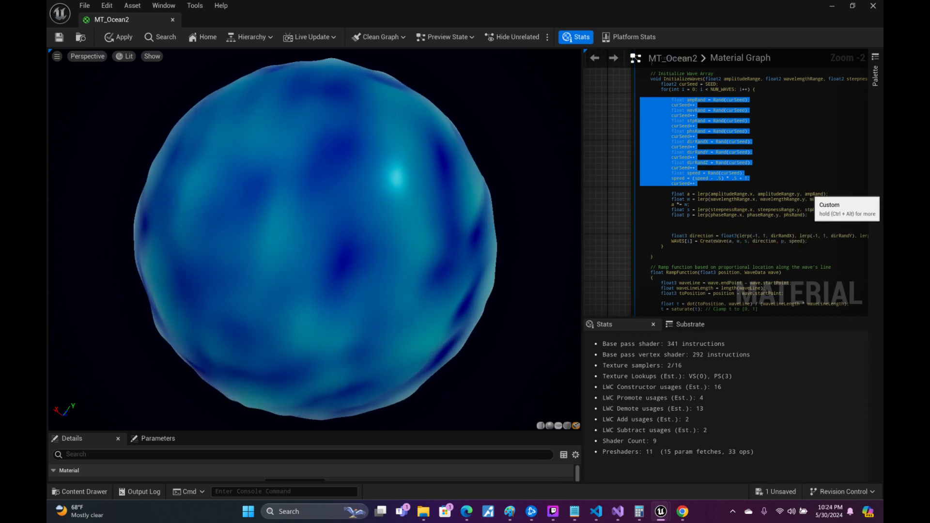
pyautogui.click(727, 111)
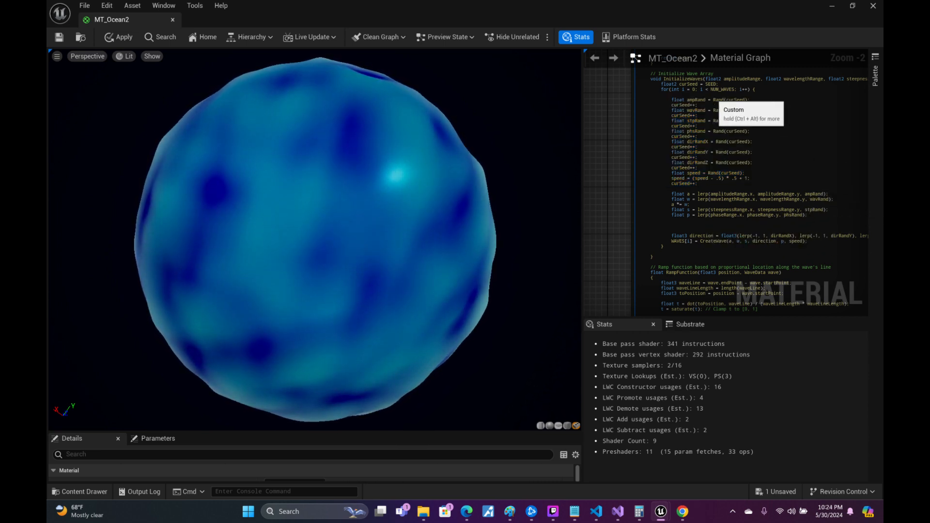
pyautogui.moveTo(713, 100); pyautogui.dragTo(746, 100)
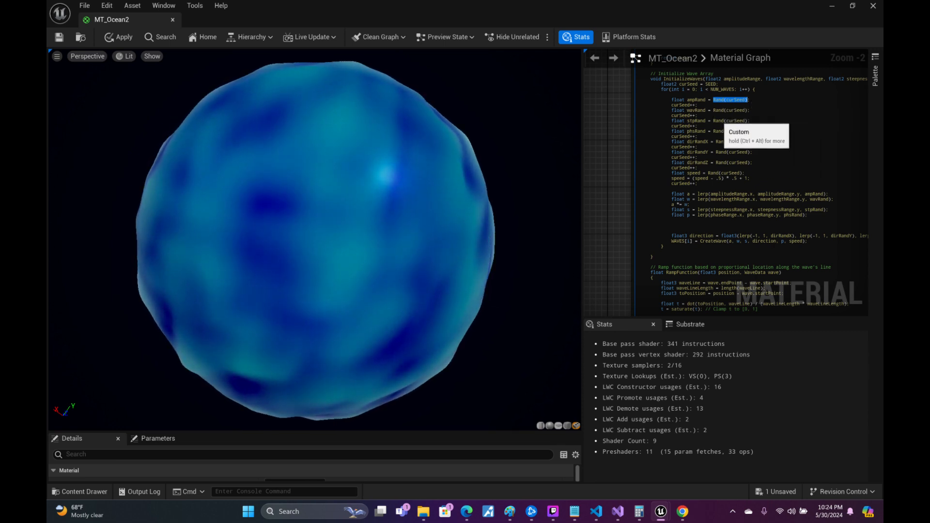
pyautogui.scroll(2, 720, 122)
pyautogui.scroll(-2, 730, 138)
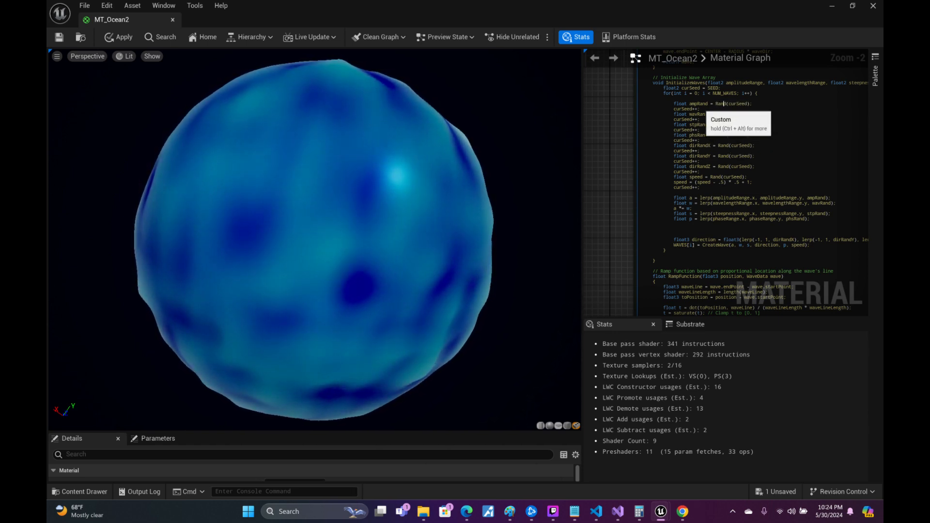
pyautogui.moveTo(700, 108); pyautogui.dragTo(678, 109)
pyautogui.press('BackSpace')
pyautogui.press('BackSpace')
pyautogui.press('BackSpace')
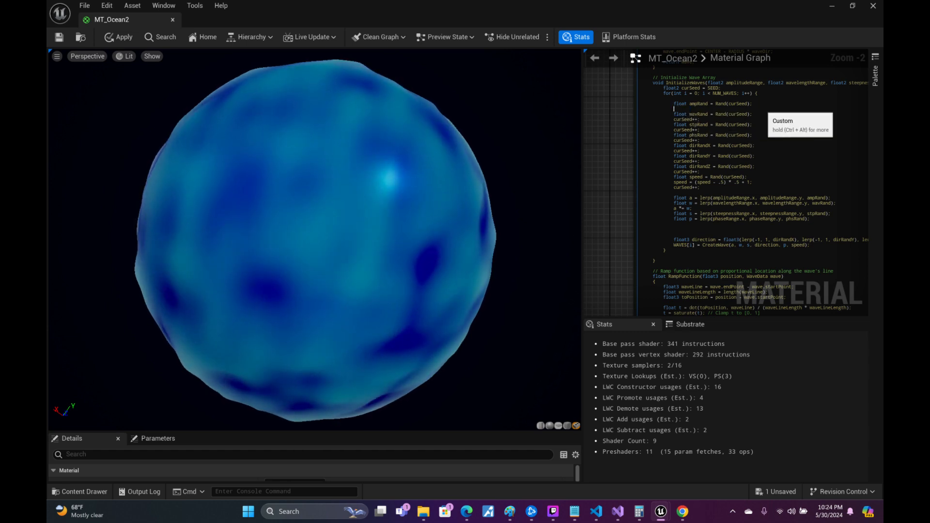
pyautogui.write('curSeed++;')
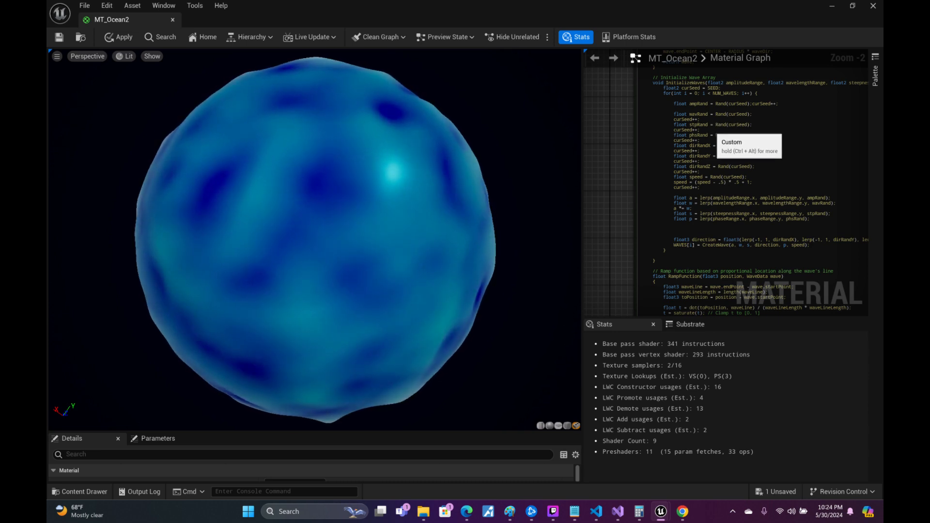
# - Try replacing ampRand with Rand(curSeed);curSeed++; in the lerp that computes a, and restore ampRand
pyautogui.moveTo(713, 103); pyautogui.dragTo(777, 103)
pyautogui.hotkey('ctrl', 'c')
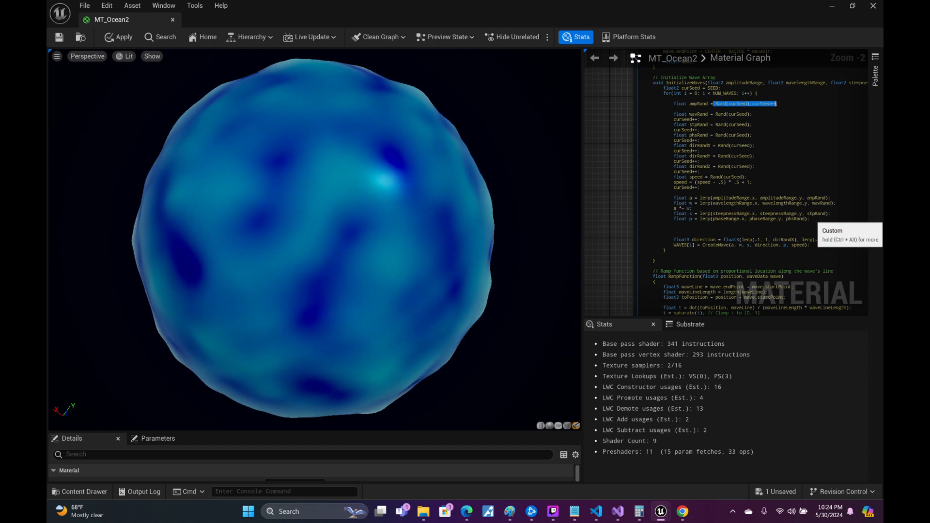
pyautogui.doubleClick(817, 198)
pyautogui.hotkey('ctrl', 'v')
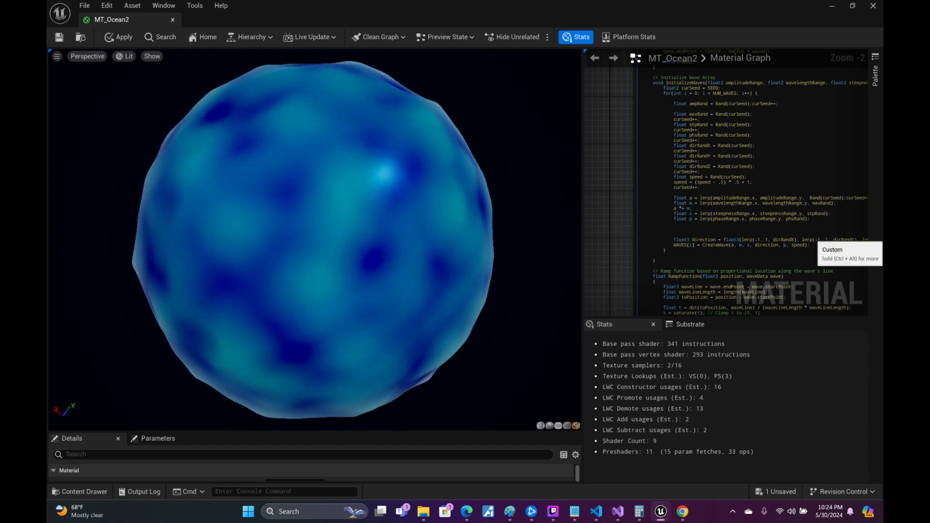
pyautogui.click(595, 172)
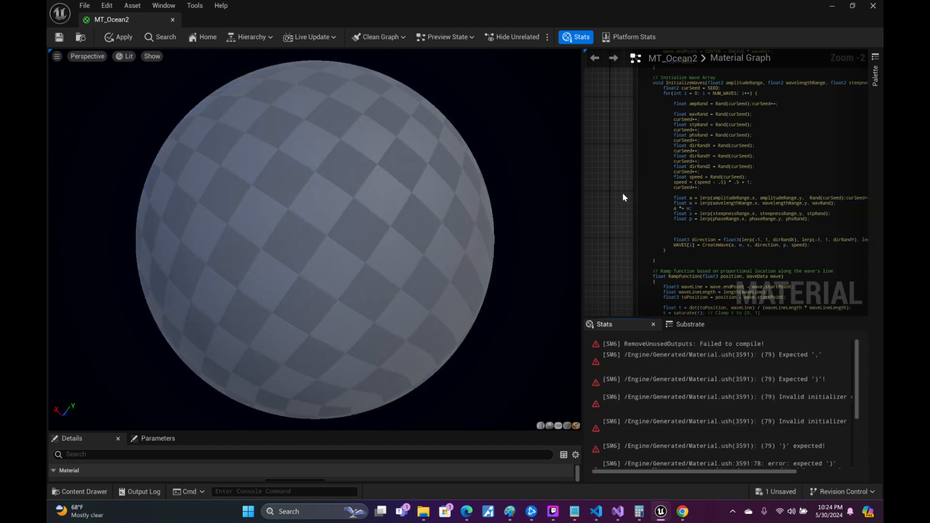
pyautogui.hotkey('ctrl', 'z')
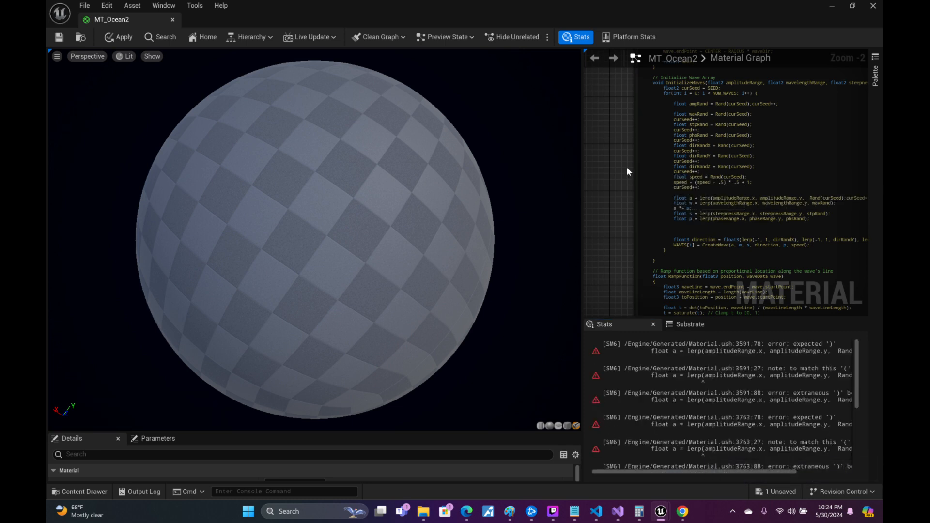
pyautogui.hotkey('ctrl', 'z')
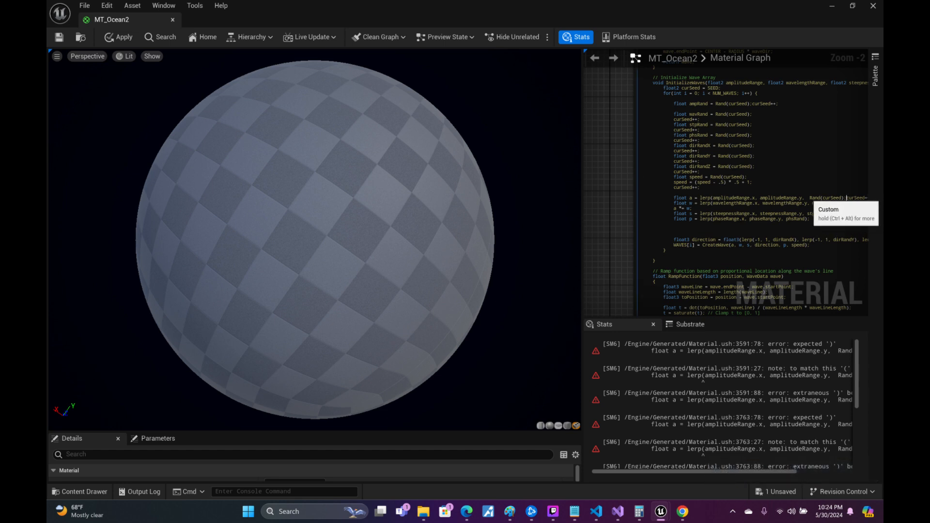
pyautogui.moveTo(809, 197); pyautogui.dragTo(846, 198)
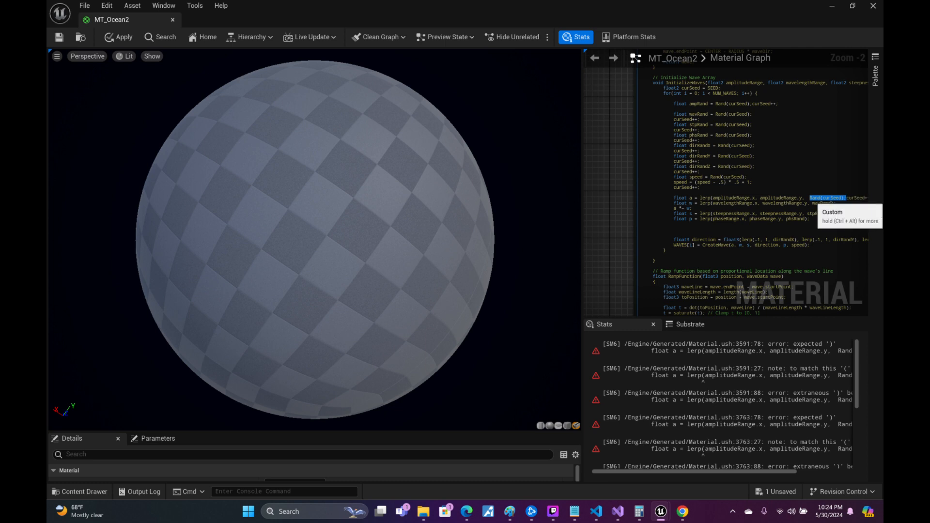
pyautogui.press('BackSpace')
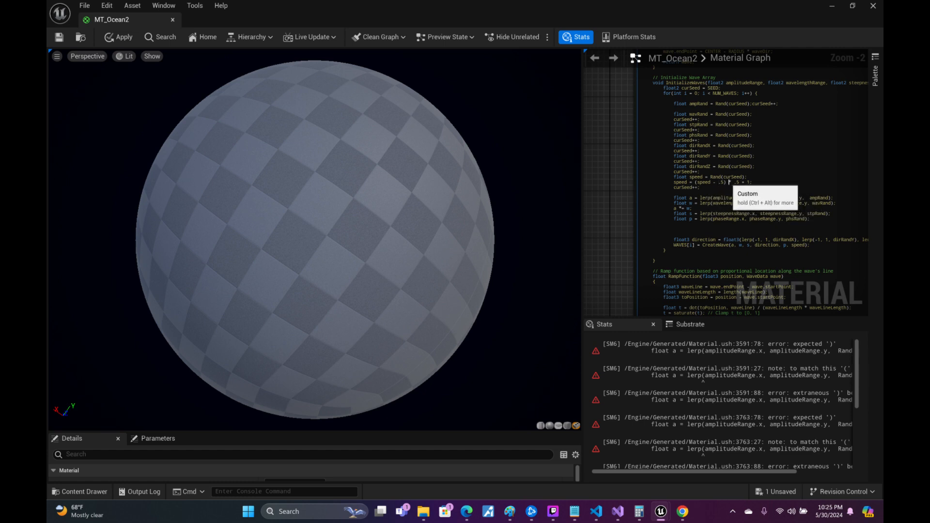
# - Merge the speed calculation into float speed = (Rand(curSeed) - .5) * .5 + 1; and delete the separate speed line below it
pyautogui.moveTo(729, 182); pyautogui.dragTo(751, 182)
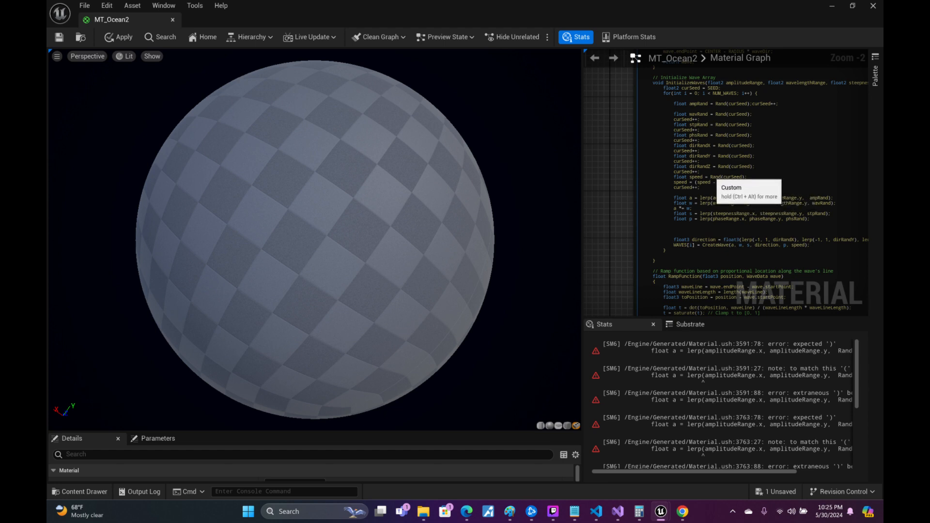
pyautogui.click(712, 177)
pyautogui.write('(')
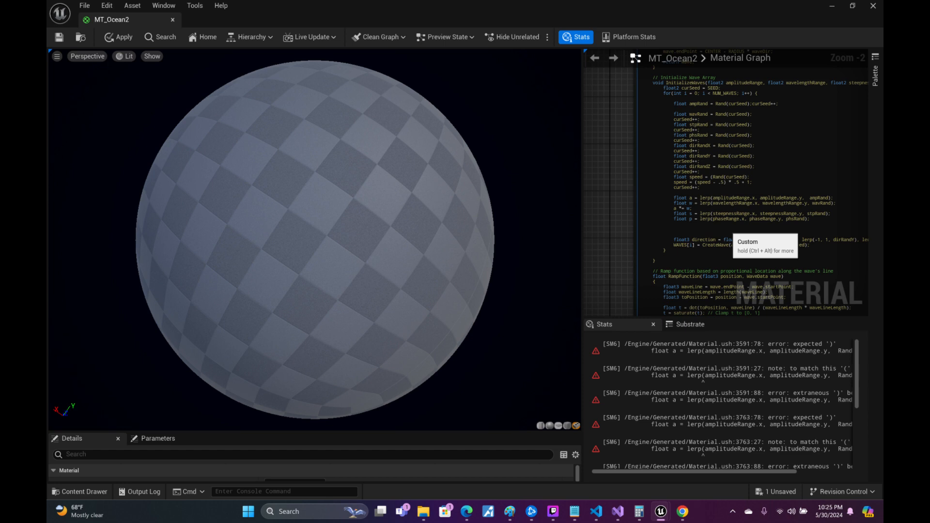
pyautogui.hotkey('shift', 'End')
pyautogui.press('Up')
pyautogui.write(')')
pyautogui.hotkey('shift', 'Home')
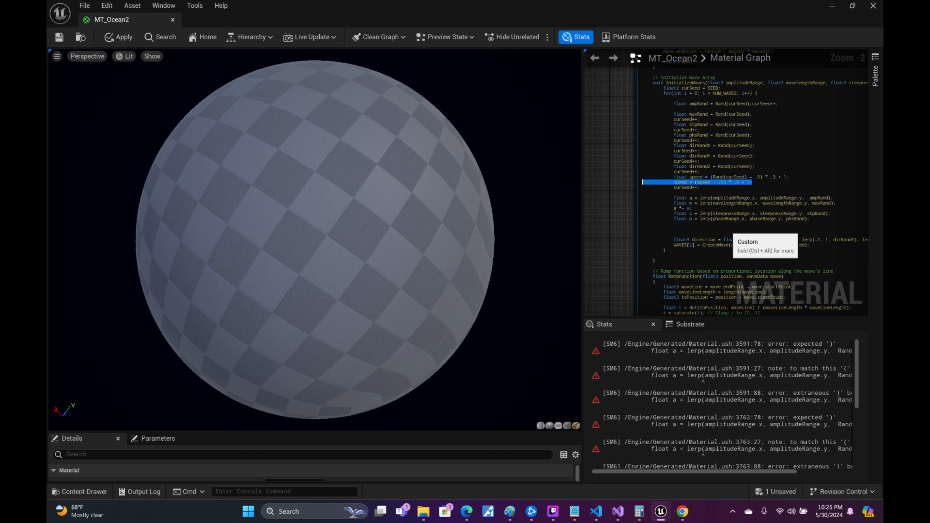
pyautogui.press('BackSpace')
pyautogui.press('BackSpace')
pyautogui.click(587, 155)
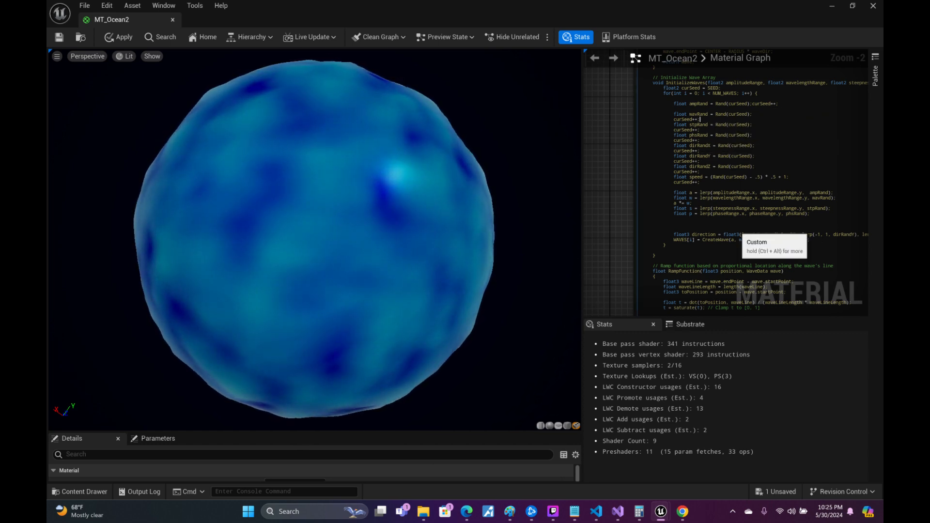
# - Move the curSeed++; below wavRand onto the end of the wavRand line in InitializeWaves
pyautogui.hotkey('shift', 'Home')
pyautogui.hotkey('ctrl', 'c')
pyautogui.press('BackSpace')
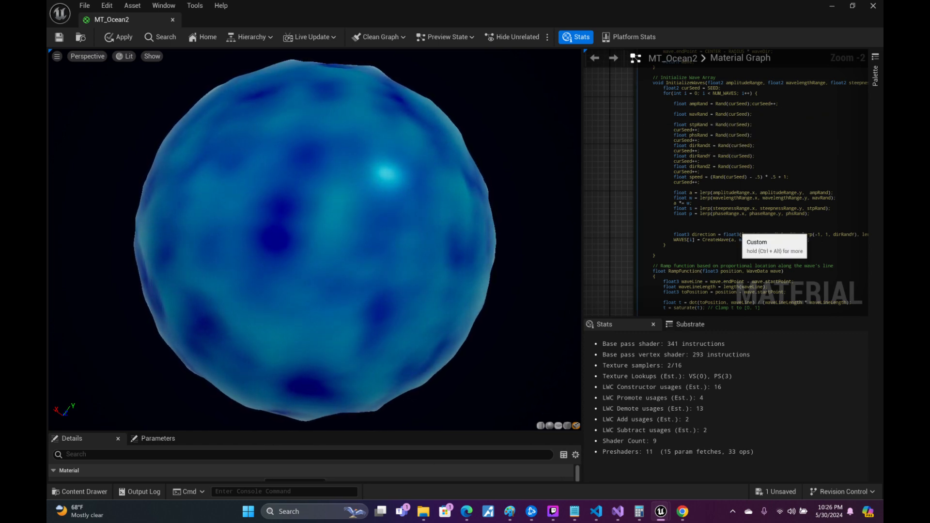
pyautogui.press('Left')
pyautogui.hotkey('ctrl', 'v')
# - Remove the extra whitespace before curSeed++; on the wavRand line so it directly follows Rand(curSeed);
pyautogui.press('Left')
pyautogui.press('Left')
pyautogui.press('Left')
pyautogui.press('Left')
pyautogui.press('Left')
pyautogui.press('Left')
pyautogui.press('Left')
pyautogui.press('Left')
pyautogui.press('Left')
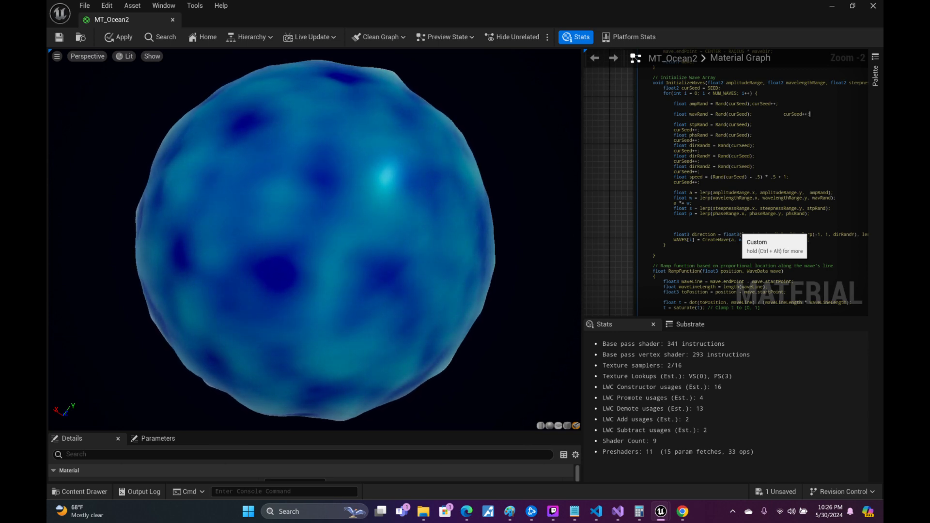
pyautogui.press('Left')
pyautogui.press('BackSpace')
pyautogui.press('BackSpace')
pyautogui.press('BackSpace')
pyautogui.press('BackSpace')
pyautogui.press('BackSpace')
pyautogui.press('BackSpace')
pyautogui.press('BackSpace')
pyautogui.press('BackSpace')
pyautogui.press('BackSpace')
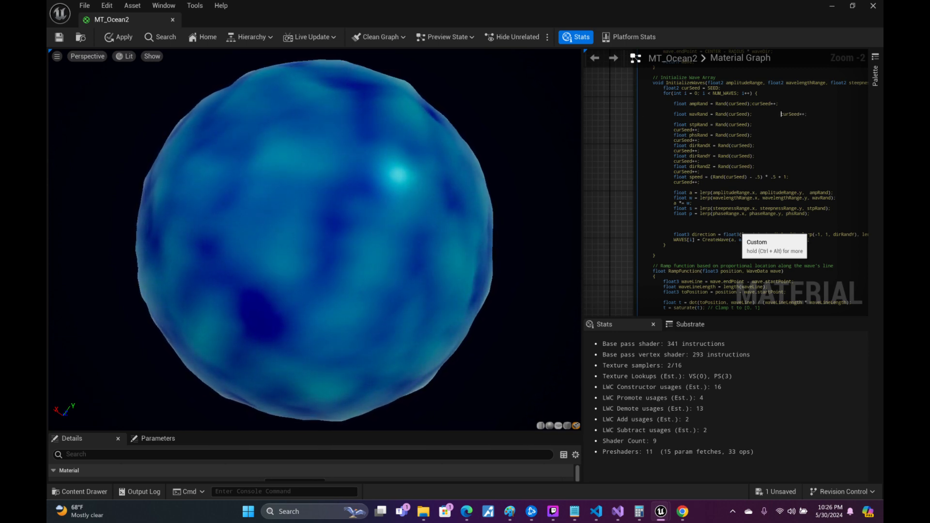
pyautogui.press('BackSpace')
pyautogui.press('BackSpace')
pyautogui.press('BackSpace')
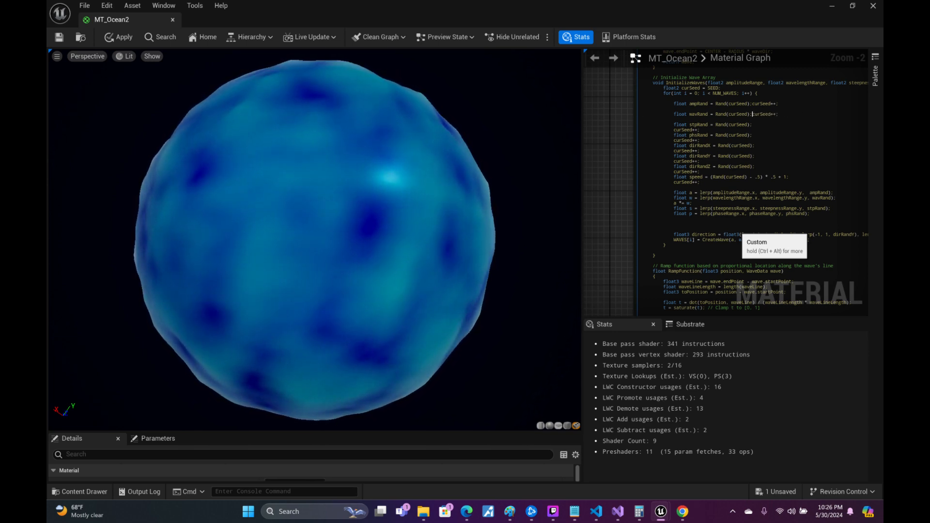
# - Copy the Custom node's entire code and paste it over all contents of FbmGerstner.hlsl in VS Code
pyautogui.hotkey('ctrl', 'a')
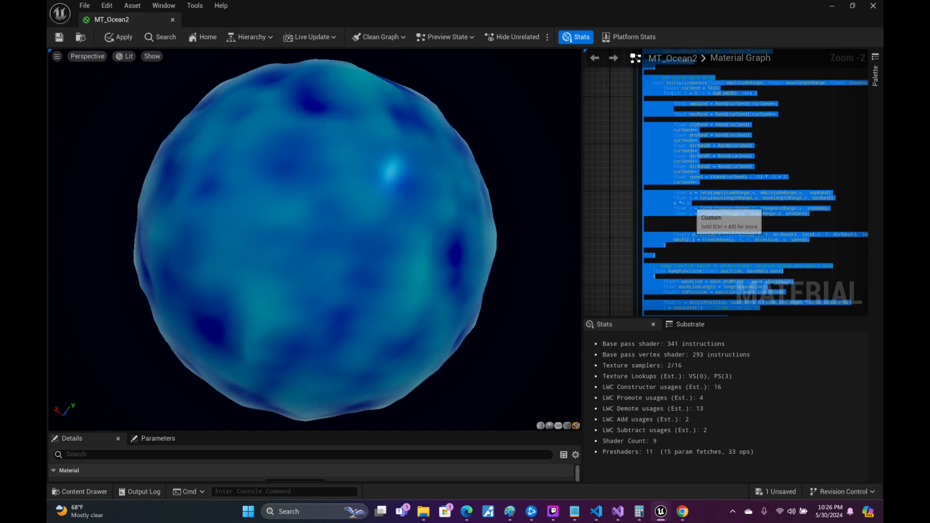
pyautogui.click(596, 512)
pyautogui.click(341, 276)
pyautogui.hotkey('ctrl', 'a')
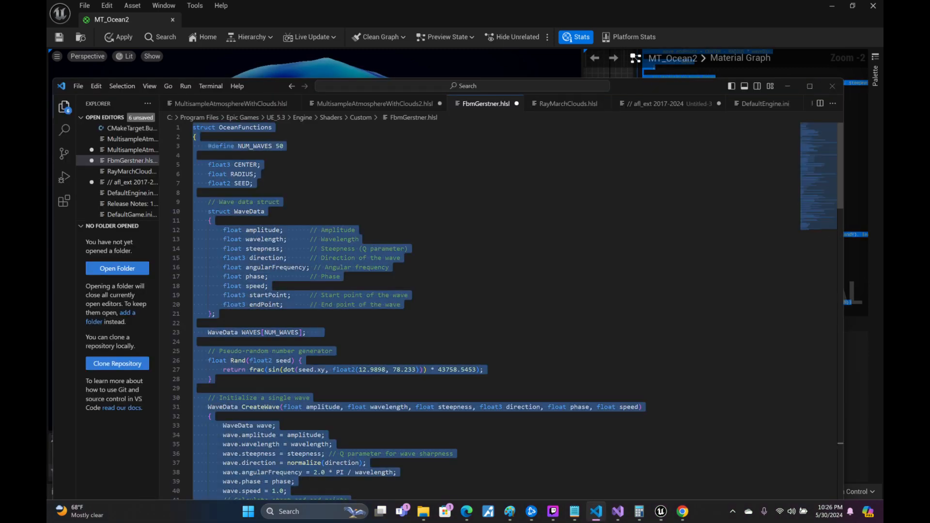
pyautogui.hotkey('ctrl', 'v')
# - Move the VS Code window higher and join the curSeed++; below stpRand onto the end of the stpRand line in InitializeWaves
pyautogui.click(438, 226)
pyautogui.scroll(8, 438, 226)
pyautogui.scroll(20, 438, 225)
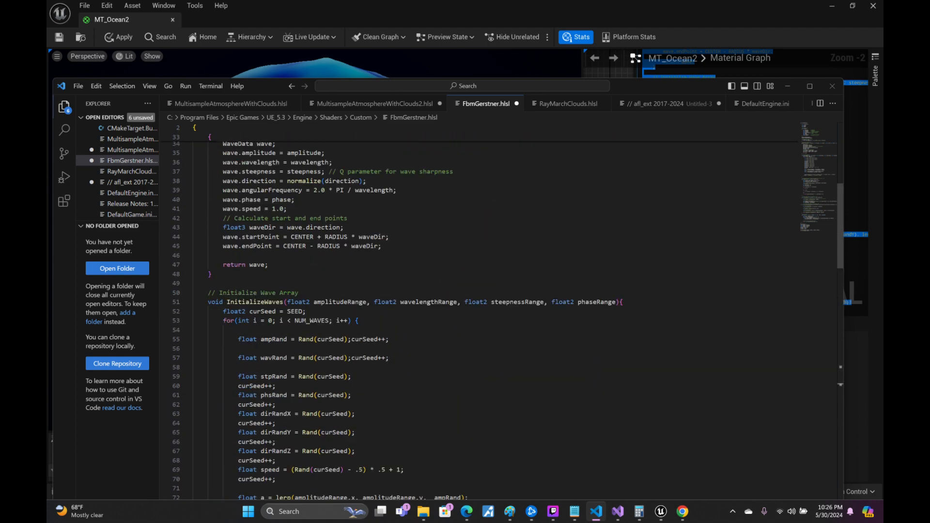
pyautogui.scroll(9, 438, 225)
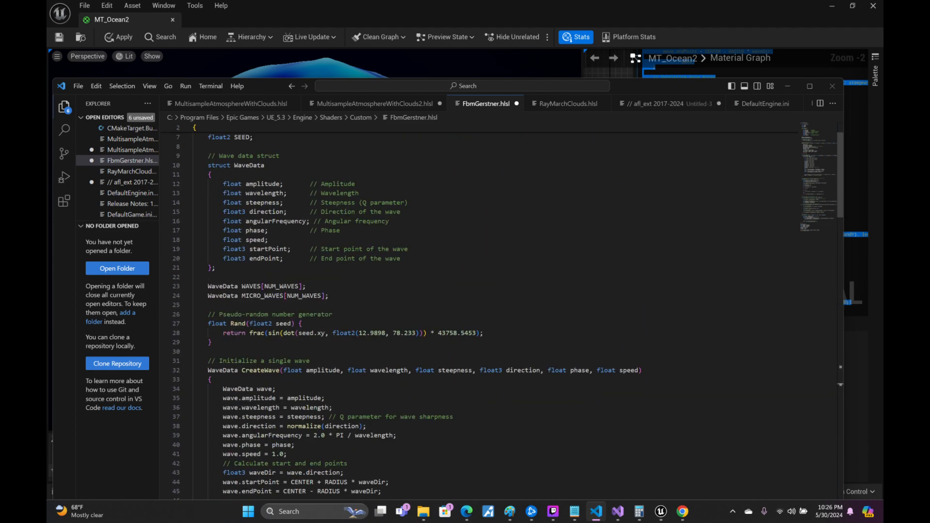
pyautogui.scroll(2, 438, 225)
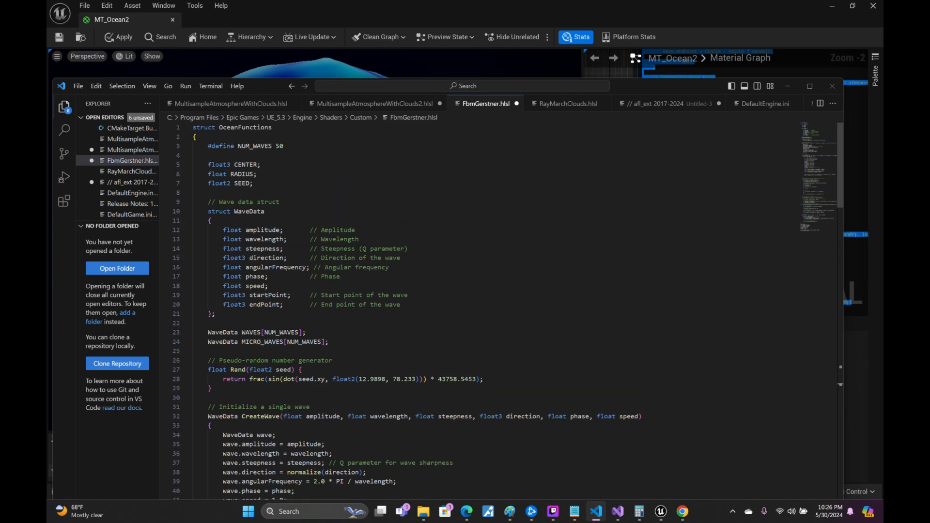
pyautogui.scroll(-8, 693, 137)
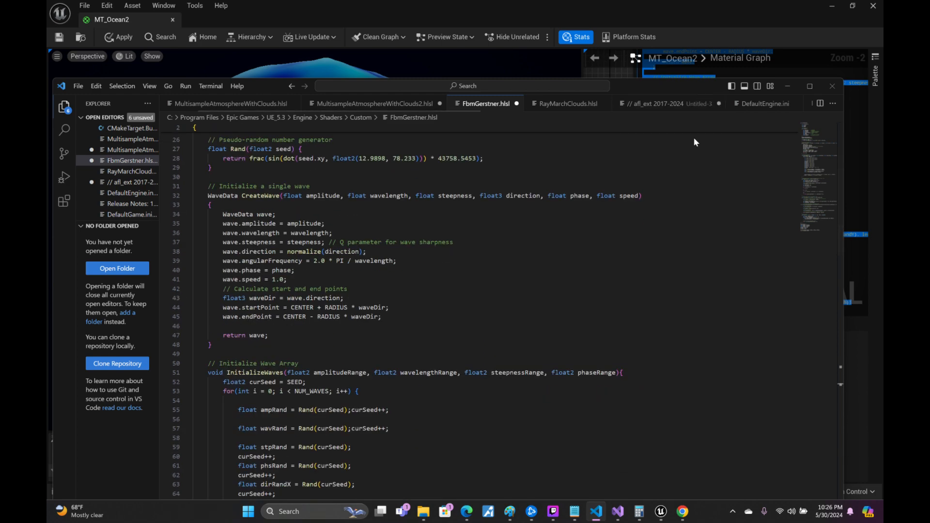
pyautogui.moveTo(700, 87); pyautogui.dragTo(699, 43)
pyautogui.click(353, 403)
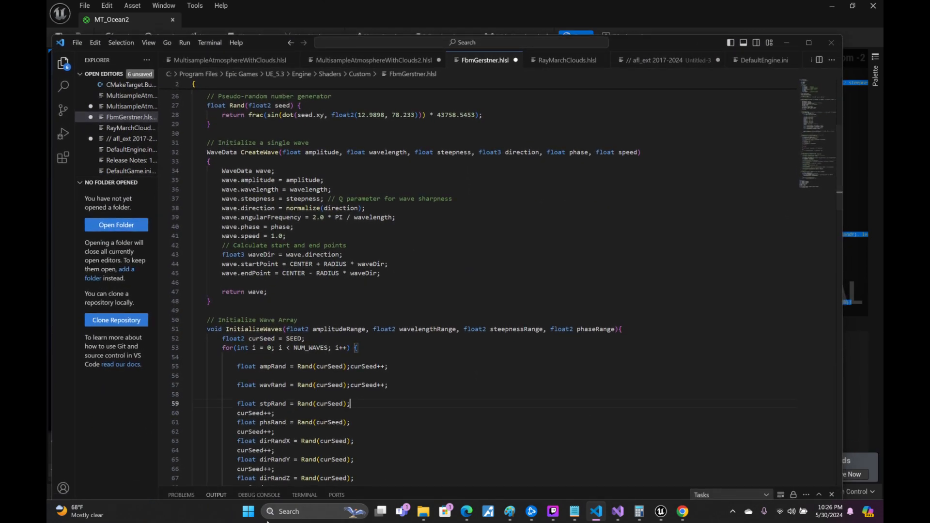
pyautogui.press('Delete')
pyautogui.press('Delete')
pyautogui.press('Delete')
pyautogui.press('Delete')
pyautogui.press('Delete')
pyautogui.press('Delete')
pyautogui.press('Delete')
pyautogui.press('Delete')
pyautogui.press('Delete')
pyautogui.press('Delete')
pyautogui.press('Delete')
pyautogui.press('Delete')
pyautogui.press('Delete')
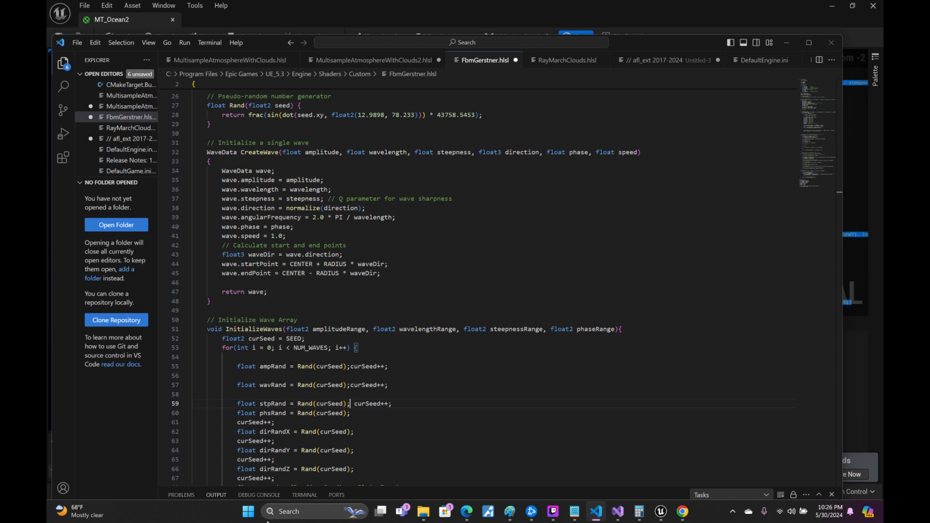
# - Join the curSeed++; below phsRand directly onto the end of the phsRand line
pyautogui.press('Down')
pyautogui.press('Delete')
pyautogui.press('Delete')
pyautogui.press('Delete')
pyautogui.press('Delete')
pyautogui.press('Delete')
pyautogui.press('Delete')
pyautogui.press('Delete')
pyautogui.press('Delete')
pyautogui.press('Delete')
pyautogui.press('Delete')
pyautogui.press('Delete')
pyautogui.press('Delete')
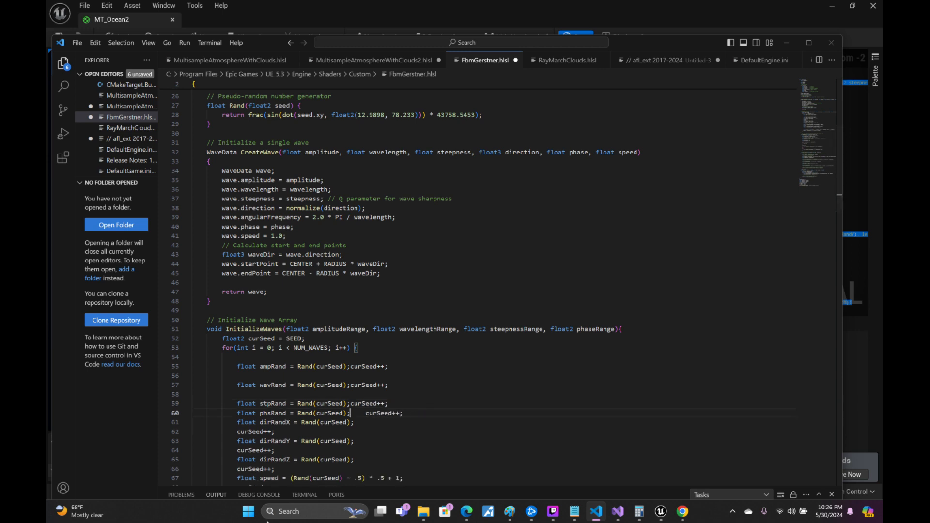
pyautogui.press('Delete')
# - Join the curSeed++; below dirRandX directly onto the end of the dirRandX line
pyautogui.press('Down')
pyautogui.press('End')
pyautogui.press('Delete')
pyautogui.press('Delete')
pyautogui.press('Delete')
pyautogui.press('Delete')
pyautogui.press('Delete')
pyautogui.press('Delete')
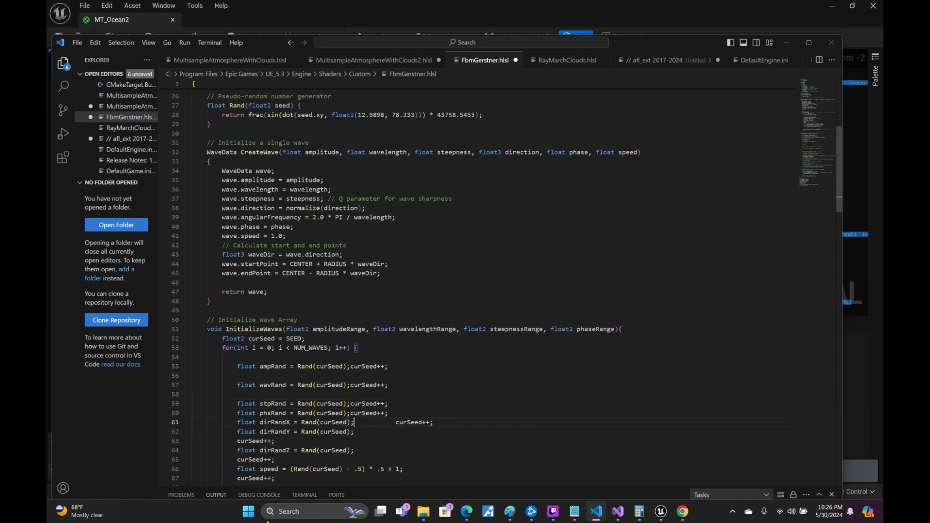
pyautogui.press('Delete')
pyautogui.press('Delete')
pyautogui.press('Delete')
pyautogui.press('Delete')
pyautogui.press('Delete')
pyautogui.press('Delete')
pyautogui.press('Delete')
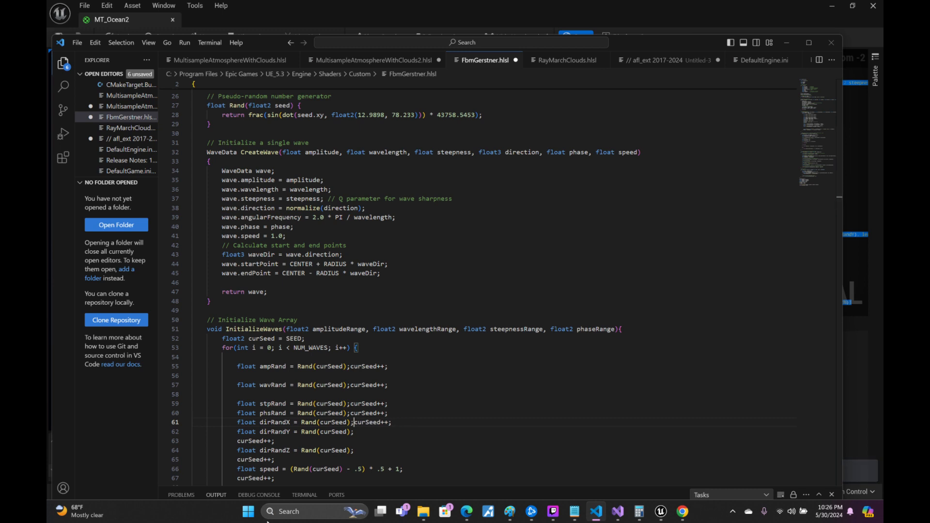
# - Join the curSeed++; below dirRandY directly onto the end of the dirRandY line
pyautogui.press('Down')
pyautogui.press('End')
pyautogui.press('Delete')
pyautogui.press('Delete')
pyautogui.press('Delete')
pyautogui.press('Delete')
pyautogui.press('Delete')
pyautogui.press('Delete')
pyautogui.press('Delete')
pyautogui.press('Delete')
pyautogui.press('Delete')
pyautogui.press('Delete')
pyautogui.press('Delete')
pyautogui.press('Delete')
pyautogui.press('Delete')
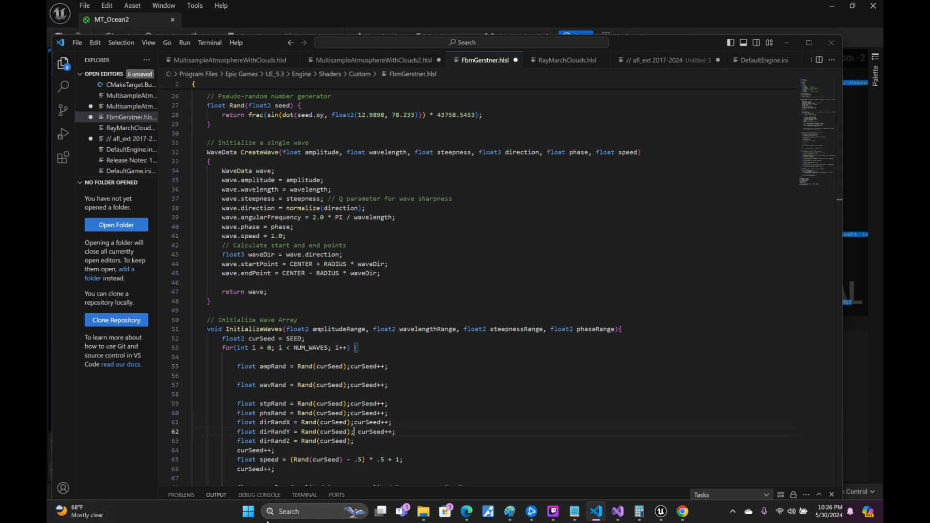
# - Join the curSeed++; below dirRandZ directly onto the end of the dirRandZ line
pyautogui.press('Down')
pyautogui.press('End')
pyautogui.press('Delete')
pyautogui.press('Delete')
pyautogui.press('Delete')
pyautogui.press('Delete')
pyautogui.press('Delete')
pyautogui.press('Delete')
pyautogui.press('Delete')
pyautogui.press('Delete')
pyautogui.press('Delete')
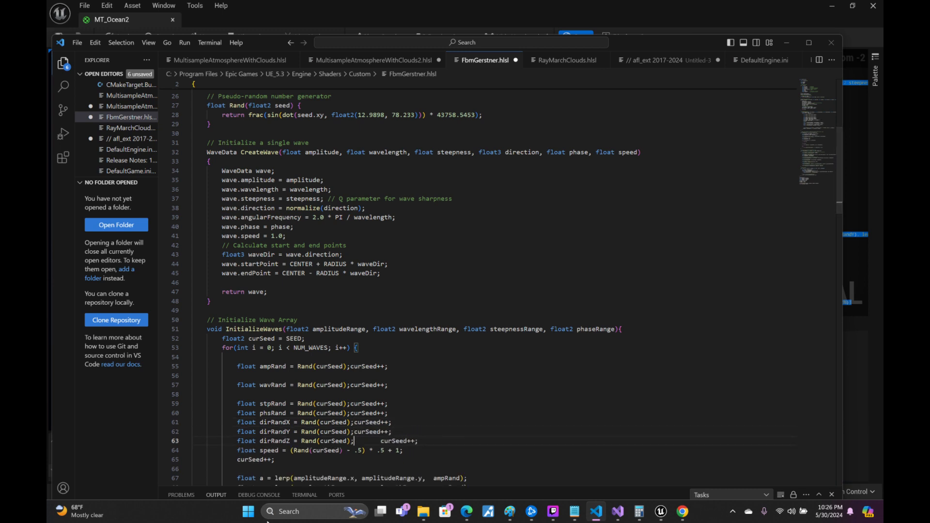
pyautogui.press('Delete')
pyautogui.press('Delete')
pyautogui.press('Delete')
pyautogui.press('Delete')
# - Remove the blank line between wavRand and stpRand and indent the stpRand line to match its neighbours
pyautogui.press('Up')
pyautogui.press('Up')
pyautogui.press('Up')
pyautogui.press('Up')
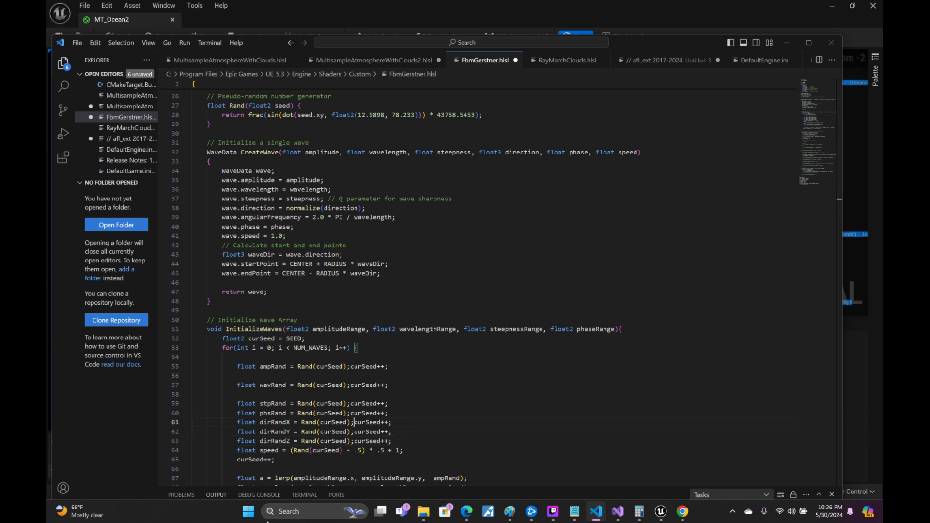
pyautogui.press('Home')
pyautogui.press('BackSpace')
pyautogui.press('BackSpace')
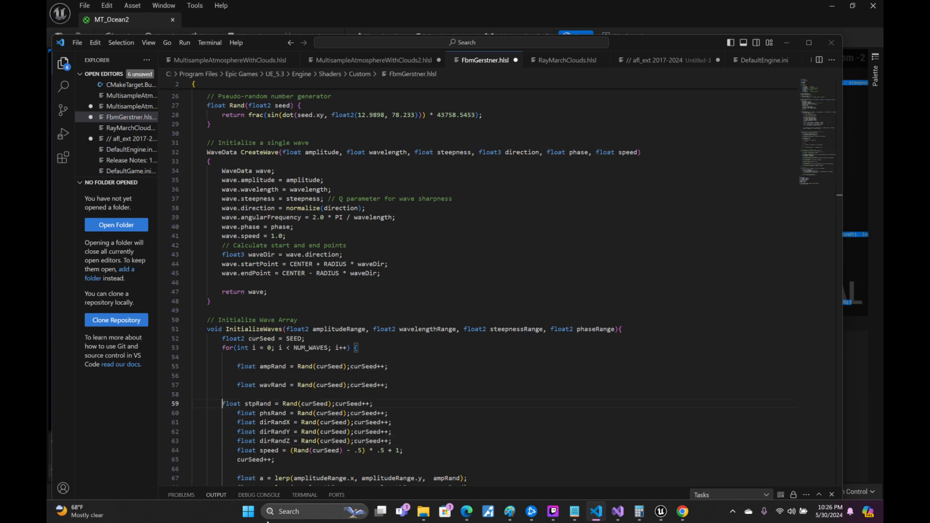
pyautogui.press('BackSpace')
pyautogui.press('BackSpace')
pyautogui.press('Tab')
pyautogui.press('Tab')
pyautogui.press('Tab')
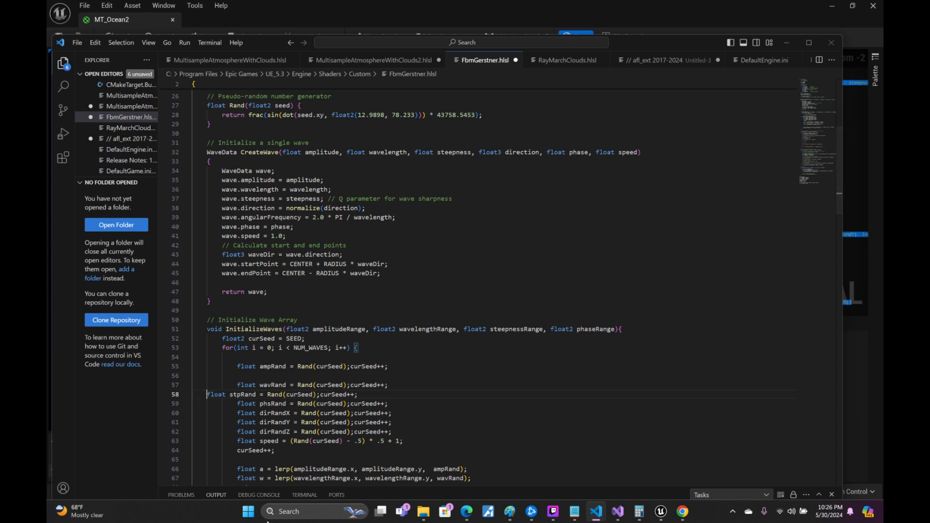
# - Remove the blank line between ampRand and wavRand and indent the wavRand line to match its neighbours
pyautogui.press('Up')
pyautogui.press('BackSpace')
pyautogui.press('BackSpace')
pyautogui.press('BackSpace')
pyautogui.press('BackSpace')
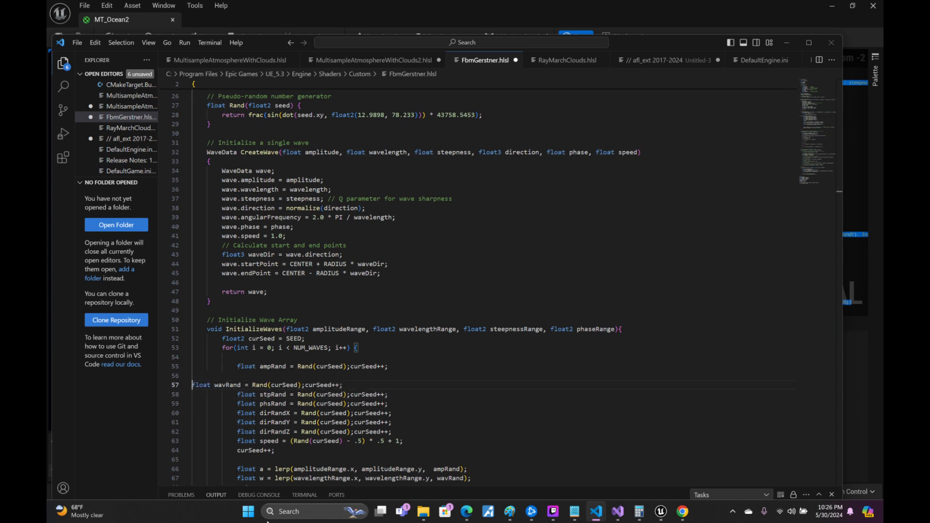
pyautogui.press('Tab')
pyautogui.press('Tab')
pyautogui.press('Tab')
# - Join the curSeed++; below the float speed line directly onto the end of the speed line
pyautogui.press('Down')
pyautogui.press('Down')
pyautogui.press('Down')
pyautogui.press('Down')
pyautogui.press('Down')
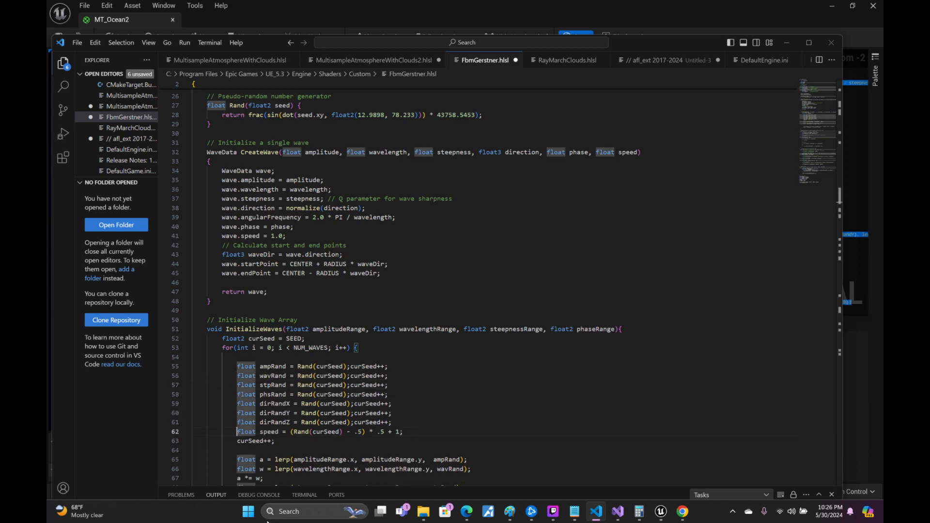
pyautogui.press('Down')
pyautogui.press('Right')
pyautogui.press('Right')
pyautogui.press('Right')
pyautogui.press('Right')
pyautogui.press('Right')
pyautogui.press('Right')
pyautogui.press('Right')
pyautogui.press('Right')
pyautogui.press('Up')
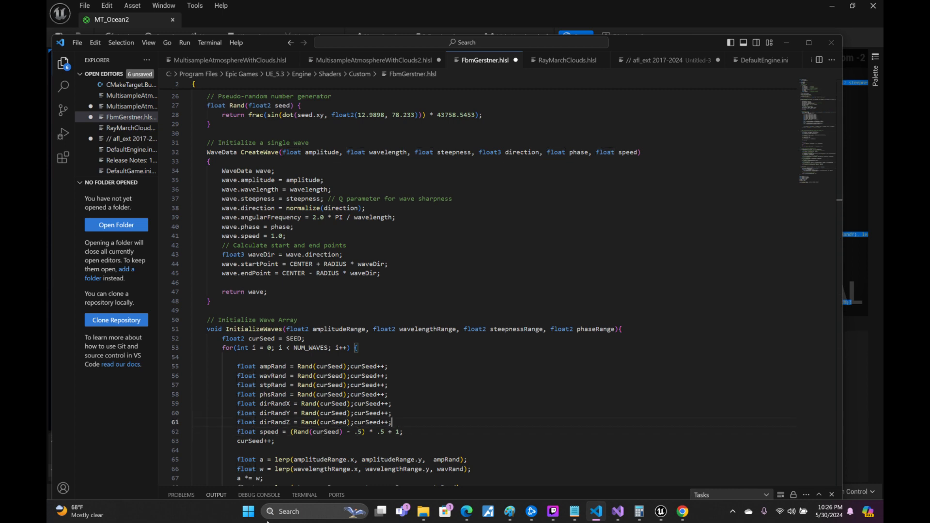
pyautogui.press('Down')
pyautogui.press('End')
pyautogui.press('Delete')
pyautogui.press('Delete')
pyautogui.press('Delete')
pyautogui.press('Delete')
pyautogui.press('Delete')
pyautogui.press('Delete')
pyautogui.press('Delete')
pyautogui.press('Delete')
pyautogui.press('Delete')
pyautogui.press('Delete')
pyautogui.press('Delete')
pyautogui.press('Delete')
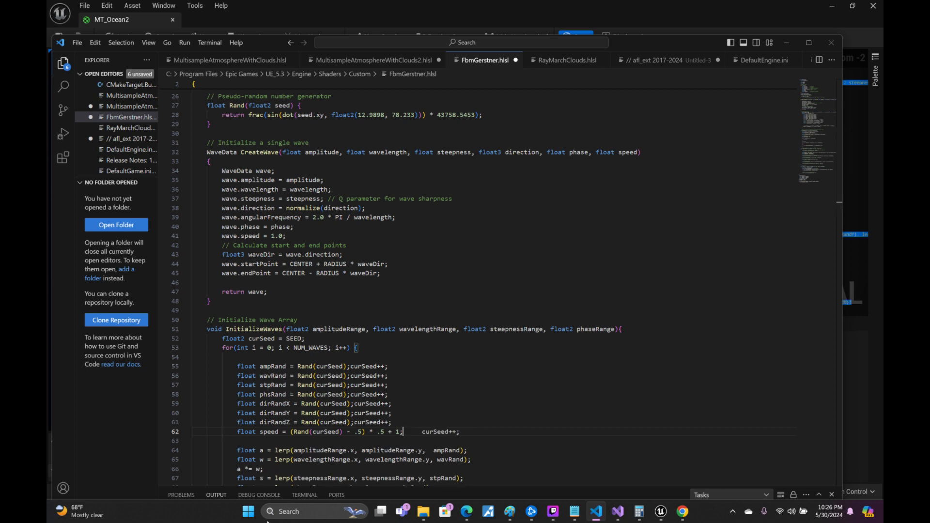
pyautogui.press('Delete')
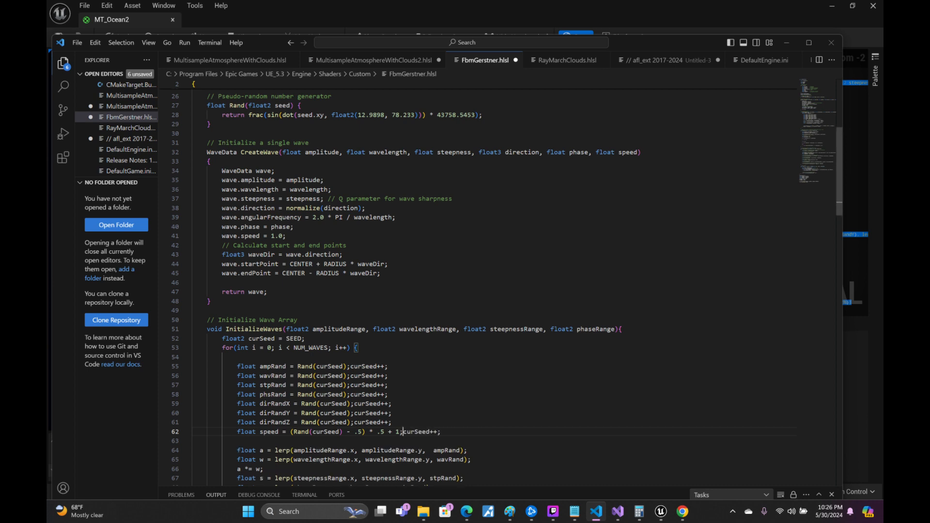
pyautogui.hotkey('shift', 'Home')
pyautogui.hotkey('shift', 'Home')
pyautogui.hotkey('shift', 'Up')
pyautogui.hotkey('shift', 'Up')
pyautogui.hotkey('shift', 'Up')
pyautogui.hotkey('shift', 'Up')
pyautogui.hotkey('shift', 'Up')
pyautogui.hotkey('shift', 'Up')
pyautogui.hotkey('shift', 'Up')
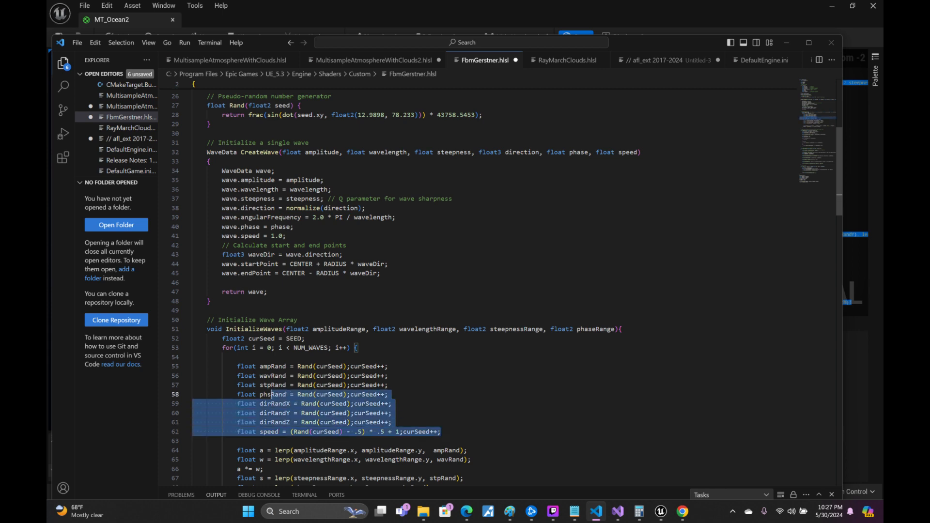
pyautogui.click(398, 394)
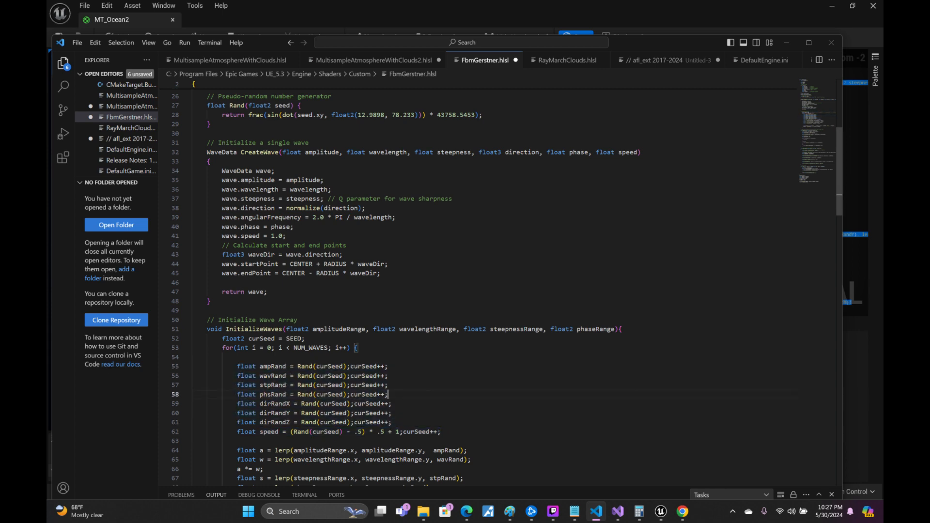
# - Remove the blank lines between the float p line and the float3 direction line in InitializeWaves
pyautogui.scroll(-4, 397, 395)
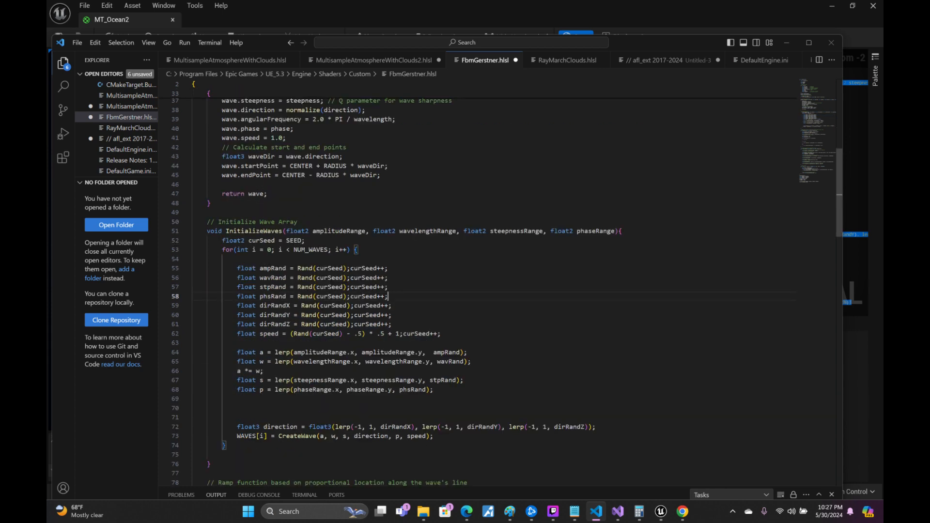
pyautogui.click(286, 398)
pyautogui.press('BackSpace')
pyautogui.press('BackSpace')
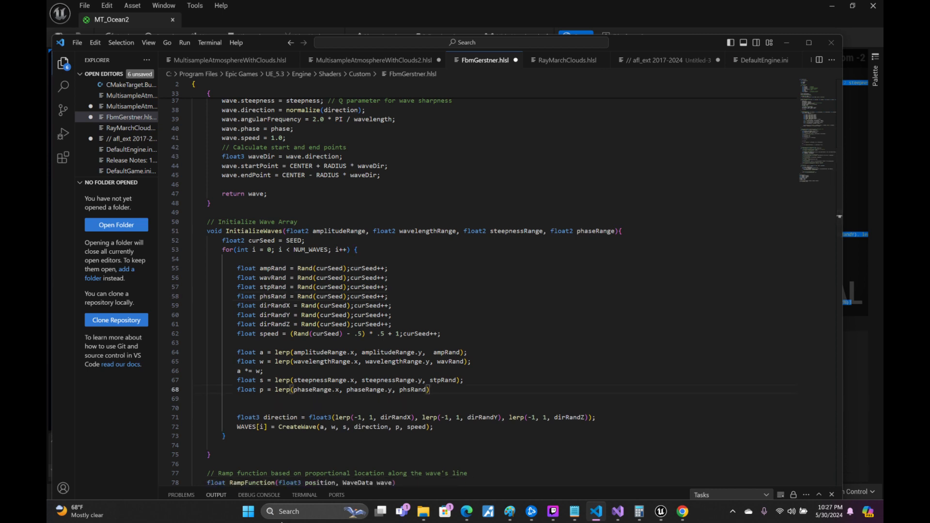
pyautogui.write(';')
pyautogui.press('Return')
pyautogui.press('Down')
pyautogui.press('BackSpace')
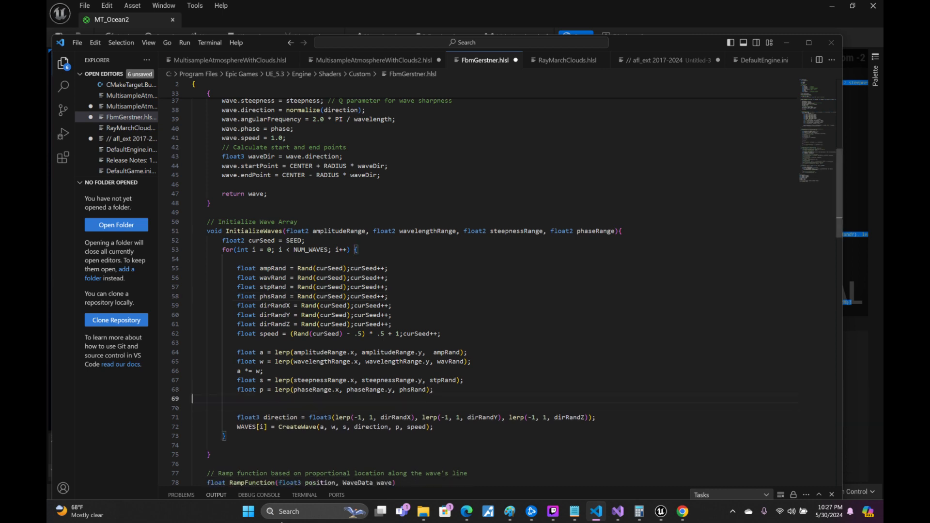
pyautogui.press('Delete')
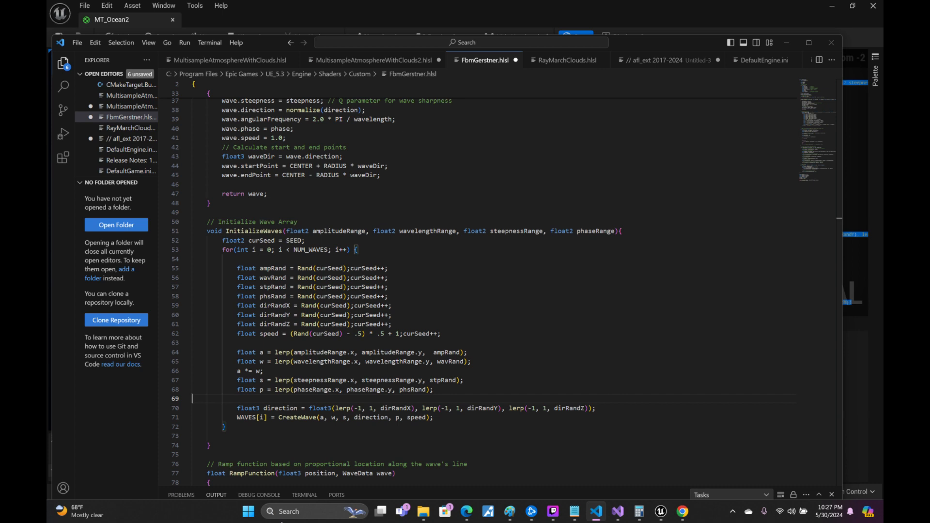
pyautogui.press('Delete')
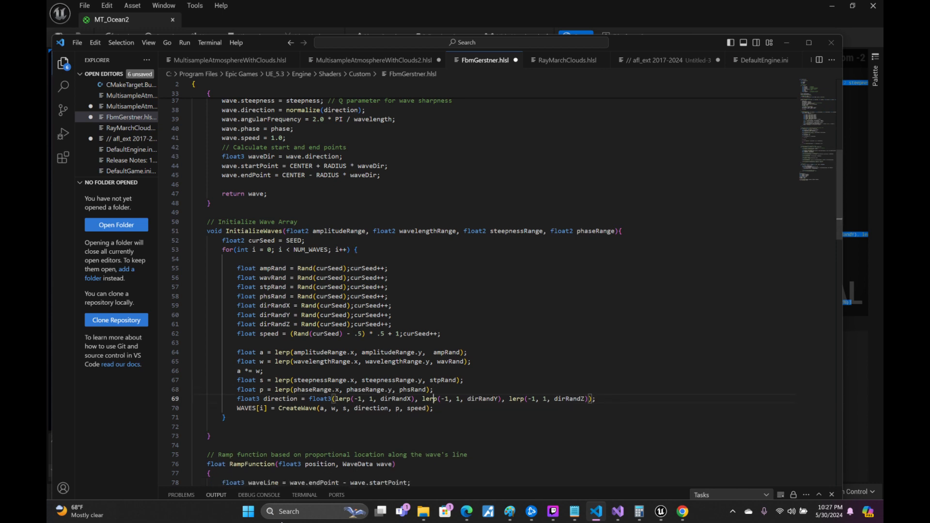
# - Insert a blank line between the float3 direction line and the WAVES[i] assignment
pyautogui.click(430, 398)
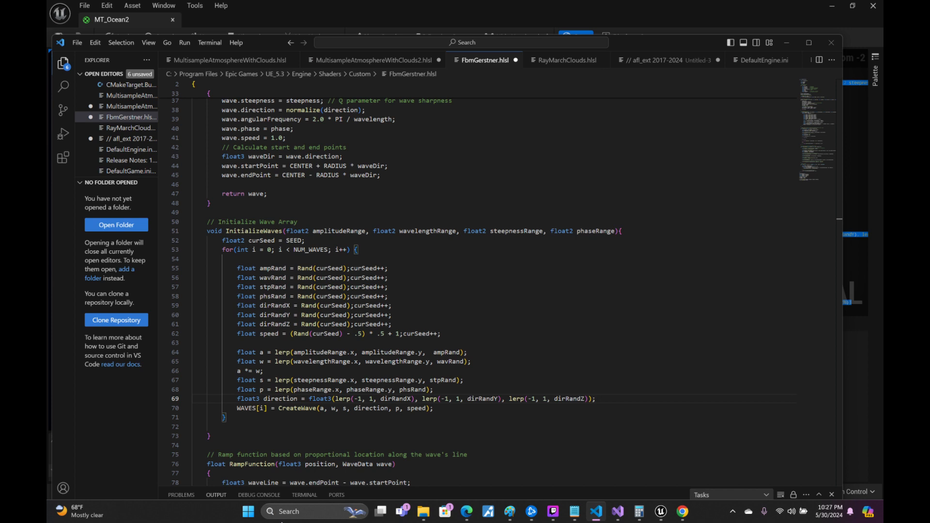
pyautogui.press('Return')
pyautogui.press('Up')
pyautogui.press('End')
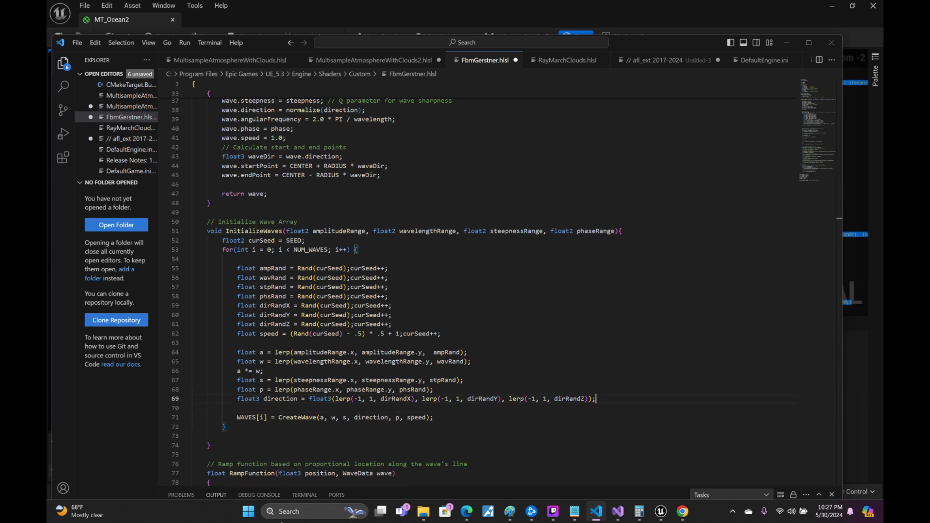
# - Copy the loop's code block from the float ampRand line through the float3 direction line
pyautogui.hotkey('shift', 'Home')
pyautogui.hotkey('shift', 'Home')
pyautogui.hotkey('shift', 'Home')
pyautogui.hotkey('shift', 'Up')
pyautogui.hotkey('shift', 'Up')
pyautogui.hotkey('shift', 'Up')
pyautogui.hotkey('shift', 'Up')
pyautogui.hotkey('shift', 'Up')
pyautogui.hotkey('shift', 'Up')
pyautogui.hotkey('shift', 'Up')
pyautogui.hotkey('shift', 'Up')
pyautogui.hotkey('shift', 'Up')
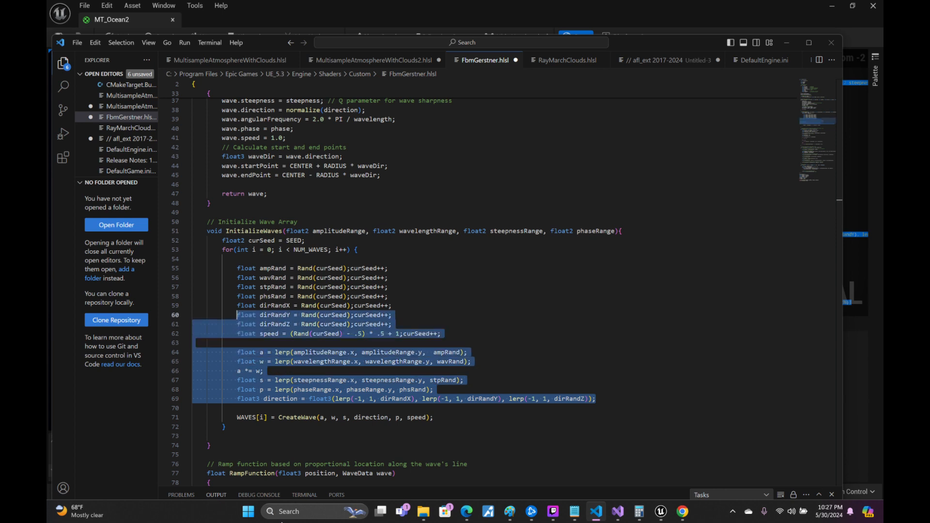
pyautogui.hotkey('shift', 'Up')
pyautogui.hotkey('shift', 'Up')
pyautogui.hotkey('shift', 'Up')
pyautogui.hotkey('shift', 'Up')
pyautogui.hotkey('shift', 'Up')
pyautogui.hotkey('ctrl', 'c')
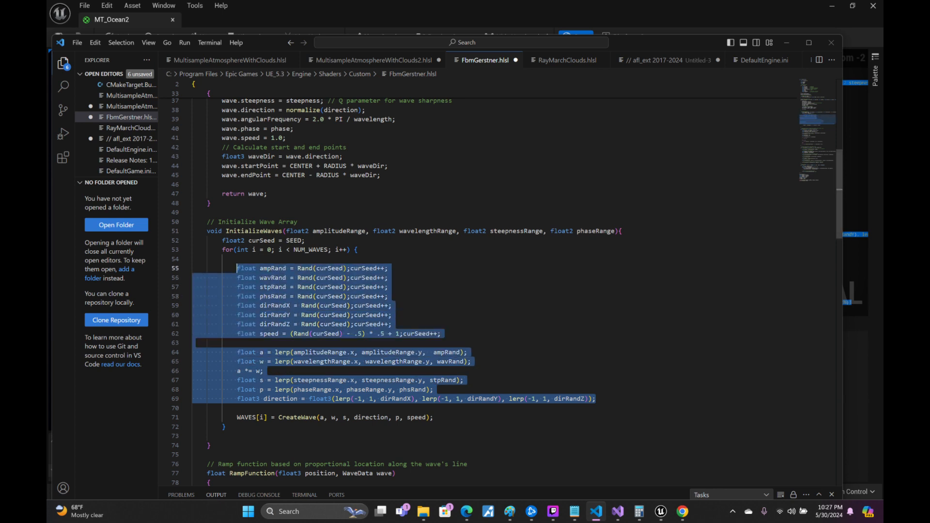
# - Paste the copied block below the WAVES[i] assignment, separated from it by one blank line
pyautogui.click(434, 418)
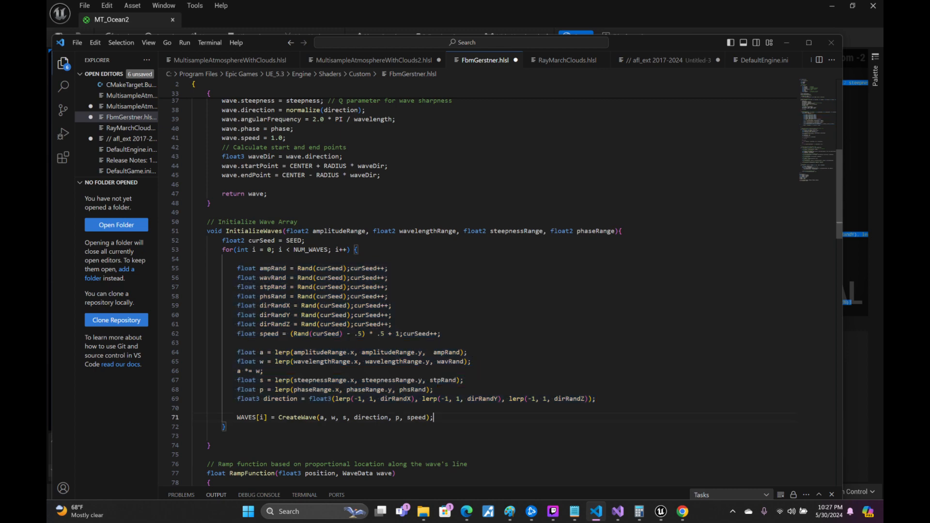
pyautogui.press('Return')
pyautogui.press('Return')
pyautogui.hotkey('ctrl', 'v')
pyautogui.scroll(-3, 484, 291)
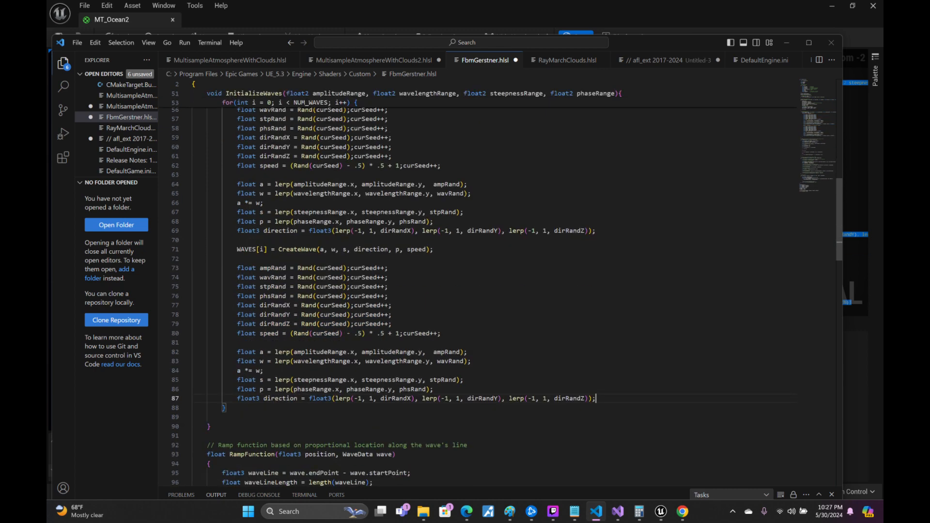
# - Add a line starting with MICRO_WAVES[i] directly below the duplicated float3 direction line
pyautogui.press('Return')
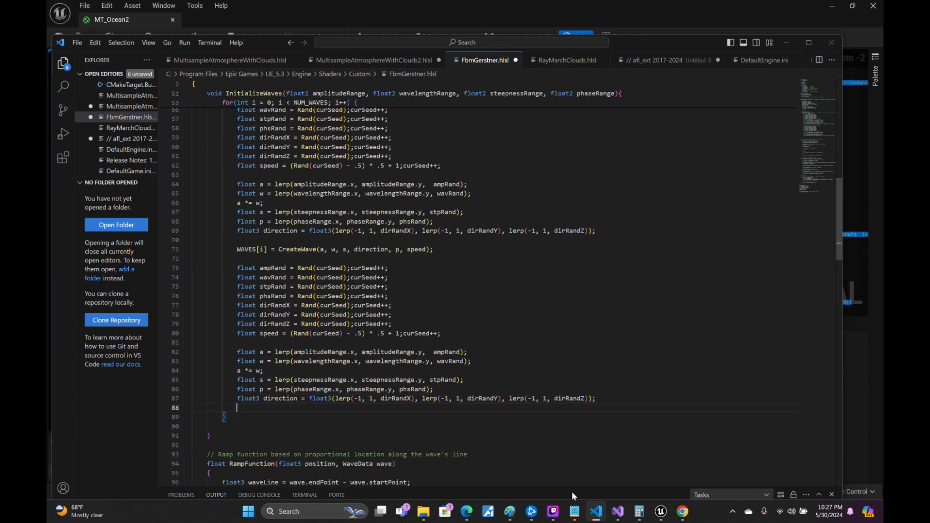
pyautogui.write('MICRO')
pyautogui.press('Down')
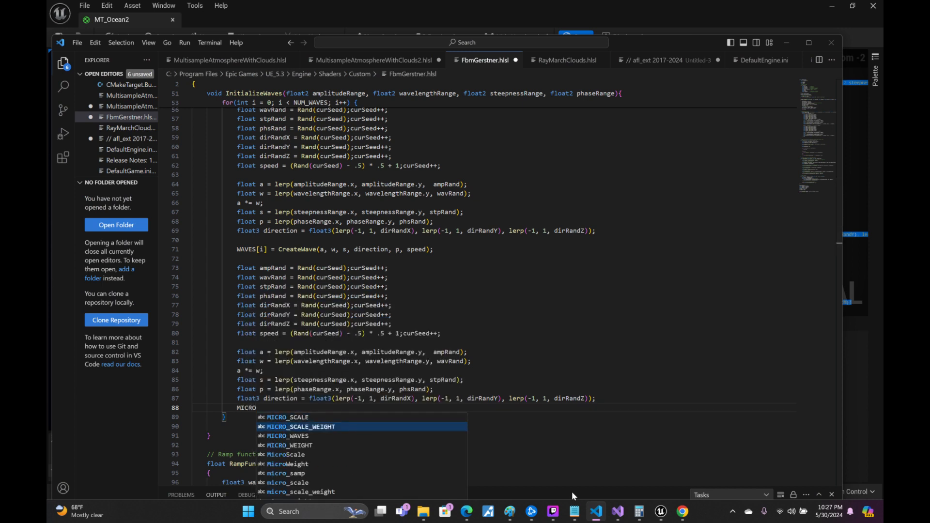
pyautogui.press('Down')
pyautogui.press('Return')
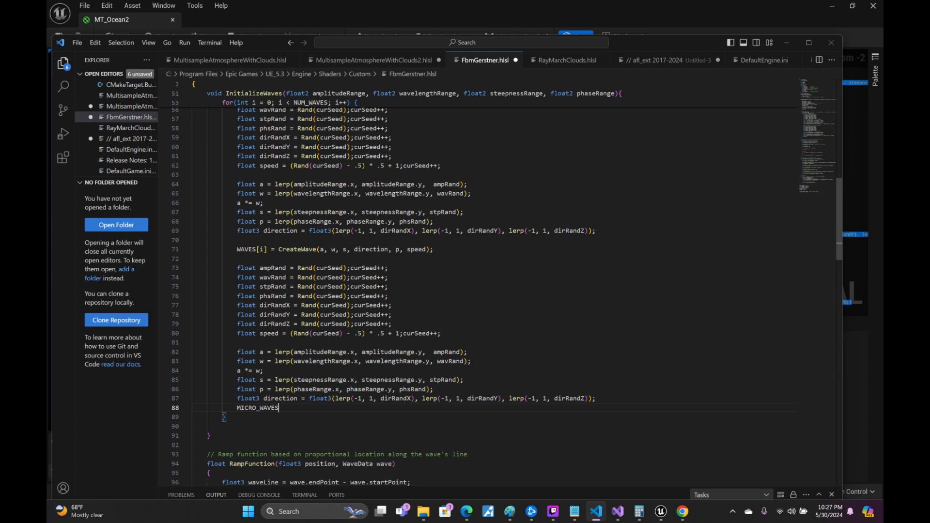
pyautogui.write('= ')
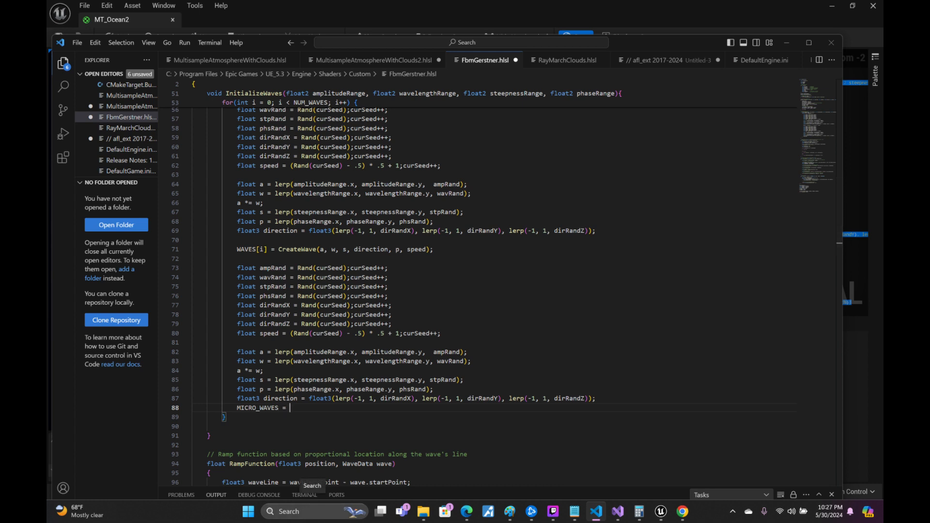
pyautogui.write('Crea')
pyautogui.press('BackSpace')
pyautogui.press('BackSpace')
pyautogui.press('BackSpace')
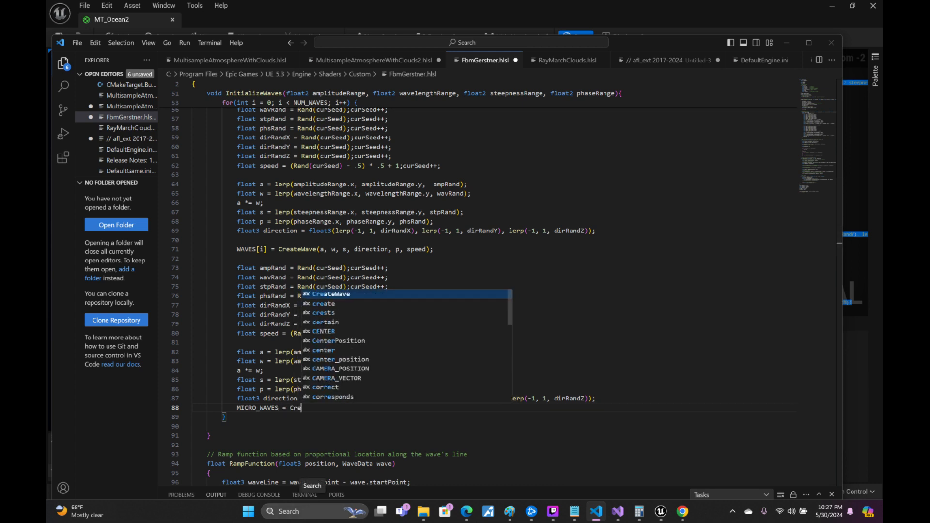
pyautogui.press('BackSpace')
pyautogui.press('BackSpace')
pyautogui.press('BackSpace')
pyautogui.write('[i]')
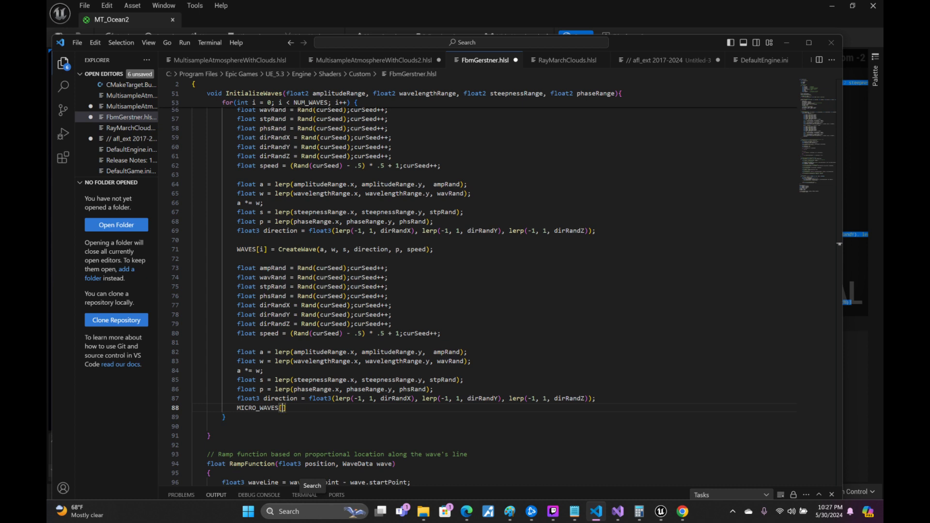
# - Complete the MICRO_WAVES[i] line by assigning it CreateWave(a,w,s,direction,p,speed);
pyautogui.write(' = Create')
pyautogui.write('Wav')
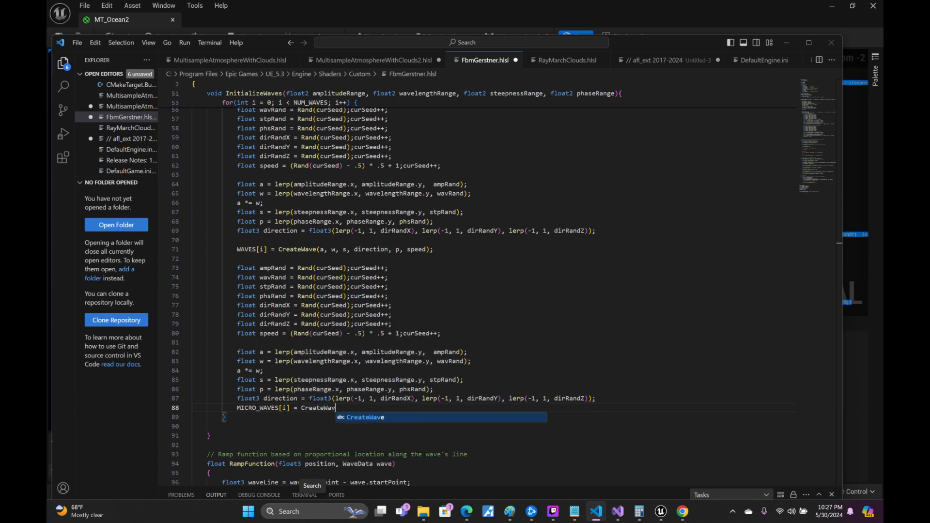
pyautogui.write('e(a')
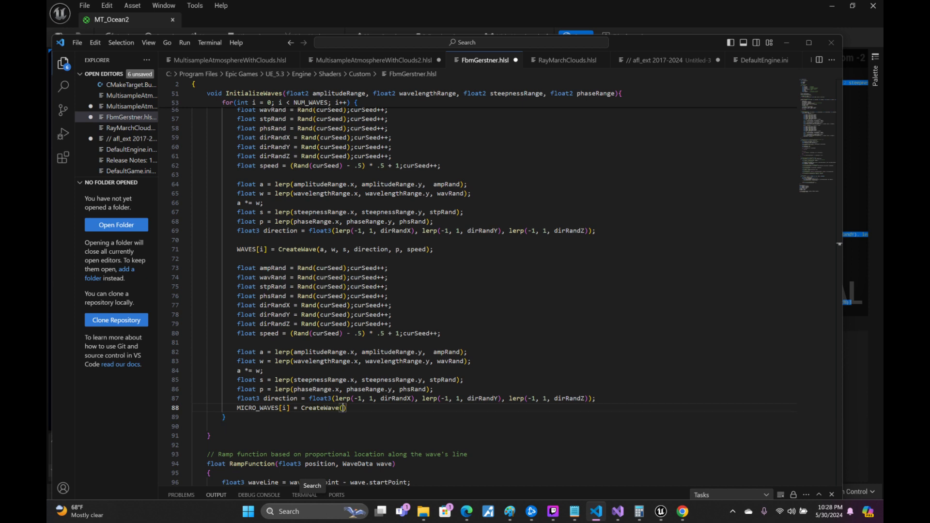
pyautogui.write(',w')
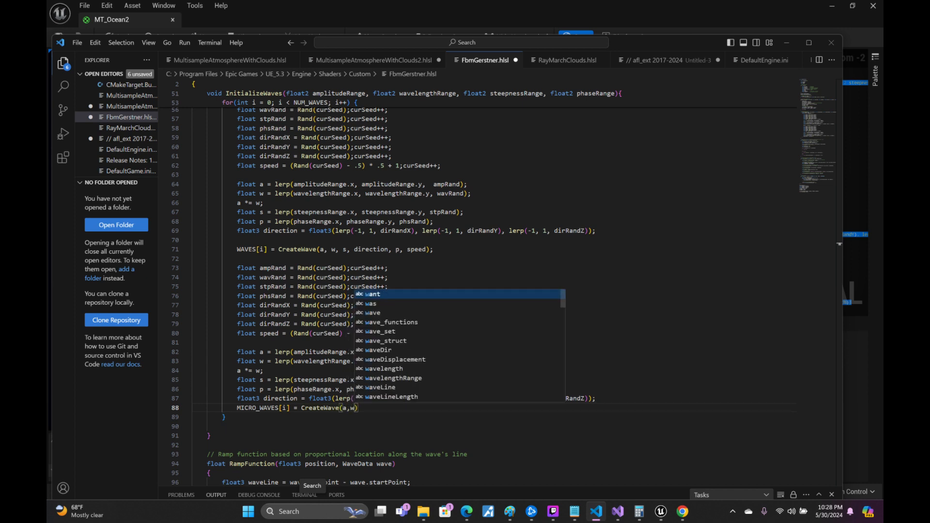
pyautogui.write(',s,')
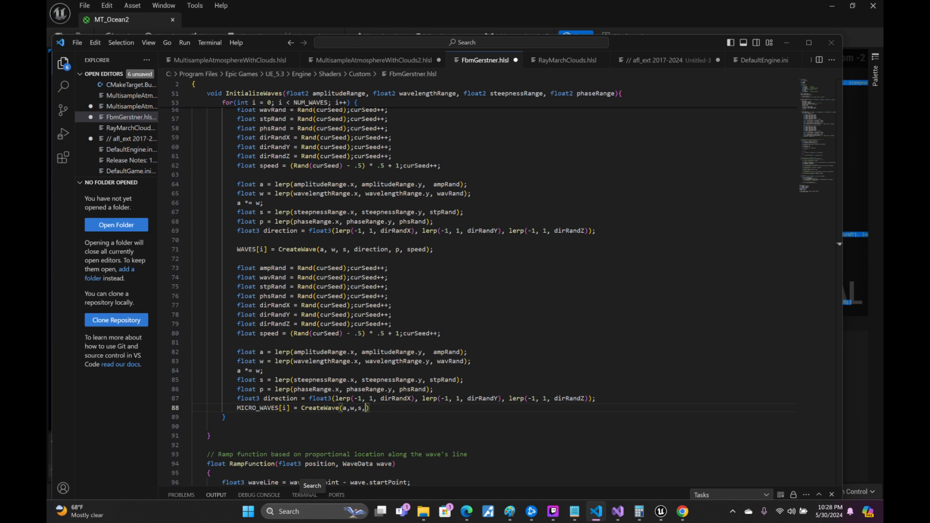
pyautogui.write('directio')
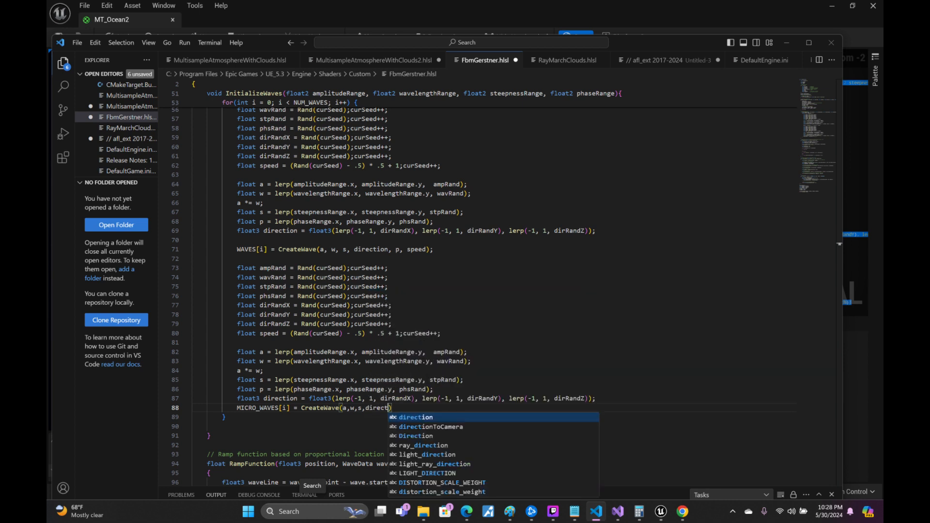
pyautogui.write('n')
pyautogui.write(',p,spe')
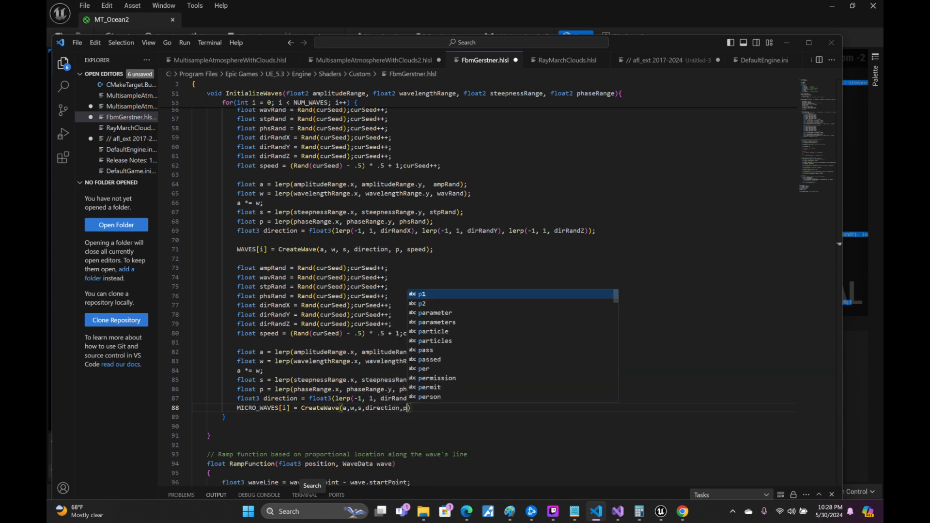
pyautogui.write('ed')
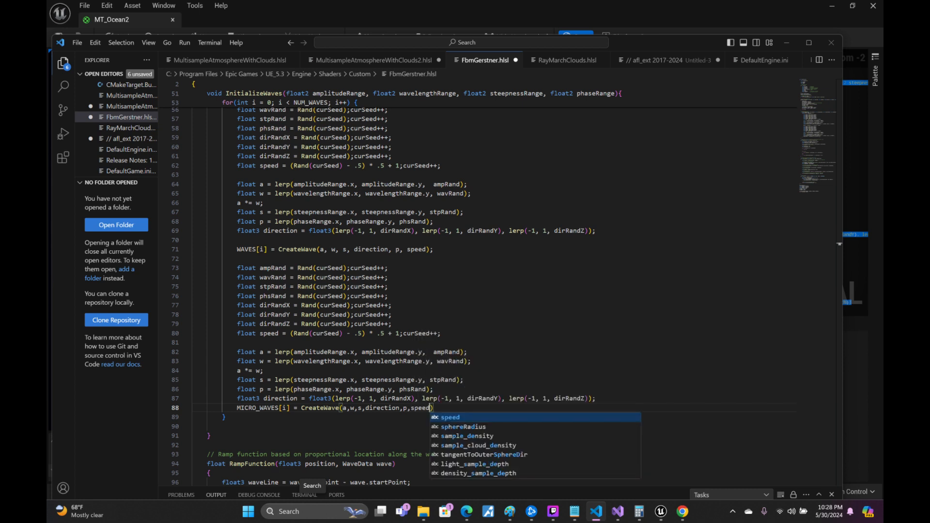
pyautogui.press('End')
pyautogui.write(';')
# - Remove the float type from the duplicated ampRand line so it reassigns the existing variable
pyautogui.press('Up')
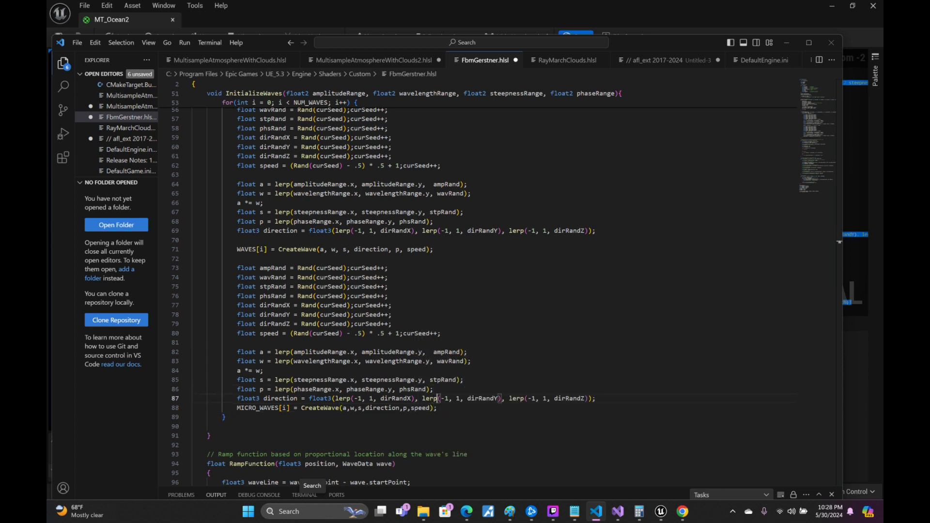
pyautogui.press('Left')
pyautogui.press('Left')
pyautogui.press('Left')
pyautogui.press('Left')
pyautogui.press('Left')
pyautogui.press('Left')
pyautogui.press('Left')
pyautogui.press('Left')
pyautogui.press('Left')
pyautogui.press('Left')
pyautogui.press('Left')
pyautogui.press('Left')
pyautogui.press('Left')
pyautogui.press('Left')
pyautogui.press('Left')
pyautogui.press('Left')
pyautogui.press('Left')
pyautogui.press('Left')
pyautogui.press('Left')
pyautogui.press('Left')
pyautogui.press('Left')
pyautogui.press('Left')
pyautogui.press('Left')
pyautogui.press('Left')
pyautogui.press('Left')
pyautogui.press('Left')
pyautogui.press('Left')
pyautogui.press('Left')
pyautogui.press('Left')
pyautogui.press('Left')
pyautogui.press('Left')
pyautogui.press('Left')
pyautogui.press('Left')
pyautogui.press('Left')
pyautogui.press('Left')
pyautogui.press('Left')
pyautogui.press('Up')
pyautogui.press('Up')
pyautogui.press('Up')
pyautogui.press('Up')
pyautogui.press('Up')
pyautogui.press('Up')
pyautogui.press('Up')
pyautogui.press('Up')
pyautogui.press('Up')
pyautogui.press('Up')
pyautogui.press('Up')
pyautogui.press('Up')
pyautogui.press('Up')
pyautogui.press('Up')
pyautogui.press('Right')
pyautogui.hotkey('ctrl', 'BackSpace')
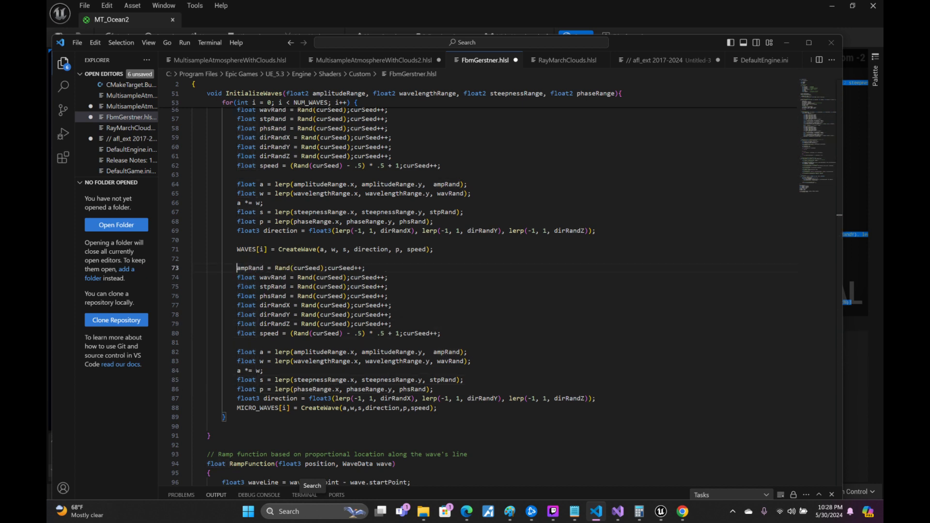
pyautogui.press('Down')
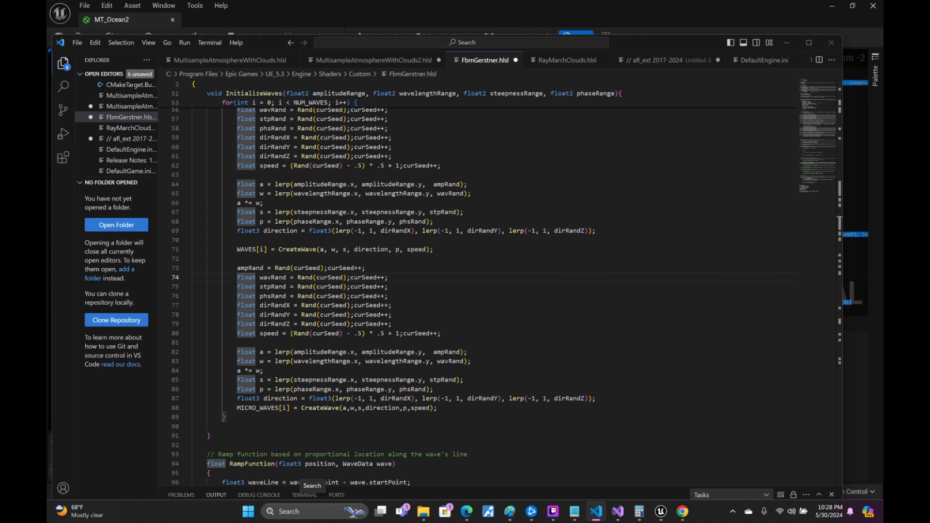
# - Remove the float type from the duplicated wavRand and stpRand lines so they reassign the existing variables
pyautogui.hotkey('ctrl', 'Delete')
pyautogui.press('Down')
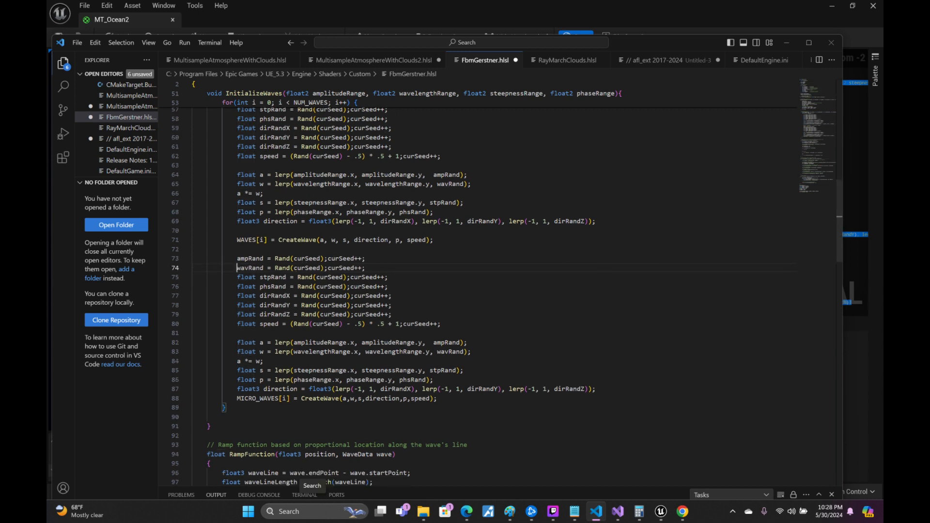
pyautogui.hotkey('ctrl', 'Delete')
pyautogui.hotkey('ctrl', 'Delete')
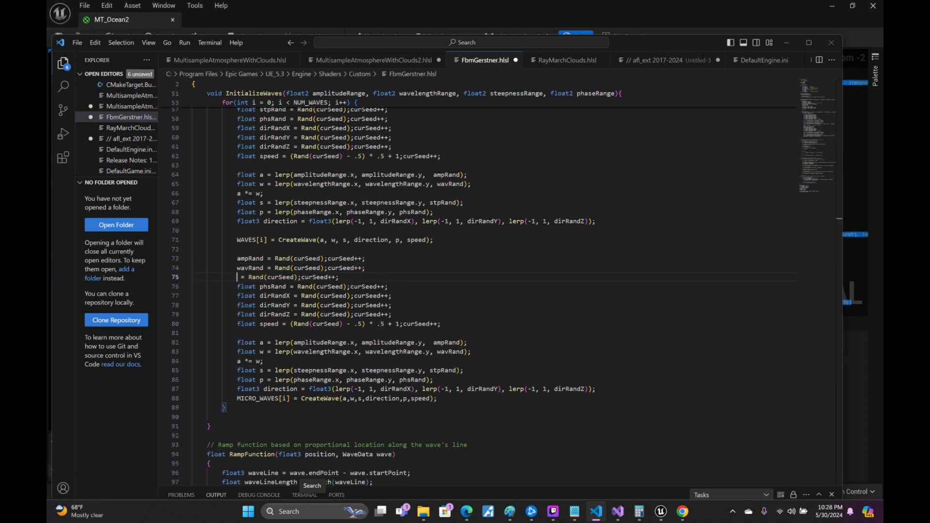
pyautogui.hotkey('ctrl', 'z')
pyautogui.press('Delete')
pyautogui.press('Down')
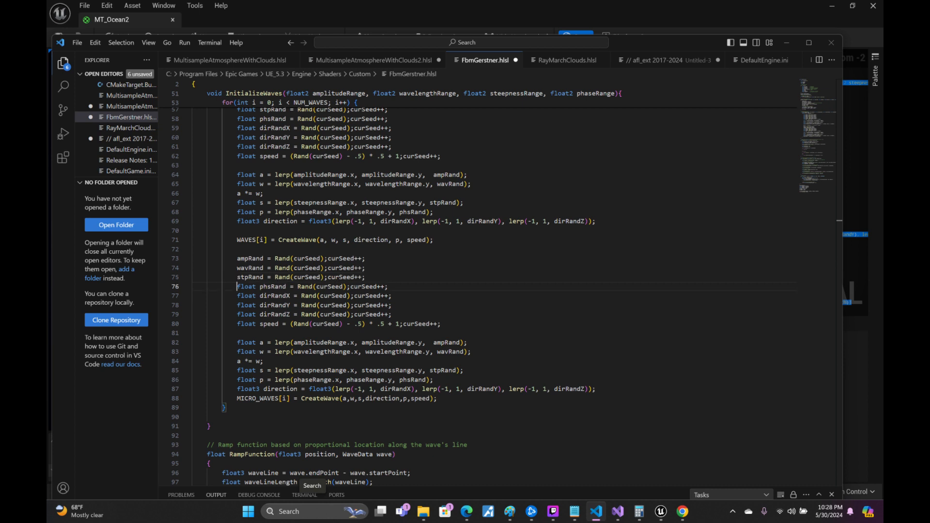
# - Remove the float type from the duplicated phsRand, dirRandX and dirRandY lines
pyautogui.hotkey('ctrl', 'Delete')
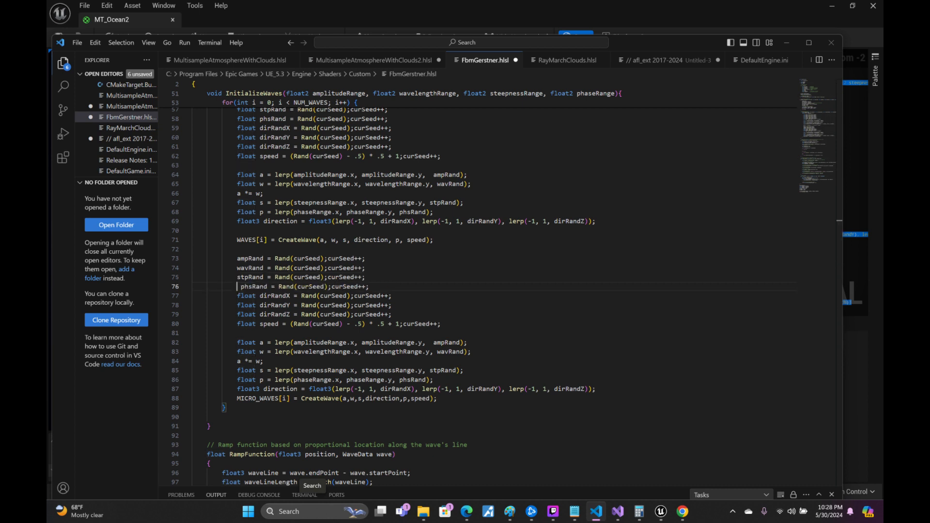
pyautogui.press('Down')
pyautogui.hotkey('ctrl', 'Delete')
pyautogui.press('Down')
pyautogui.hotkey('ctrl', 'Delete')
pyautogui.press('Down')
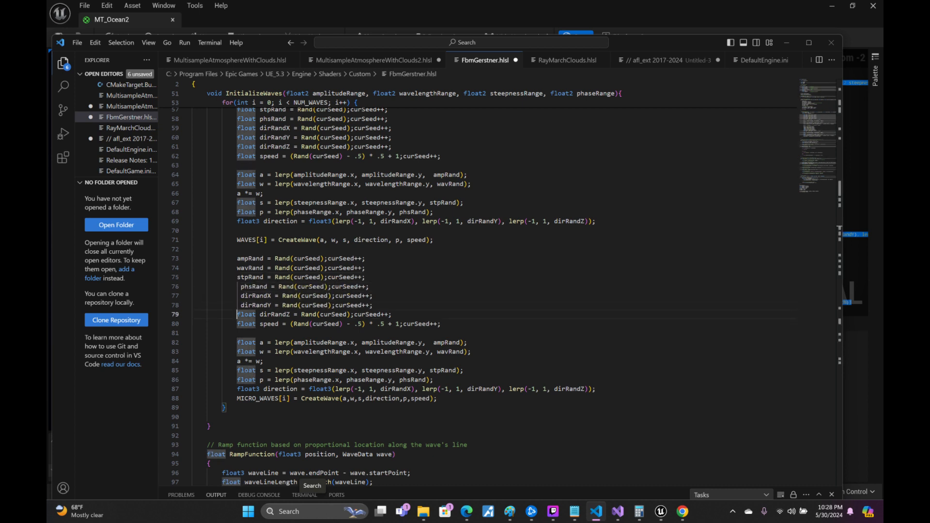
# - Remove the float type from the duplicated dirRandZ and speed lines
pyautogui.hotkey('ctrl', 'Delete')
pyautogui.press('Down')
pyautogui.press('Delete')
pyautogui.press('Up')
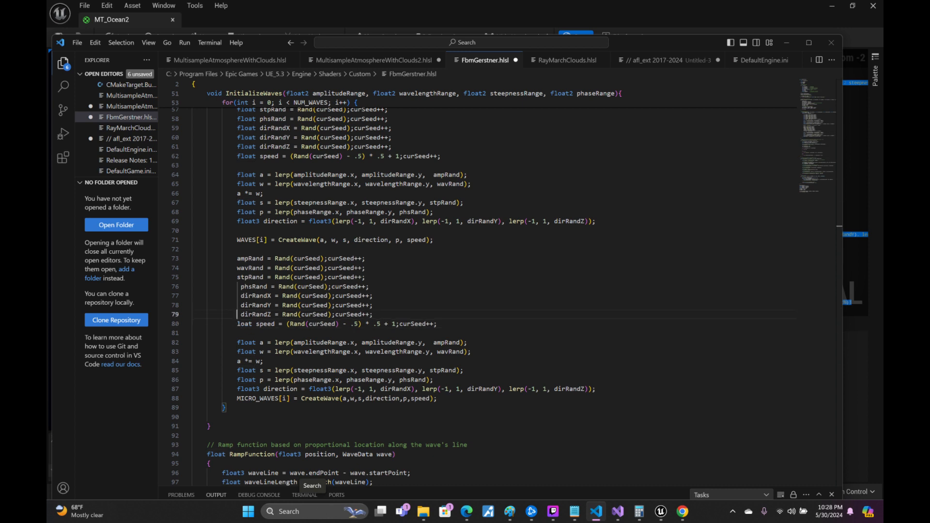
pyautogui.press('Down')
pyautogui.write('f')
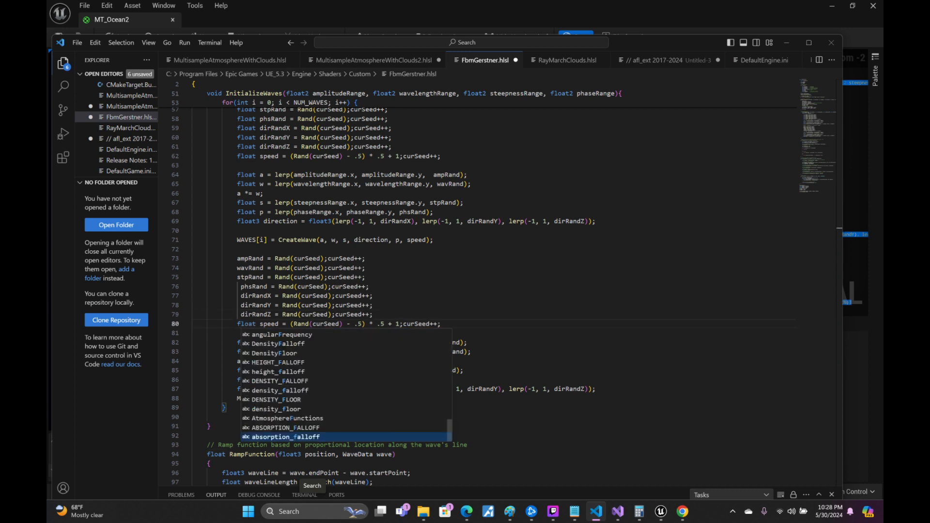
pyautogui.press('Escape')
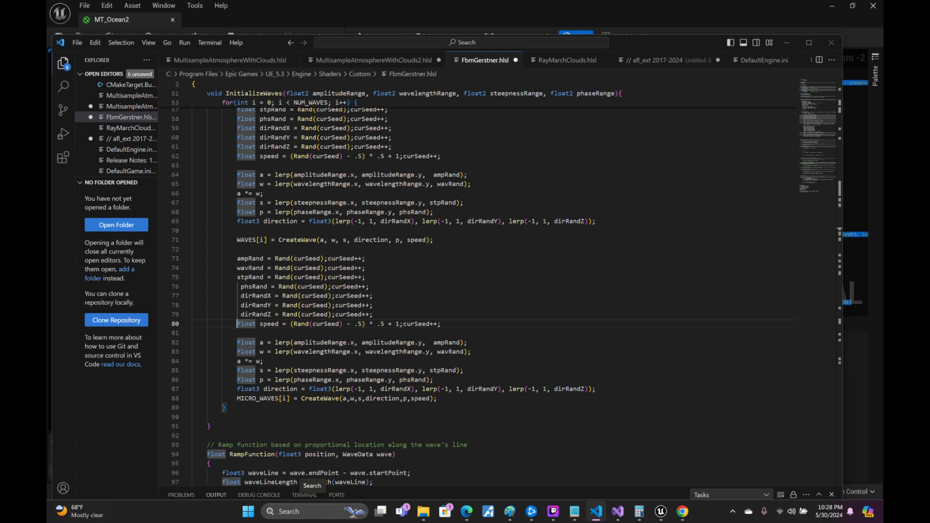
pyautogui.hotkey('ctrl', 'Delete')
# - Delete the stray leading space from each duplicated line from phsRand through speed so they align with the lines above
pyautogui.press('Up')
pyautogui.press('Up')
pyautogui.press('Up')
pyautogui.press('Up')
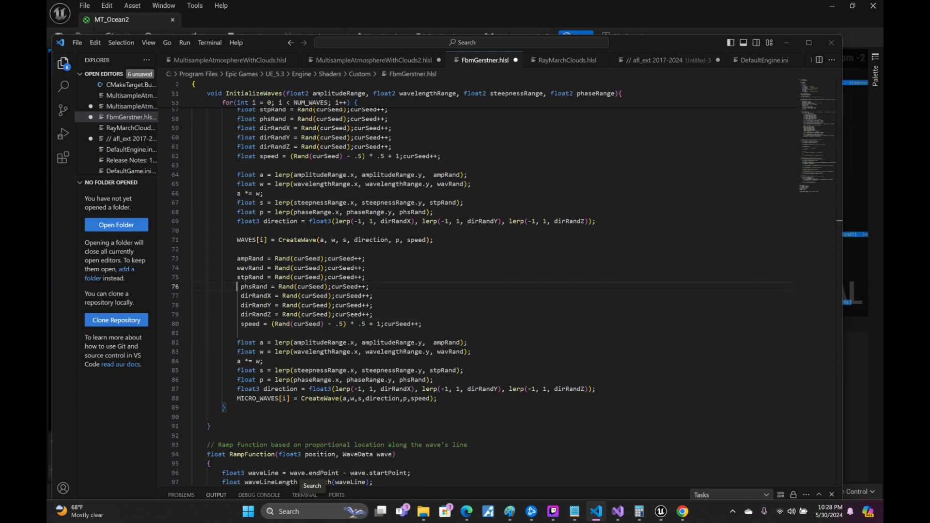
pyautogui.press('Delete')
pyautogui.press('Down')
pyautogui.press('Delete')
pyautogui.press('Down')
pyautogui.press('Delete')
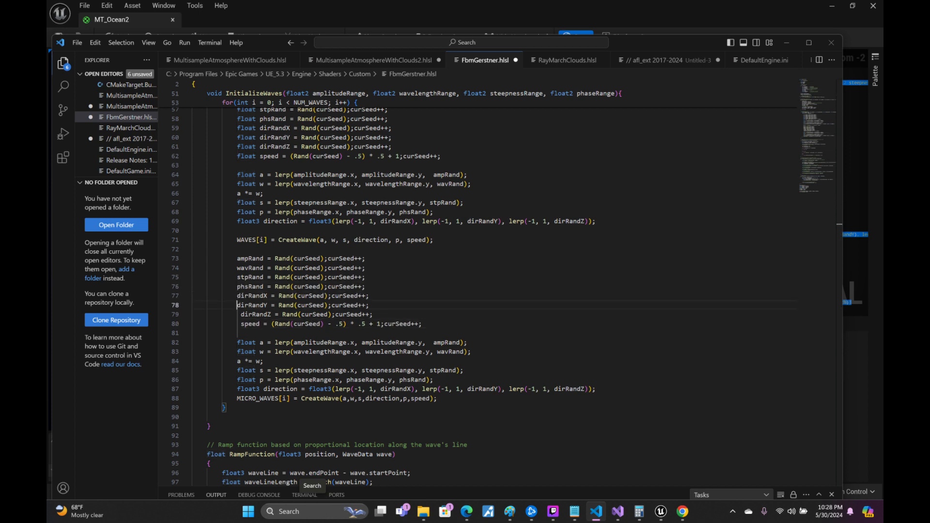
pyautogui.press('Down')
pyautogui.press('Delete')
pyautogui.press('Down')
pyautogui.press('Delete')
# - Remove the float type from the duplicated a and w lerp lines, keeping the variable names and alignment
pyautogui.press('Down')
pyautogui.press('Down')
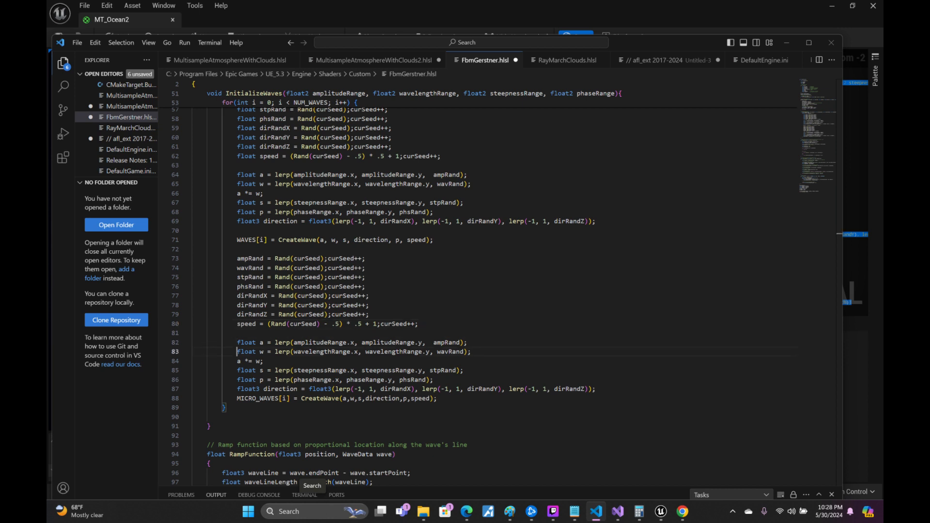
pyautogui.hotkey('ctrl', 'Delete')
pyautogui.hotkey('ctrl', 'Delete')
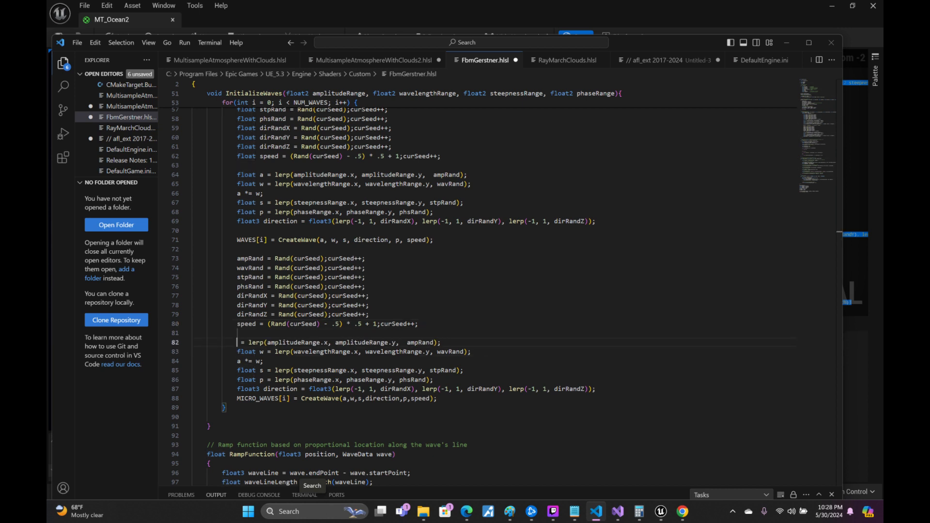
pyautogui.write('a')
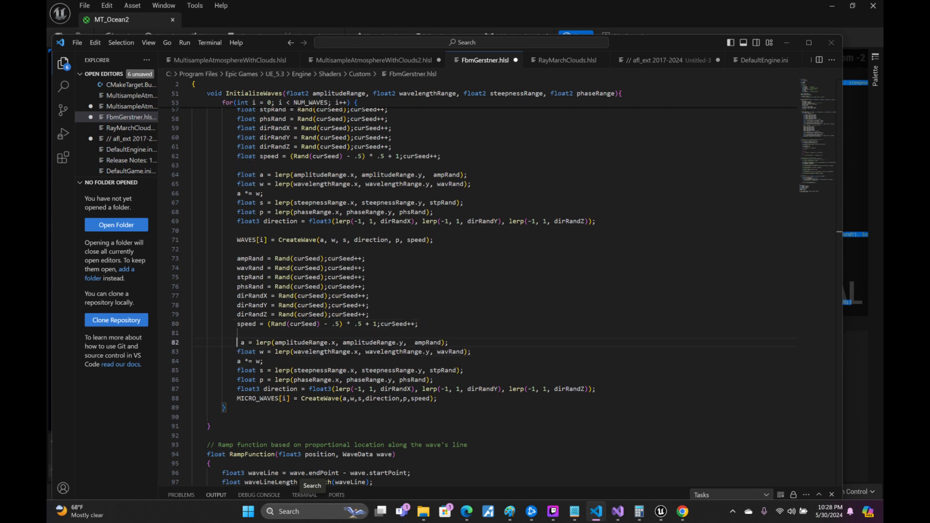
pyautogui.press('Delete')
pyautogui.press('Down')
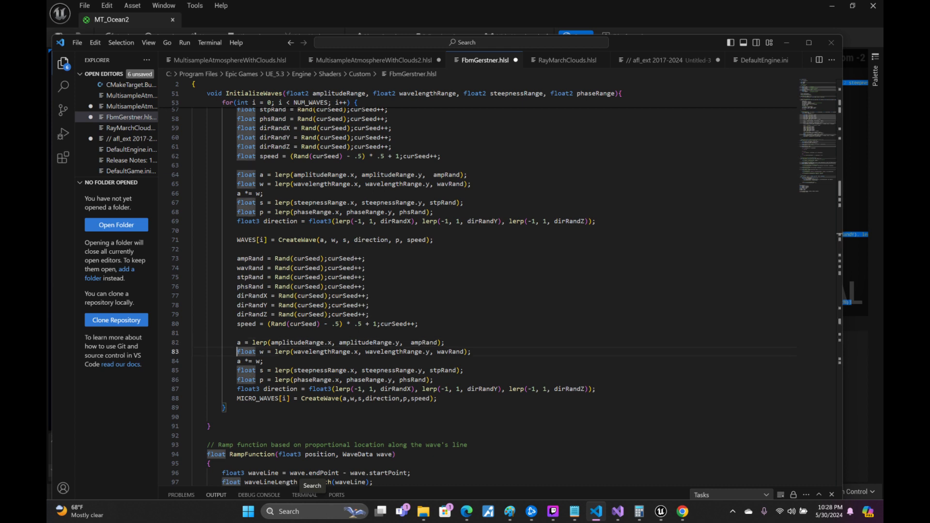
pyautogui.hotkey('ctrl', 'Delete')
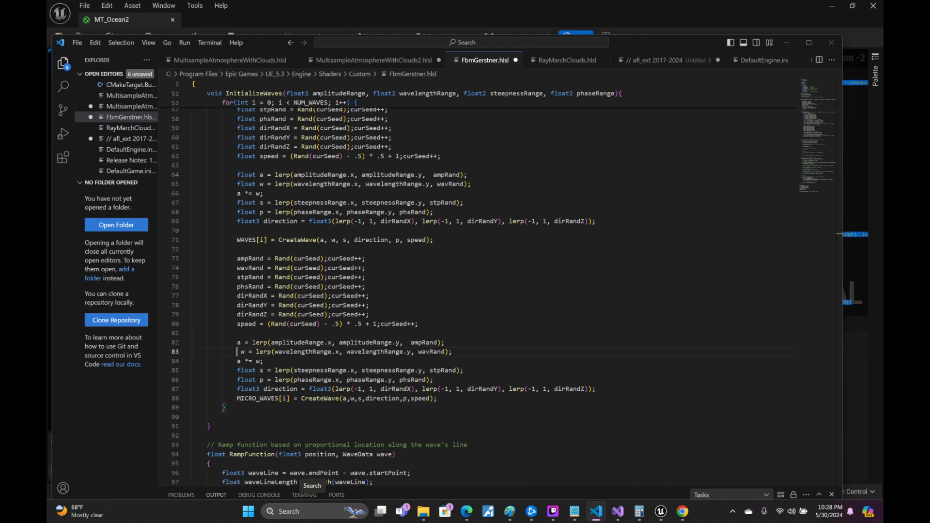
pyautogui.press('Delete')
pyautogui.press('Down')
# - Remove the float type from the duplicated s and p lerp lines, keeping the variable names and alignment
pyautogui.press('Down')
pyautogui.hotkey('ctrl', 'Delete')
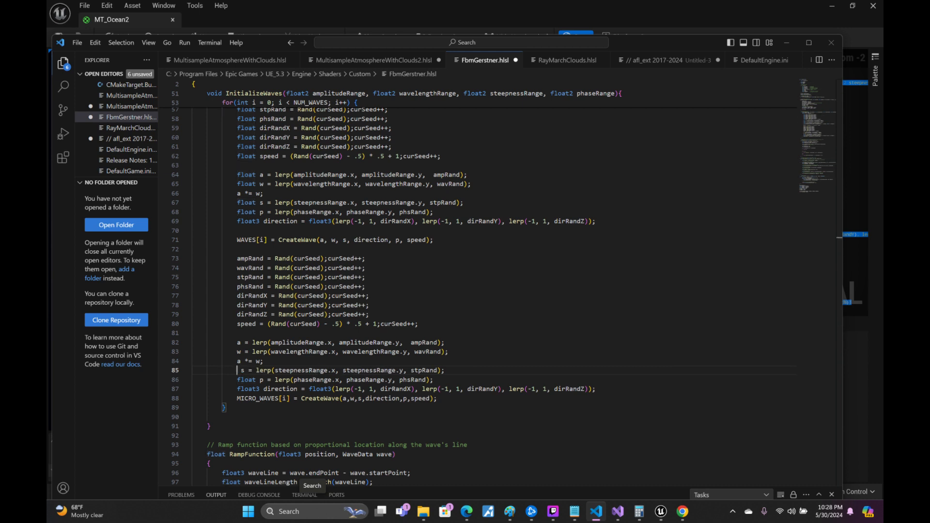
pyautogui.press('Delete')
pyautogui.press('Down')
pyautogui.hotkey('ctrl', 'Delete')
pyautogui.hotkey('ctrl', 'Delete')
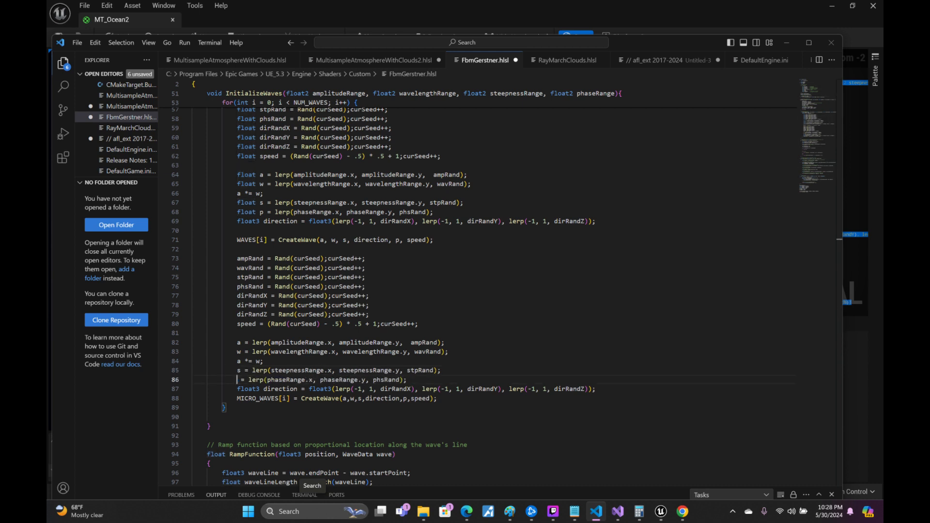
pyautogui.write('p')
pyautogui.press('Escape')
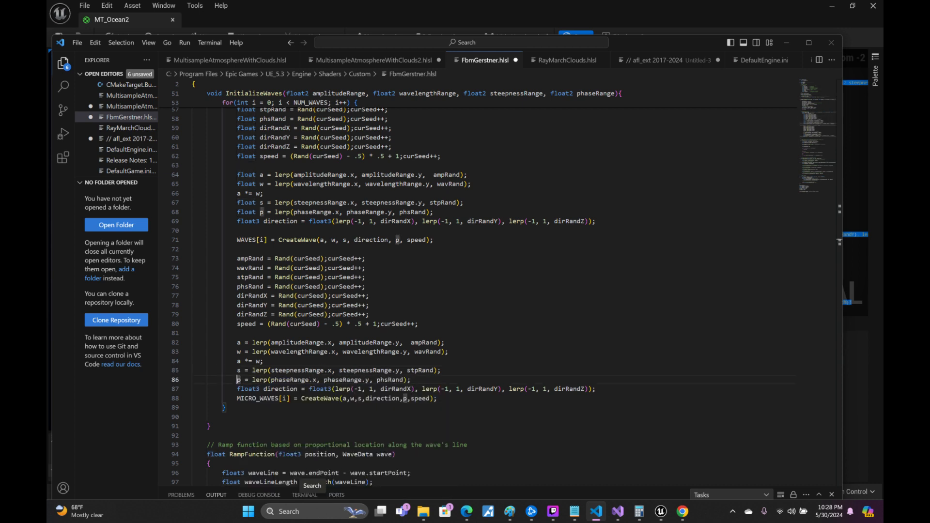
# - Remove the float3 type and its trailing space from the duplicated direction line, keeping the MICRO_WAVES name below intact
pyautogui.press('Down')
pyautogui.hotkey('ctrl', 'Delete')
pyautogui.press('Down')
pyautogui.press('Delete')
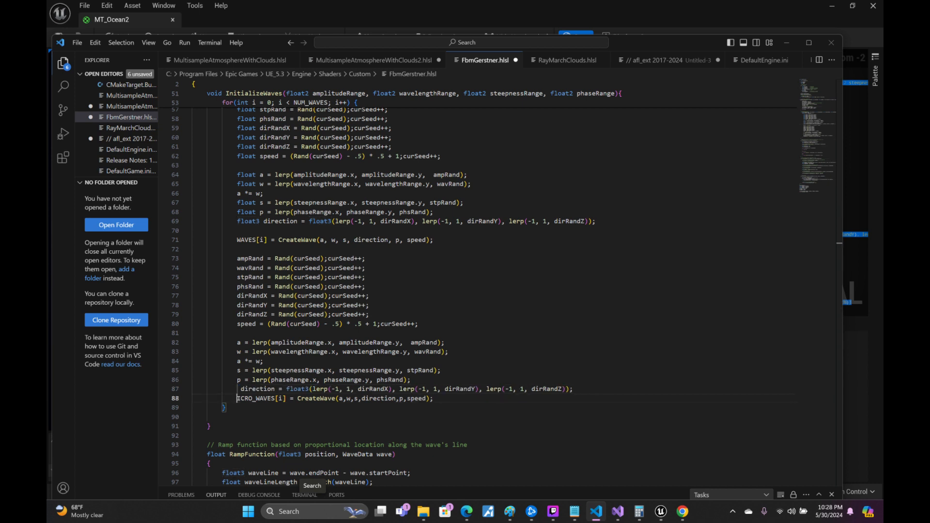
pyautogui.press('Up')
pyautogui.press('Delete')
pyautogui.press('Down')
pyautogui.write('M')
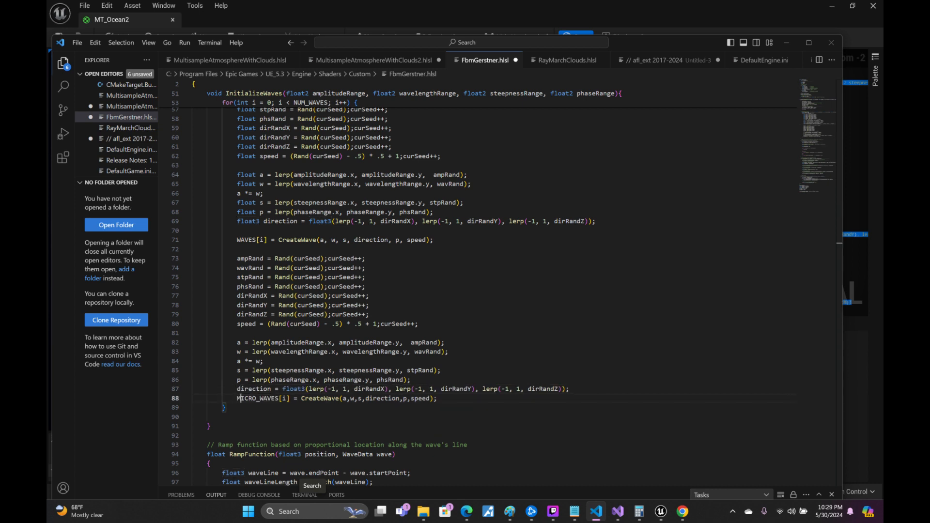
pyautogui.press('Right')
pyautogui.press('Right')
pyautogui.press('Right')
pyautogui.press('Right')
pyautogui.press('Right')
pyautogui.press('Right')
pyautogui.press('Right')
pyautogui.press('Right')
pyautogui.press('Right')
pyautogui.press('Right')
pyautogui.press('Right')
pyautogui.press('Right')
pyautogui.press('Right')
pyautogui.press('Right')
pyautogui.press('Right')
pyautogui.press('Right')
pyautogui.press('Right')
pyautogui.press('Right')
pyautogui.press('Right')
pyautogui.press('Right')
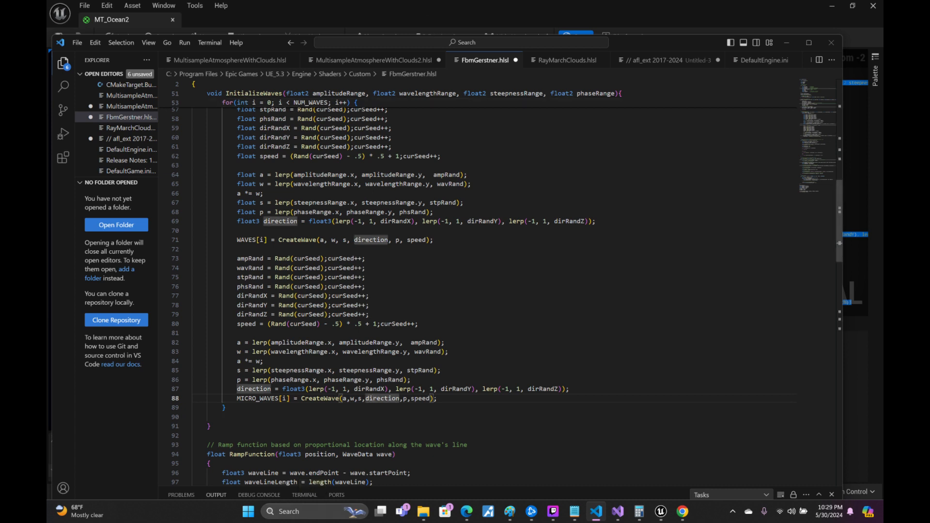
# - Insert .1 after wavelengthRange.x in the duplicated w lerp line, separated by a space
pyautogui.scroll(2, 479, 286)
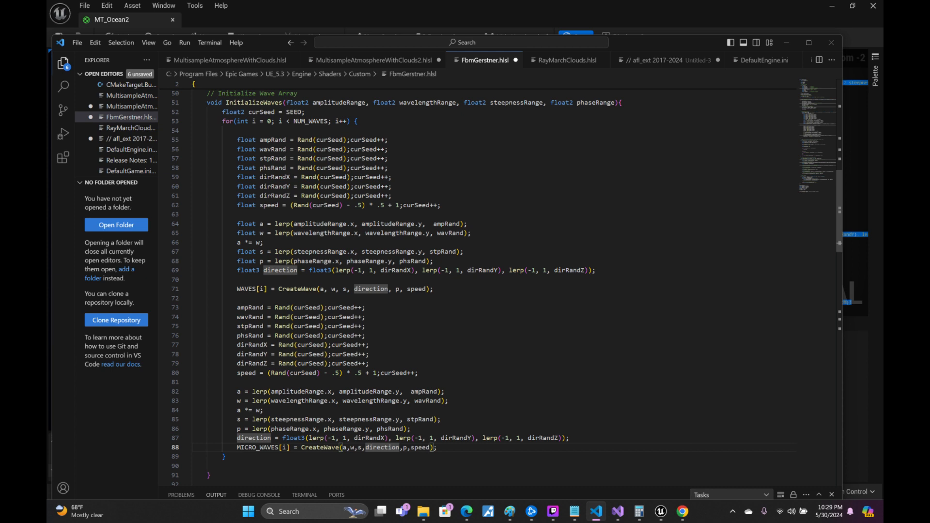
pyautogui.click(335, 402)
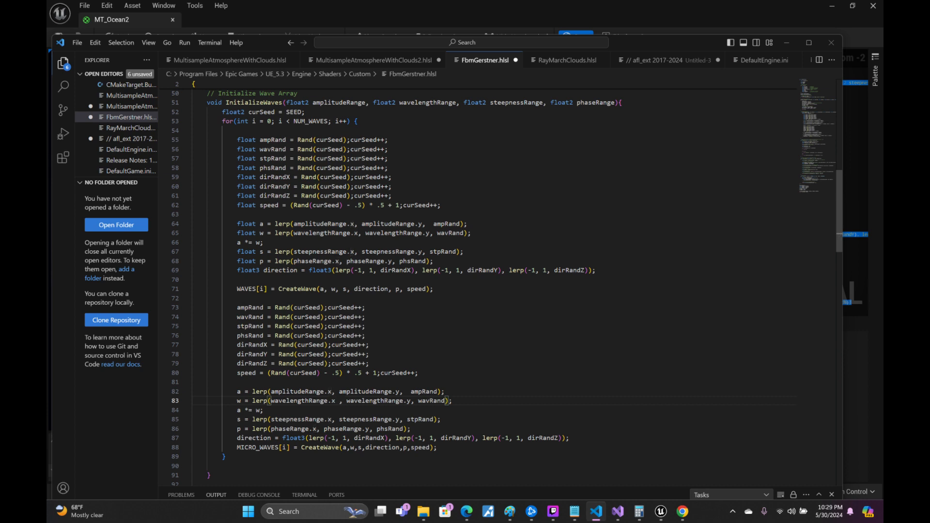
pyautogui.moveTo(460, 520)
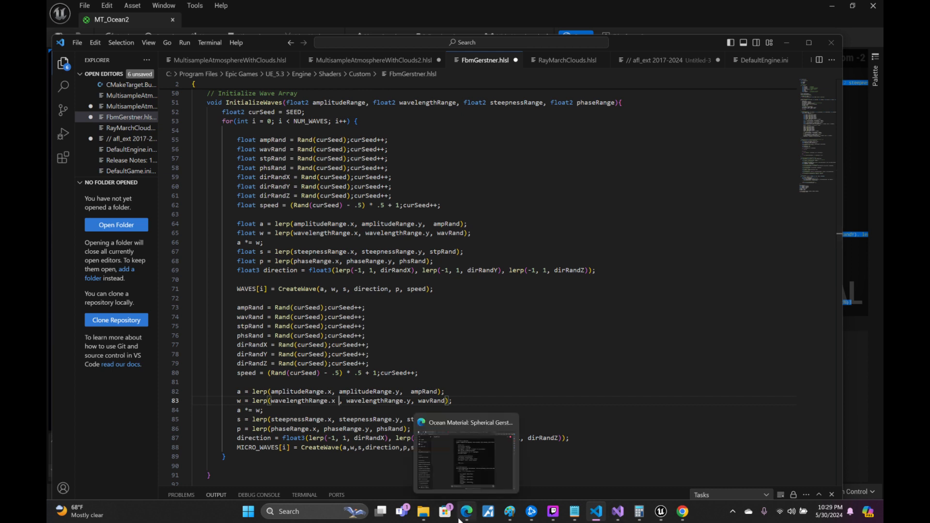
pyautogui.write('.')
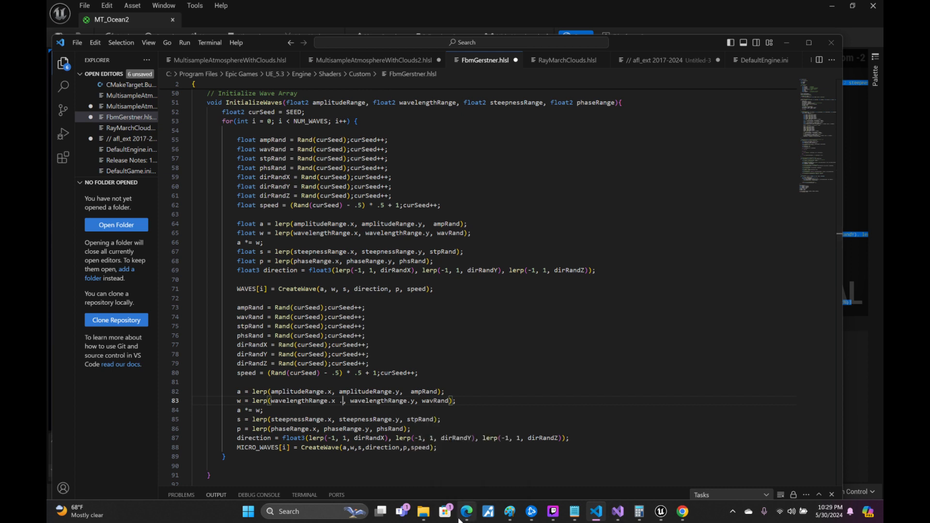
pyautogui.write('1')
pyautogui.press('Left')
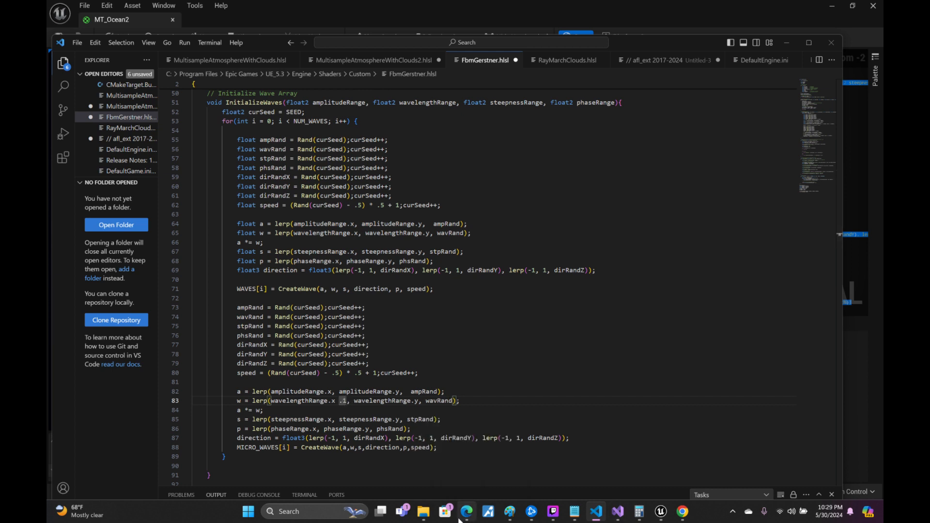
# - Multiply wavelengthRange.y by .1 in the duplicated w lerp line
pyautogui.press('Right')
pyautogui.press('Right')
pyautogui.press('Right')
pyautogui.press('Right')
pyautogui.press('Right')
pyautogui.press('Right')
pyautogui.press('Right')
pyautogui.press('Right')
pyautogui.press('Right')
pyautogui.press('Right')
pyautogui.press('Right')
pyautogui.press('Right')
pyautogui.press('Right')
pyautogui.write('*')
pyautogui.write(' .7')
pyautogui.press('BackSpace')
pyautogui.write('1')
# - Turn the .1 after wavelengthRange.x into the multiplication * .1 in the duplicated w line
pyautogui.press('Left')
pyautogui.press('Left')
pyautogui.press('Left')
pyautogui.press('Left')
pyautogui.press('Left')
pyautogui.press('Left')
pyautogui.press('Left')
pyautogui.press('Left')
pyautogui.press('Left')
pyautogui.press('Left')
pyautogui.press('Left')
pyautogui.press('Left')
pyautogui.press('Left')
pyautogui.press('Left')
pyautogui.press('Left')
pyautogui.press('Left')
pyautogui.press('Left')
pyautogui.press('Left')
pyautogui.press('Left')
pyautogui.press('Left')
pyautogui.hotkey('shift', 'Right')
pyautogui.hotkey('shift', 'Right')
pyautogui.write('* .1')
pyautogui.click(367, 308)
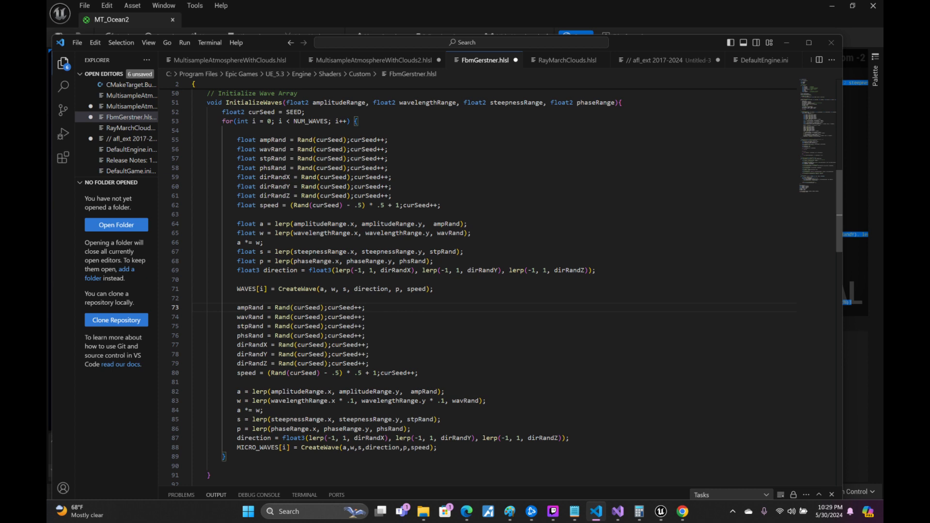
# - Select the MICRO_WAVES name and examine the GerstnerWave and main functions for where the wave array is used
pyautogui.doubleClick(260, 448)
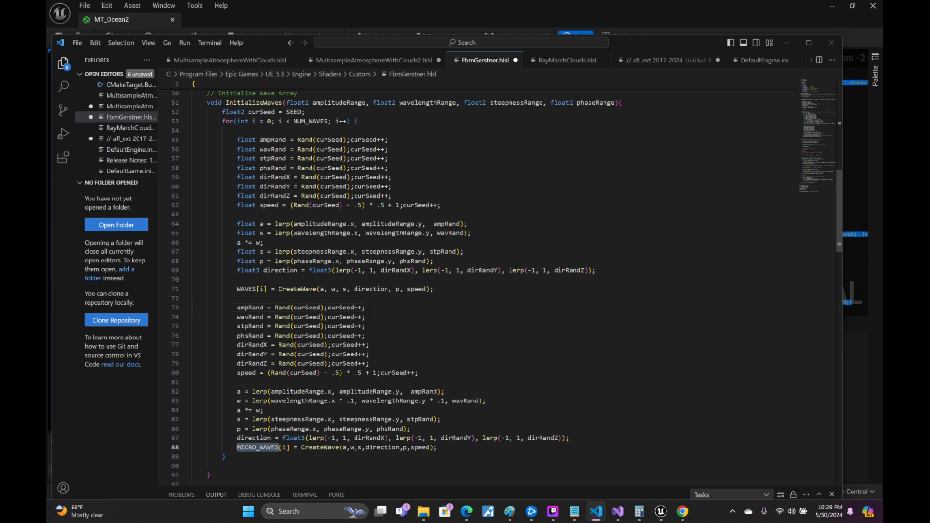
pyautogui.scroll(-15, 485, 286)
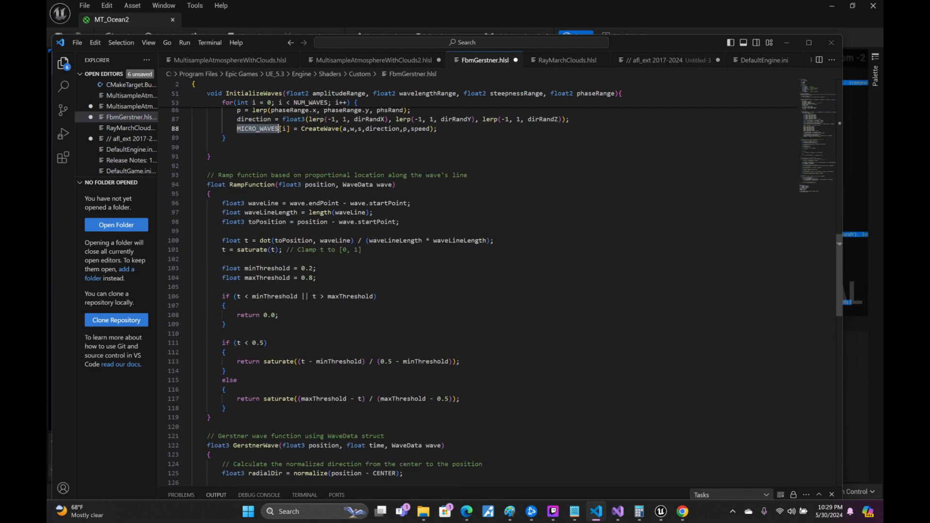
pyautogui.scroll(-14, 484, 286)
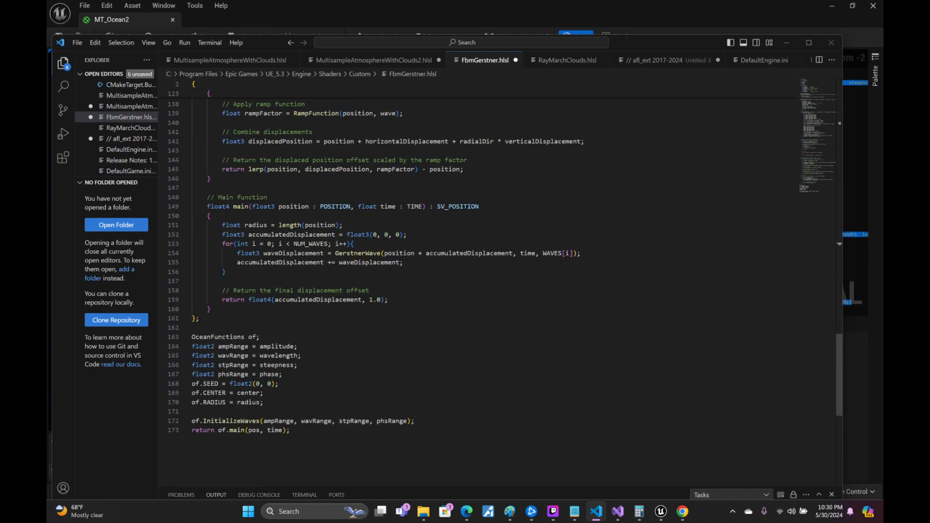
pyautogui.scroll(11, 484, 286)
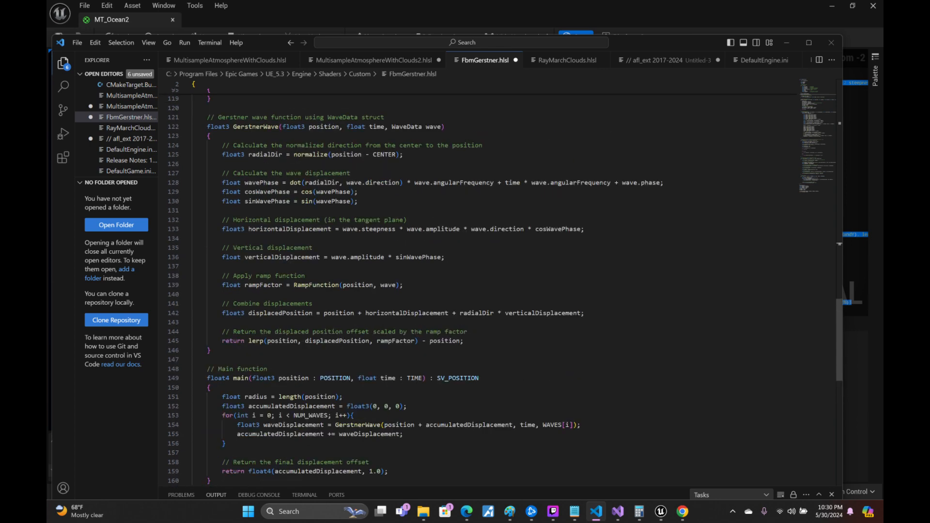
pyautogui.scroll(9, 484, 286)
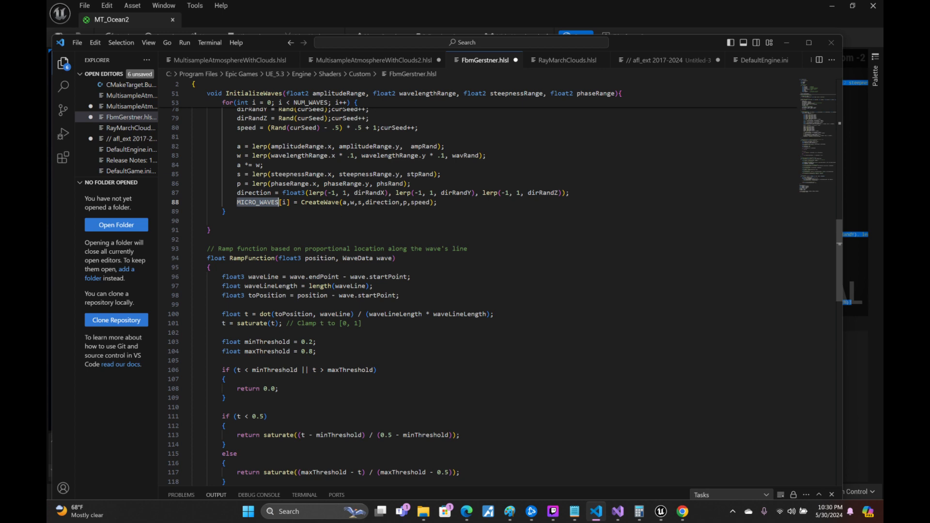
pyautogui.scroll(5, 504, 296)
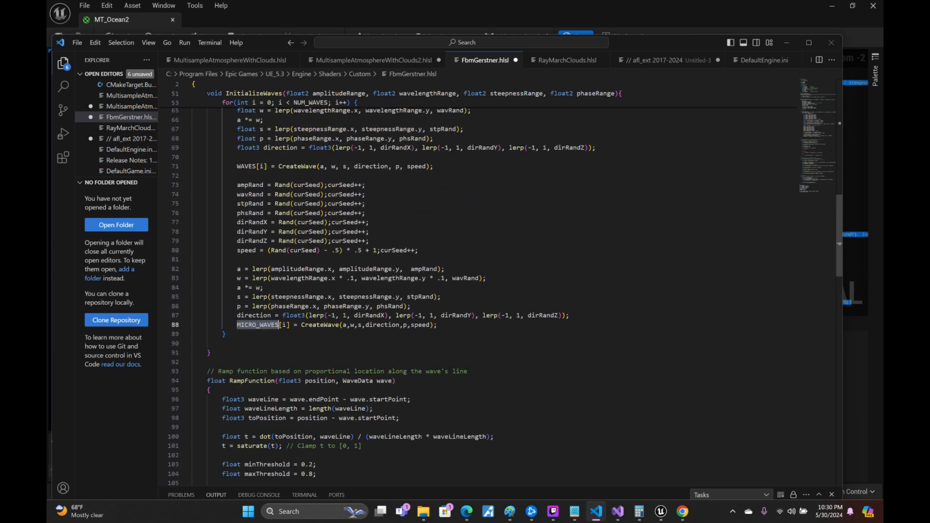
pyautogui.scroll(2, 504, 295)
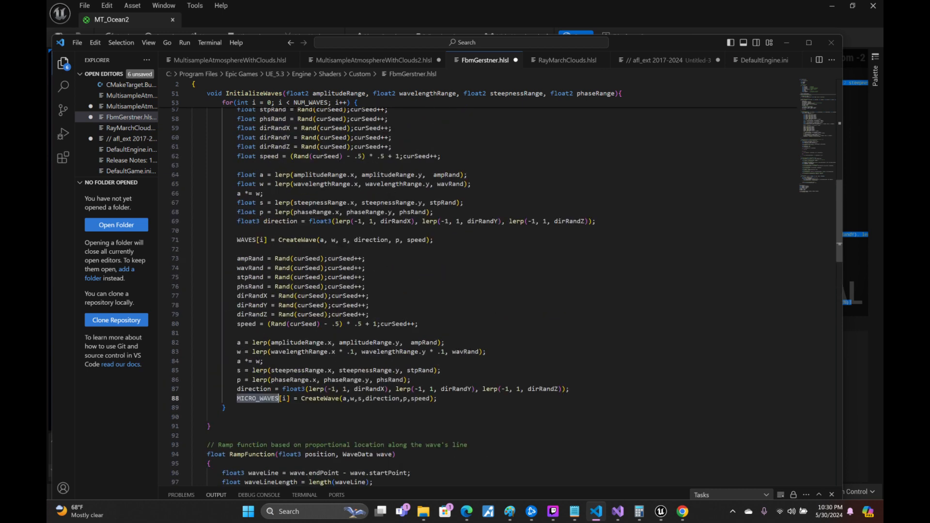
pyautogui.scroll(2, 504, 295)
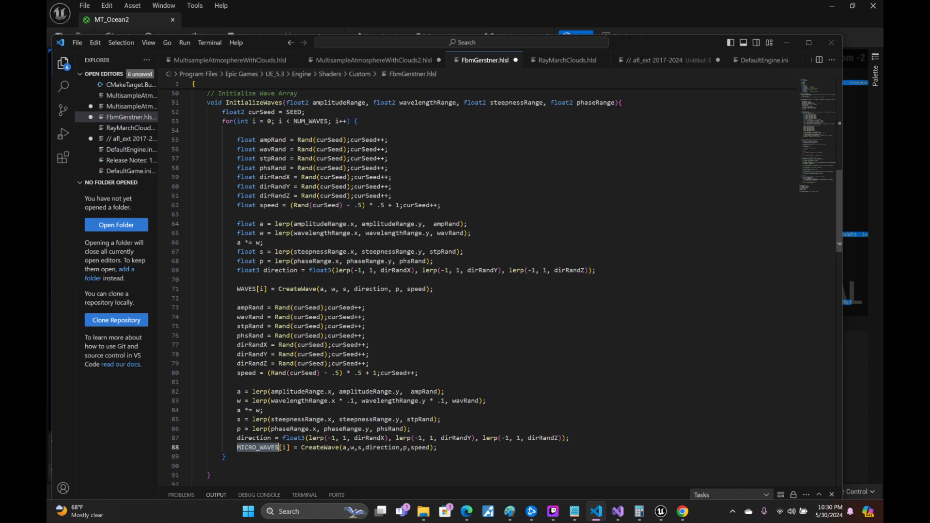
# - Undo the InitializeWaves edits back to before the wave block was duplicated, with no blank line between the ampRand and wavRand declarations
pyautogui.hotkey('ctrl', 'z')
pyautogui.hotkey('ctrl', 'z')
pyautogui.hotkey('ctrl', 'z')
pyautogui.hotkey('ctrl', 'z')
pyautogui.hotkey('ctrl', 'z')
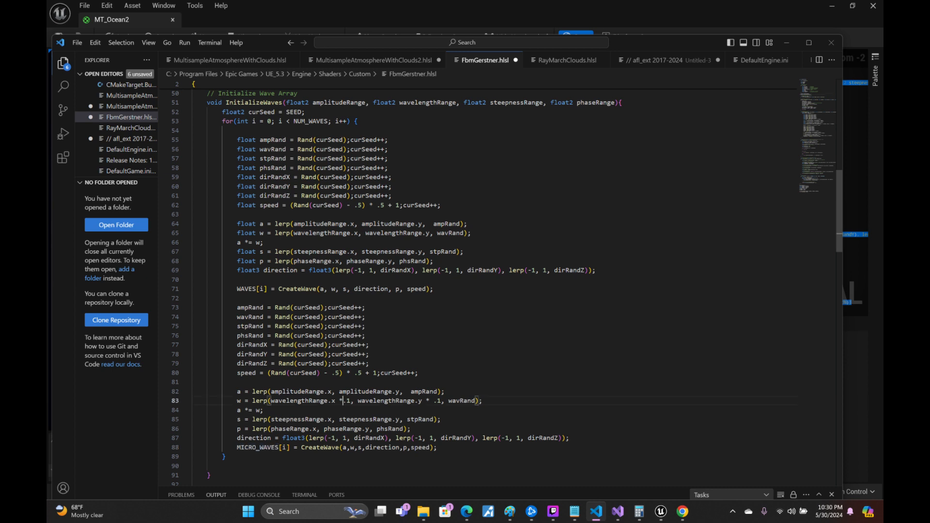
pyautogui.hotkey('ctrl', 'z')
pyautogui.hotkey('ctrl', 'z')
pyautogui.hotkey('ctrl', 'z')
pyautogui.hotkey('ctrl', 'z')
pyautogui.hotkey('ctrl', 'z')
pyautogui.hotkey('ctrl', 'z')
pyautogui.hotkey('ctrl', 'z')
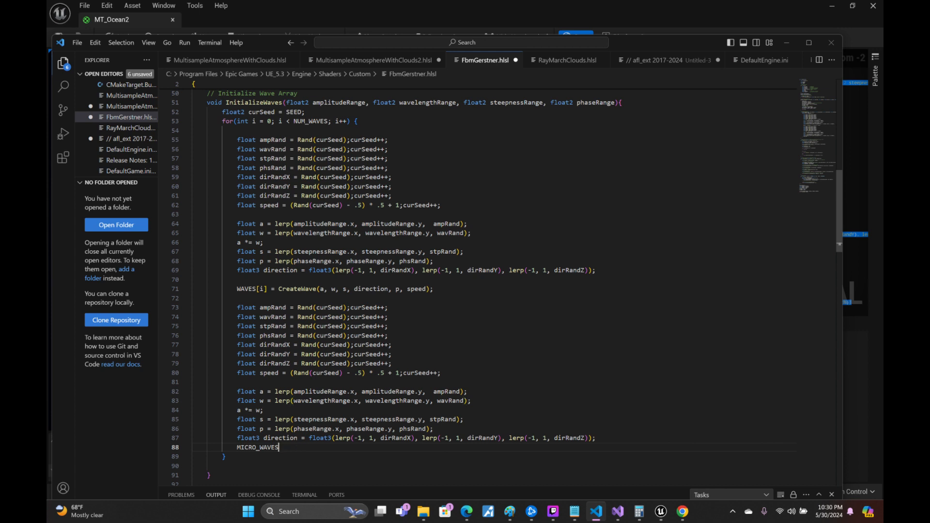
pyautogui.hotkey('ctrl', 'z')
pyautogui.hotkey('ctrl', 'z')
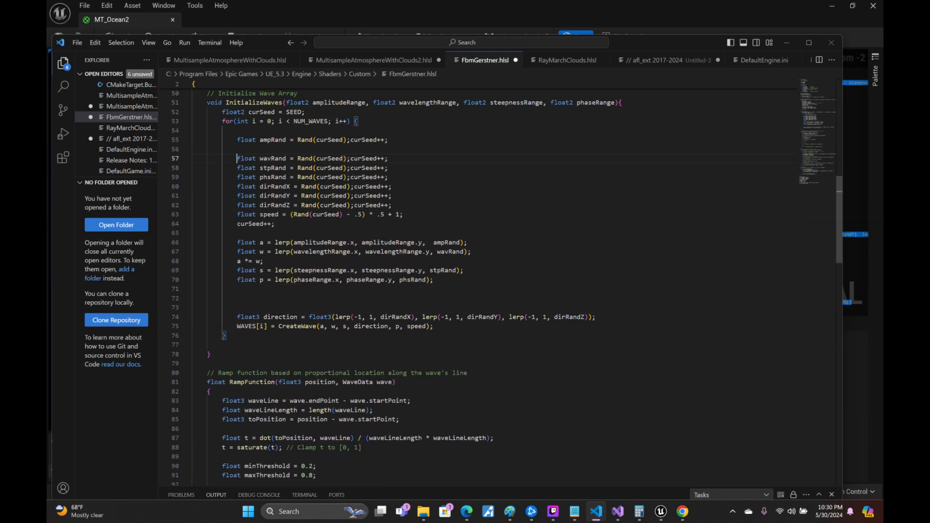
pyautogui.hotkey('ctrl', 'y')
pyautogui.hotkey('ctrl', 'y')
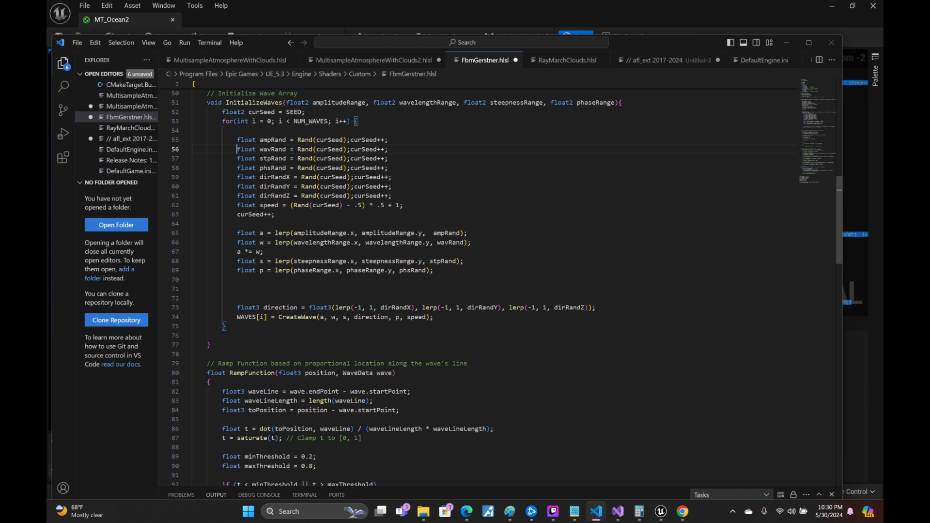
# - Remove two of the blank lines between the float p line and the float3 direction line in InitializeWaves
pyautogui.click(443, 270)
pyautogui.write('y')
pyautogui.press('BackSpace')
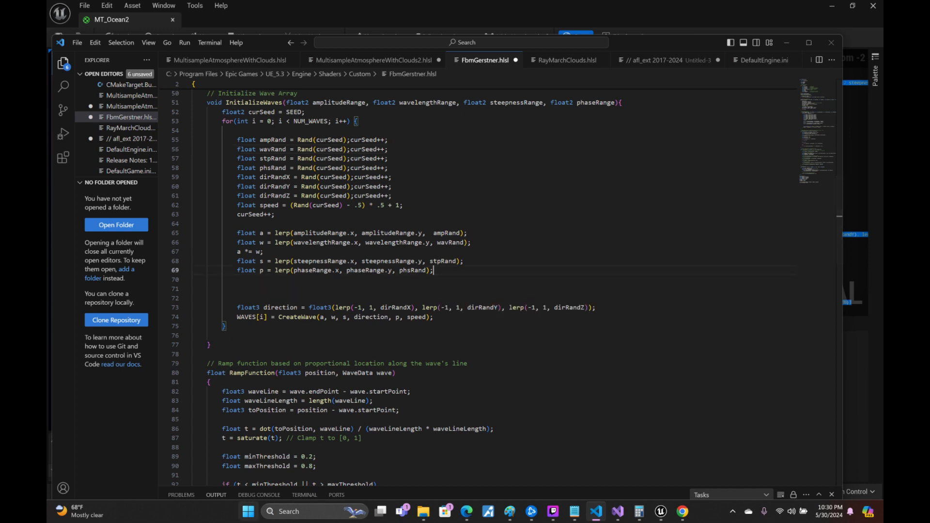
pyautogui.press('Delete')
pyautogui.press('Delete')
# - Replace the Custom node's code in the MT_Ocean2 material in Unreal Editor with the entire contents of FbmGerstner.hlsl
pyautogui.hotkey('ctrl', 'a')
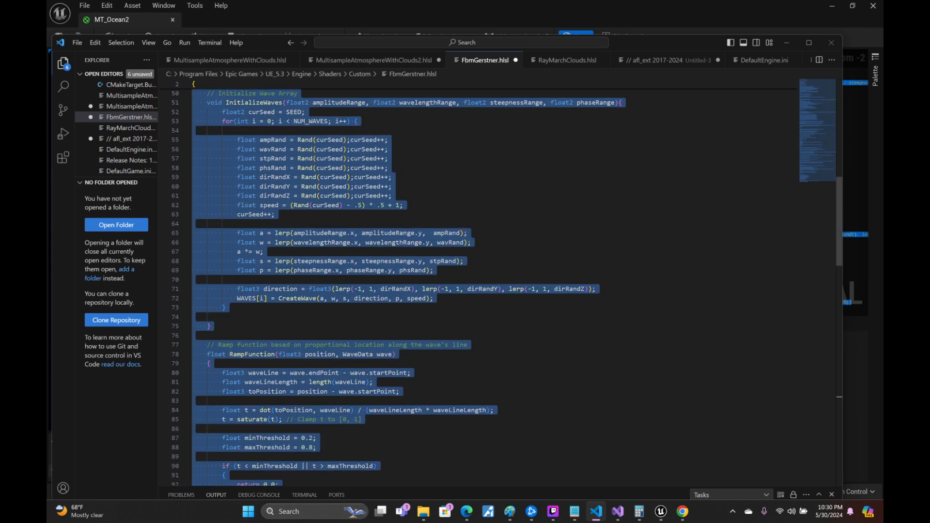
pyautogui.click(788, 44)
pyautogui.click(705, 188)
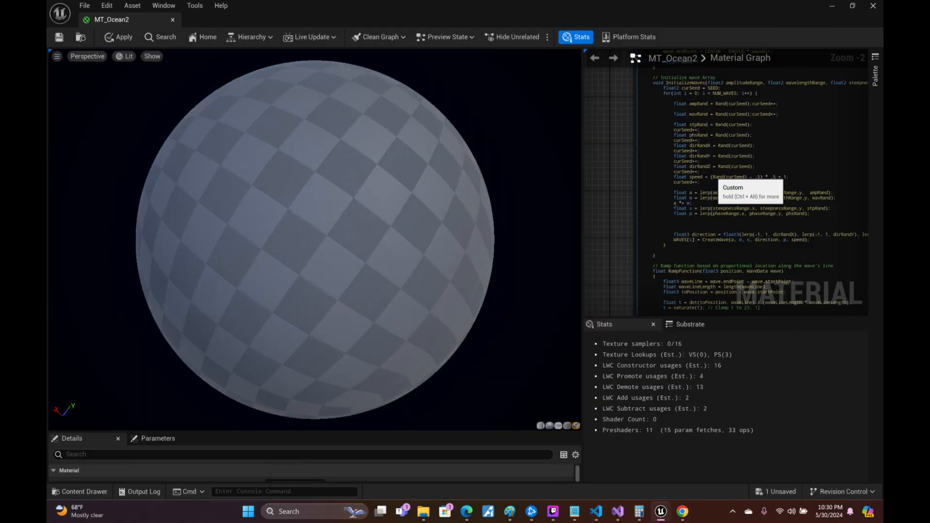
pyautogui.hotkey('ctrl', 'a')
pyautogui.hotkey('ctrl', 'v')
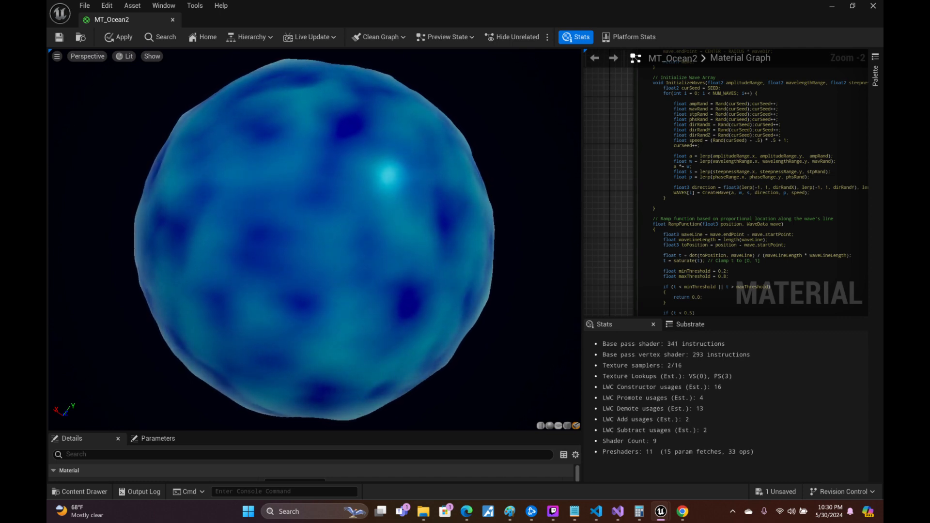
# - Duplicate the Custom node holding the ocean code and place the copy in free space in the material graph
pyautogui.scroll(-4, 643, 233)
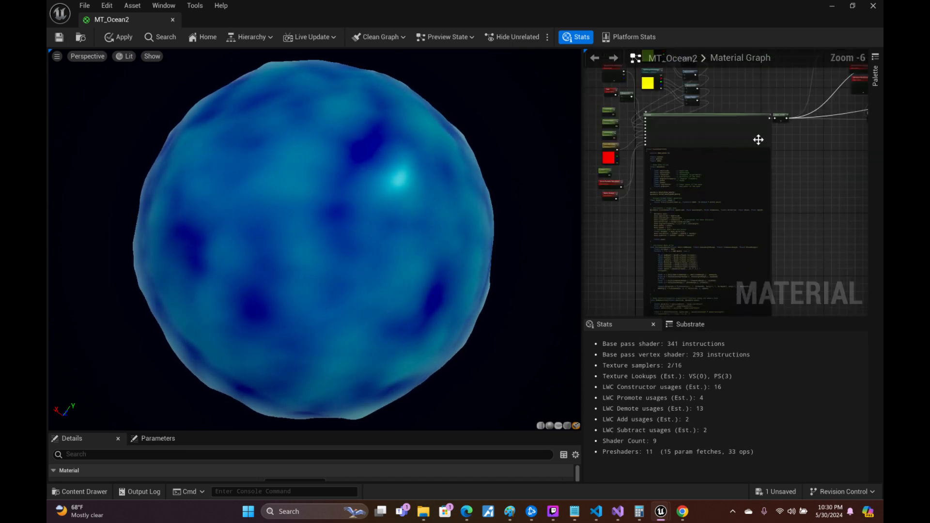
pyautogui.click(731, 117)
pyautogui.moveTo(804, 175); pyautogui.dragTo(718, 150, button='right')
pyautogui.hotkey('ctrl', 'v')
pyautogui.moveTo(748, 167); pyautogui.dragTo(727, 141)
pyautogui.scroll(3, 707, 121)
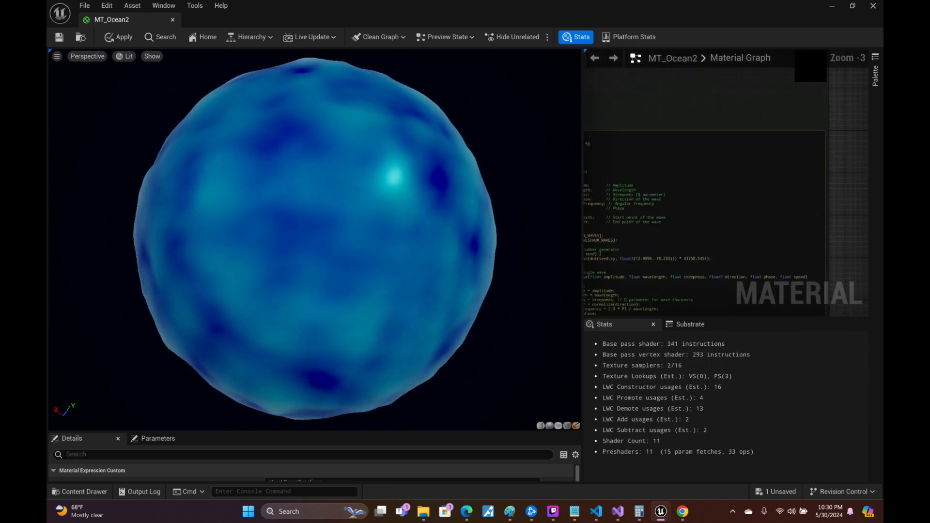
pyautogui.moveTo(848, 171); pyautogui.dragTo(566, 109, button='right')
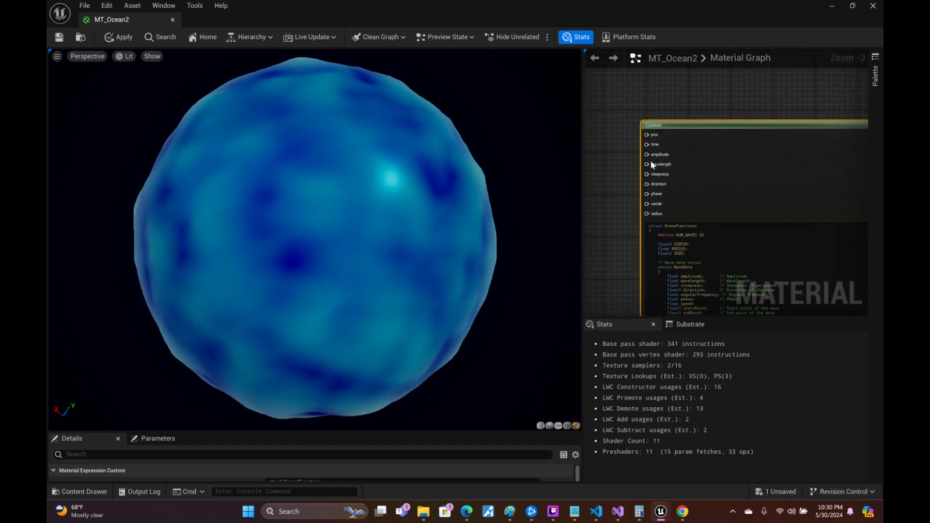
pyautogui.scroll(-4, 790, 222)
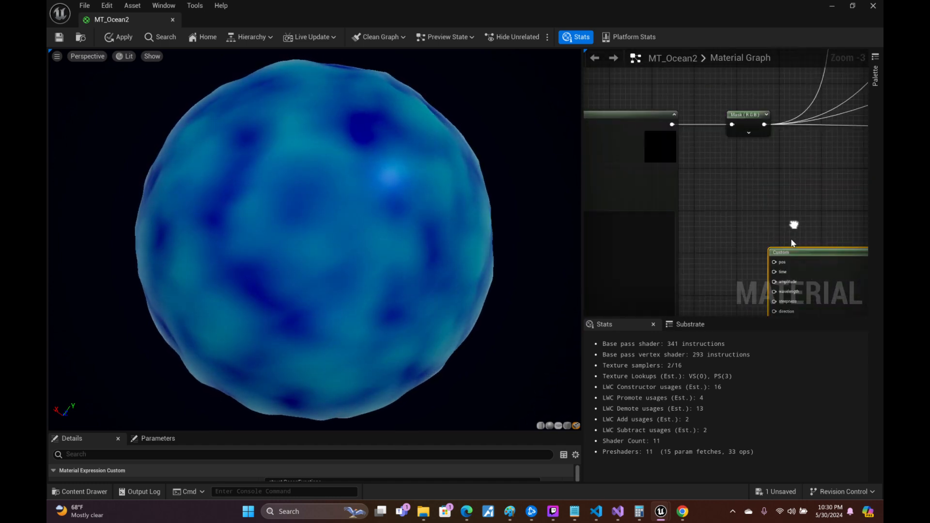
pyautogui.moveTo(818, 246)
pyautogui.mouseDown()
pyautogui.moveTo(554, 284)
pyautogui.moveTo(809, 234)
pyautogui.mouseUp()
pyautogui.moveTo(804, 218); pyautogui.dragTo(681, 125, button='right')
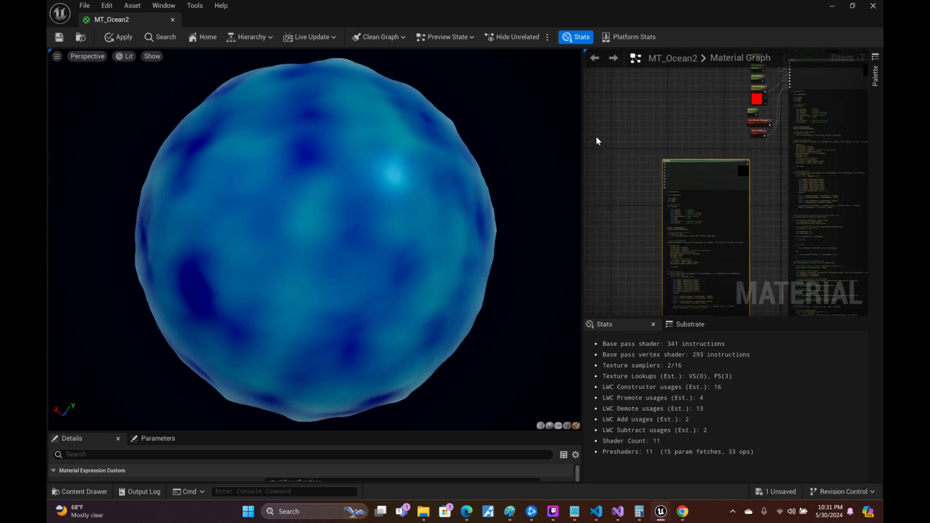
# - Narrow the preview to widen the material graph and move the duplicated Custom node just past the output side of the original
pyautogui.moveTo(582, 141); pyautogui.dragTo(250, 145)
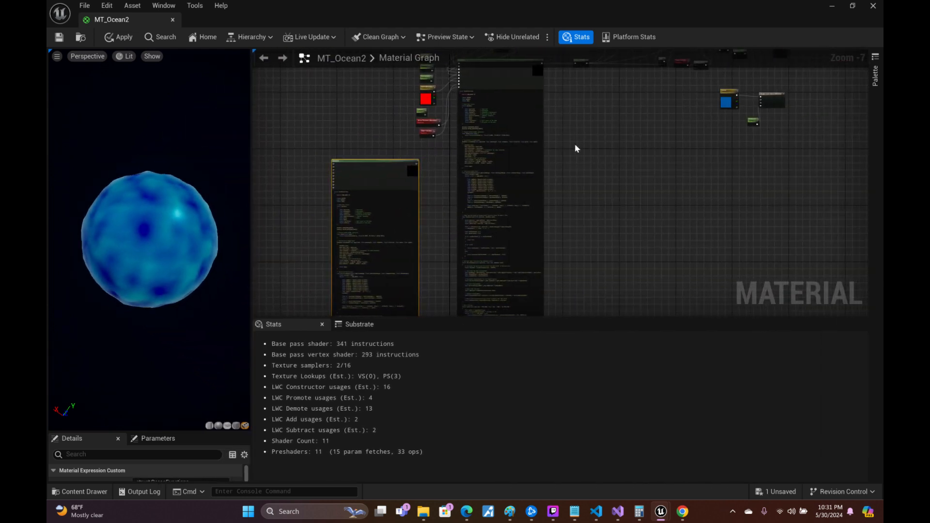
pyautogui.moveTo(575, 145); pyautogui.dragTo(805, 259, button='right')
pyautogui.moveTo(580, 239); pyautogui.dragTo(448, 241, button='right')
pyautogui.scroll(2, 549, 181)
pyautogui.moveTo(488, 263); pyautogui.dragTo(493, 166, button='right')
pyautogui.moveTo(501, 201); pyautogui.dragTo(752, 78)
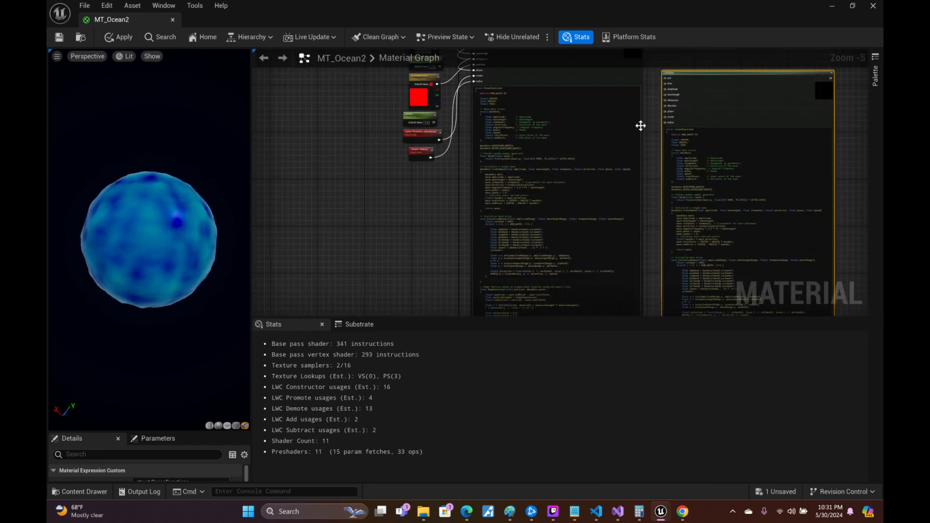
# - Connect the world position XYZ output to the duplicated Custom node's pos input and the Divide by 20 output to its time input
pyautogui.moveTo(640, 126); pyautogui.dragTo(529, 186, button='right')
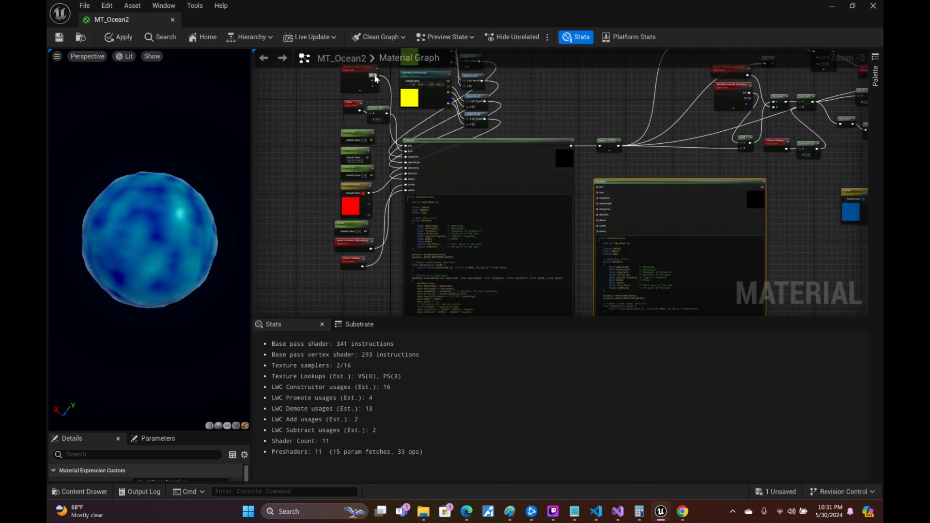
pyautogui.moveTo(376, 75); pyautogui.dragTo(503, 175)
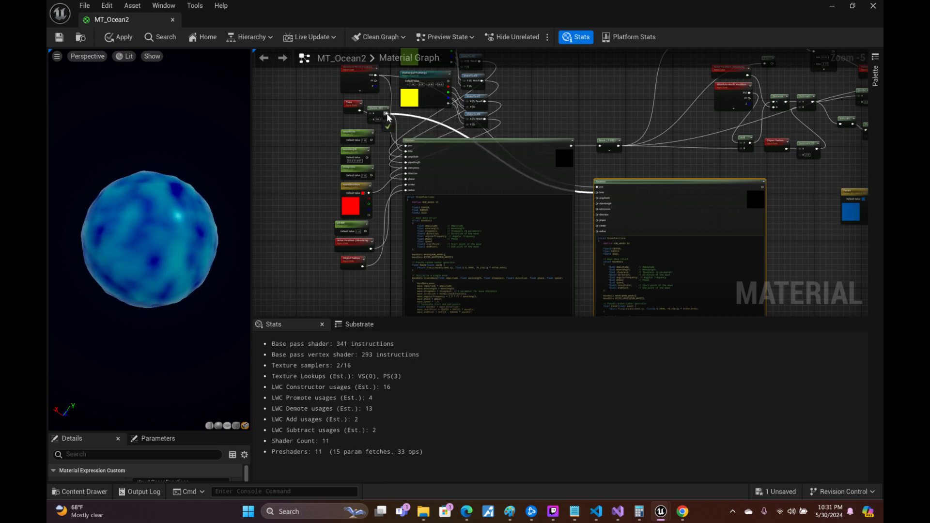
pyautogui.moveTo(388, 116); pyautogui.dragTo(388, 117)
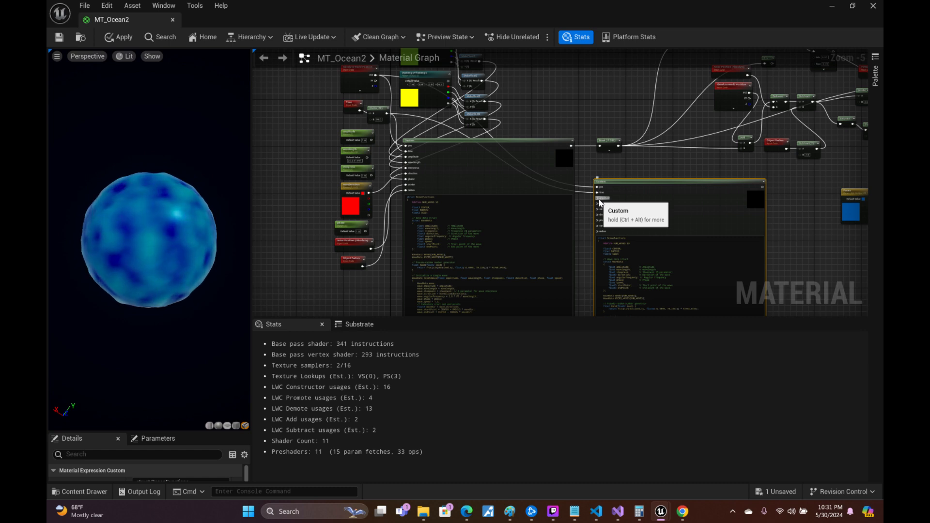
# - Add a Multiply node fed by the second MakeFloat2 (wavelength range) and set its B value to 0.1
pyautogui.moveTo(572, 114); pyautogui.dragTo(565, 176, button='right')
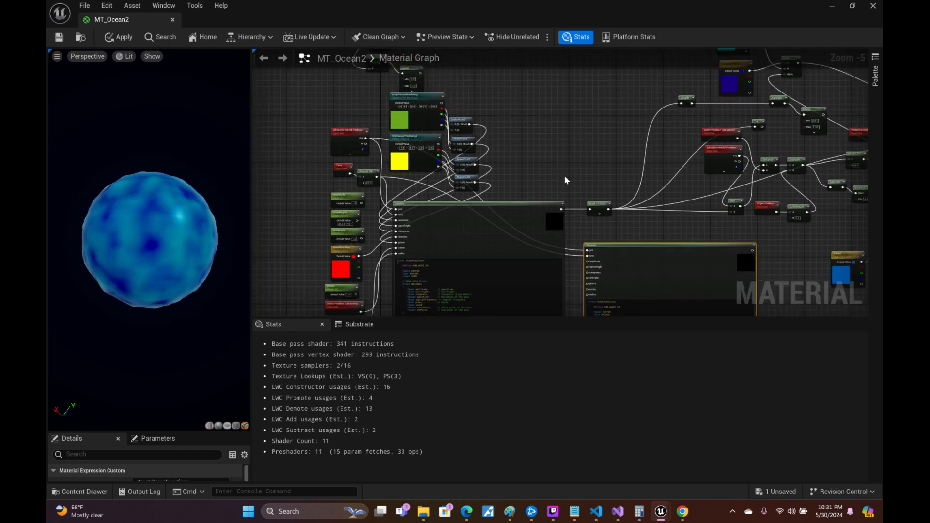
pyautogui.scroll(2, 558, 184)
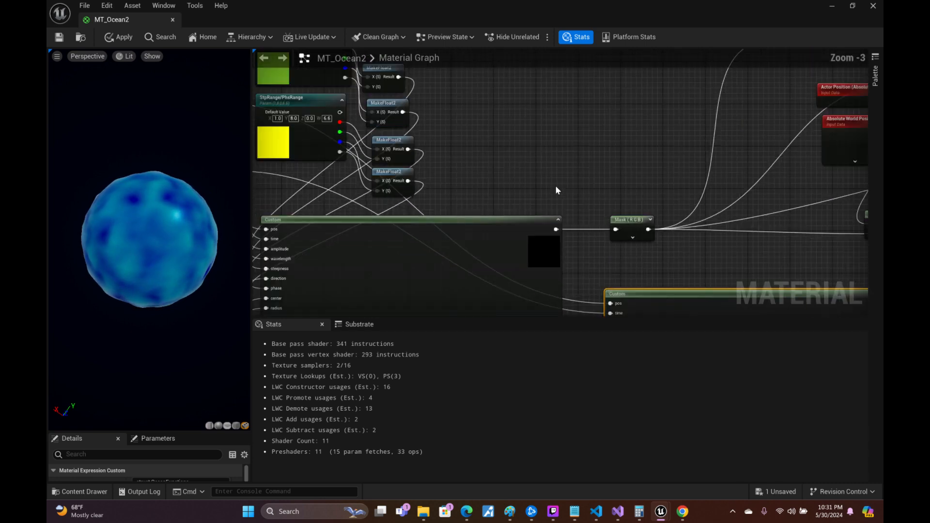
pyautogui.moveTo(556, 187); pyautogui.dragTo(566, 207, button='right')
pyautogui.moveTo(510, 146); pyautogui.dragTo(534, 187, button='right')
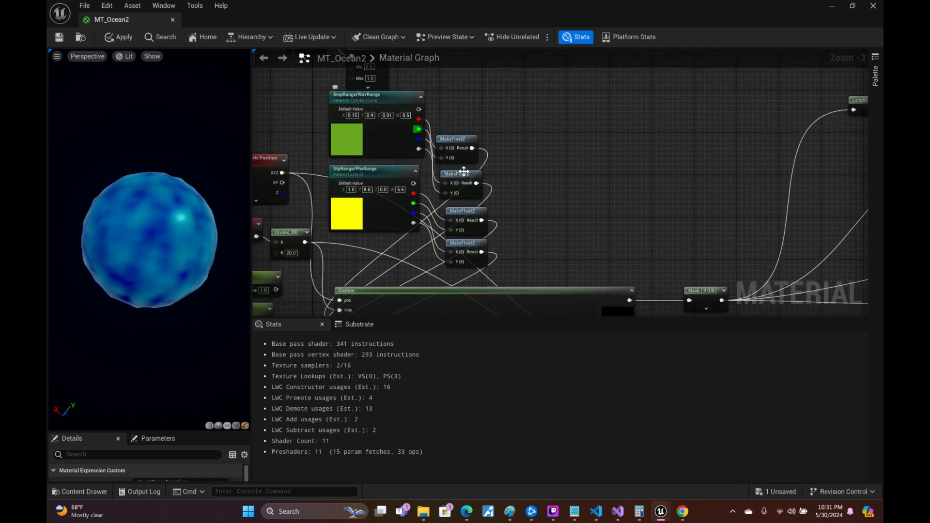
pyautogui.moveTo(476, 184); pyautogui.dragTo(526, 179)
pyautogui.write('multiply')
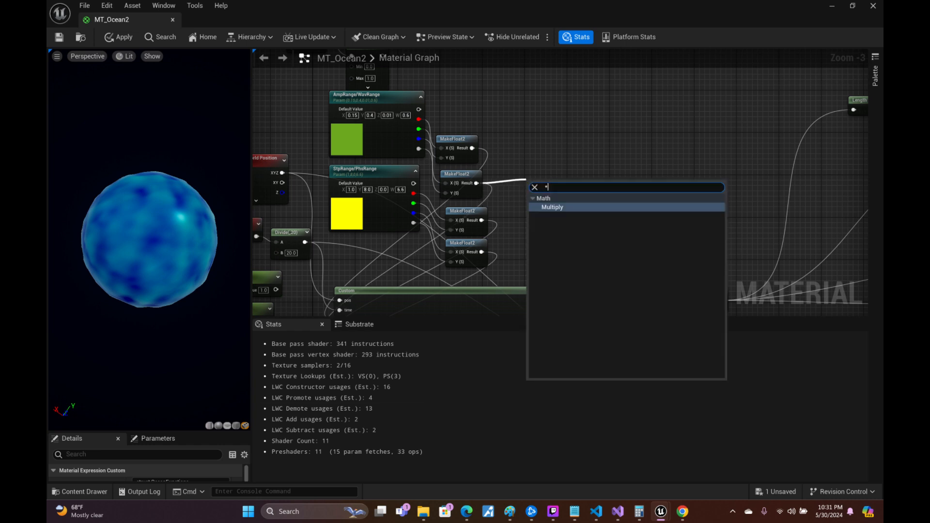
pyautogui.press('Return')
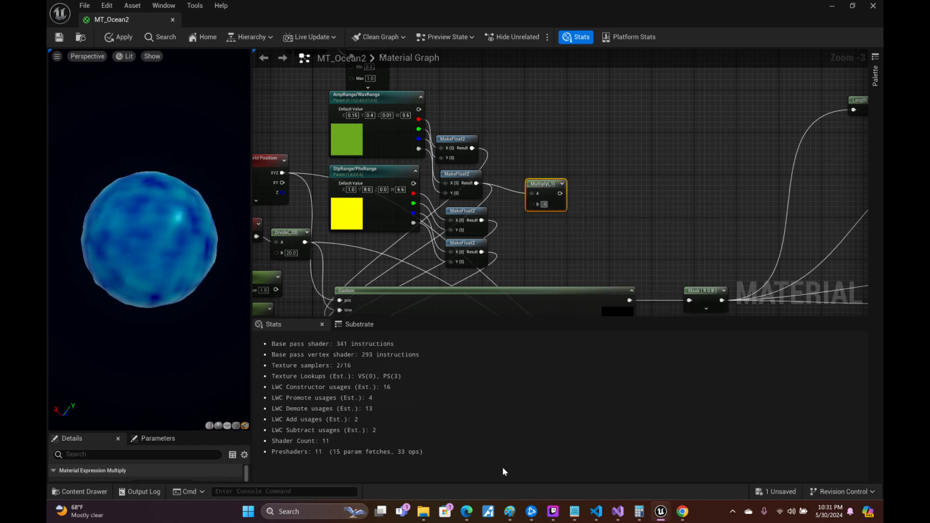
pyautogui.write('0.1')
pyautogui.press('Return')
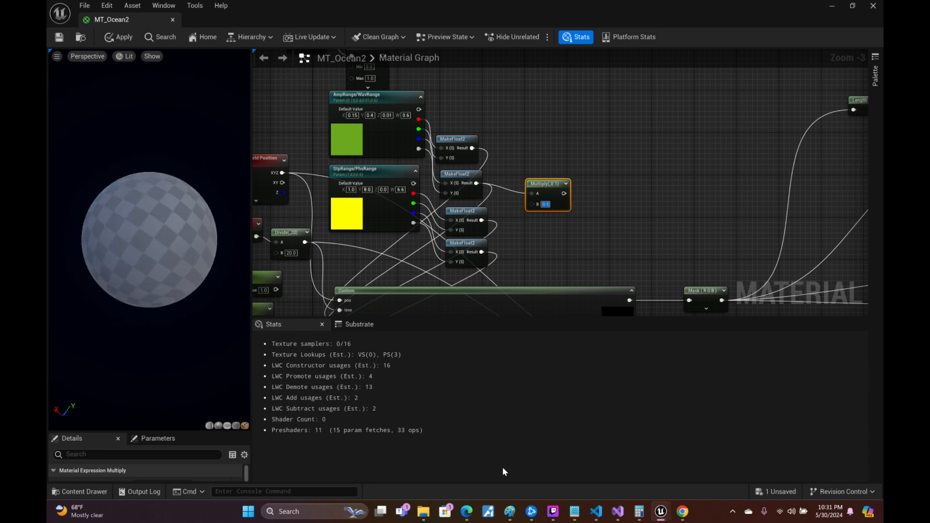
# - Move the Multiply node farther from the MakeFloat2 nodes and level with its input wire
pyautogui.moveTo(731, 139); pyautogui.dragTo(635, 132, button='right')
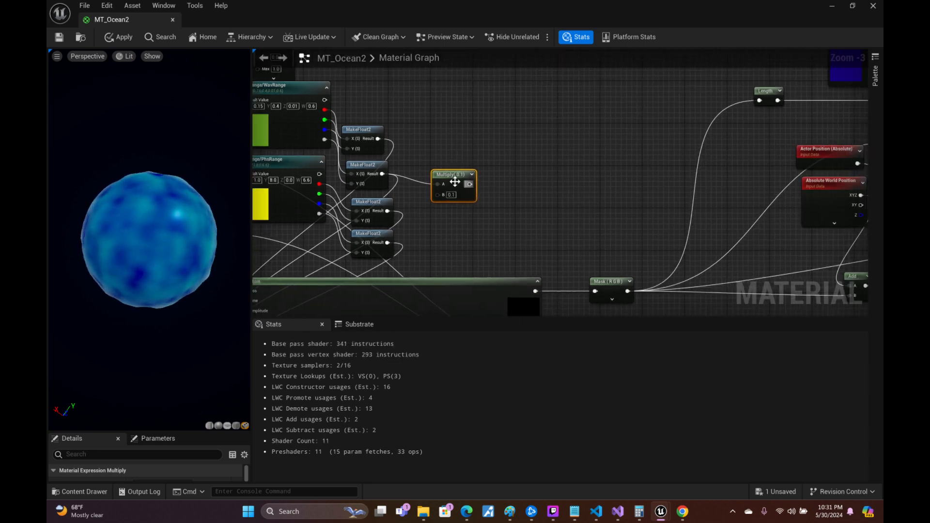
pyautogui.moveTo(453, 184); pyautogui.dragTo(515, 165)
pyautogui.moveTo(579, 195); pyautogui.dragTo(514, 209, button='right')
pyautogui.moveTo(454, 175); pyautogui.dragTo(449, 185)
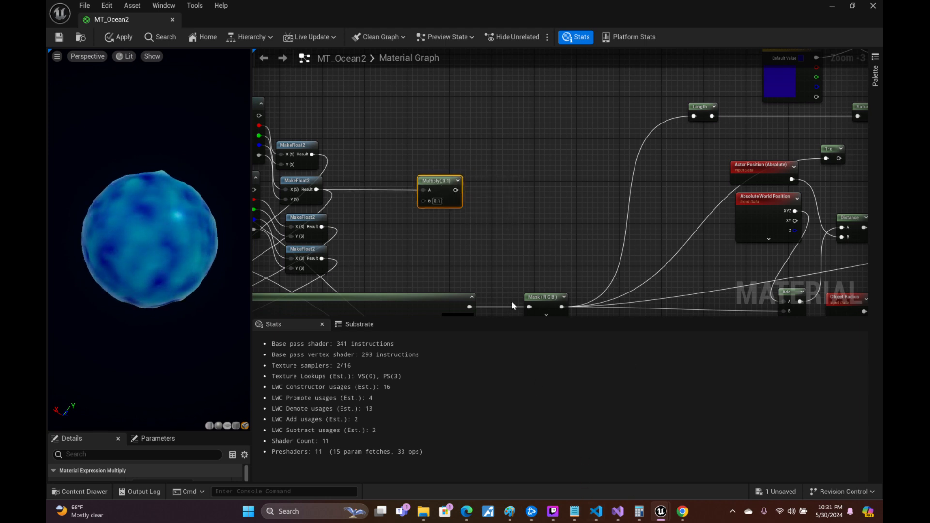
# - Examine the duplicated Custom node's code from the wave initialization to the main function's wave loop
pyautogui.moveTo(512, 268); pyautogui.dragTo(431, 58, button='right')
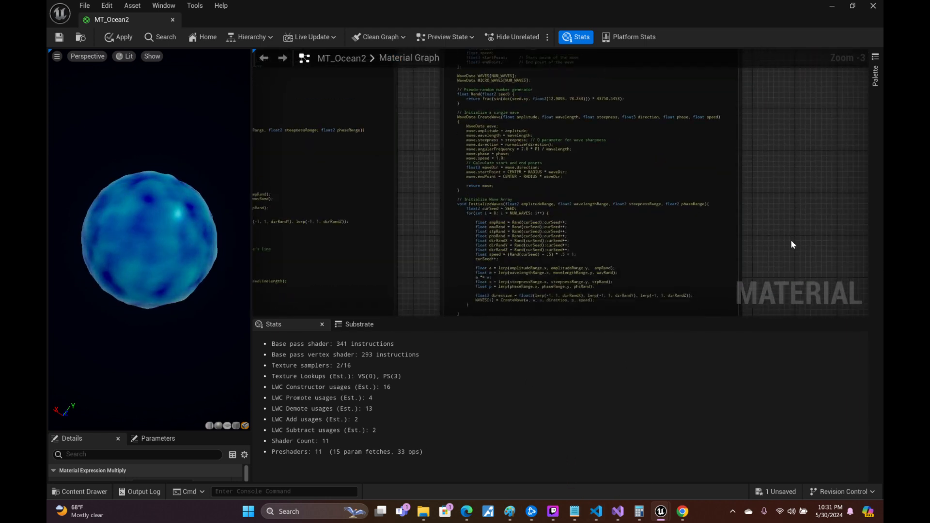
pyautogui.moveTo(803, 262); pyautogui.dragTo(744, 123, button='right')
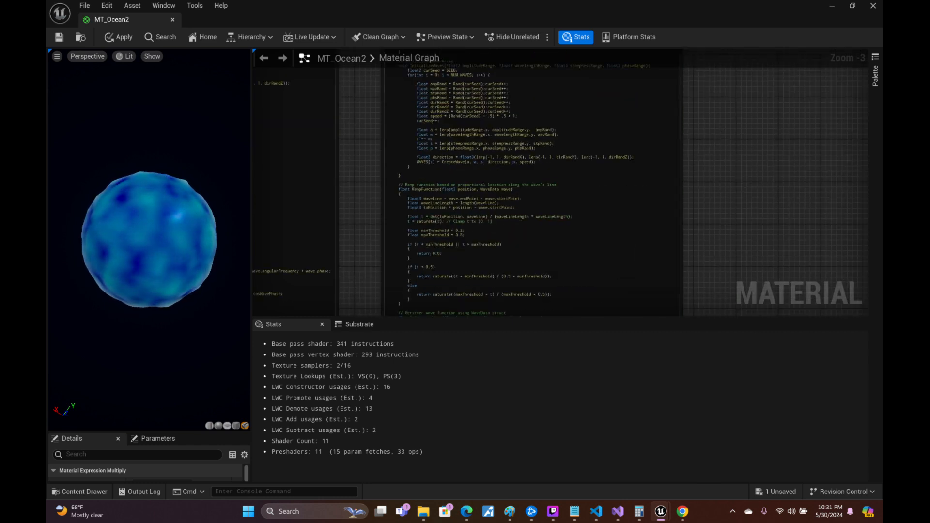
pyautogui.moveTo(711, 242); pyautogui.dragTo(716, 53, button='right')
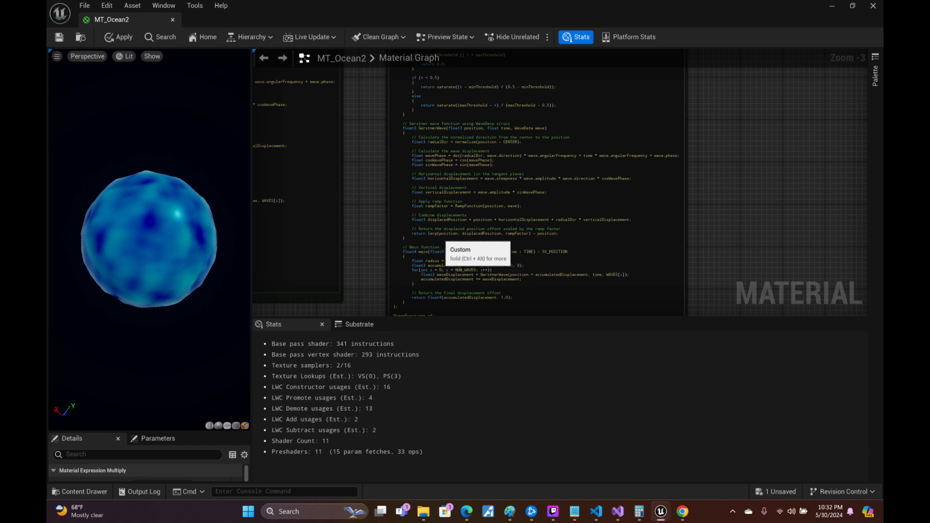
pyautogui.moveTo(359, 163); pyautogui.dragTo(445, 374, button='right')
pyautogui.moveTo(447, 205); pyautogui.dragTo(458, 227, button='right')
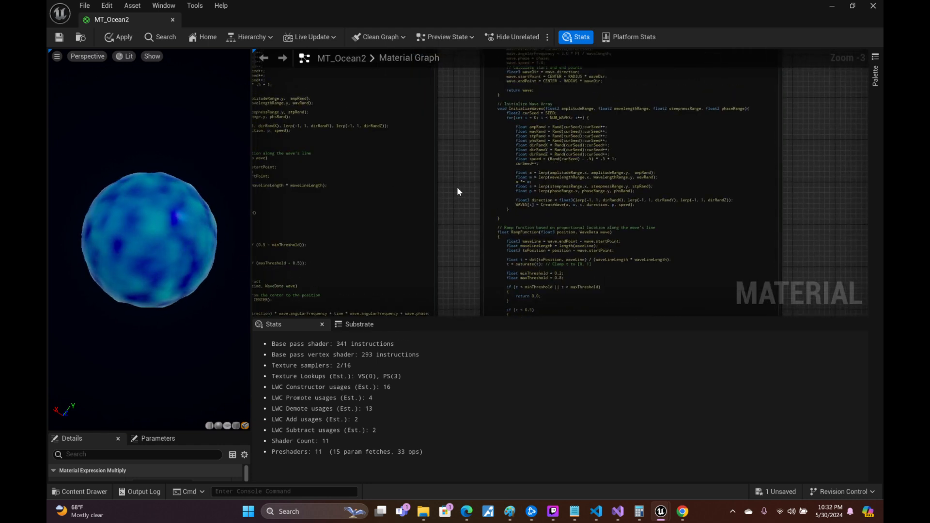
pyautogui.moveTo(457, 187); pyautogui.dragTo(452, 312, button='right')
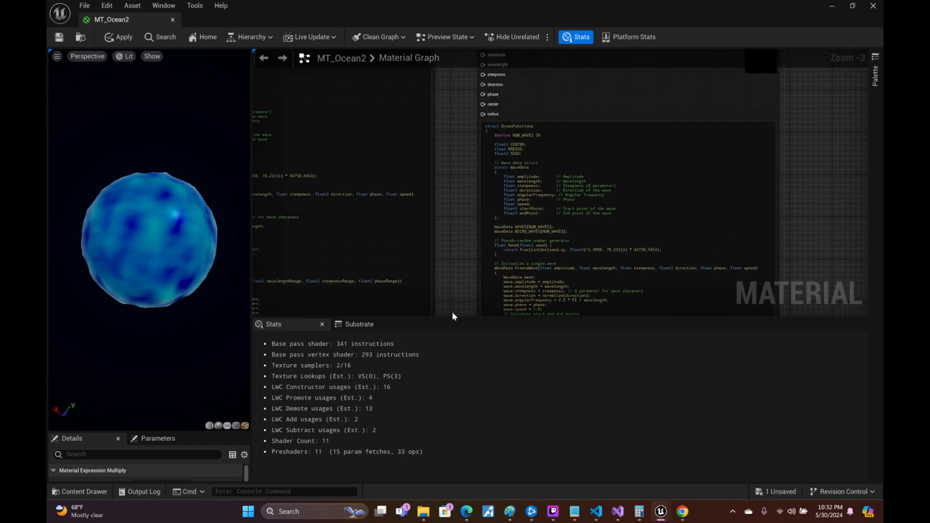
pyautogui.moveTo(459, 178); pyautogui.dragTo(460, 265, button='right')
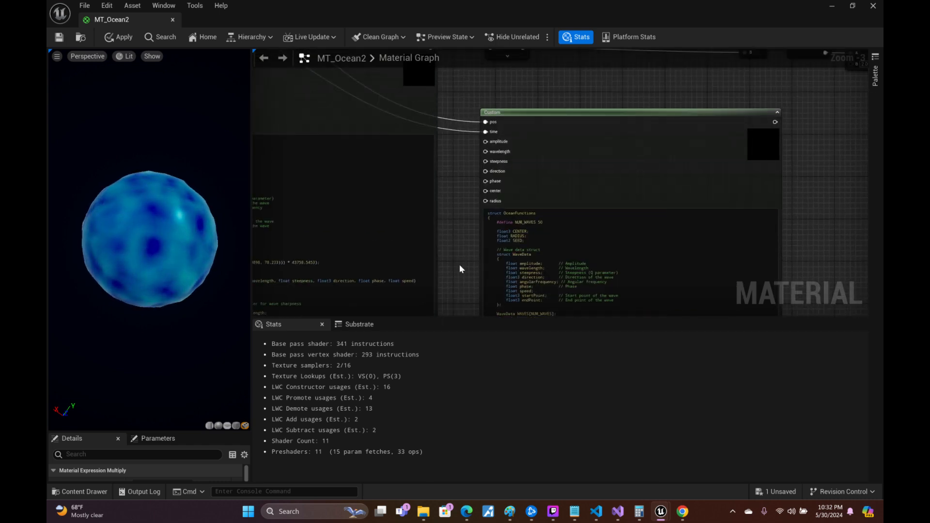
# - Connect the duplicated Custom node's output to the material's Normal input and the first MakeFloat2 result to its amplitude input
pyautogui.moveTo(802, 105); pyautogui.dragTo(497, 215, button='right')
pyautogui.moveTo(468, 227); pyautogui.dragTo(785, 100)
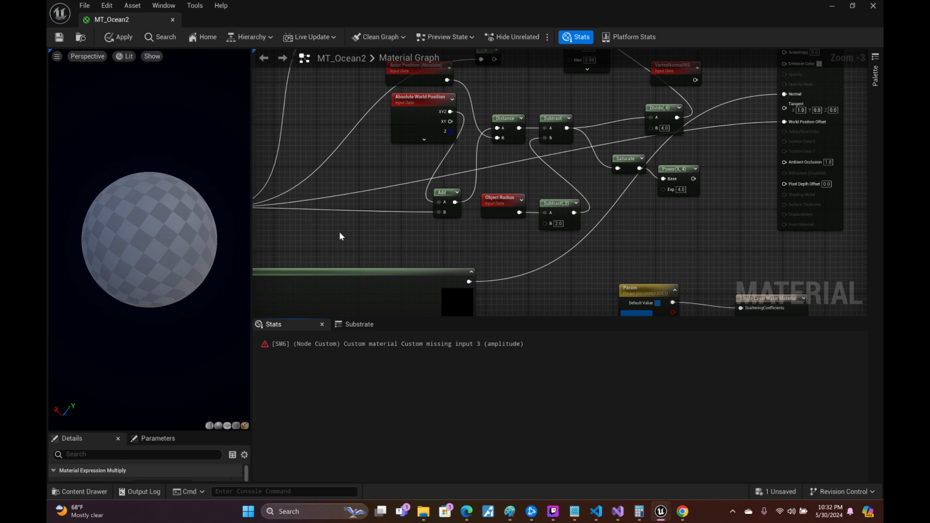
pyautogui.moveTo(358, 236); pyautogui.dragTo(714, 105, button='right')
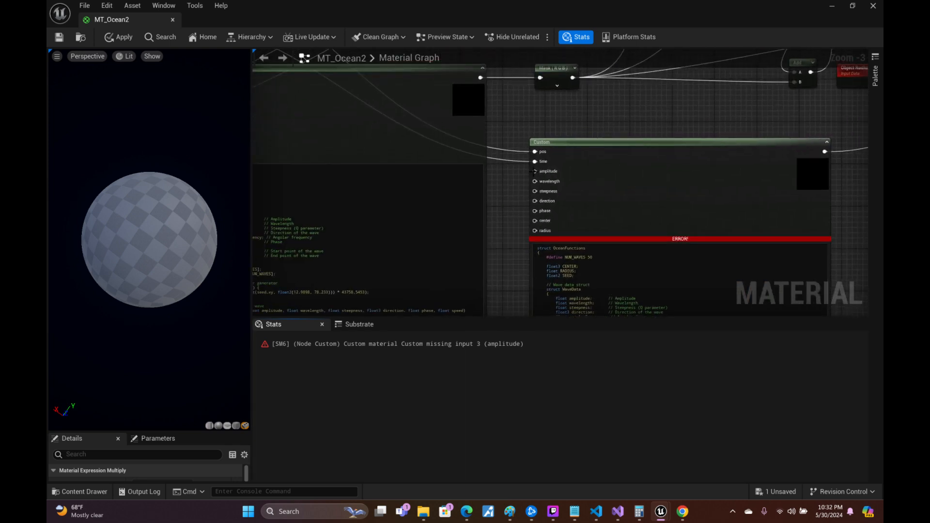
pyautogui.moveTo(535, 171); pyautogui.dragTo(323, 172)
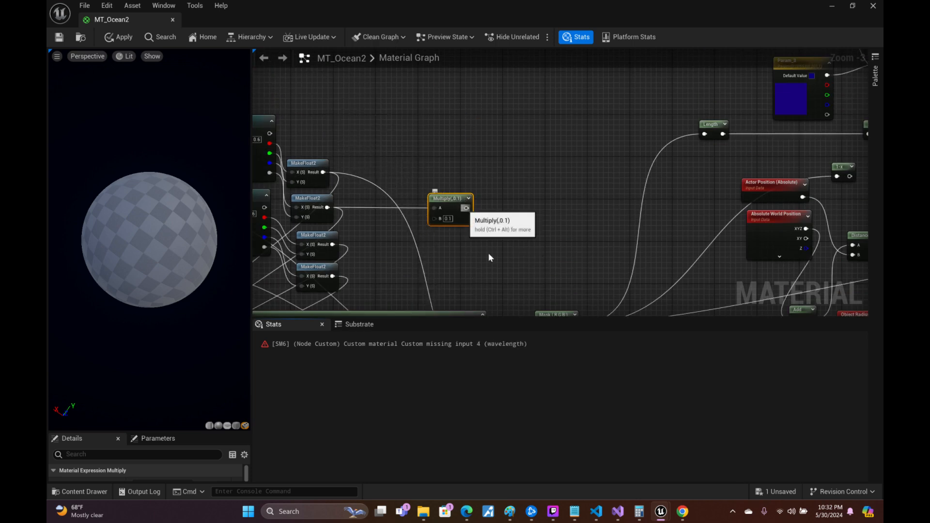
# - Connect the 0.1 Multiply result to the duplicated Custom node's wavelength input and the third MakeFloat2 result to its steepness input
pyautogui.moveTo(466, 208); pyautogui.dragTo(337, 190)
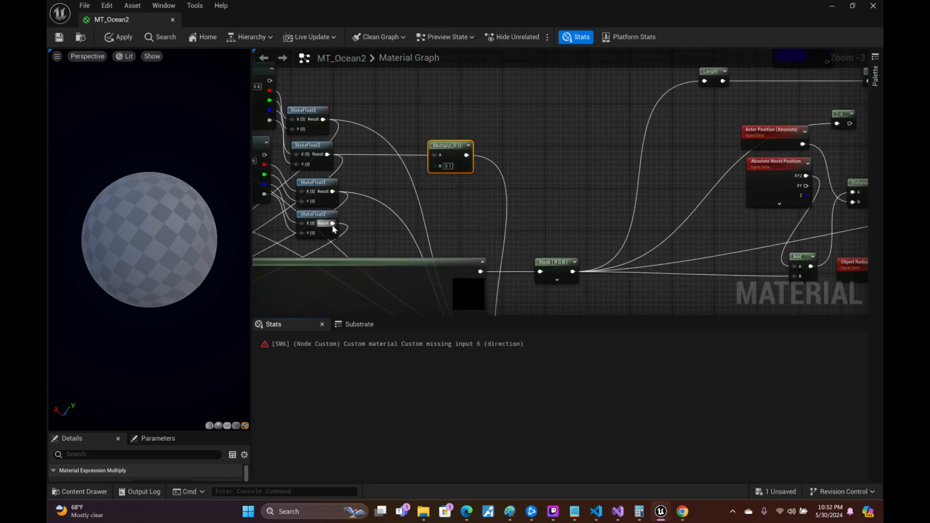
pyautogui.moveTo(333, 223); pyautogui.dragTo(551, 140)
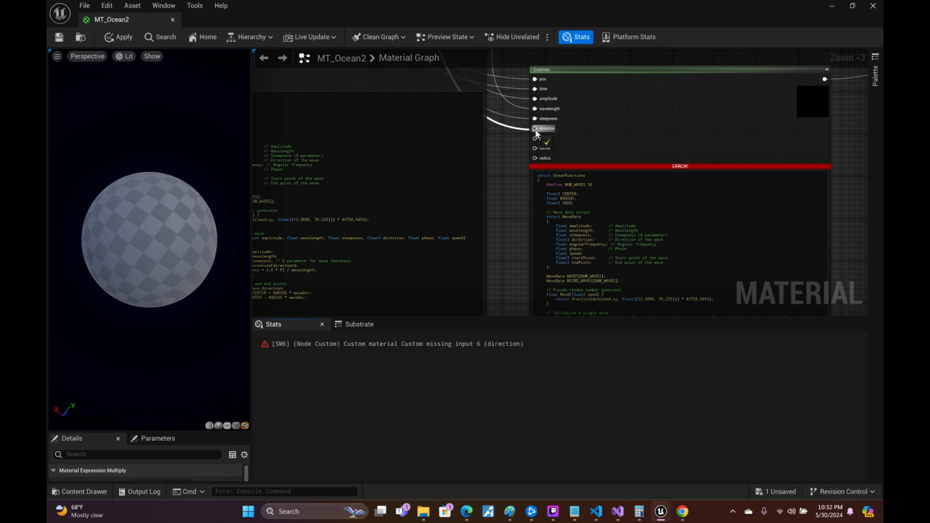
pyautogui.moveTo(338, 3); pyautogui.dragTo(389, 252)
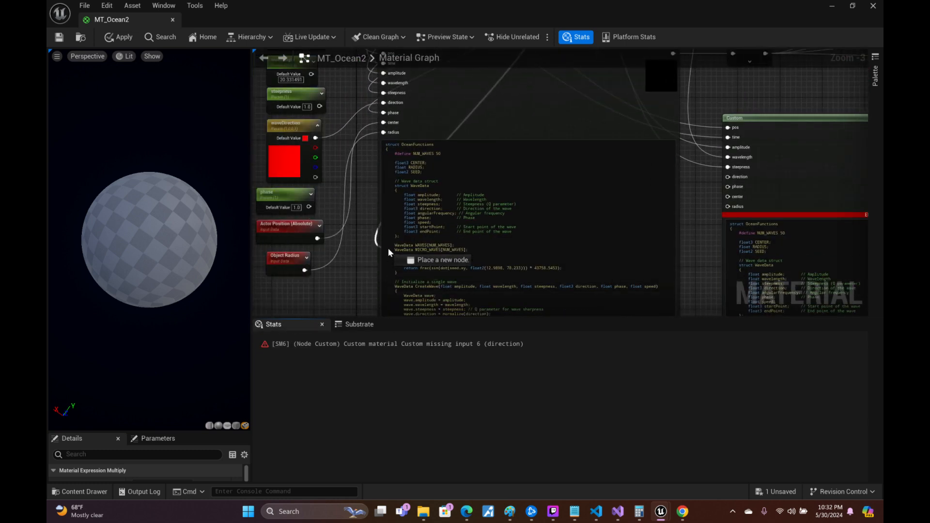
pyautogui.moveTo(389, 248); pyautogui.dragTo(715, 187)
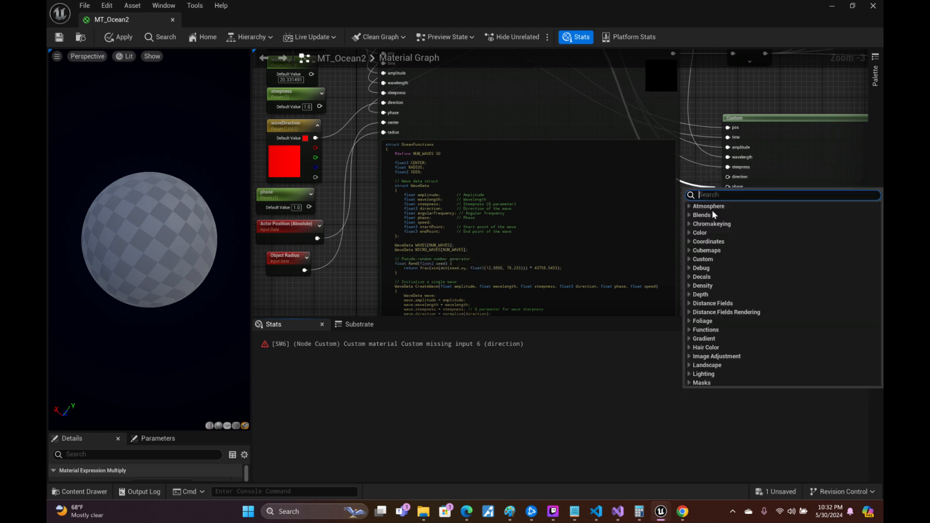
pyautogui.click(329, 154)
# - Wire waveDirection, the fourth MakeFloat2, Actor Position and Object Radius into the duplicated Custom node's direction, phase, center and radius inputs
pyautogui.moveTo(315, 138); pyautogui.dragTo(730, 180)
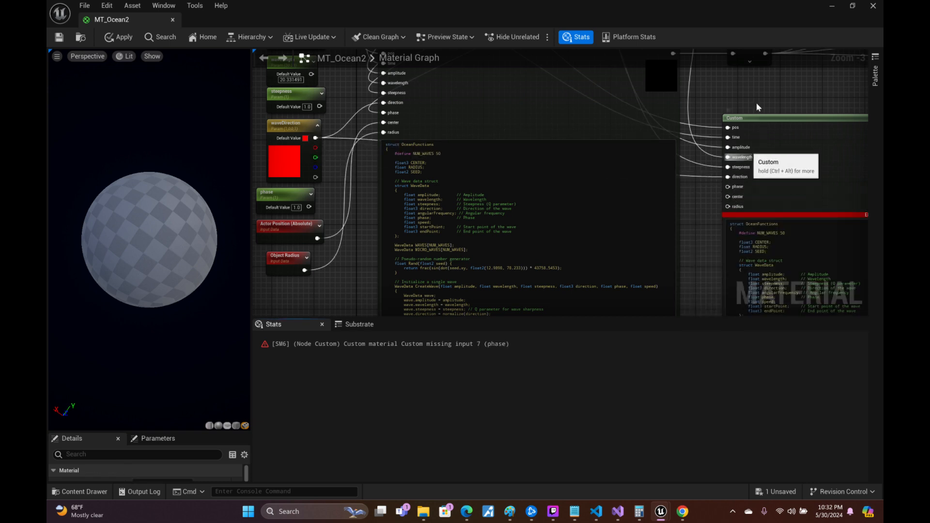
pyautogui.moveTo(757, 103); pyautogui.dragTo(669, 218, button='right')
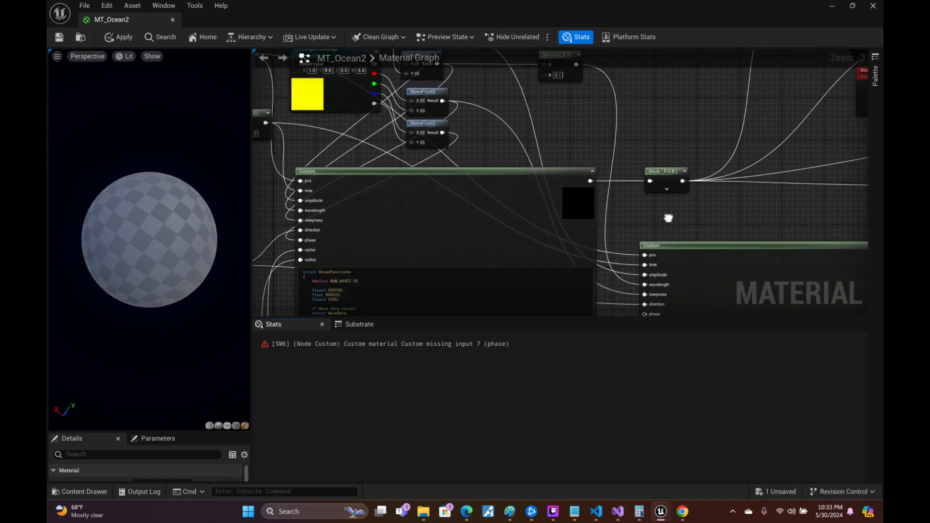
pyautogui.moveTo(443, 132); pyautogui.dragTo(442, 163)
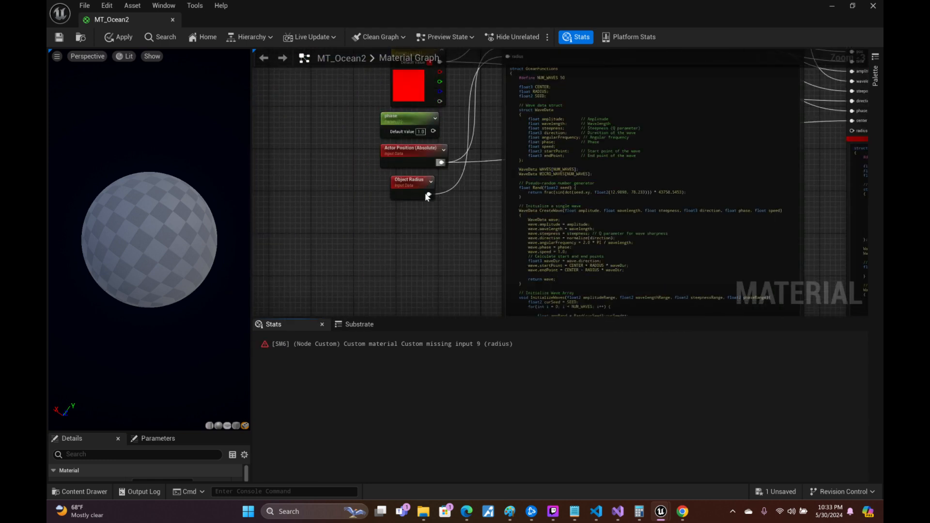
pyautogui.moveTo(429, 193); pyautogui.dragTo(769, 136)
pyautogui.moveTo(838, 130); pyautogui.dragTo(852, 131)
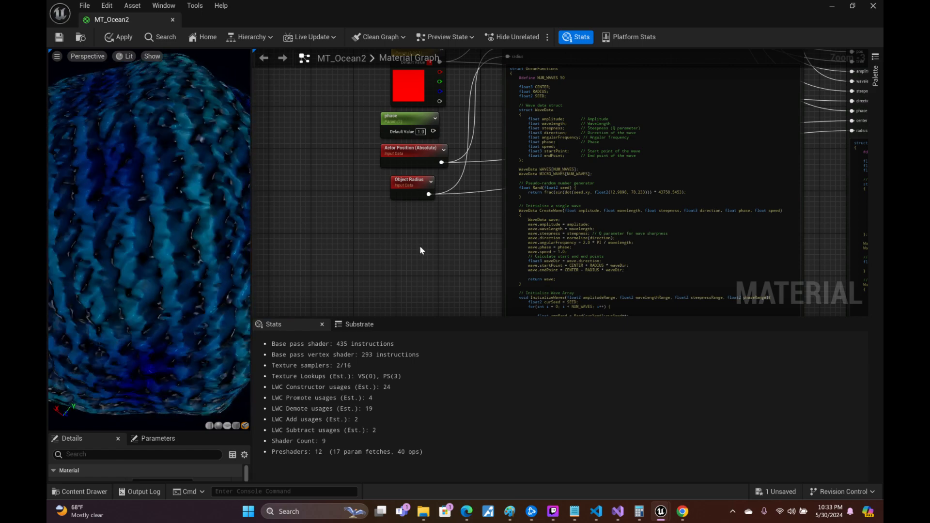
# - Insert a FlattenNormal node between the duplicated Custom node's output and the material's Normal input
pyautogui.moveTo(428, 246); pyautogui.dragTo(108, 405, button='right')
pyautogui.moveTo(555, 178); pyautogui.dragTo(501, 244, button='right')
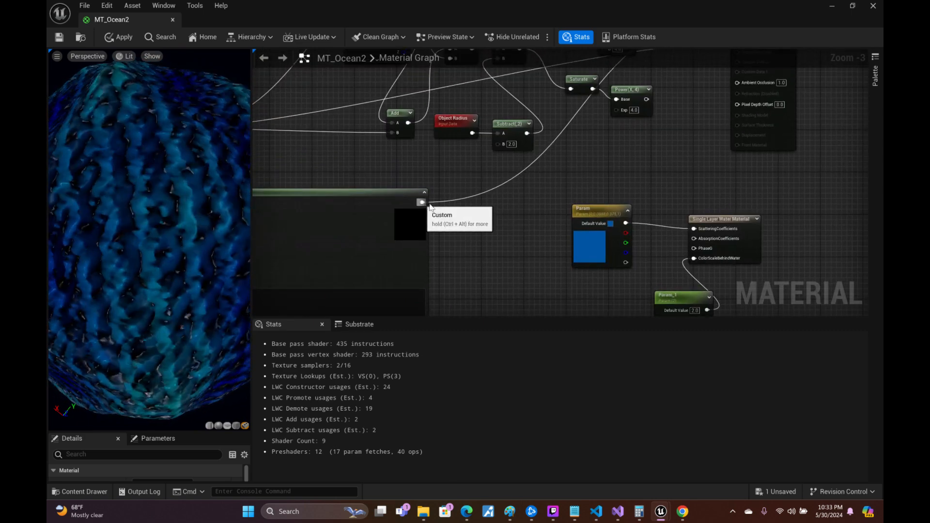
pyautogui.moveTo(429, 205); pyautogui.dragTo(491, 196)
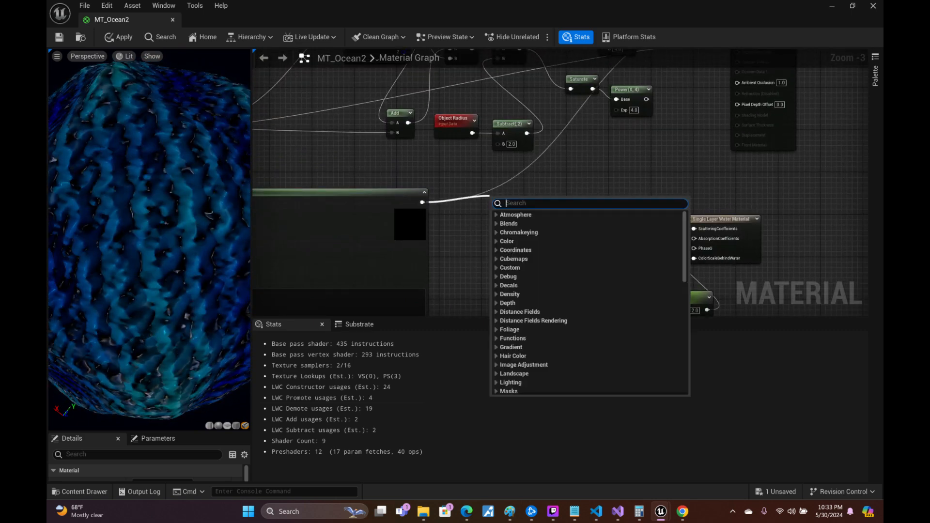
pyautogui.write('flat')
pyautogui.press('Return')
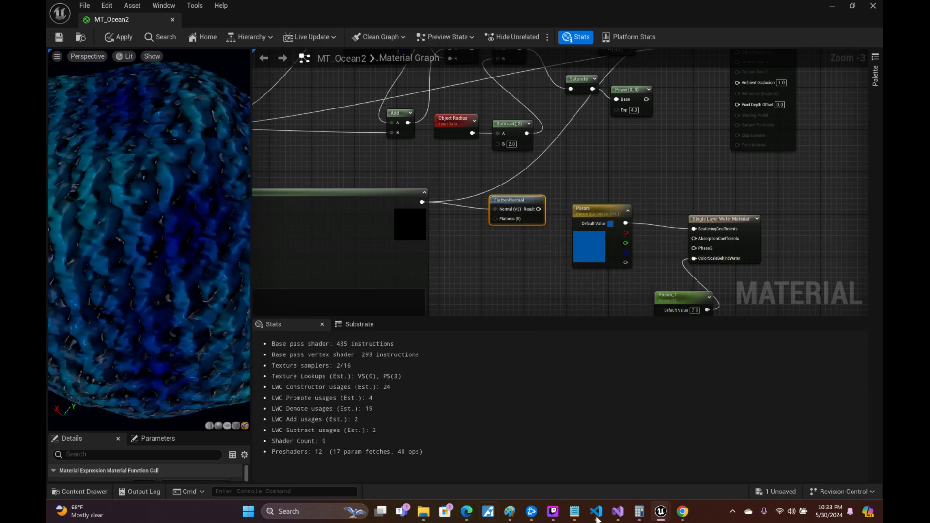
pyautogui.moveTo(645, 110); pyautogui.dragTo(744, 126)
pyautogui.moveTo(690, 243); pyautogui.dragTo(753, 51, button='right')
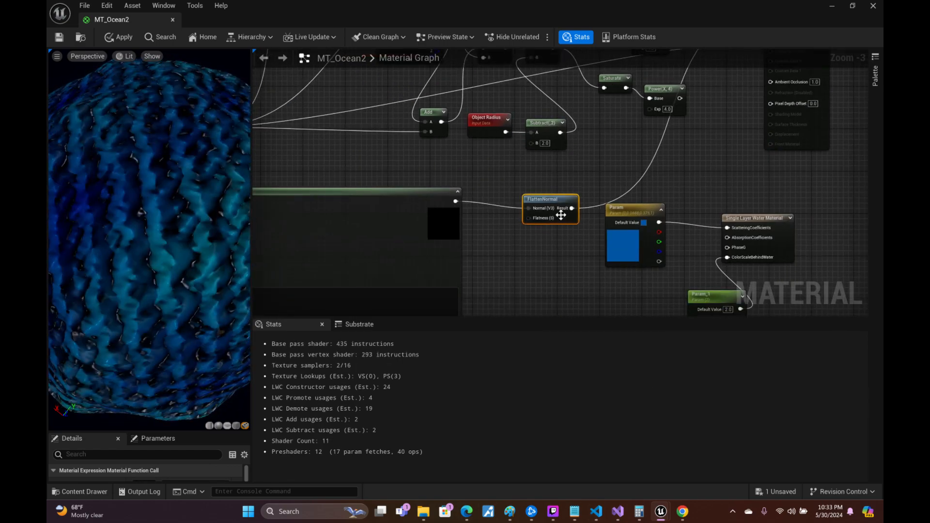
# - Add a scalar parameter feeding the FlattenNormal node's Flatness input
pyautogui.moveTo(529, 218); pyautogui.dragTo(512, 257)
pyautogui.write('scala')
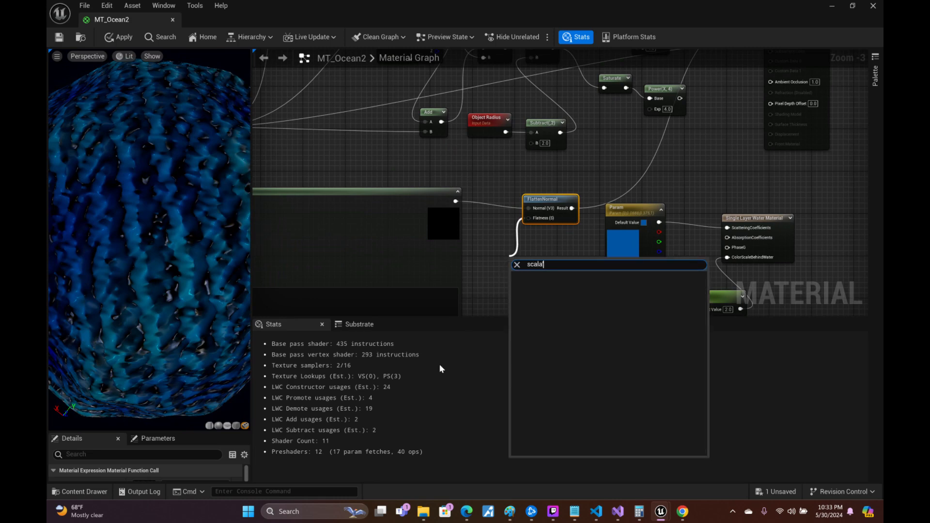
pyautogui.press('Return')
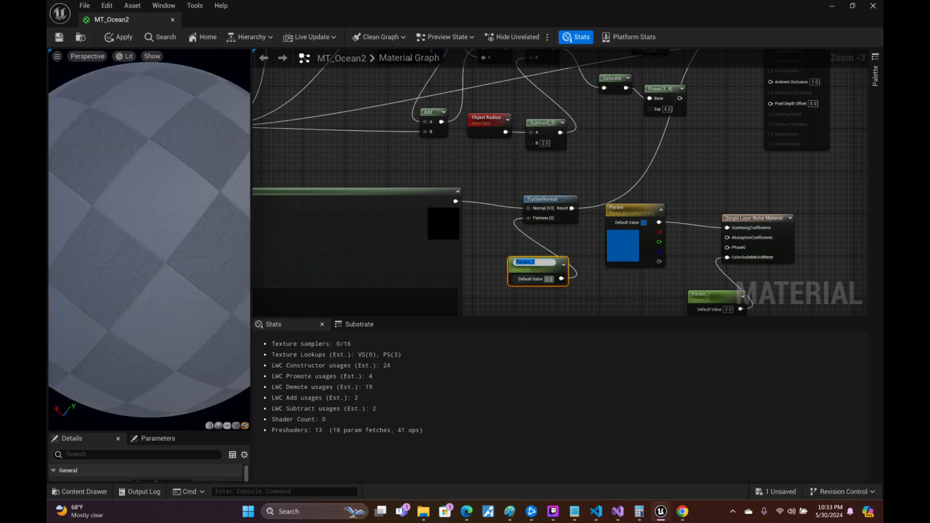
# - Try default values of 1, 0.5 and 0.8 for the flatness parameter, and settle on 0.75
pyautogui.click(549, 279)
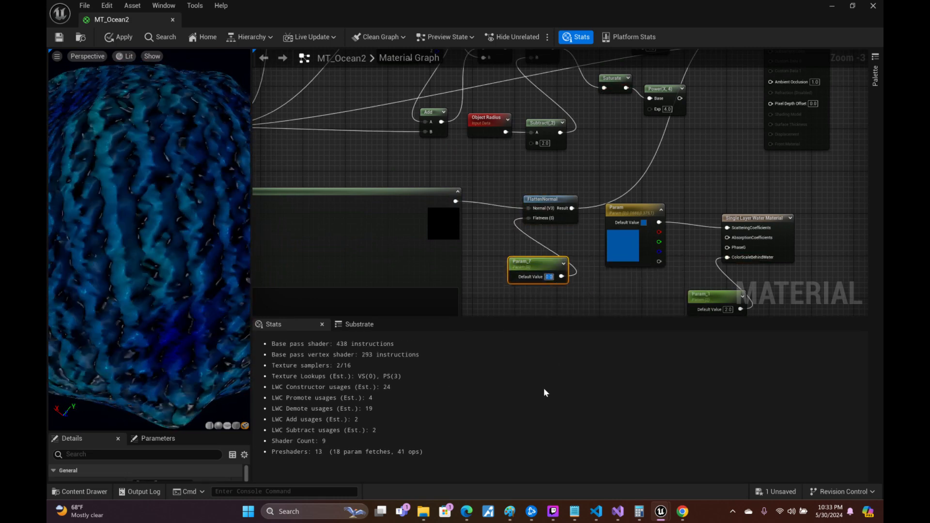
pyautogui.write('1')
pyautogui.press('Return')
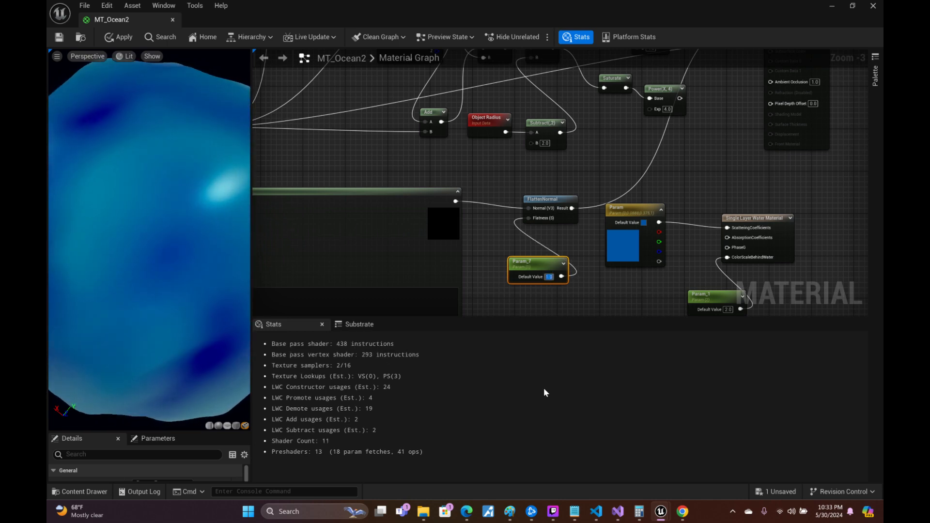
pyautogui.write('0.5')
pyautogui.press('Return')
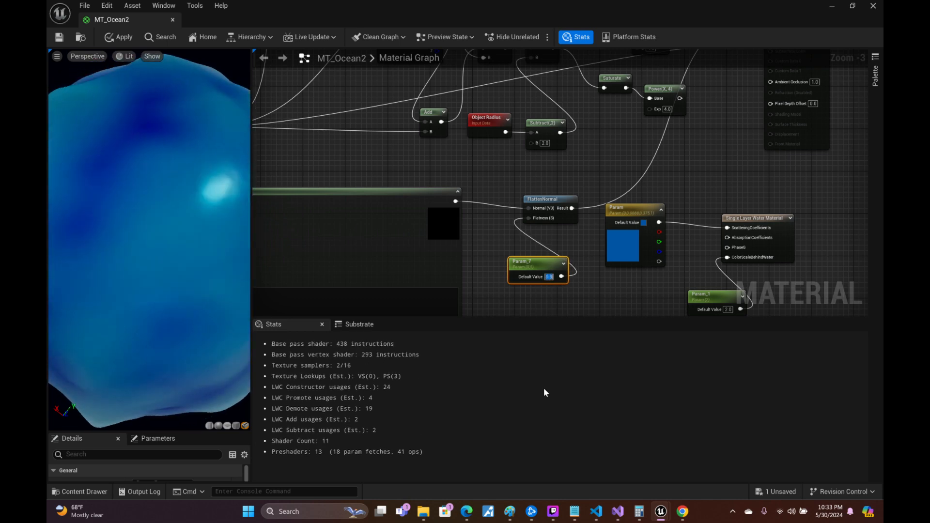
pyautogui.write('0.8')
pyautogui.press('Return')
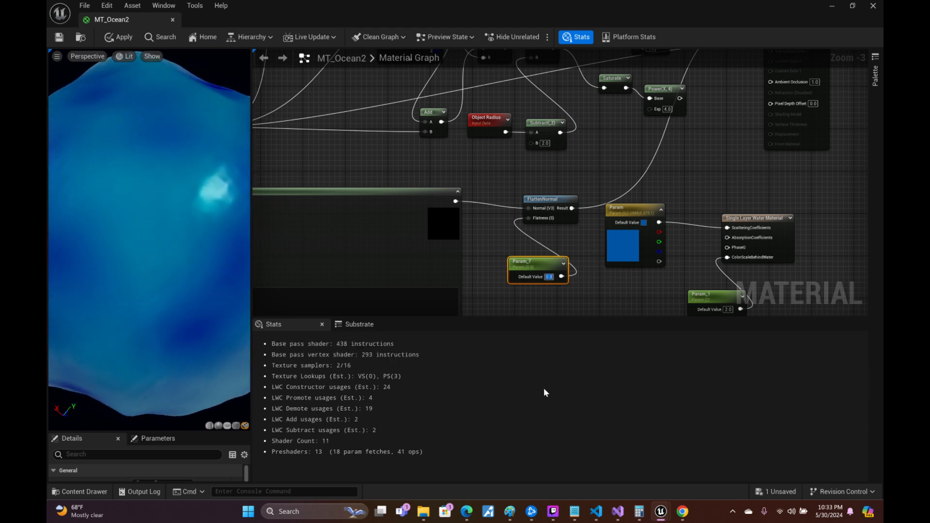
pyautogui.write('0.75')
pyautogui.press('Return')
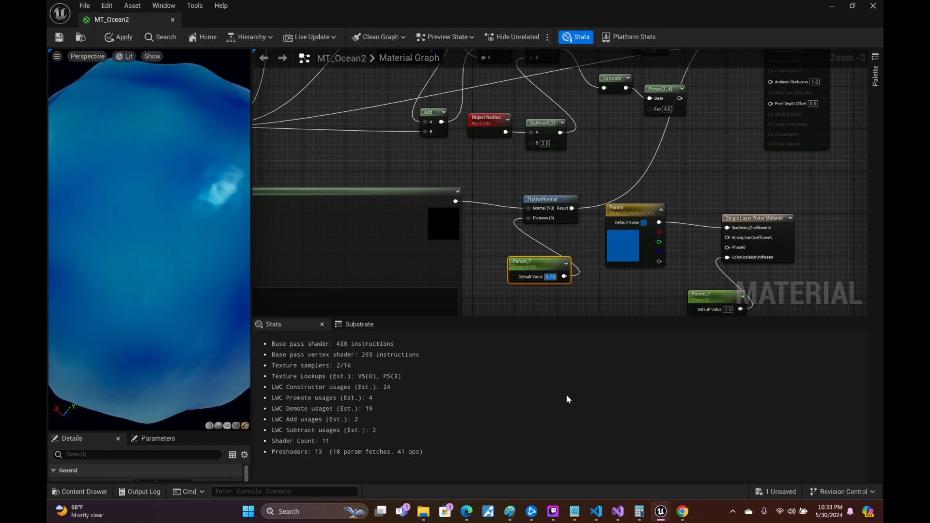
# - Widen the preview viewport and inspect the water surface with the whole sphere in view
pyautogui.moveTo(251, 167); pyautogui.dragTo(480, 189)
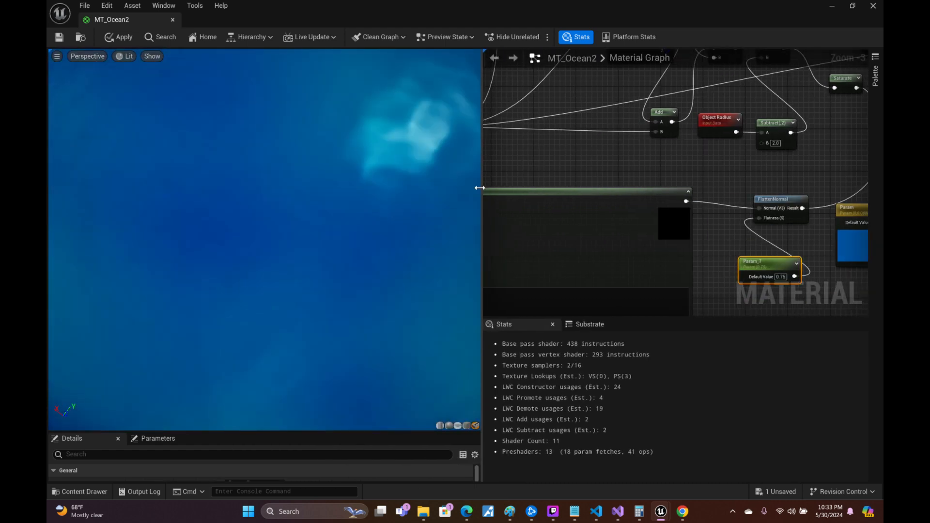
pyautogui.moveTo(345, 168); pyautogui.dragTo(472, 168)
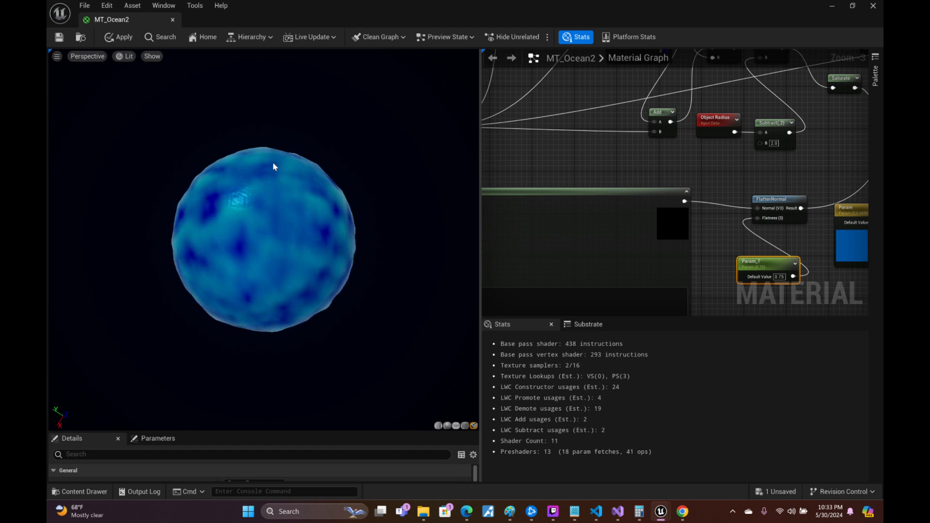
pyautogui.moveTo(273, 167); pyautogui.dragTo(273, 225, button='right')
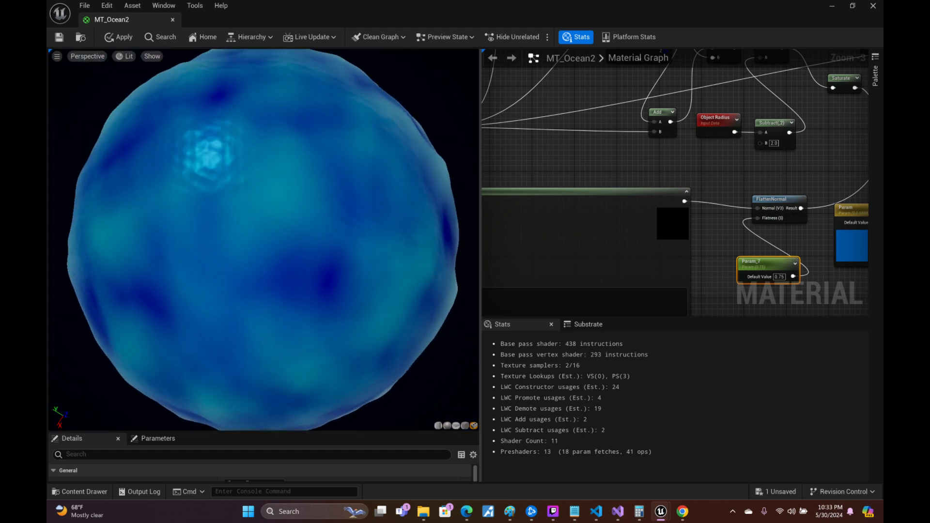
pyautogui.moveTo(276, 113); pyautogui.dragTo(272, 163)
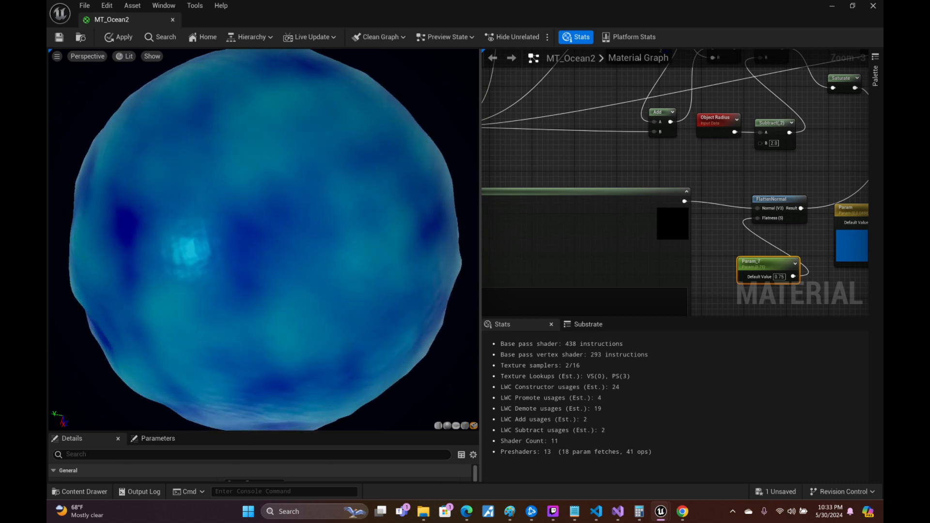
# - Set the B value of the Multiply node that scales the wavelength to 0.05
pyautogui.moveTo(652, 215); pyautogui.dragTo(729, 326, button='right')
pyautogui.scroll(-1, 721, 267)
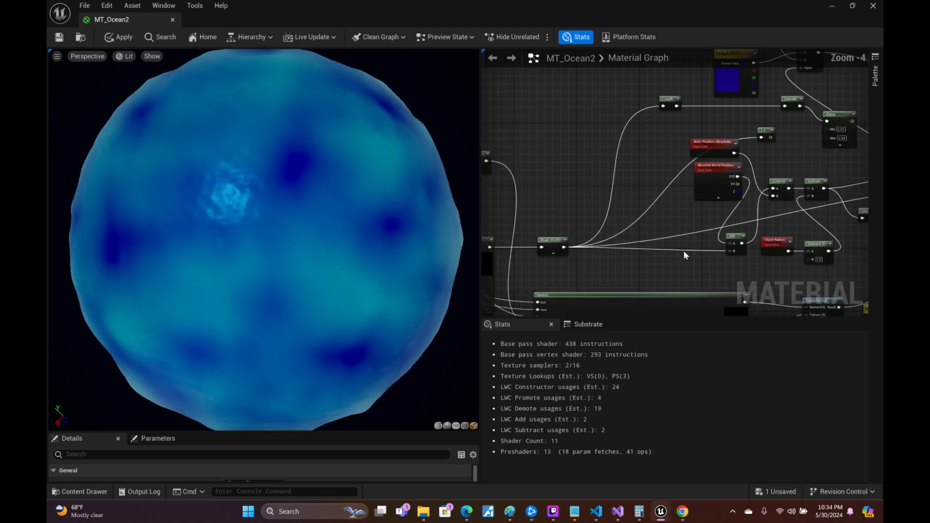
pyautogui.moveTo(671, 244); pyautogui.dragTo(624, 116, button='right')
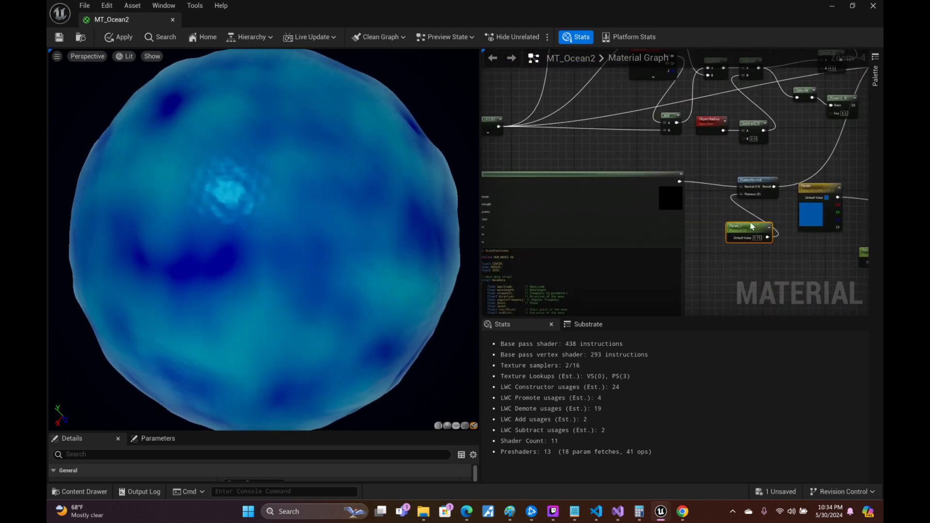
pyautogui.moveTo(621, 206); pyautogui.dragTo(804, 213, button='right')
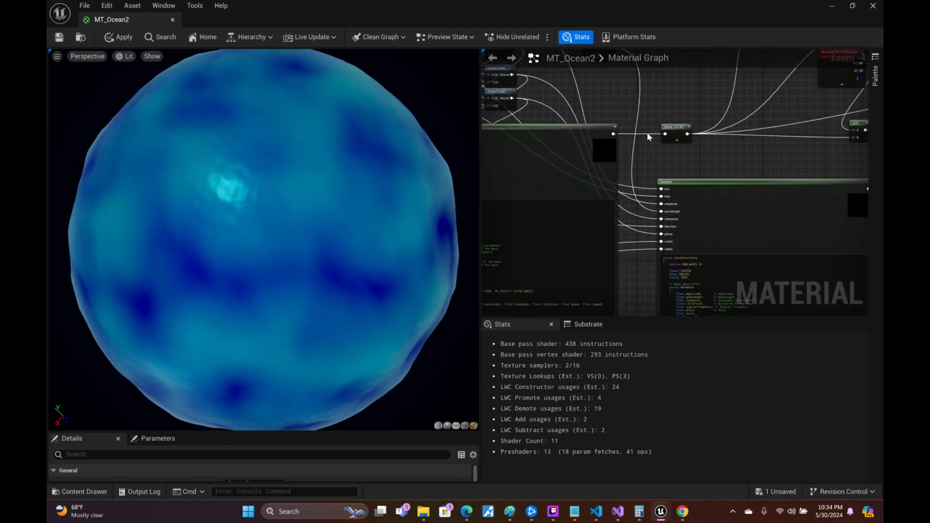
pyautogui.moveTo(647, 131); pyautogui.dragTo(698, 236, button='right')
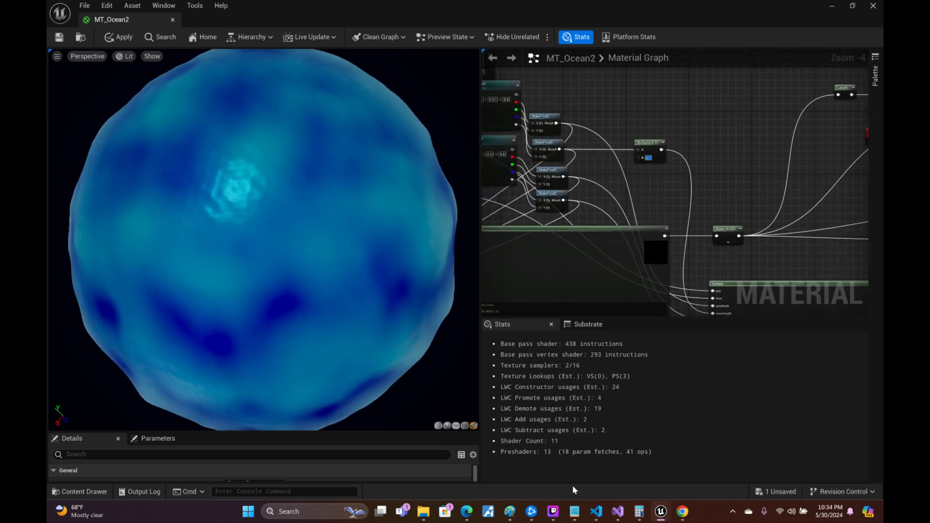
pyautogui.write('0.05')
pyautogui.press('Return')
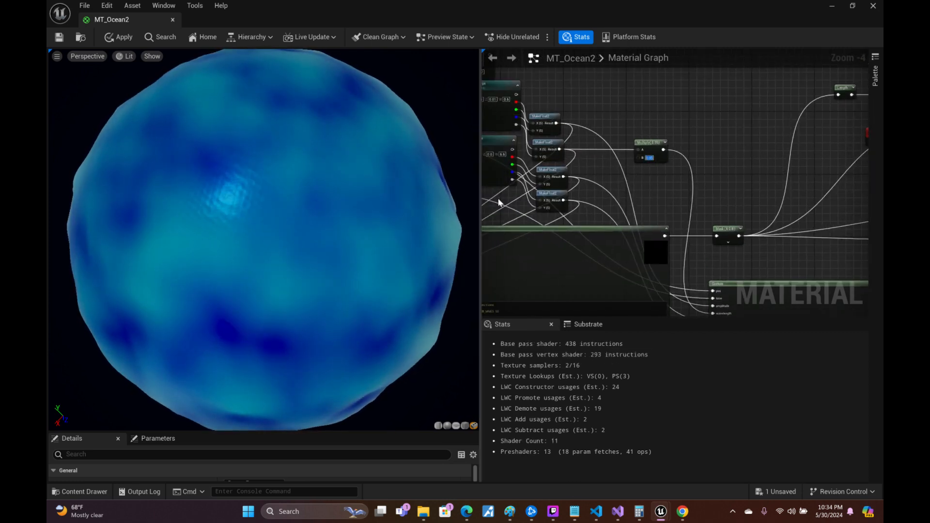
# - Add a Multiply node with B set to 0.1 on the time signal and connect it to the duplicated Custom node's time input
pyautogui.moveTo(704, 197); pyautogui.dragTo(842, 145, button='right')
pyautogui.moveTo(570, 140); pyautogui.dragTo(683, 199)
pyautogui.moveTo(650, 134); pyautogui.dragTo(624, 128)
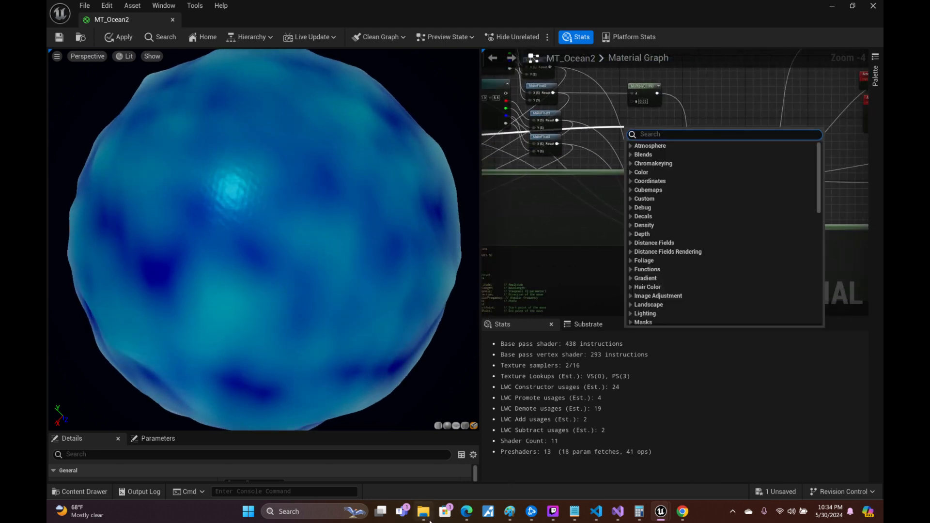
pyautogui.write('*')
pyautogui.press('Return')
pyautogui.click(638, 145)
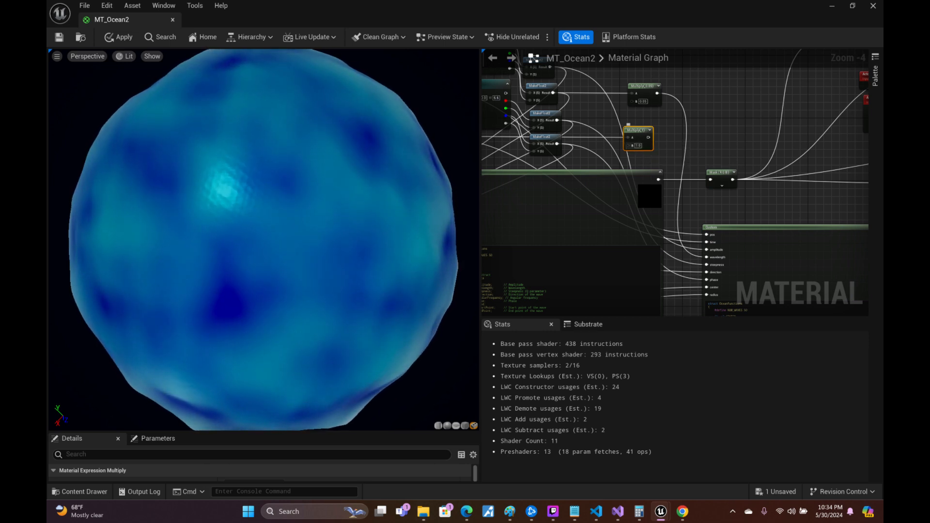
pyautogui.write('0.1')
pyautogui.press('Return')
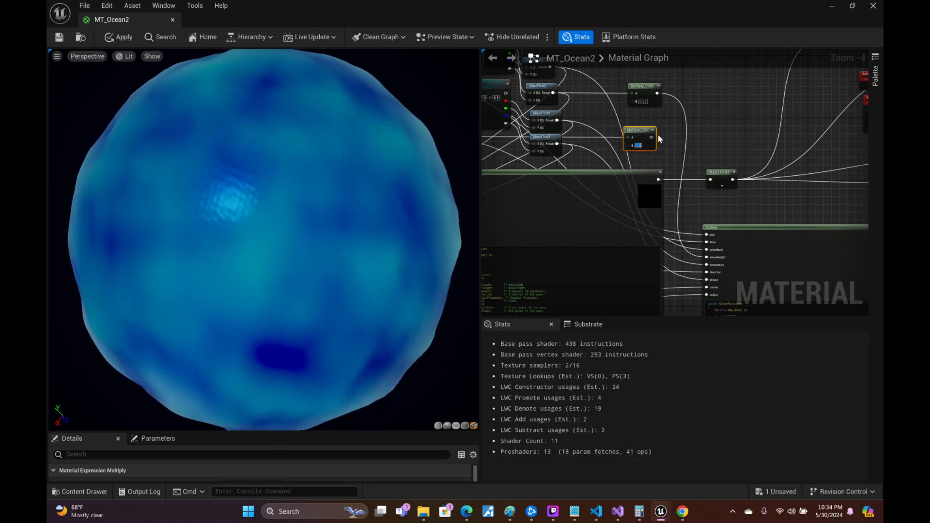
pyautogui.moveTo(652, 138); pyautogui.dragTo(710, 243)
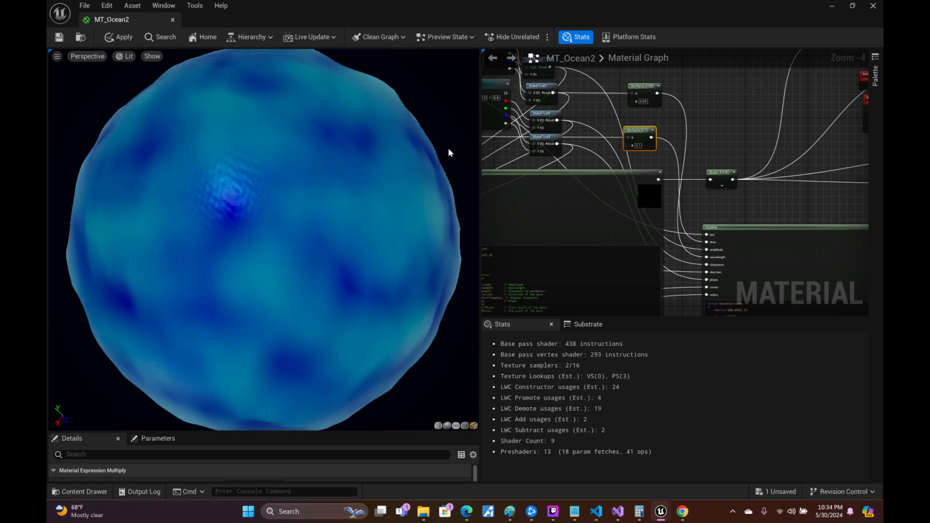
# - Examine the small ripples around the light reflection on the preview sphere from several angles
pyautogui.moveTo(264, 213); pyautogui.dragTo(313, 210)
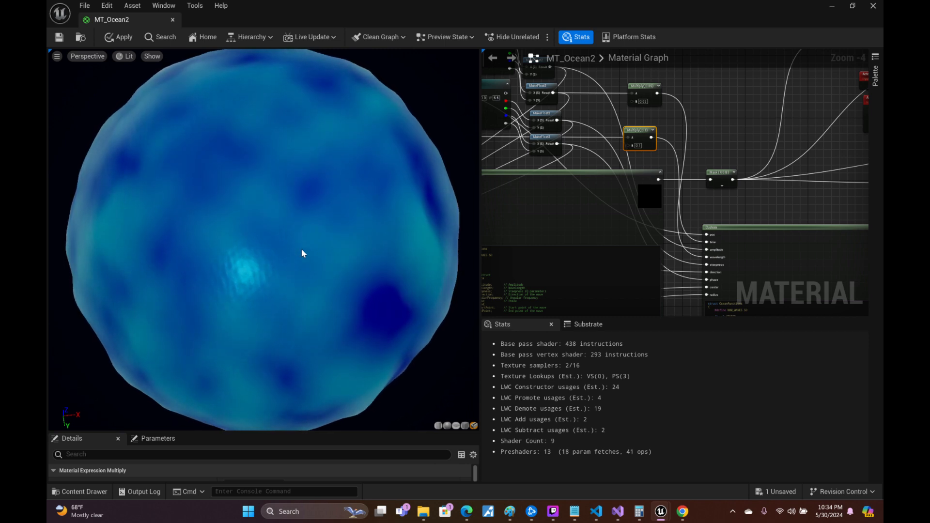
pyautogui.moveTo(301, 251); pyautogui.dragTo(292, 260)
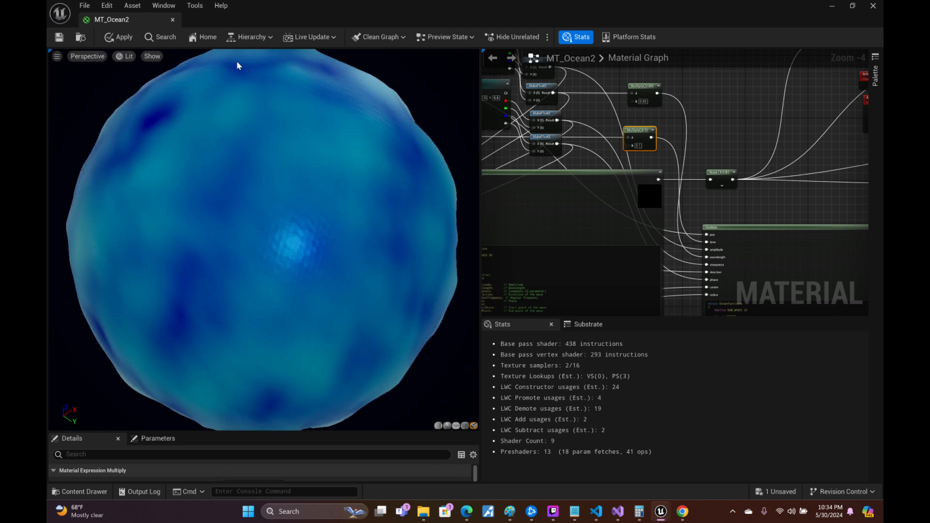
pyautogui.moveTo(357, 148); pyautogui.dragTo(306, 218)
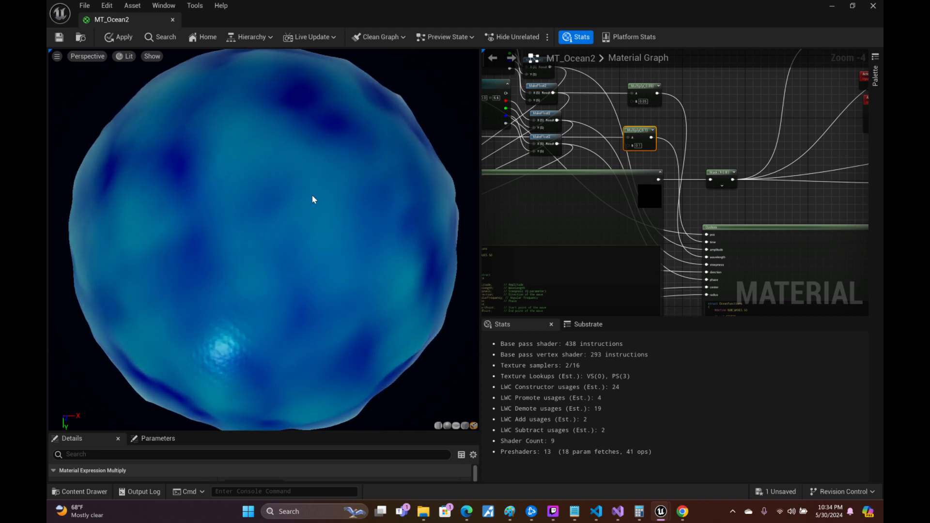
# - Inspect the preview sphere's mesh density in Wireframe view mode and its surface ripples again in Lit mode
pyautogui.click(131, 57)
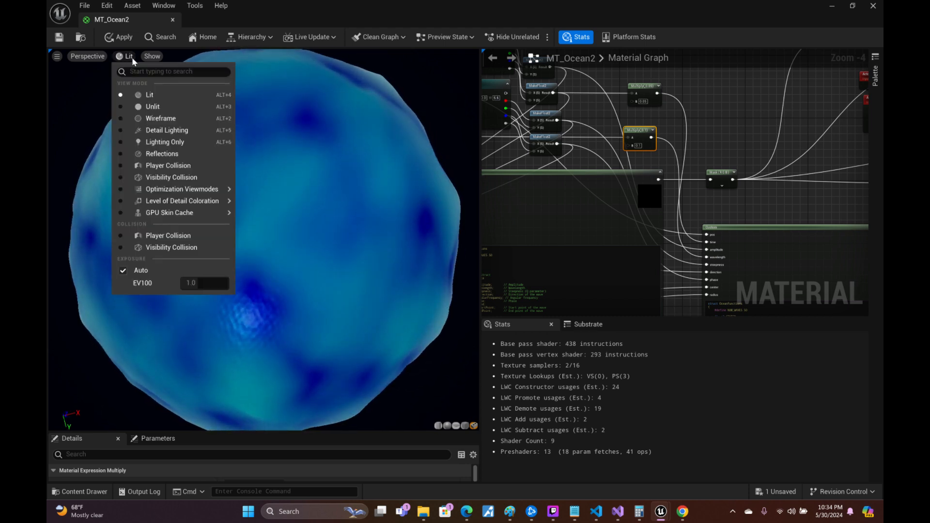
pyautogui.click(150, 116)
pyautogui.click(140, 57)
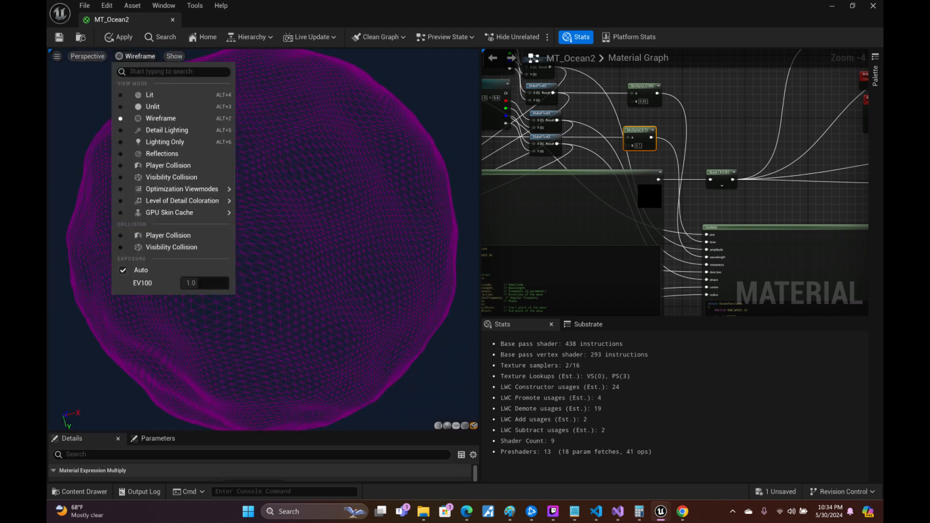
pyautogui.click(148, 97)
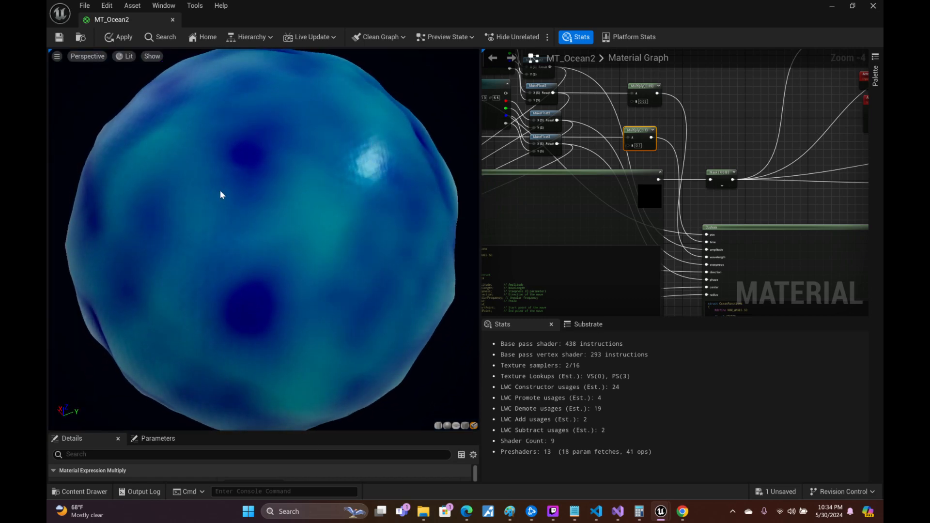
pyautogui.moveTo(404, 202); pyautogui.dragTo(232, 197)
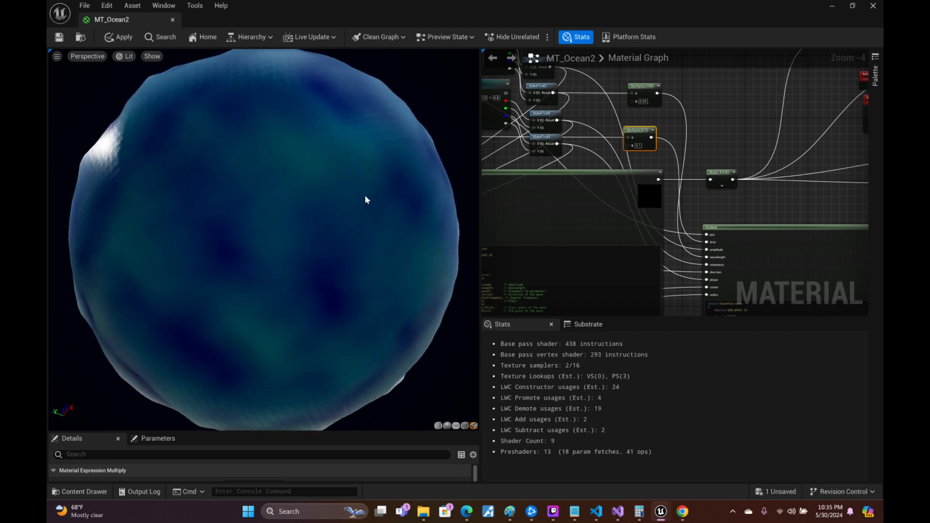
pyautogui.moveTo(366, 200)
pyautogui.mouseDown()
pyautogui.moveTo(334, 204)
pyautogui.moveTo(365, 196)
pyautogui.mouseUp()
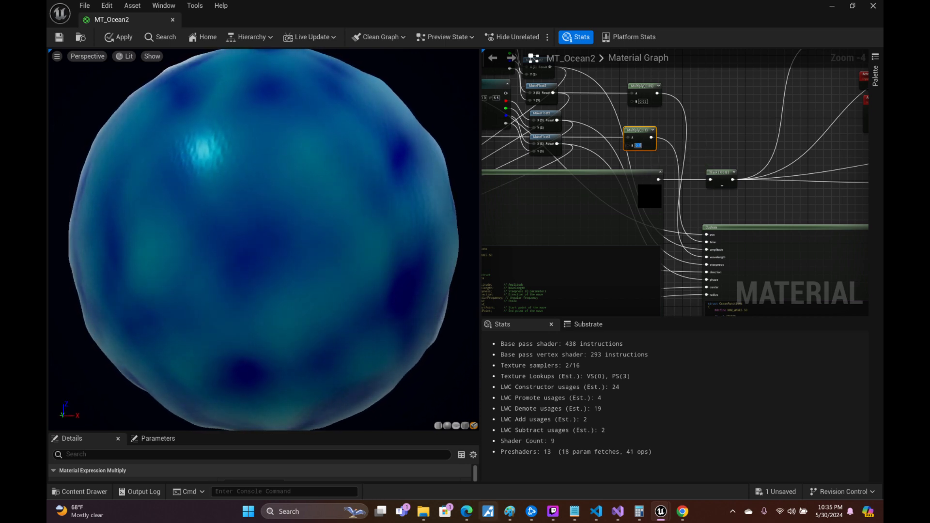
# - Adjust the B values of the time and wavelength Multiply nodes, and check the resulting ripples around the preview sphere
pyautogui.press('Return')
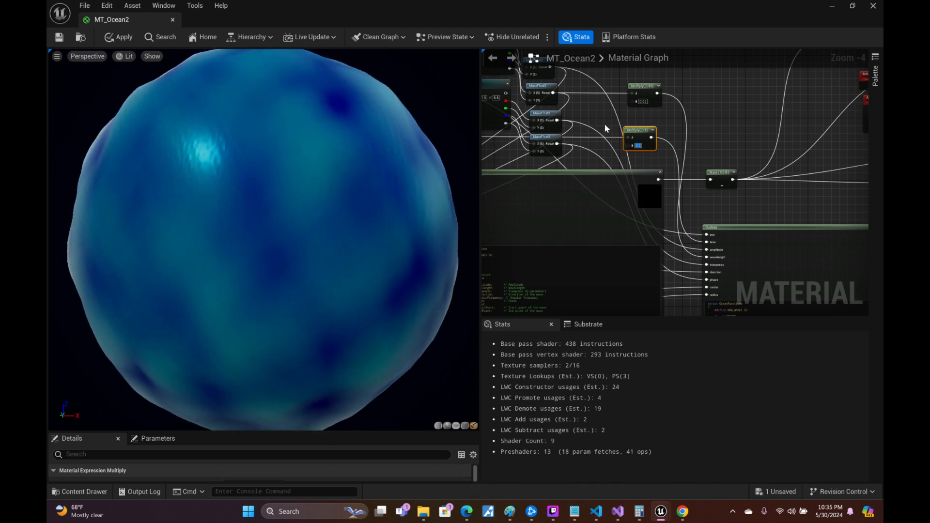
pyautogui.moveTo(606, 125); pyautogui.dragTo(607, 218, button='right')
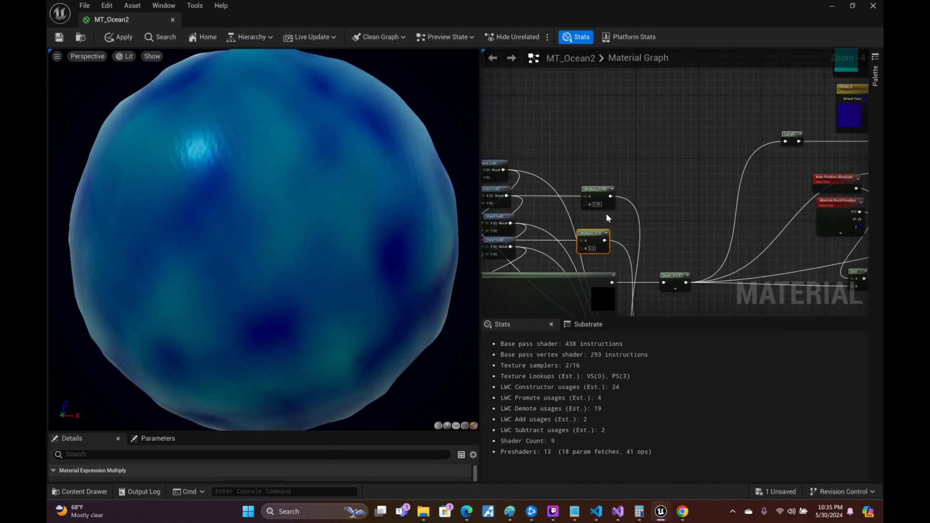
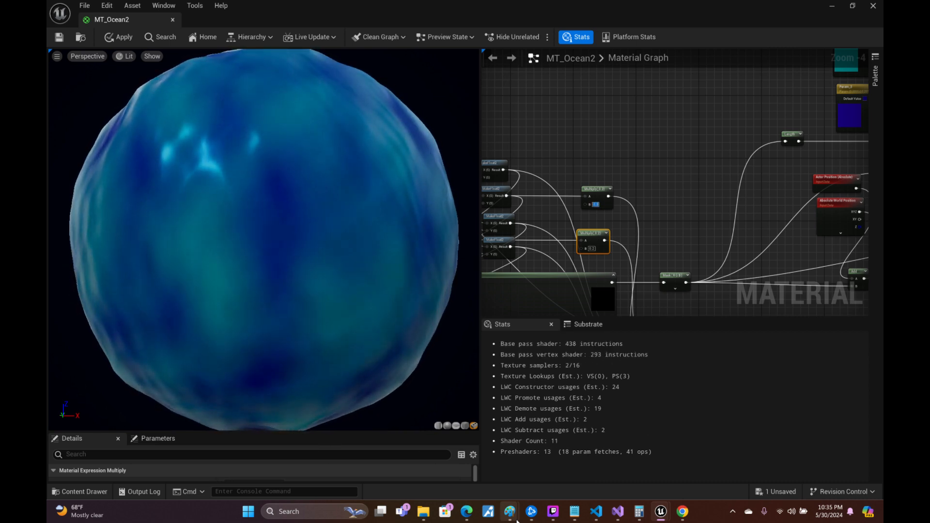
pyautogui.moveTo(233, 204)
pyautogui.mouseDown()
pyautogui.moveTo(272, 228)
pyautogui.moveTo(308, 288)
pyautogui.mouseUp()
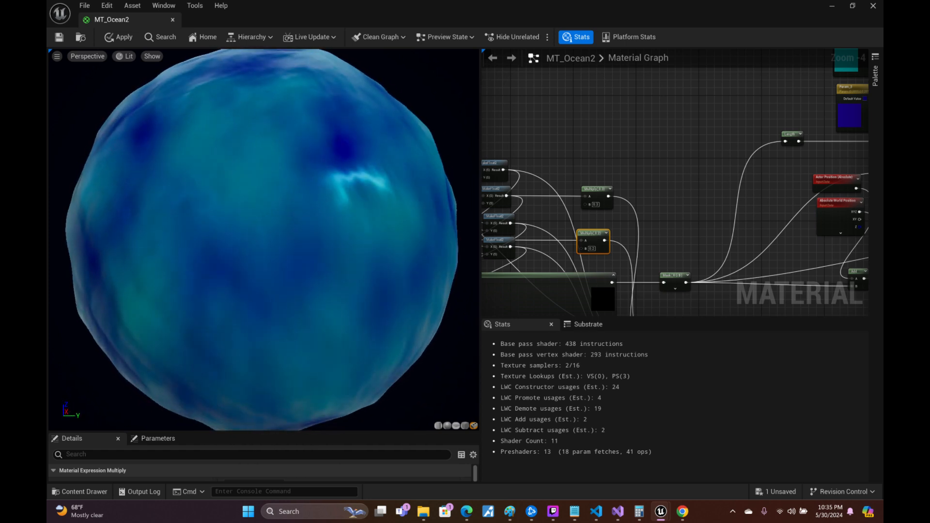
pyautogui.moveTo(272, 132); pyautogui.dragTo(259, 204)
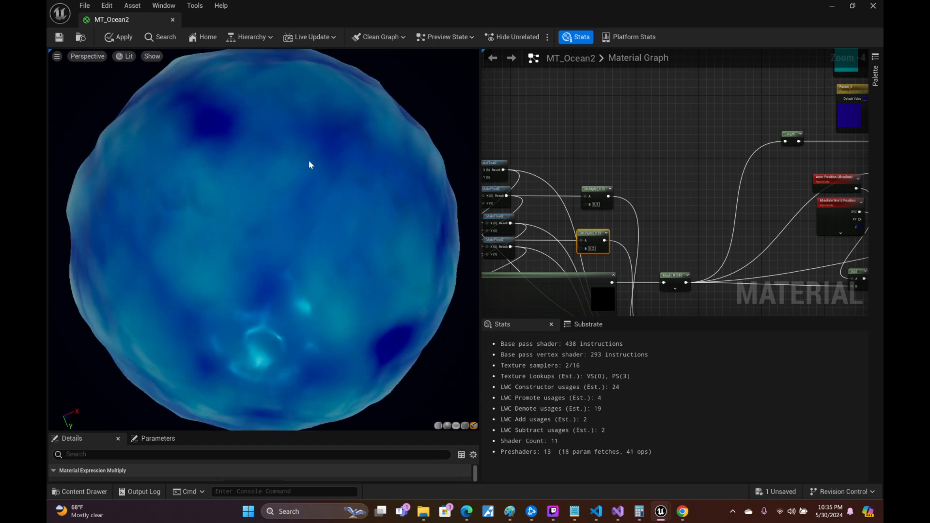
pyautogui.moveTo(312, 166)
pyautogui.mouseDown()
pyautogui.moveTo(306, 170)
pyautogui.moveTo(322, 169)
pyautogui.mouseUp()
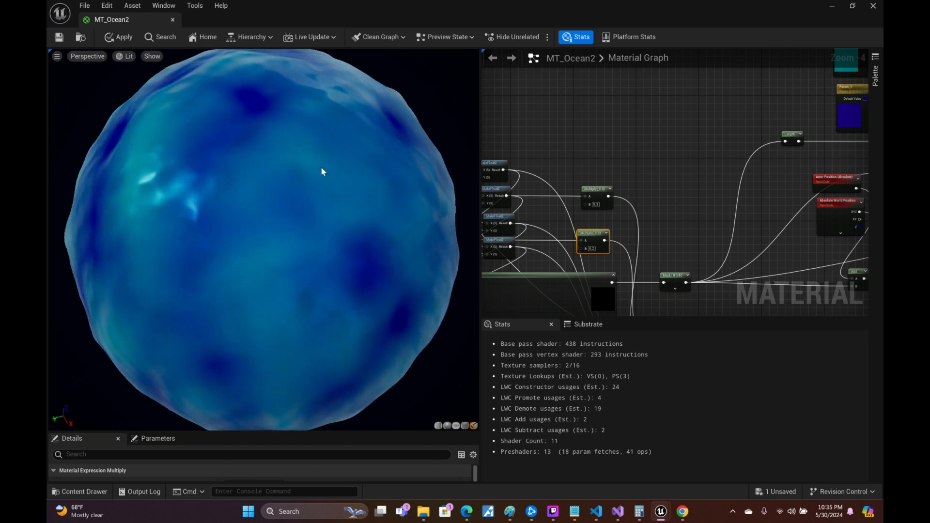
pyautogui.moveTo(321, 168); pyautogui.dragTo(226, 138)
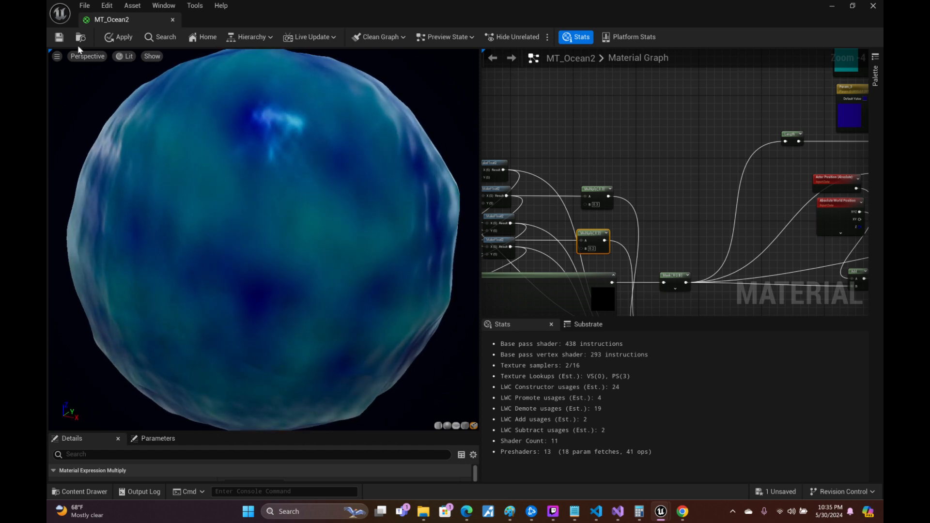
# - Save the MT_Ocean2 material with its changes applied, and examine the water surface on the preview sphere from several angles
pyautogui.click(59, 37)
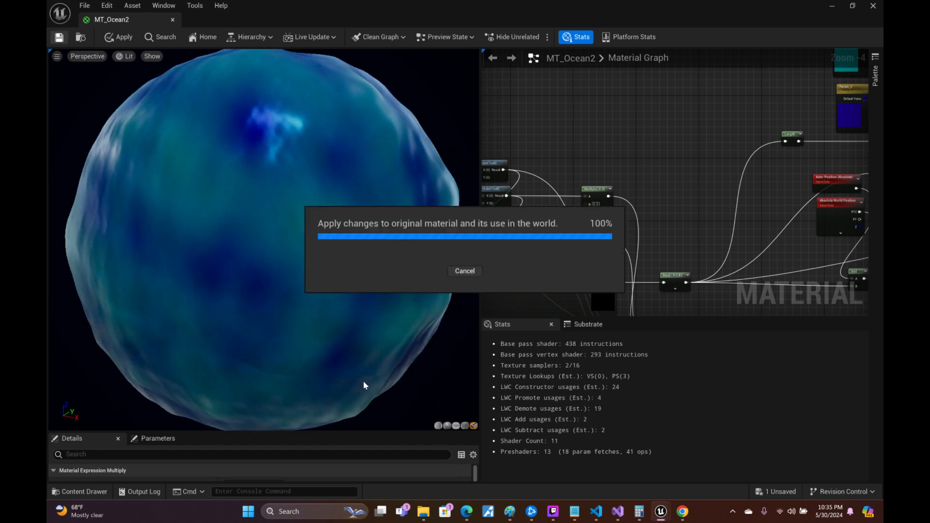
pyautogui.moveTo(320, 330); pyautogui.dragTo(314, 310)
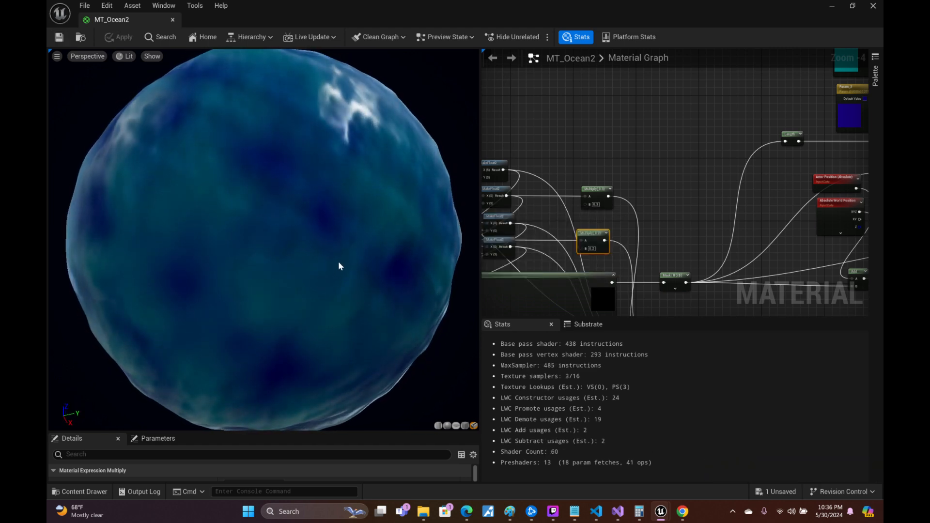
pyautogui.moveTo(322, 243); pyautogui.dragTo(352, 256)
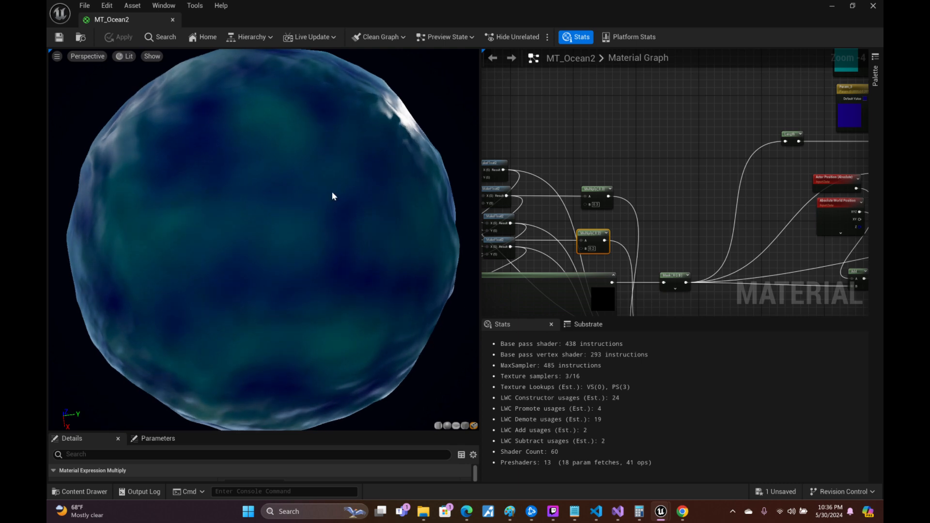
pyautogui.moveTo(332, 193); pyautogui.dragTo(271, 145)
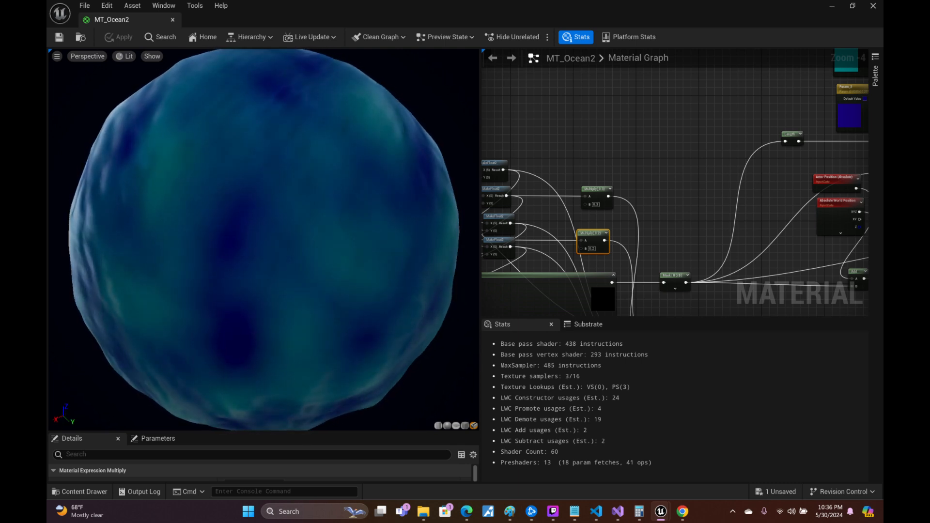
pyautogui.moveTo(330, 152); pyautogui.dragTo(309, 213)
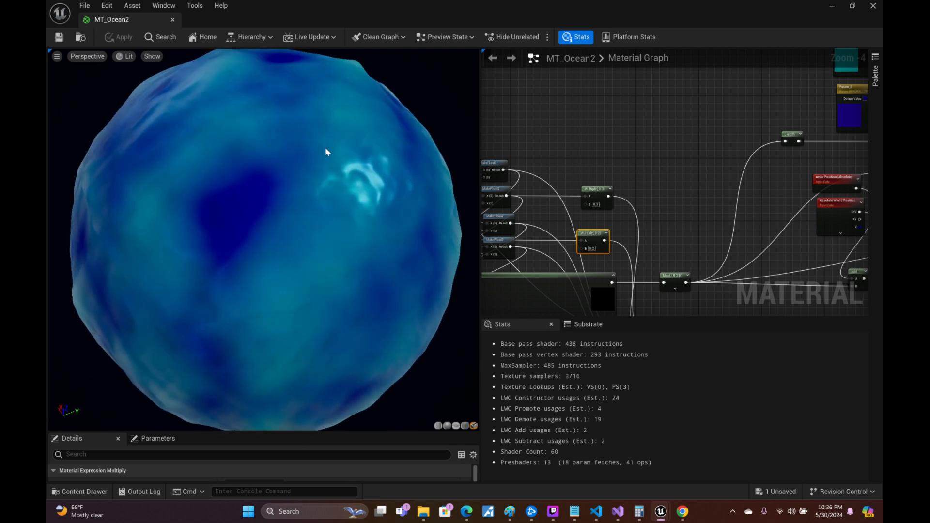
# - Disconnect the link feeding the Normal input of the MT_Ocean2 material output node
pyautogui.moveTo(235, 260); pyautogui.dragTo(278, 232)
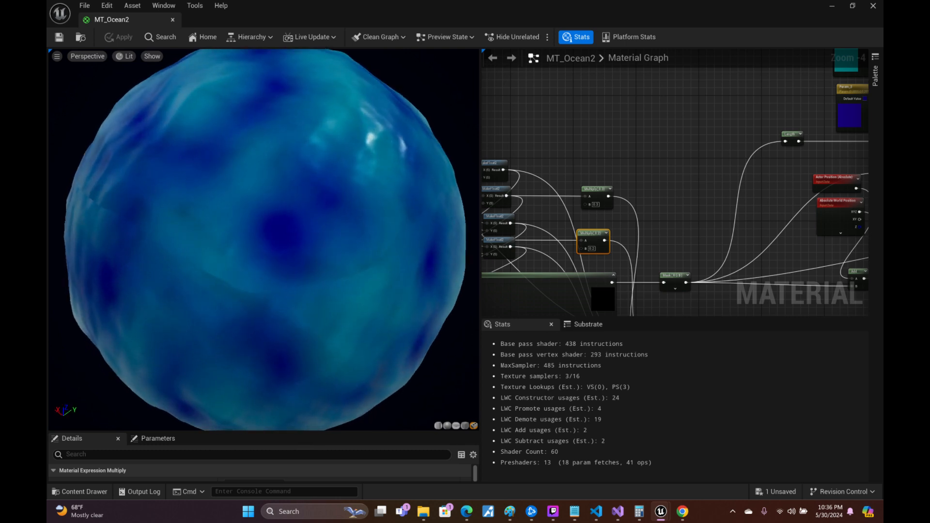
pyautogui.scroll(3, 235, 259)
pyautogui.moveTo(235, 259); pyautogui.dragTo(263, 243)
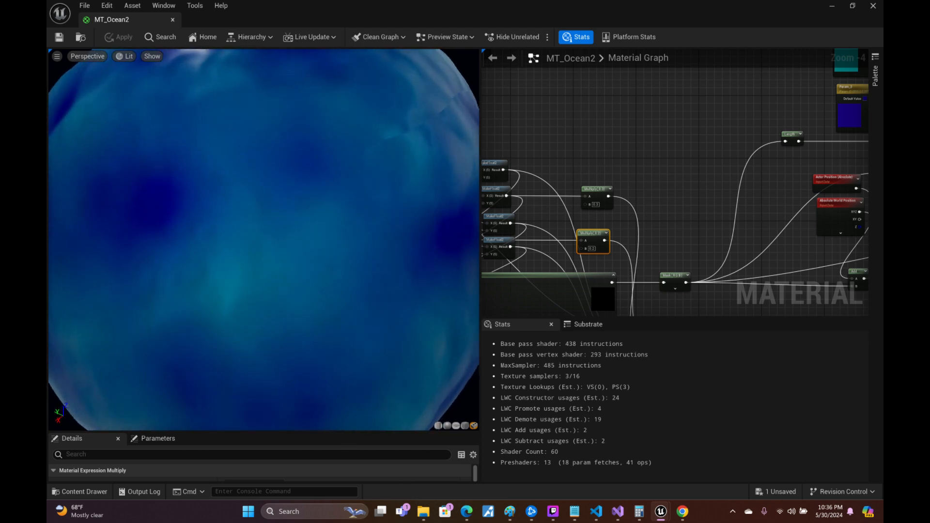
pyautogui.moveTo(264, 243); pyautogui.dragTo(263, 194, button='right')
pyautogui.moveTo(710, 180); pyautogui.dragTo(426, 178, button='right')
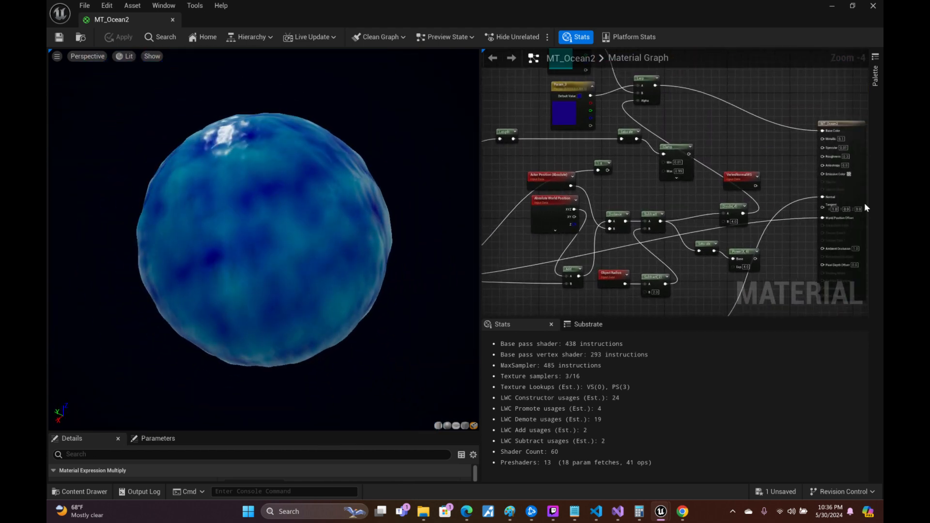
pyautogui.keyDown('alt'); pyautogui.click(828, 199); pyautogui.keyUp('alt')
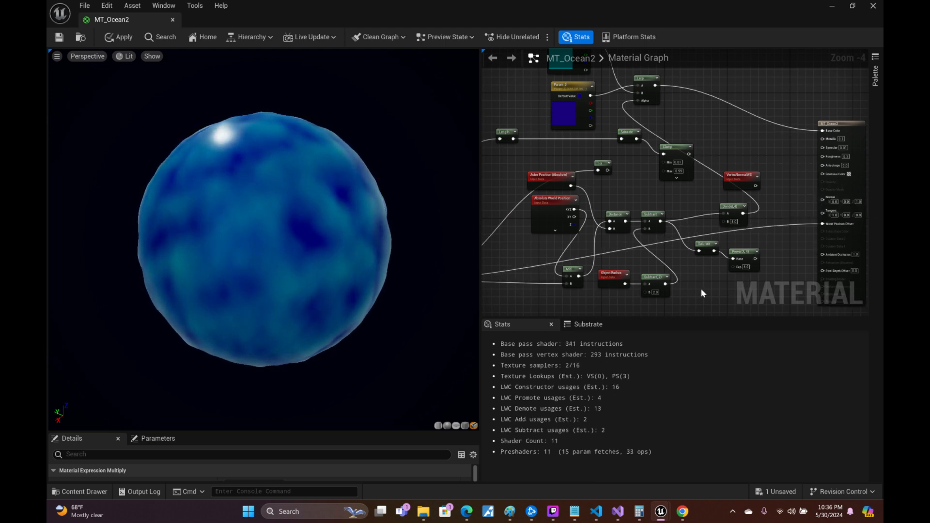
# - Move the FlattenNormal node up slightly so it lines up with the custom wave node's output
pyautogui.moveTo(702, 289); pyautogui.dragTo(626, 112, button='right')
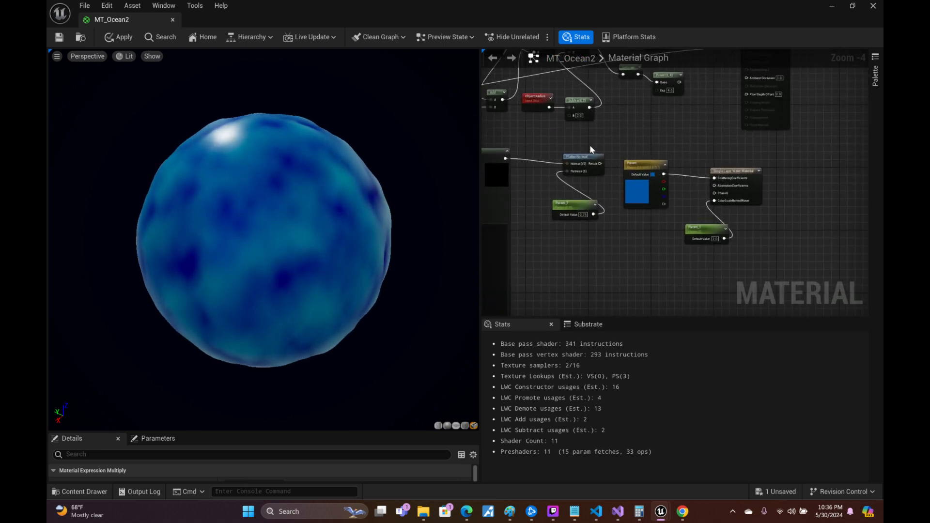
pyautogui.moveTo(591, 142); pyautogui.dragTo(717, 115, button='right')
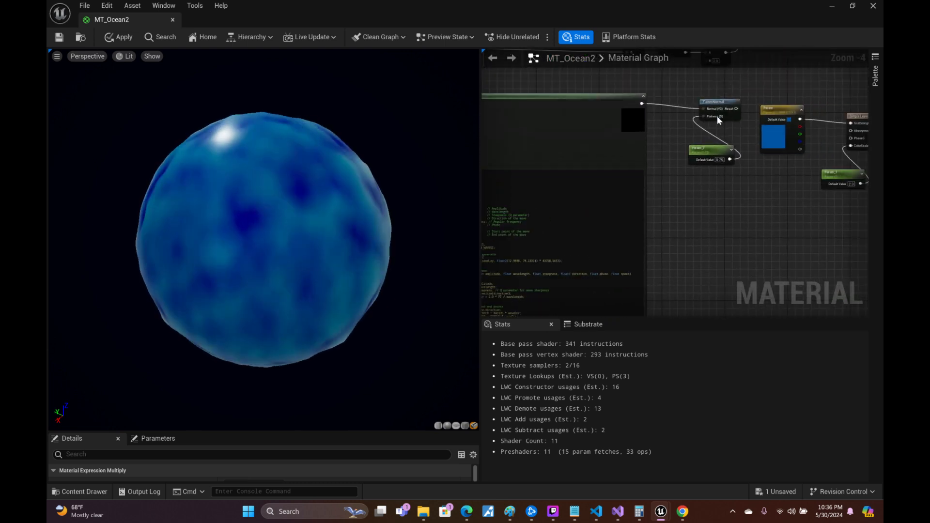
pyautogui.moveTo(722, 104); pyautogui.dragTo(723, 97)
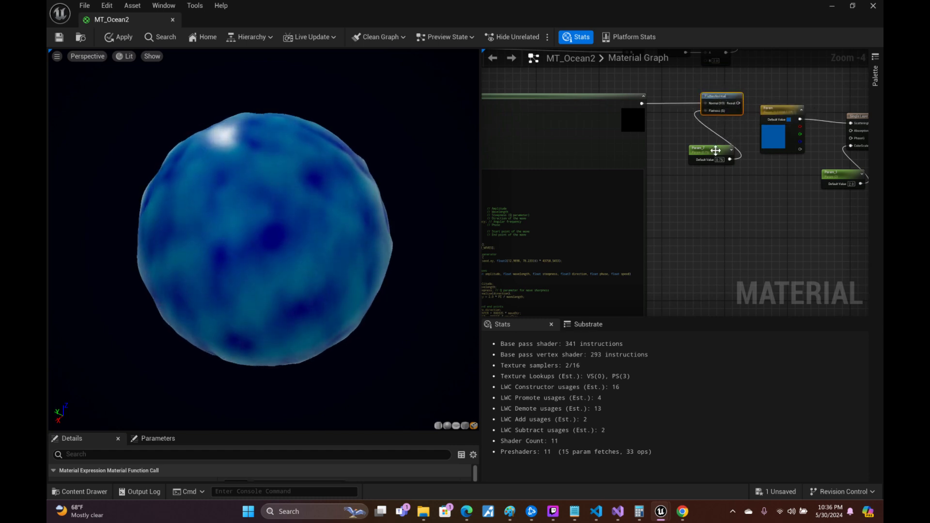
# - Create an Add node near FlattenNormal, fed by the output of the first custom wave node
pyautogui.moveTo(685, 117); pyautogui.dragTo(661, 203, button='right')
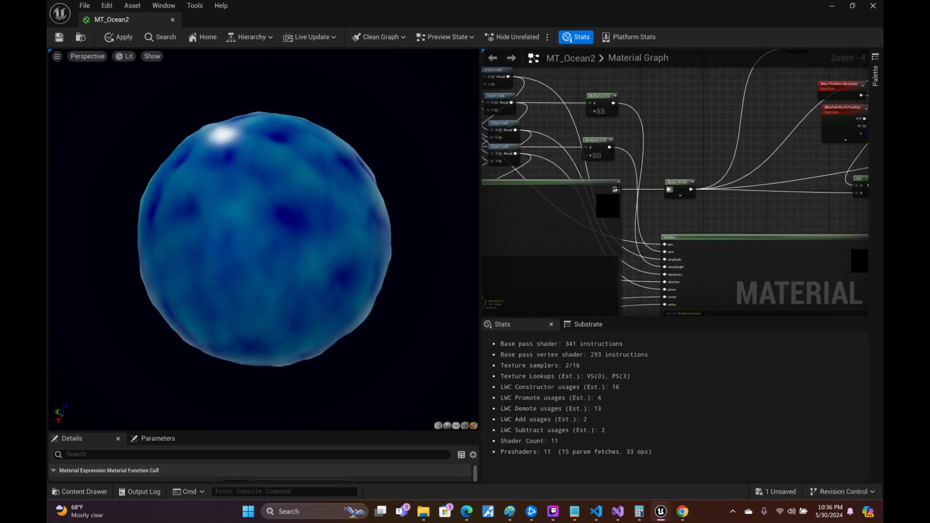
pyautogui.moveTo(615, 189); pyautogui.dragTo(694, 217)
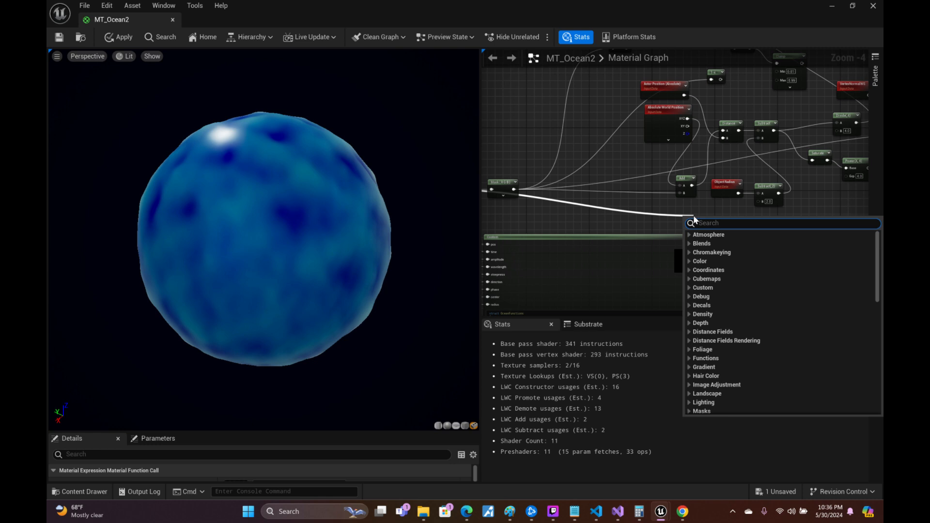
pyautogui.write('combin')
pyautogui.press('BackSpace')
pyautogui.press('BackSpace')
pyautogui.press('BackSpace')
pyautogui.press('BackSpace')
pyautogui.press('BackSpace')
pyautogui.press('BackSpace')
pyautogui.write('a')
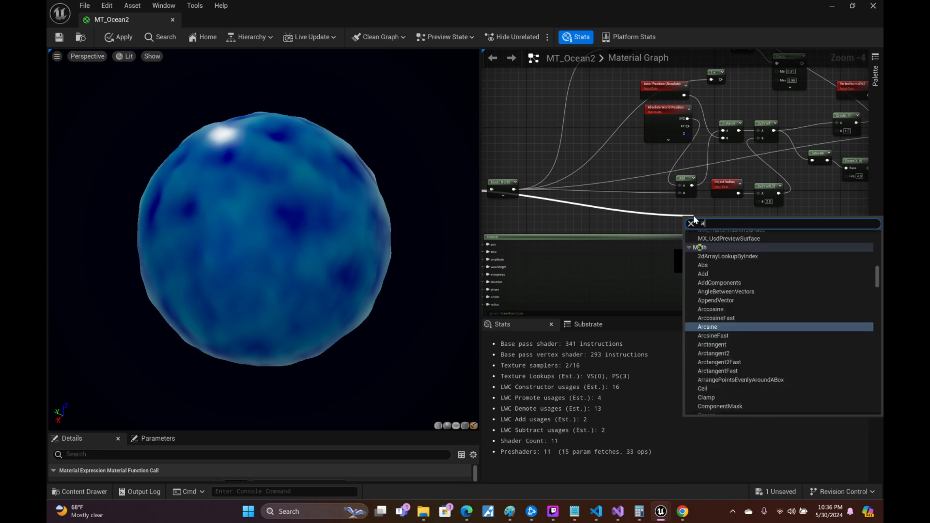
pyautogui.write('dd')
pyautogui.press('Return')
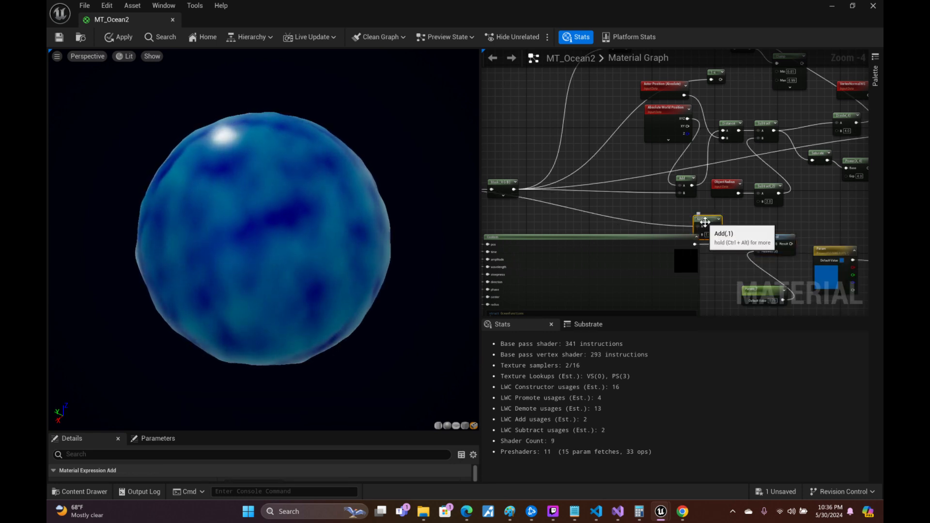
# - Route both custom wave outputs through the Add node into FlattenNormal, and connect its result to the material's Normal input
pyautogui.moveTo(702, 219); pyautogui.dragTo(732, 135)
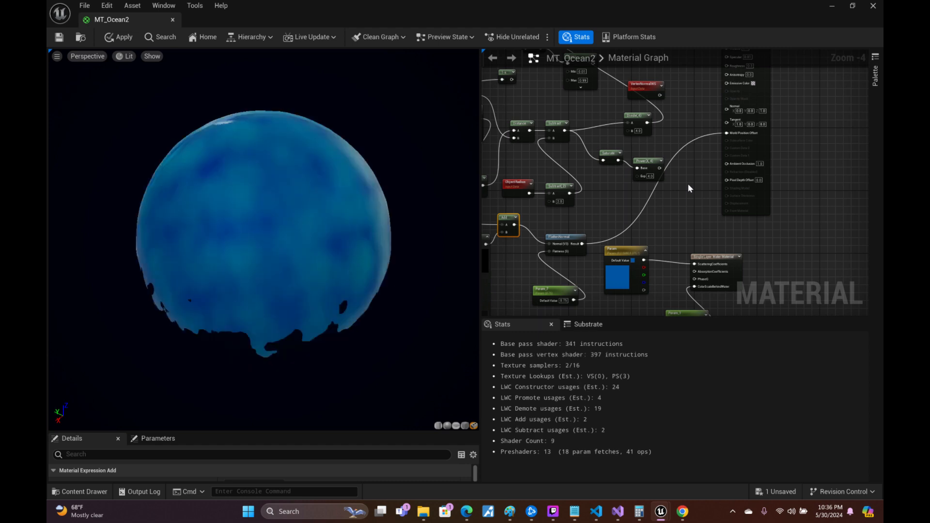
pyautogui.hotkey('ctrl', 'z')
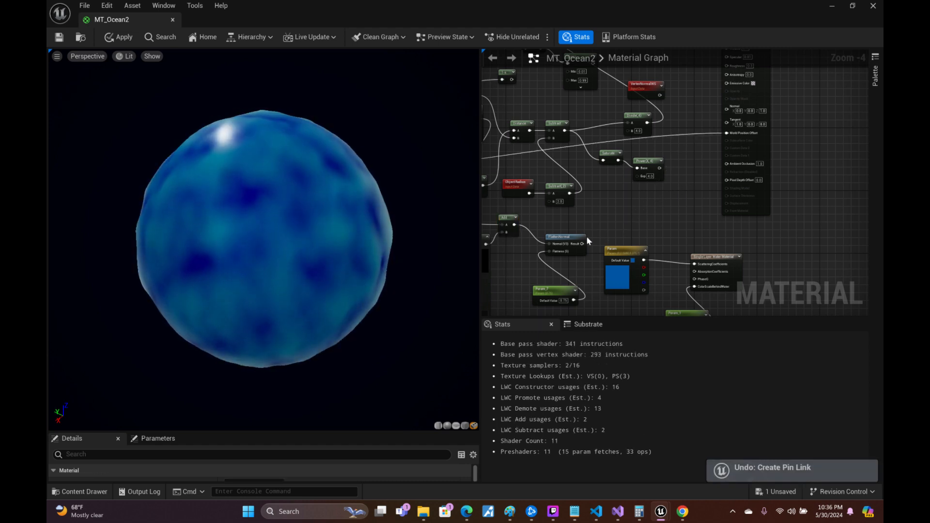
pyautogui.moveTo(582, 243); pyautogui.dragTo(729, 201)
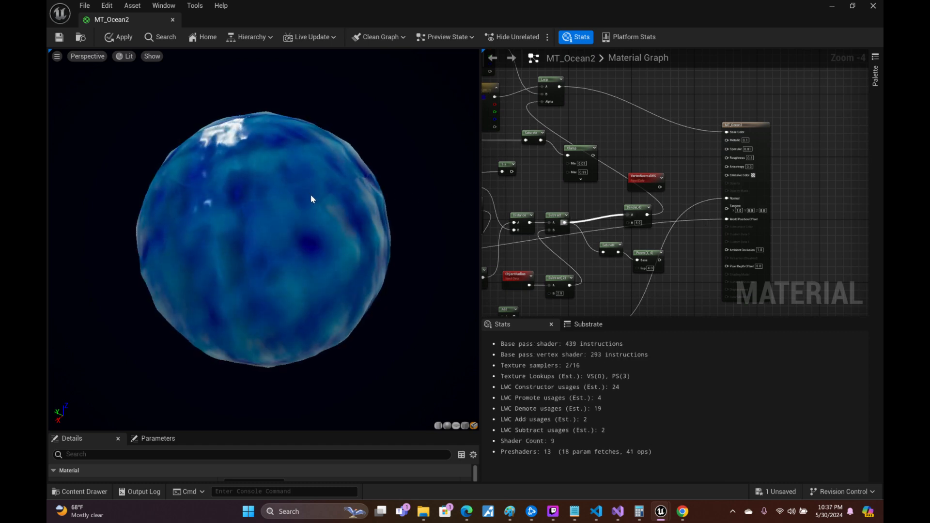
# - Examine the ocean sphere preview from several sides and distances to judge the surface shading and any seams
pyautogui.moveTo(271, 178); pyautogui.dragTo(339, 206)
pyautogui.moveTo(242, 164); pyautogui.dragTo(310, 194)
pyautogui.moveTo(241, 164)
pyautogui.mouseDown(button='right')
pyautogui.moveTo(261, 199)
pyautogui.moveTo(252, 203)
pyautogui.moveTo(239, 170)
pyautogui.mouseUp(button='right')
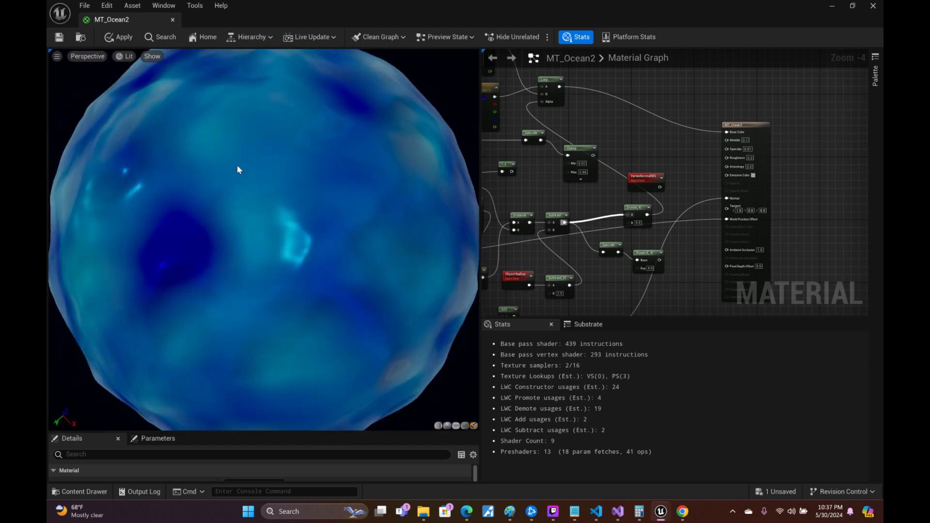
pyautogui.moveTo(284, 194); pyautogui.dragTo(368, 197)
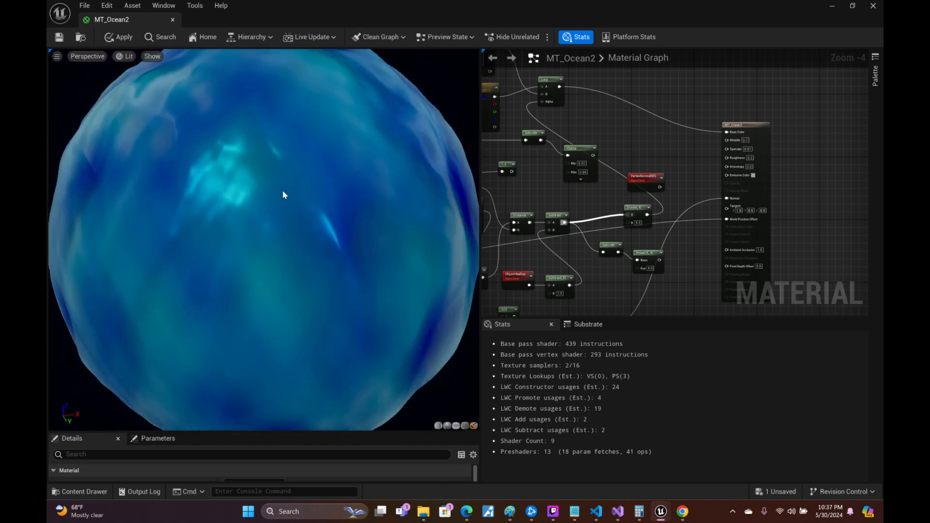
pyautogui.moveTo(301, 221); pyautogui.dragTo(232, 222)
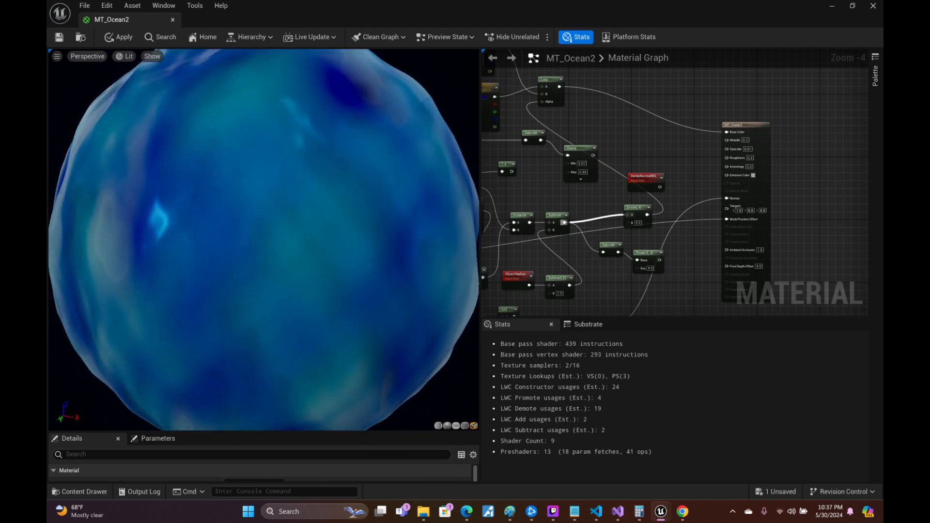
pyautogui.moveTo(326, 162); pyautogui.dragTo(296, 177)
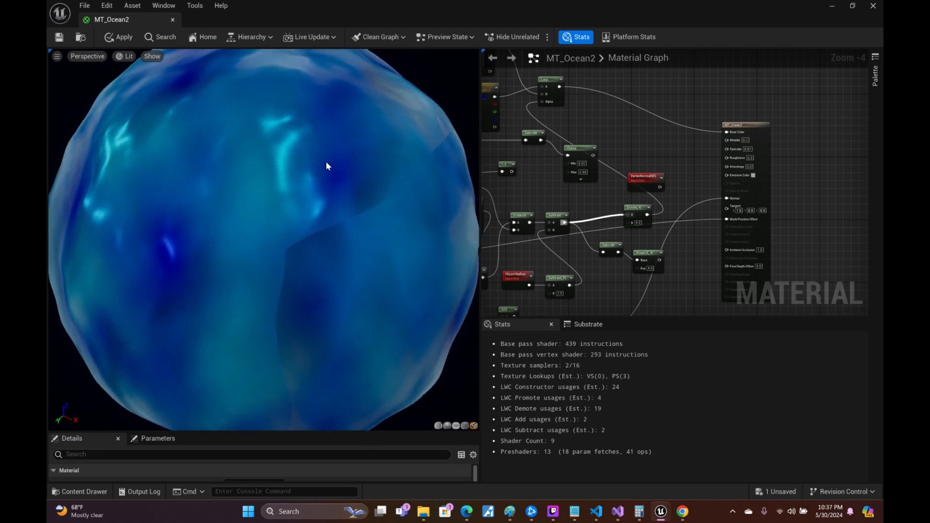
pyautogui.moveTo(354, 147); pyautogui.dragTo(213, 163)
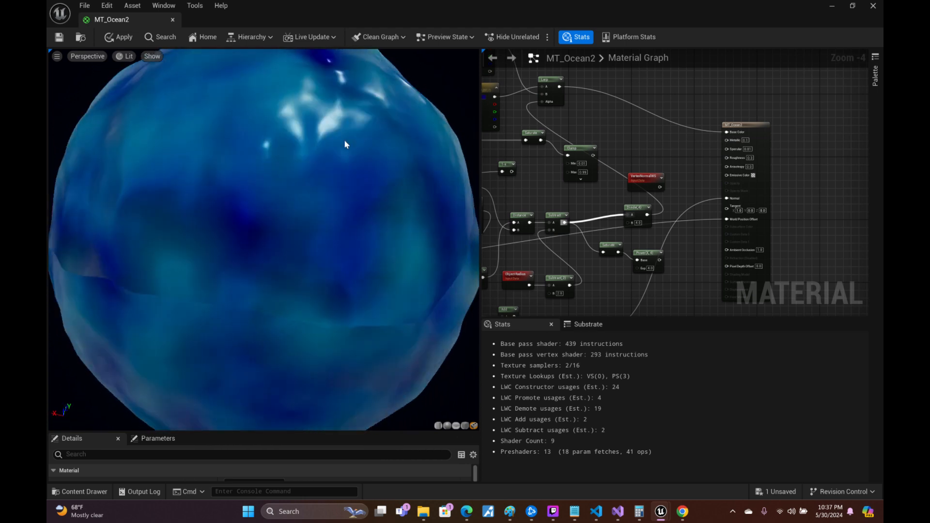
pyautogui.moveTo(344, 144); pyautogui.dragTo(335, 146)
pyautogui.moveTo(335, 145); pyautogui.dragTo(334, 122, button='right')
pyautogui.moveTo(335, 121); pyautogui.dragTo(344, 138)
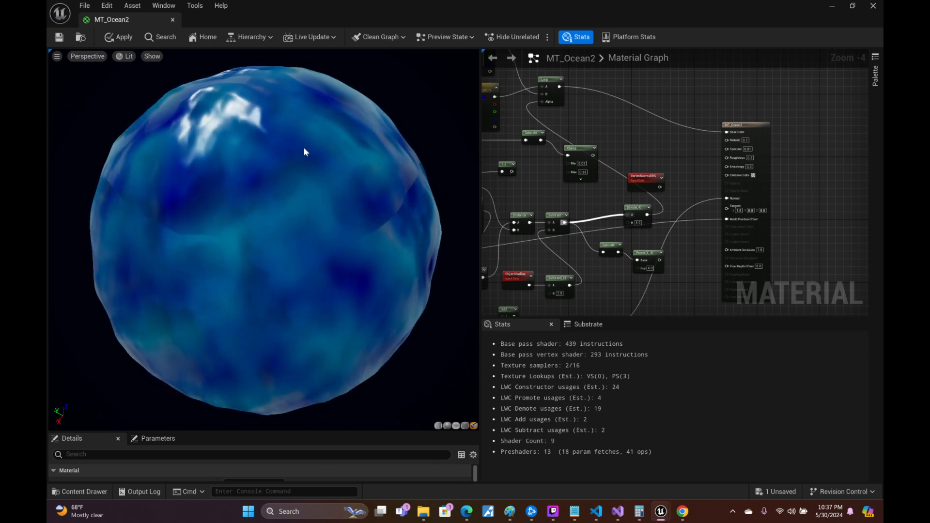
pyautogui.moveTo(304, 148); pyautogui.dragTo(349, 145)
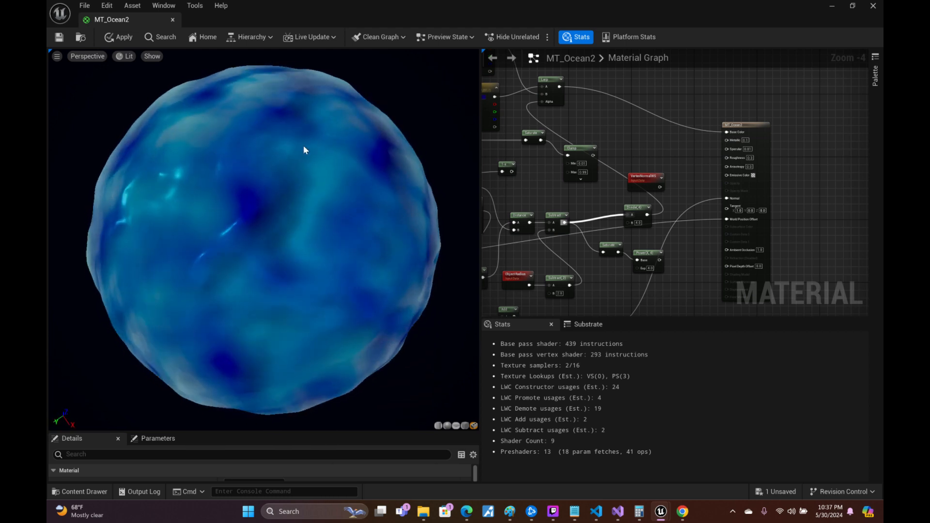
pyautogui.moveTo(219, 168); pyautogui.dragTo(320, 168)
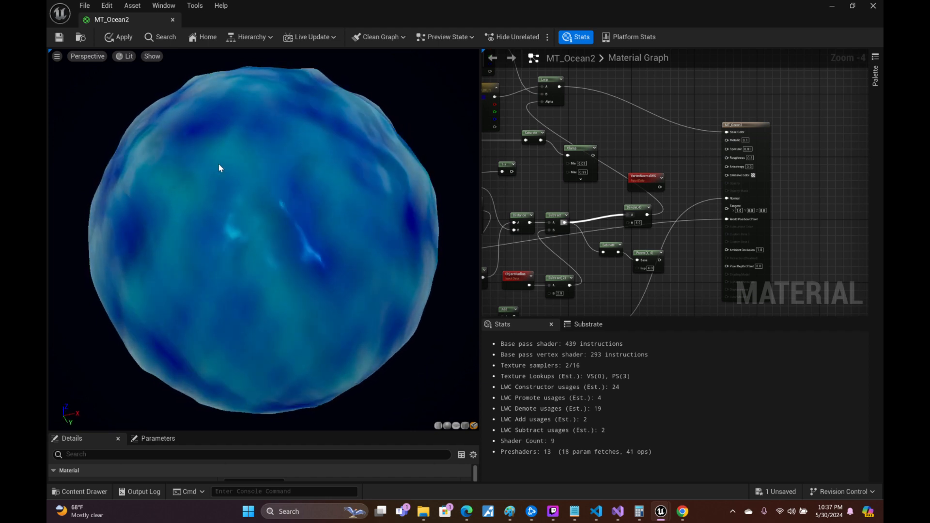
pyautogui.moveTo(226, 209); pyautogui.dragTo(281, 179)
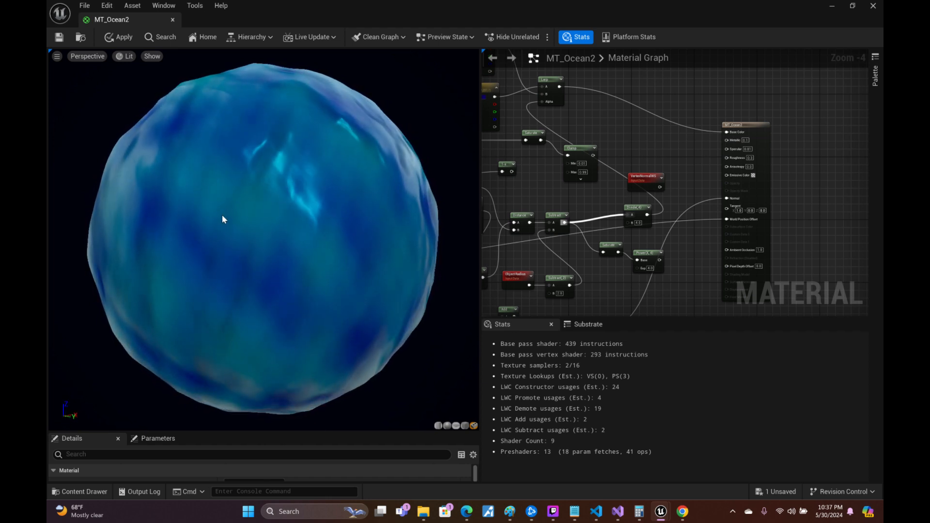
pyautogui.moveTo(232, 298); pyautogui.dragTo(250, 264)
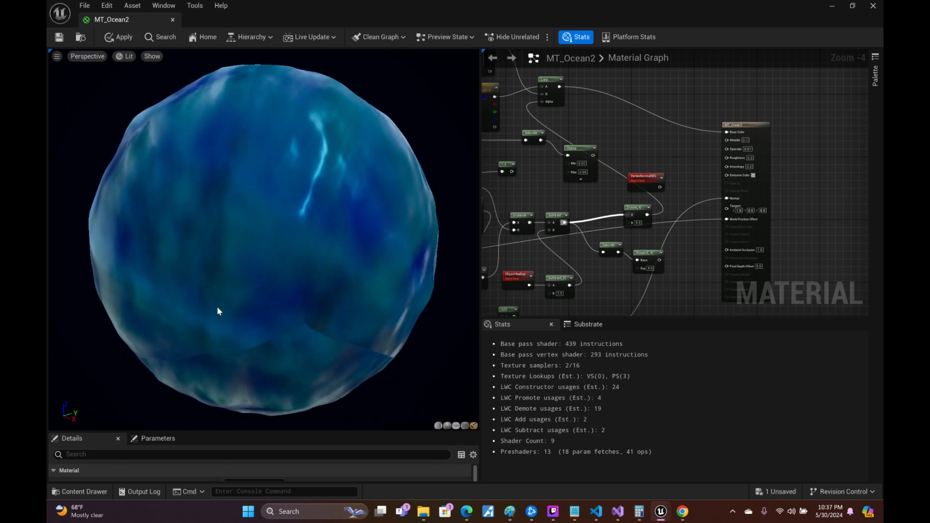
pyautogui.moveTo(199, 235)
pyautogui.mouseDown()
pyautogui.moveTo(245, 254)
pyautogui.moveTo(211, 220)
pyautogui.moveTo(215, 239)
pyautogui.moveTo(210, 220)
pyautogui.mouseUp()
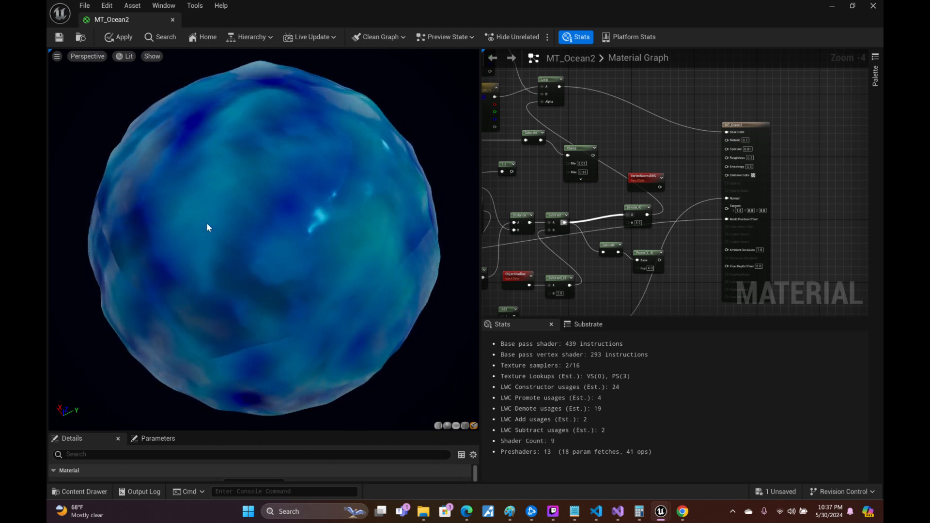
pyautogui.moveTo(207, 223); pyautogui.dragTo(214, 219)
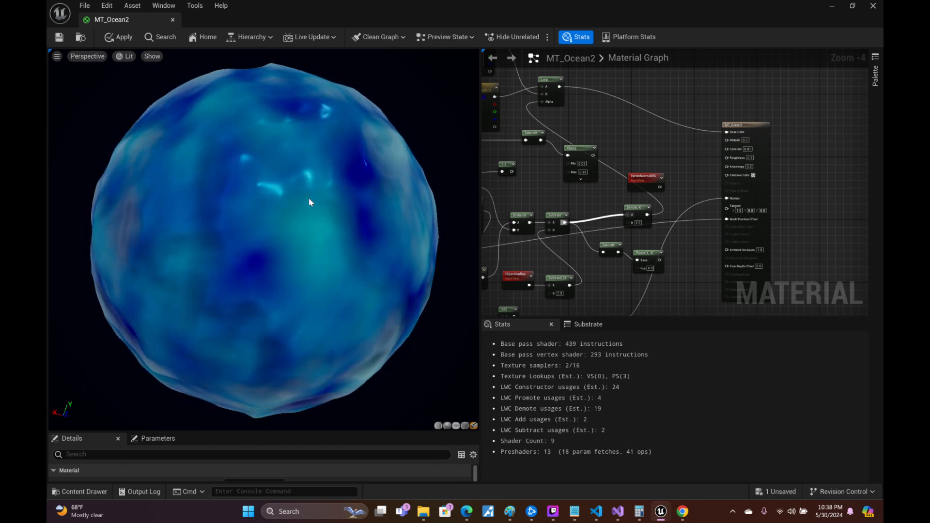
pyautogui.moveTo(310, 197); pyautogui.dragTo(309, 198)
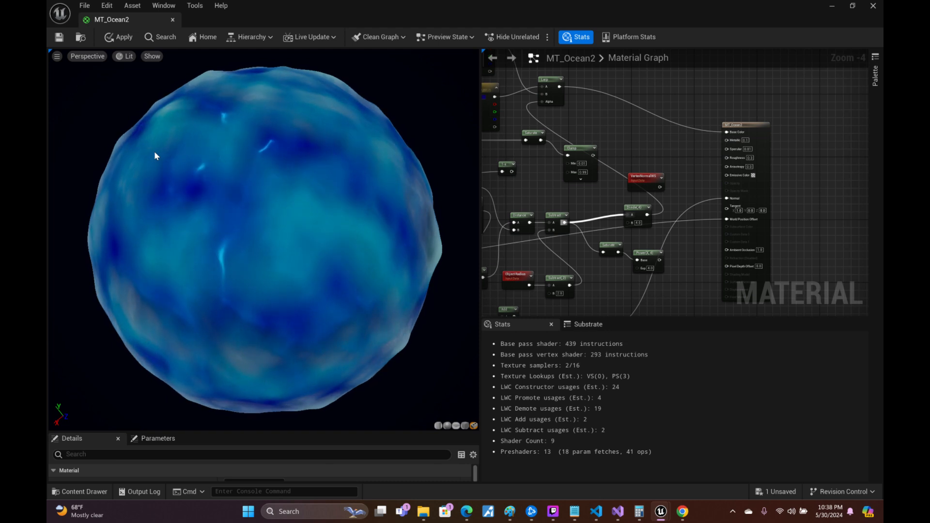
# - Set the default value of the parameter driving FlattenNormal's Flatness to 0.5
pyautogui.moveTo(551, 257); pyautogui.dragTo(758, 86, button='right')
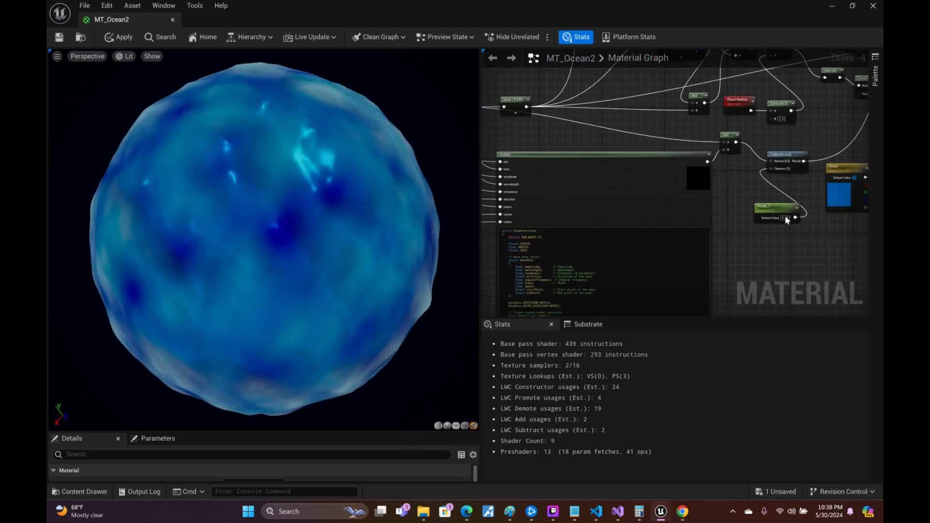
pyautogui.moveTo(775, 259); pyautogui.dragTo(627, 299, button='right')
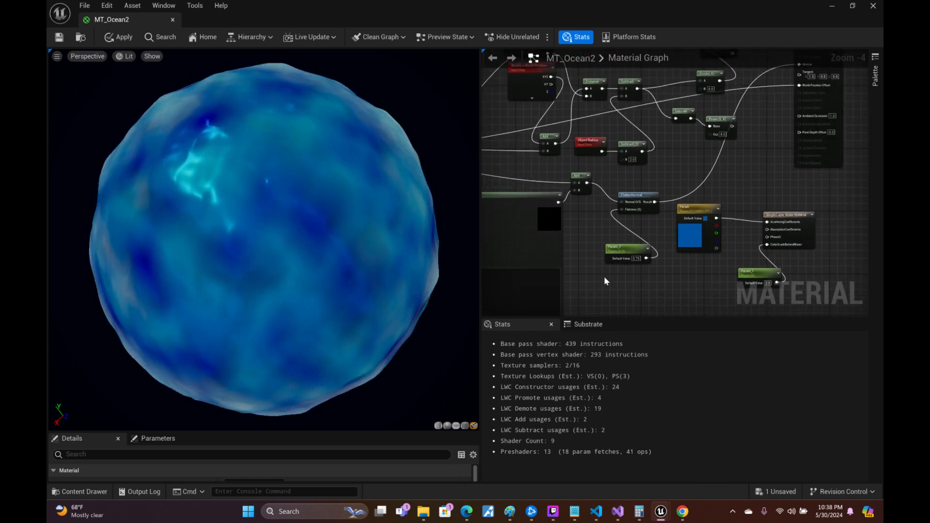
pyautogui.click(637, 259)
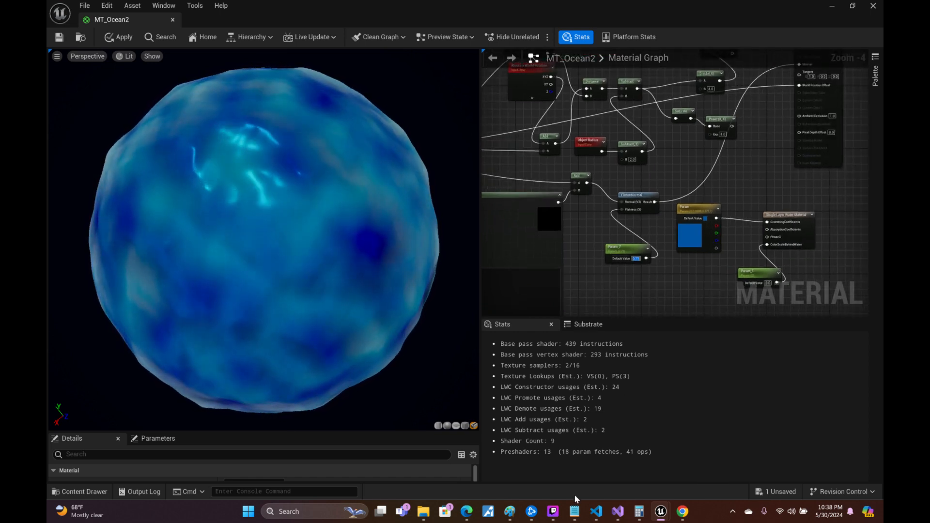
pyautogui.write('0.5')
pyautogui.press('Return')
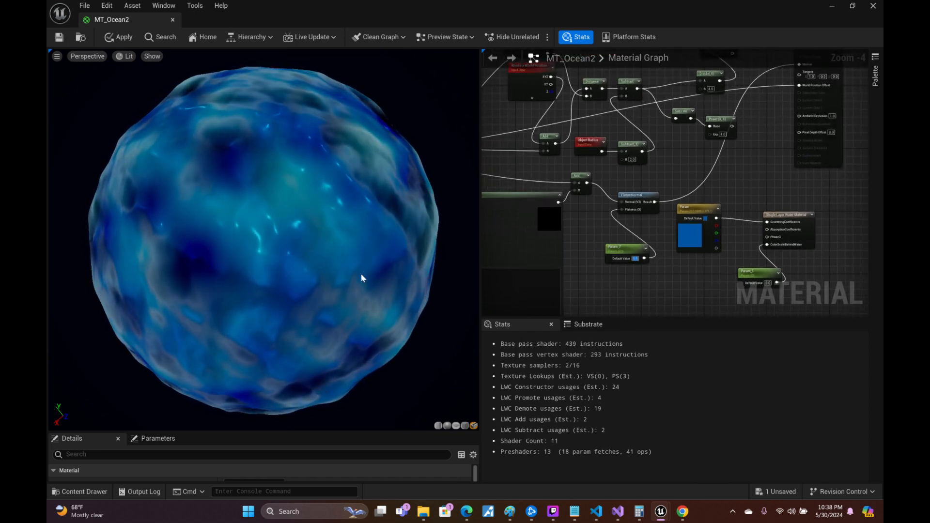
# - Check the ocean sphere preview from other angles and save the MT_Ocean2 material
pyautogui.moveTo(361, 278); pyautogui.dragTo(407, 291)
pyautogui.moveTo(317, 223); pyautogui.dragTo(230, 68)
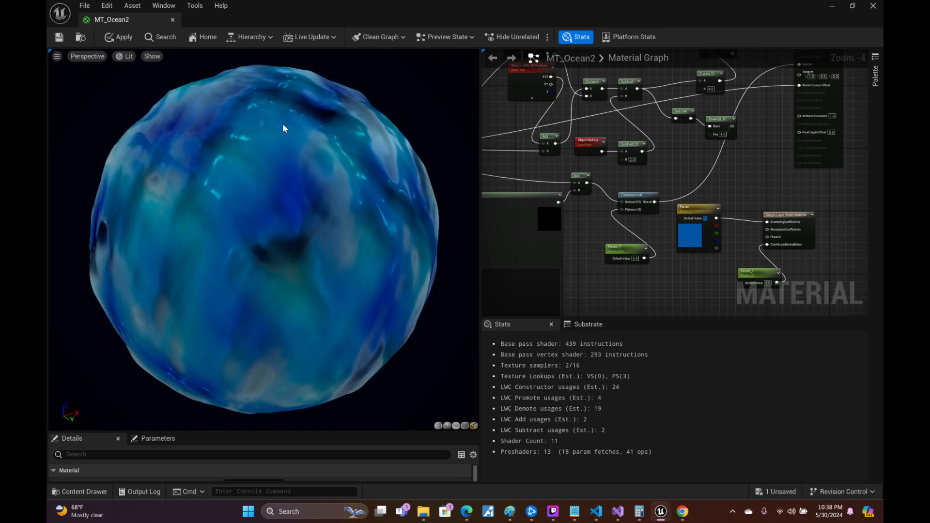
pyautogui.moveTo(357, 124)
pyautogui.mouseDown()
pyautogui.moveTo(312, 181)
pyautogui.moveTo(380, 92)
pyautogui.moveTo(354, 123)
pyautogui.mouseUp()
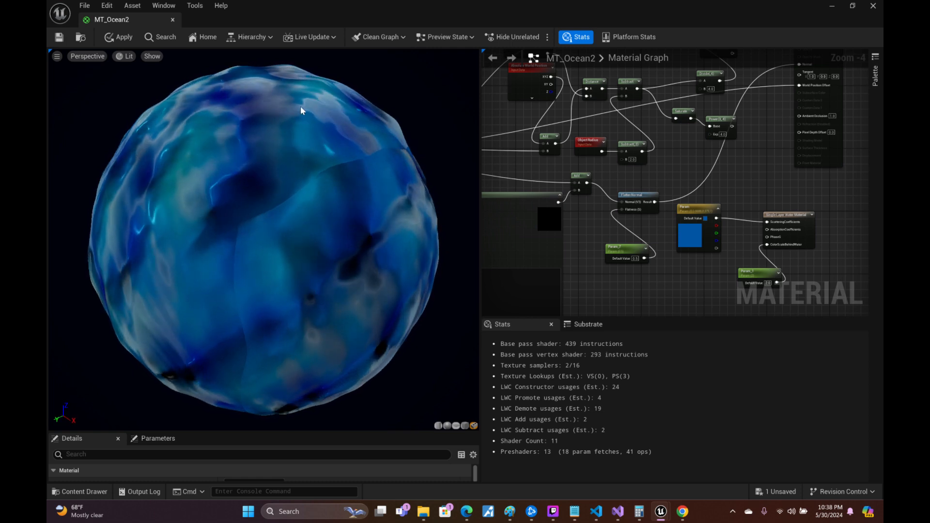
pyautogui.click(60, 37)
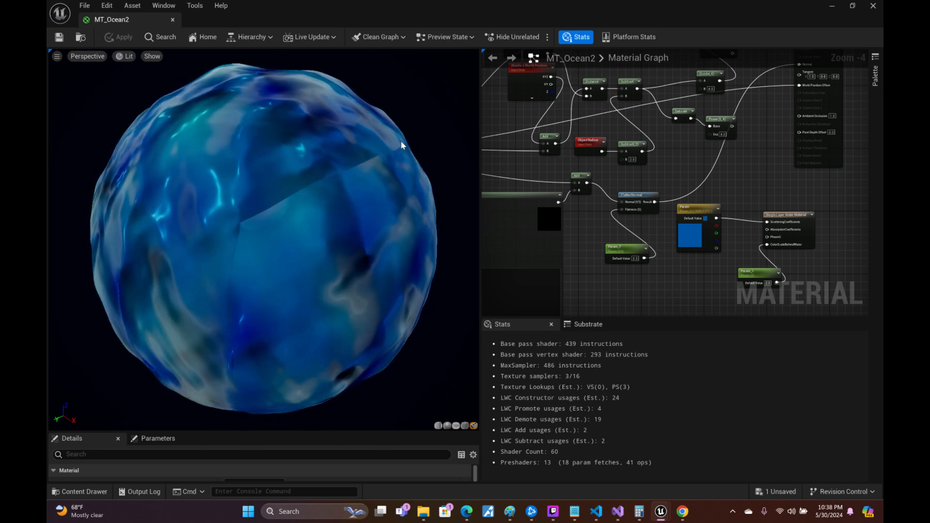
pyautogui.moveTo(323, 144); pyautogui.dragTo(310, 99)
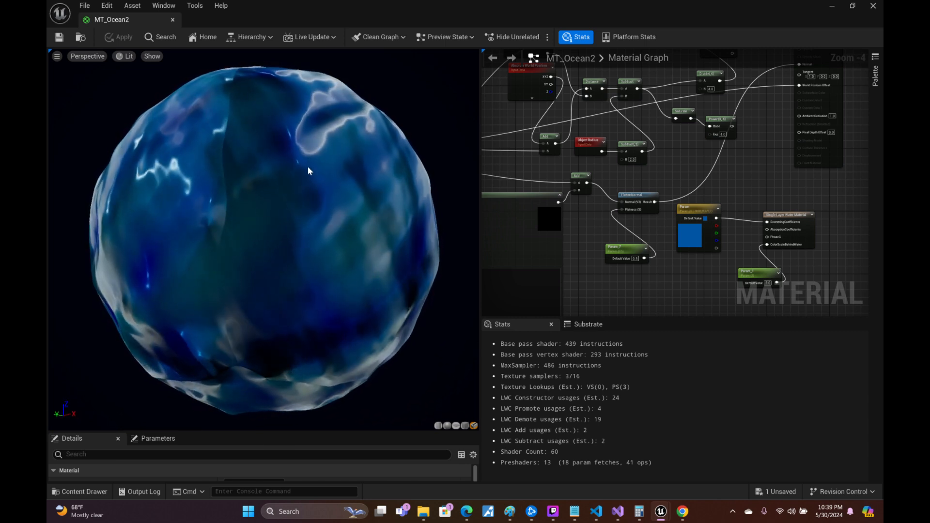
# - Check the ocean sphere preview from other angles and return to the AtmosphereDepthTest level
pyautogui.moveTo(319, 139); pyautogui.dragTo(349, 141)
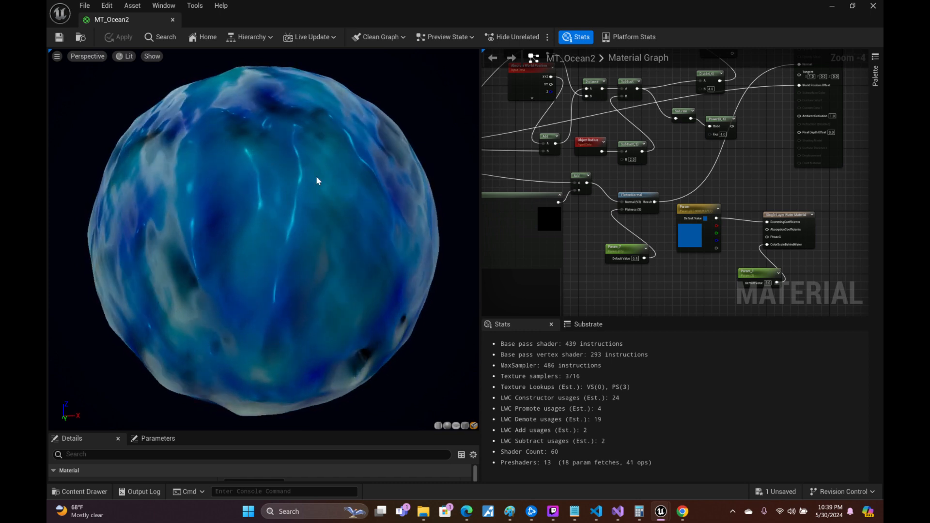
pyautogui.moveTo(359, 203); pyautogui.dragTo(412, 203)
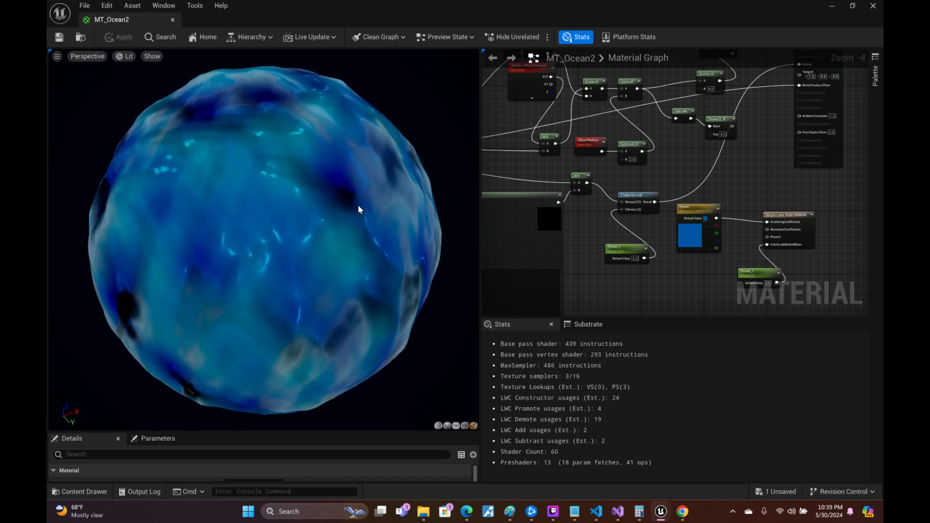
pyautogui.click(832, 9)
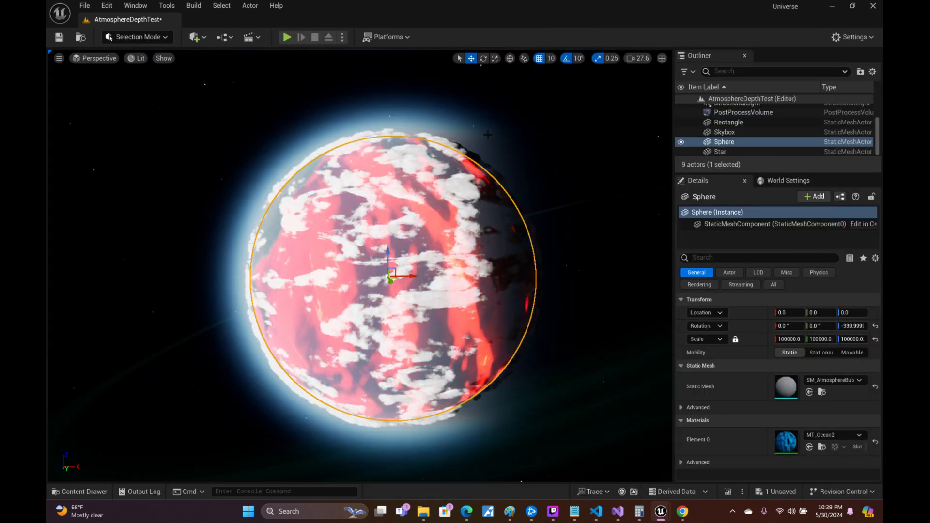
# - Examine the planet with its ocean, clouds and atmosphere in the level from several sides and distances
pyautogui.moveTo(488, 135); pyautogui.dragTo(645, 141, button='right')
pyautogui.press('w')
pyautogui.scroll(-4, 488, 135)
pyautogui.scroll(-8, 488, 135)
pyautogui.scroll(-1, 488, 134)
pyautogui.press('w')
pyautogui.press('s')
pyautogui.scroll(8, 509, 138)
pyautogui.press('a')
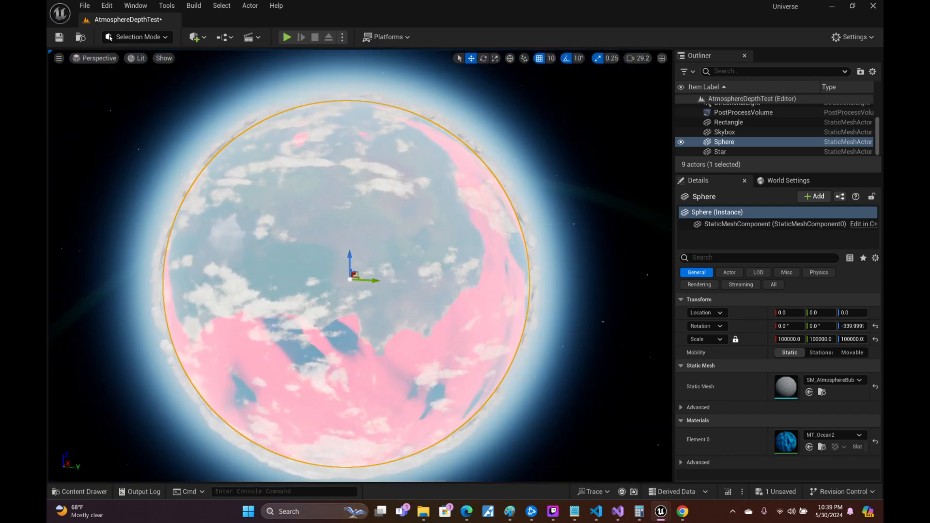
# - Hide the PostProcessVolume and BP_MeshPlanetActor2 in the level, leaving the ocean sphere displayed
pyautogui.press('s')
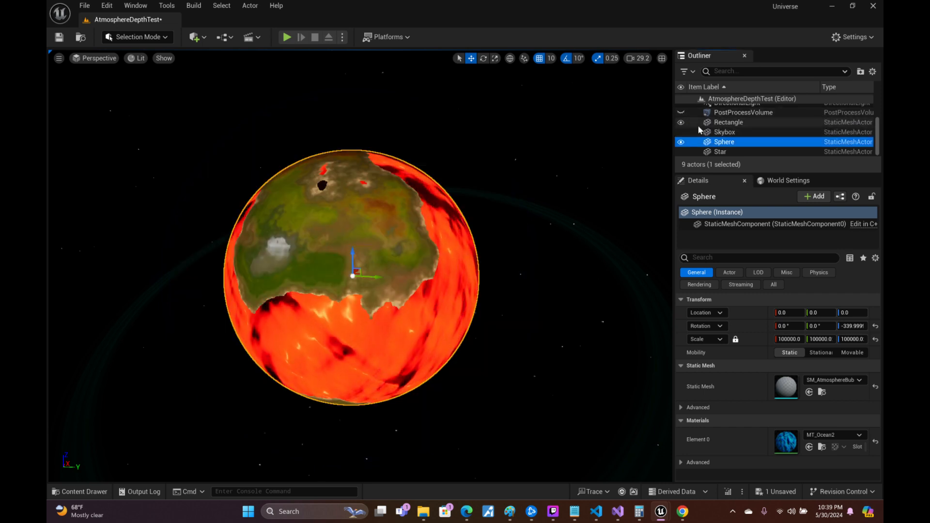
pyautogui.scroll(3, 708, 130)
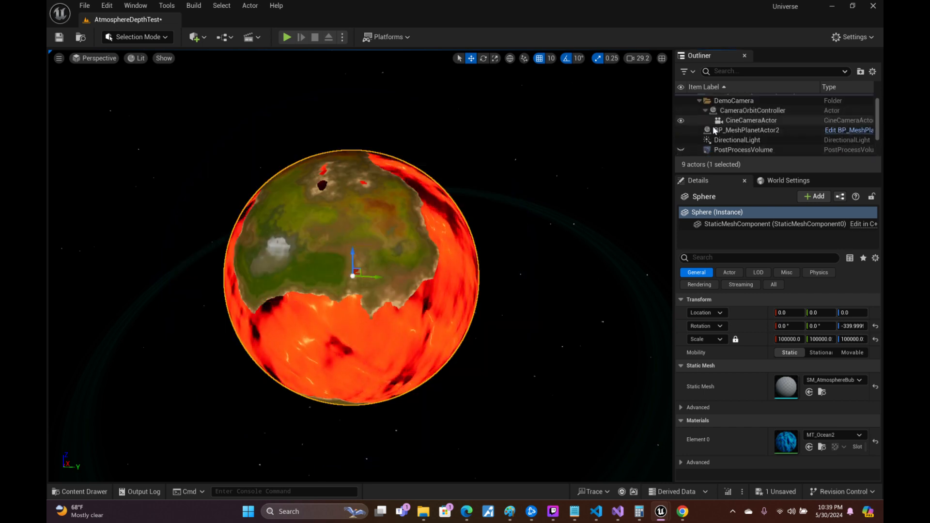
pyautogui.click(680, 131)
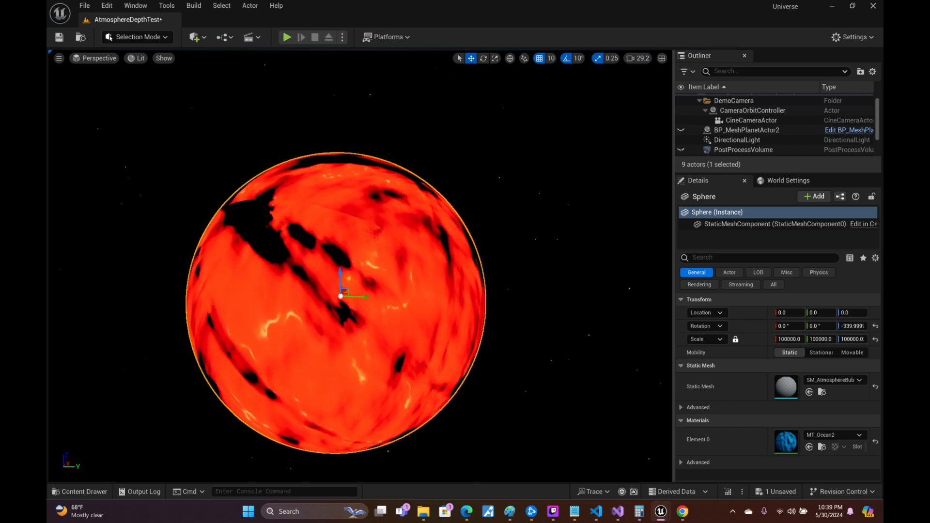
# - Inspect the isolated ocean sphere up close and around its lit and dark sides for shading problems
pyautogui.press('w')
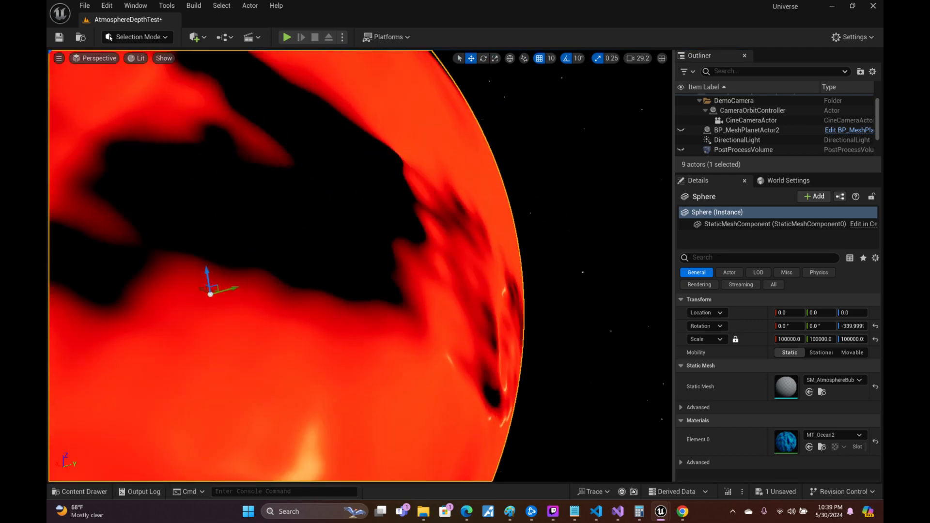
pyautogui.press('s')
pyautogui.press('d')
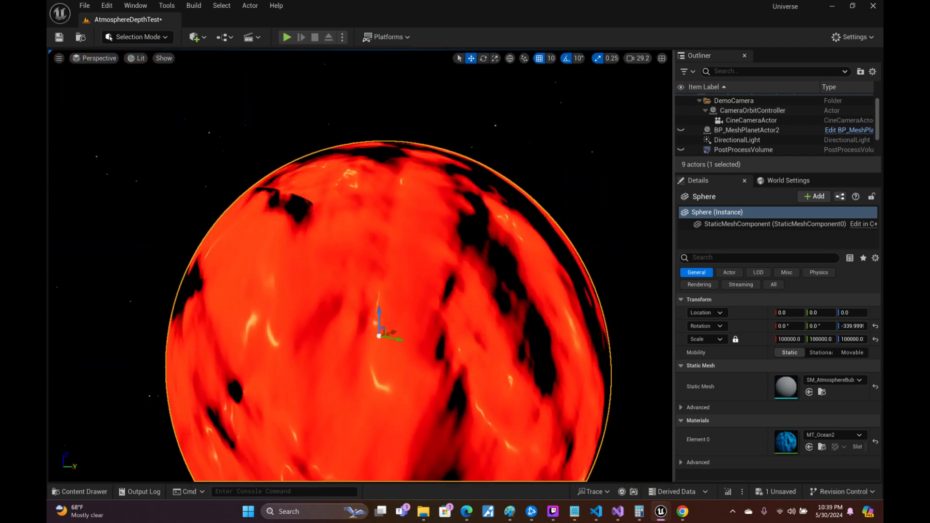
pyautogui.press('d')
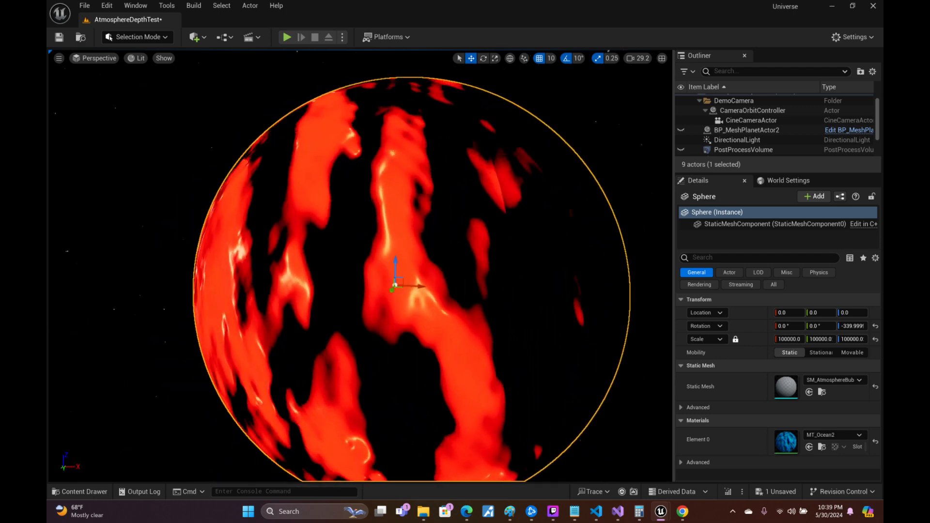
pyautogui.press('d')
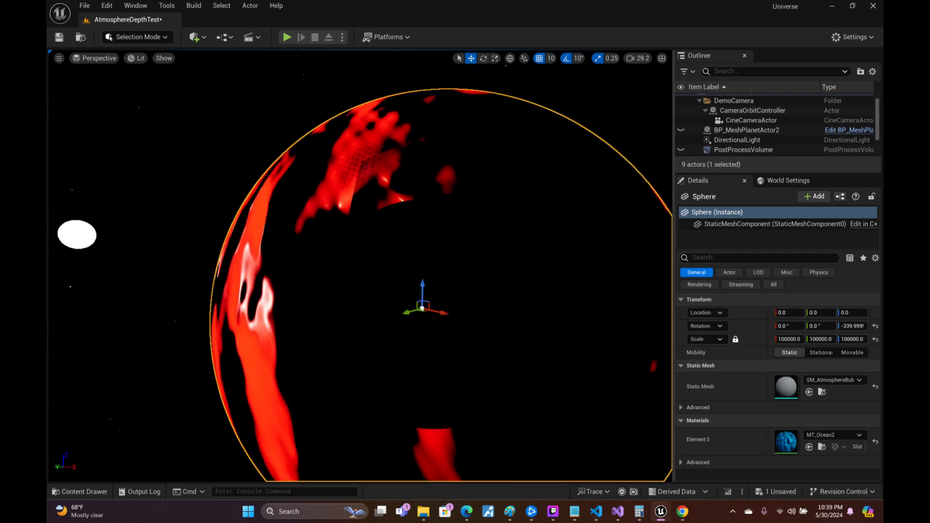
pyautogui.press('d')
pyautogui.press('a')
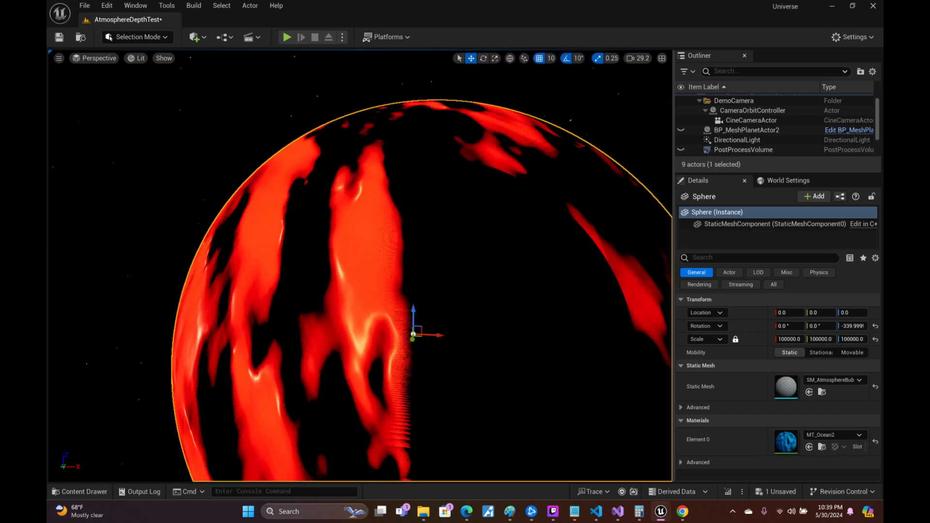
pyautogui.press('a')
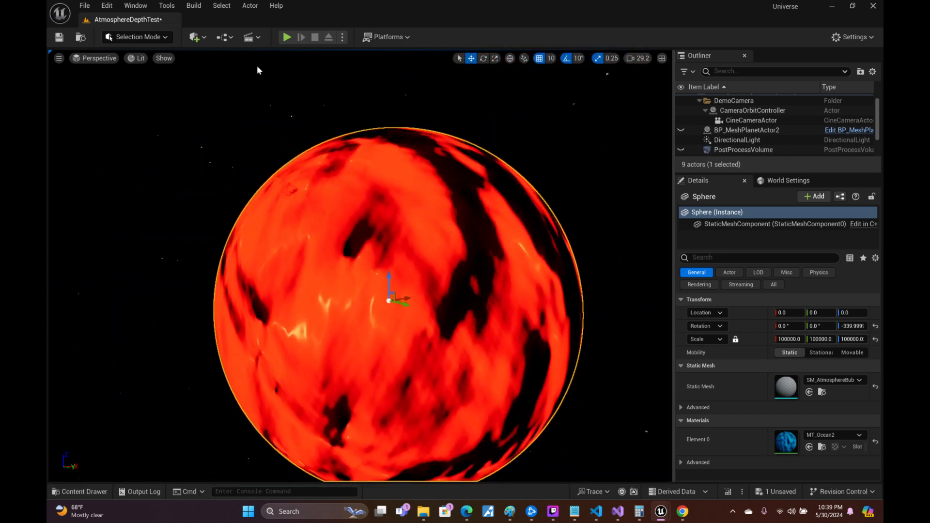
# - Save the AtmosphereDepthTest level and create a new empty level
pyautogui.click(59, 37)
pyautogui.click(85, 6)
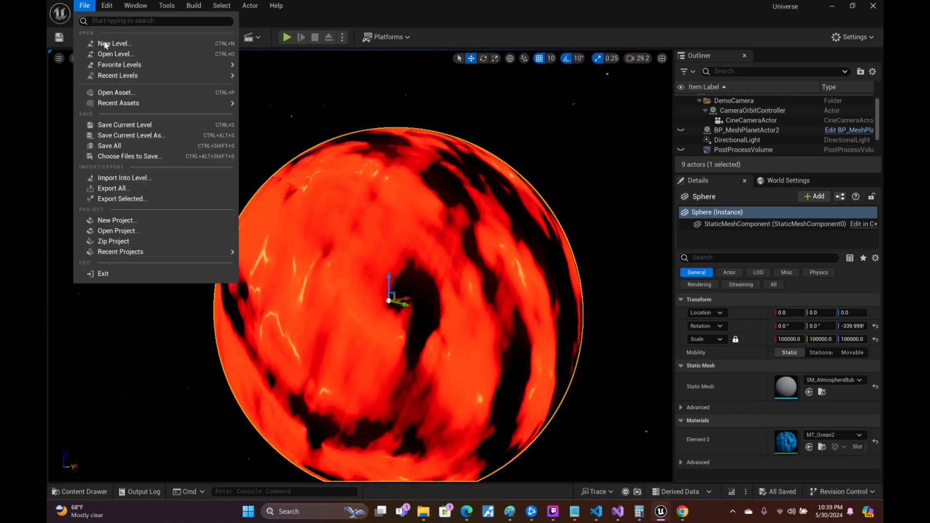
pyautogui.click(142, 46)
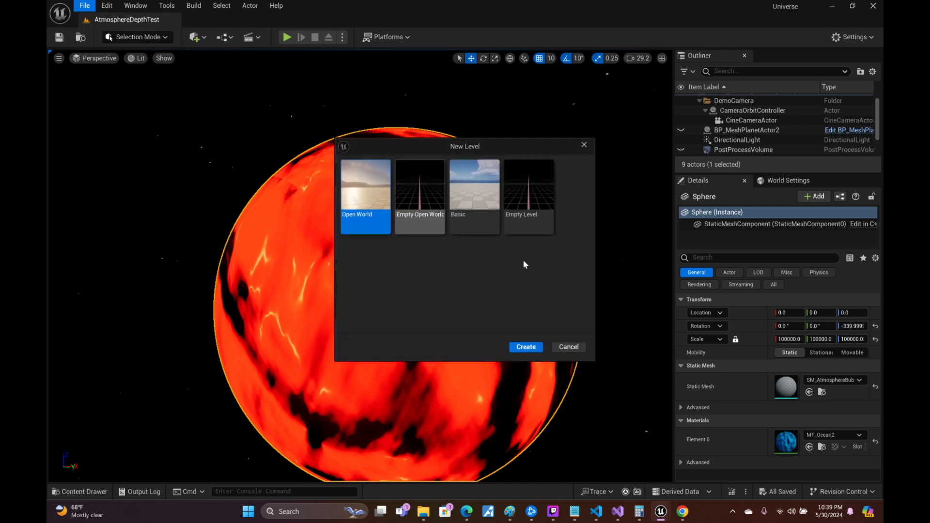
pyautogui.click(524, 348)
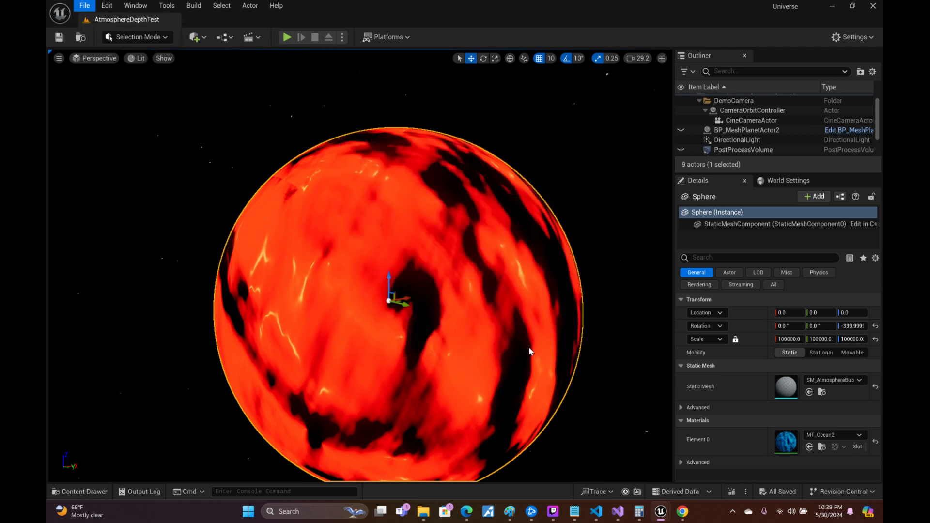
# - Add a sphere shape to the empty level and set its static mesh to SM_AtmosphereBubble
pyautogui.click(203, 39)
pyautogui.moveTo(242, 167)
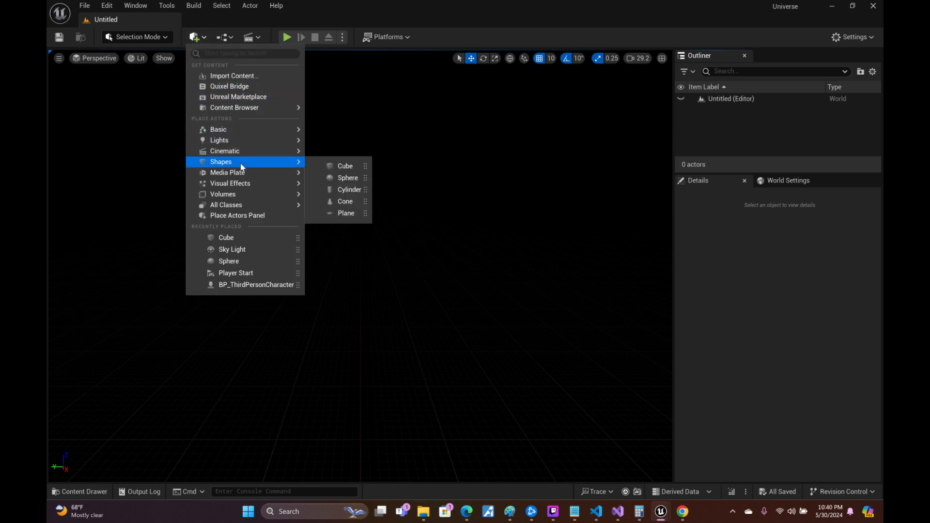
pyautogui.click(343, 178)
pyautogui.click(842, 378)
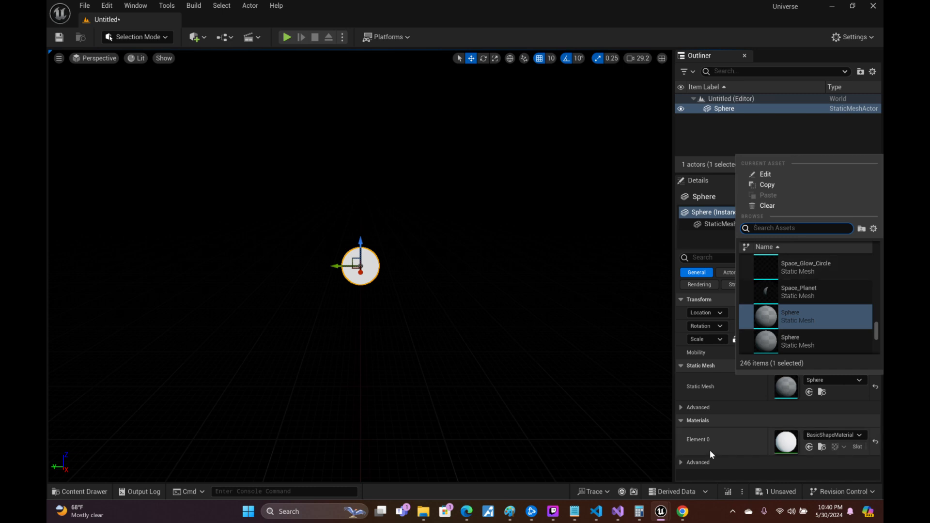
pyautogui.write('atmosp')
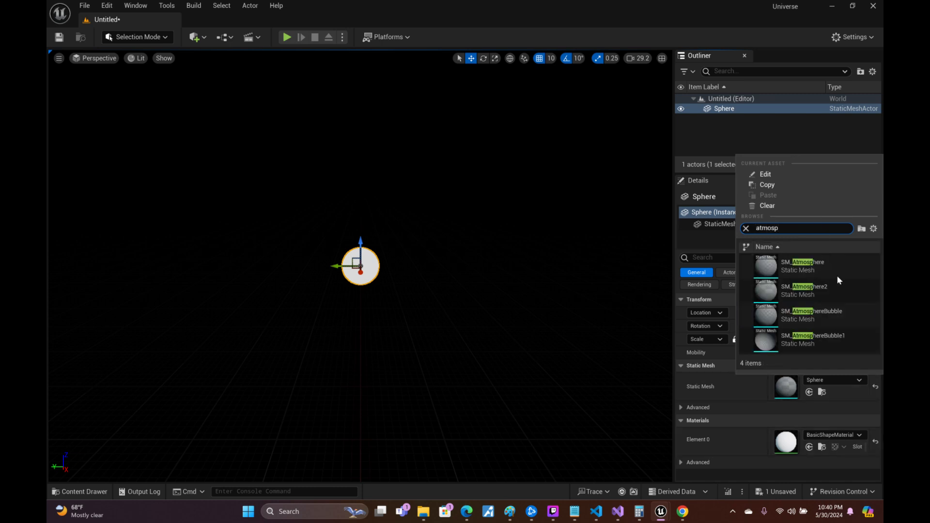
pyautogui.click(839, 317)
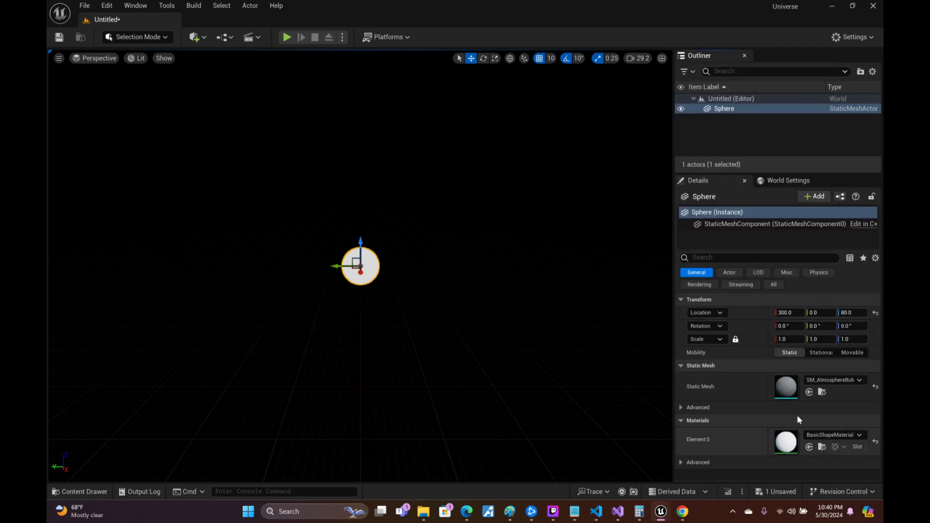
# - Assign the MT_Ocean2 material to the sphere's Element 0 slot and frame the sphere in the viewport
pyautogui.click(842, 436)
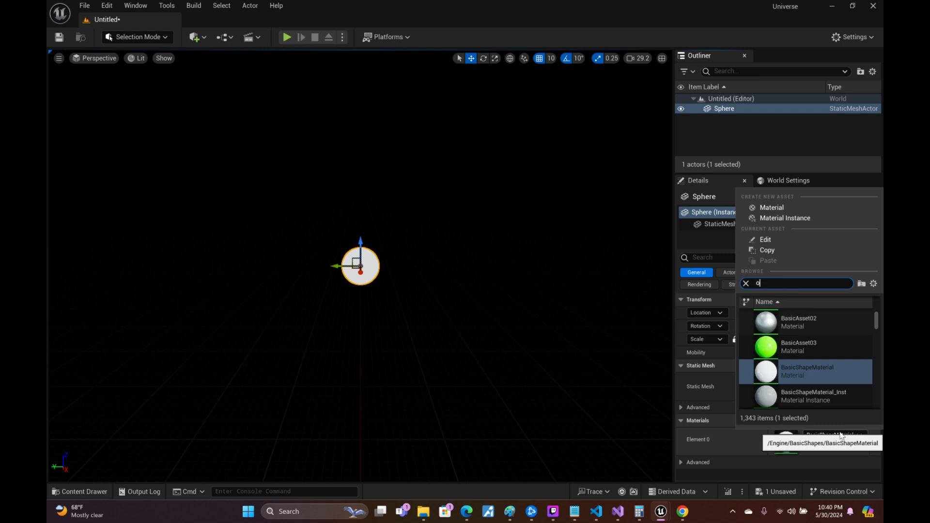
pyautogui.write('ocean2')
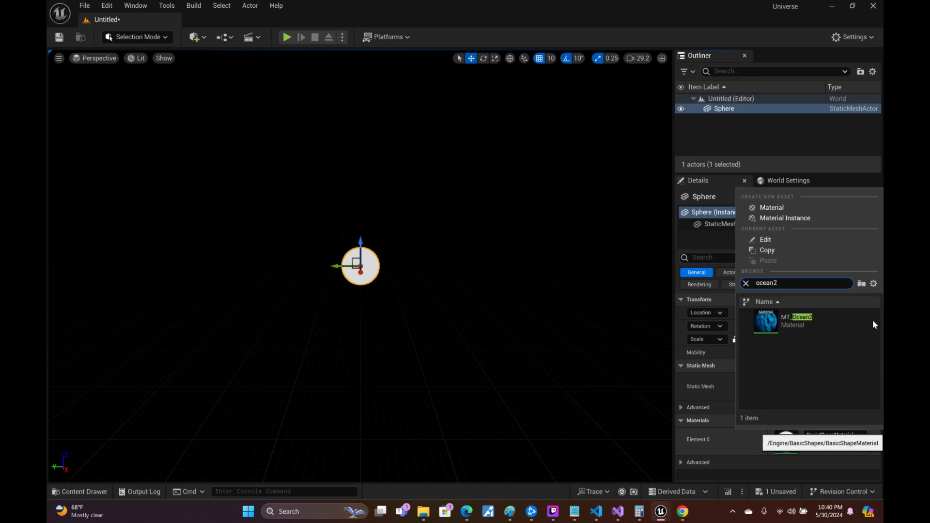
pyautogui.click(819, 323)
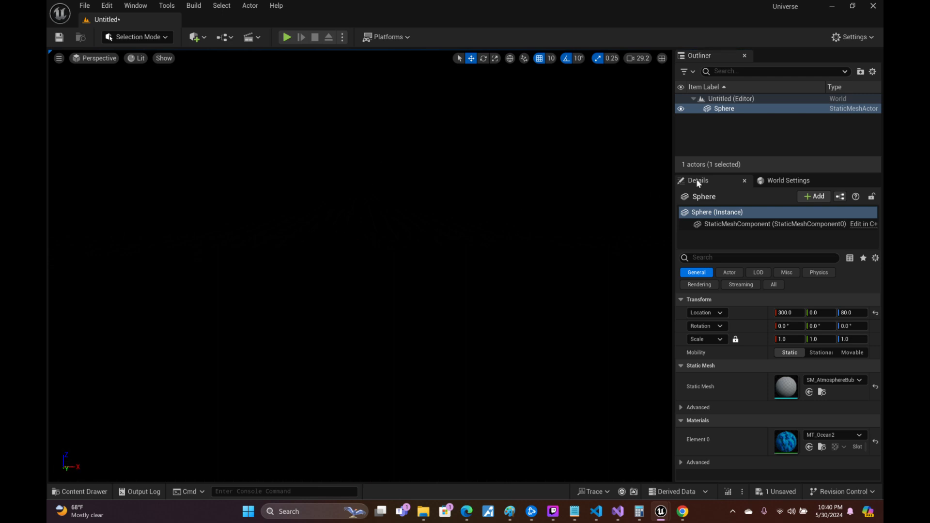
pyautogui.doubleClick(724, 109)
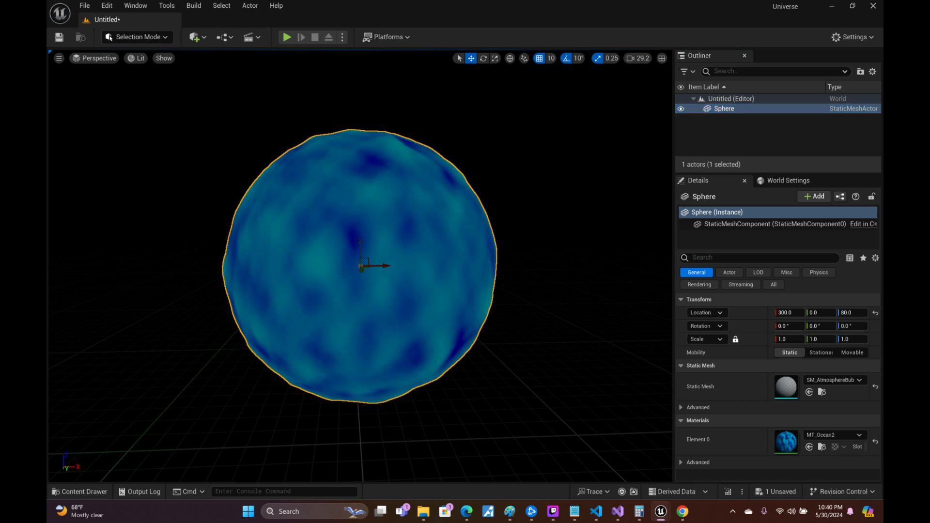
pyautogui.moveTo(466, 176); pyautogui.dragTo(463, 159, button='right')
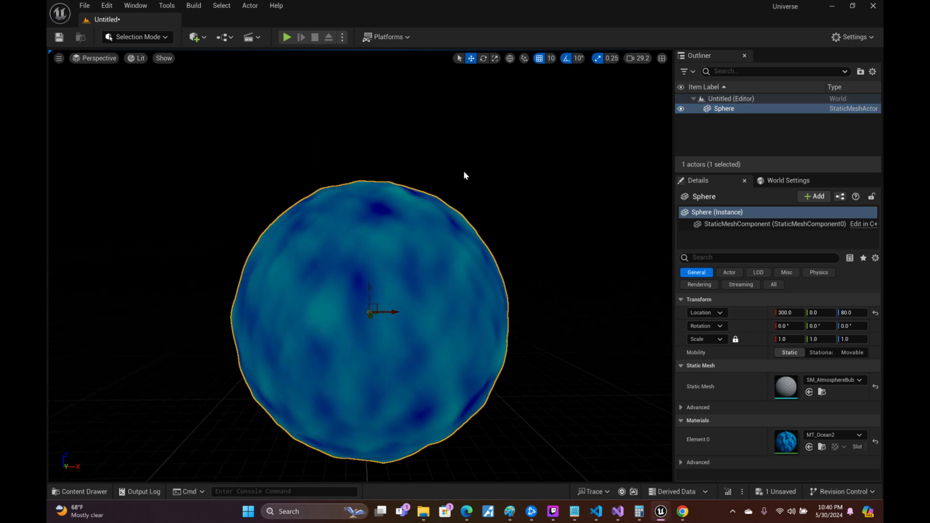
# - Add a directional light at location 0, 0, 0 with its Y rotation set to 0°
pyautogui.click(204, 38)
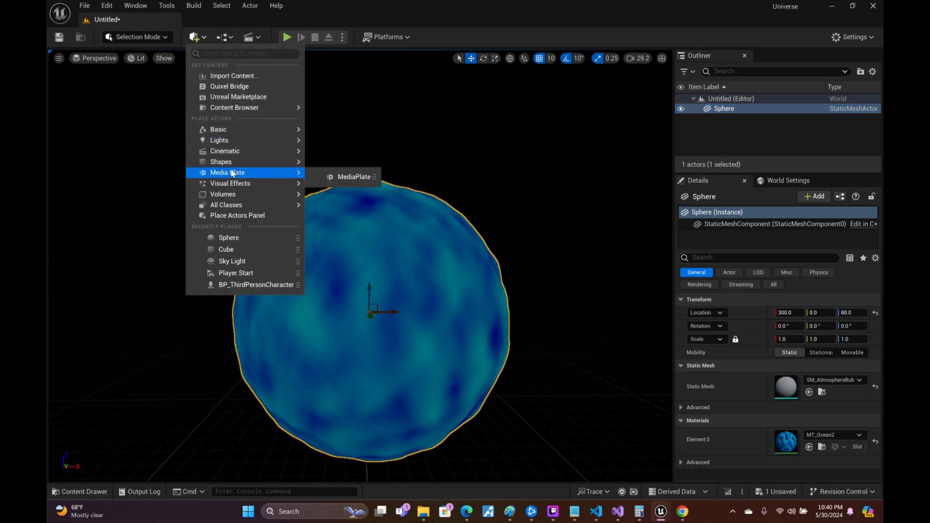
pyautogui.moveTo(260, 143)
pyautogui.click(361, 144)
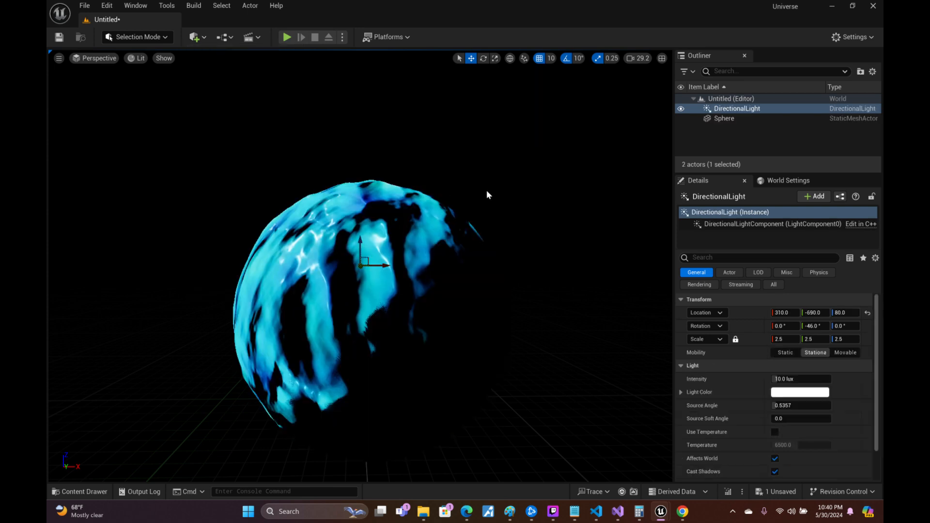
pyautogui.click(868, 314)
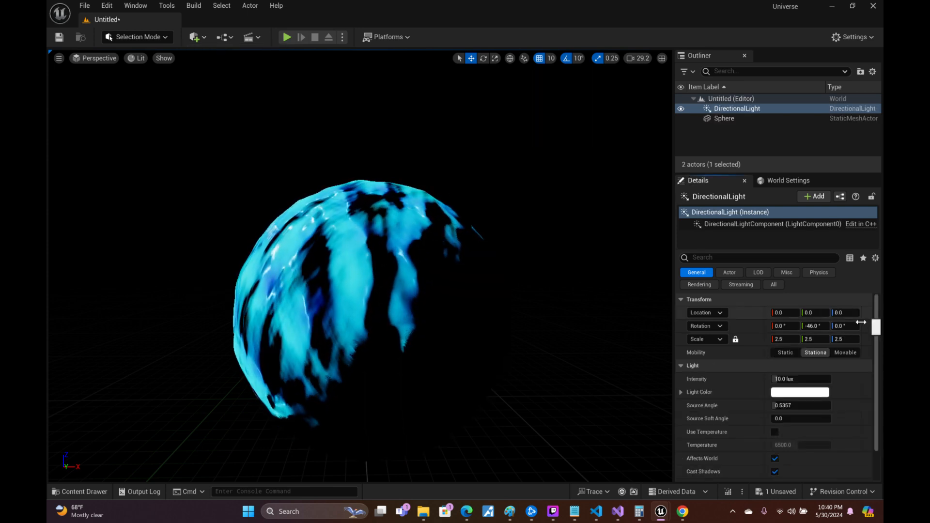
pyautogui.click(818, 326)
pyautogui.write('0')
pyautogui.press('Return')
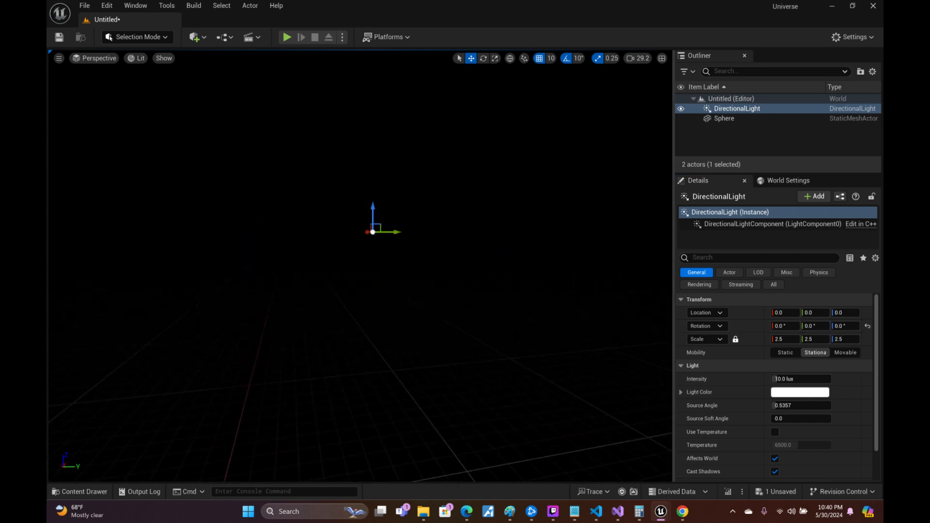
# - Set the sphere's scale to 100 on all three axes
pyautogui.click(731, 118)
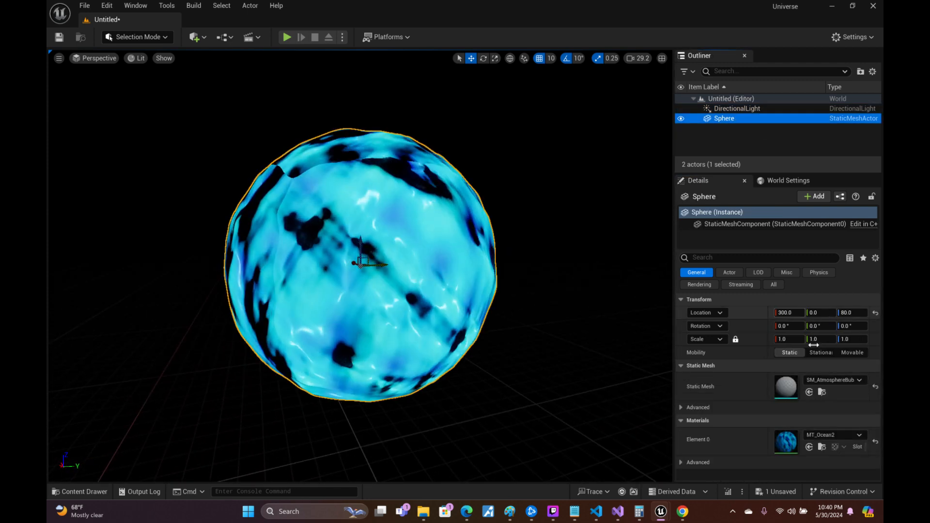
pyautogui.write('100')
pyautogui.press('Return')
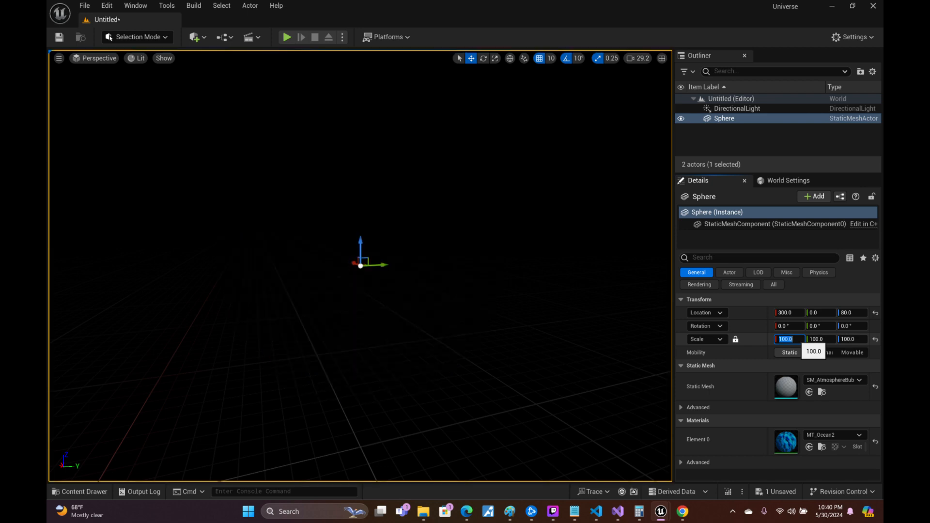
# - Focus on the enlarged sphere and examine the ocean surface's shading and seams from different angles
pyautogui.click(740, 121)
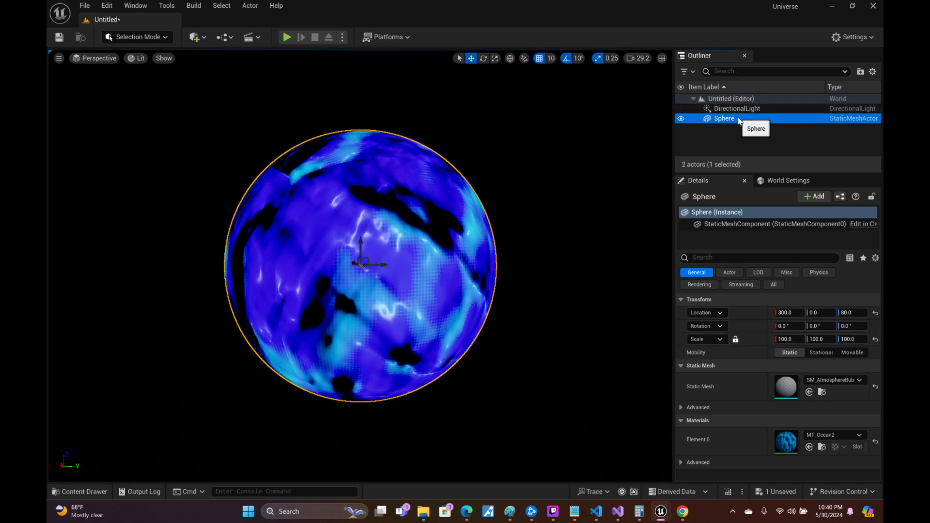
pyautogui.moveTo(360, 271); pyautogui.dragTo(388, 268, button='right')
pyautogui.press('s')
pyautogui.scroll(-5, 360, 266)
pyautogui.press('s')
pyautogui.scroll(-3, 545, 306)
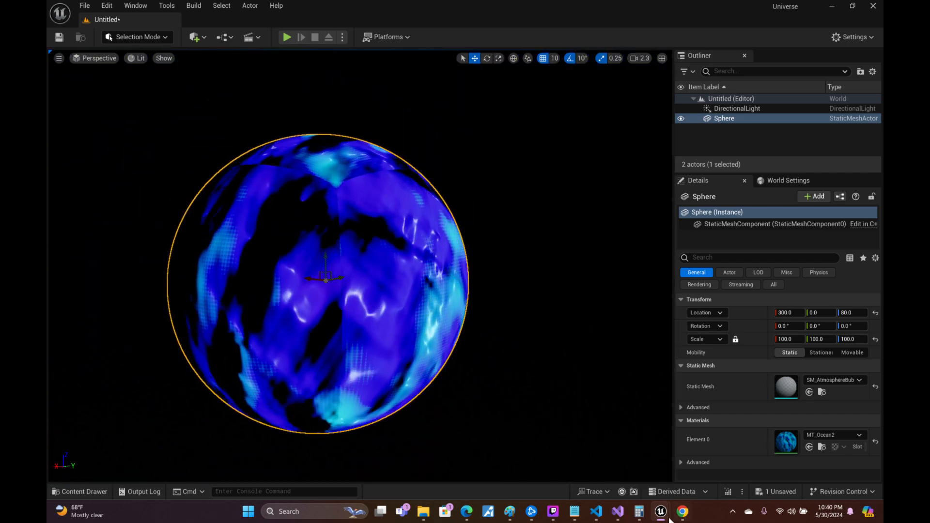
# - Return to the MT_Ocean2 material graph and move the Param_7 node to just below the Add node, beside FlattenNormal
pyautogui.moveTo(661, 512)
pyautogui.click(717, 470)
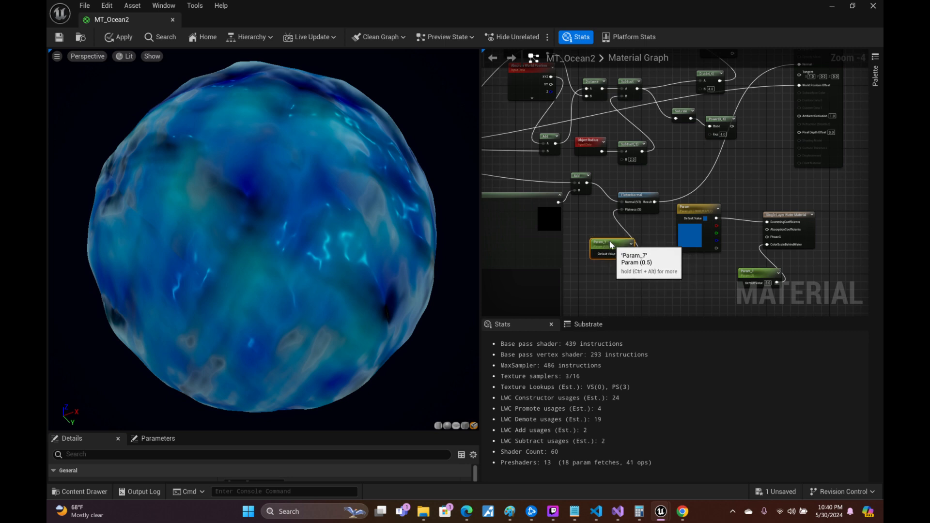
pyautogui.moveTo(612, 244); pyautogui.dragTo(604, 237)
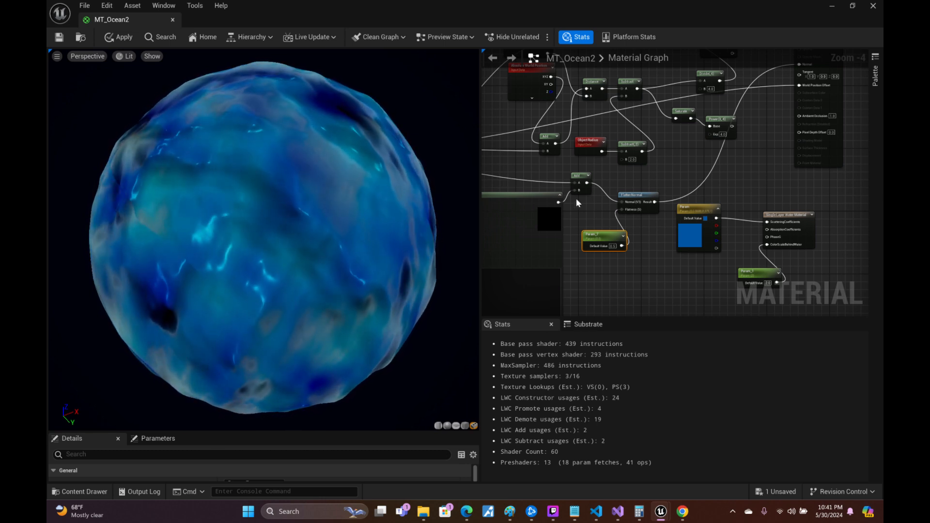
# - Set the default value of Param_7, which drives FlattenNormal's flatness, to 0.8 and save the material
pyautogui.click(58, 43)
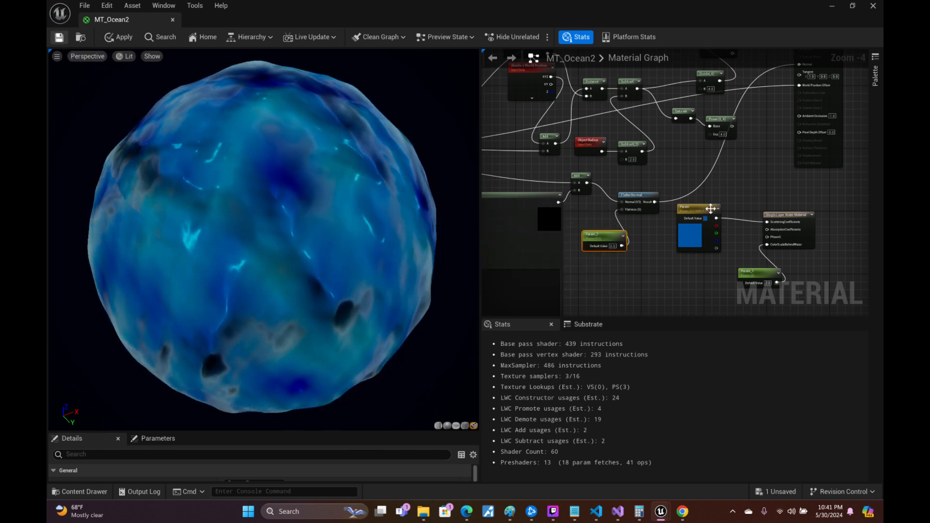
pyautogui.moveTo(741, 170); pyautogui.dragTo(694, 310, button='right')
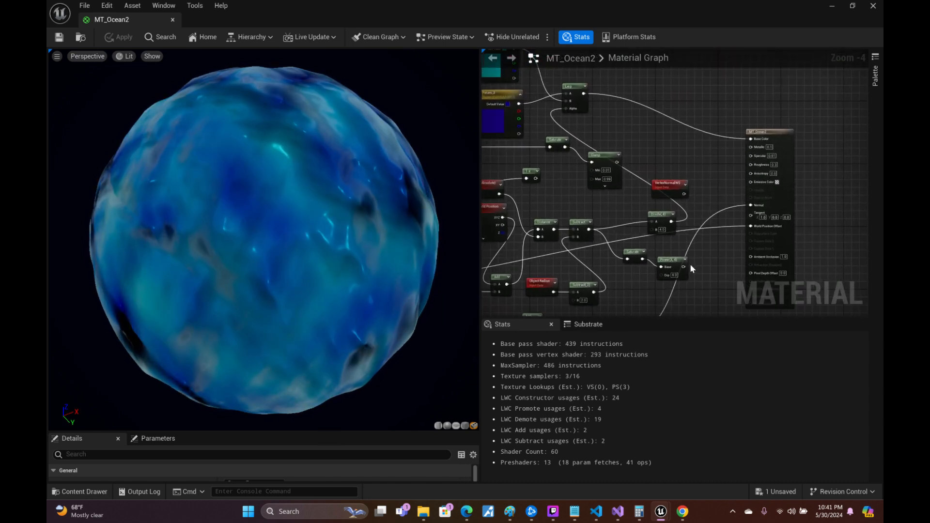
pyautogui.moveTo(713, 237); pyautogui.dragTo(750, 62, button='right')
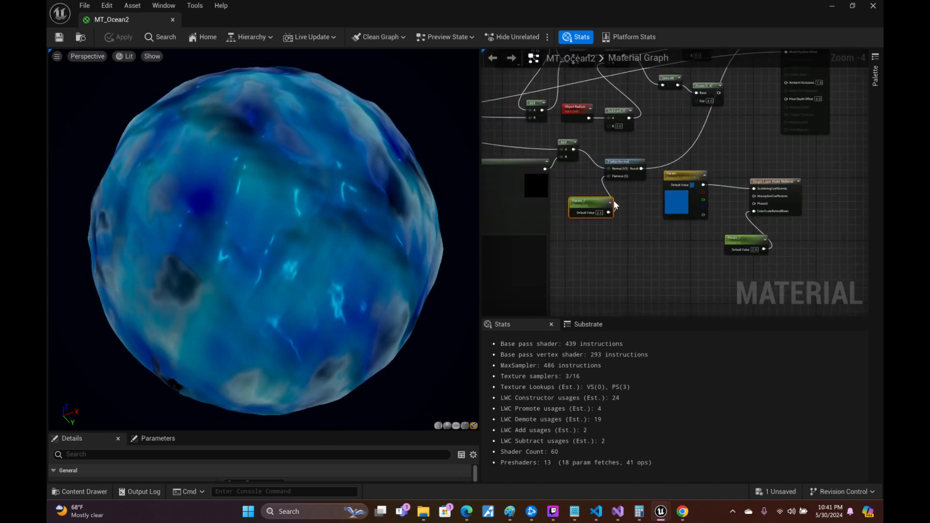
pyautogui.write('0.8')
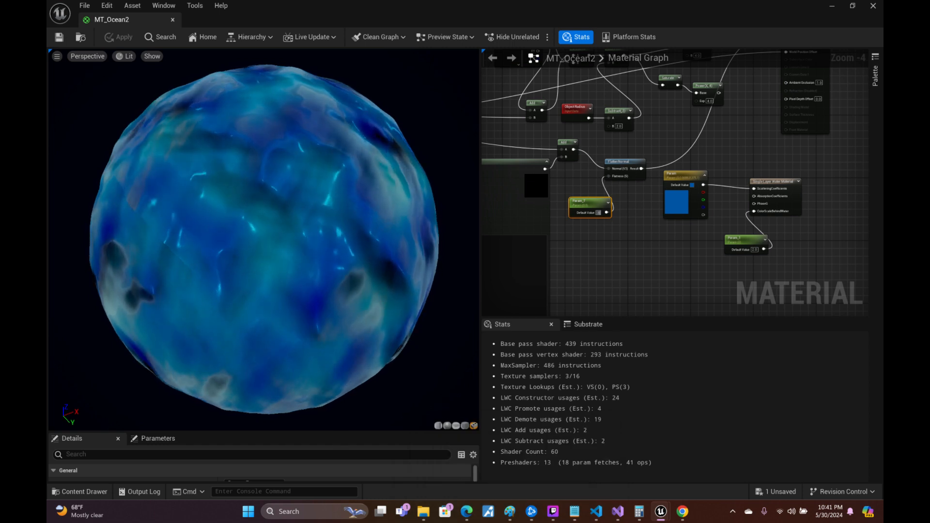
pyautogui.press('Return')
pyautogui.click(59, 37)
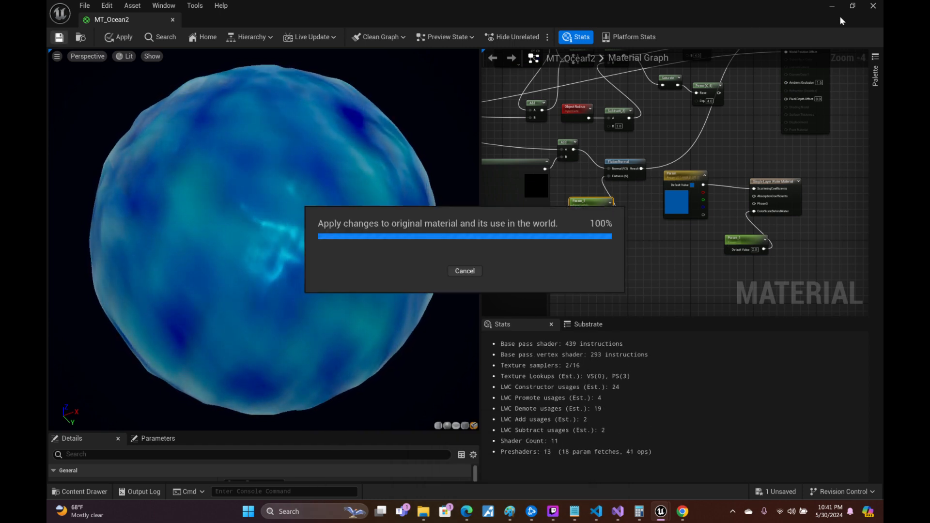
# - Return to the level and examine the ocean sphere's flattened surface up close, from a distance and from different sides
pyautogui.click(832, 5)
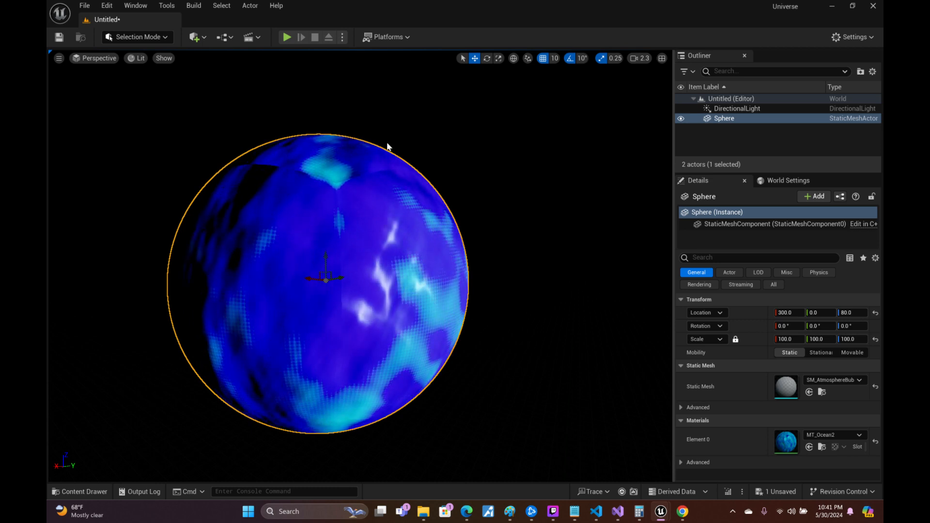
pyautogui.moveTo(387, 144)
pyautogui.mouseDown(button='right')
pyautogui.moveTo(396, 109)
pyautogui.moveTo(383, 117)
pyautogui.moveTo(381, 134)
pyautogui.mouseUp(button='right')
pyautogui.press('w')
pyautogui.scroll(-5, 378, 130)
pyautogui.press('w')
pyautogui.scroll(-2, 378, 134)
pyautogui.press('w')
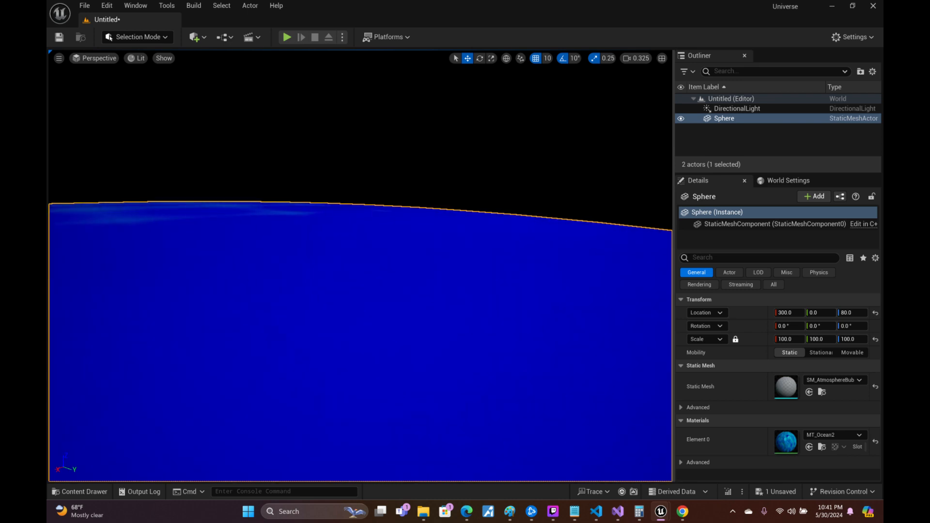
pyautogui.press('s')
pyautogui.moveTo(380, 134)
pyautogui.mouseDown(button='right')
pyautogui.moveTo(384, 199)
pyautogui.moveTo(380, 189)
pyautogui.moveTo(225, 181)
pyautogui.moveTo(290, 175)
pyautogui.moveTo(386, 139)
pyautogui.mouseUp(button='right')
pyautogui.scroll(2, 381, 164)
pyautogui.press('s')
pyautogui.press('w')
pyautogui.press('d')
pyautogui.press('a')
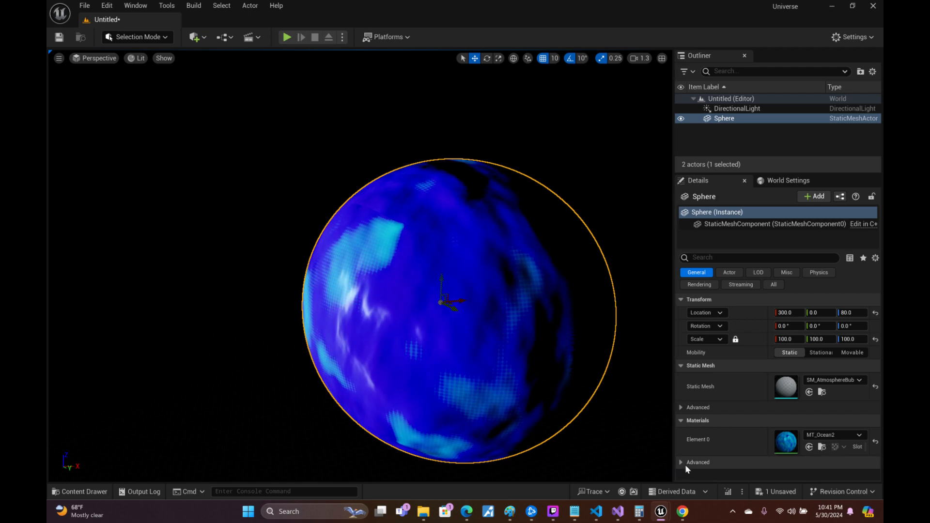
# - In MT_Ocean2, brighten the teal colour parameter feeding the base colour Lerp to a value of 0.793403
pyautogui.moveTo(662, 514)
pyautogui.click(712, 461)
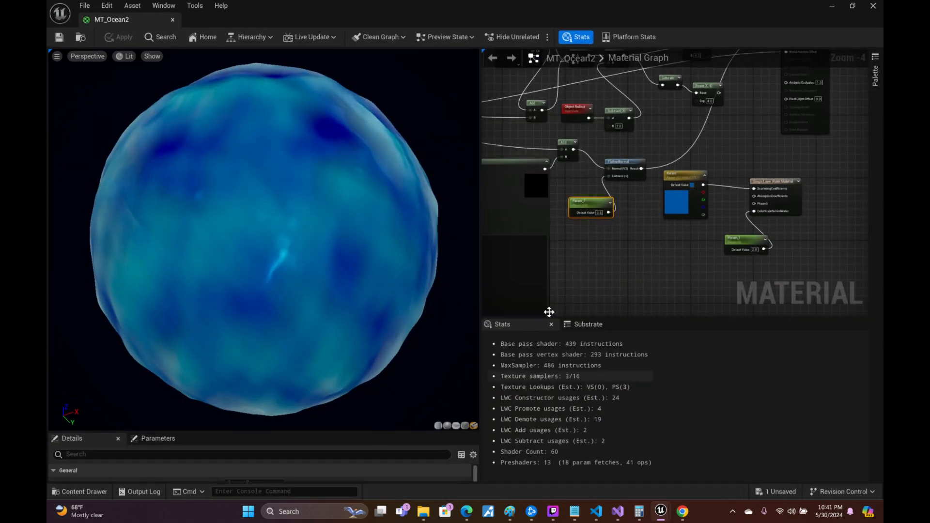
pyautogui.moveTo(390, 196); pyautogui.dragTo(310, 196)
pyautogui.moveTo(808, 168); pyautogui.dragTo(781, 314, button='right')
pyautogui.doubleClick(586, 138)
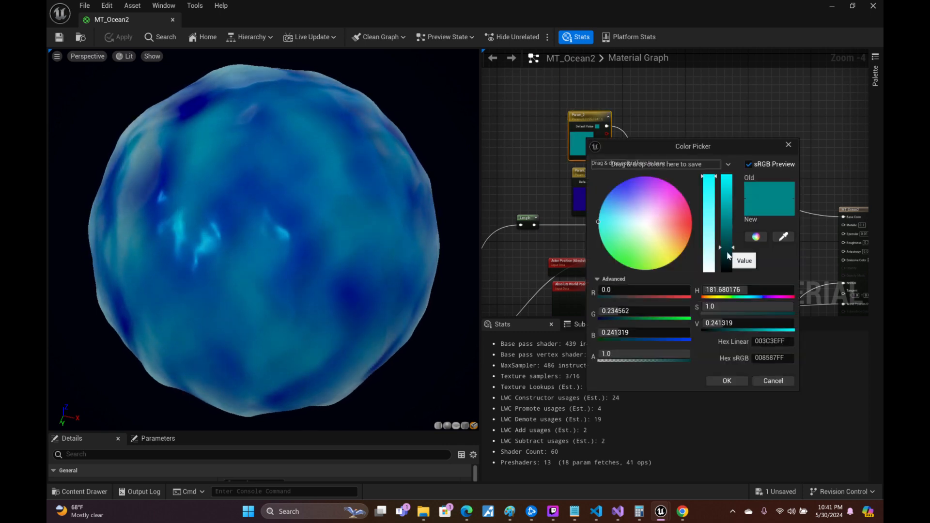
pyautogui.moveTo(724, 225); pyautogui.dragTo(727, 198)
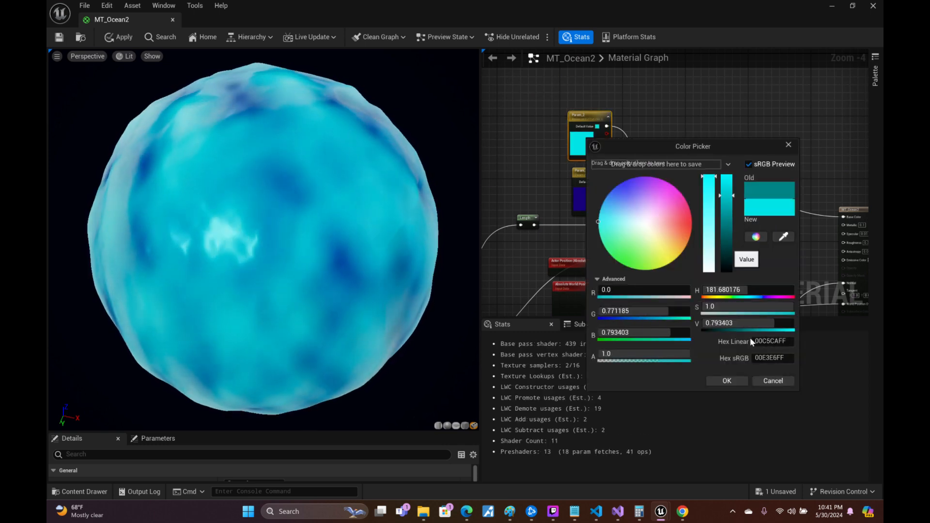
pyautogui.click(727, 381)
# - Return to the level and examine the brighter ocean colours on the sphere up close and from further away
pyautogui.click(833, 6)
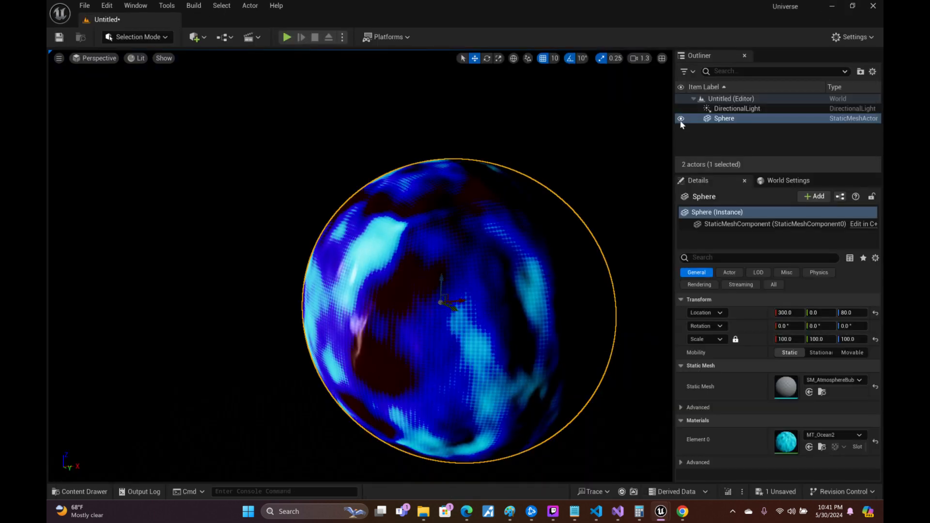
pyautogui.scroll(5, 456, 310)
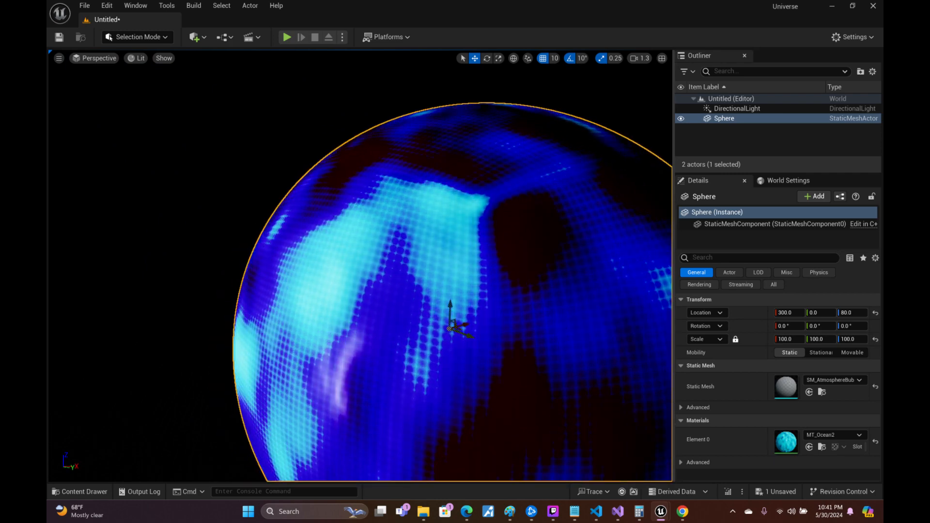
pyautogui.scroll(-5, 286, 138)
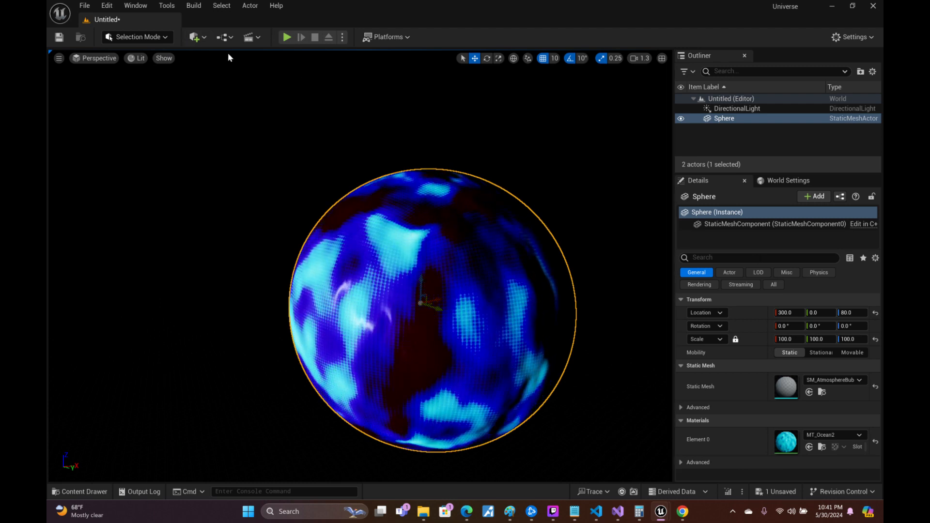
# - Add a second sphere to the level and assign it the MT_StarrySky material
pyautogui.click(204, 41)
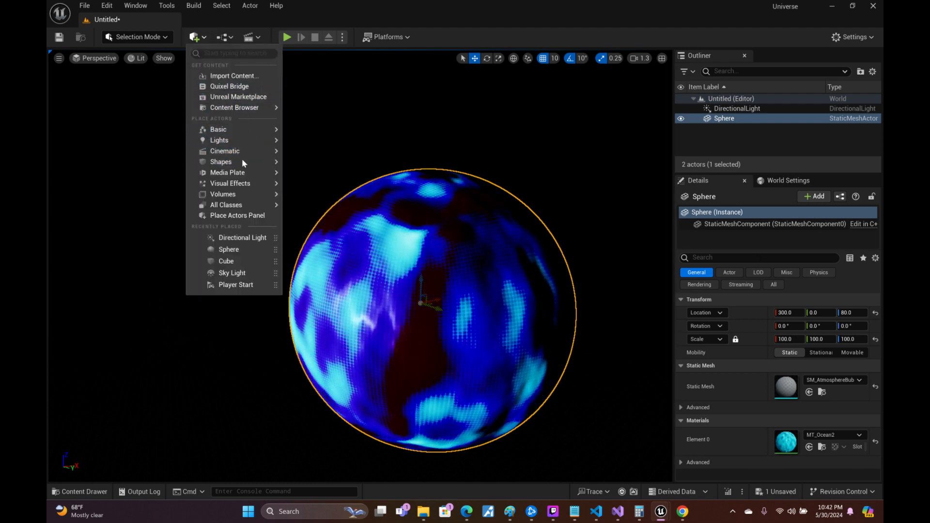
pyautogui.moveTo(232, 162)
pyautogui.click(322, 178)
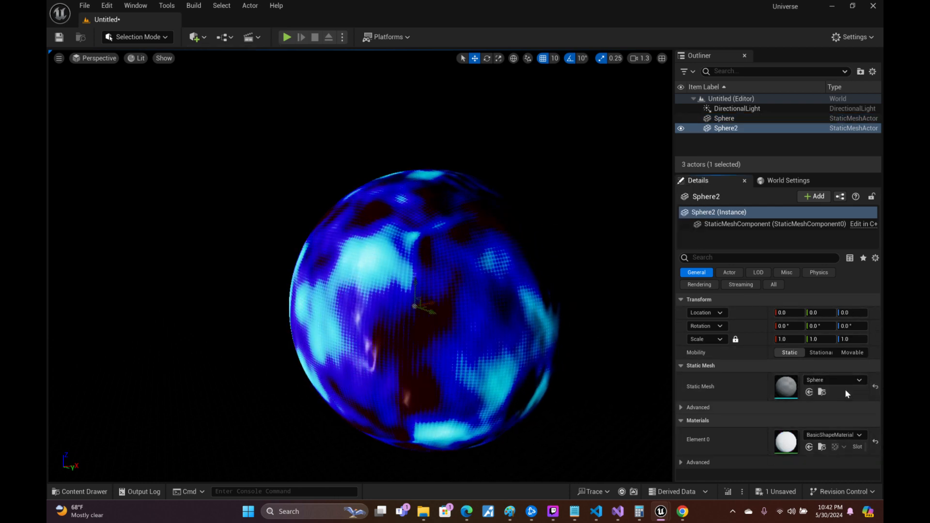
pyautogui.click(851, 435)
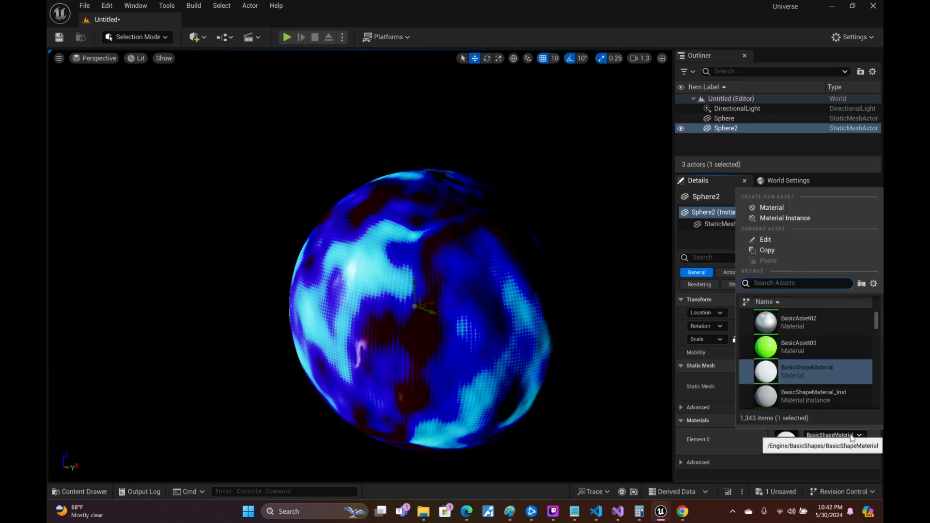
pyautogui.write('mts')
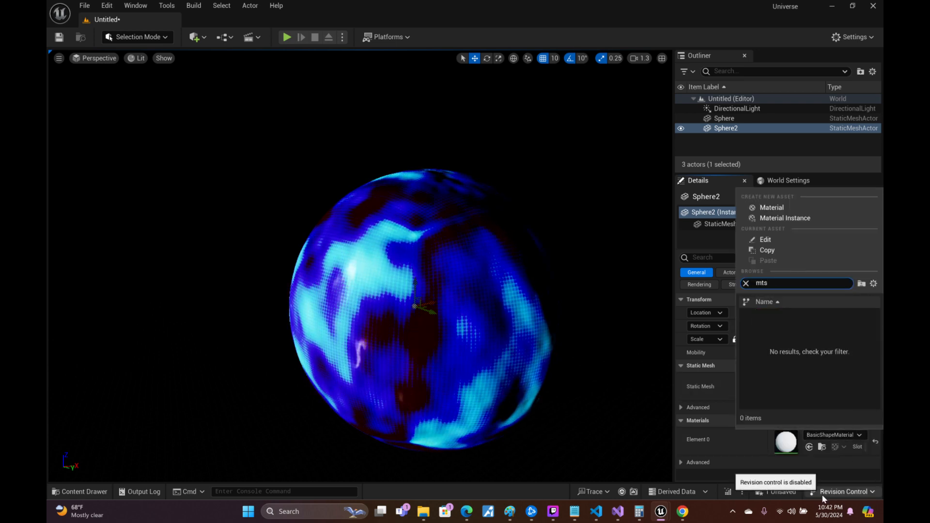
pyautogui.press('BackSpace')
pyautogui.press('BackSpace')
pyautogui.press('BackSpace')
pyautogui.write('star')
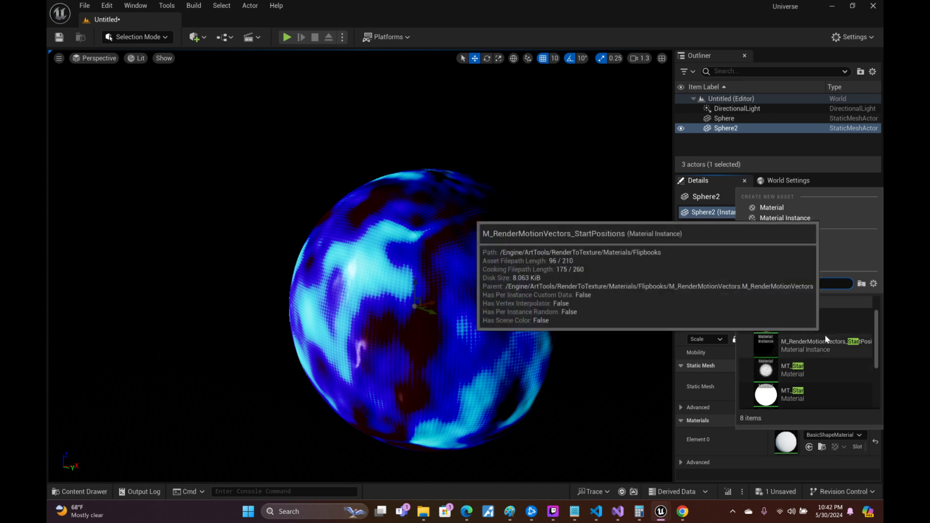
pyautogui.scroll(-5, 821, 353)
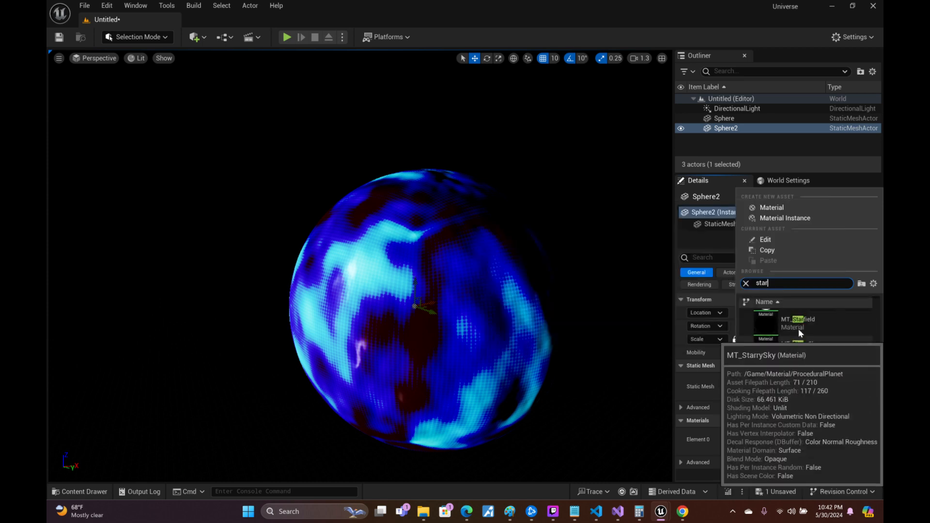
pyautogui.click(802, 352)
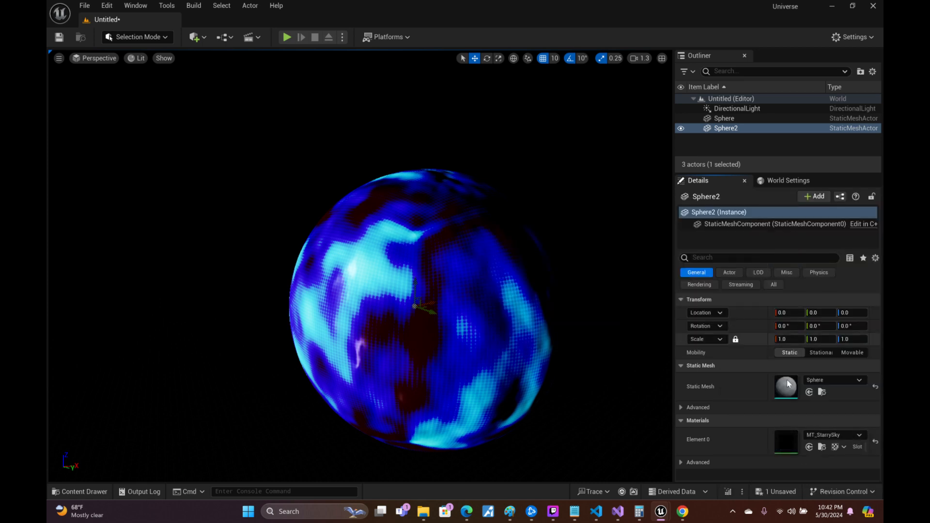
# - Set the second sphere's static mesh to SM_AtmosphereBubble1 and scale it uniformly to 100000000
pyautogui.click(837, 381)
pyautogui.write('atmosph')
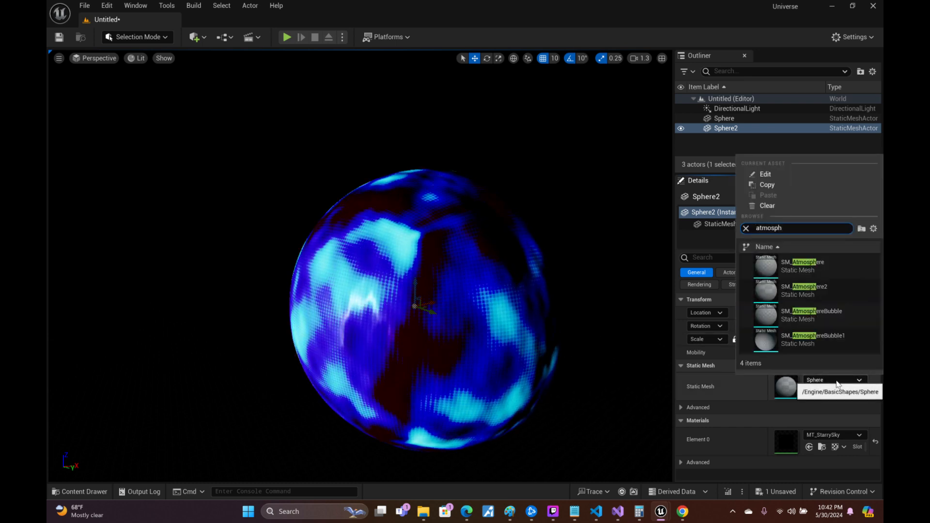
pyautogui.click(814, 339)
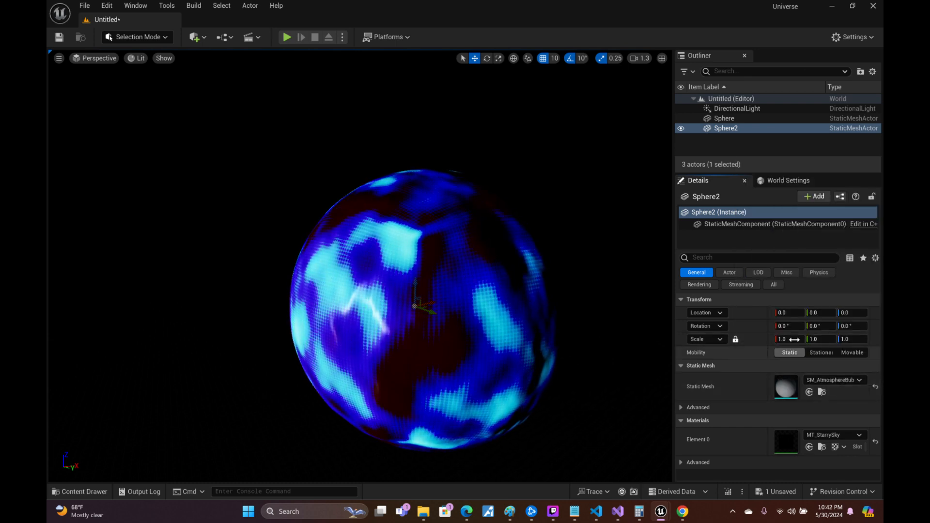
pyautogui.write('100000000')
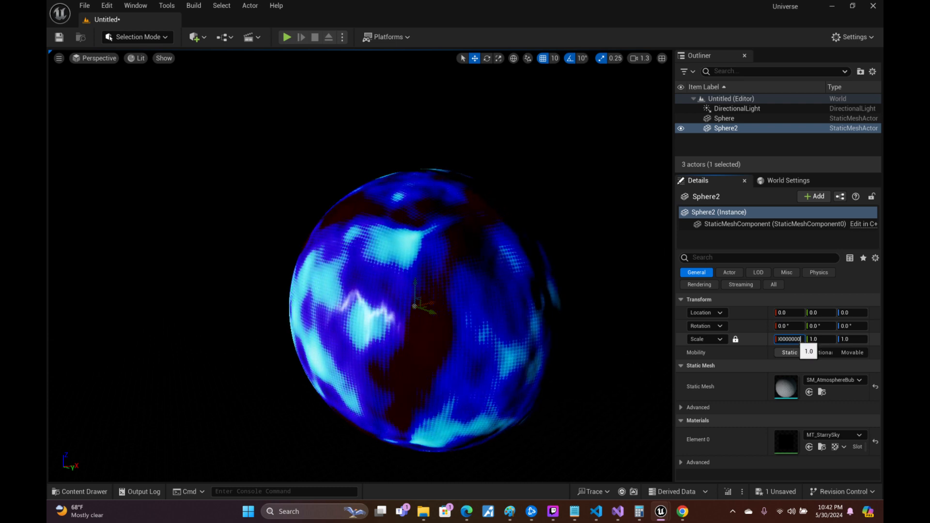
pyautogui.press('Return')
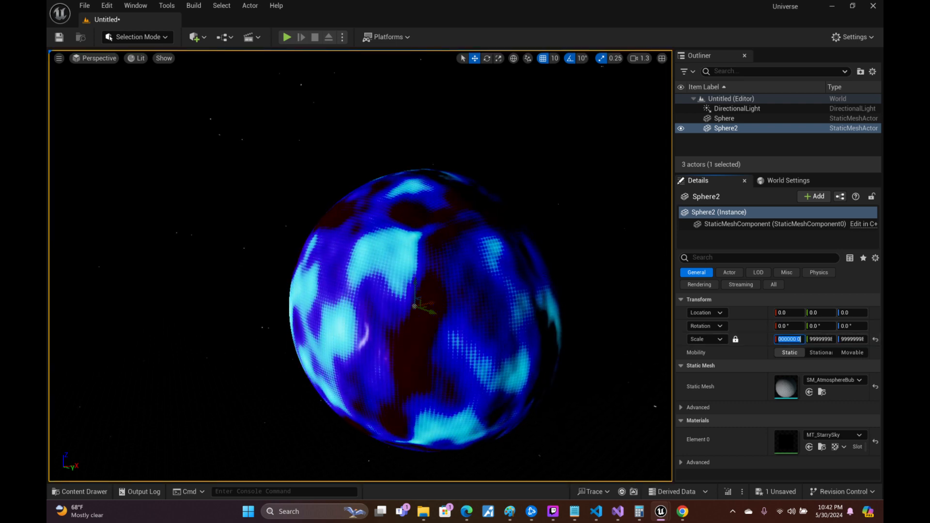
# - Examine the ocean sphere's lit edge and shaded side against the starry background
pyautogui.scroll(6, 388, 271)
pyautogui.moveTo(436, 272); pyautogui.dragTo(349, 281, button='right')
pyautogui.press('s')
pyautogui.press('w')
pyautogui.scroll(-5, 310, 250)
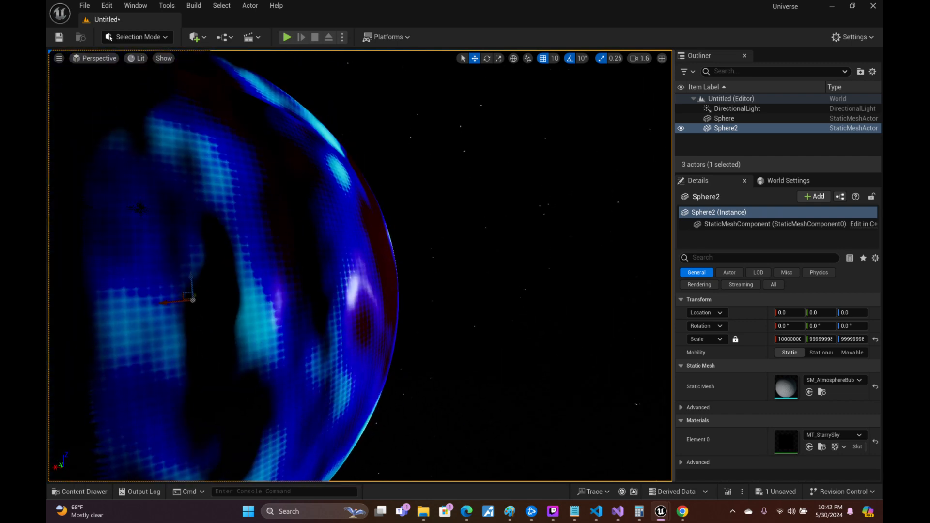
# - Test the directional light at an intensity of 1 lux and set it back to 10 lux
pyautogui.click(734, 109)
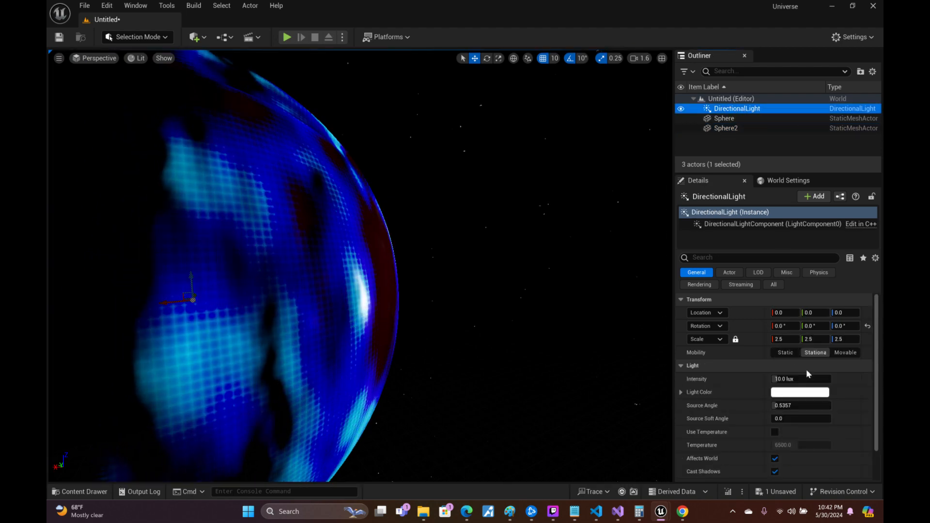
pyautogui.moveTo(775, 379)
pyautogui.mouseDown()
pyautogui.moveTo(756, 378)
pyautogui.moveTo(830, 379)
pyautogui.moveTo(778, 379)
pyautogui.mouseUp()
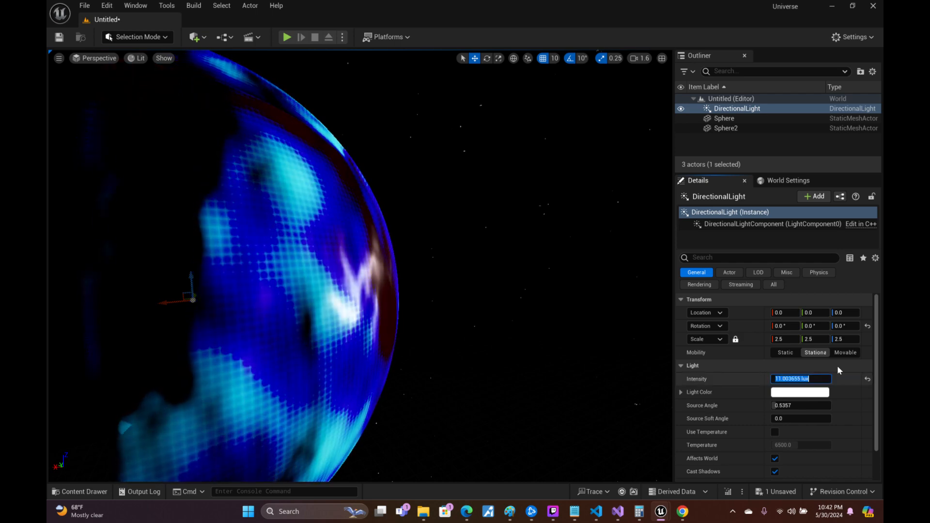
pyautogui.write('1')
pyautogui.press('Return')
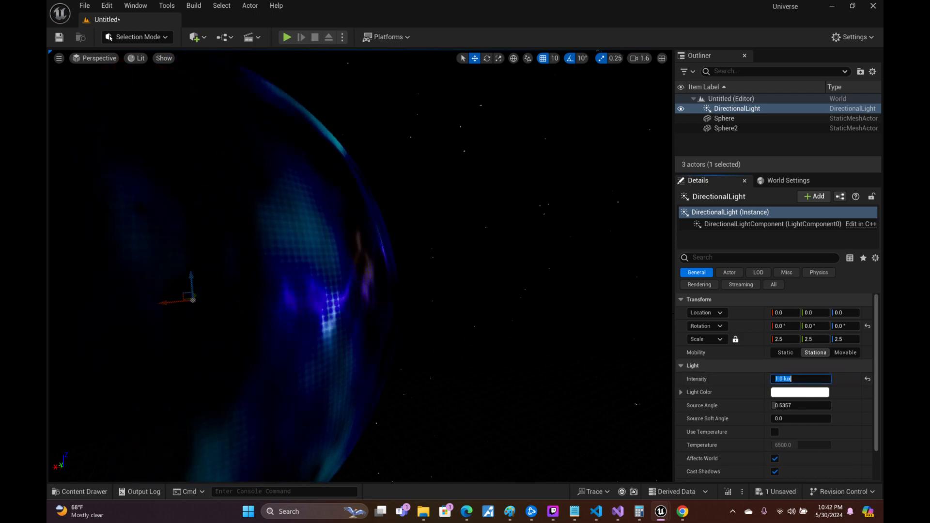
pyautogui.write('10')
pyautogui.press('Return')
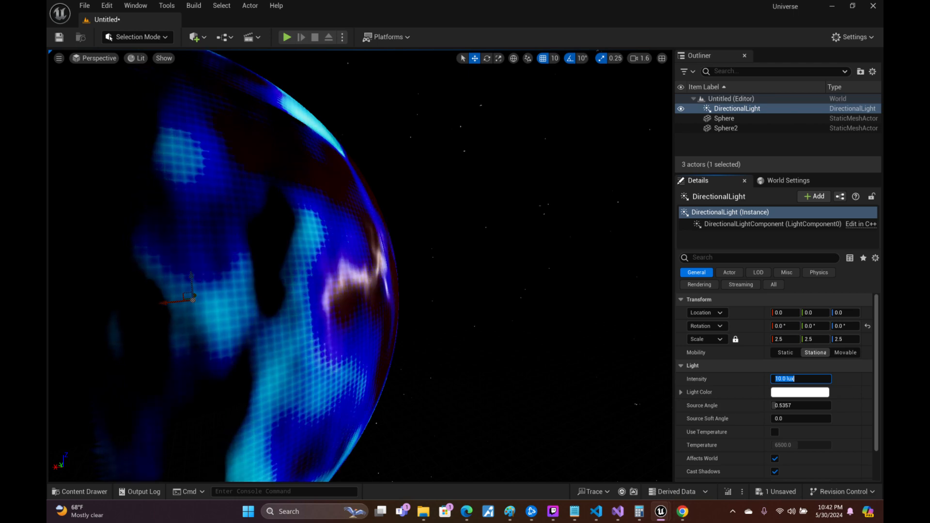
# - Select the ocean sphere and examine its relit surface from the front
pyautogui.moveTo(443, 265)
pyautogui.mouseDown(button='right')
pyautogui.moveTo(458, 271)
pyautogui.moveTo(443, 252)
pyautogui.mouseUp(button='right')
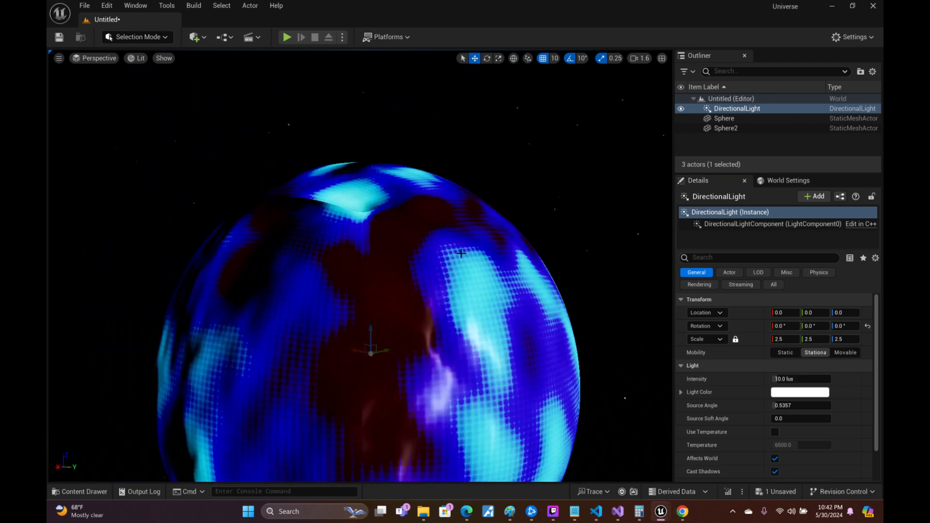
pyautogui.click(443, 265)
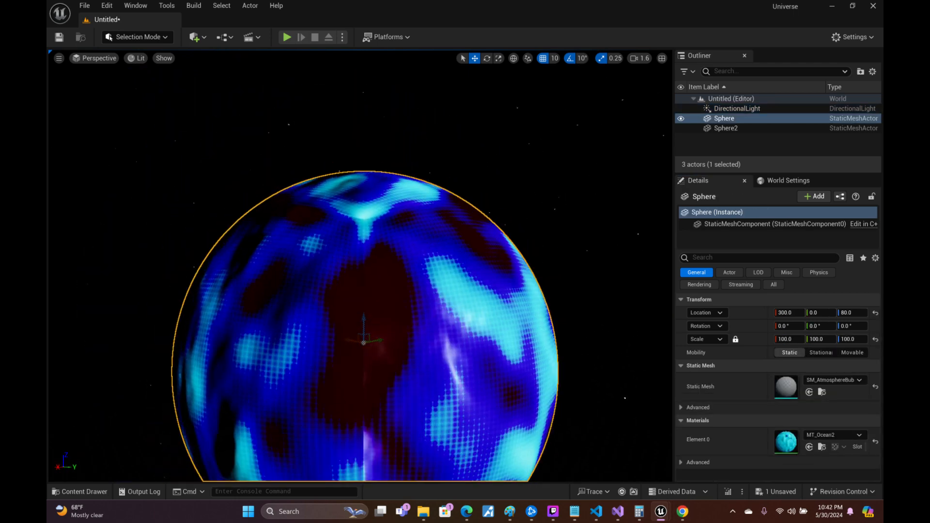
pyautogui.scroll(-5, 443, 266)
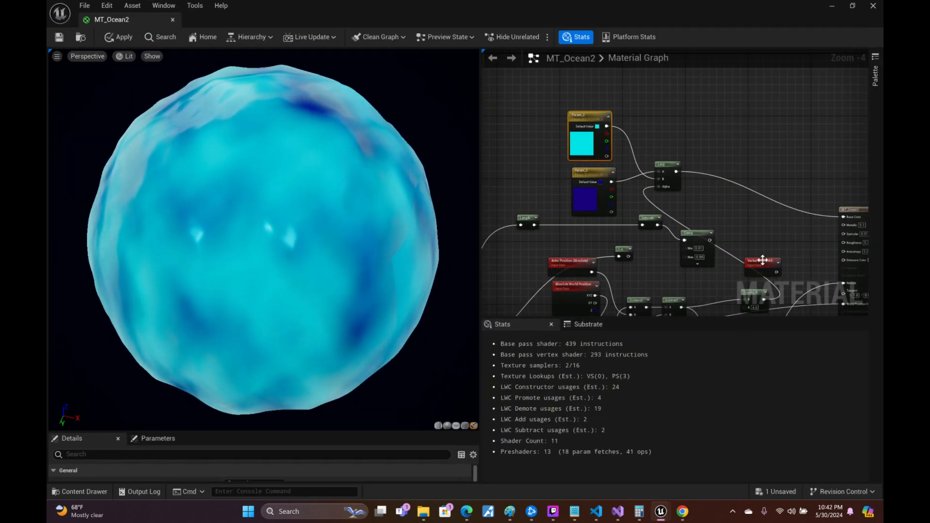
# - Review the material graph's normal, water and wave-range nodes, and examine the ocean preview from several sides
pyautogui.moveTo(762, 259); pyautogui.dragTo(671, 51, button='right')
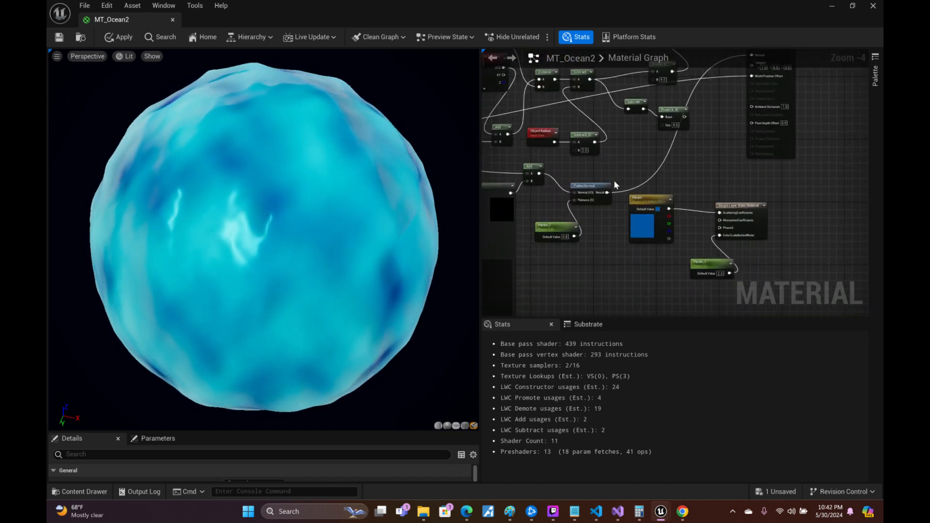
pyautogui.moveTo(626, 155); pyautogui.dragTo(818, 243, button='right')
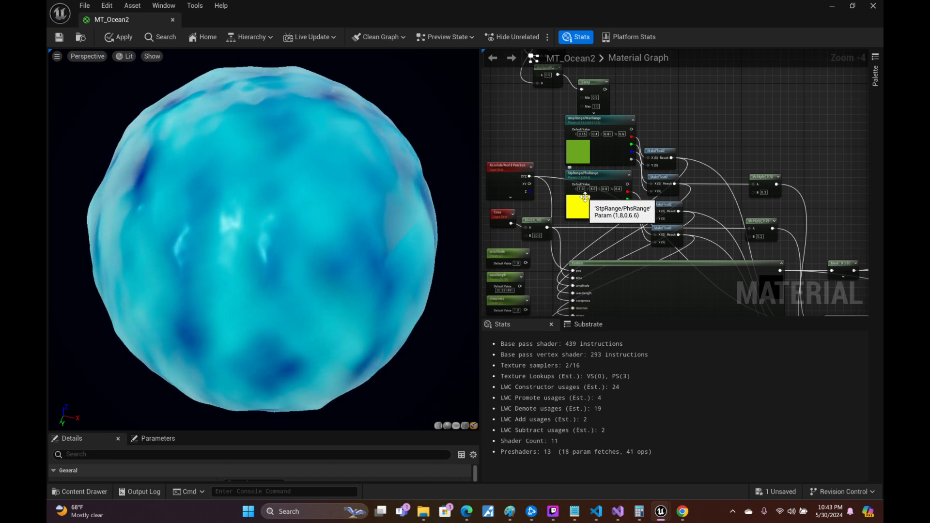
pyautogui.moveTo(330, 204); pyautogui.dragTo(427, 206)
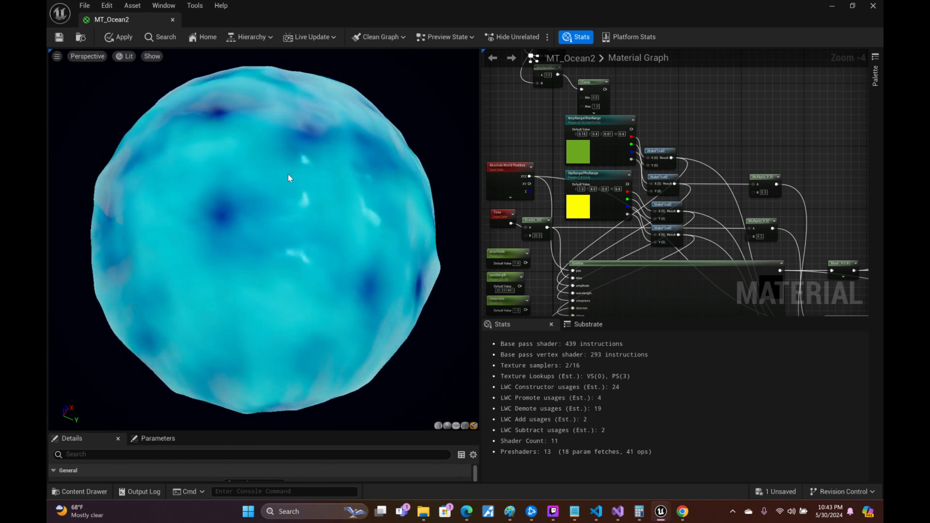
pyautogui.moveTo(288, 175)
pyautogui.mouseDown()
pyautogui.moveTo(407, 204)
pyautogui.moveTo(277, 172)
pyautogui.mouseUp()
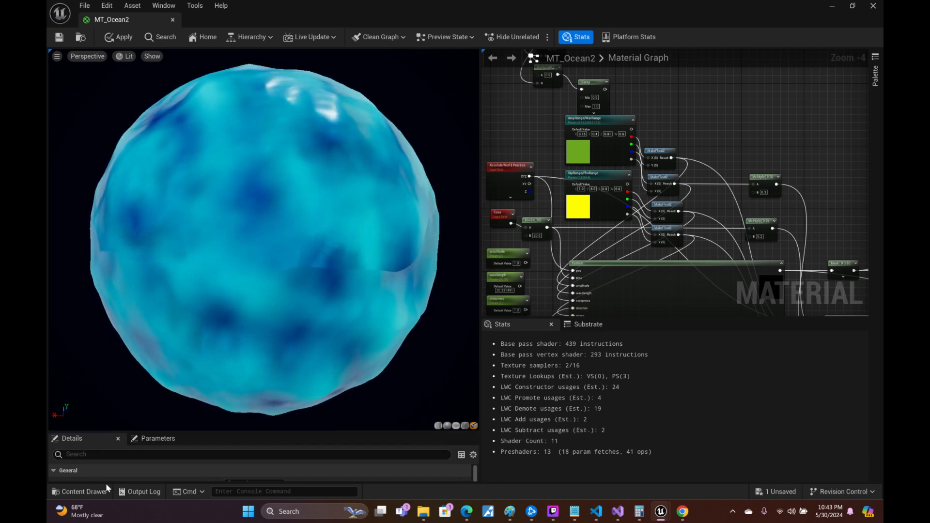
# - Test the ocean material on the plane and sphere preview meshes, and restore the custom preview mesh
pyautogui.click(457, 427)
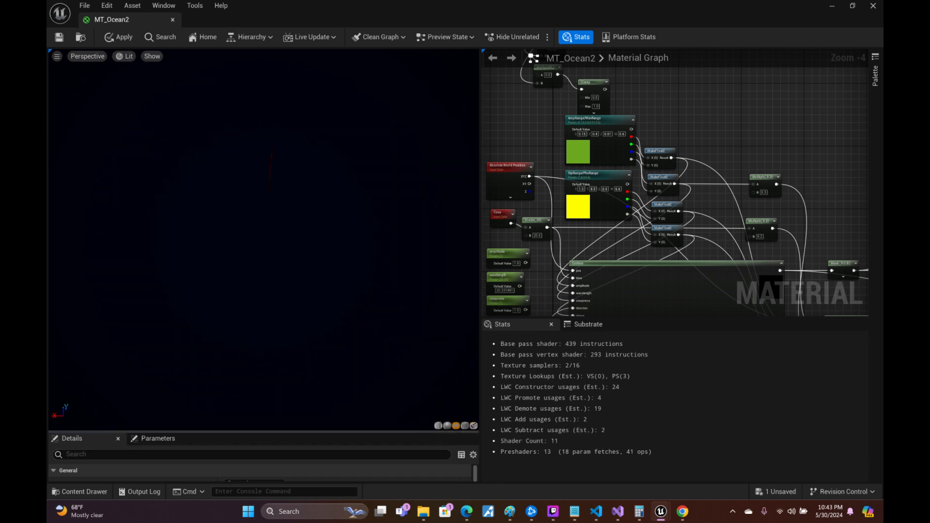
pyautogui.moveTo(310, 271); pyautogui.dragTo(233, 233)
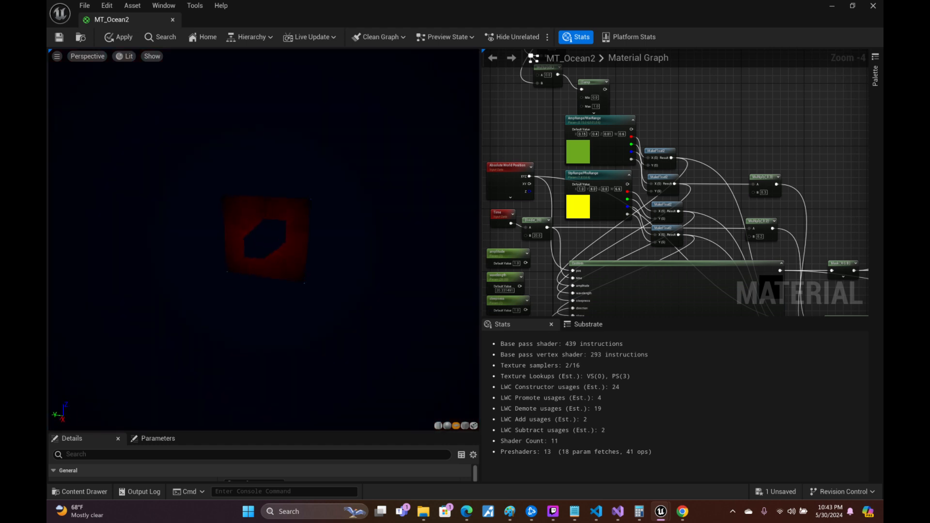
pyautogui.click(450, 427)
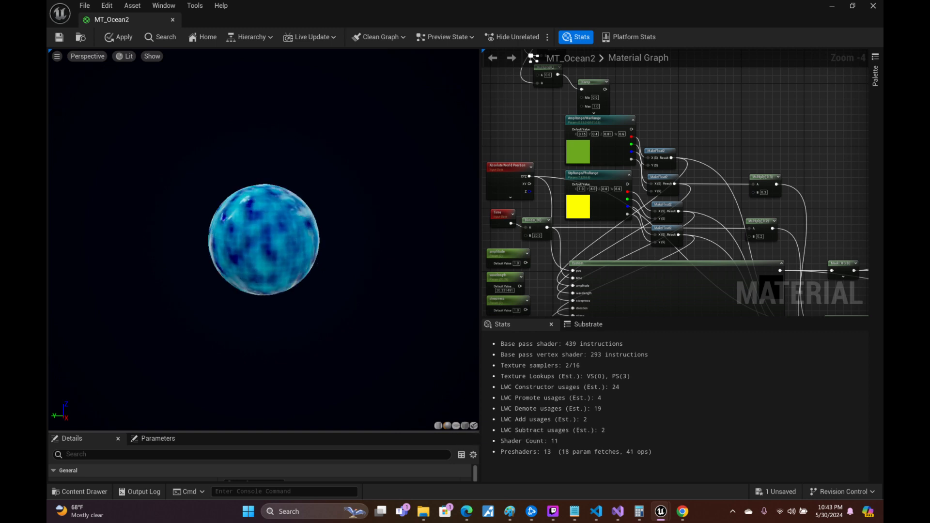
pyautogui.moveTo(294, 239); pyautogui.dragTo(292, 236)
pyautogui.click(473, 428)
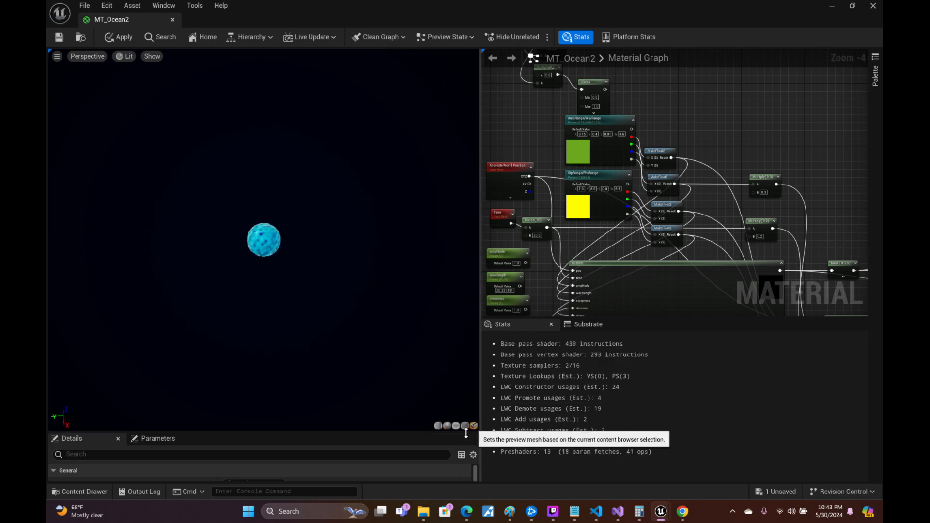
pyautogui.scroll(5, 274, 234)
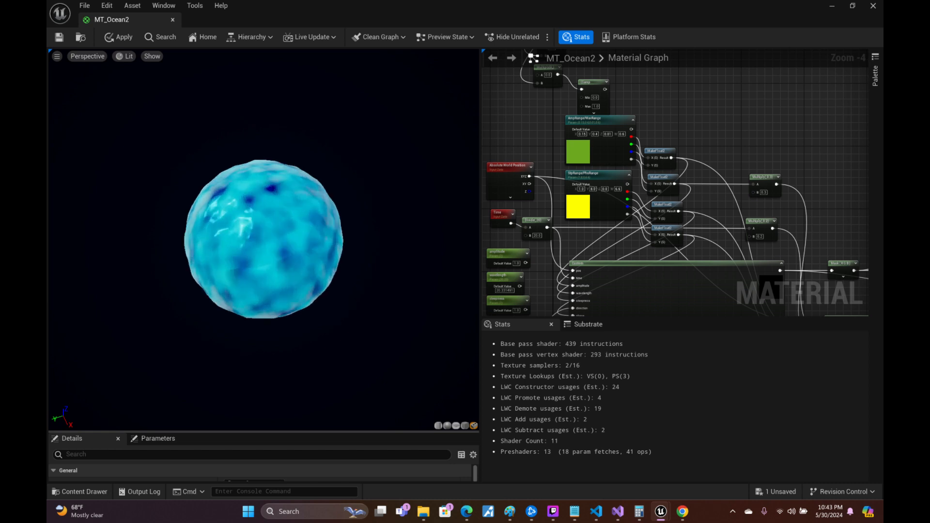
pyautogui.moveTo(263, 219); pyautogui.dragTo(252, 230)
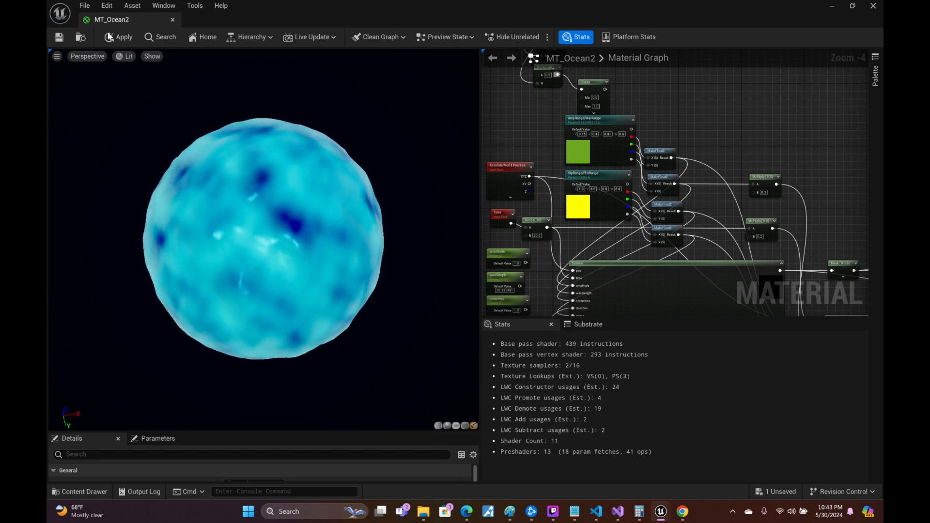
# - Apply the material changes and examine the wave code and inputs of the Custom node that feeds the normals
pyautogui.moveTo(807, 152); pyautogui.dragTo(592, 49, button='right')
pyautogui.moveTo(845, 241); pyautogui.dragTo(782, 113, button='right')
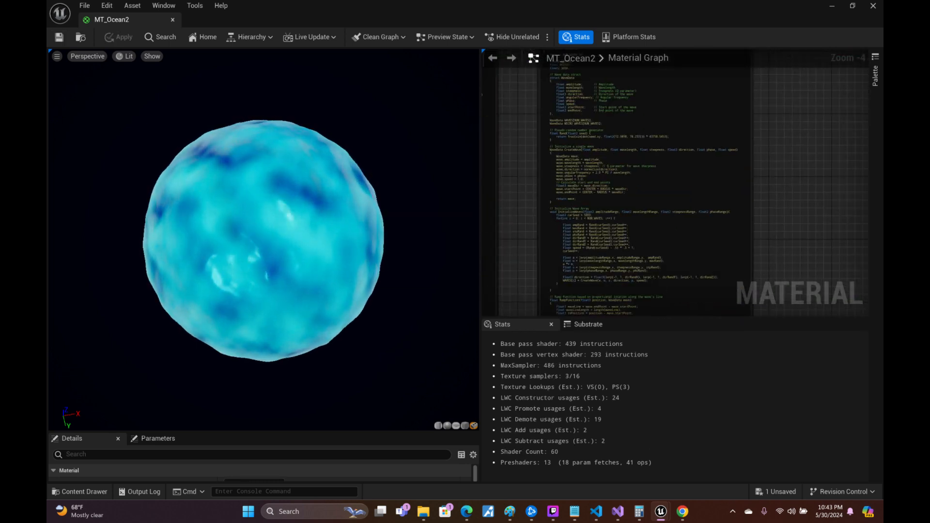
pyautogui.moveTo(839, 278); pyautogui.dragTo(816, 168, button='right')
pyautogui.moveTo(805, 261); pyautogui.dragTo(833, 140, button='right')
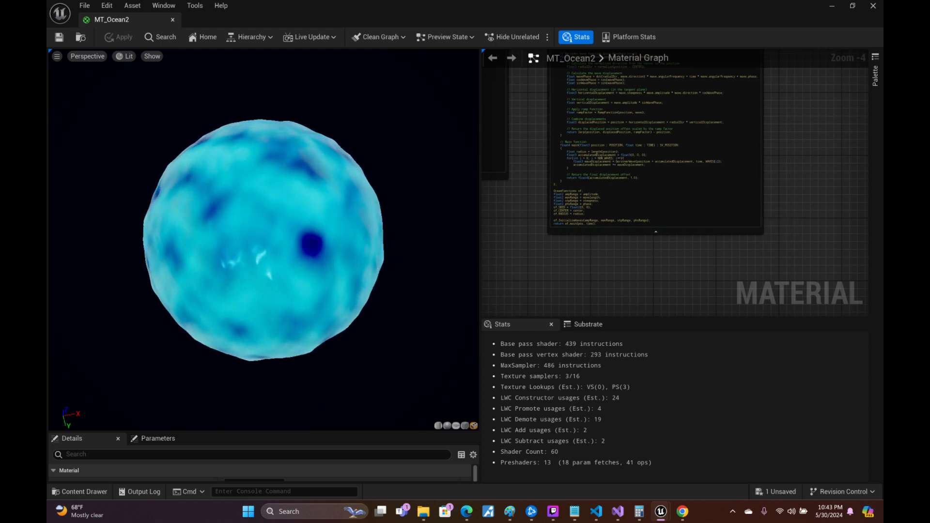
pyautogui.moveTo(717, 107); pyautogui.dragTo(766, 286, button='right')
pyautogui.moveTo(606, 145); pyautogui.dragTo(821, 231, button='right')
pyautogui.moveTo(868, 92); pyautogui.dragTo(828, 288, button='right')
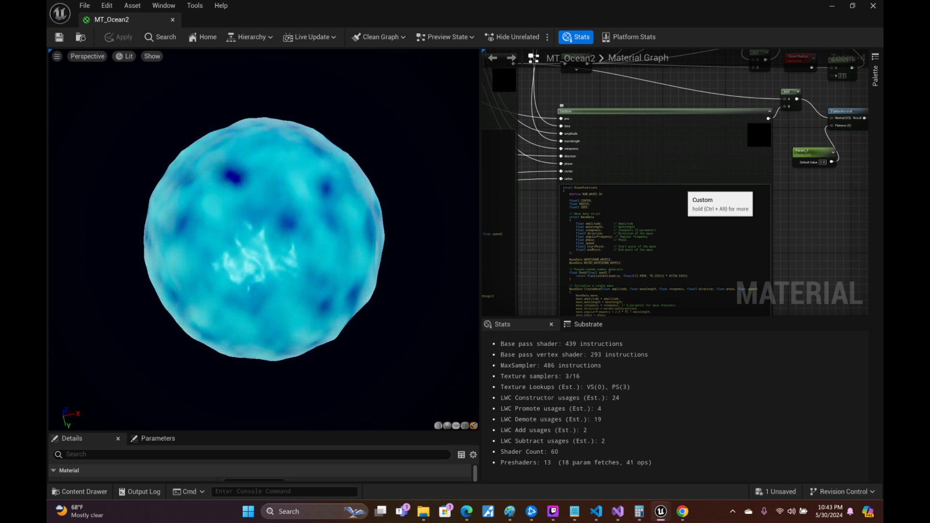
pyautogui.scroll(5, 581, 161)
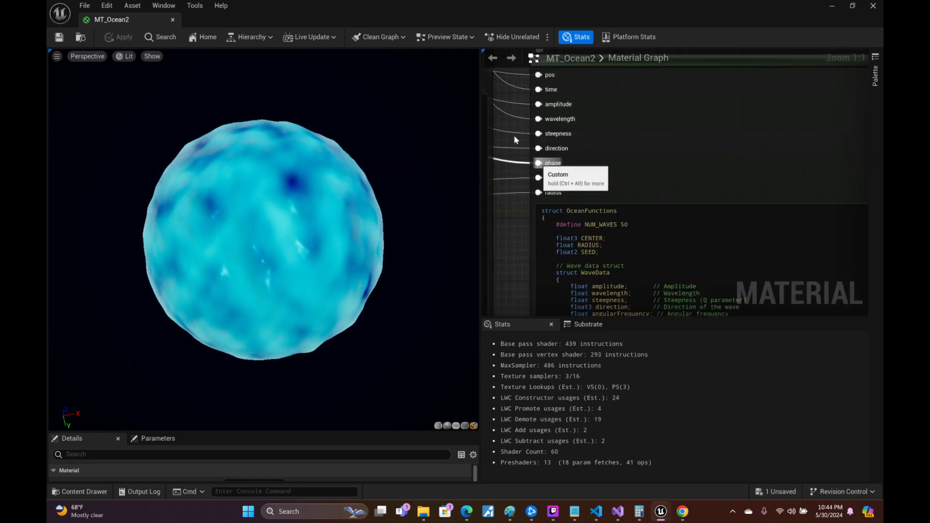
# - Try a factor of 0.1 in the upper Multiply node after the MakeFloat2 nodes and inspect the preview's surface up close
pyautogui.moveTo(513, 119); pyautogui.dragTo(747, 314, button='right')
pyautogui.moveTo(761, 97); pyautogui.dragTo(755, 180, button='right')
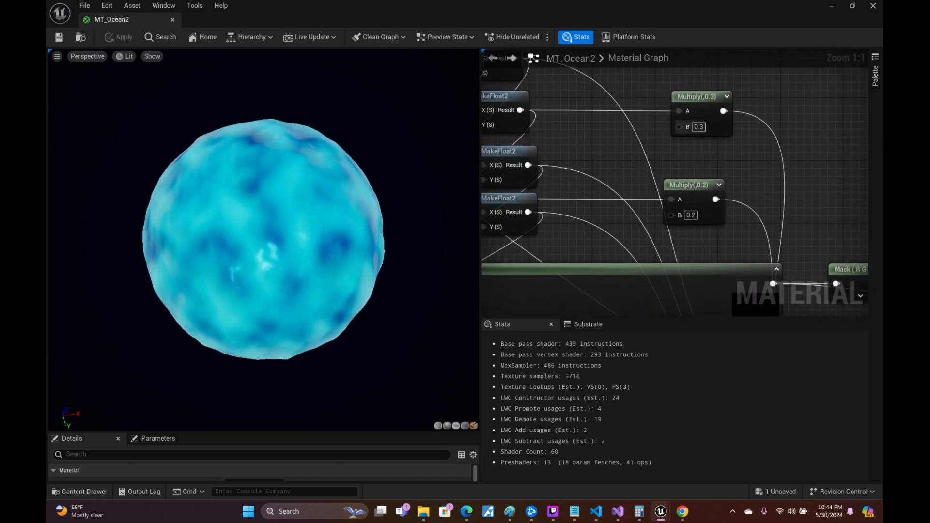
pyautogui.click(716, 128)
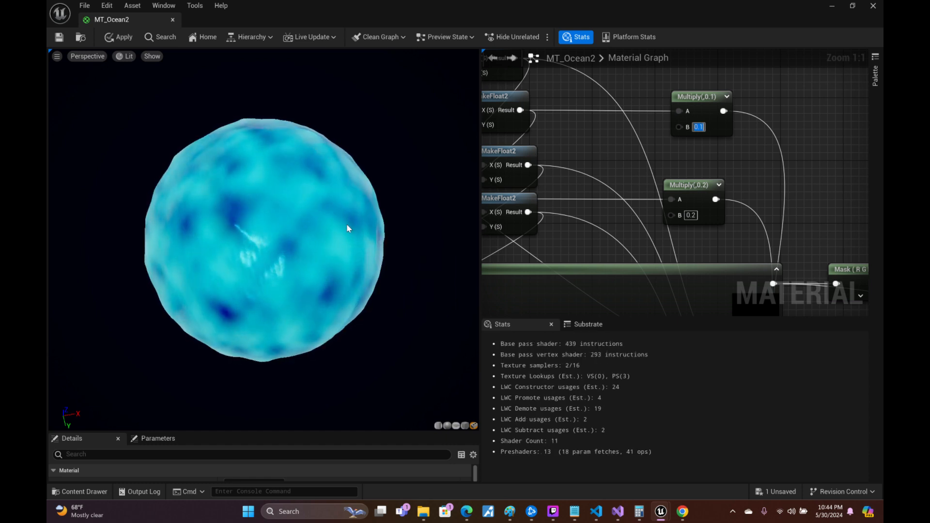
pyautogui.scroll(5, 330, 232)
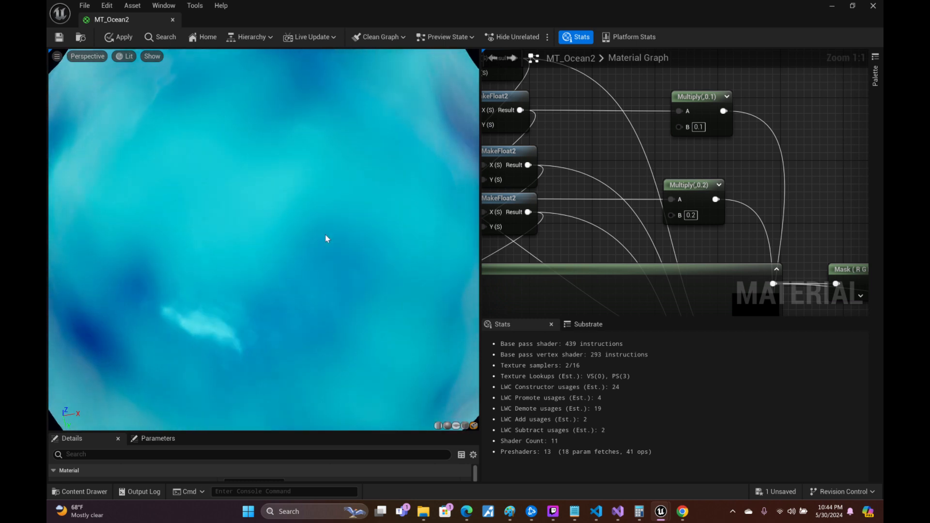
# - Set the B factor of both Multiply nodes after the MakeFloat2 nodes to 0.25 and check the waves in the preview
pyautogui.doubleClick(699, 127)
pyautogui.write('25')
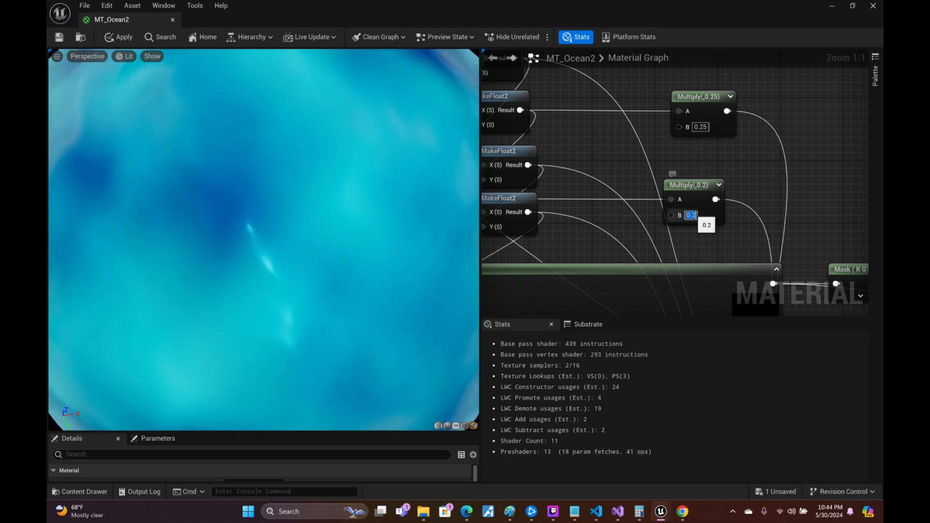
pyautogui.doubleClick(691, 215)
pyautogui.write('0.25')
pyautogui.press('Return')
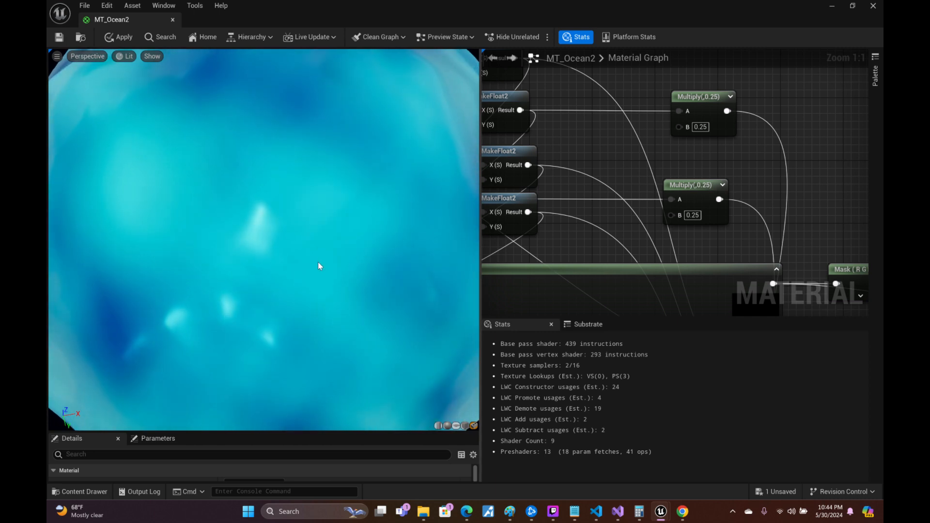
pyautogui.moveTo(302, 272); pyautogui.dragTo(324, 266)
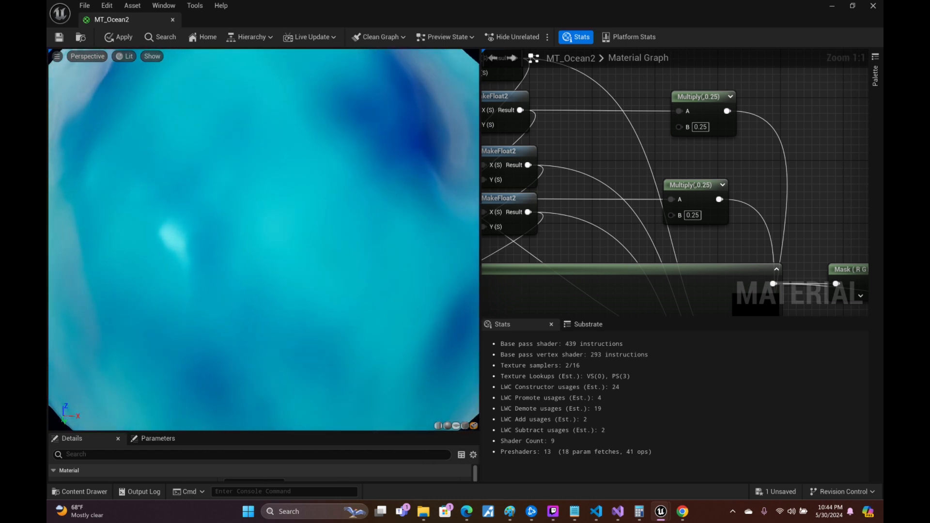
# - Set the amount subtracted from Object Radius to 1 and inspect the changed colour distribution around the preview sphere
pyautogui.moveTo(866, 310); pyautogui.dragTo(536, 192, button='right')
pyautogui.scroll(-4, 770, 145)
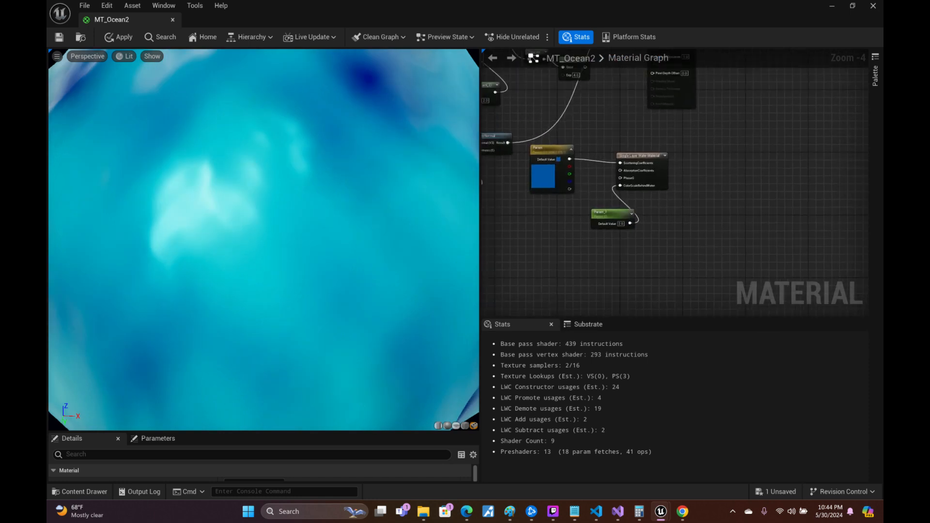
pyautogui.moveTo(310, 115); pyautogui.dragTo(492, 208, button='right')
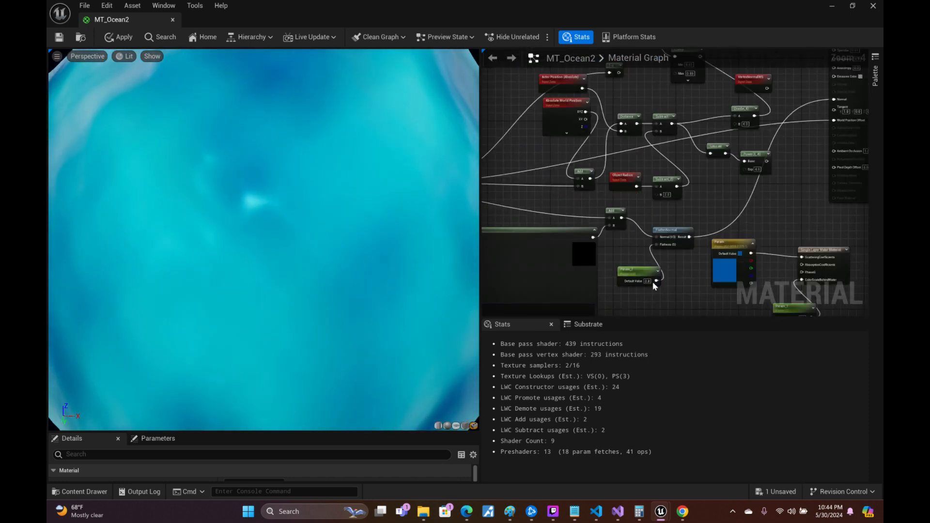
pyautogui.scroll(1, 655, 285)
pyautogui.moveTo(611, 246); pyautogui.dragTo(602, 291, button='right')
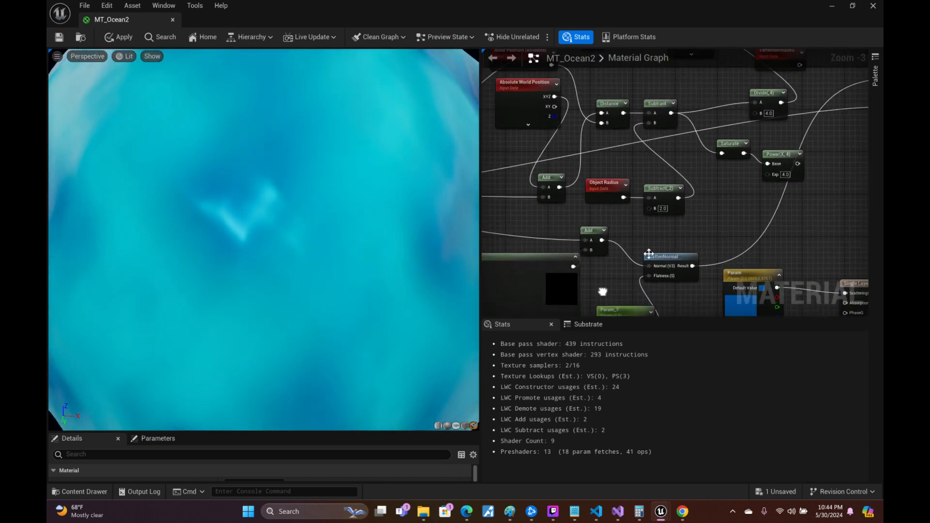
pyautogui.click(663, 208)
pyautogui.write('1')
pyautogui.press('Return')
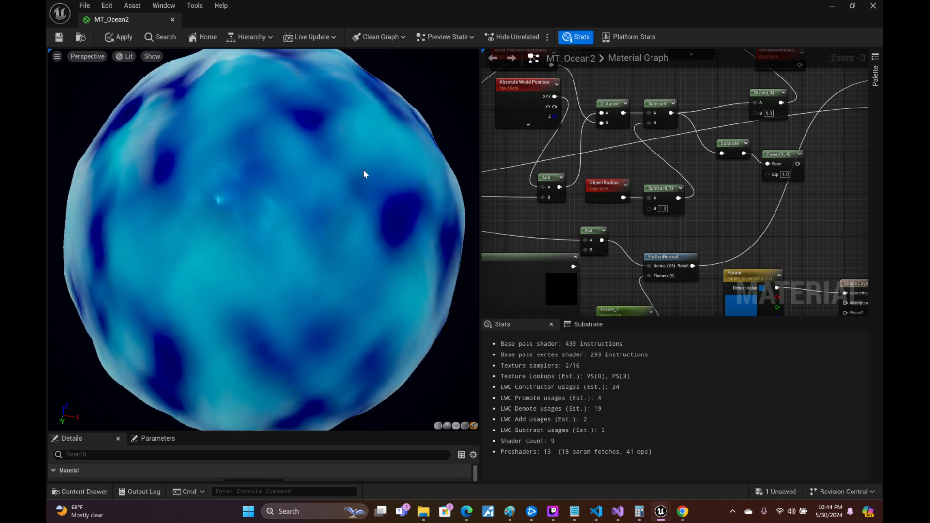
pyautogui.moveTo(365, 176); pyautogui.dragTo(365, 233)
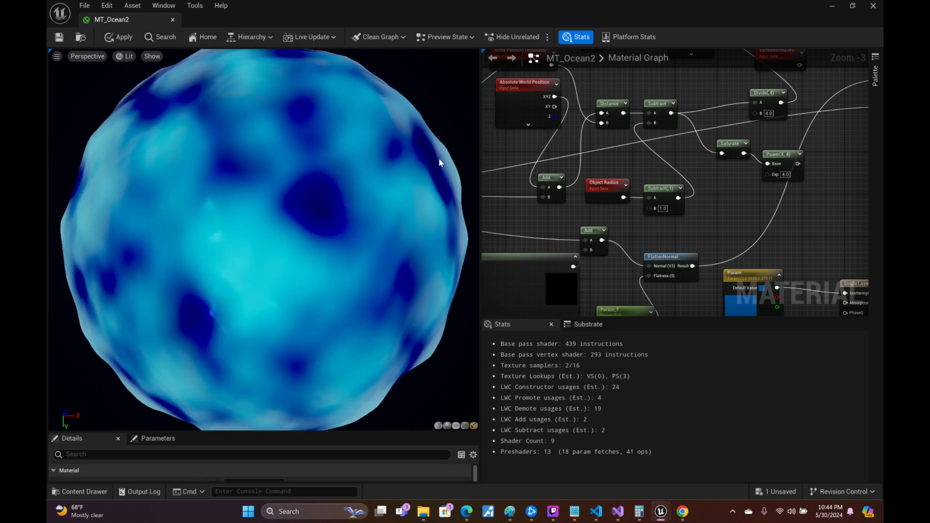
pyautogui.moveTo(301, 242); pyautogui.dragTo(337, 201)
pyautogui.moveTo(271, 263); pyautogui.dragTo(155, 213)
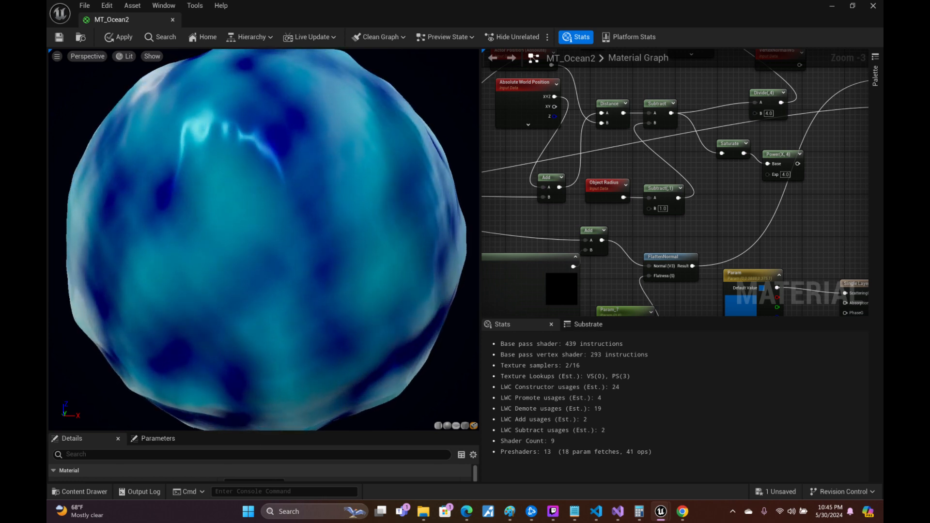
# - Set the FlattenNormal node's flatness parameter to 0.5 and inspect the wave highlights on the preview
pyautogui.moveTo(845, 157); pyautogui.dragTo(735, 146, button='right')
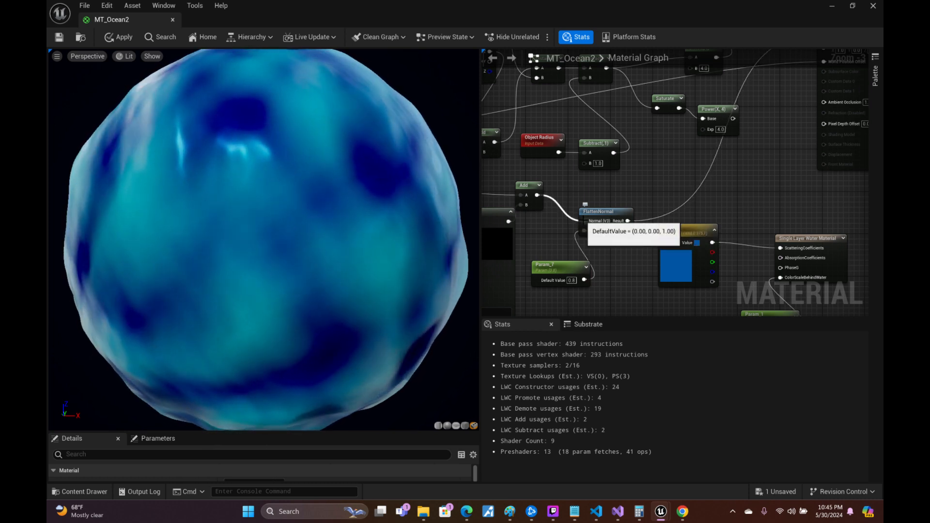
pyautogui.moveTo(595, 254); pyautogui.dragTo(688, 219, button='right')
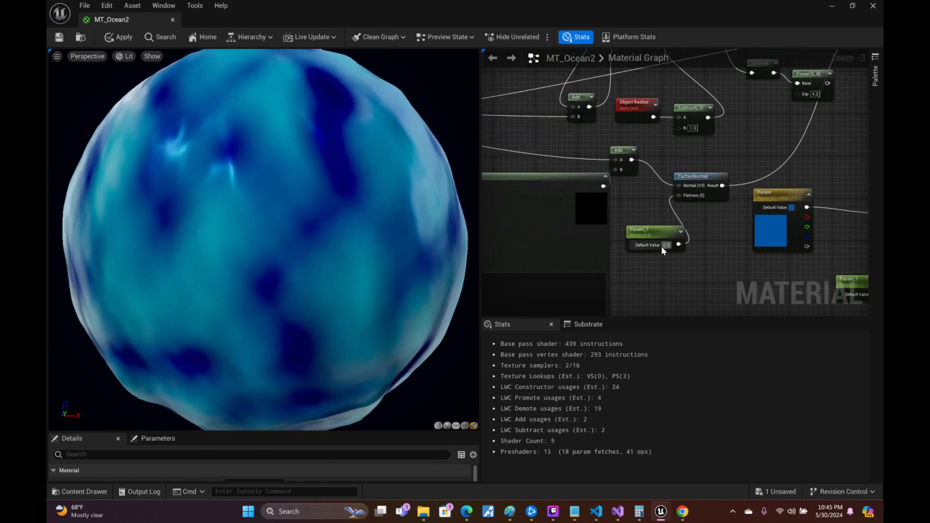
pyautogui.click(667, 246)
pyautogui.moveTo(412, 200); pyautogui.dragTo(470, 200)
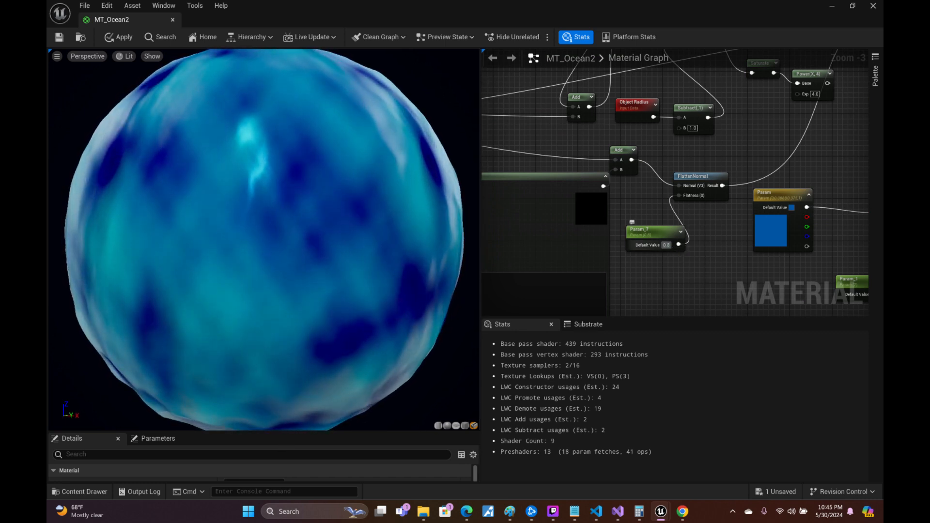
pyautogui.click(667, 246)
pyautogui.write('0.5')
pyautogui.press('Return')
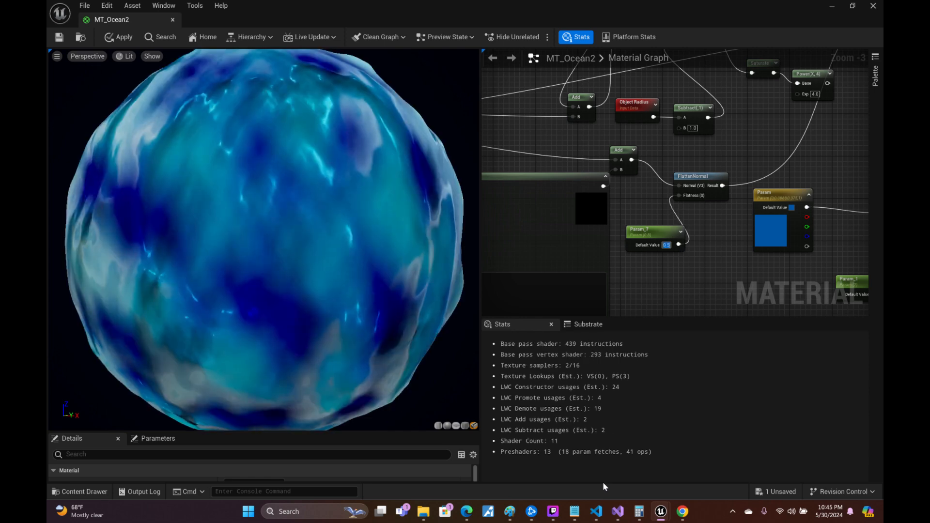
pyautogui.moveTo(414, 205); pyautogui.dragTo(383, 204)
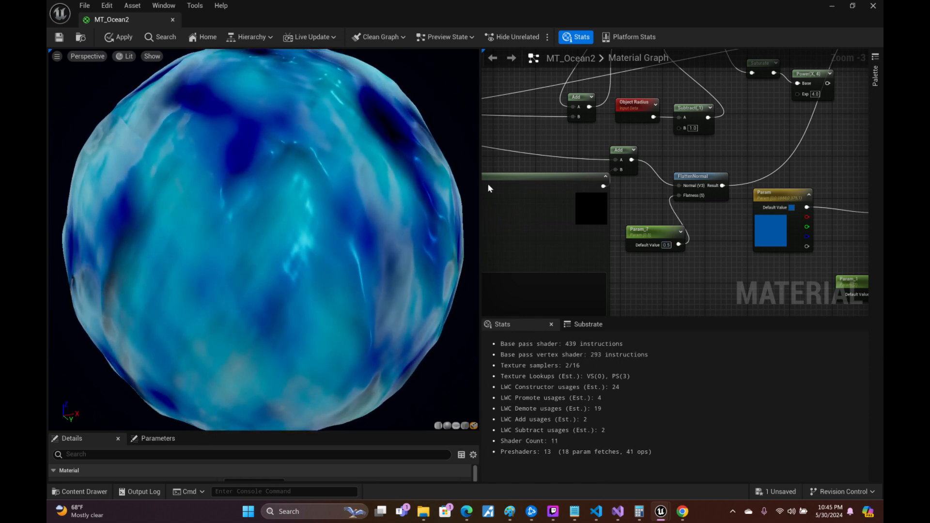
# - Add a Multiply node for the RGB Mask output, with a new scalar parameter named Scale, default 0.01, feeding its B input
pyautogui.moveTo(580, 145); pyautogui.dragTo(847, 193, button='right')
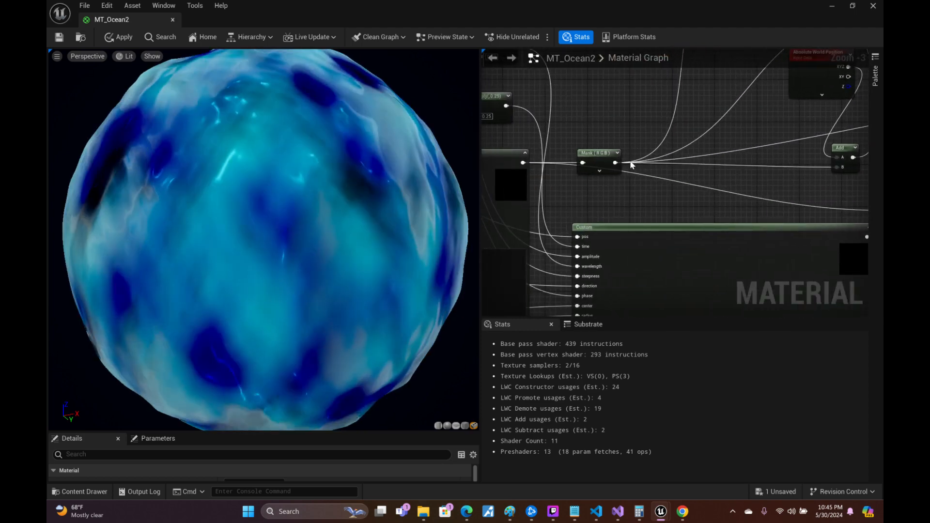
pyautogui.moveTo(775, 140); pyautogui.dragTo(685, 184)
pyautogui.write('*')
pyautogui.press('Return')
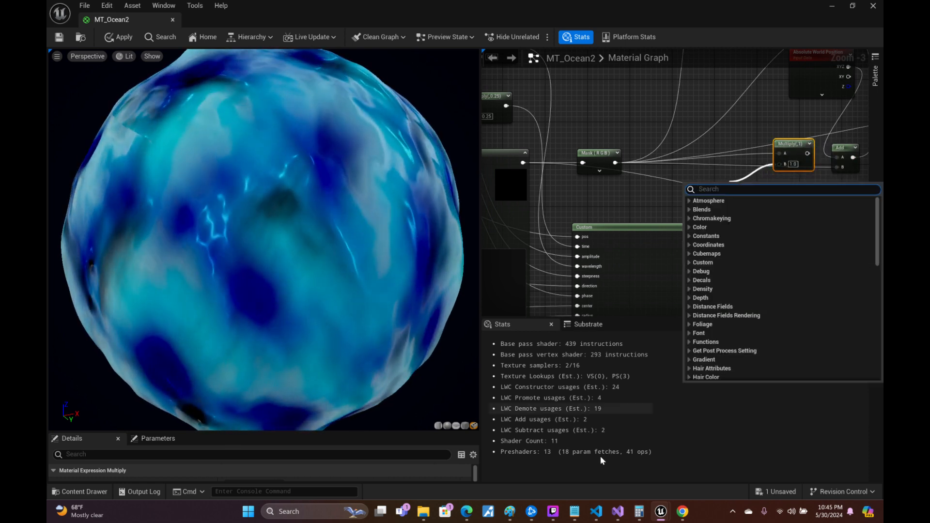
pyautogui.write('scala')
pyautogui.press('Return')
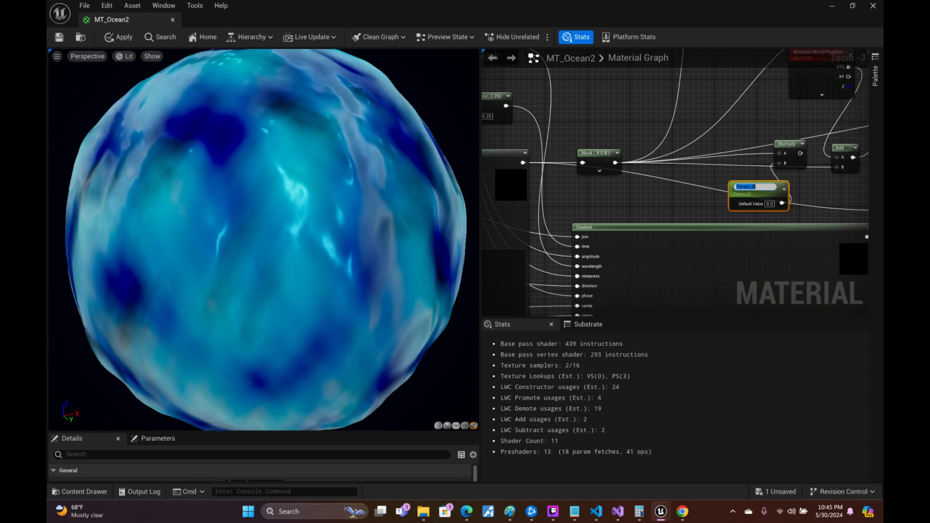
pyautogui.write('Scal')
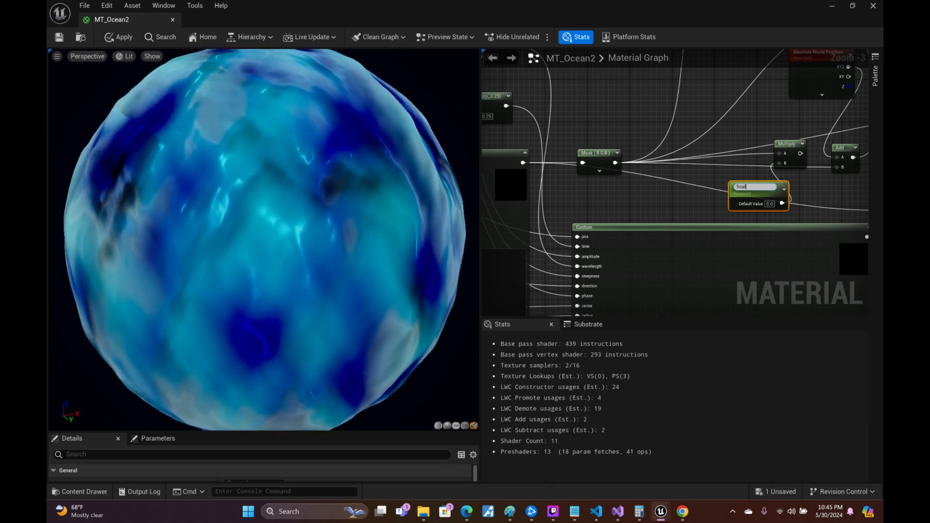
pyautogui.write('e')
pyautogui.press('Return')
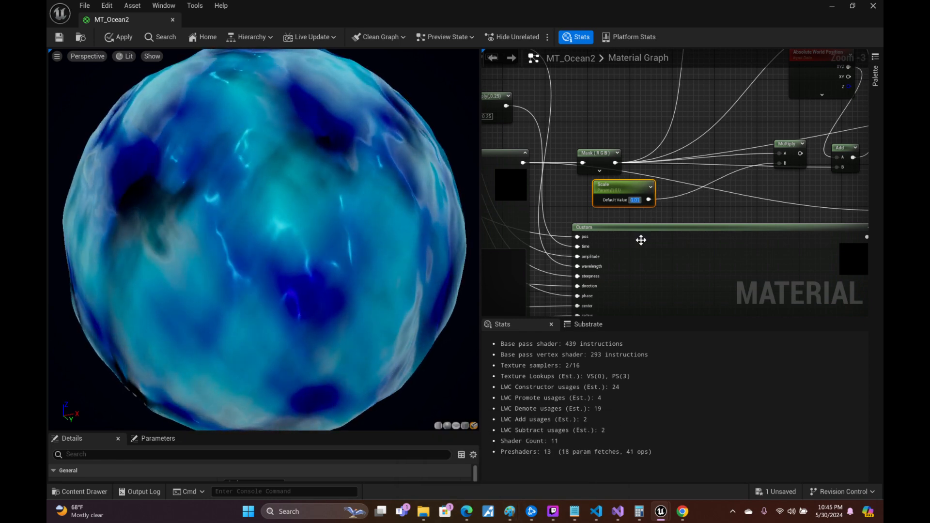
# - Try driving World Position Offset with a second Multiply node that combines the Scale parameter and Object Radius
pyautogui.moveTo(648, 200); pyautogui.dragTo(683, 190)
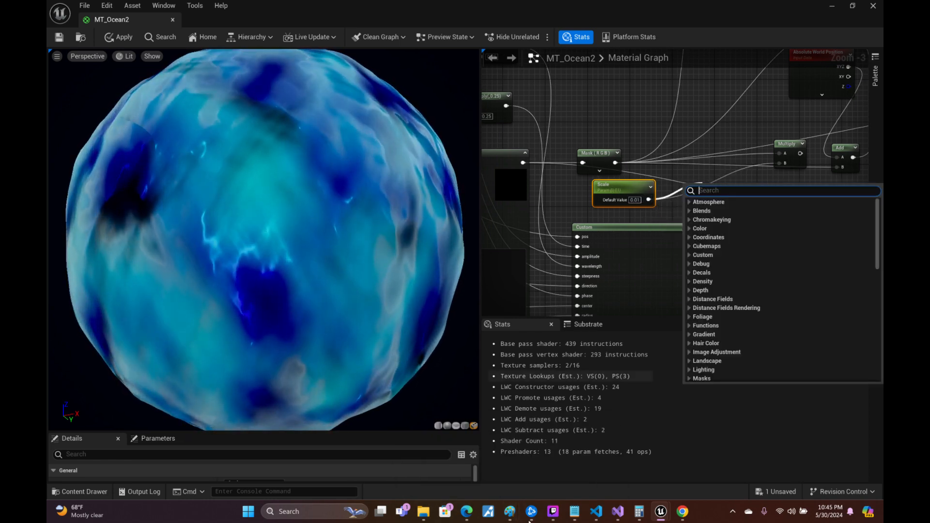
pyautogui.press('Return')
pyautogui.moveTo(667, 139); pyautogui.dragTo(929, 253, button='right')
pyautogui.moveTo(678, 311); pyautogui.dragTo(828, 42, button='right')
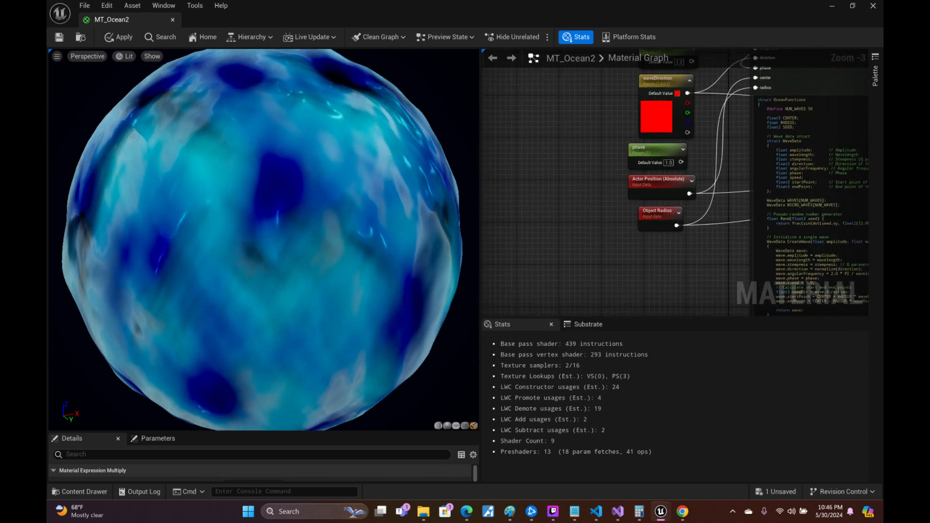
pyautogui.moveTo(677, 225); pyautogui.dragTo(736, 154)
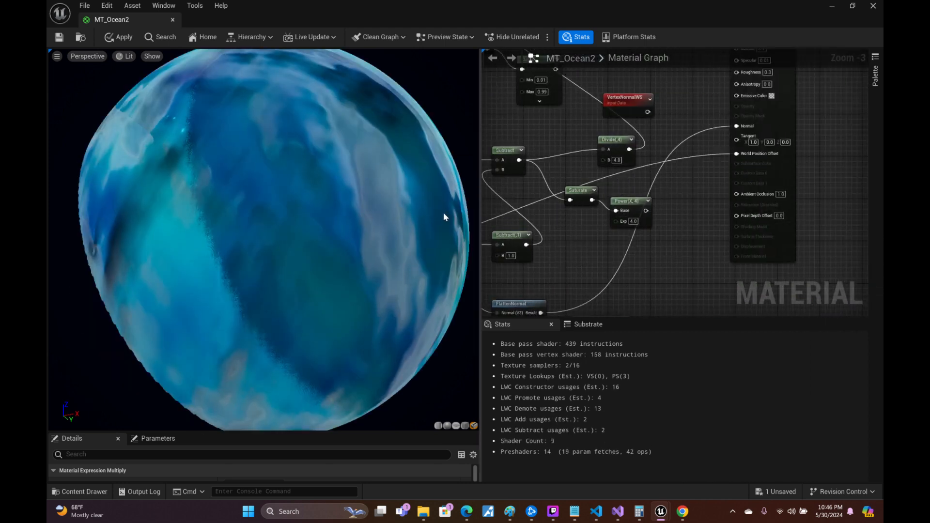
# - Examine the whole preview sphere from further away and show it in Wireframe view mode
pyautogui.moveTo(376, 174); pyautogui.dragTo(426, 187)
pyautogui.moveTo(376, 174); pyautogui.dragTo(376, 214, button='right')
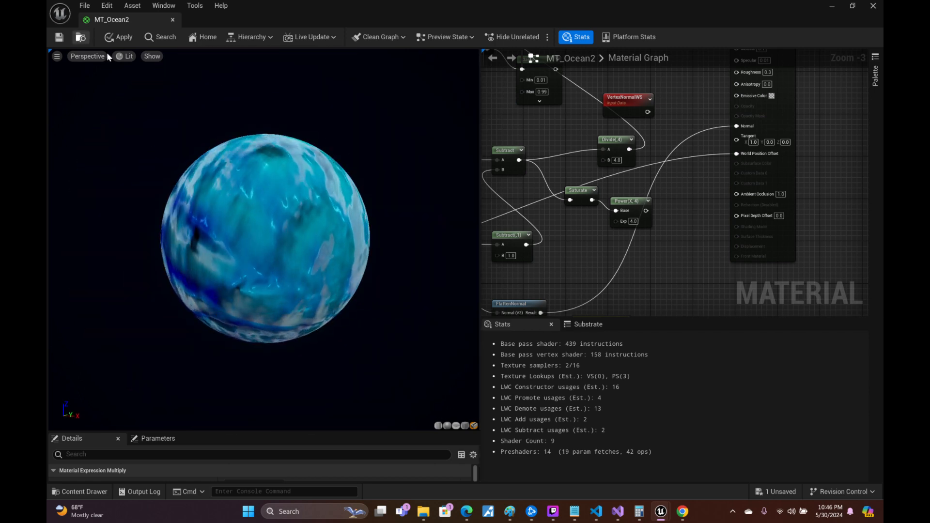
pyautogui.click(126, 56)
pyautogui.click(166, 119)
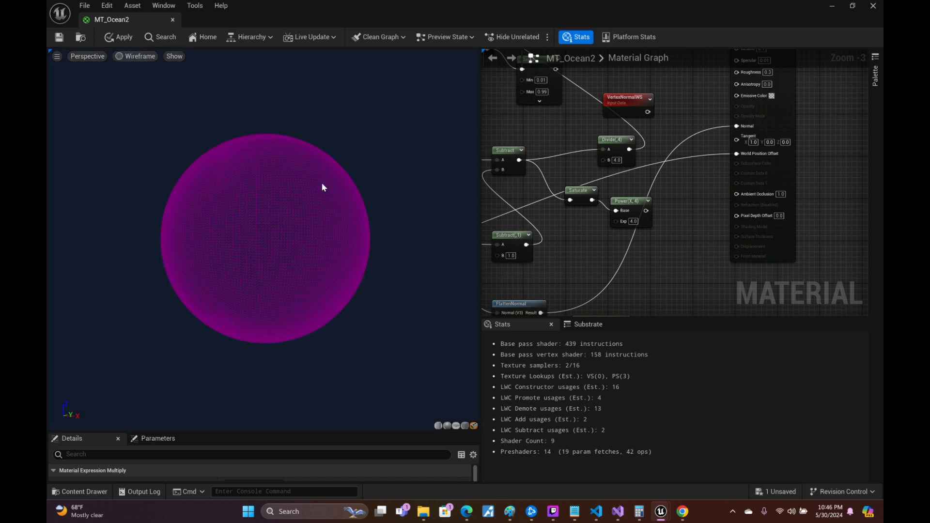
# - Try 0.1 and 1 as the Scale parameter's default value and compare the effect on the wireframe sphere
pyautogui.moveTo(566, 230); pyautogui.dragTo(867, 92, button='right')
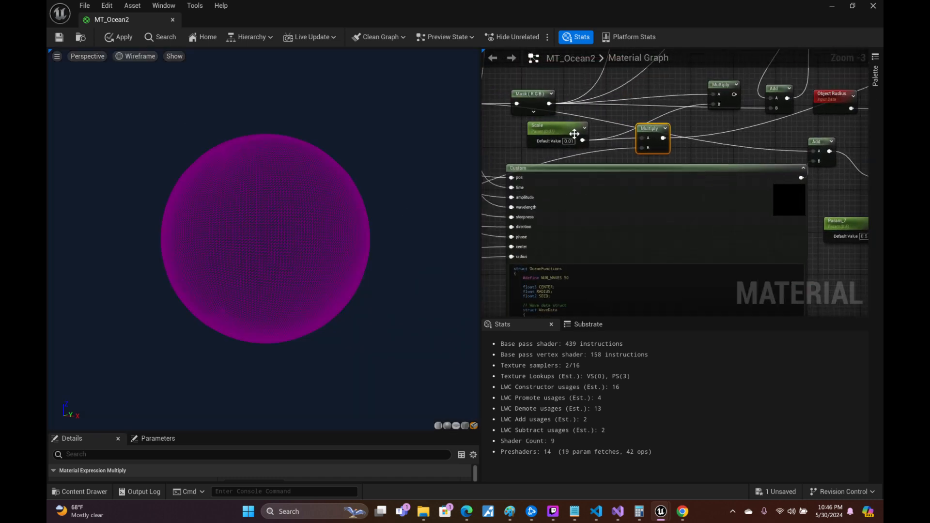
pyautogui.write('0.1')
pyautogui.press('Return')
pyautogui.moveTo(510, 512)
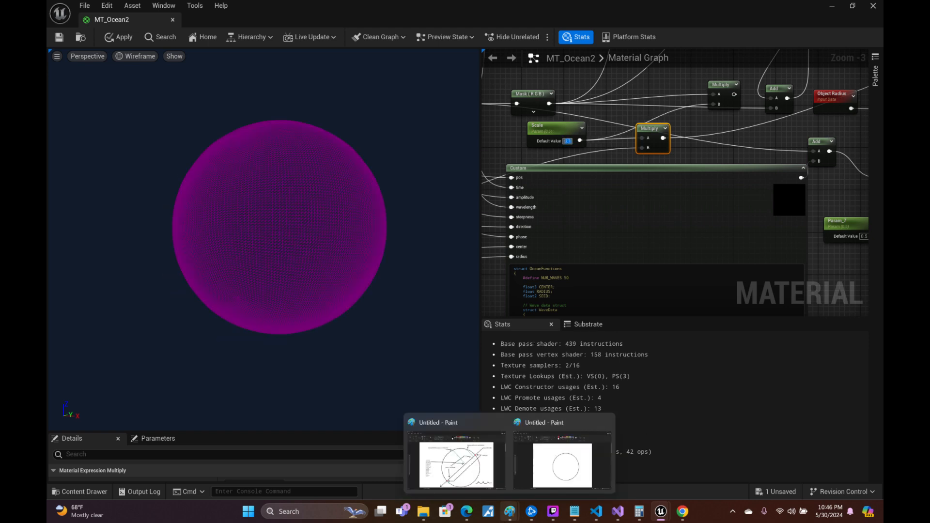
pyautogui.write('1')
pyautogui.press('Return')
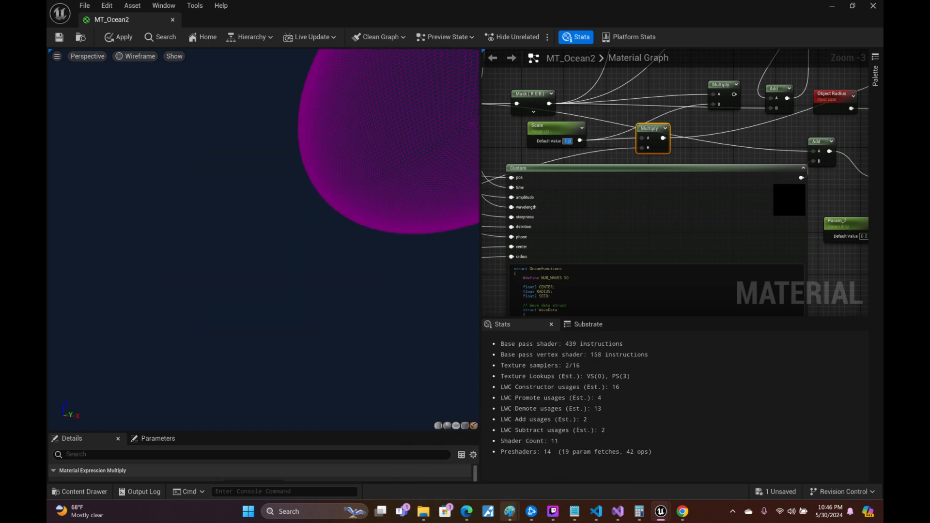
# - Reconnect the wave displacement directly to World Position Offset in place of the Scale-based Multiply node
pyautogui.click(583, 109)
pyautogui.moveTo(582, 109); pyautogui.dragTo(929, 19, button='right')
pyautogui.moveTo(854, 0); pyautogui.dragTo(571, 197, button='right')
pyautogui.moveTo(495, 192); pyautogui.dragTo(784, 146)
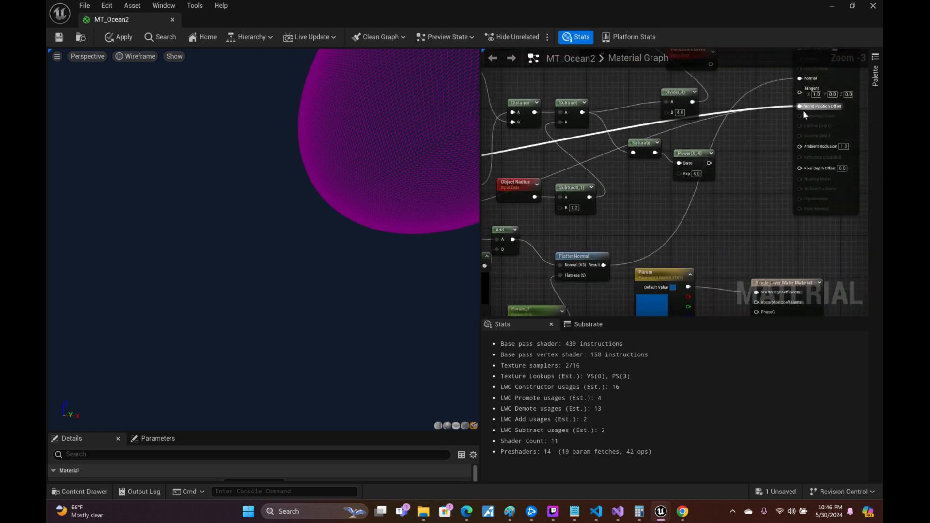
pyautogui.moveTo(803, 109); pyautogui.dragTo(803, 108)
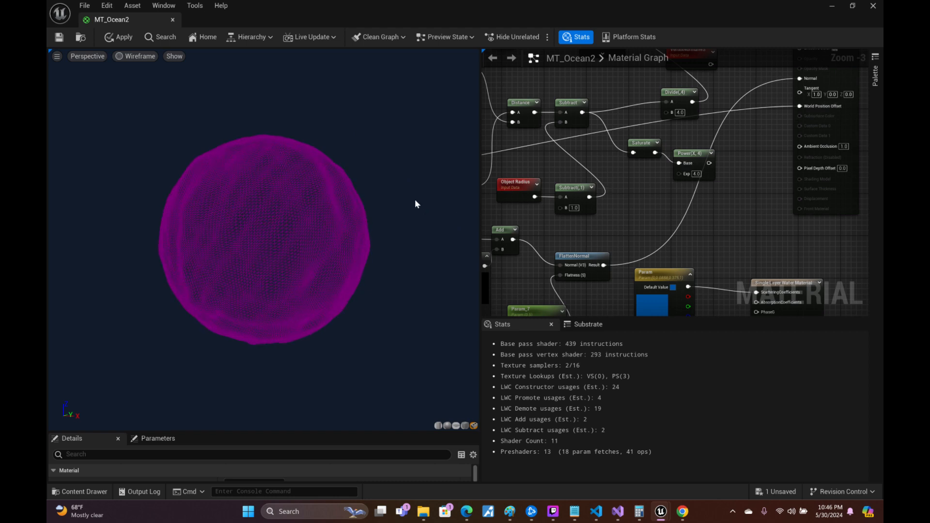
# - Move the top MakeFloat2 node of AmpRange/WavRange clear of the others and add a Multiply node fed by its result
pyautogui.moveTo(562, 219); pyautogui.dragTo(860, 156, button='right')
pyautogui.moveTo(678, 193); pyautogui.dragTo(725, 231, button='right')
pyautogui.moveTo(747, 167); pyautogui.dragTo(654, 175, button='right')
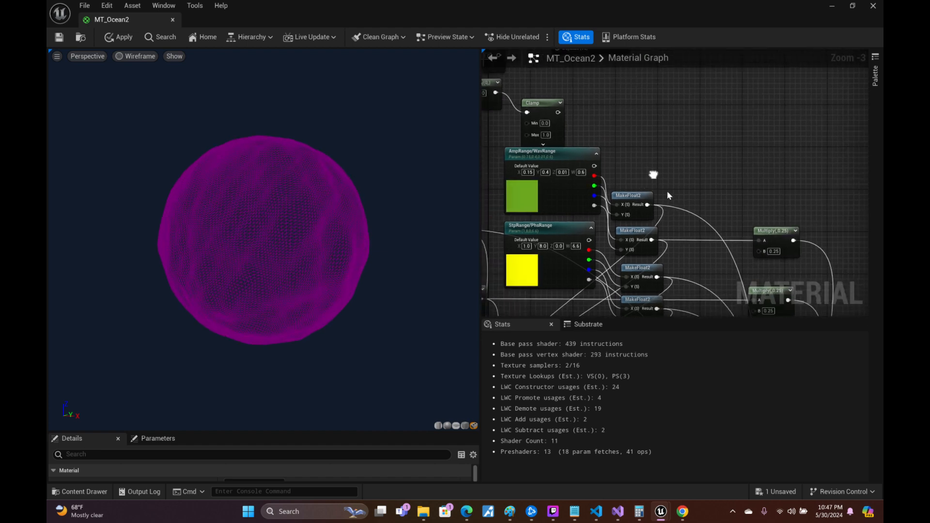
pyautogui.moveTo(635, 193); pyautogui.dragTo(648, 170)
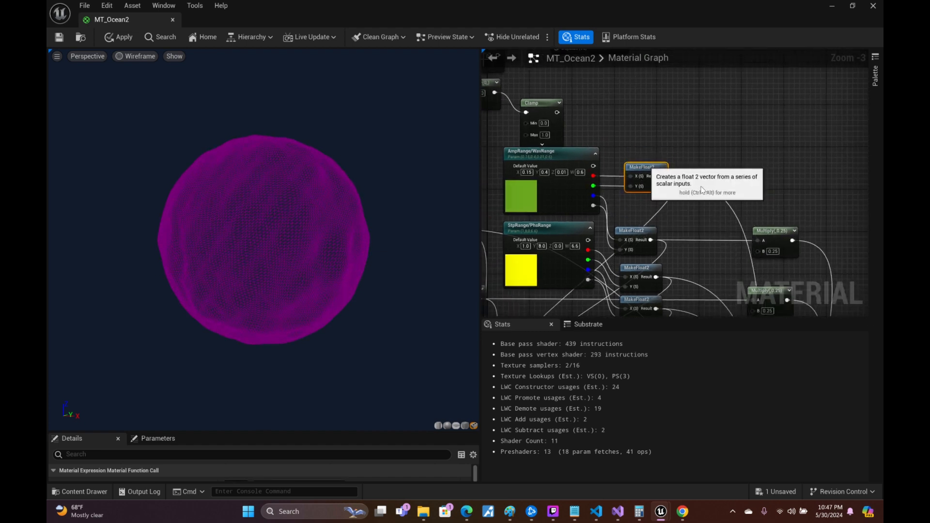
pyautogui.moveTo(665, 176); pyautogui.dragTo(710, 139)
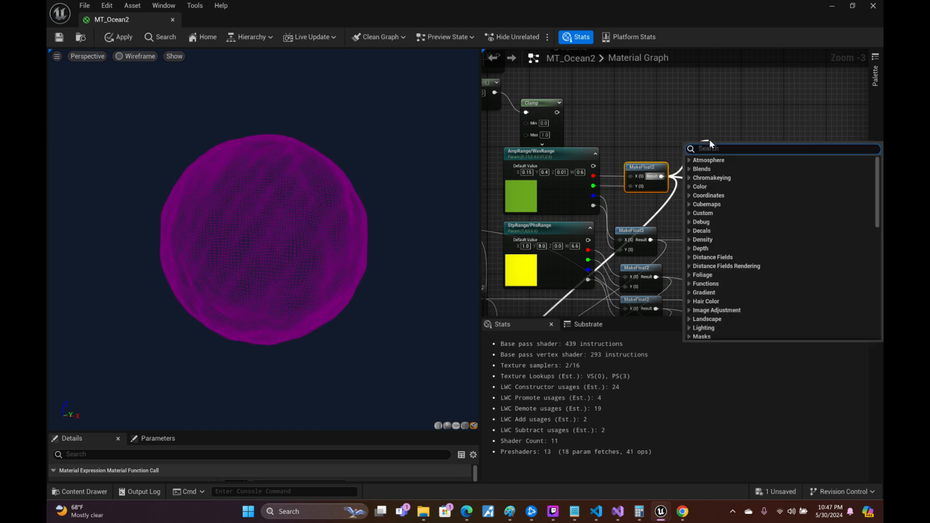
pyautogui.write('multiply')
pyautogui.press('Return')
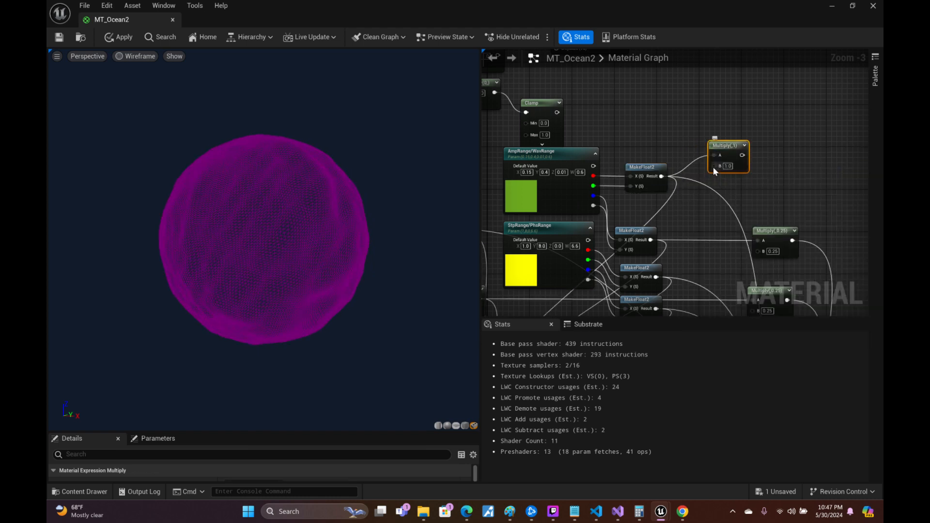
# - Add an Object Radius node above MakeFloat2 and feed it into the new Multiply node's B input
pyautogui.moveTo(658, 110); pyautogui.dragTo(658, 106)
pyautogui.write('objec')
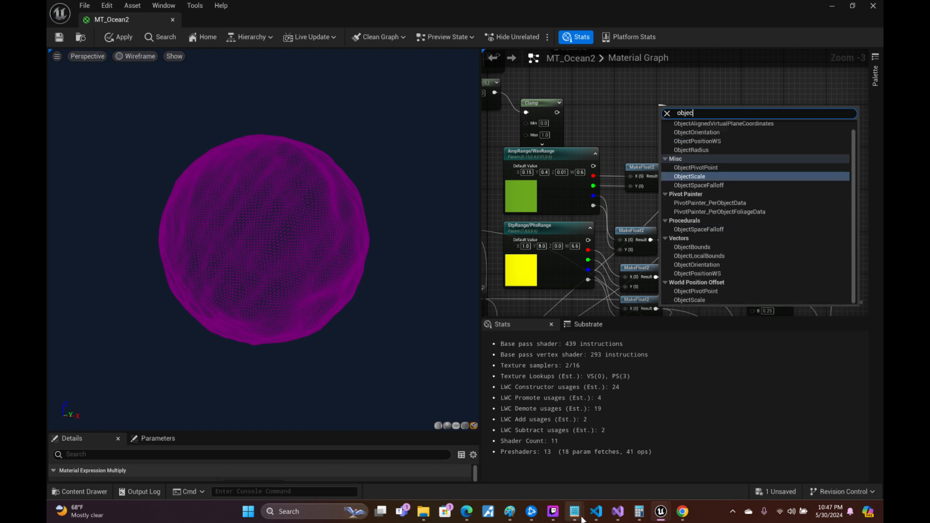
pyautogui.write('tr')
pyautogui.press('Return')
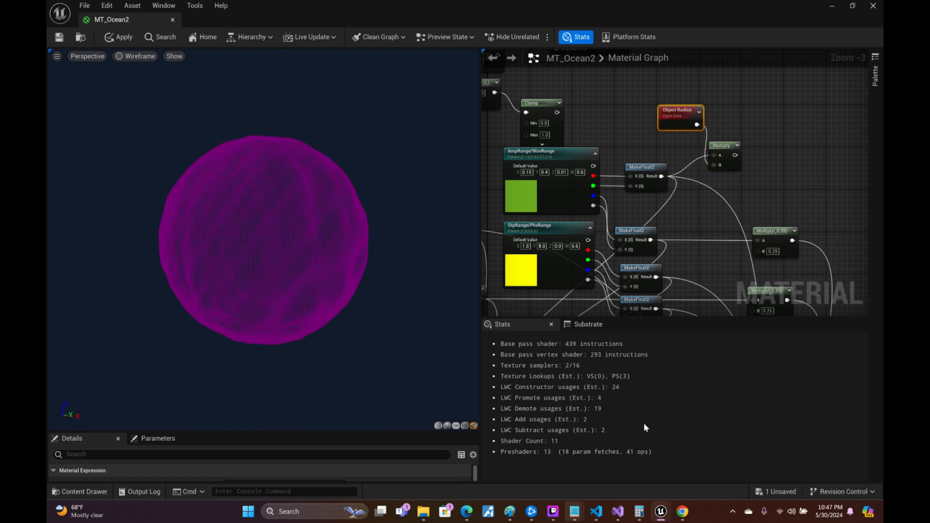
# - Reroute the top MakeFloat2's outgoing connections through the new Multiply node, reconnect MakeFloat2 to its A input, and tidy the nodes
pyautogui.moveTo(693, 182); pyautogui.dragTo(654, 168, button='right')
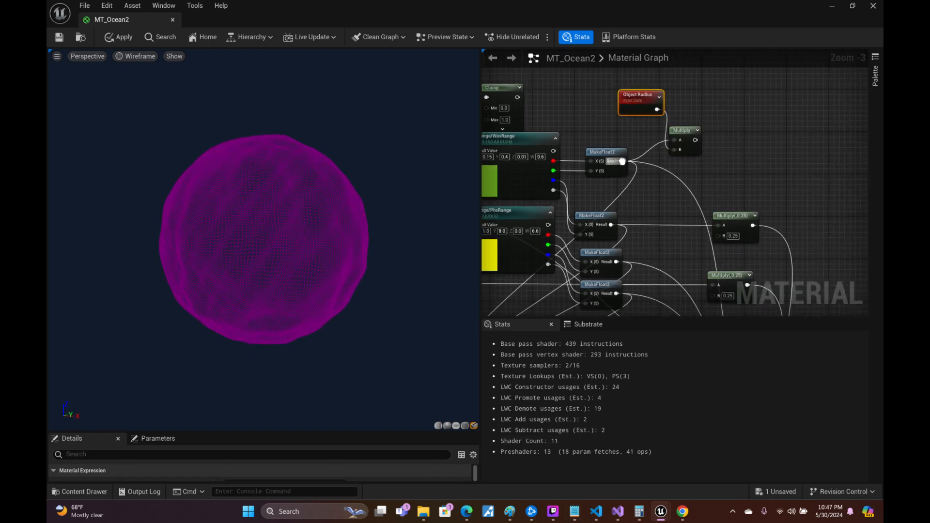
pyautogui.keyDown('ctrl'); pyautogui.moveTo(622, 162); pyautogui.dragTo(702, 141); pyautogui.keyUp('ctrl')
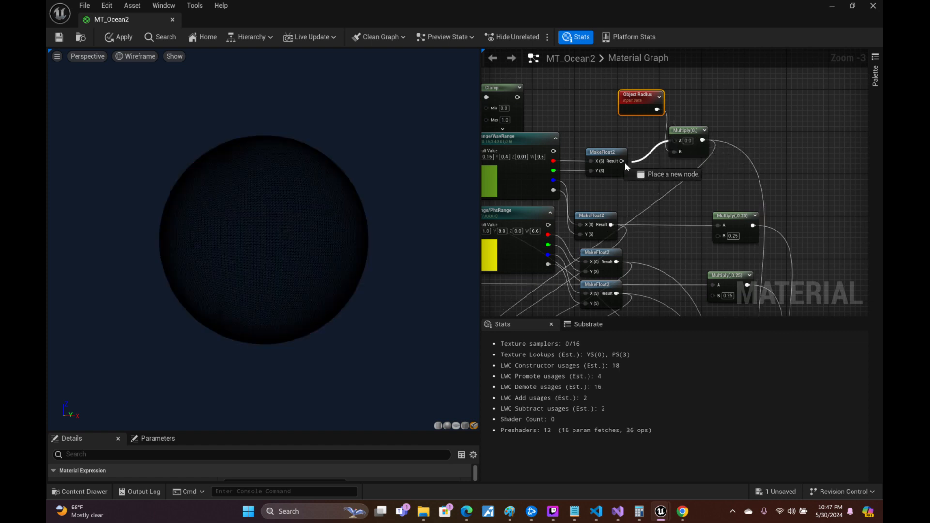
pyautogui.moveTo(624, 162); pyautogui.dragTo(622, 160)
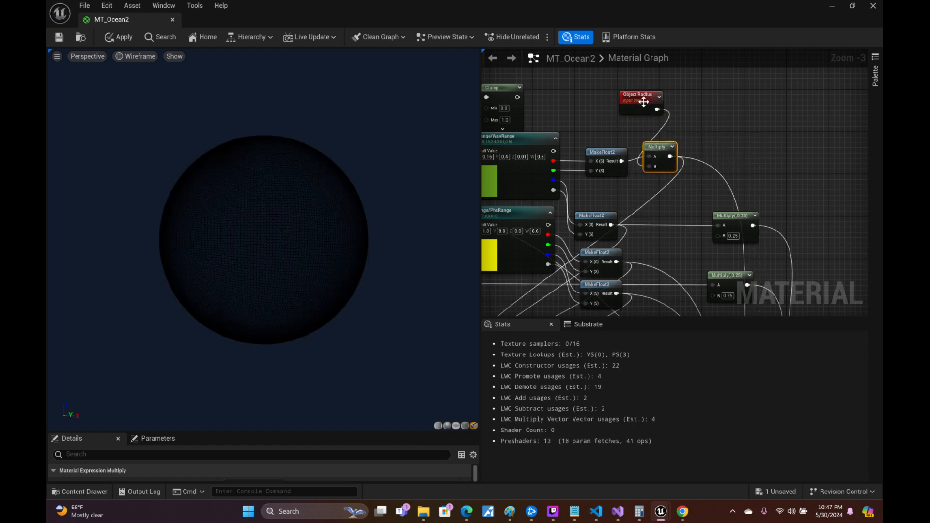
pyautogui.moveTo(632, 106); pyautogui.dragTo(625, 110)
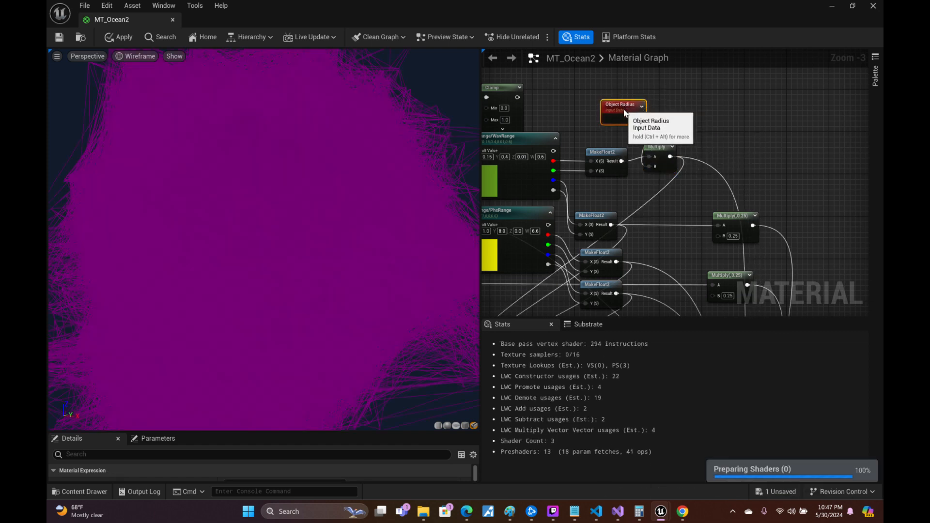
# - Insert a Multiply node with a factor of 0.01 between Object Radius and the amplitude Multiply node's B input
pyautogui.moveTo(559, 125); pyautogui.dragTo(722, 119, button='right')
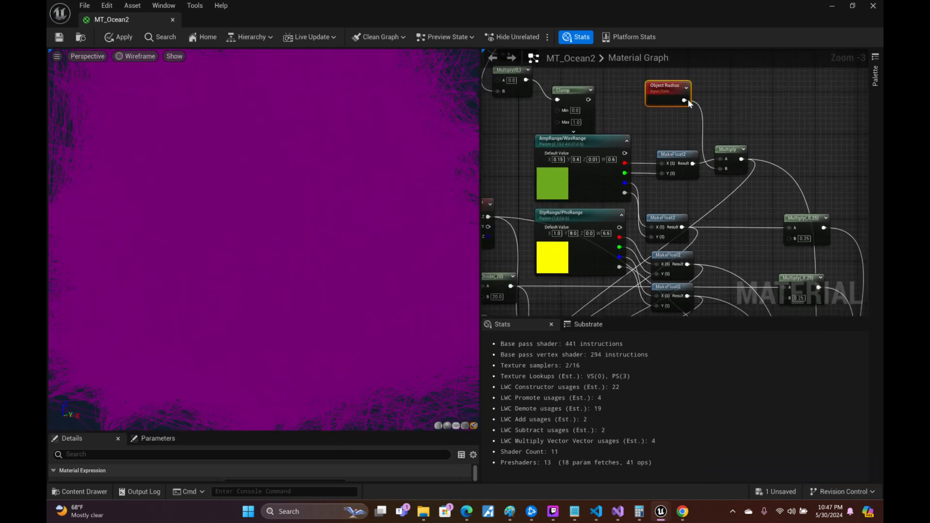
pyautogui.moveTo(733, 87); pyautogui.dragTo(733, 87)
pyautogui.write('*')
pyautogui.press('Return')
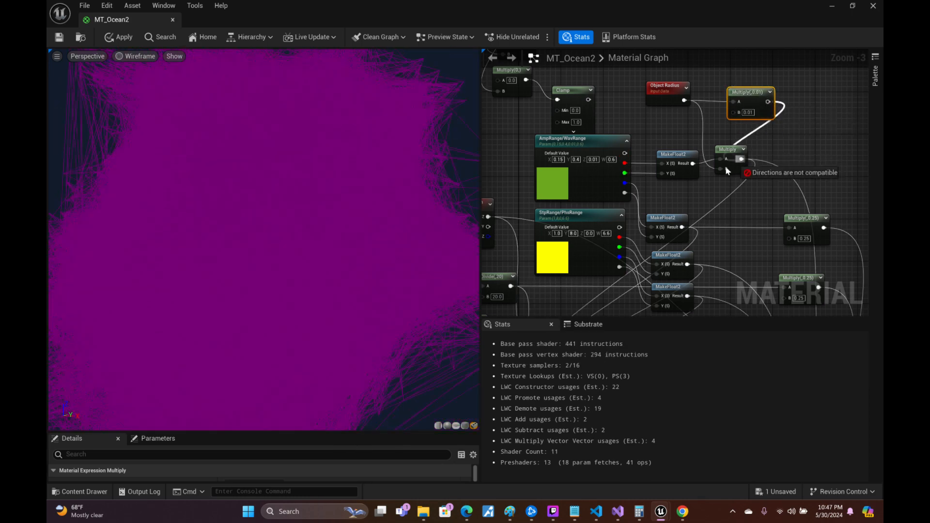
pyautogui.moveTo(722, 168); pyautogui.dragTo(724, 170)
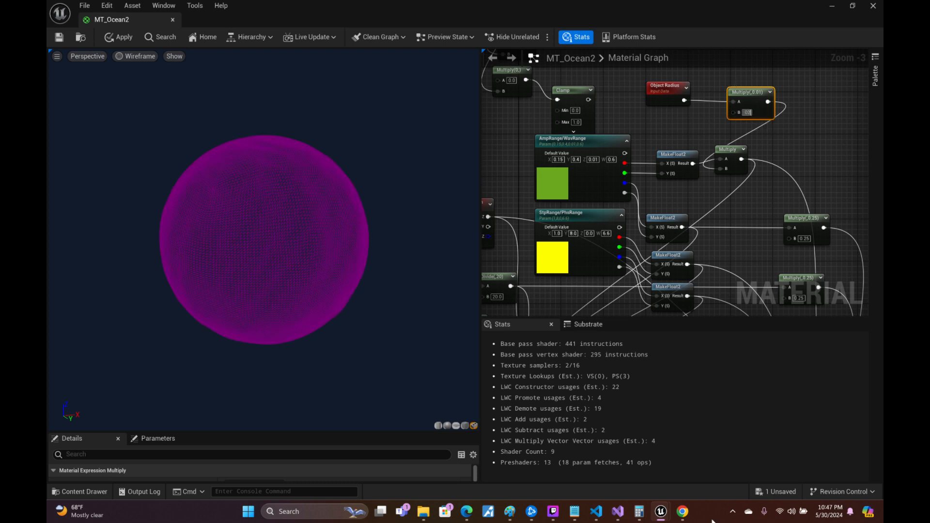
# - Try 0.02 and settle on 0.04 as the Object Radius factor, inspecting the waves in wireframe and Lit view modes
pyautogui.press('Return')
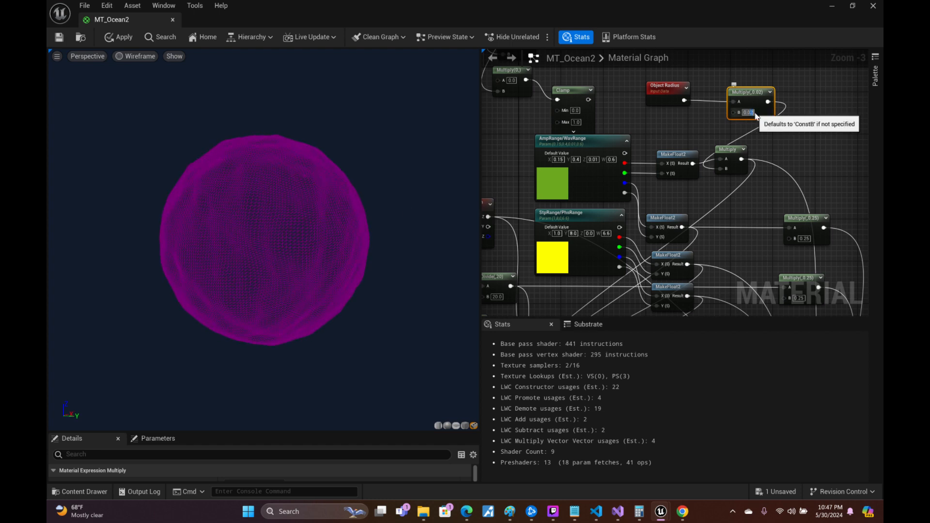
pyautogui.write('0.04')
pyautogui.press('Return')
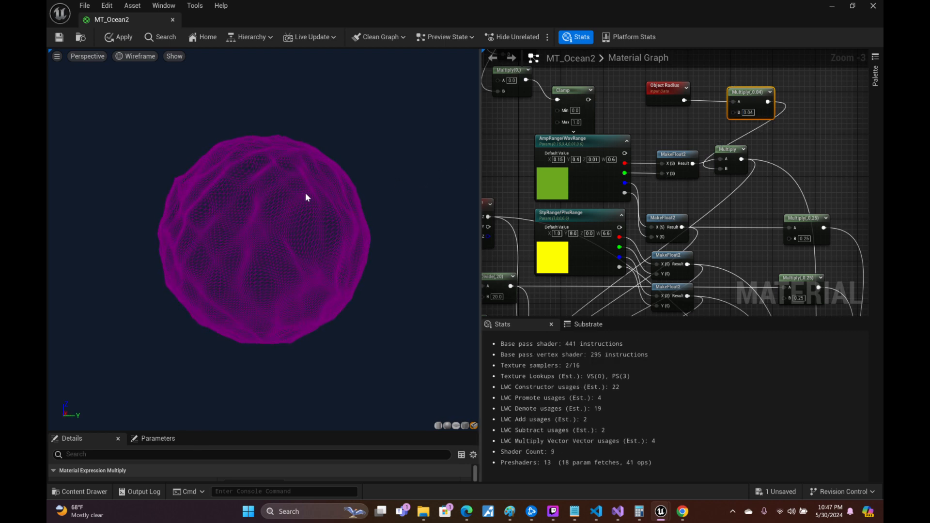
pyautogui.moveTo(277, 182); pyautogui.dragTo(277, 204, button='right')
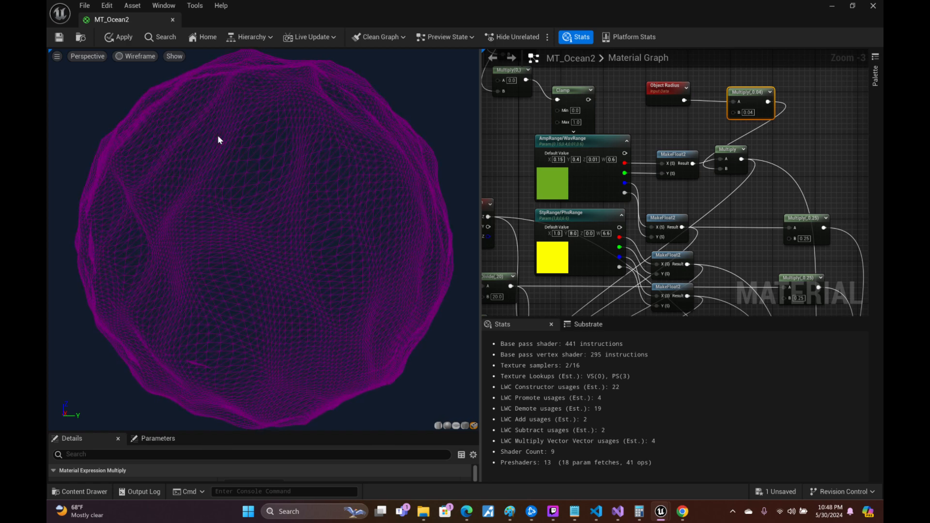
pyautogui.click(141, 56)
pyautogui.click(160, 93)
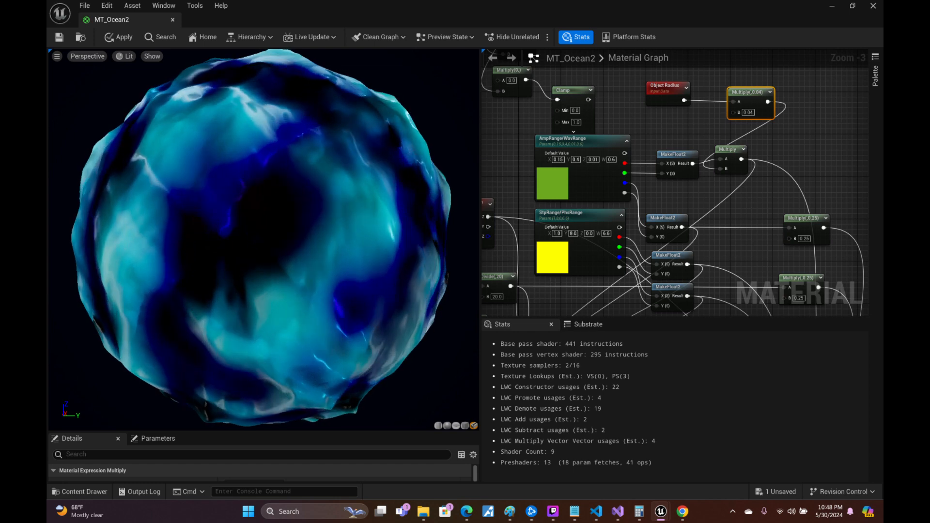
# - Try 0.75 and settle on 0.9 for the FlattenNormal node's flatness parameter, comparing the wave shading on the preview
pyautogui.moveTo(780, 261); pyautogui.dragTo(521, 33, button='right')
pyautogui.moveTo(712, 99); pyautogui.dragTo(593, 225, button='right')
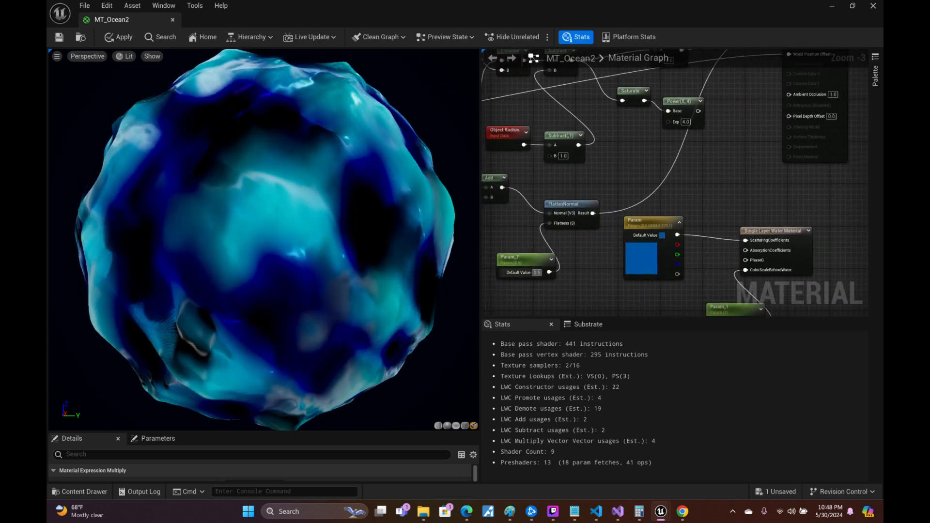
pyautogui.click(537, 272)
pyautogui.write('0.75')
pyautogui.press('Return')
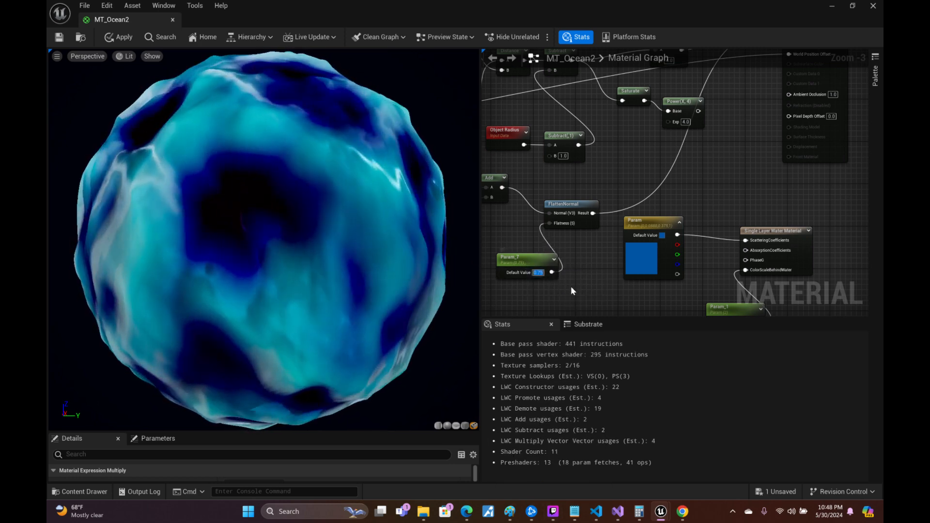
pyautogui.write('.9')
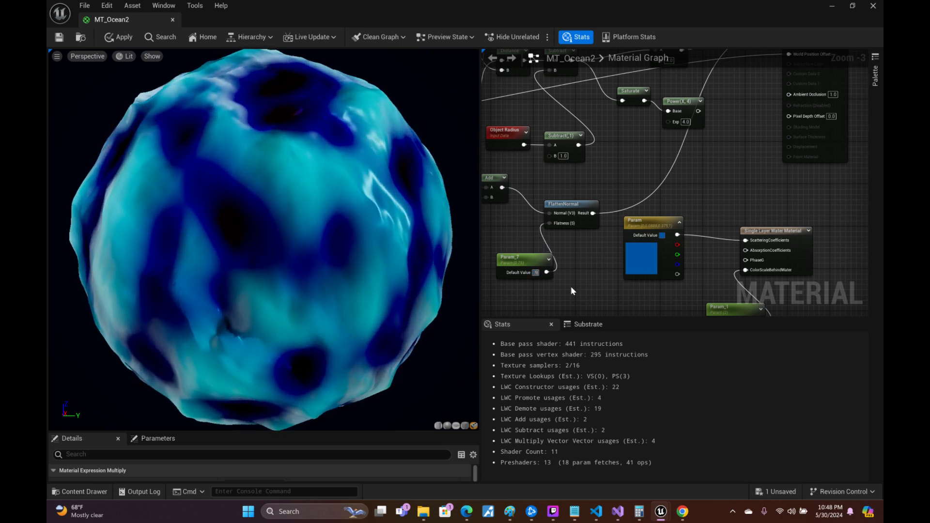
# - Set the FlattenNormal node's flatness parameter to 0.8 and save the material
pyautogui.press('Return')
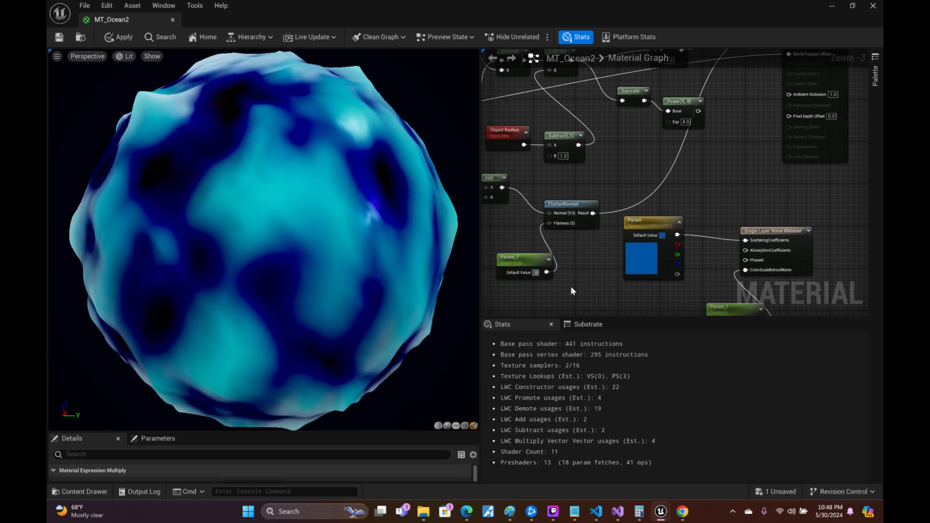
pyautogui.press('Return')
pyautogui.moveTo(310, 101); pyautogui.dragTo(292, 114)
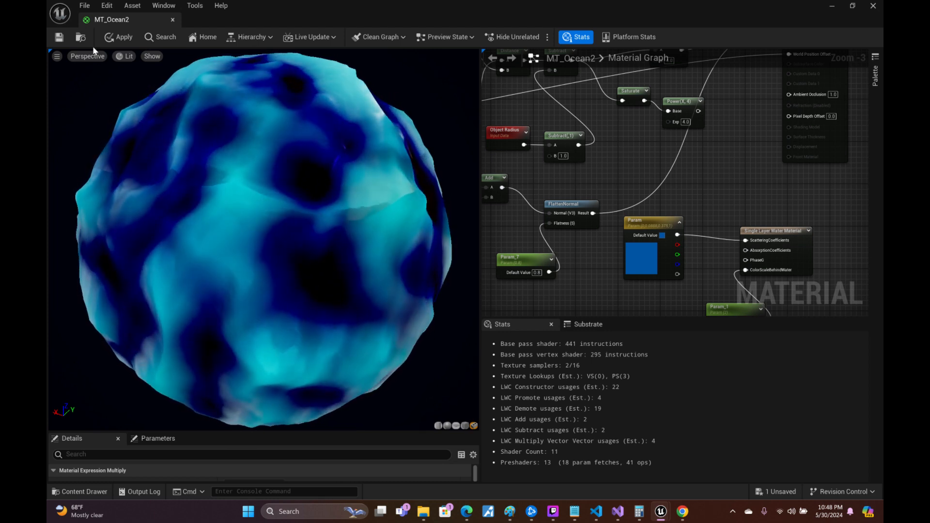
pyautogui.click(59, 37)
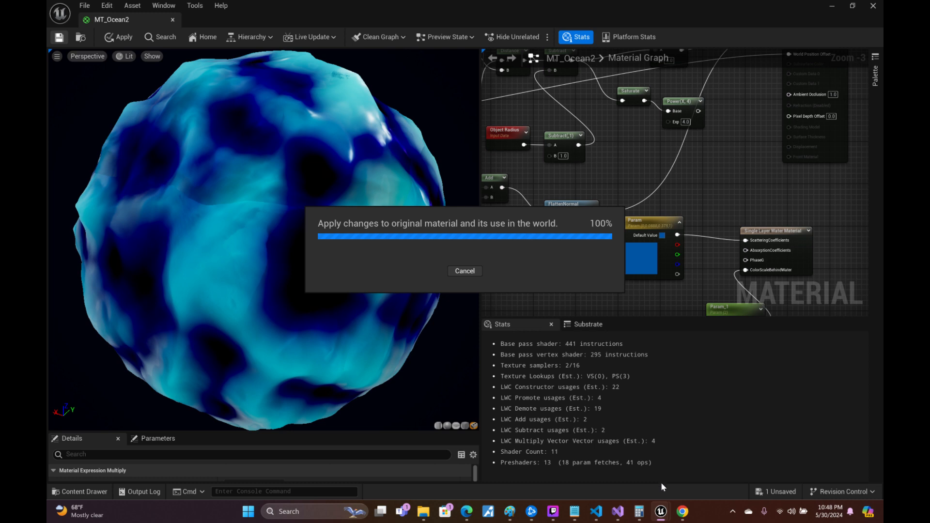
# - Switch to Twitch Studio to check the stream and return to the material editor
pyautogui.click(555, 513)
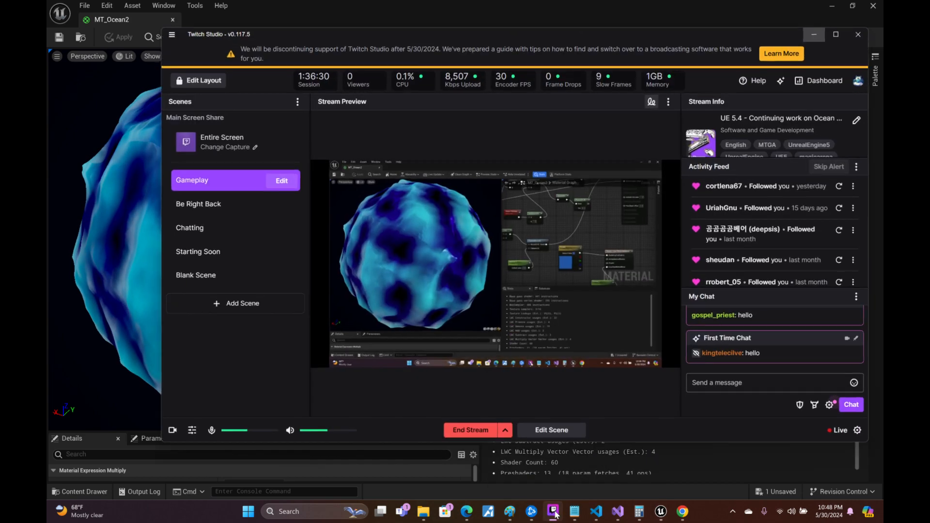
pyautogui.click(556, 513)
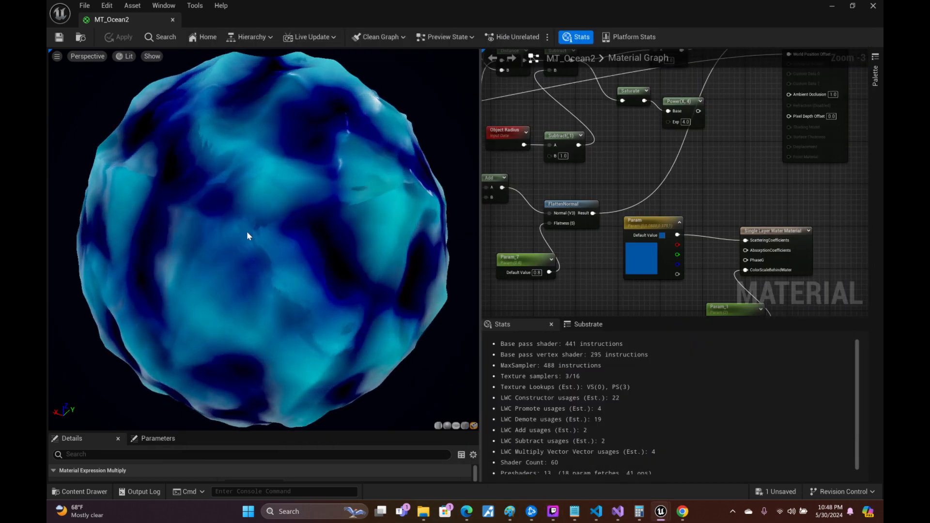
# - Examine the wave shading and highlights from all around the preview sphere, along with the MT_Ocean2 result node's inputs
pyautogui.moveTo(246, 232); pyautogui.dragTo(315, 254)
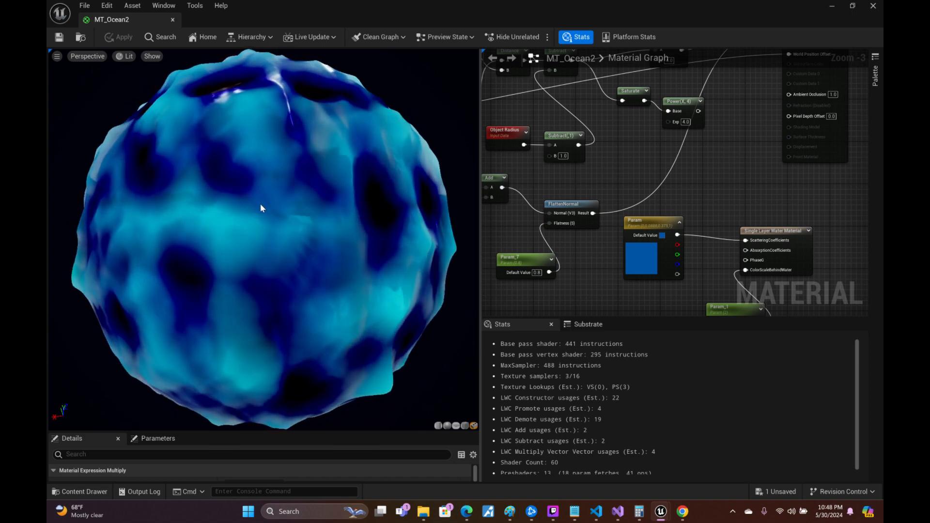
pyautogui.moveTo(260, 208); pyautogui.dragTo(382, 247)
pyautogui.moveTo(283, 199); pyautogui.dragTo(310, 216)
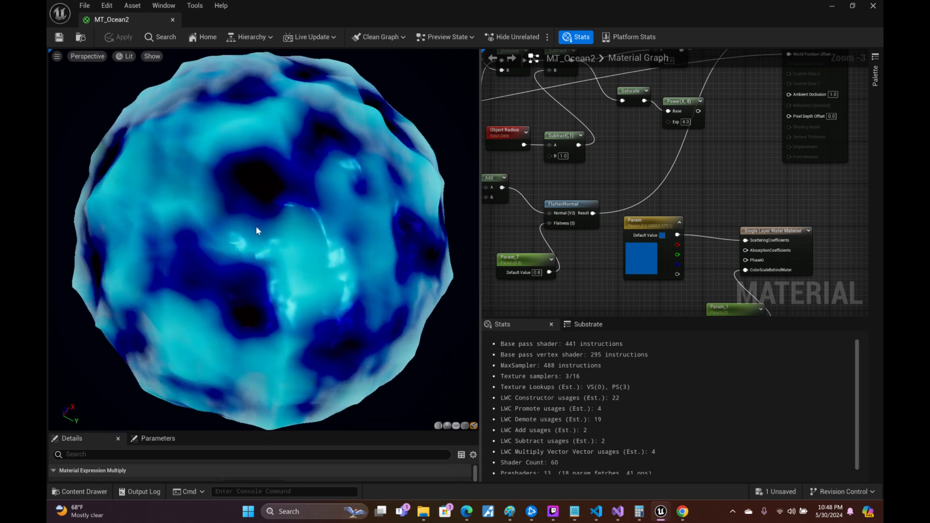
pyautogui.moveTo(264, 234)
pyautogui.mouseDown(button='right')
pyautogui.moveTo(263, 271)
pyautogui.moveTo(263, 227)
pyautogui.mouseUp(button='right')
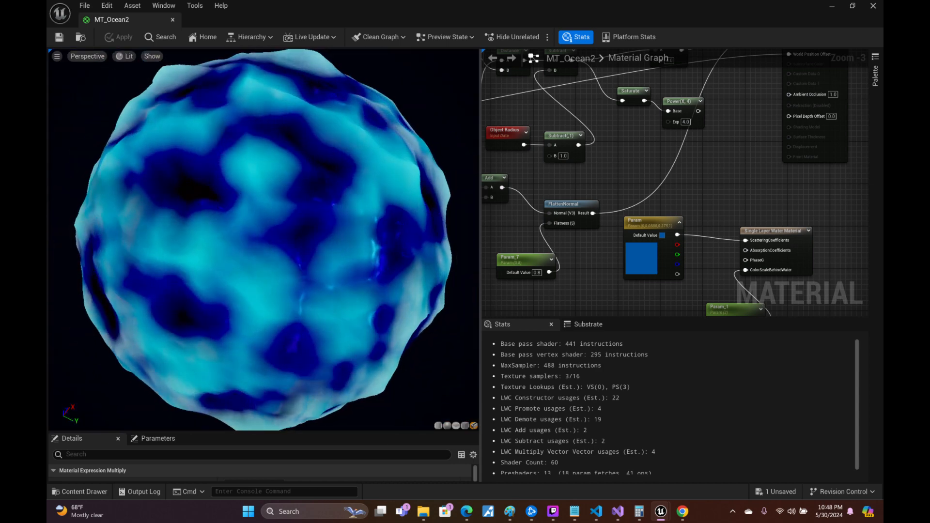
pyautogui.moveTo(264, 235); pyautogui.dragTo(279, 203)
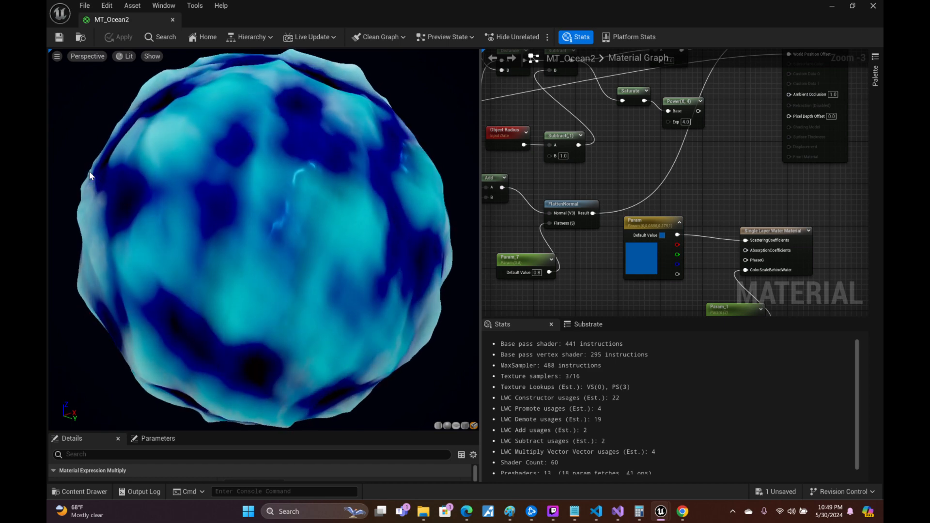
pyautogui.moveTo(397, 207); pyautogui.dragTo(317, 207)
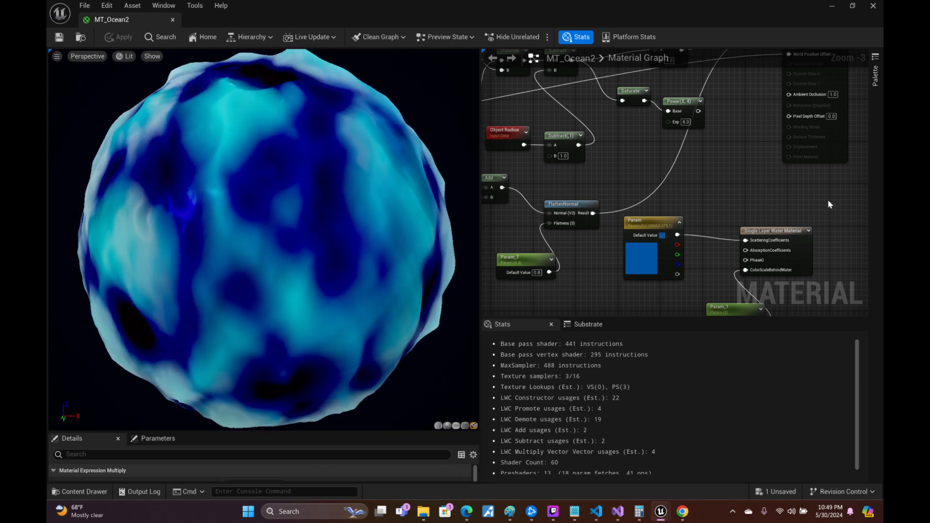
pyautogui.moveTo(827, 199); pyautogui.dragTo(658, 198, button='right')
pyautogui.moveTo(658, 198); pyautogui.dragTo(684, 187)
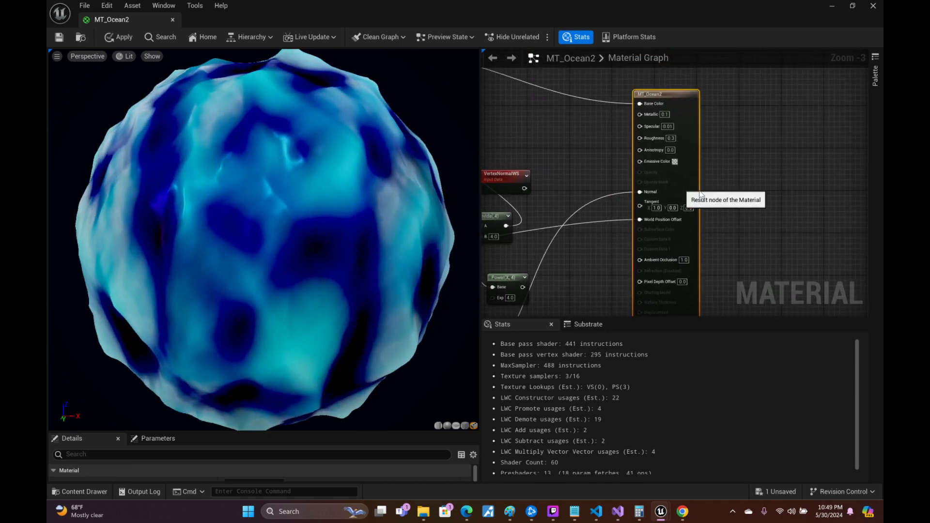
pyautogui.moveTo(609, 267); pyautogui.dragTo(630, 268, button='right')
pyautogui.moveTo(364, 190); pyautogui.dragTo(326, 199)
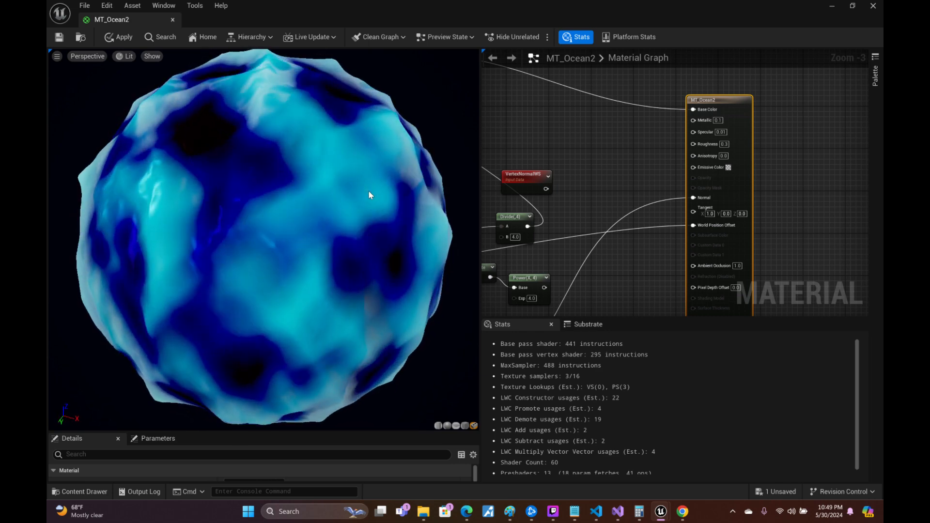
pyautogui.moveTo(393, 159); pyautogui.dragTo(470, 162)
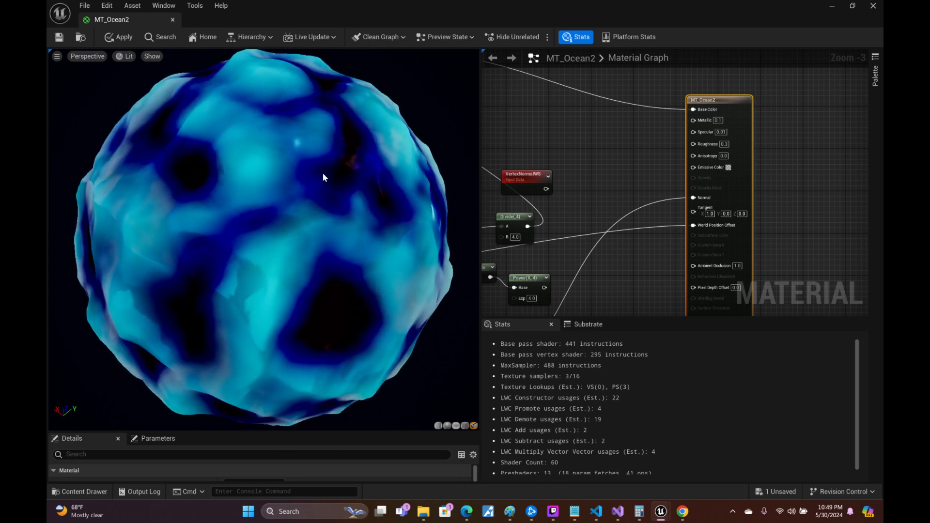
pyautogui.moveTo(280, 213); pyautogui.dragTo(335, 187)
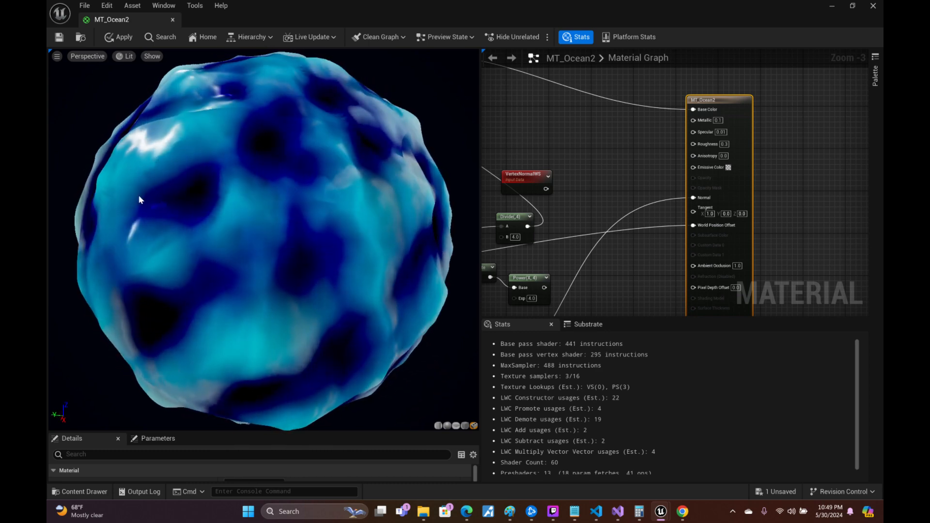
pyautogui.moveTo(159, 194); pyautogui.dragTo(179, 194)
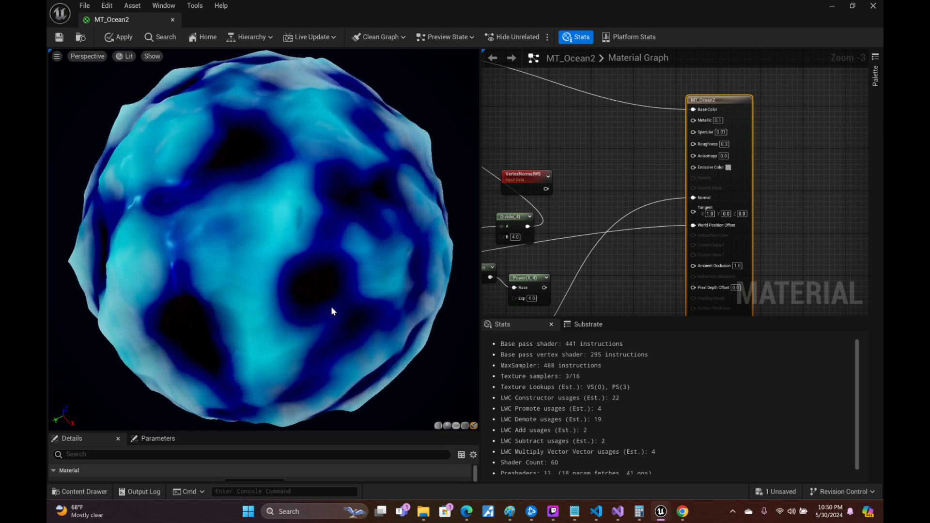
pyautogui.moveTo(237, 169); pyautogui.dragTo(335, 170)
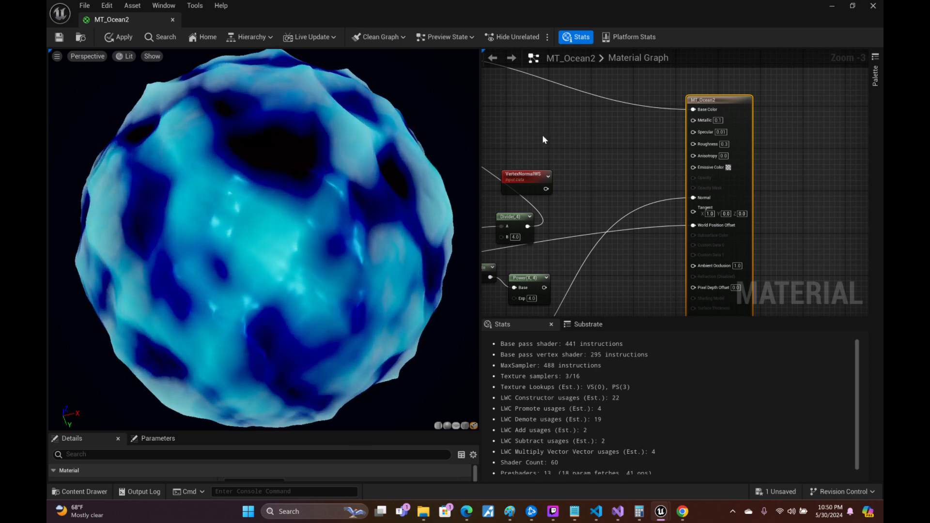
# - Move the unconnected VertexNormalWS node away from its neighbours and delete it
pyautogui.moveTo(536, 175); pyautogui.dragTo(568, 122)
pyautogui.moveTo(636, 197); pyautogui.dragTo(707, 231, button='right')
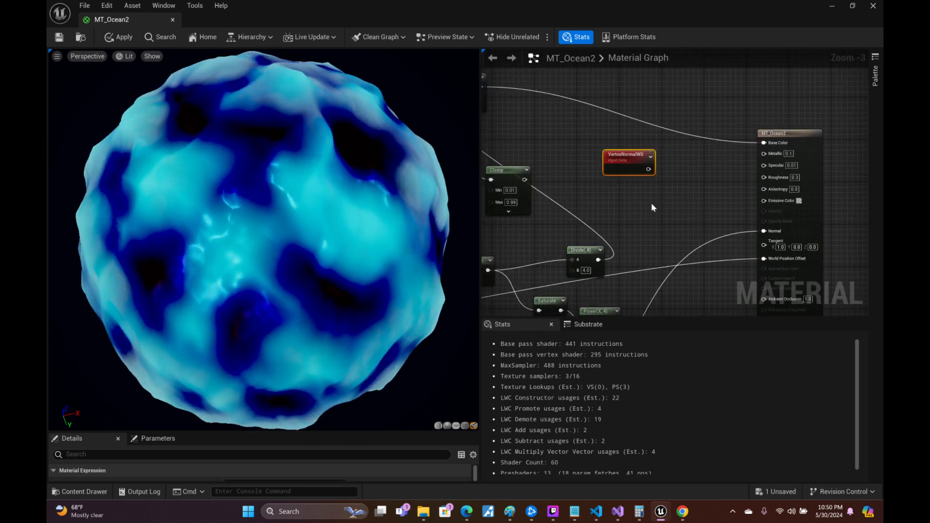
pyautogui.press('Delete')
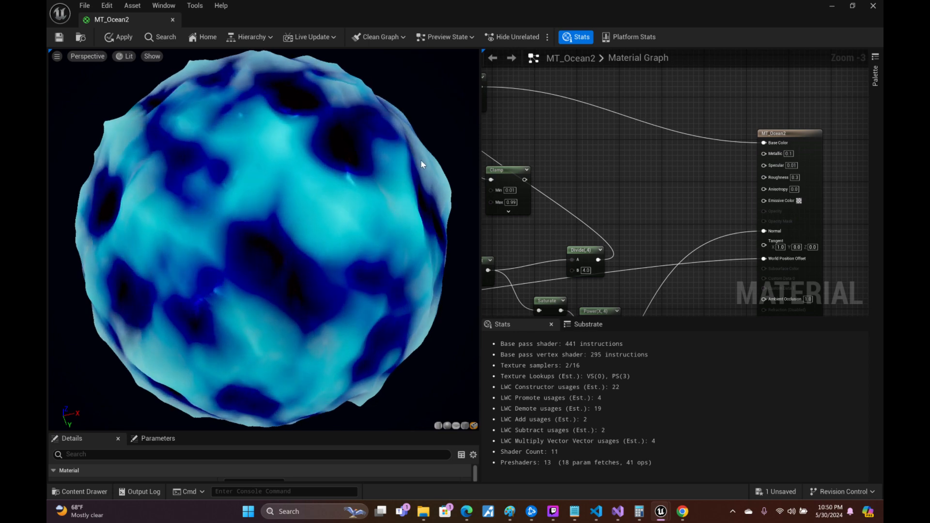
# - Set the B value of the Subtract node fed by Object Radius to 1.5
pyautogui.moveTo(577, 206); pyautogui.dragTo(801, 70, button='right')
pyautogui.click(691, 235)
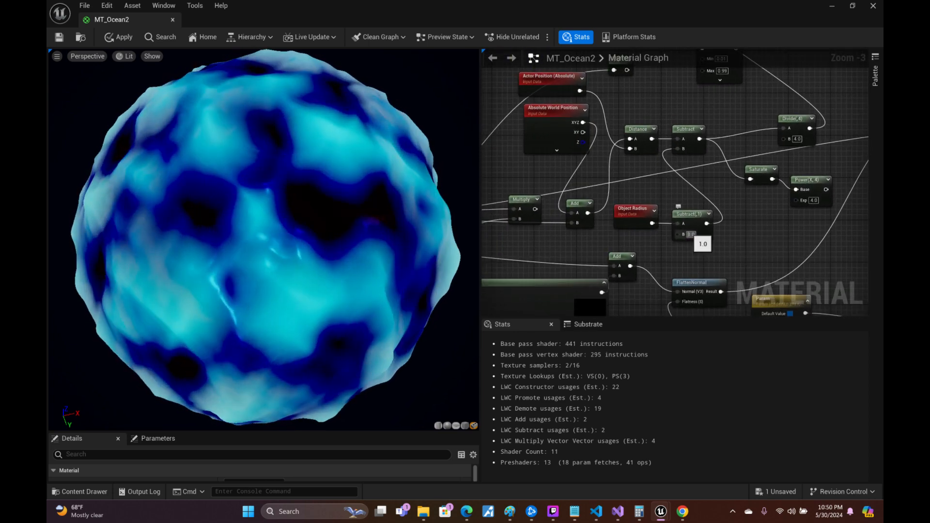
pyautogui.write('1.5')
pyautogui.press('Return')
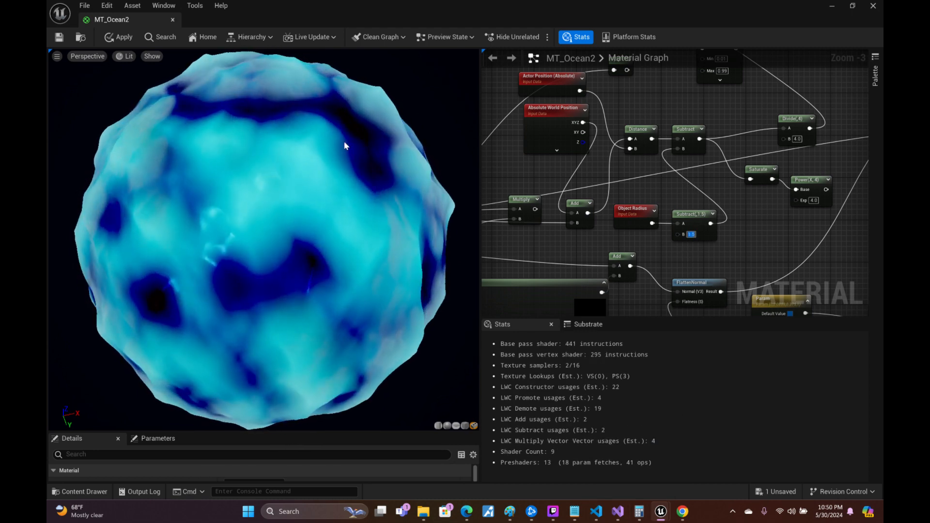
# - Darken the Param_2 wave colour from cyan to a medium blue, about hex sRGB 0052C1FF with a value of 0.533
pyautogui.moveTo(628, 104); pyautogui.dragTo(709, 315, button='right')
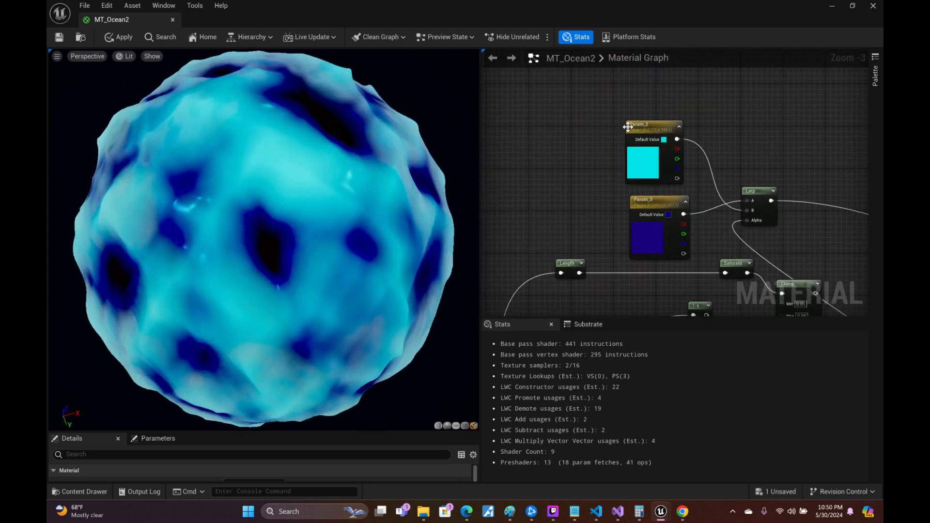
pyautogui.doubleClick(645, 167)
pyautogui.moveTo(789, 273); pyautogui.dragTo(790, 280)
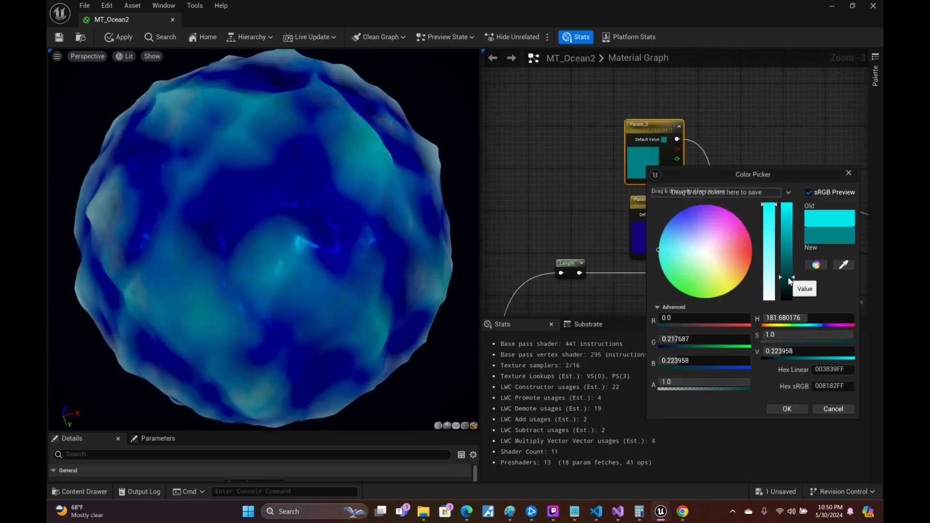
pyautogui.click(789, 249)
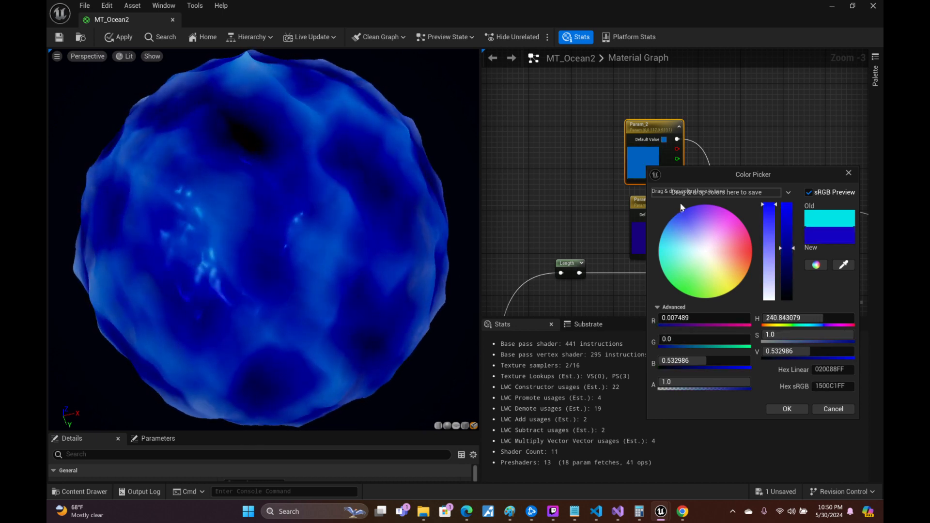
pyautogui.moveTo(684, 216)
pyautogui.mouseDown()
pyautogui.moveTo(671, 213)
pyautogui.moveTo(679, 220)
pyautogui.mouseUp()
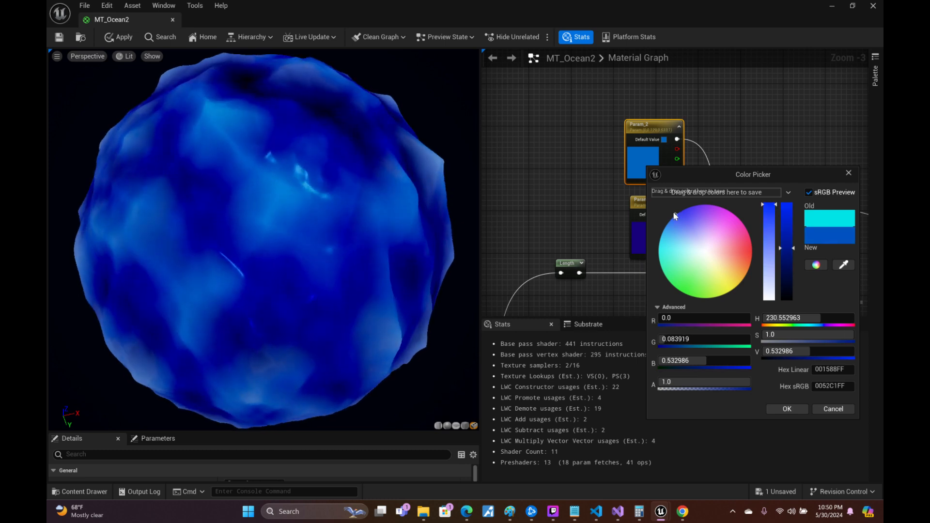
pyautogui.click(787, 409)
# - Brighten the Param_3 colour to hex sRGB 1C00ACFF, checking the blend around the preview sphere before accepting it
pyautogui.doubleClick(654, 234)
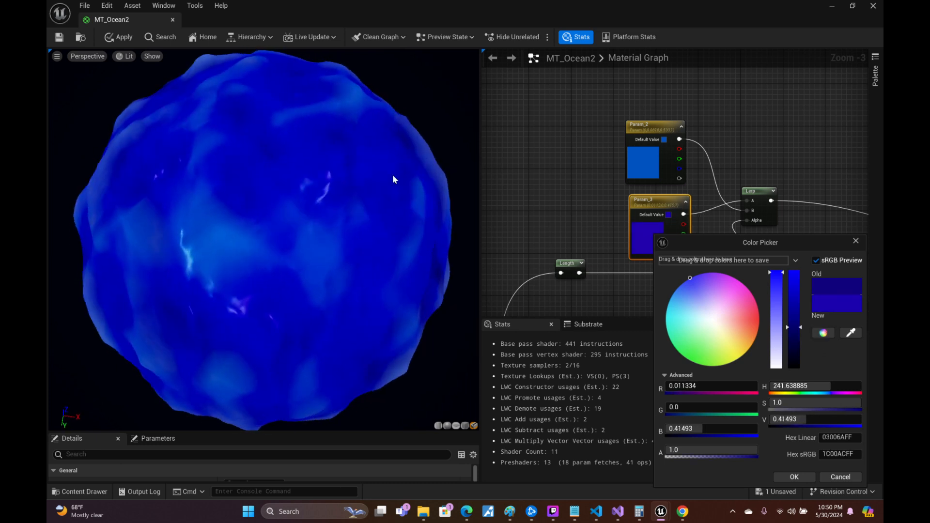
pyautogui.moveTo(394, 136); pyautogui.dragTo(315, 138)
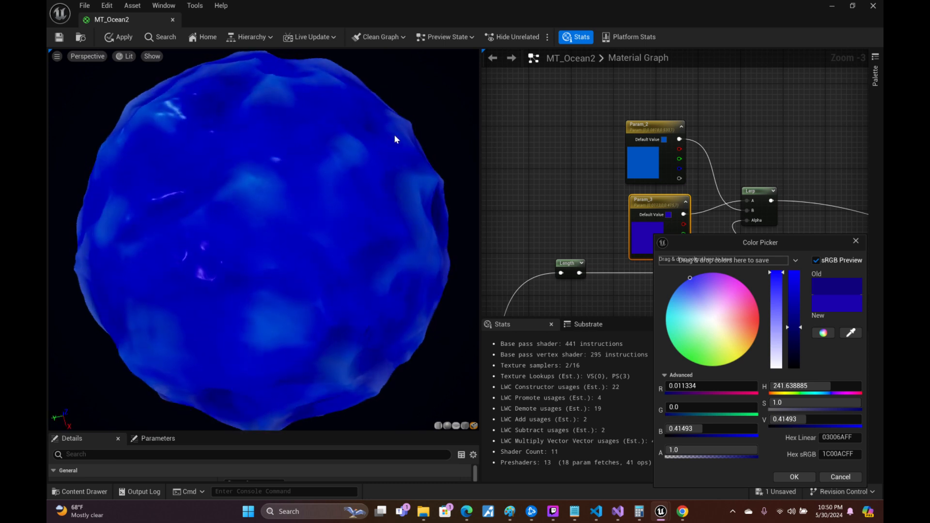
pyautogui.moveTo(410, 168); pyautogui.dragTo(412, 116)
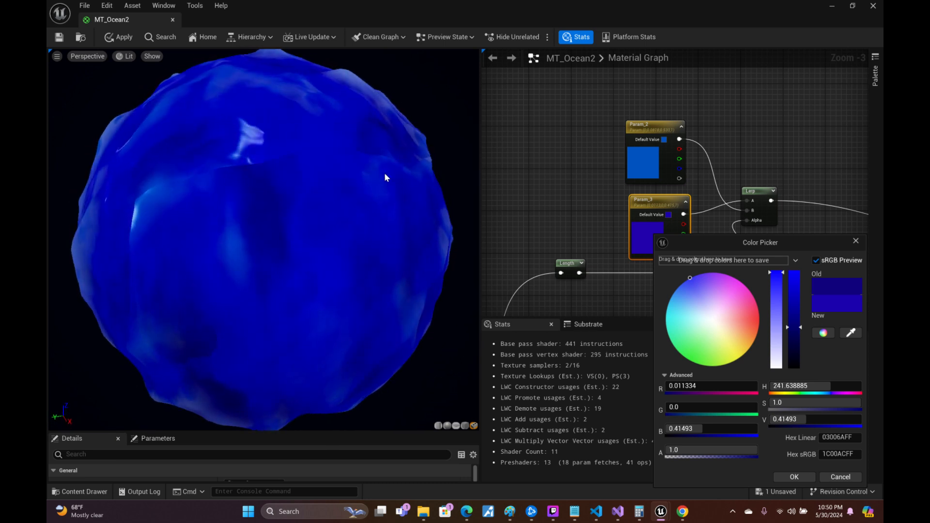
pyautogui.moveTo(384, 174); pyautogui.dragTo(410, 173)
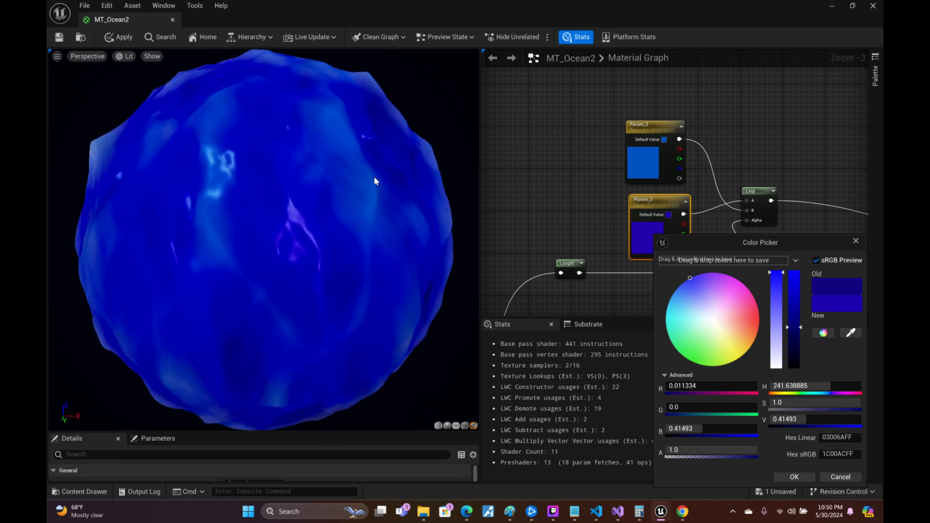
pyautogui.moveTo(330, 200); pyautogui.dragTo(383, 200)
pyautogui.moveTo(300, 154); pyautogui.dragTo(364, 187)
pyautogui.moveTo(254, 179); pyautogui.dragTo(325, 180)
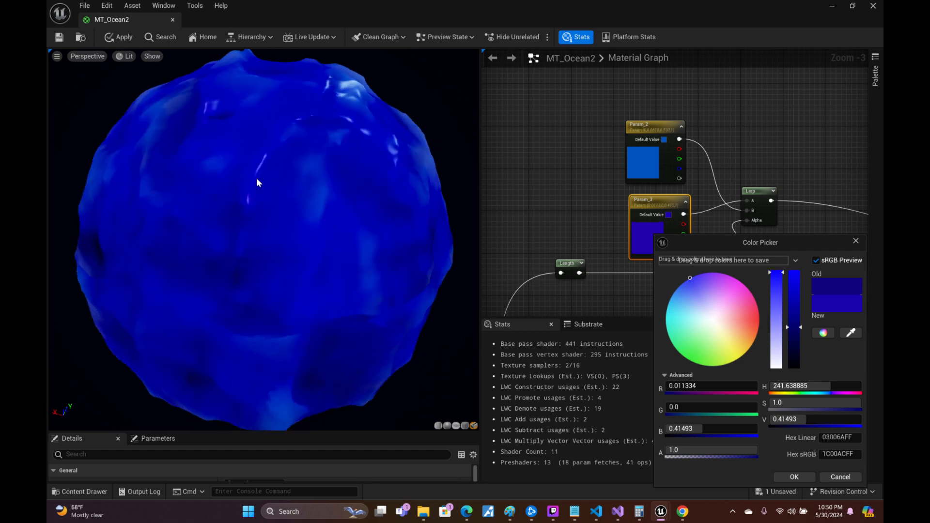
pyautogui.click(794, 476)
# - Save the material with its new blue colours and inspect the waves from several angles around the preview sphere
pyautogui.moveTo(294, 179); pyautogui.dragTo(334, 194)
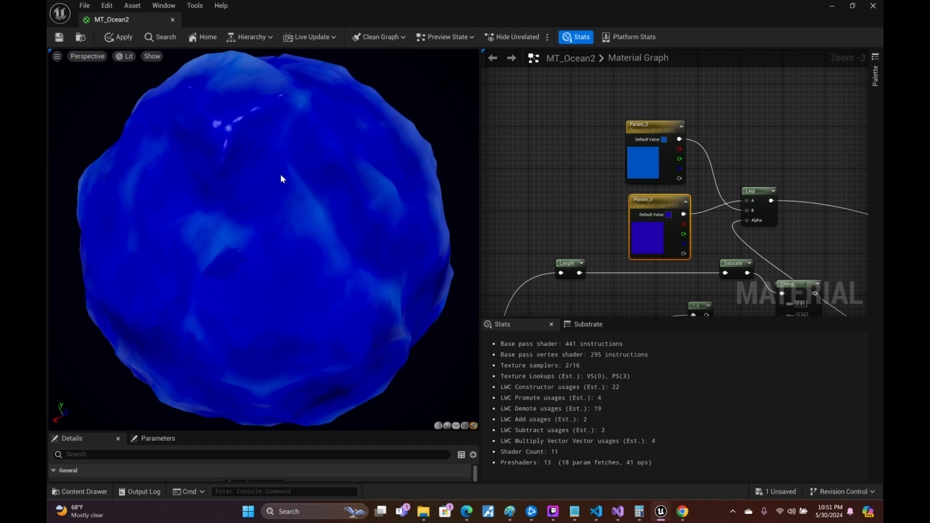
pyautogui.moveTo(282, 175); pyautogui.dragTo(274, 184)
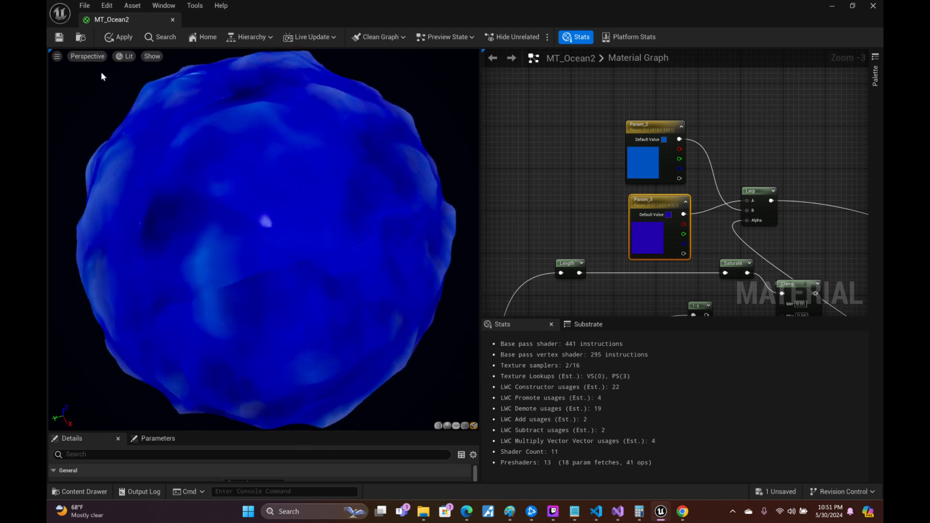
pyautogui.click(60, 39)
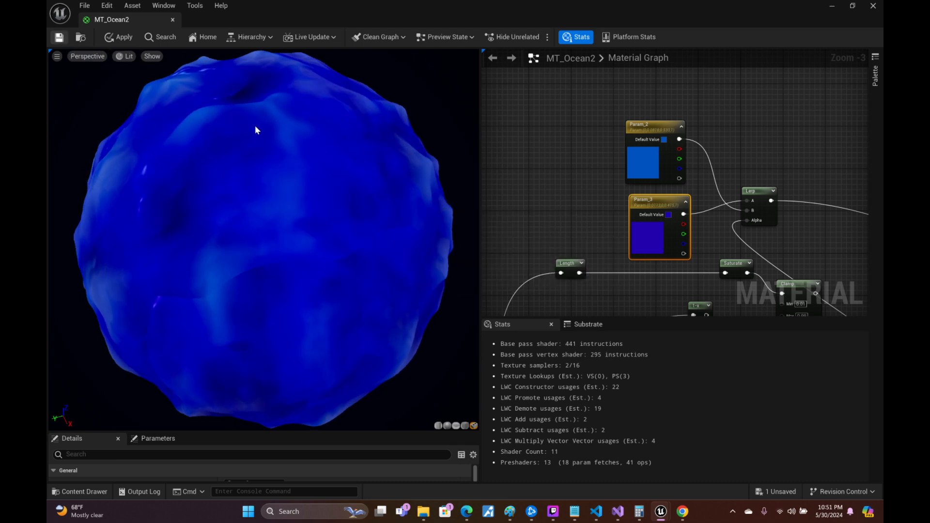
pyautogui.moveTo(255, 127); pyautogui.dragTo(397, 131)
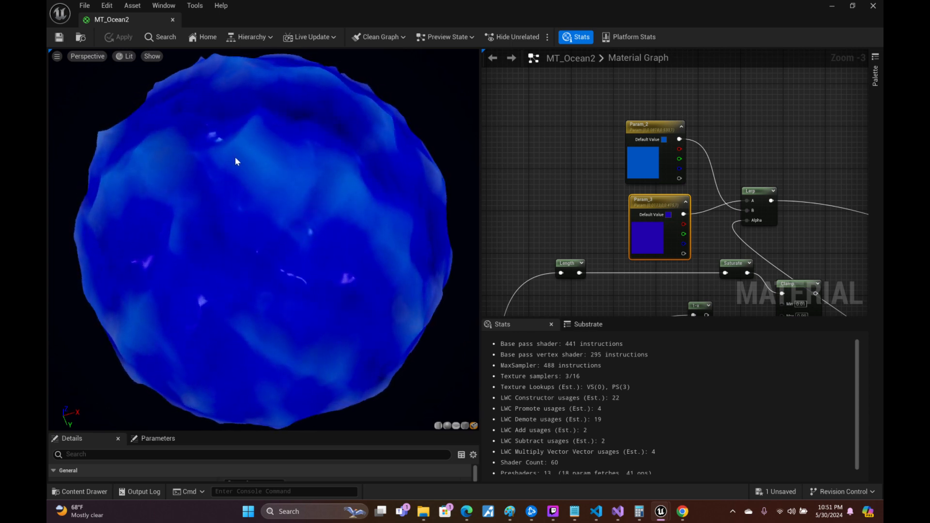
pyautogui.moveTo(237, 228); pyautogui.dragTo(334, 201)
pyautogui.moveTo(176, 256); pyautogui.dragTo(228, 243)
pyautogui.moveTo(303, 338); pyautogui.dragTo(307, 388)
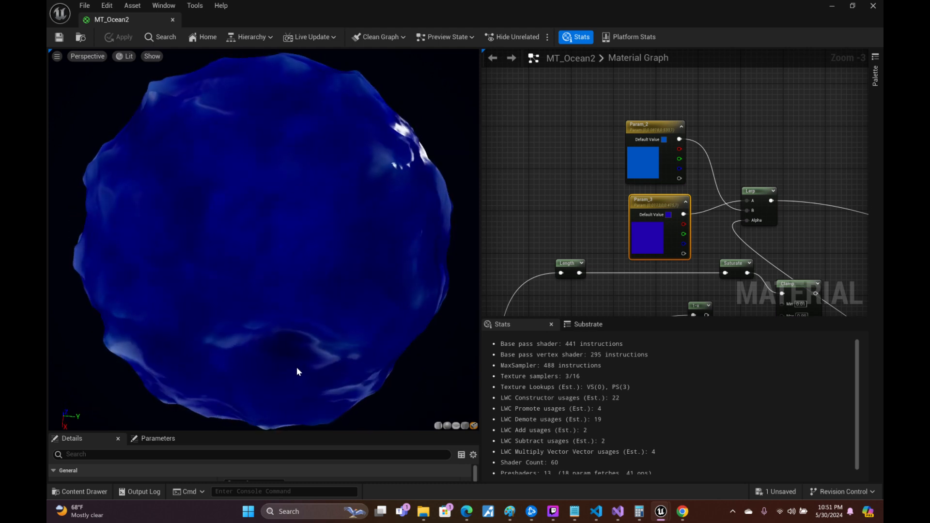
pyautogui.moveTo(296, 323); pyautogui.dragTo(279, 275)
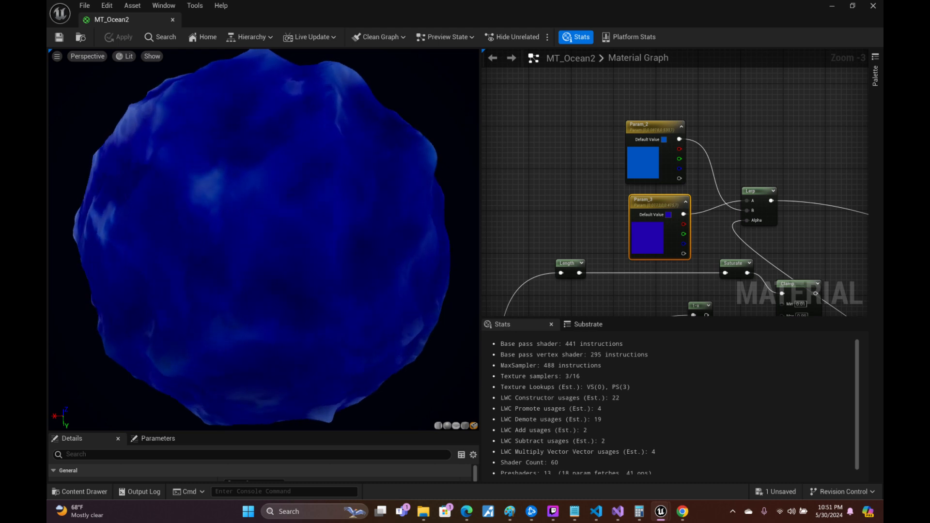
# - Search all project content for "sphere" and look through the matching meshes, materials and functions
pyautogui.moveTo(324, 213); pyautogui.dragTo(325, 213)
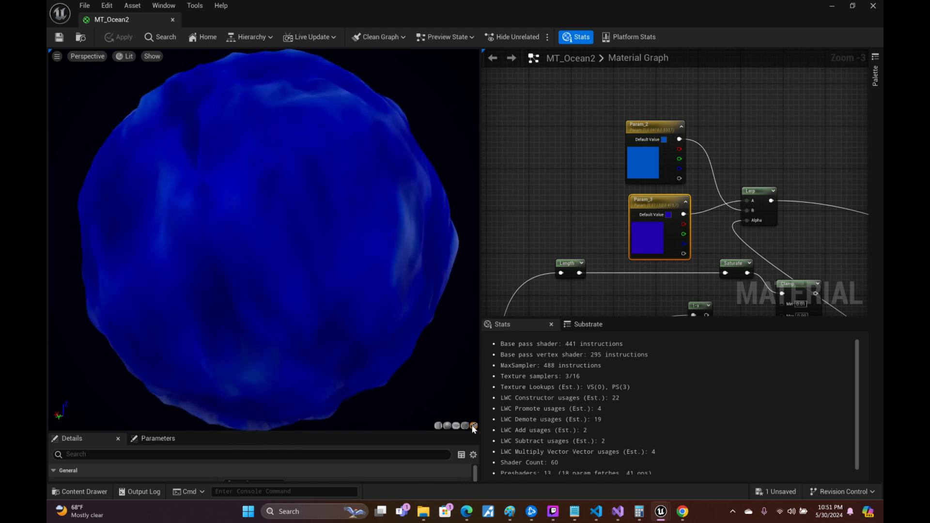
pyautogui.click(95, 495)
pyautogui.write('b')
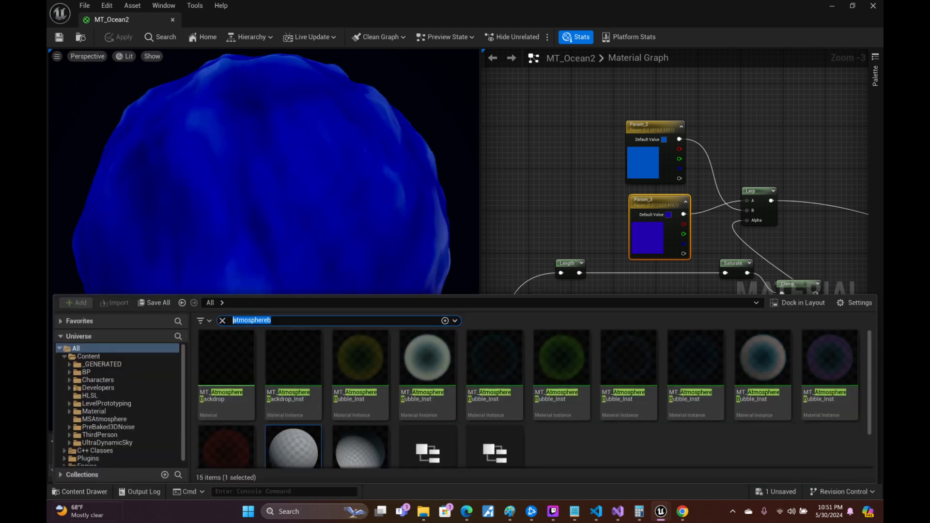
pyautogui.write('sphere')
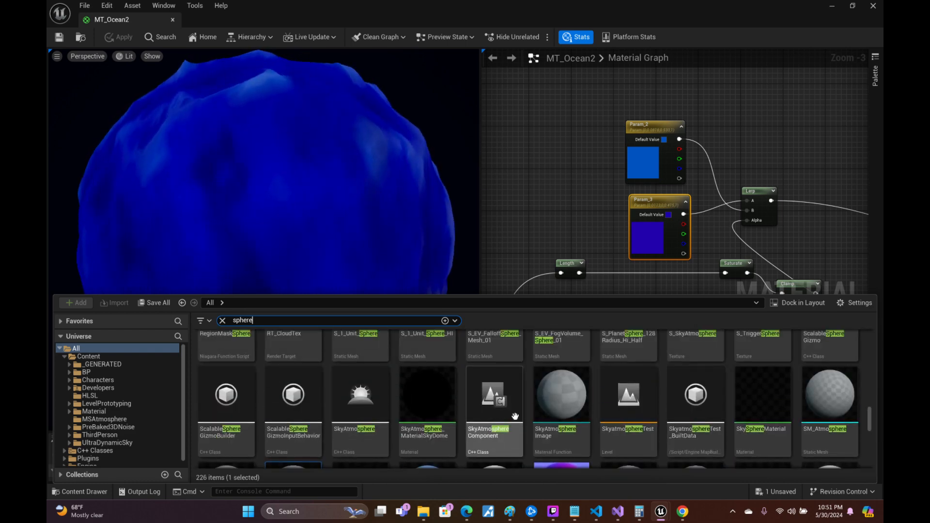
pyautogui.scroll(3, 601, 418)
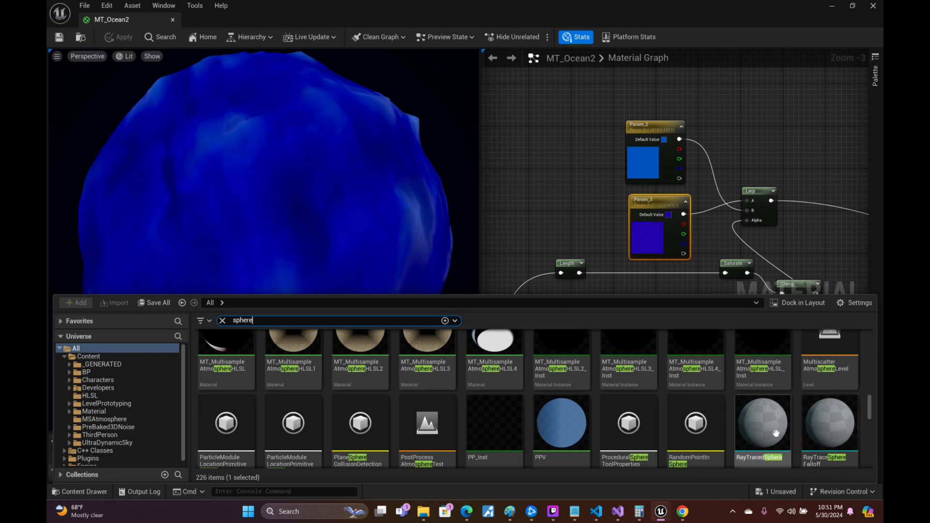
pyautogui.scroll(6, 793, 405)
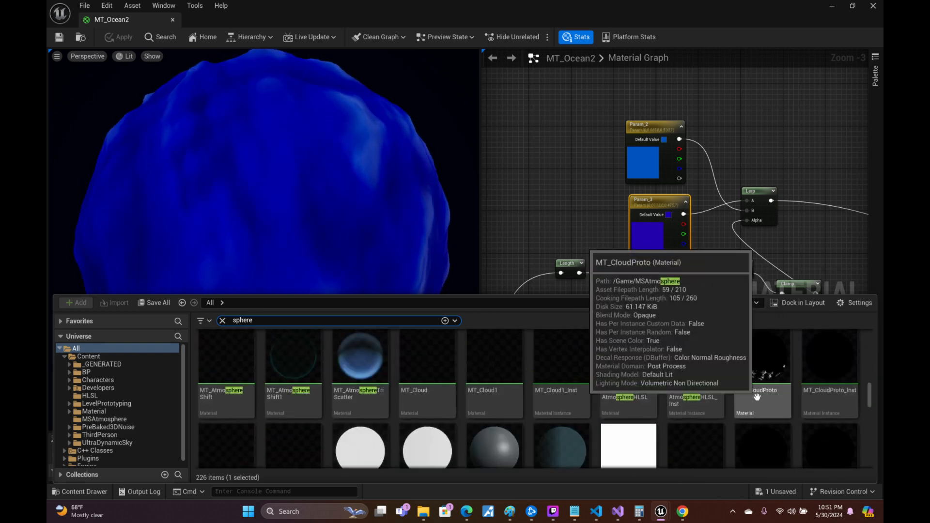
pyautogui.scroll(-5, 762, 403)
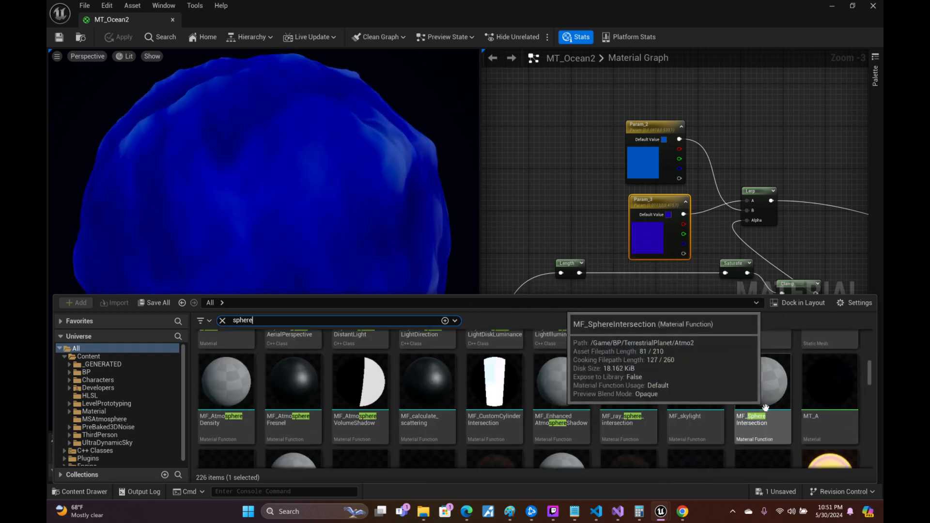
pyautogui.scroll(1, 790, 404)
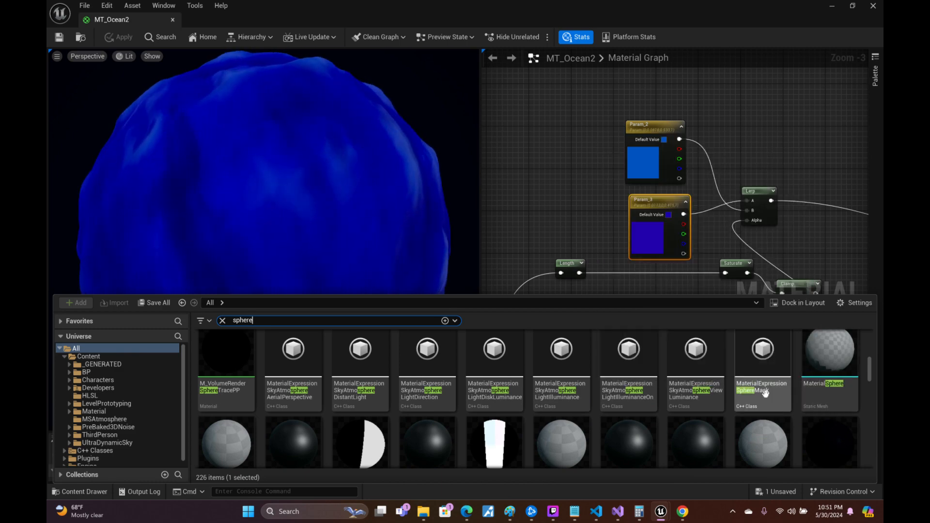
pyautogui.scroll(-1, 765, 392)
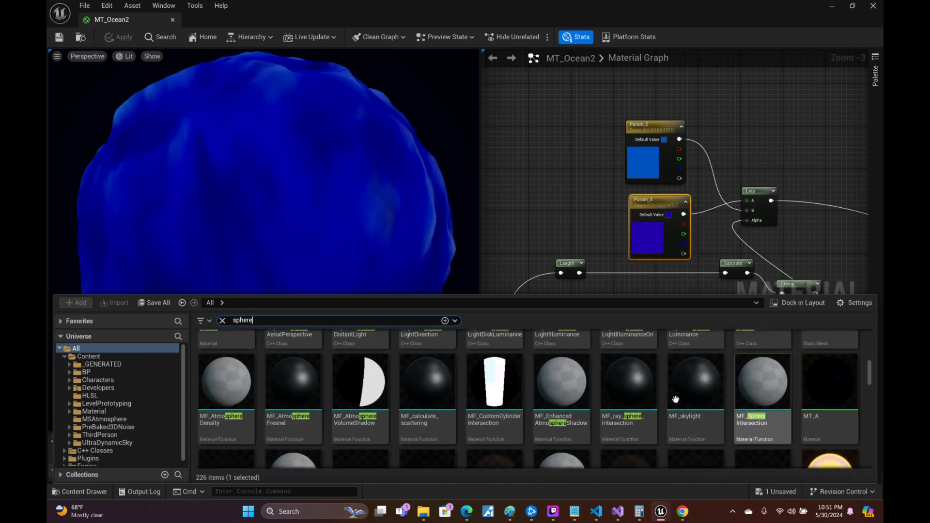
pyautogui.scroll(3, 669, 409)
pyautogui.scroll(3, 668, 410)
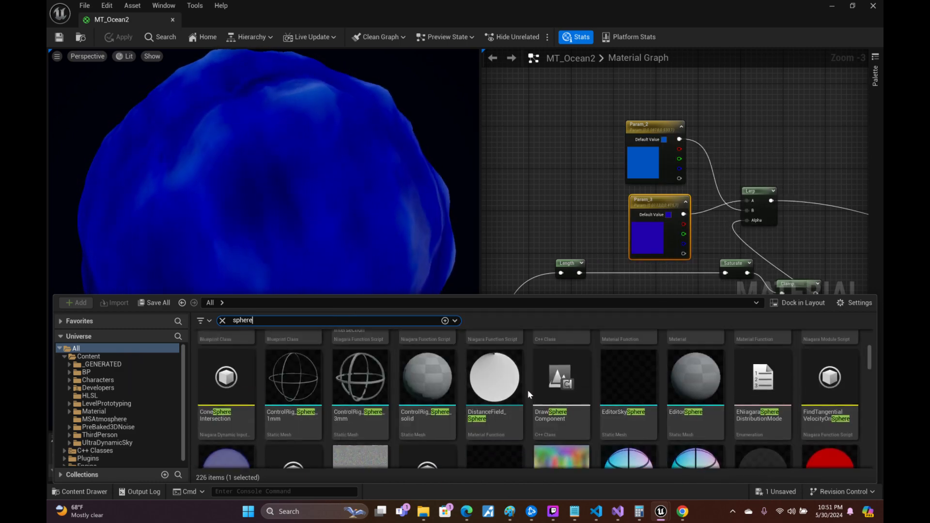
pyautogui.scroll(5, 544, 393)
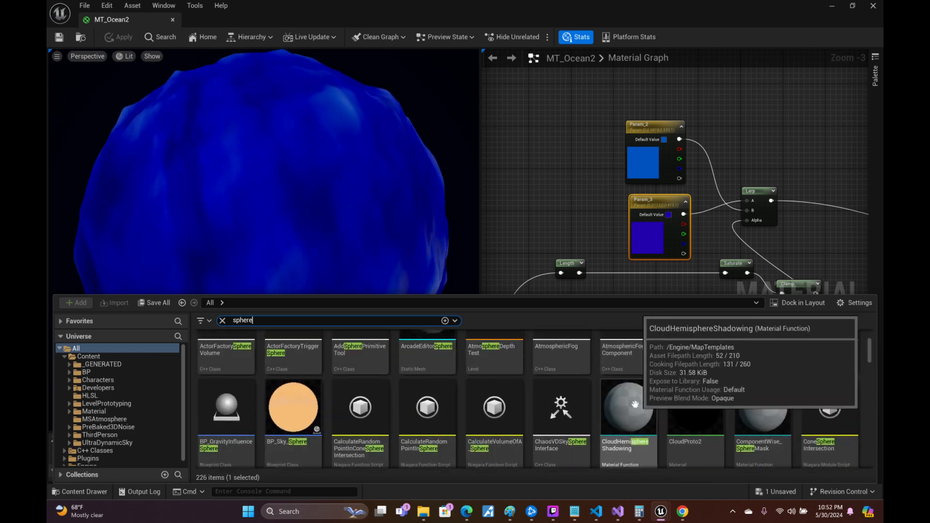
pyautogui.scroll(2, 636, 410)
pyautogui.scroll(-2, 726, 412)
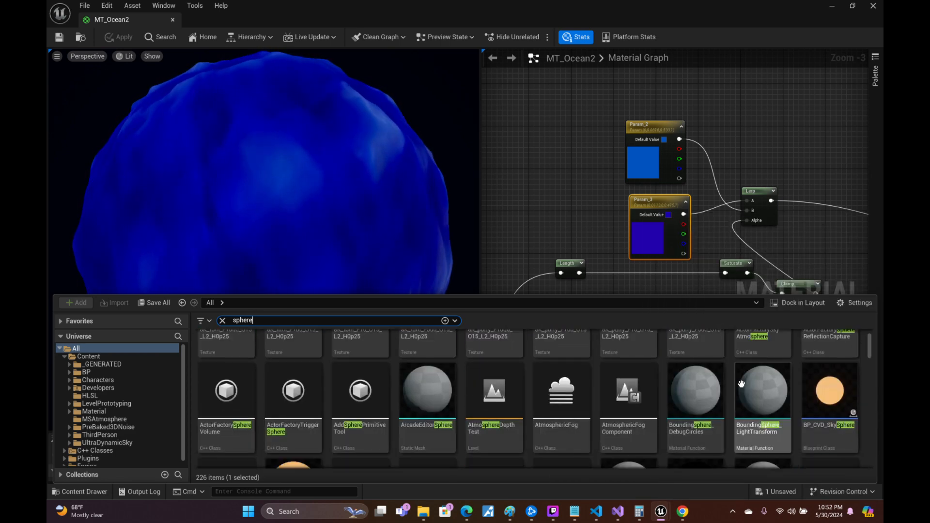
pyautogui.scroll(-1, 725, 412)
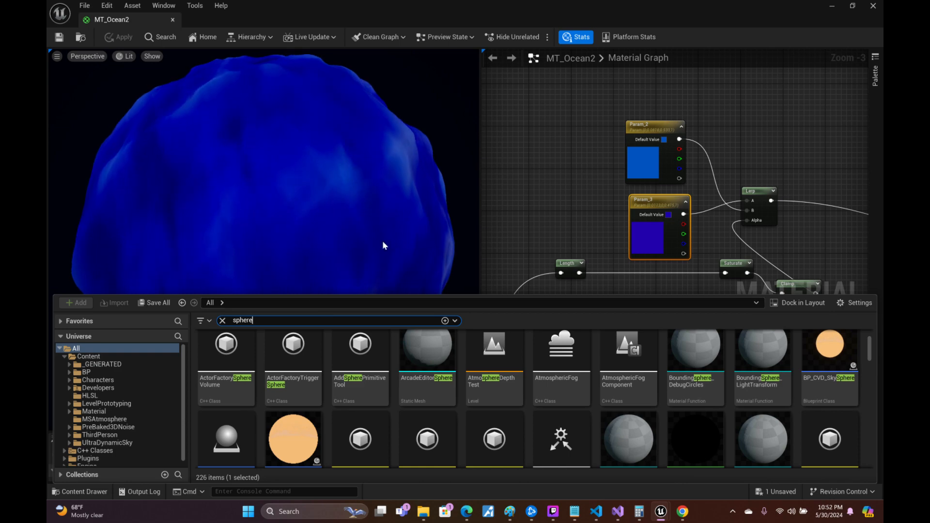
# - Examine the inputs of the MT_Ocean2 output node and the wave shading around the custom preview mesh
pyautogui.moveTo(717, 111); pyautogui.dragTo(545, 271, button='right')
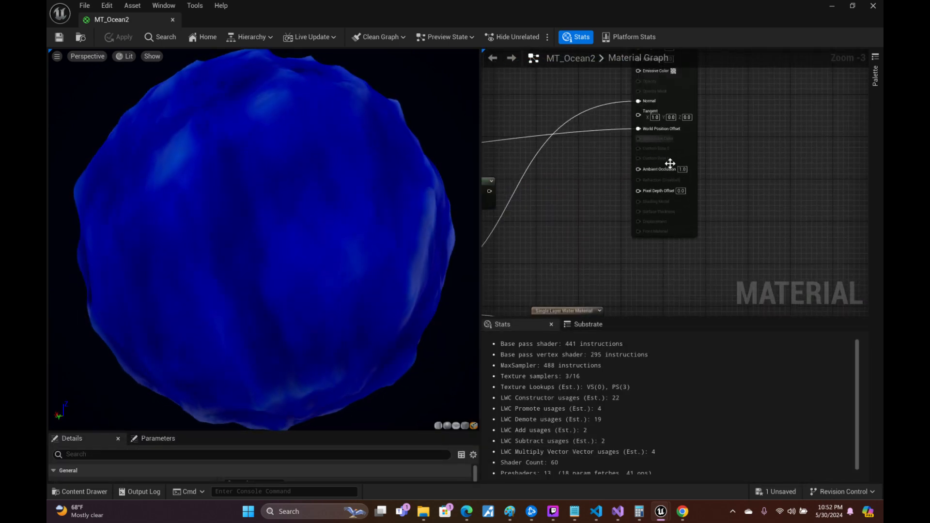
pyautogui.moveTo(721, 156); pyautogui.dragTo(758, 197, button='right')
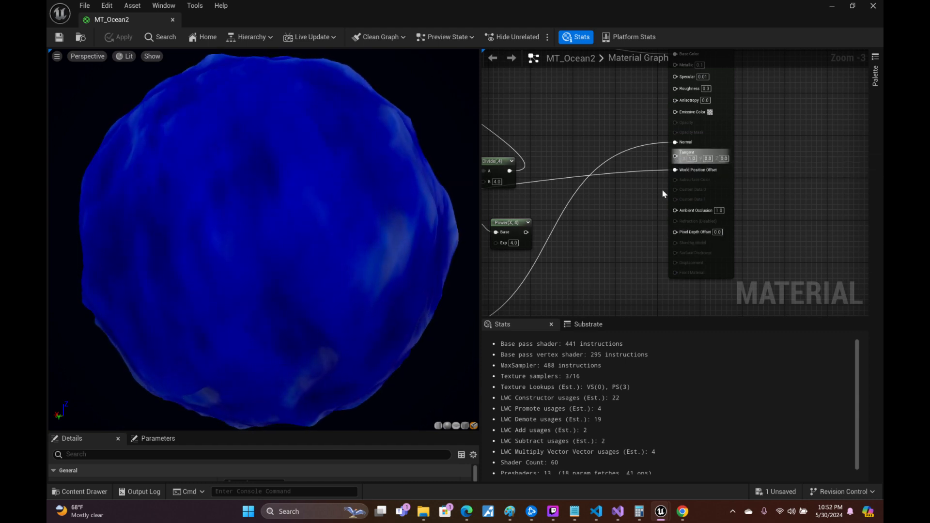
pyautogui.moveTo(657, 192); pyautogui.dragTo(629, 235, button='right')
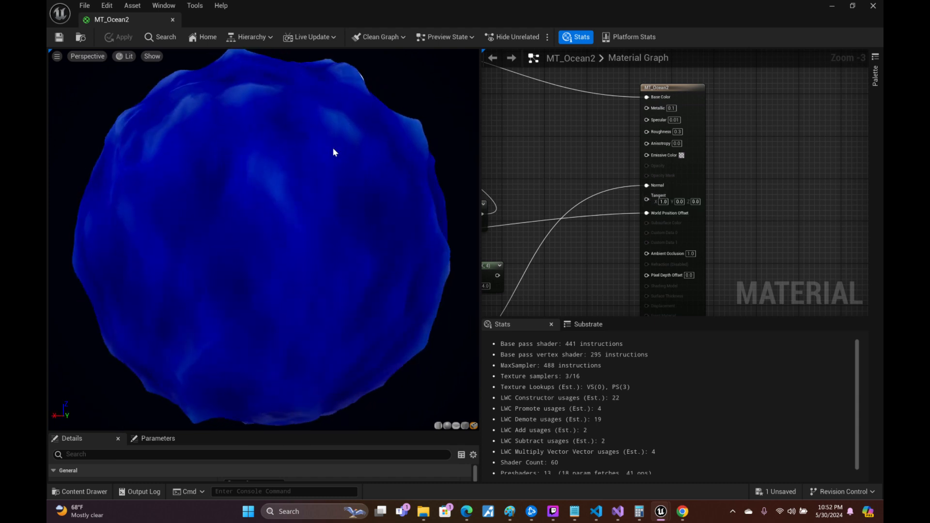
pyautogui.moveTo(333, 142); pyautogui.dragTo(363, 169)
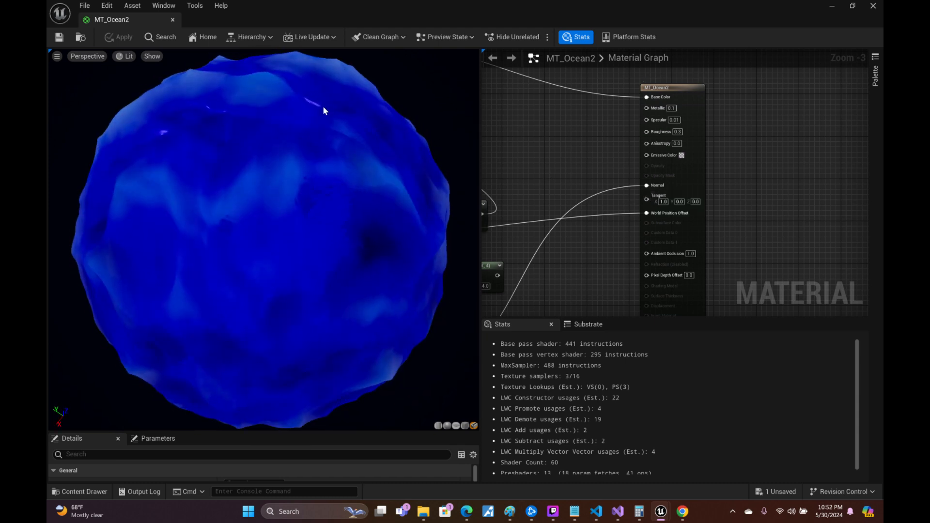
pyautogui.moveTo(323, 106); pyautogui.dragTo(348, 126)
pyautogui.moveTo(264, 238); pyautogui.dragTo(232, 213)
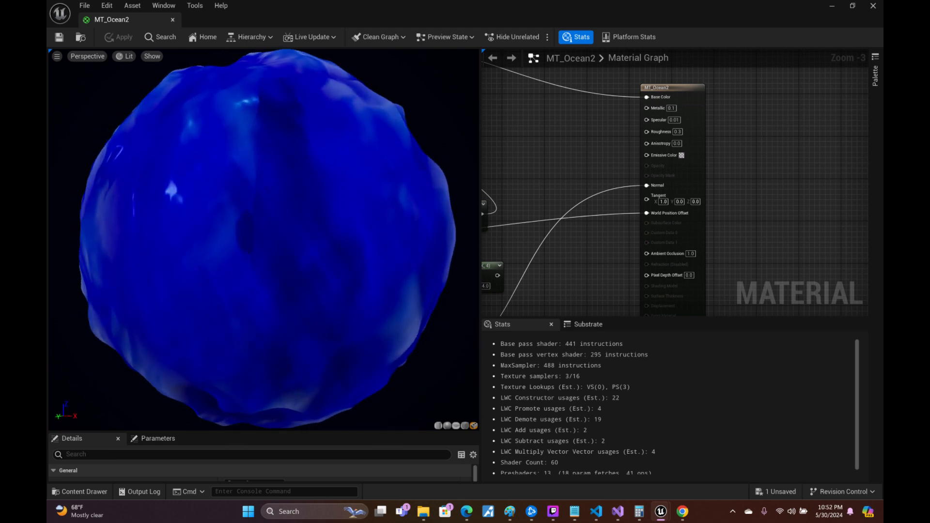
# - Switch the material preview to the sphere primitive and inspect its wave shading from several angles
pyautogui.click(443, 425)
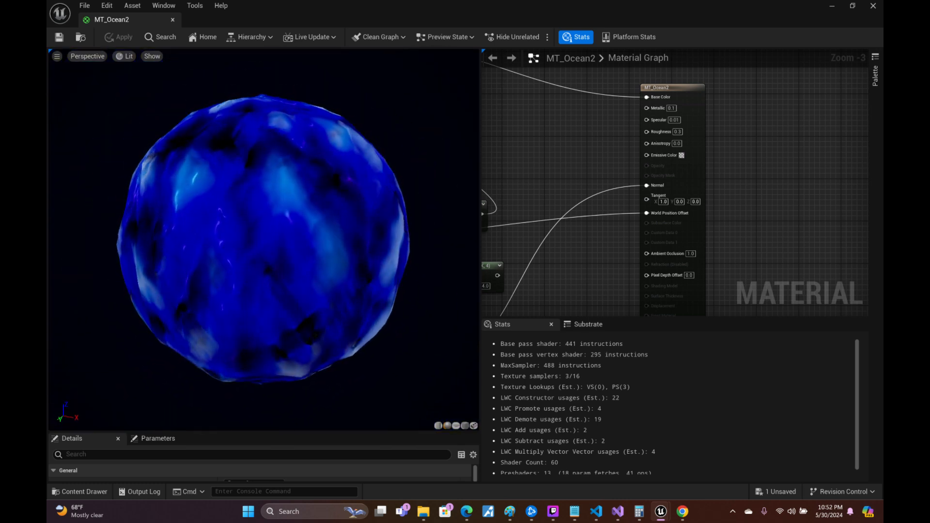
pyautogui.moveTo(322, 202); pyautogui.dragTo(300, 284)
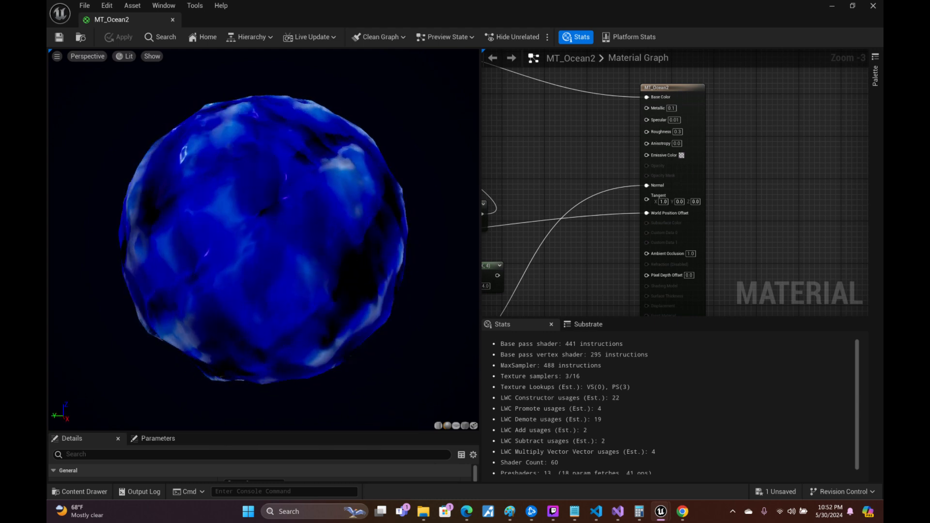
pyautogui.moveTo(235, 291); pyautogui.dragTo(230, 264)
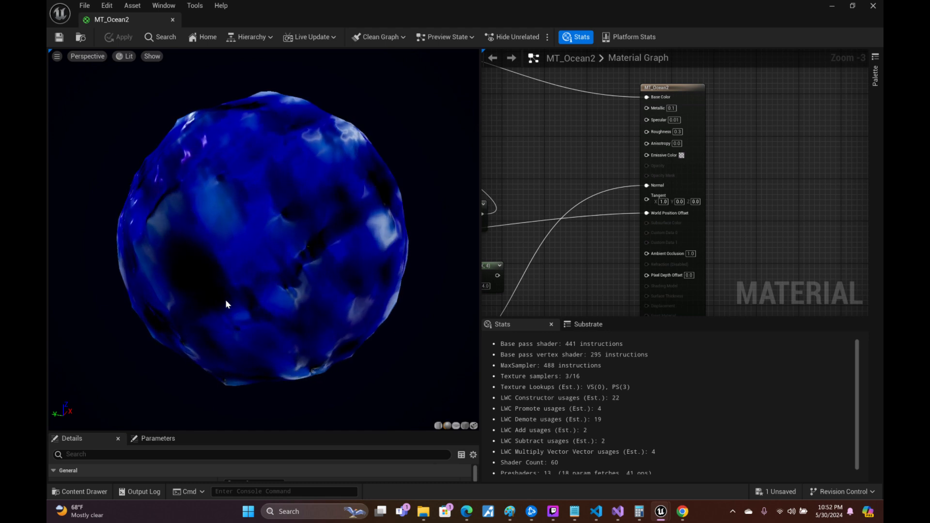
pyautogui.moveTo(254, 230); pyautogui.dragTo(255, 267)
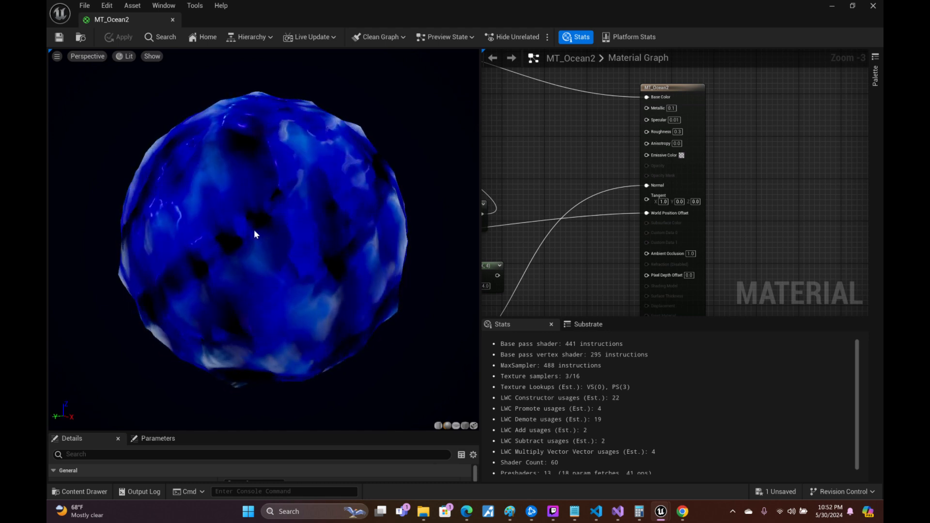
pyautogui.moveTo(281, 172); pyautogui.dragTo(281, 190)
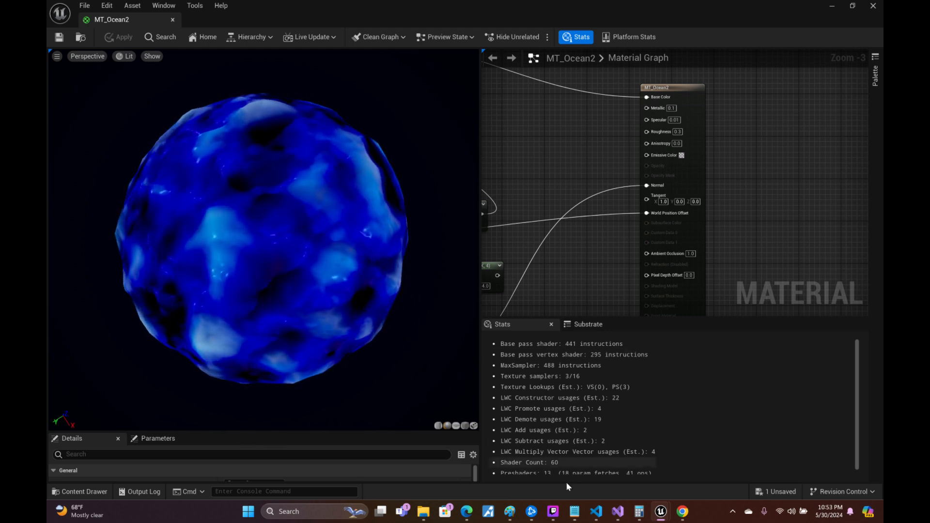
# - Switch to the Paint drawing with the plain circle and draw a red horizontal line across the full canvas through its middle
pyautogui.moveTo(509, 511)
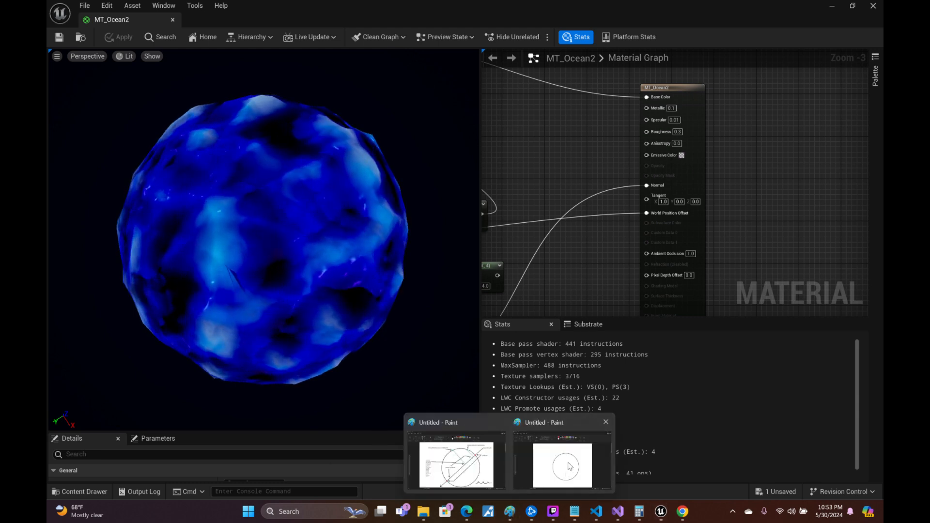
pyautogui.click(569, 466)
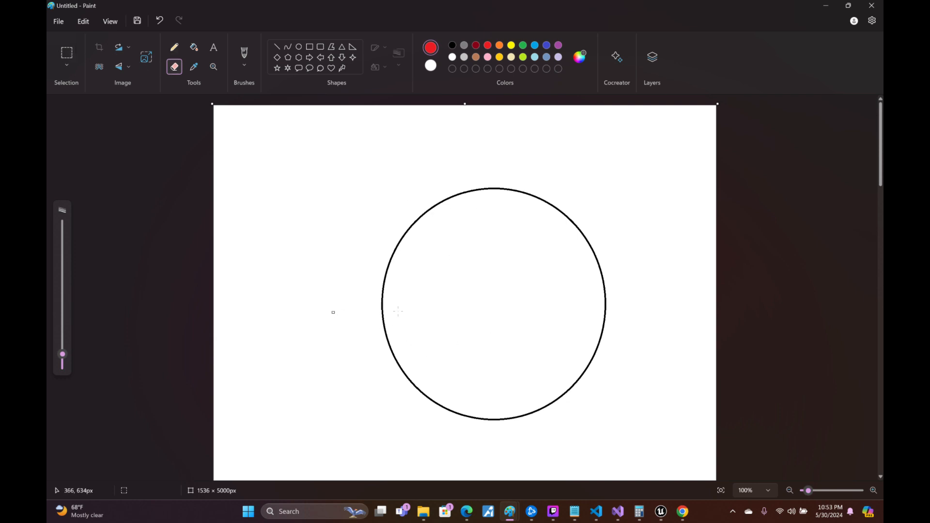
pyautogui.click(277, 47)
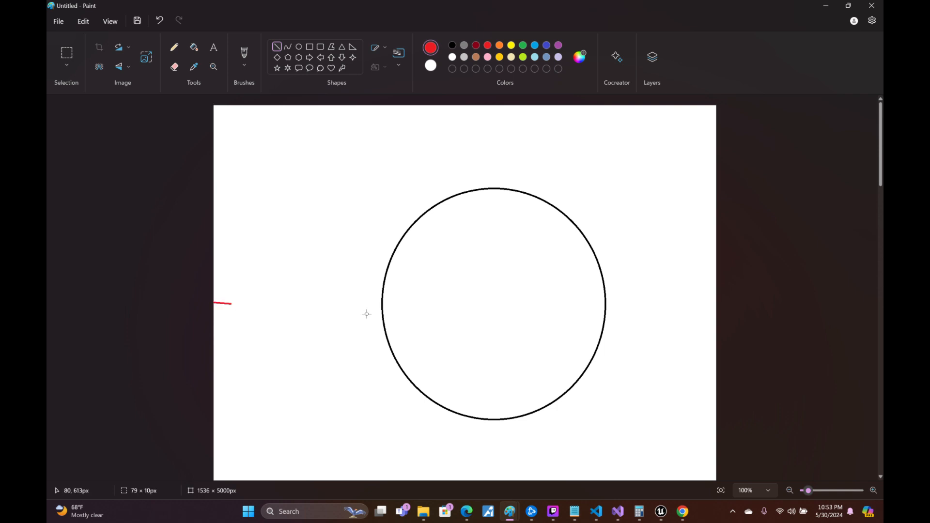
pyautogui.moveTo(663, 302); pyautogui.dragTo(743, 300)
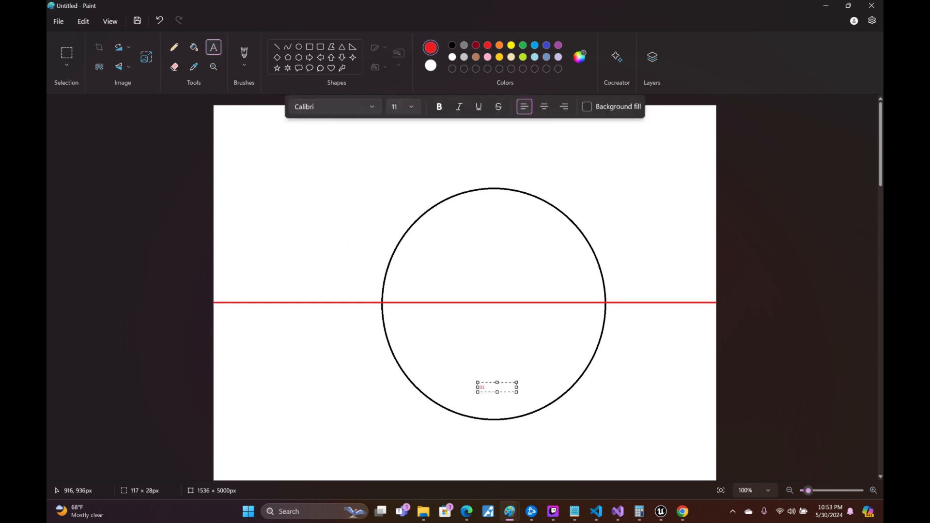
# - Draw a black horizontal line about 685 px long across the circle's diameter, over the red line
pyautogui.moveTo(423, 511)
pyautogui.click(276, 47)
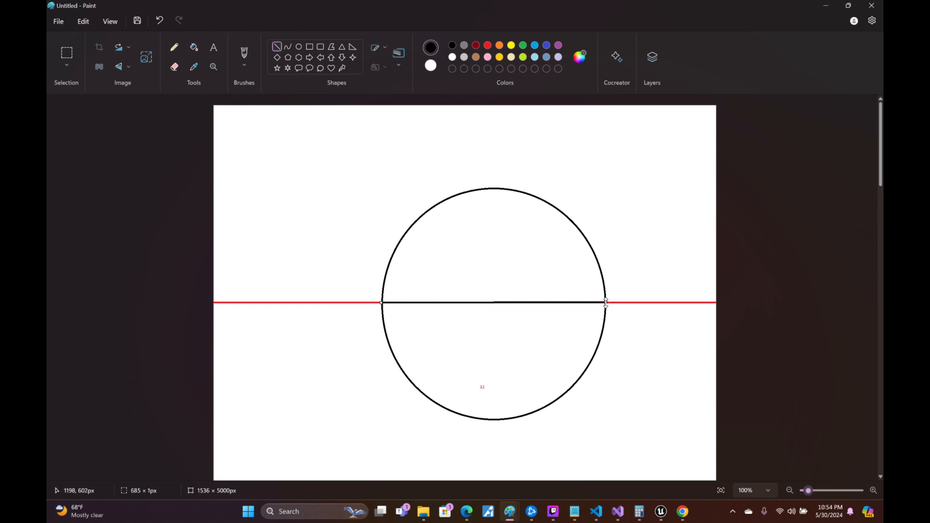
pyautogui.moveTo(606, 303); pyautogui.dragTo(605, 304)
pyautogui.click(632, 292)
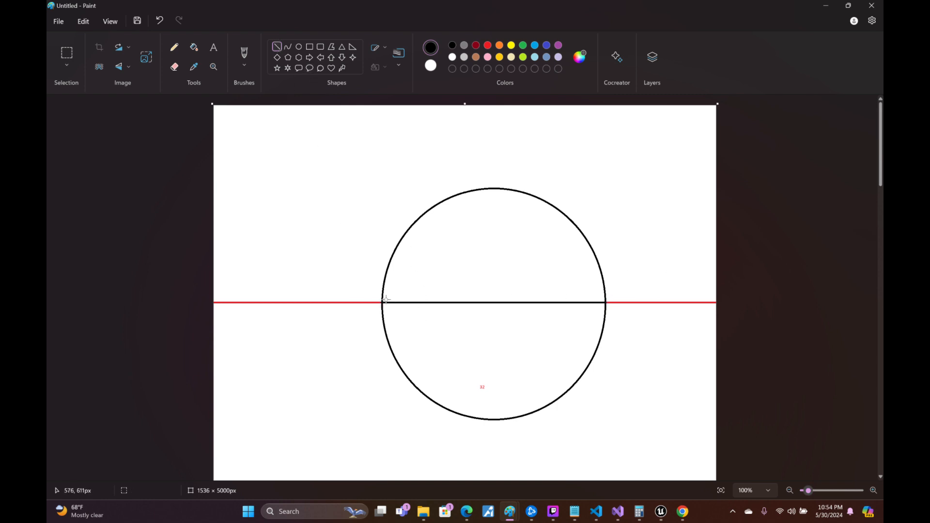
# - Add outward-pointing arrowheads to both ends of the black diameter line
pyautogui.moveTo(382, 303)
pyautogui.mouseDown()
pyautogui.moveTo(393, 294)
pyautogui.moveTo(382, 302)
pyautogui.mouseUp()
pyautogui.click(503, 312)
pyautogui.moveTo(605, 303)
pyautogui.mouseDown()
pyautogui.moveTo(597, 296)
pyautogui.moveTo(596, 310)
pyautogui.moveTo(605, 306)
pyautogui.mouseUp()
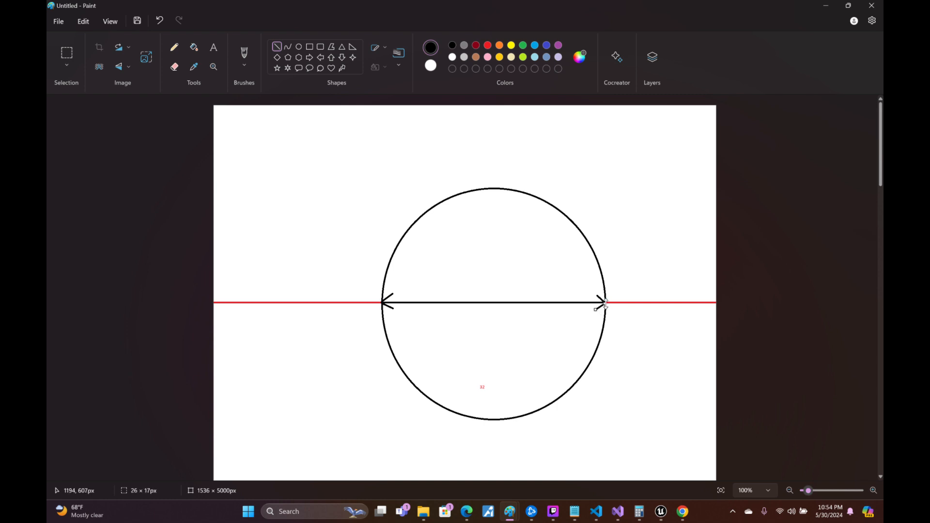
pyautogui.click(633, 319)
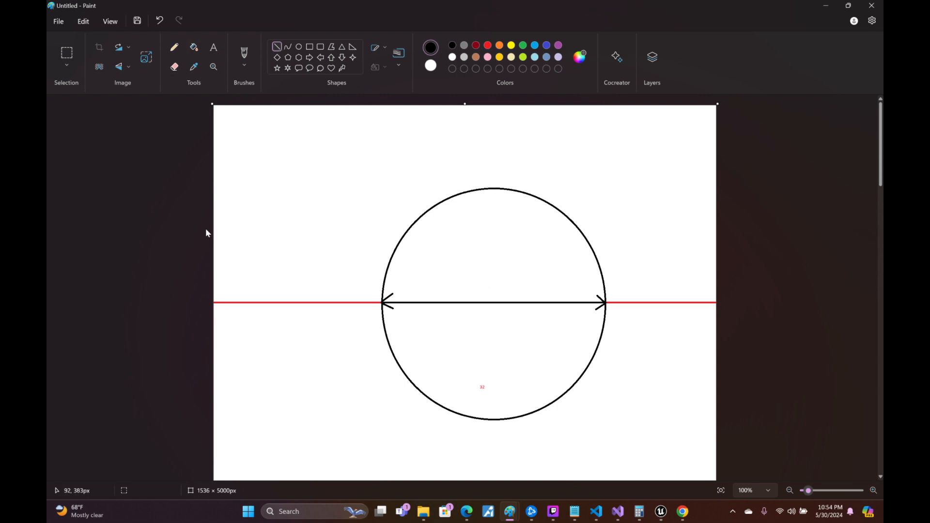
# - Draw three black horizontal lines across the full canvas width through the circle's upper half, spaced closer together towards its top
pyautogui.moveTo(214, 243)
pyautogui.mouseDown()
pyautogui.moveTo(295, 228)
pyautogui.moveTo(727, 242)
pyautogui.moveTo(717, 243)
pyautogui.mouseUp()
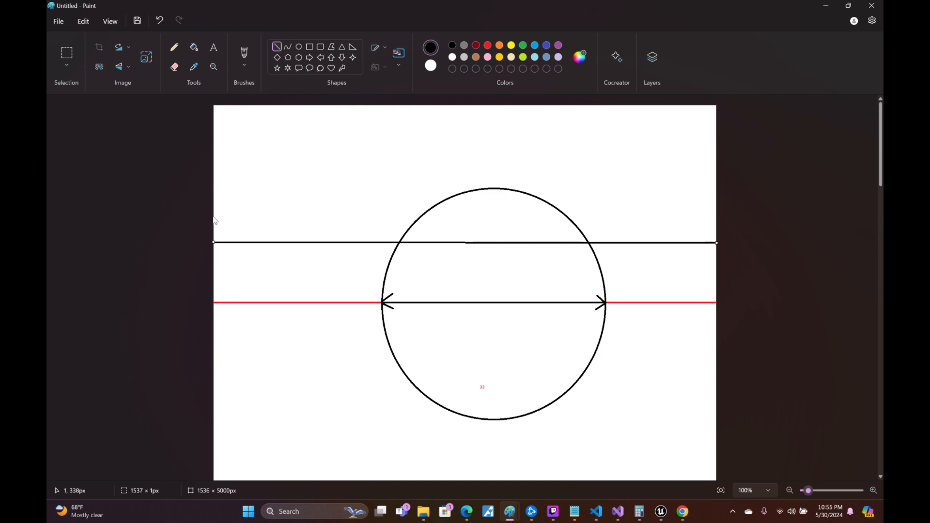
pyautogui.moveTo(214, 213); pyautogui.dragTo(716, 214)
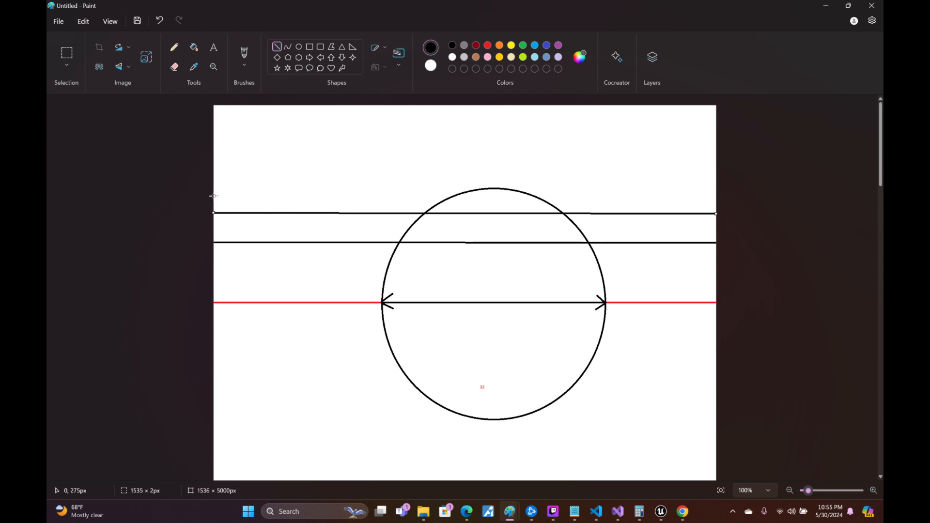
pyautogui.moveTo(214, 196); pyautogui.dragTo(716, 196)
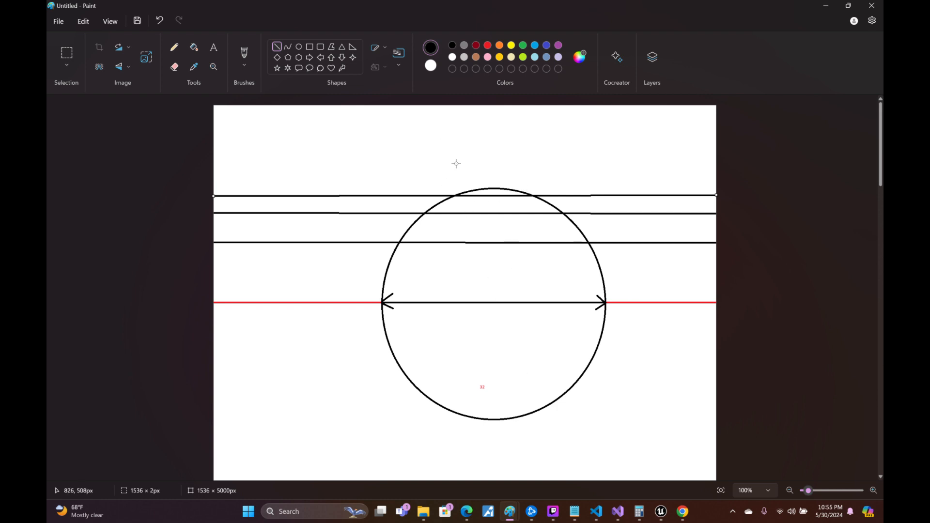
# - Draw a small circle above the large one and an arrow from the large circle's centre up to it
pyautogui.click(175, 47)
pyautogui.click(299, 46)
pyautogui.moveTo(480, 120); pyautogui.dragTo(492, 129)
pyautogui.click(521, 125)
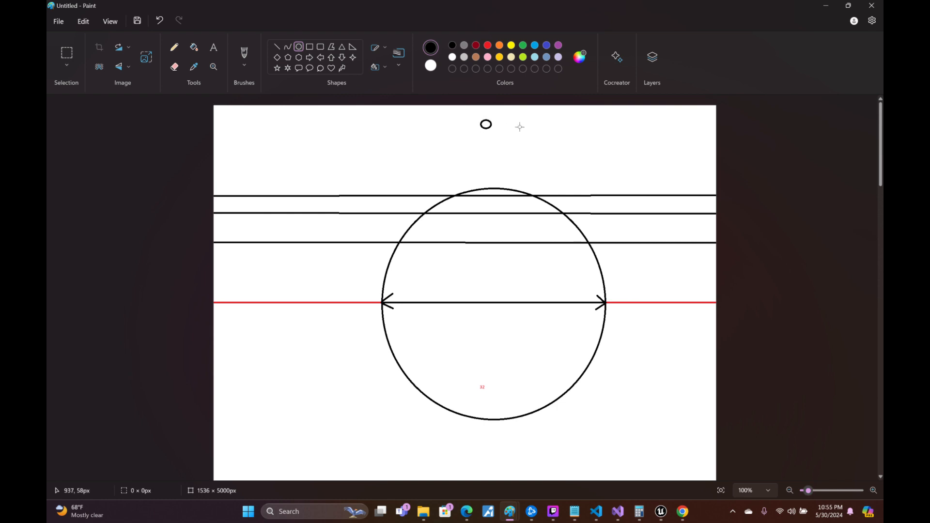
pyautogui.click(277, 48)
pyautogui.moveTo(494, 303)
pyautogui.mouseDown()
pyautogui.moveTo(488, 128)
pyautogui.moveTo(477, 143)
pyautogui.moveTo(488, 134)
pyautogui.moveTo(498, 140)
pyautogui.moveTo(488, 135)
pyautogui.mouseUp()
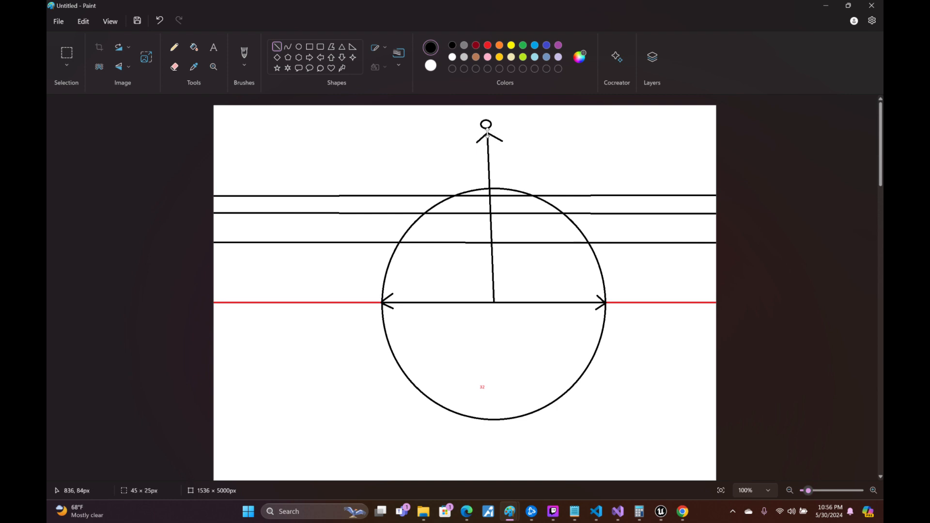
# - Switch from Paint to the Unreal material preview, then return to the level and show it in Unlit view mode
pyautogui.click(510, 140)
pyautogui.click(827, 5)
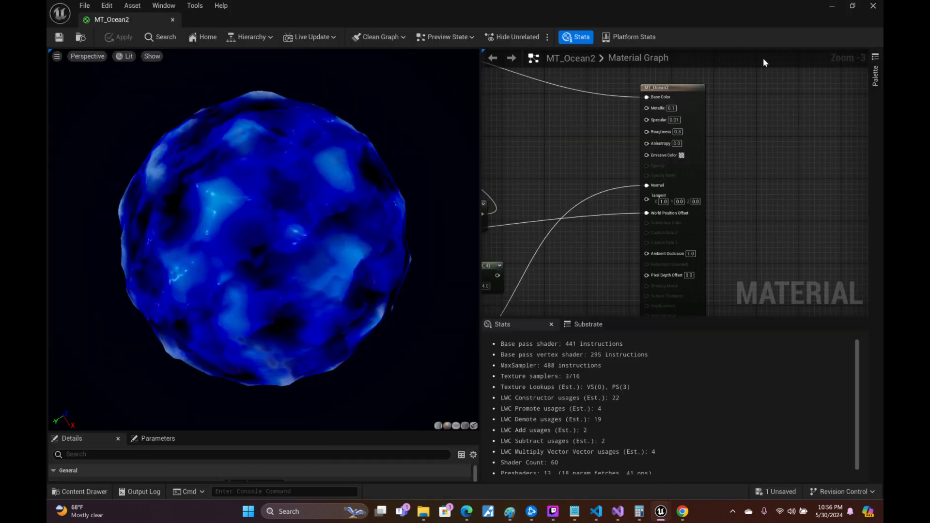
pyautogui.moveTo(239, 71); pyautogui.dragTo(359, 73)
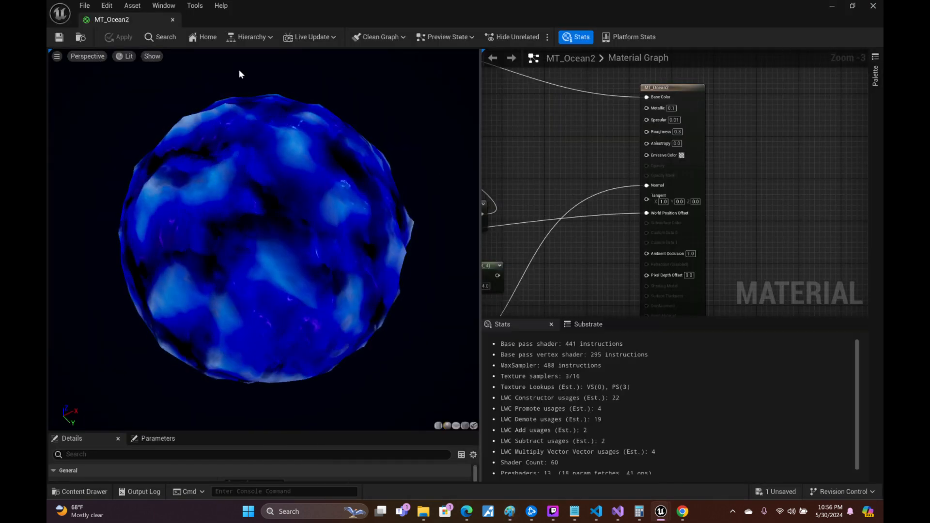
pyautogui.click(832, 8)
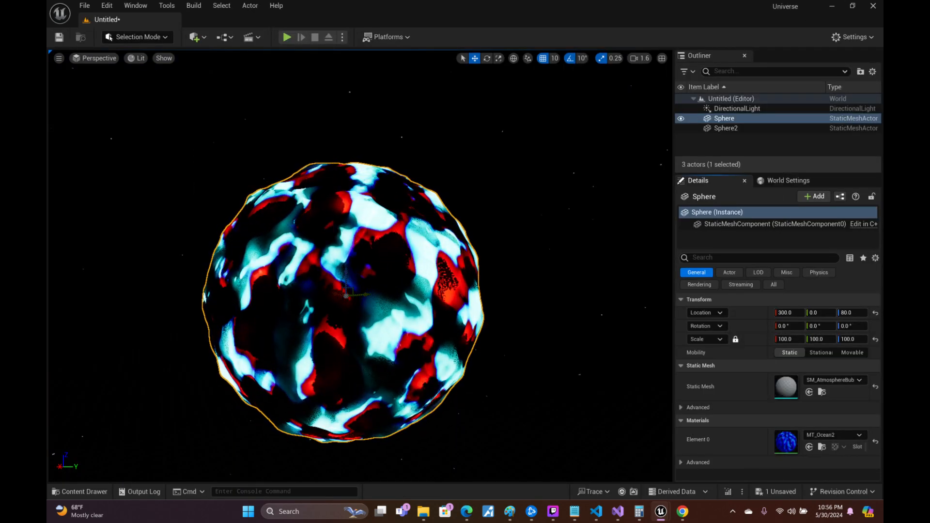
pyautogui.click(136, 58)
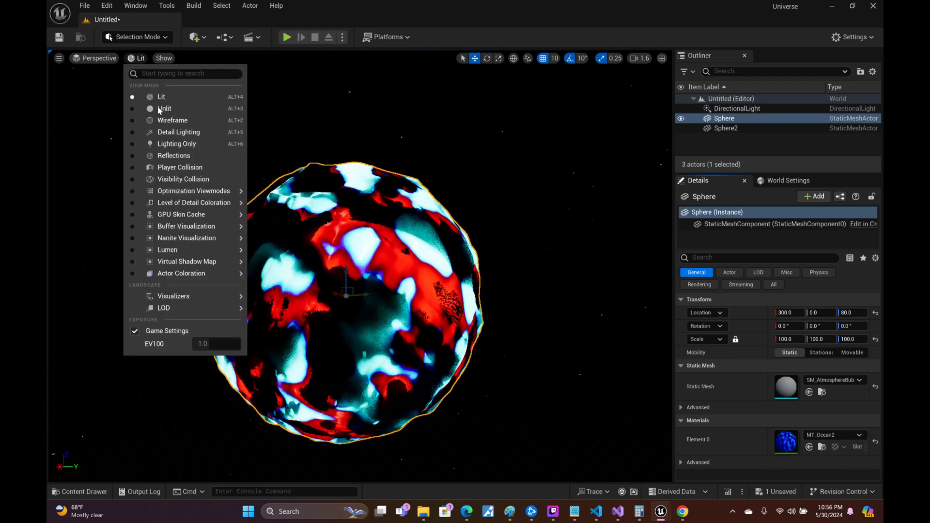
pyautogui.click(164, 108)
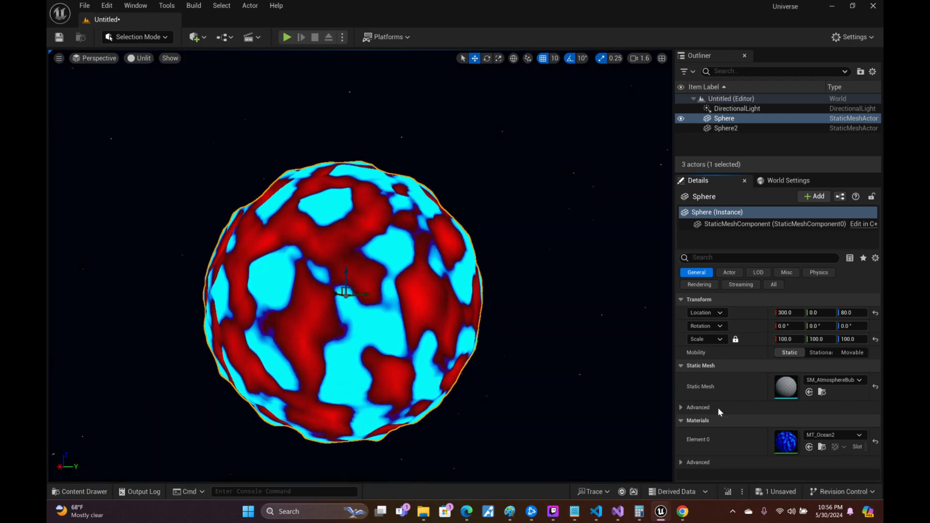
# - Reset the selected Sphere's location to 0, 0, 0 and set its uniform scale to 1000
pyautogui.moveTo(436, 300); pyautogui.dragTo(321, 271, button='right')
pyautogui.press('w')
pyautogui.scroll(-4, 390, 267)
pyautogui.press('s')
pyautogui.scroll(8, 341, 267)
pyautogui.click(786, 339)
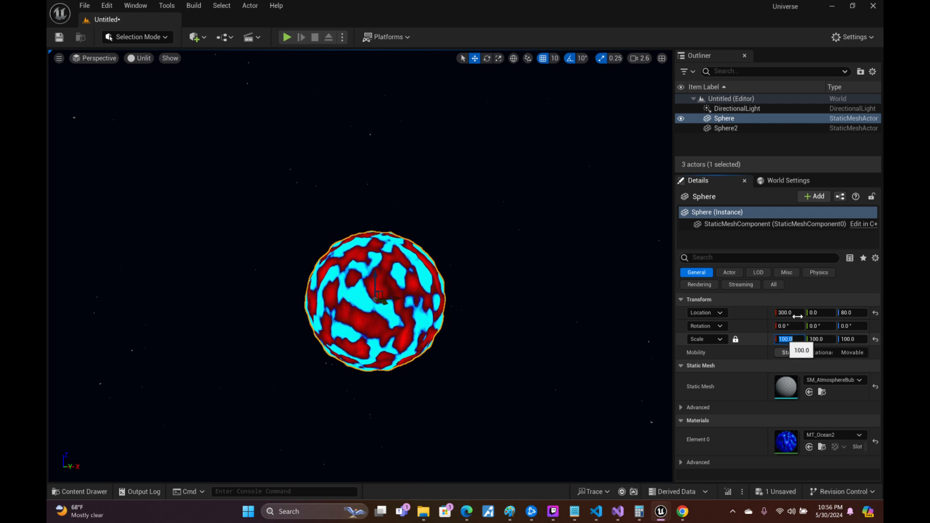
pyautogui.click(876, 313)
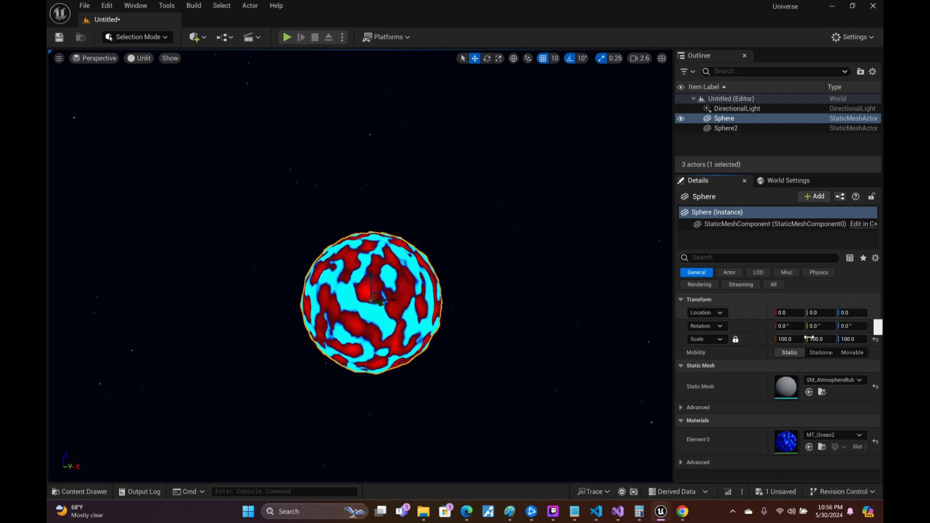
pyautogui.click(785, 339)
pyautogui.write('1000')
pyautogui.press('Return')
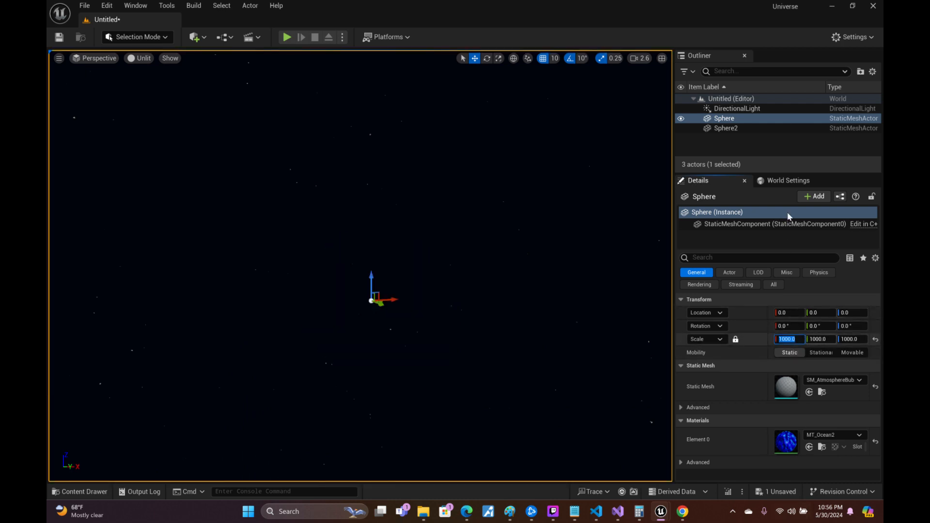
# - Focus on the enlarged Sphere and examine its unlit, displaced wave surface up close
pyautogui.doubleClick(724, 119)
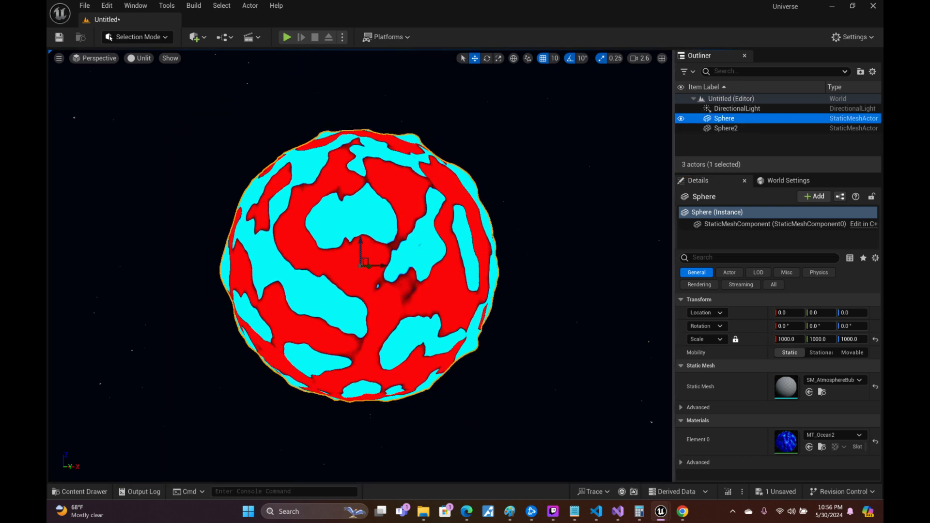
pyautogui.press('w')
pyautogui.moveTo(360, 266); pyautogui.dragTo(188, 305, button='right')
pyautogui.scroll(-3, 298, 295)
pyautogui.scroll(-3, 247, 301)
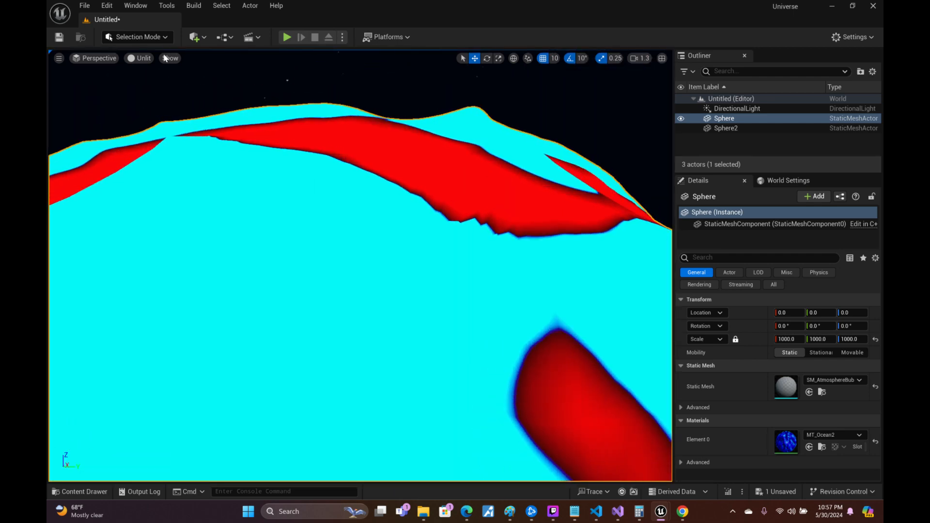
# - Show the level in Wireframe view mode and examine the Sphere's mesh density from nearby
pyautogui.click(141, 58)
pyautogui.click(176, 118)
pyautogui.moveTo(177, 119); pyautogui.dragTo(202, 119, button='right')
pyautogui.press('s')
pyautogui.press('w')
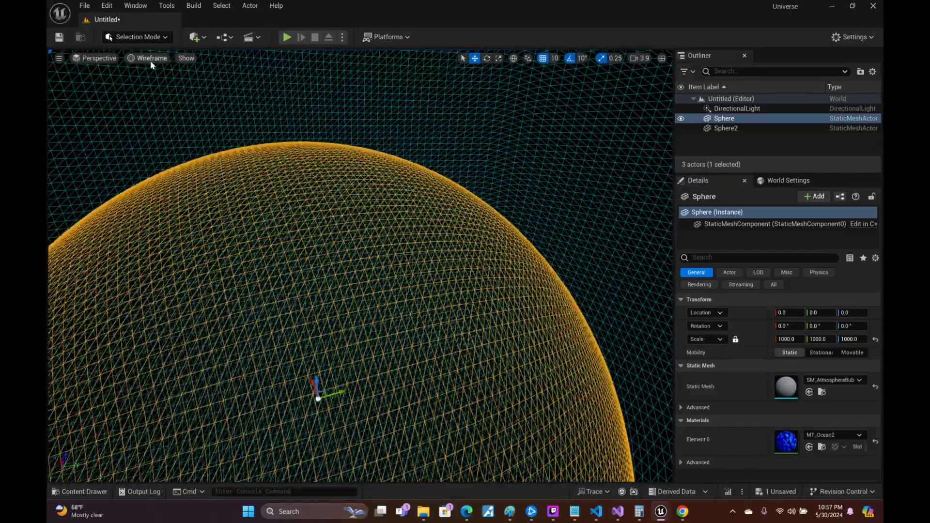
# - Return the level to Lit view mode and examine the shaded waves along the Sphere's horizon
pyautogui.click(151, 59)
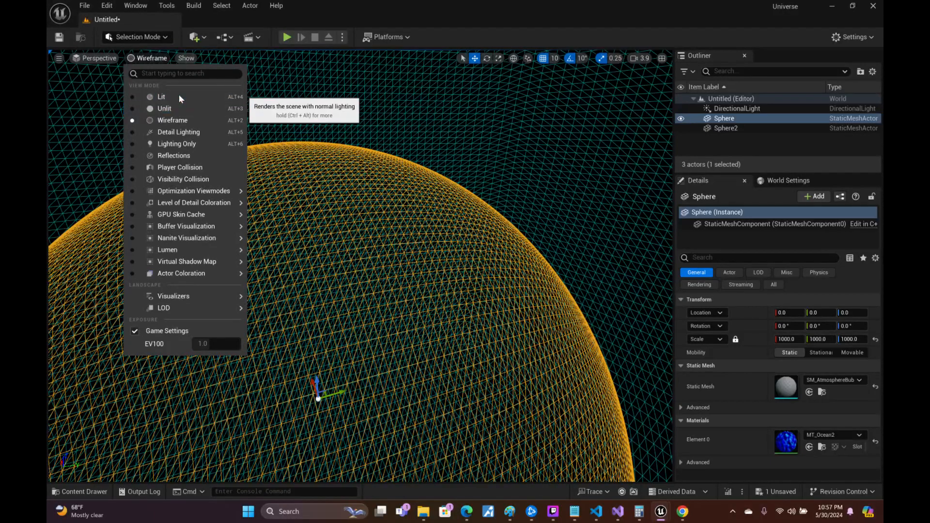
pyautogui.click(161, 97)
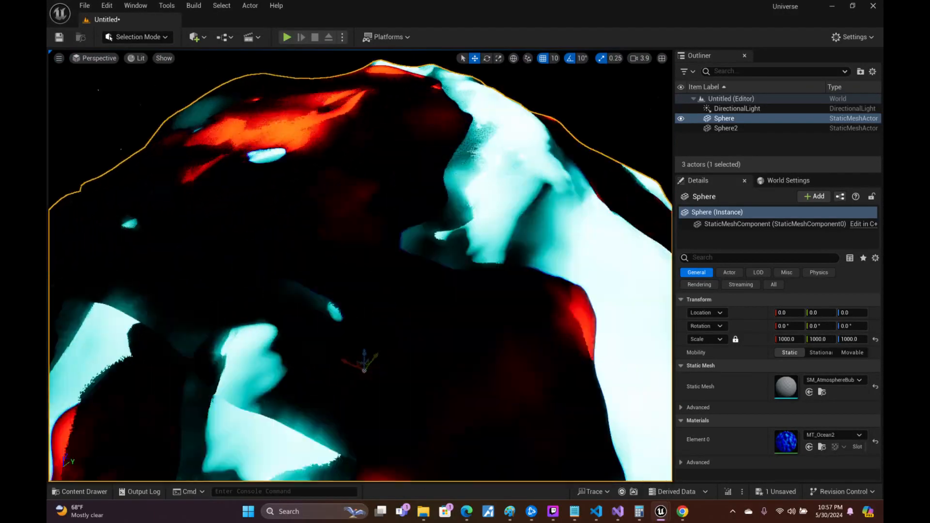
pyautogui.press('a')
pyautogui.moveTo(213, 145)
pyautogui.mouseDown(button='right')
pyautogui.moveTo(323, 137)
pyautogui.moveTo(179, 141)
pyautogui.mouseUp(button='right')
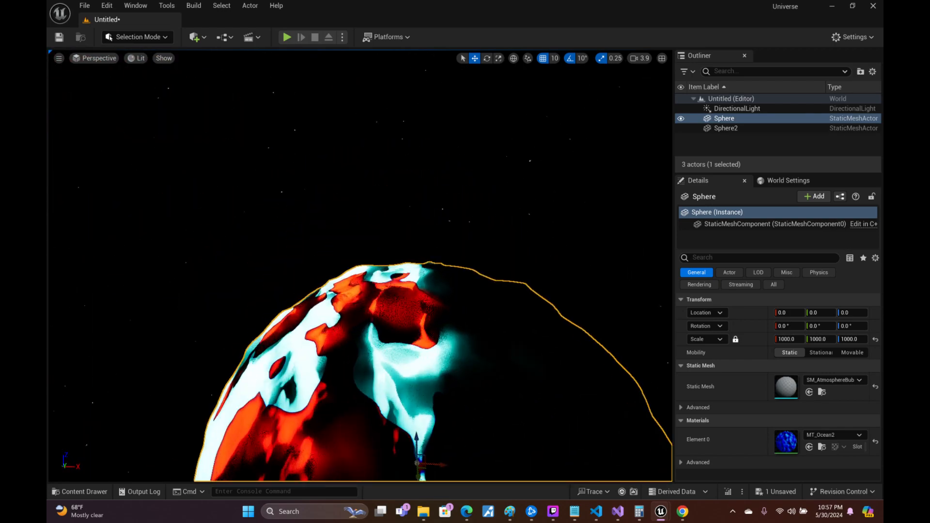
pyautogui.press('w')
pyautogui.moveTo(180, 141); pyautogui.dragTo(169, 146, button='right')
pyautogui.scroll(-3, 174, 143)
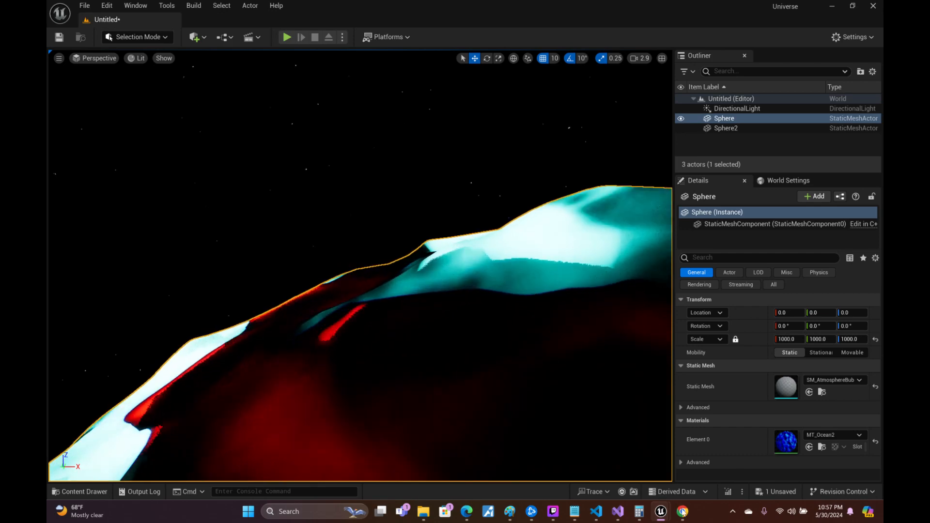
# - Disconnect the Base Color input of the MT_Ocean2 material, save the material and return to the level
pyautogui.click(662, 512)
pyautogui.click(661, 512)
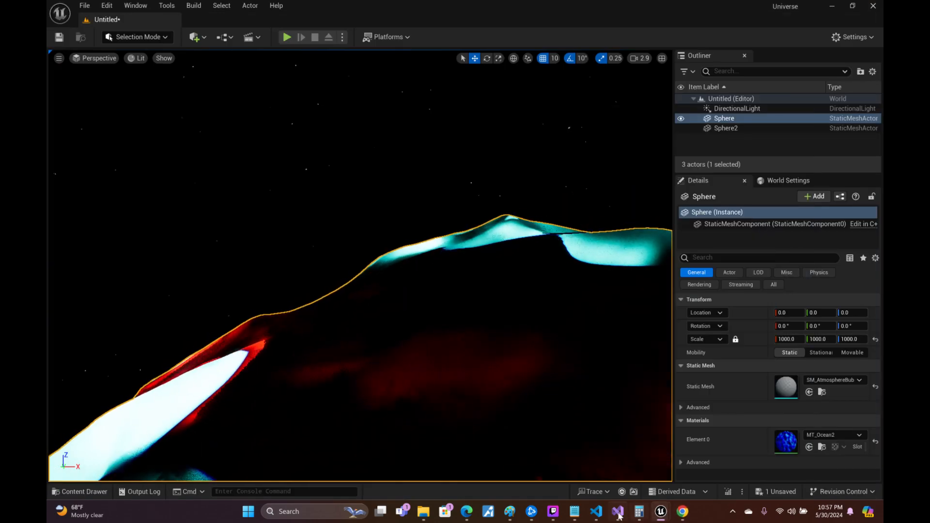
pyautogui.moveTo(662, 512)
pyautogui.click(688, 448)
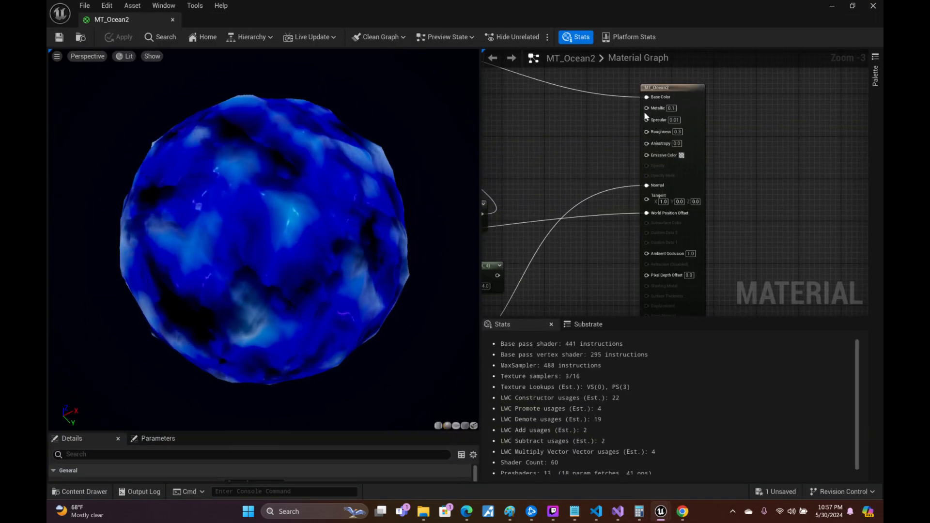
pyautogui.keyDown('alt'); pyautogui.click(647, 98); pyautogui.keyUp('alt')
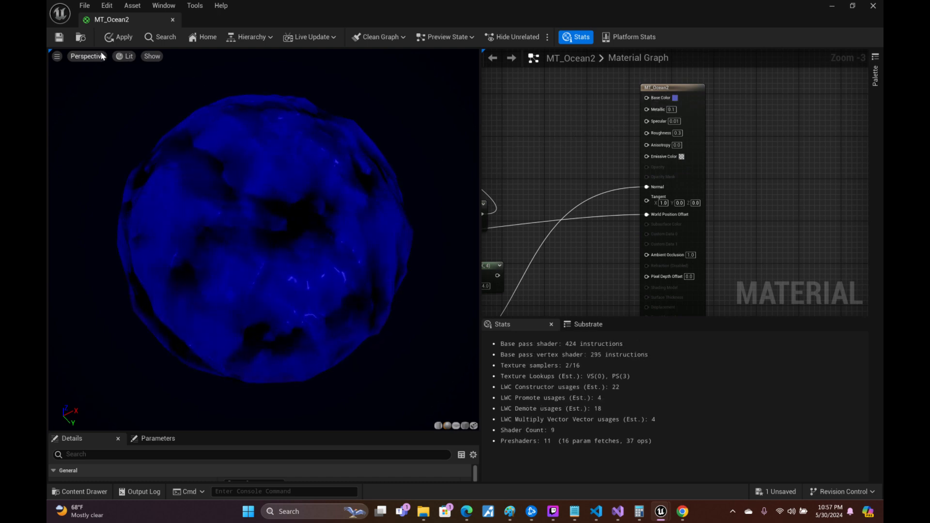
pyautogui.click(60, 38)
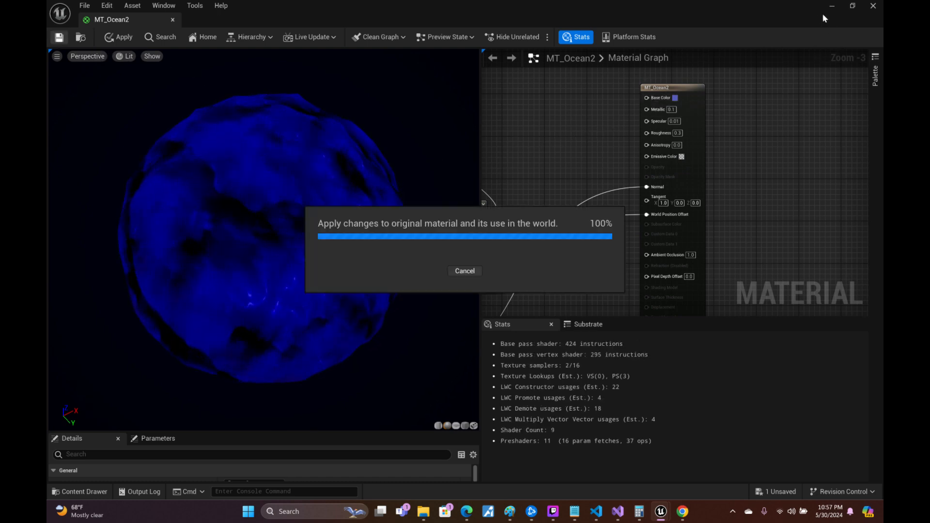
pyautogui.click(833, 6)
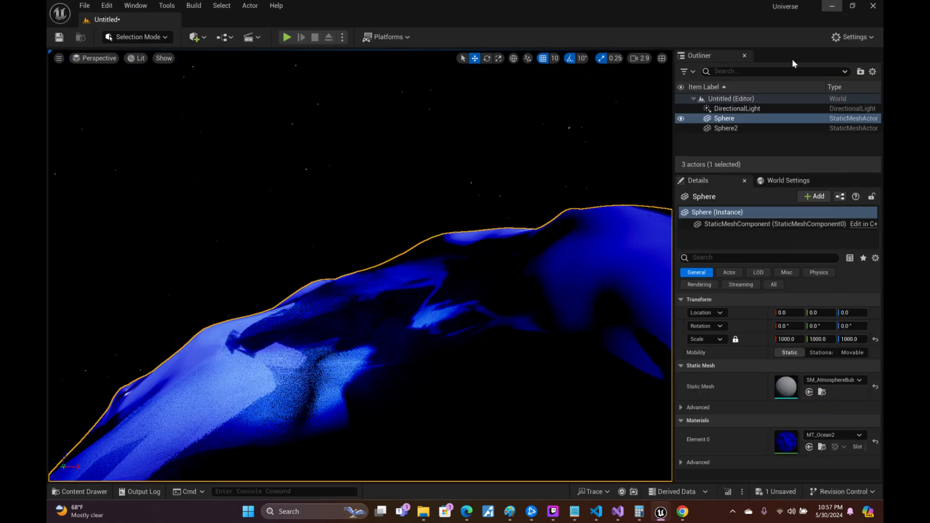
# - Inspect the blue Sphere in the level from a distance and close to the surface, checking the wave silhouette
pyautogui.press('f')
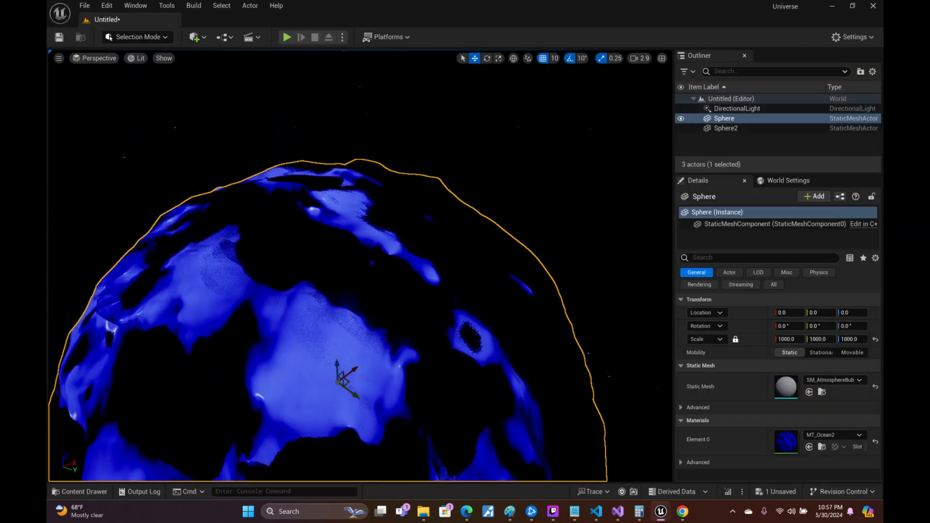
pyautogui.press('a')
pyautogui.moveTo(361, 267); pyautogui.dragTo(509, 189, button='right')
pyautogui.scroll(4, 361, 267)
pyautogui.scroll(3, 361, 267)
pyautogui.press('w')
pyautogui.press('d')
pyautogui.scroll(-5, 361, 266)
pyautogui.press('s')
pyautogui.press('w')
pyautogui.scroll(-5, 361, 267)
pyautogui.scroll(-2, 361, 267)
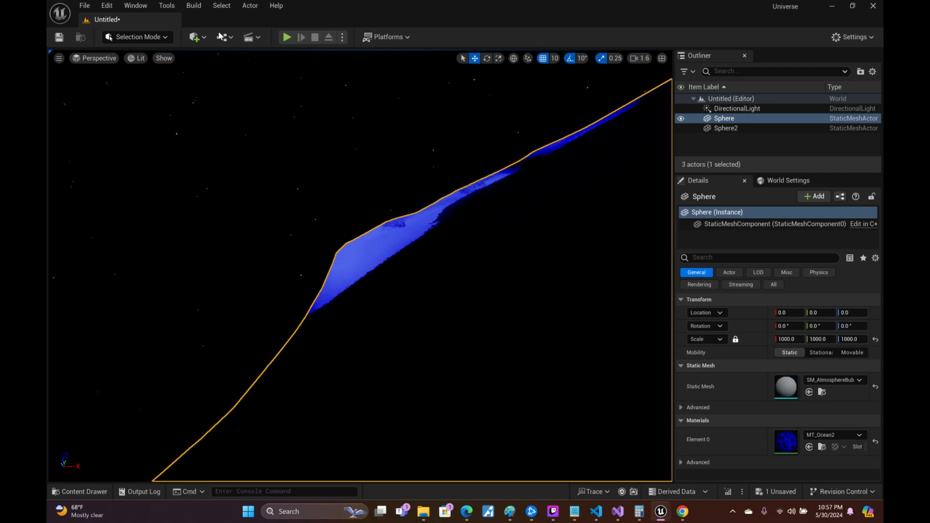
# - Switch the level to Wireframe view mode and view the whole Sphere's mesh from farther away
pyautogui.click(137, 59)
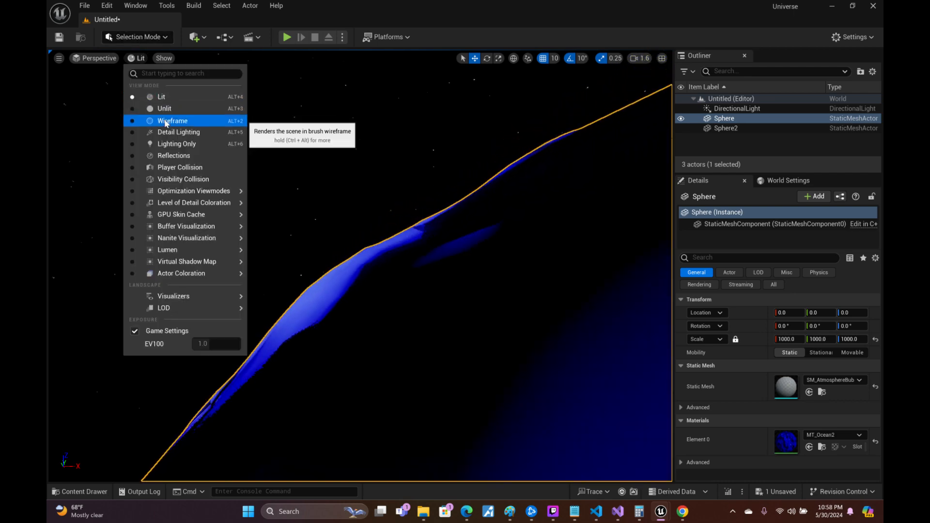
pyautogui.click(162, 119)
pyautogui.press('s')
pyautogui.moveTo(340, 243); pyautogui.dragTo(436, 339, button='right')
pyautogui.scroll(3, 421, 286)
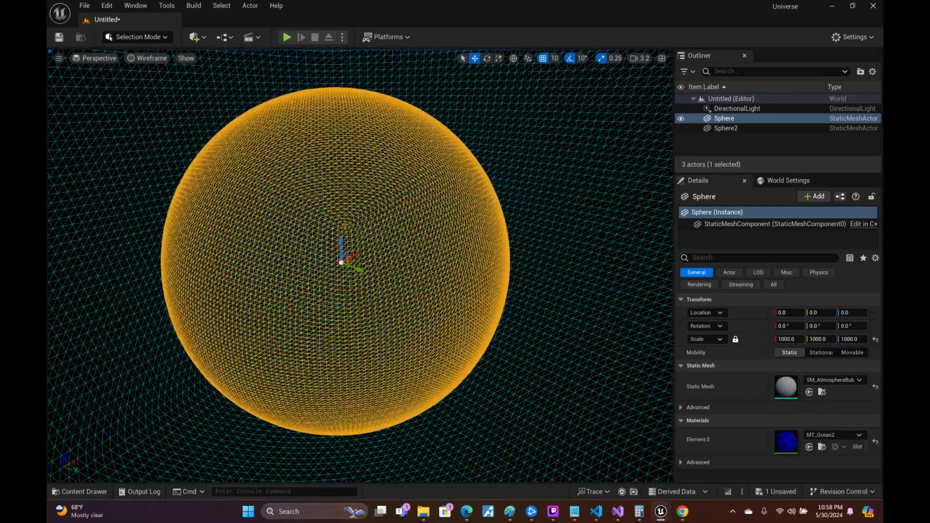
# - Check the general channel of the Planetary Oceans Discord server in Chrome, then return to Unreal
pyautogui.click(682, 512)
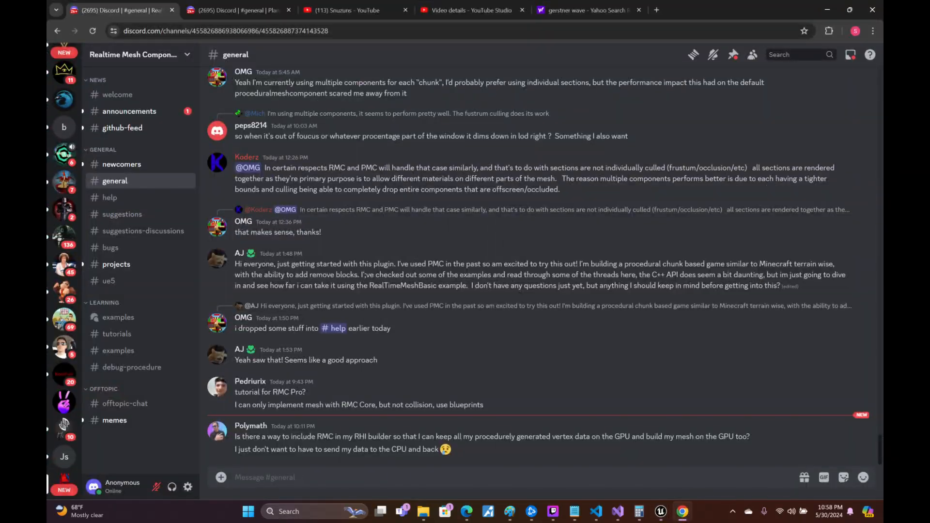
pyautogui.click(262, 4)
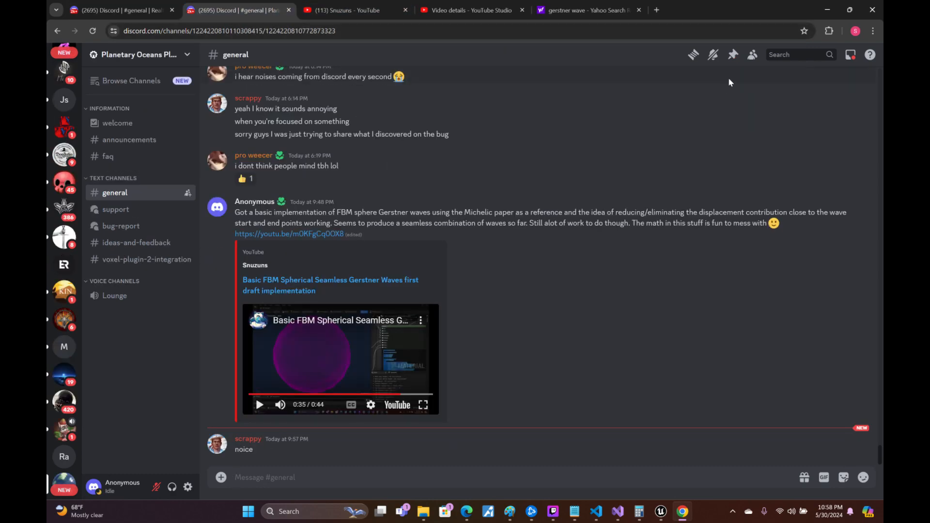
pyautogui.click(828, 14)
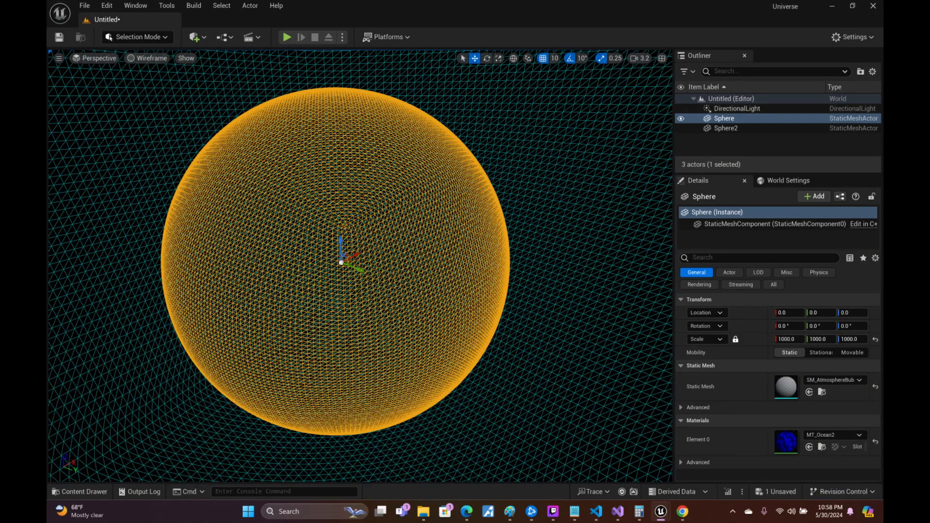
pyautogui.moveTo(464, 223); pyautogui.dragTo(449, 225, button='right')
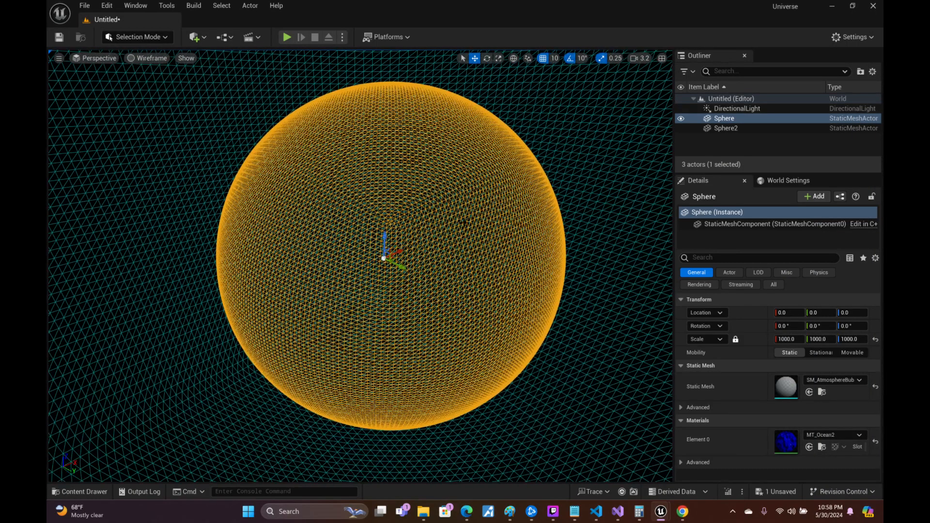
pyautogui.click(59, 37)
pyautogui.click(727, 405)
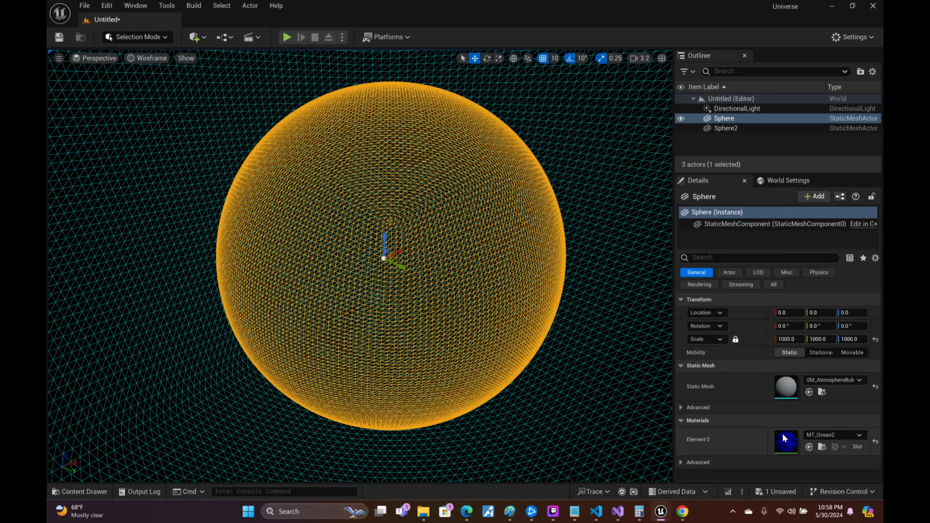
# - Reopen the MT_Ocean2 material from the Sphere and examine the wave displacement on its preview sphere from all sides
pyautogui.doubleClick(784, 437)
pyautogui.moveTo(296, 198); pyautogui.dragTo(129, 96)
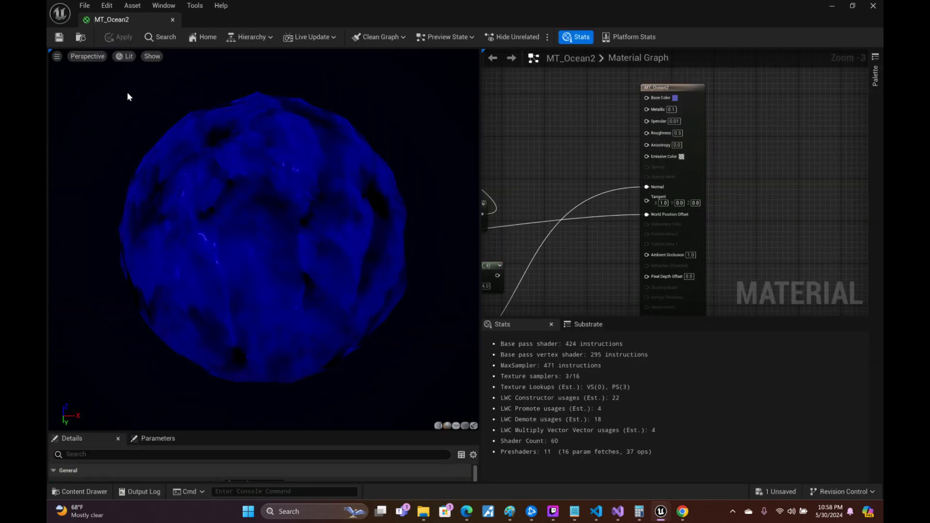
pyautogui.moveTo(365, 236); pyautogui.dragTo(221, 220)
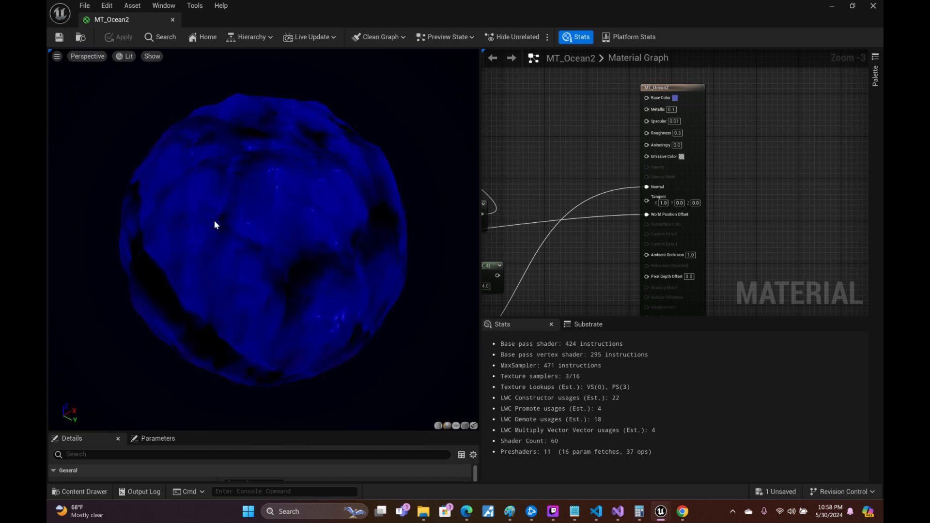
pyautogui.moveTo(346, 266)
pyautogui.mouseDown()
pyautogui.moveTo(368, 270)
pyautogui.moveTo(345, 257)
pyautogui.mouseUp()
pyautogui.moveTo(324, 172); pyautogui.dragTo(238, 152)
pyautogui.moveTo(318, 195); pyautogui.dragTo(287, 247)
pyautogui.moveTo(210, 293); pyautogui.dragTo(209, 329)
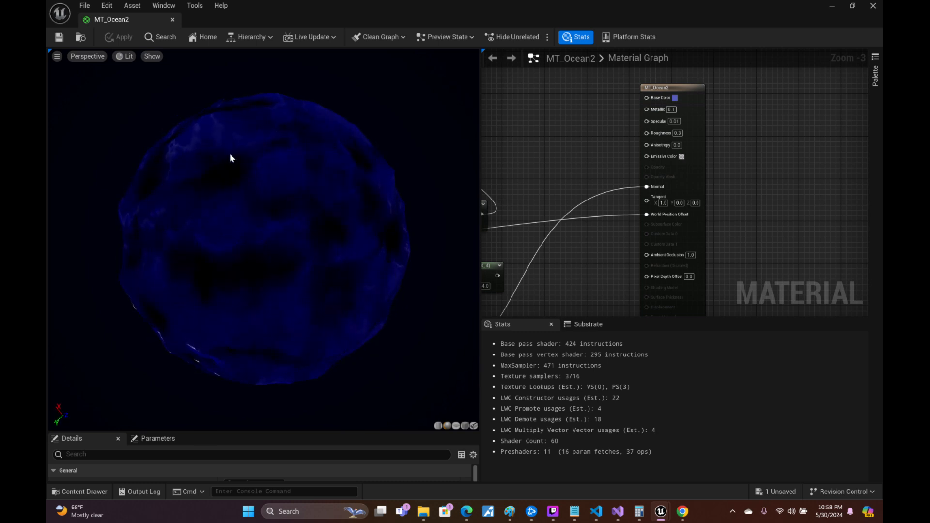
pyautogui.moveTo(231, 155); pyautogui.dragTo(195, 81)
pyautogui.moveTo(222, 153); pyautogui.dragTo(208, 174)
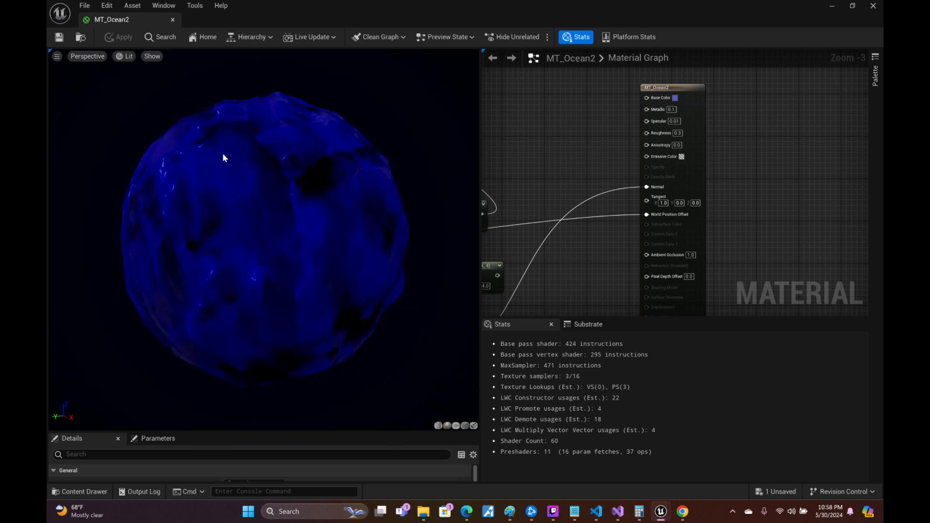
pyautogui.moveTo(307, 135); pyautogui.dragTo(320, 177)
pyautogui.scroll(3, 292, 158)
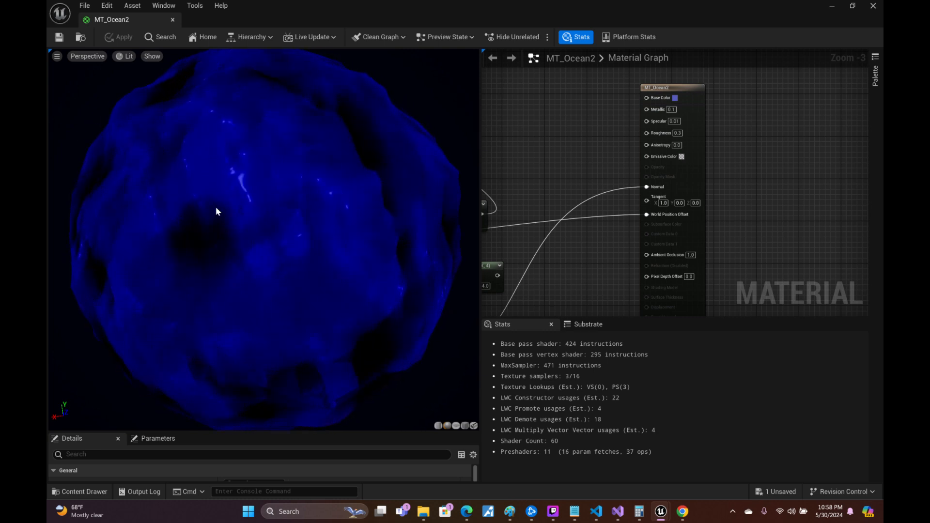
pyautogui.click(482, 175)
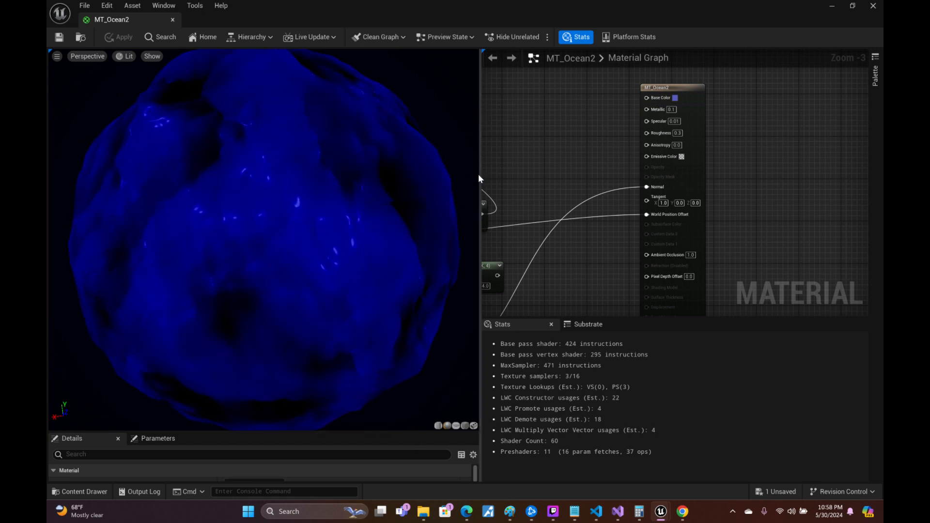
# - Widen the preview viewport and examine the displaced preview sphere in Unlit and Wireframe view modes
pyautogui.moveTo(480, 175); pyautogui.dragTo(606, 197)
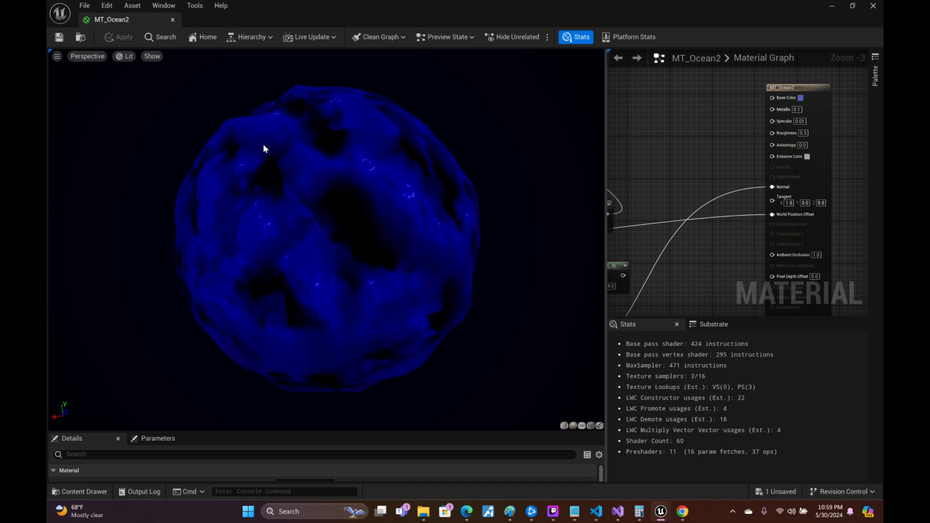
pyautogui.click(124, 57)
pyautogui.click(144, 112)
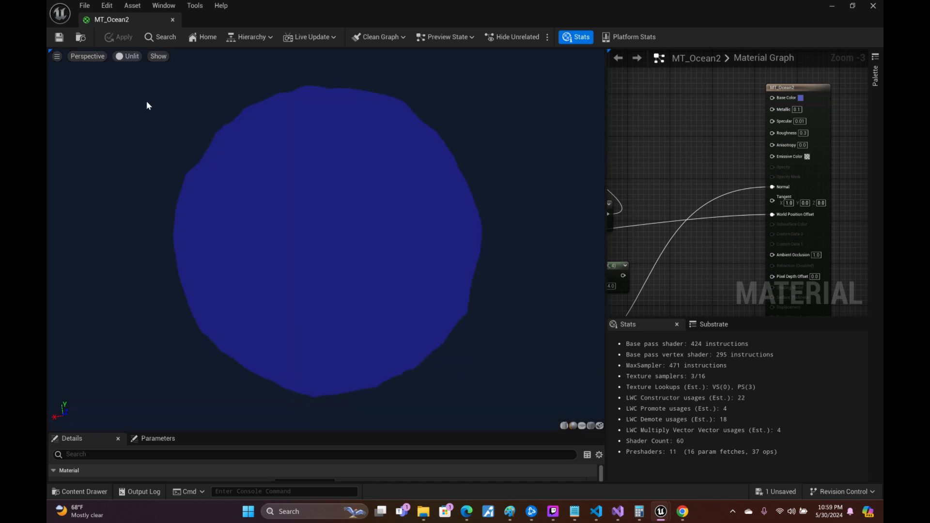
pyautogui.click(125, 56)
pyautogui.click(156, 120)
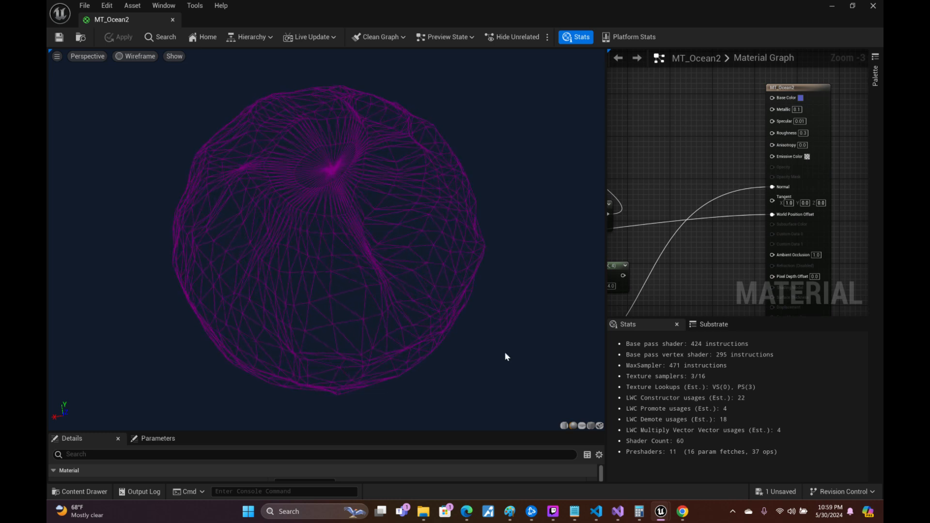
# - Set the preview mesh from the current content browser selection and return the preview to Lit view mode
pyautogui.click(602, 428)
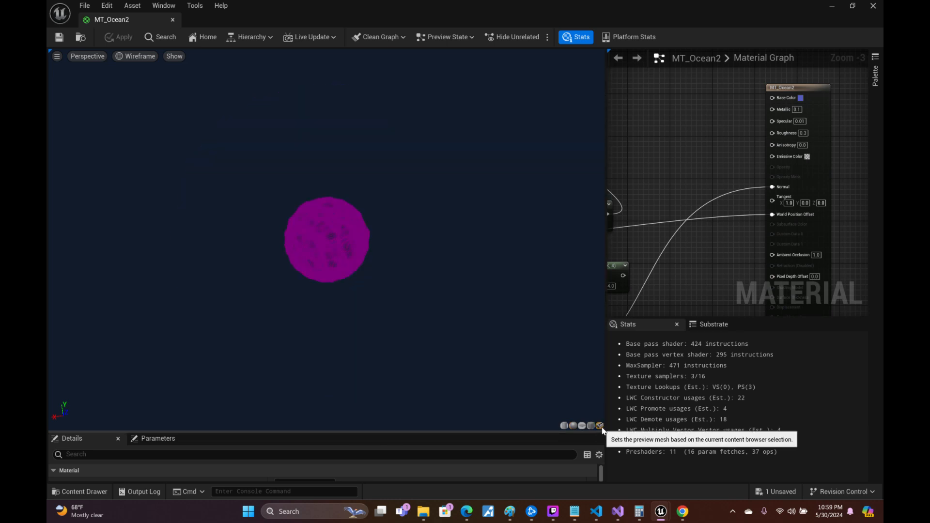
pyautogui.click(134, 58)
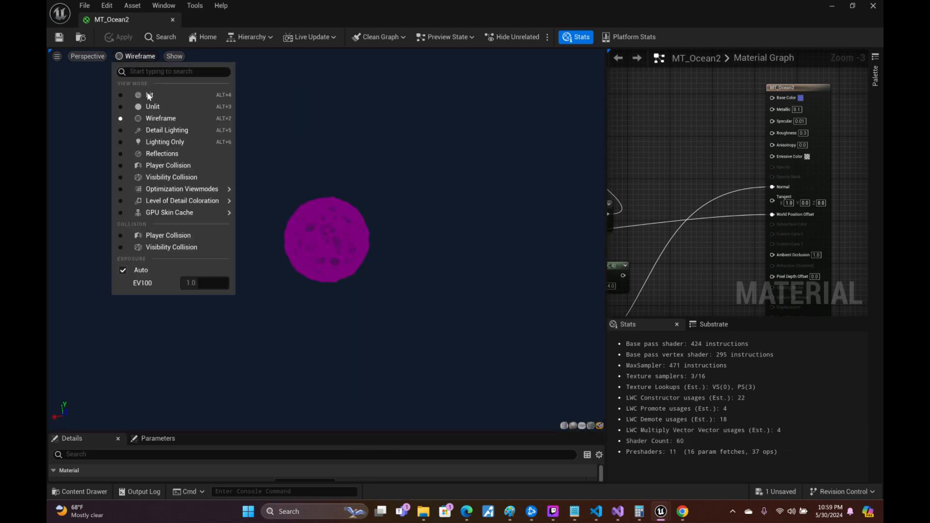
pyautogui.click(140, 96)
pyautogui.moveTo(326, 240); pyautogui.dragTo(326, 175, button='right')
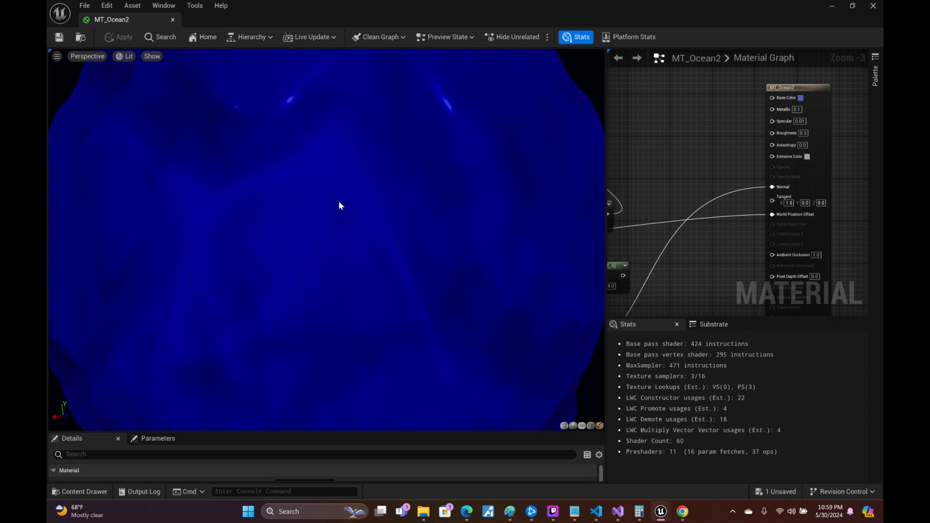
pyautogui.moveTo(338, 201); pyautogui.dragTo(339, 218, button='right')
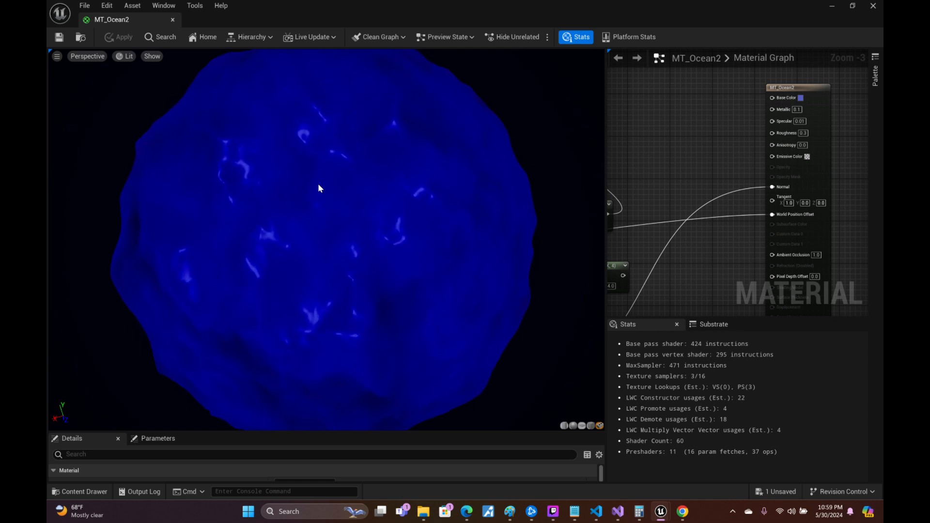
# - Move the lower of the two 0.25 Multiply nodes up, closer to the other one
pyautogui.moveTo(649, 260); pyautogui.dragTo(819, 315, button='right')
pyautogui.moveTo(640, 315); pyautogui.dragTo(790, 111, button='right')
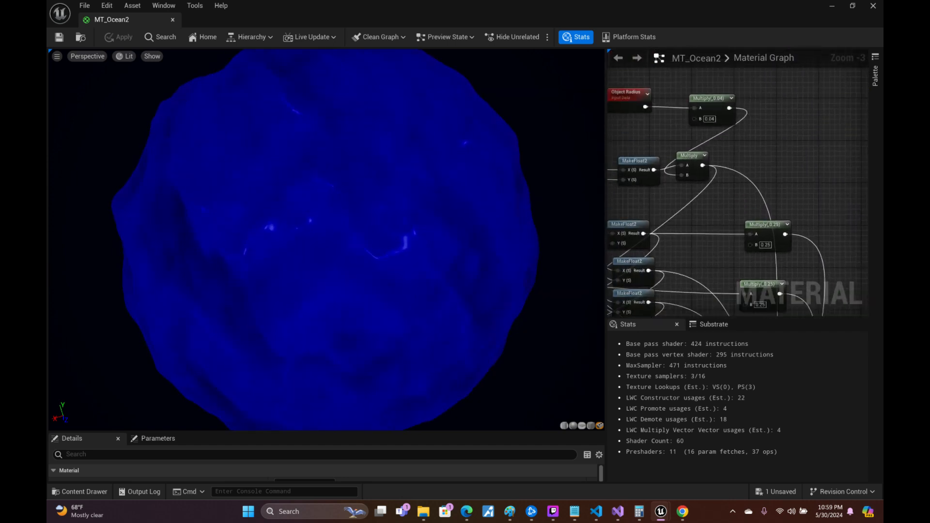
pyautogui.moveTo(710, 256); pyautogui.dragTo(657, 121, button='right')
pyautogui.click(719, 140)
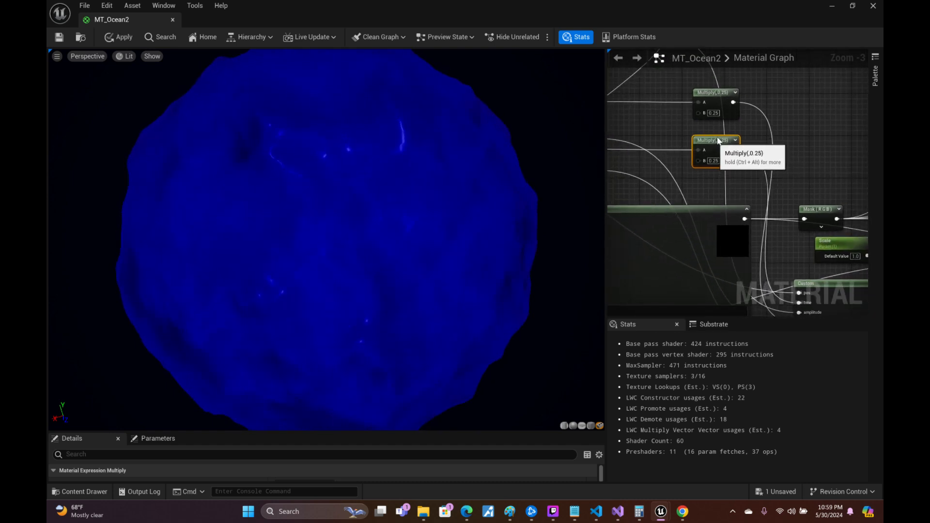
pyautogui.moveTo(718, 140); pyautogui.dragTo(719, 130)
pyautogui.moveTo(662, 118); pyautogui.dragTo(764, 227, button='right')
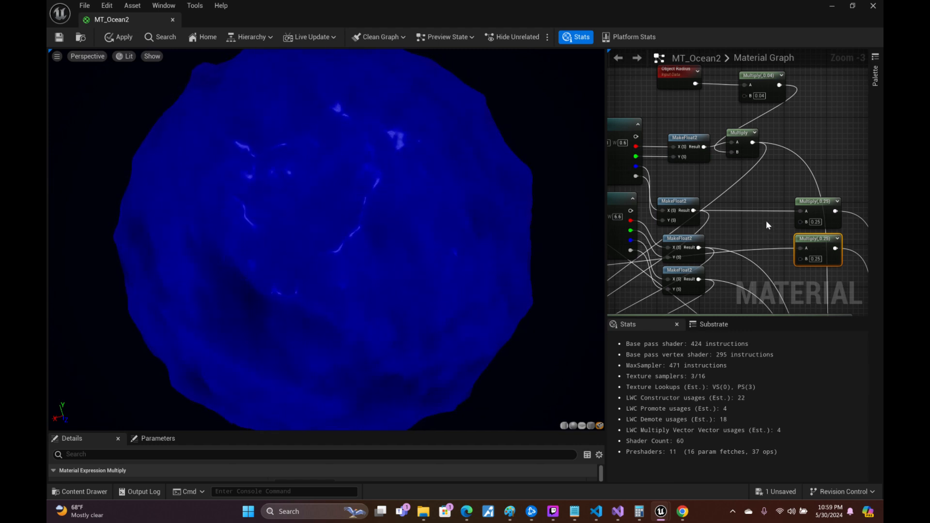
# - Add a scalar parameter named NScale beside the two 0.25 Multiply nodes
pyautogui.rightClick(739, 199)
pyautogui.write('scala')
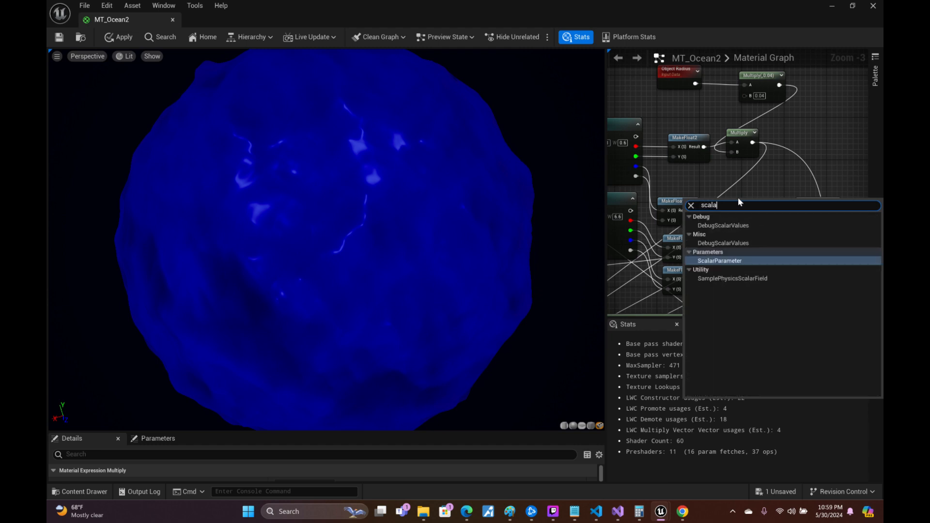
pyautogui.press('Return')
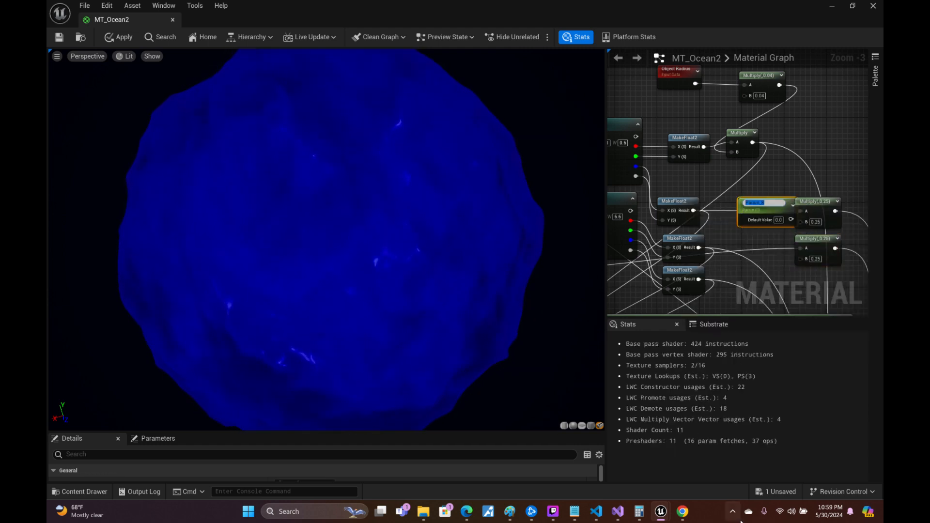
pyautogui.write('NScale')
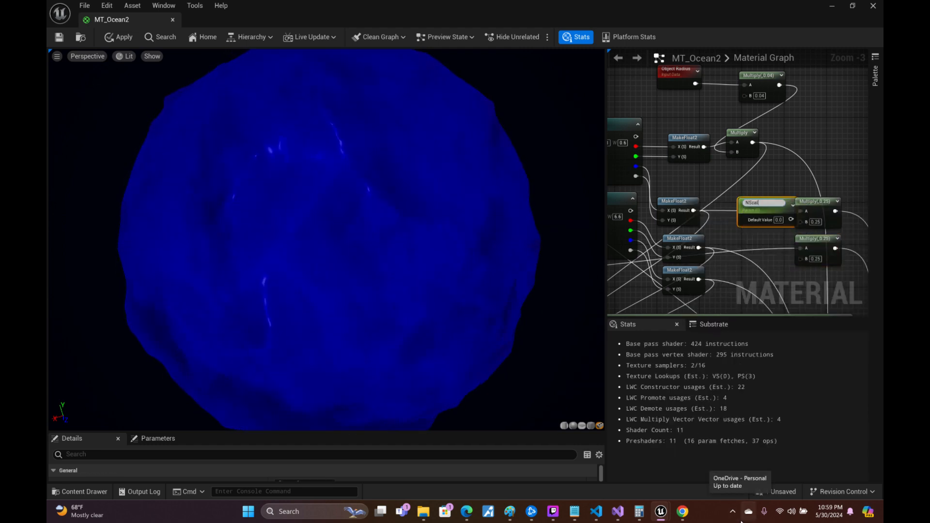
pyautogui.press('Return')
# - Give NScale a default value of 0.1 and connect it to the B inputs of both 0.25 Multiply nodes
pyautogui.click(778, 218)
pyautogui.write('1')
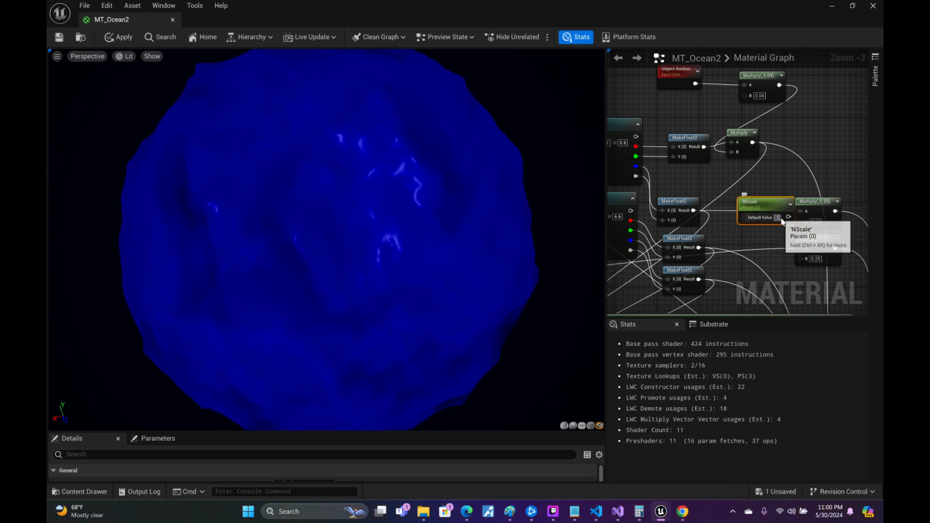
pyautogui.press('Return')
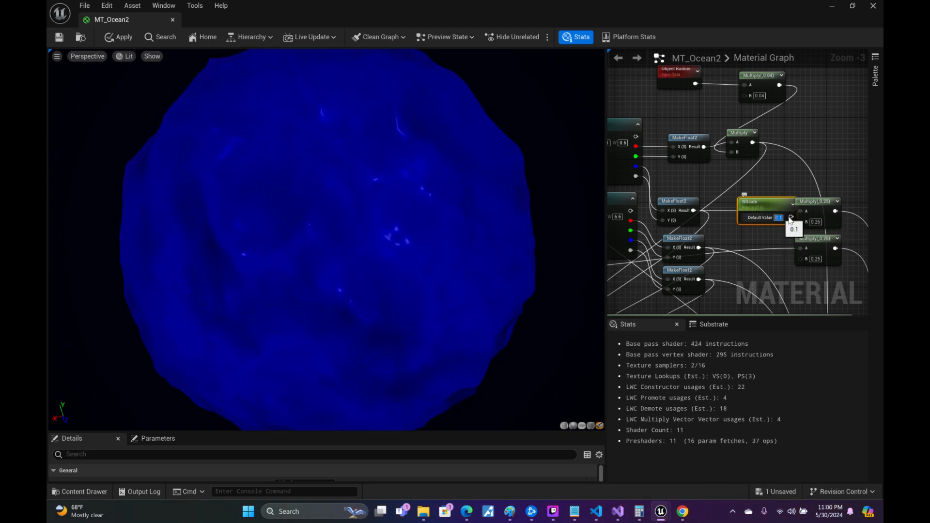
pyautogui.moveTo(803, 230); pyautogui.dragTo(802, 223)
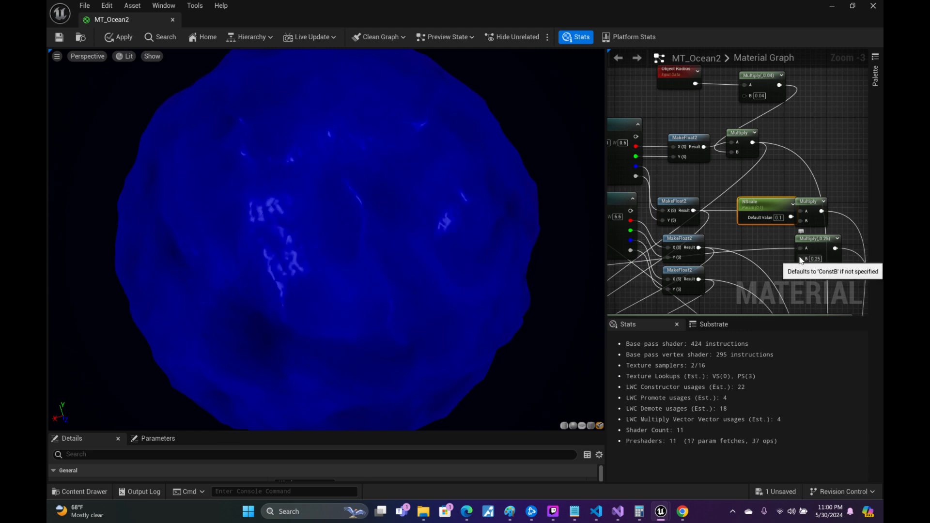
pyautogui.moveTo(804, 260); pyautogui.dragTo(775, 208)
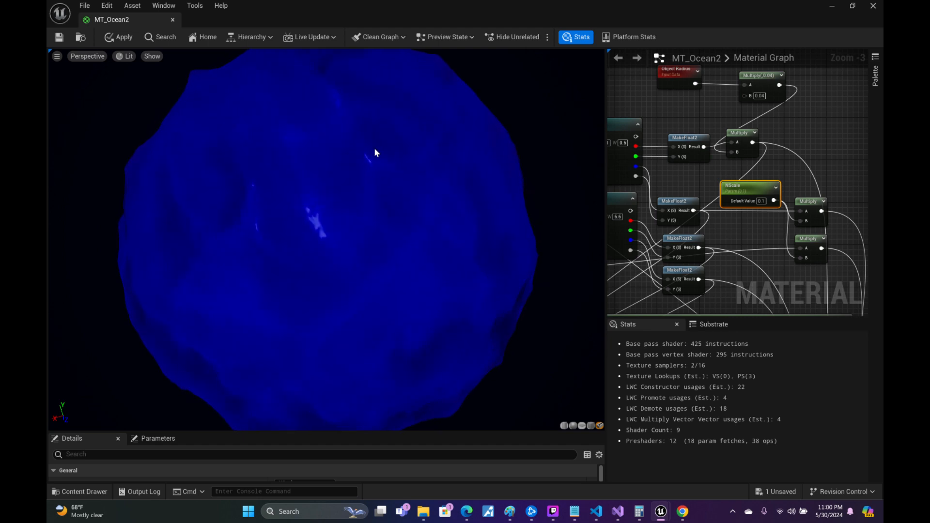
# - Examine the wave shading on the preview sphere from several sides, both close up and from farther away
pyautogui.moveTo(376, 152); pyautogui.dragTo(366, 155)
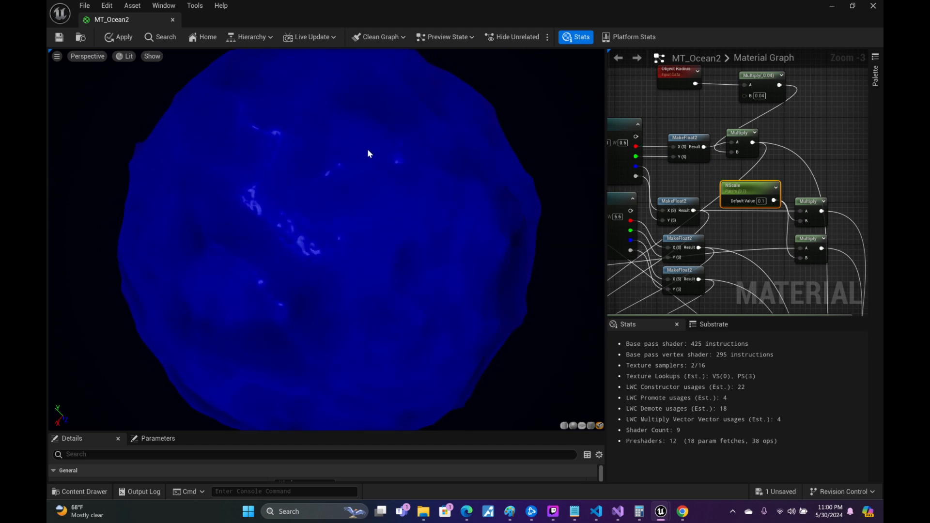
pyautogui.scroll(6, 368, 151)
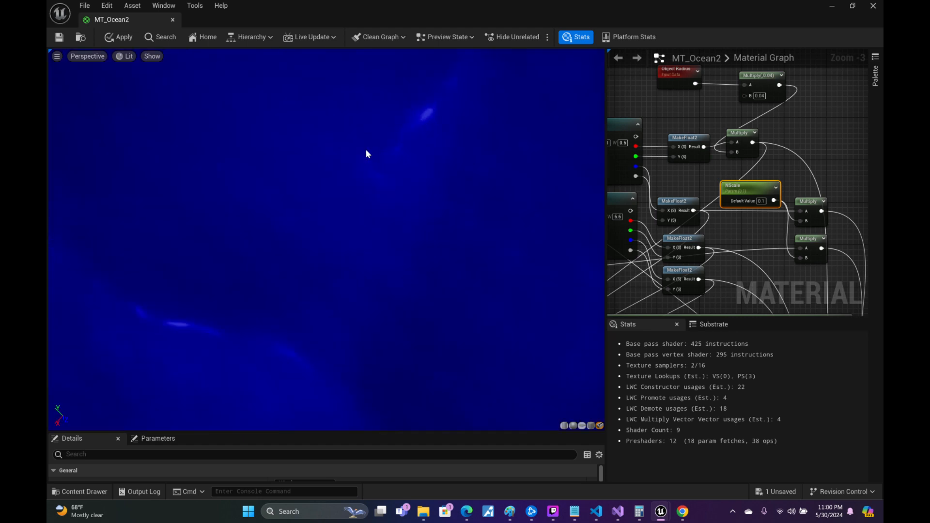
pyautogui.moveTo(368, 151); pyautogui.dragTo(373, 152)
pyautogui.scroll(-7, 366, 151)
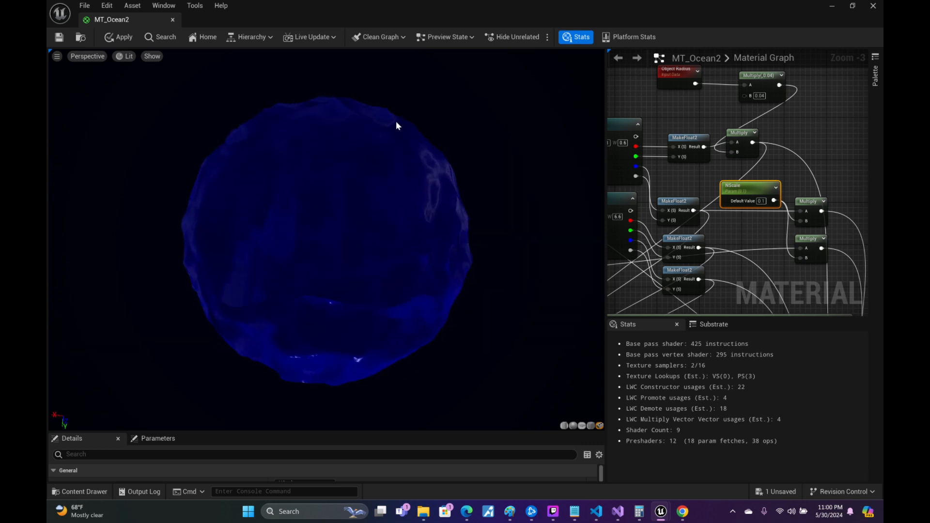
pyautogui.moveTo(338, 122); pyautogui.dragTo(339, 123)
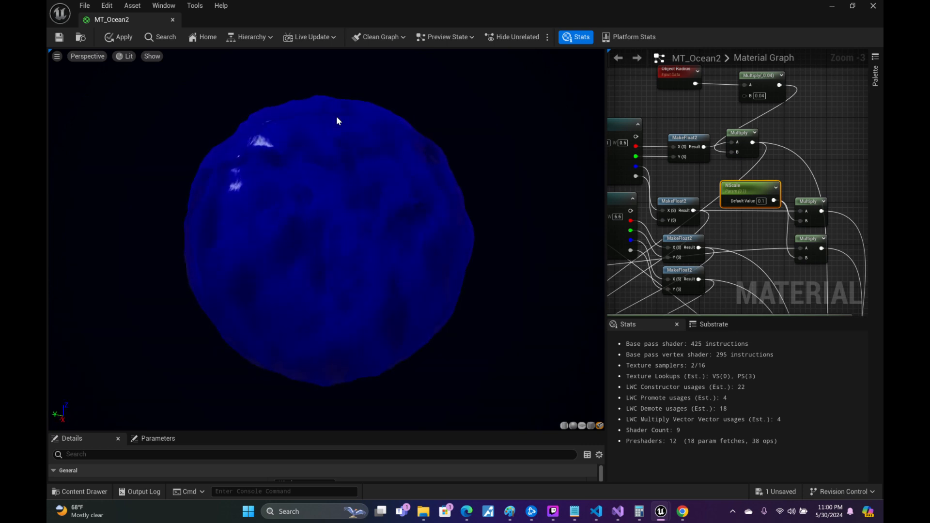
pyautogui.moveTo(342, 119)
pyautogui.mouseDown()
pyautogui.moveTo(347, 104)
pyautogui.moveTo(348, 123)
pyautogui.mouseUp()
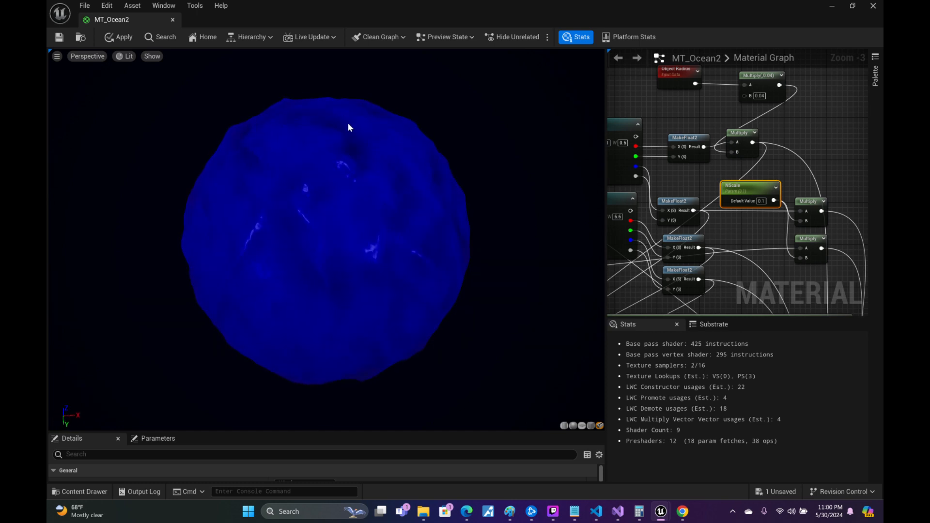
pyautogui.moveTo(348, 123)
pyautogui.mouseDown(button='right')
pyautogui.moveTo(348, 141)
pyautogui.moveTo(352, 129)
pyautogui.mouseUp(button='right')
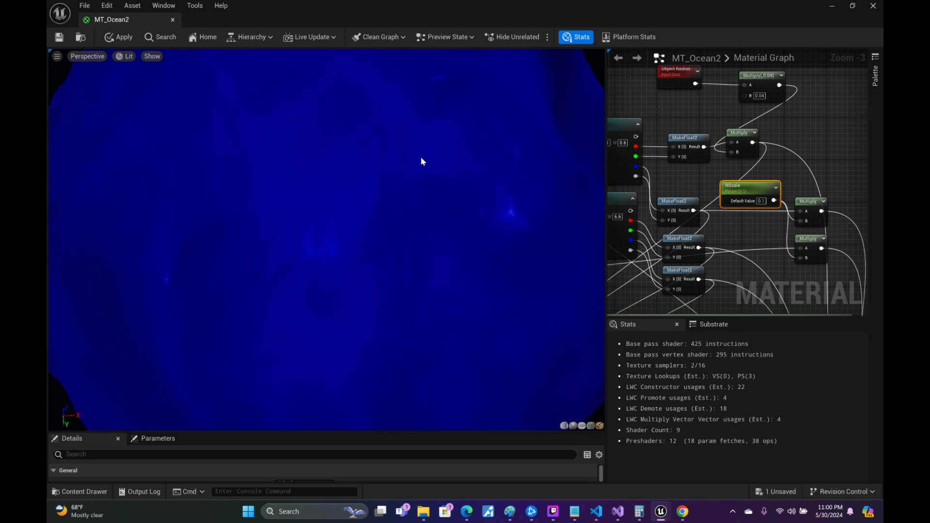
# - Try a default value of 0.2 for the NScale parameter
pyautogui.click(761, 200)
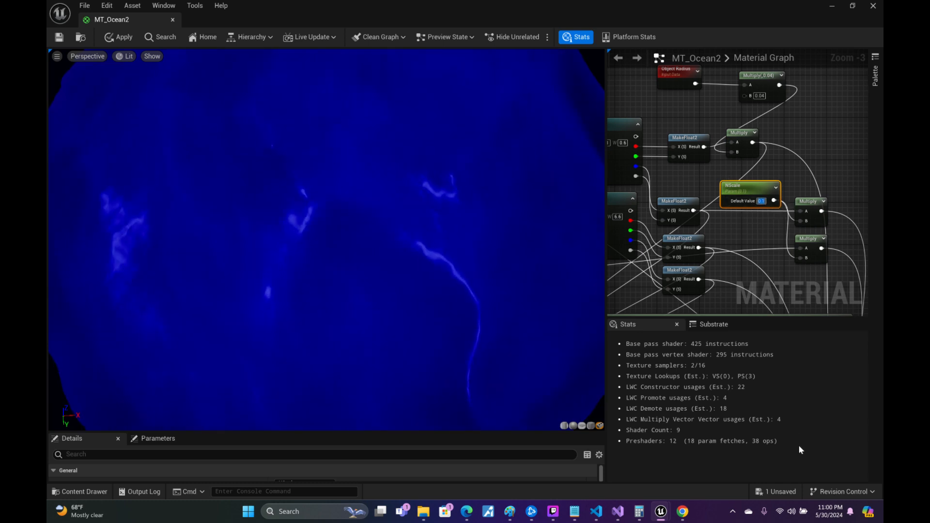
pyautogui.write('0.2')
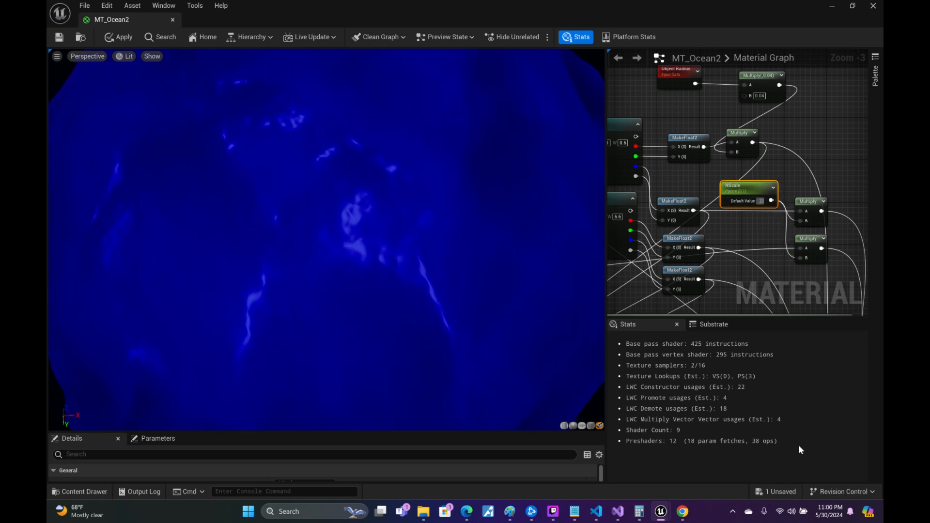
pyautogui.click(799, 131)
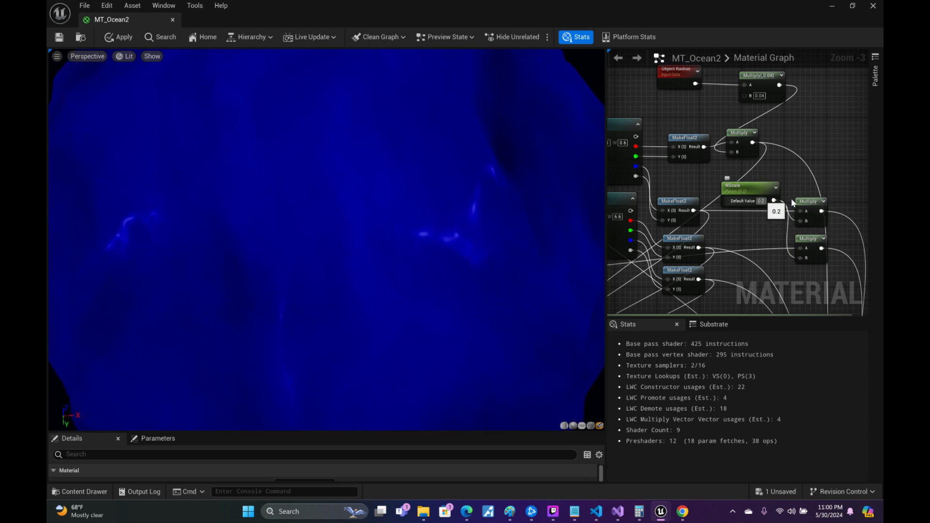
# - Try NScale default values of 1 and 0.5, checking the shading on the whole preview sphere
pyautogui.click(761, 201)
pyautogui.write('1')
pyautogui.press('Return')
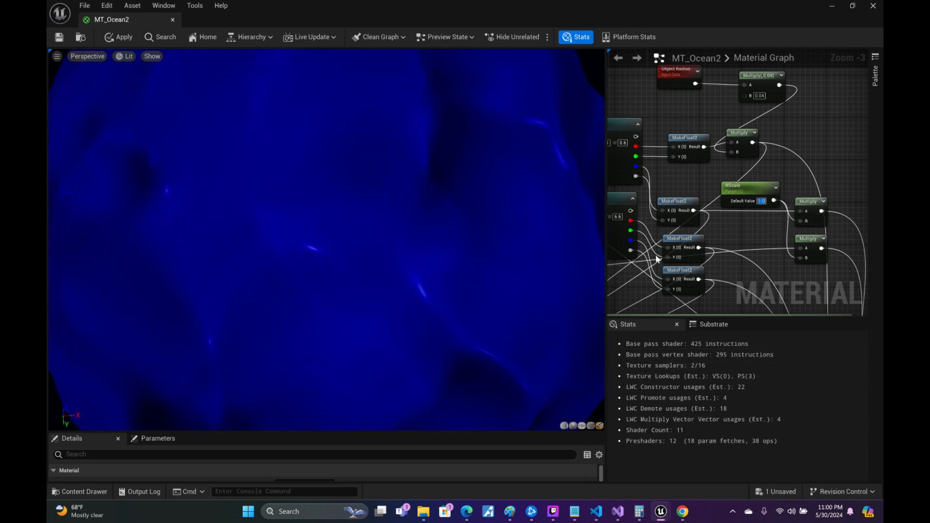
pyautogui.write('5')
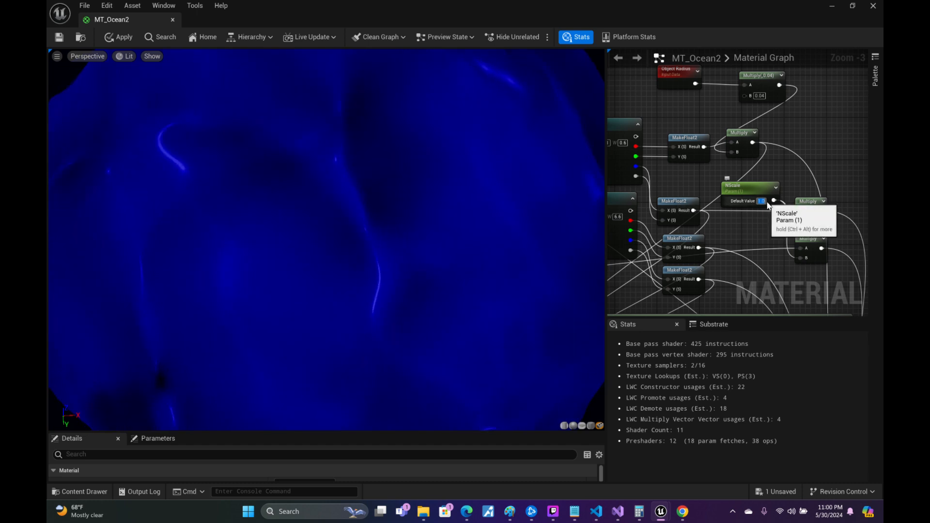
pyautogui.press('Return')
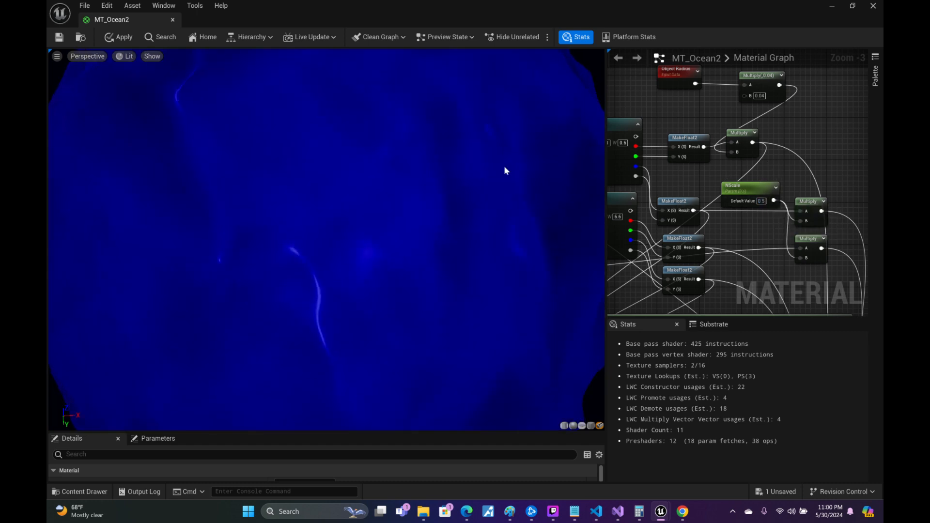
pyautogui.moveTo(505, 170); pyautogui.dragTo(456, 146)
pyautogui.moveTo(505, 170); pyautogui.dragTo(504, 218, button='right')
pyautogui.moveTo(461, 179); pyautogui.dragTo(461, 194, button='right')
pyautogui.moveTo(460, 178); pyautogui.dragTo(502, 218)
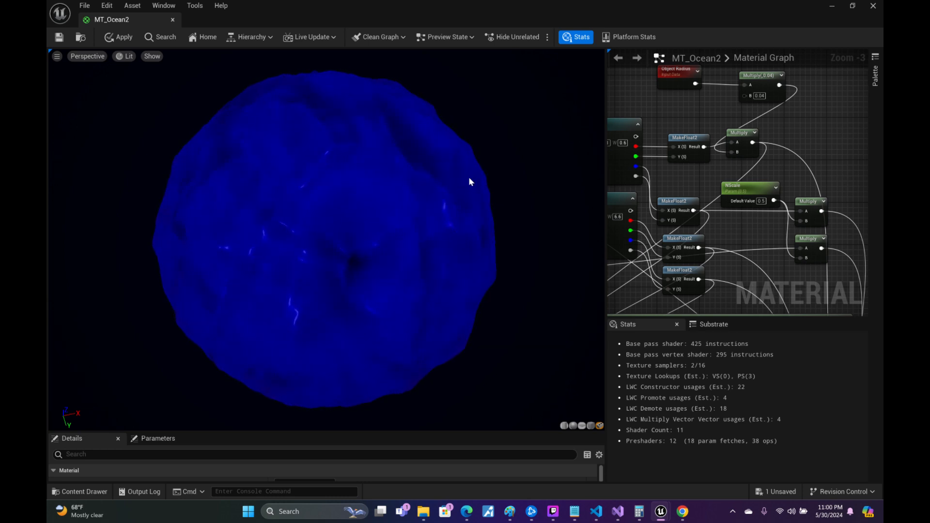
# - Set NScale's default value to 0.25 and save the MT_Ocean2 material
pyautogui.click(761, 201)
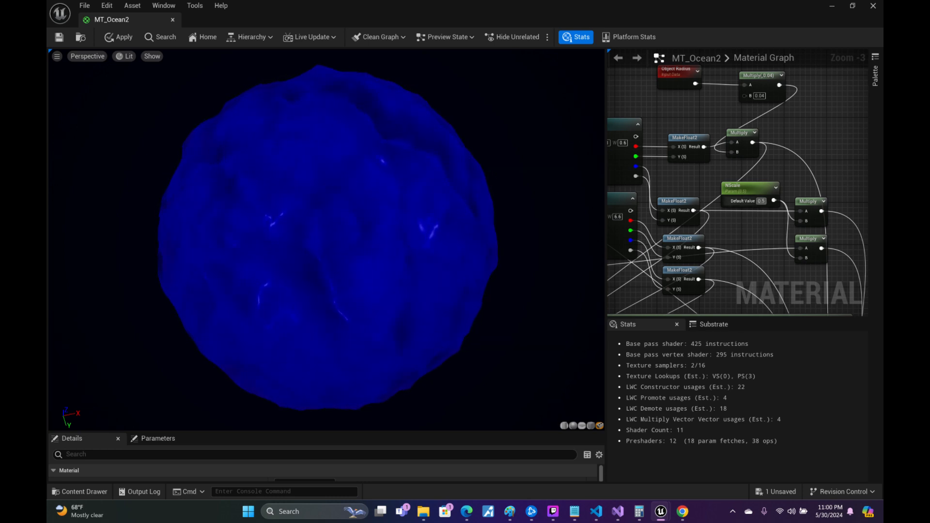
pyautogui.write('.25')
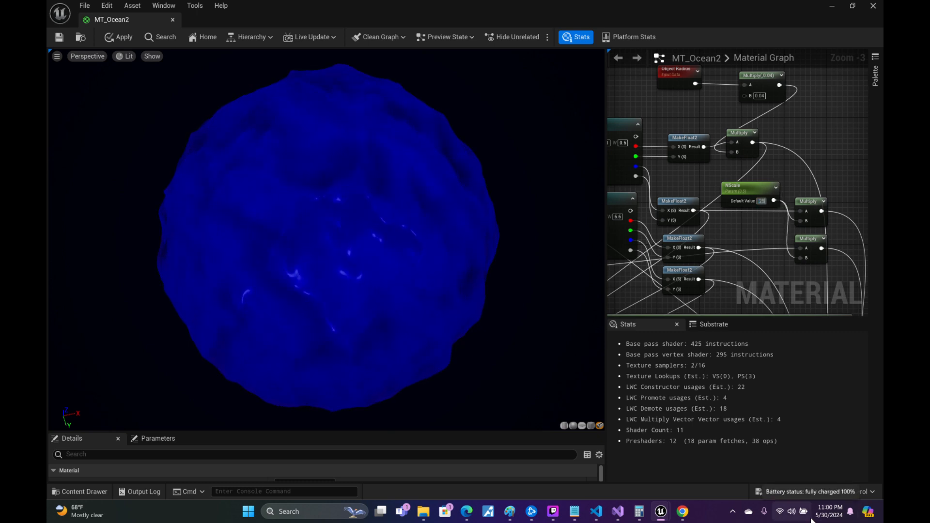
pyautogui.press('Return')
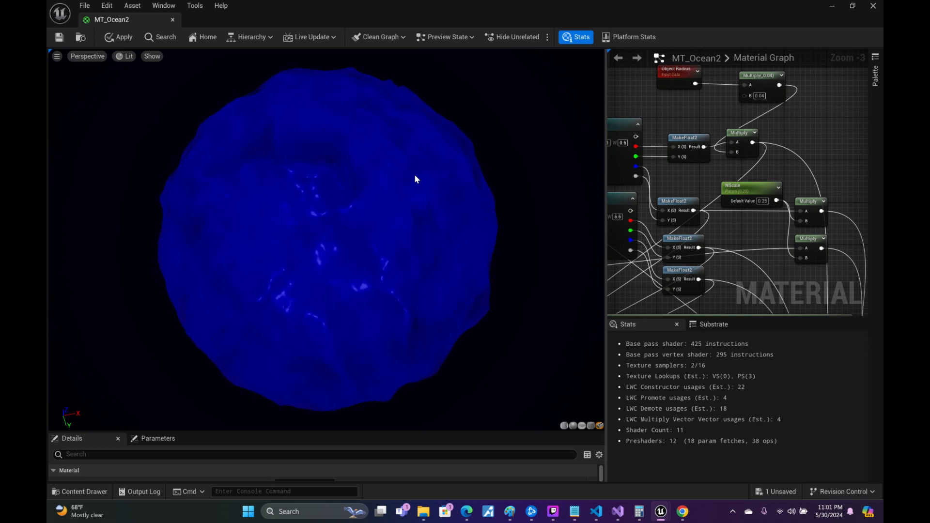
pyautogui.hotkey('ctrl', 's')
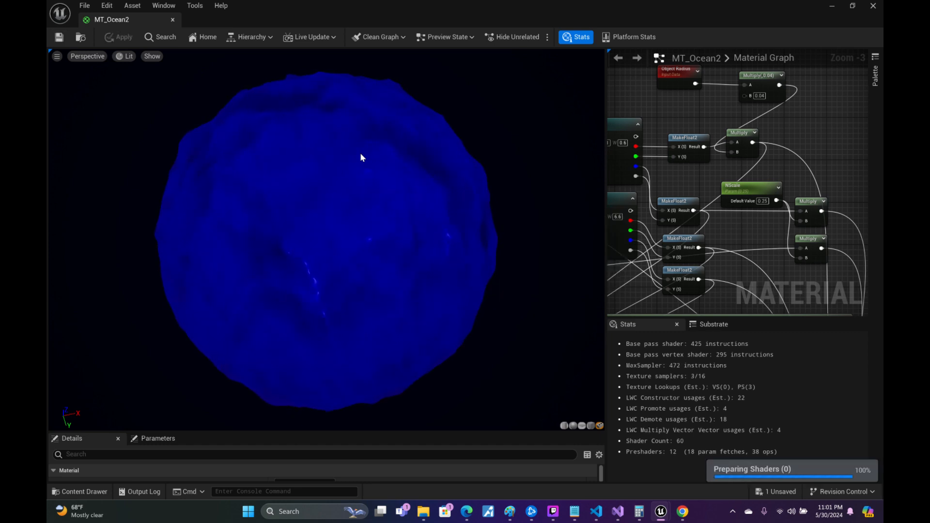
# - Review the range parameters and the preview sphere from another side, and switch to Twitch Studio to check the stream
pyautogui.moveTo(673, 114); pyautogui.dragTo(823, 130, button='right')
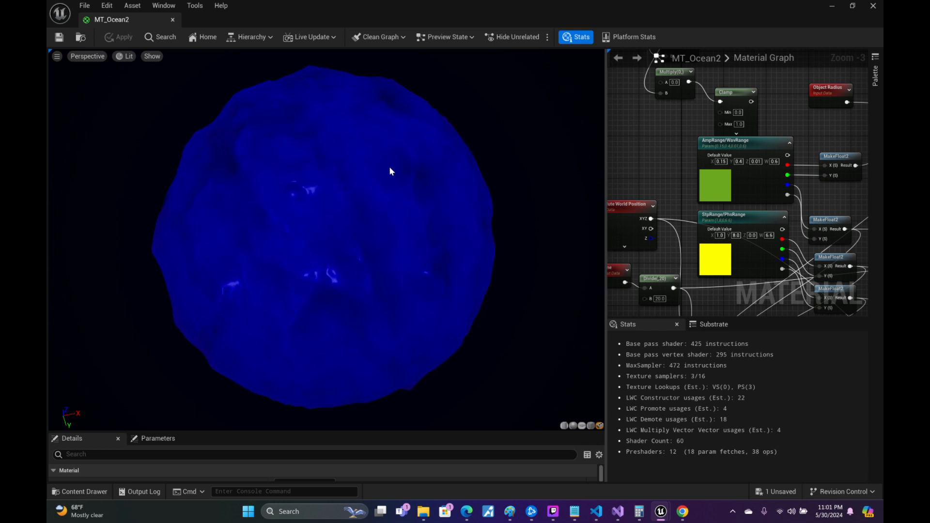
pyautogui.moveTo(390, 167); pyautogui.dragTo(392, 170)
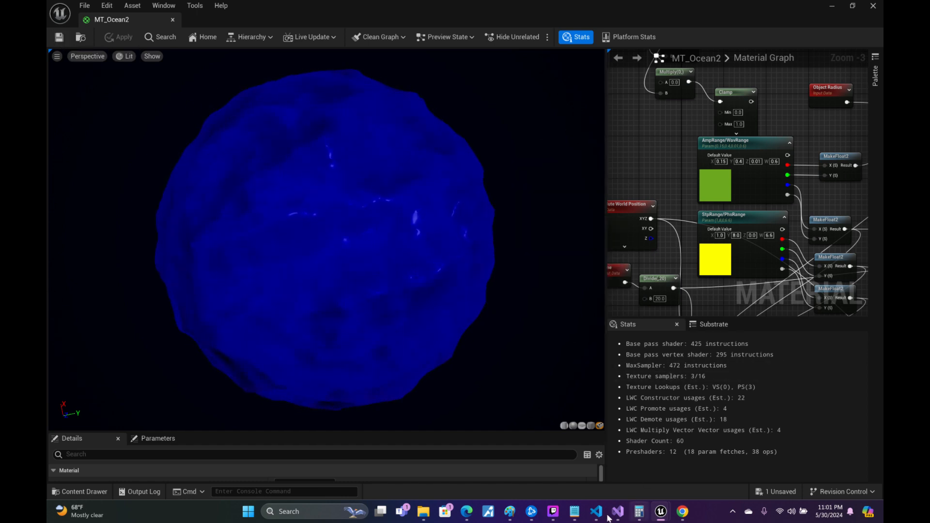
pyautogui.click(552, 515)
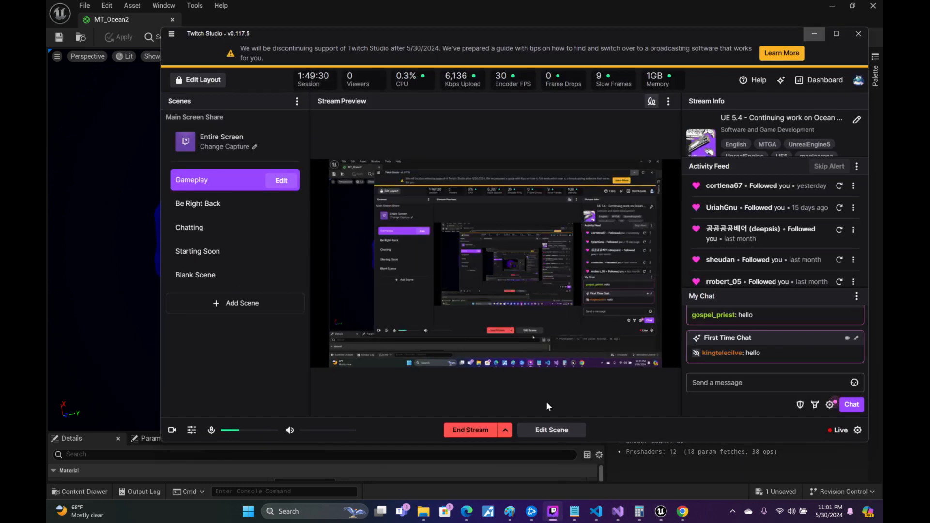